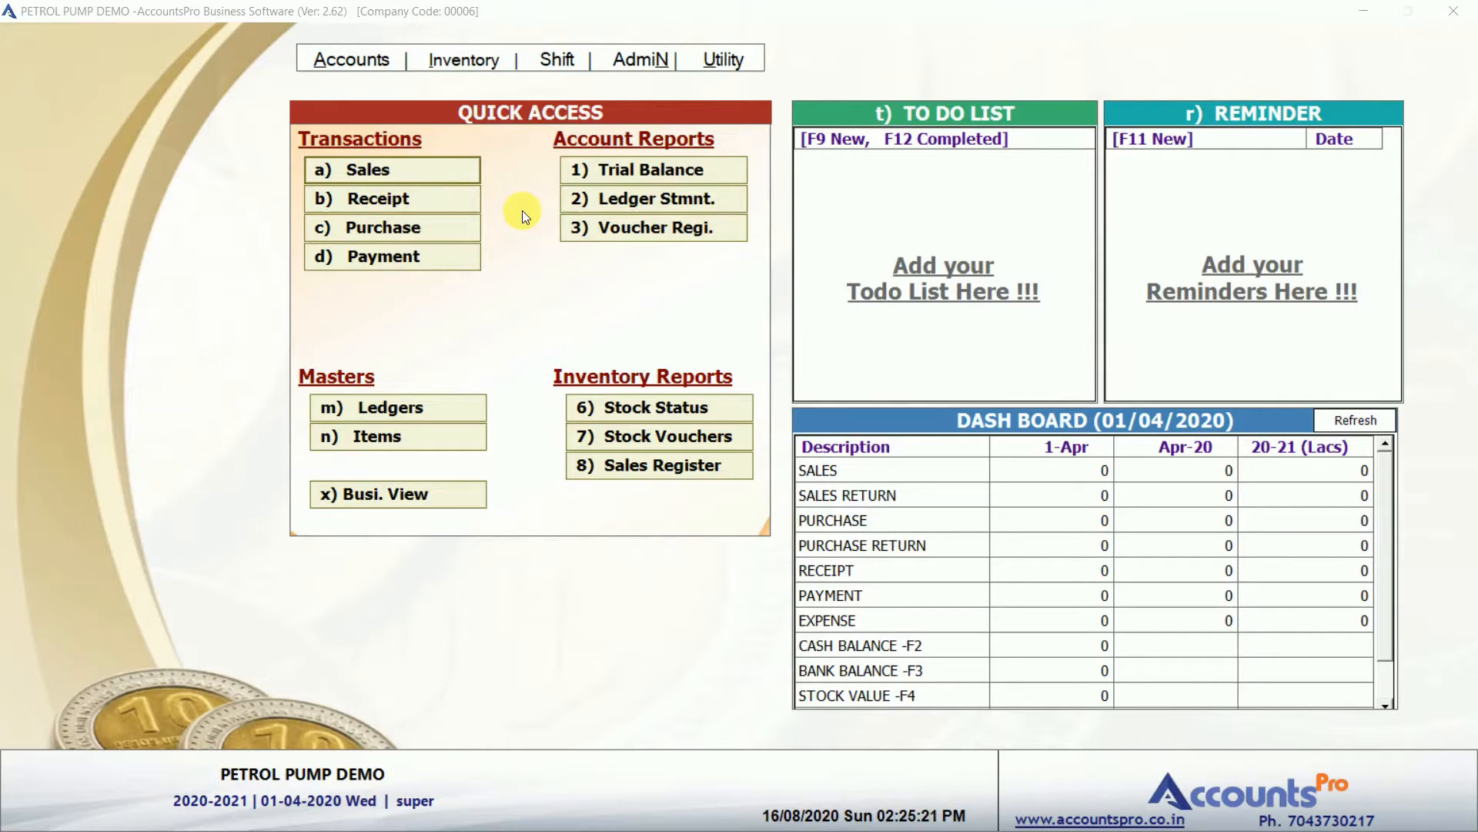
# Look through the Quick Access shortcuts for transactions, masters, account reports and inventory reports on the home screen.
pyautogui.click(457, 178)
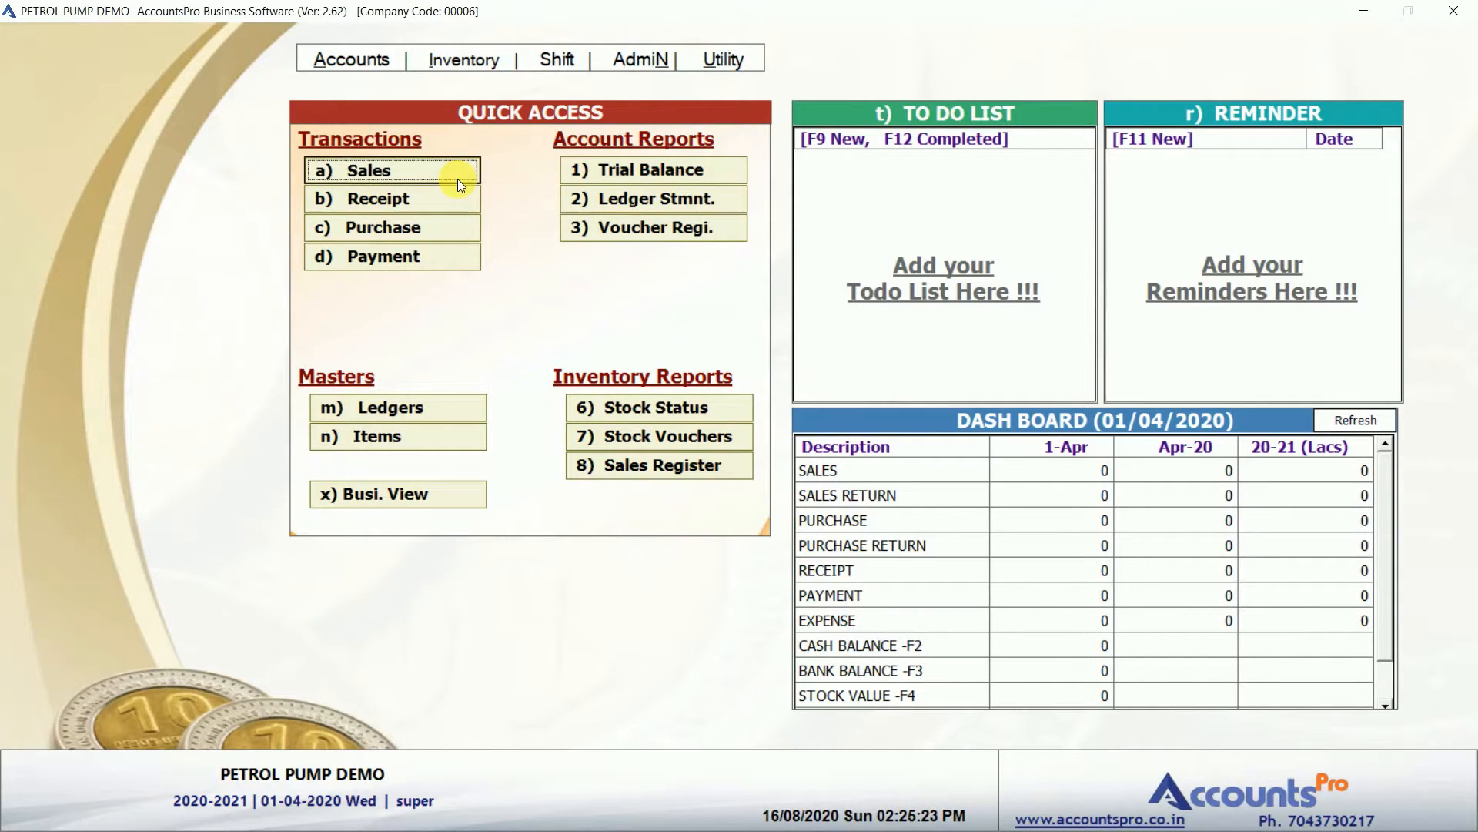
pyautogui.press('Down')
pyautogui.press('Up')
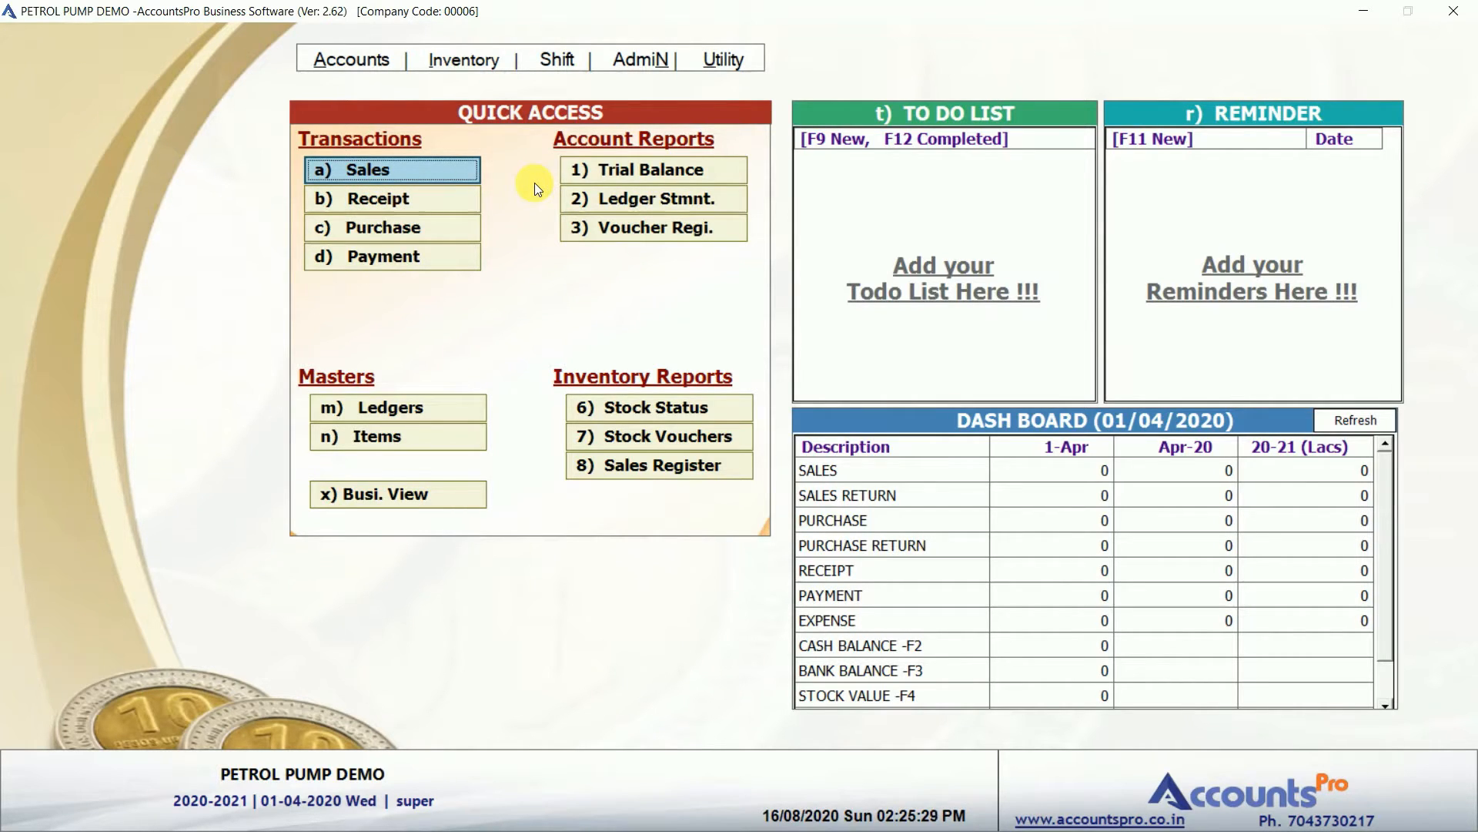
pyautogui.press('Down')
pyautogui.press('Down')
pyautogui.press('Down')
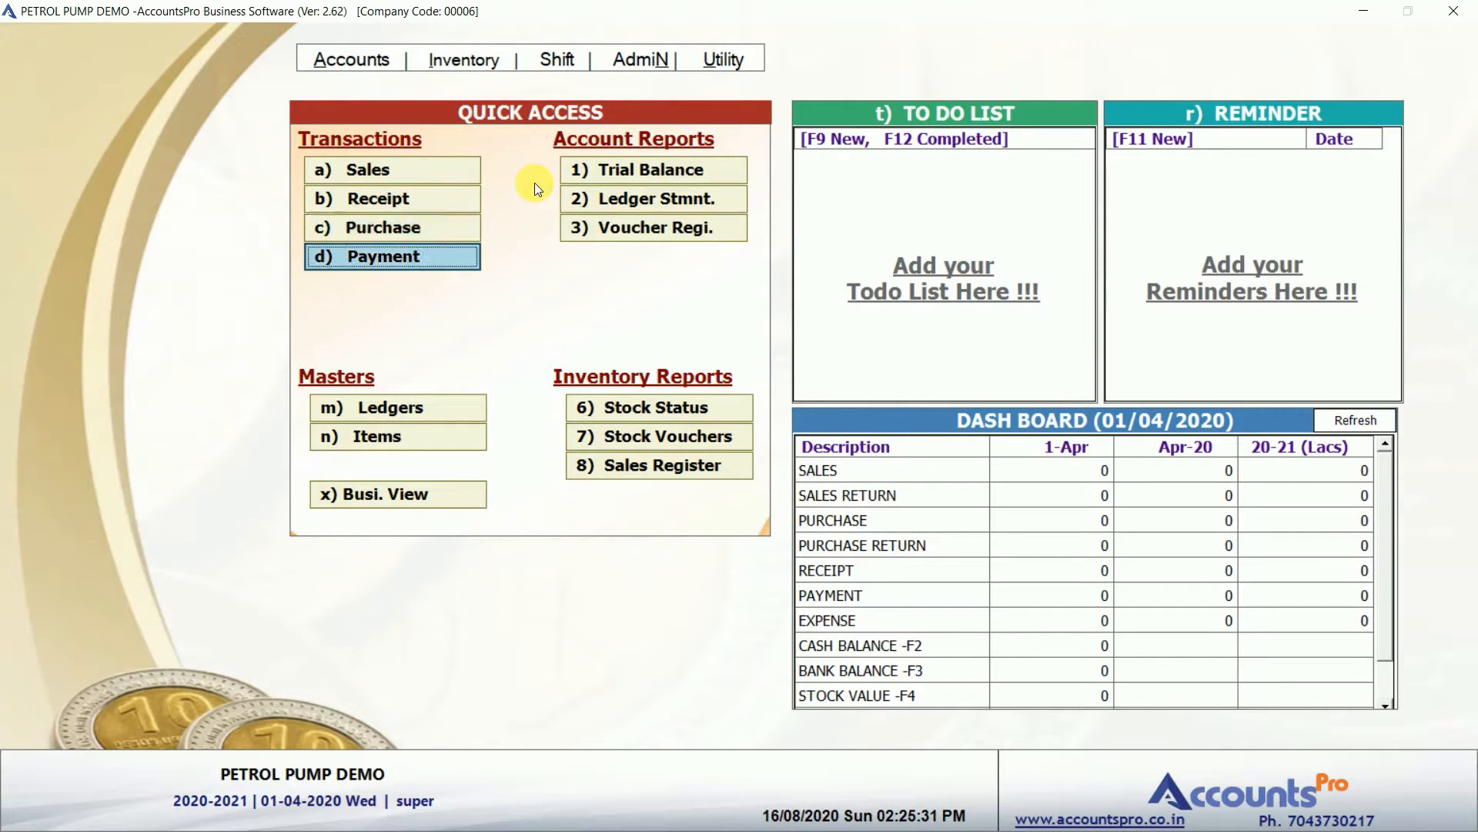
pyautogui.press('Down')
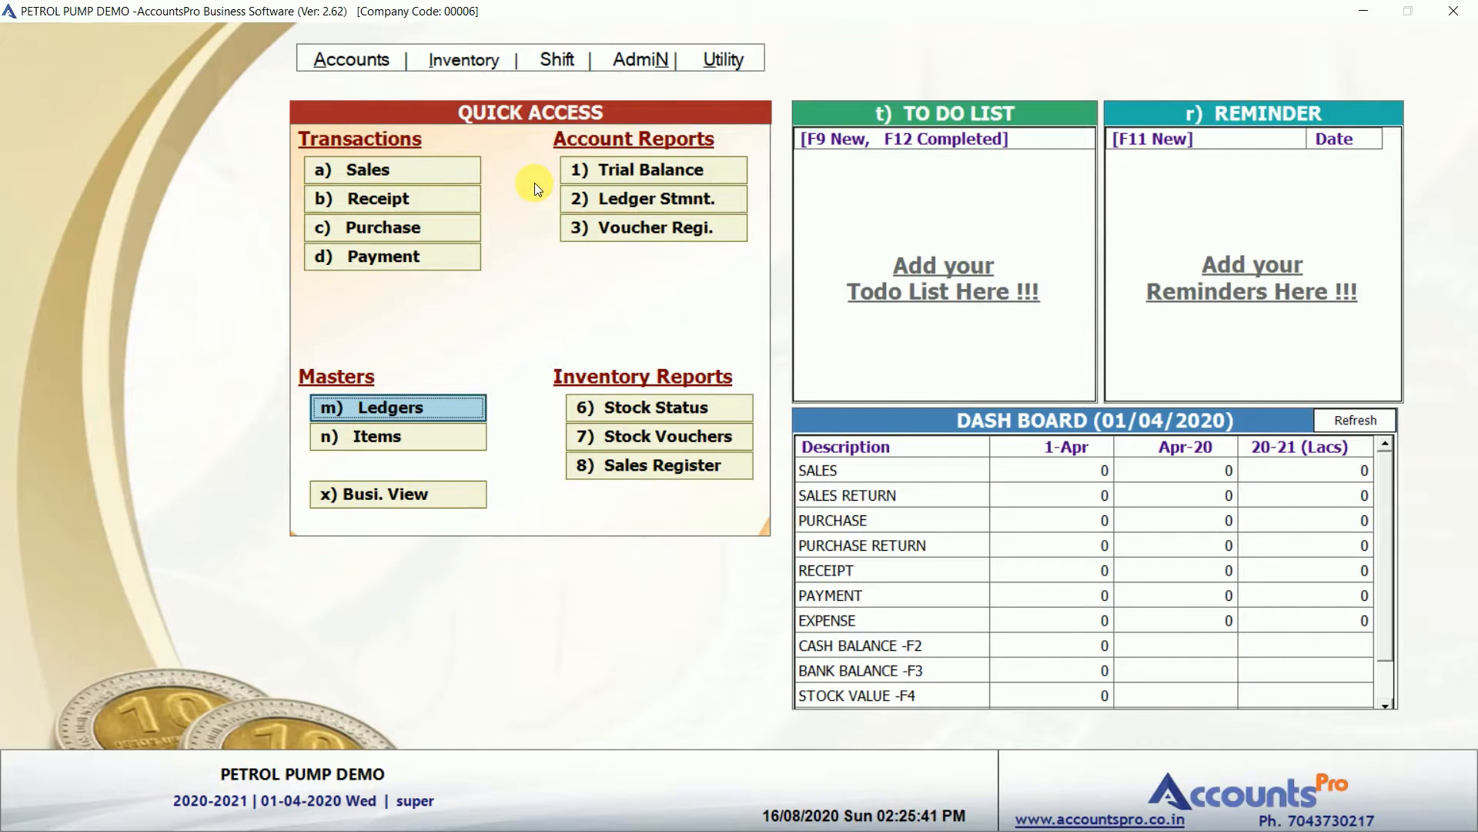
pyautogui.press('Down')
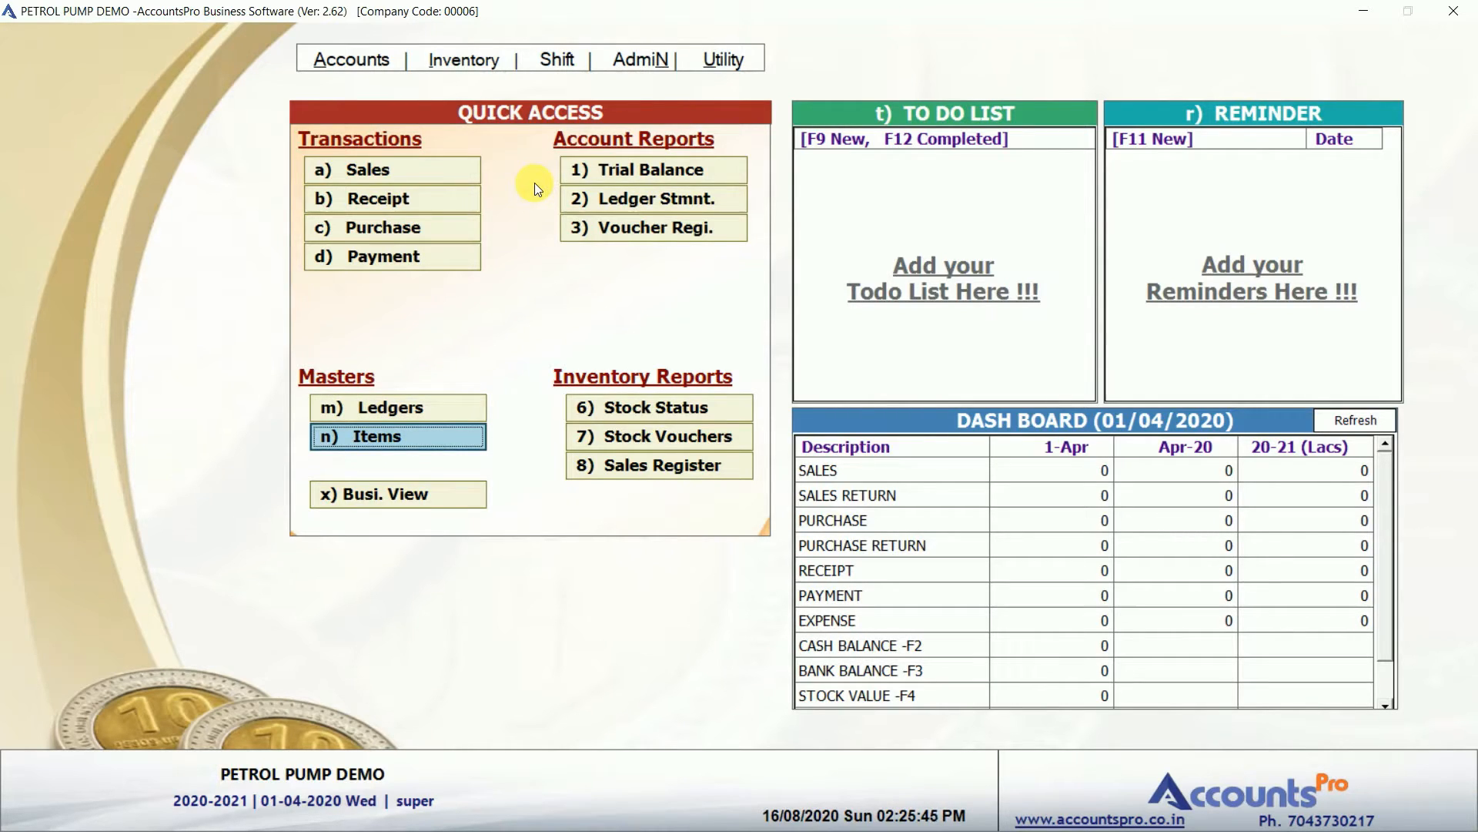
pyautogui.press('Down')
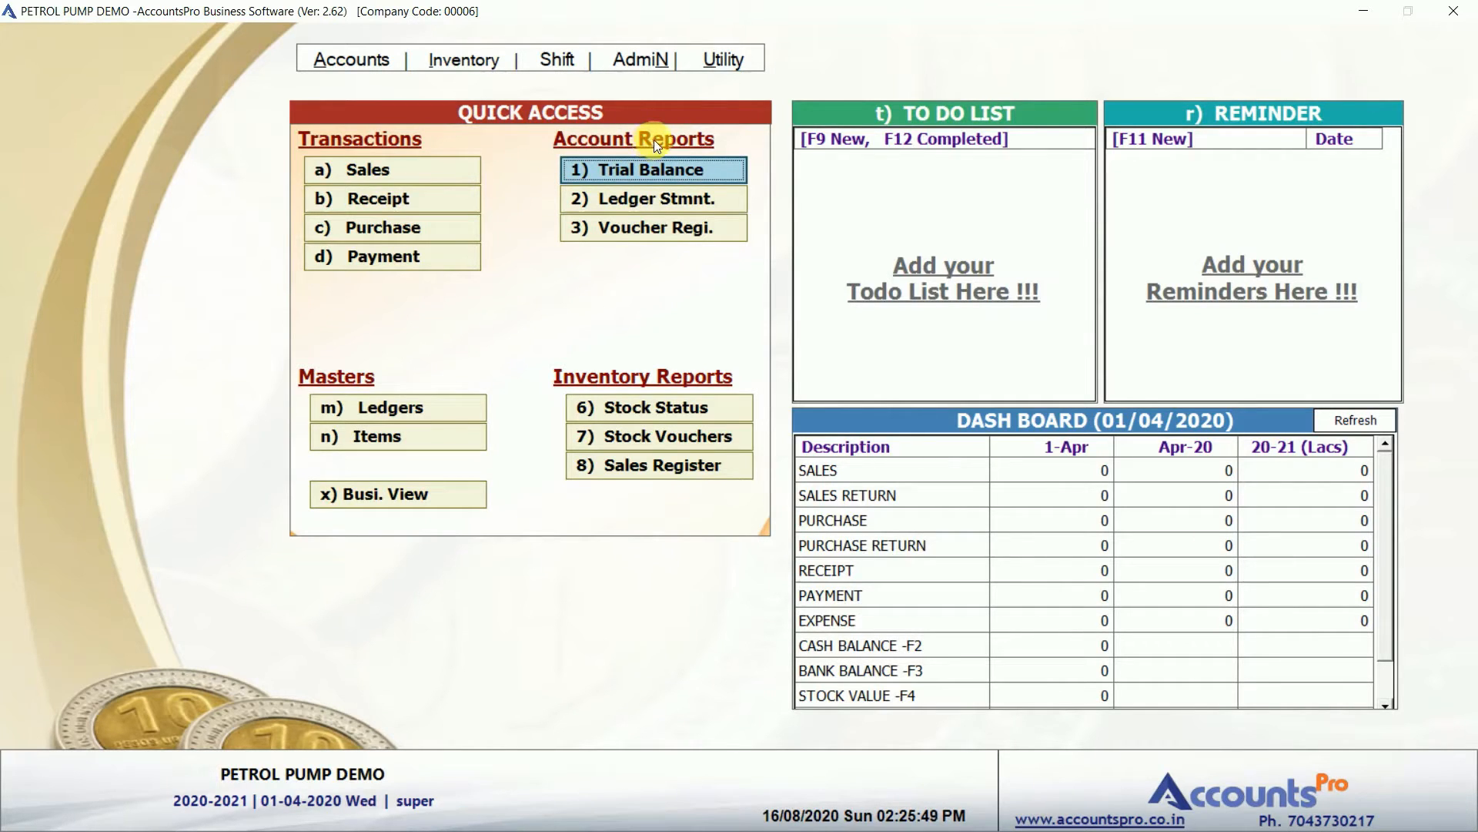
pyautogui.press('Down')
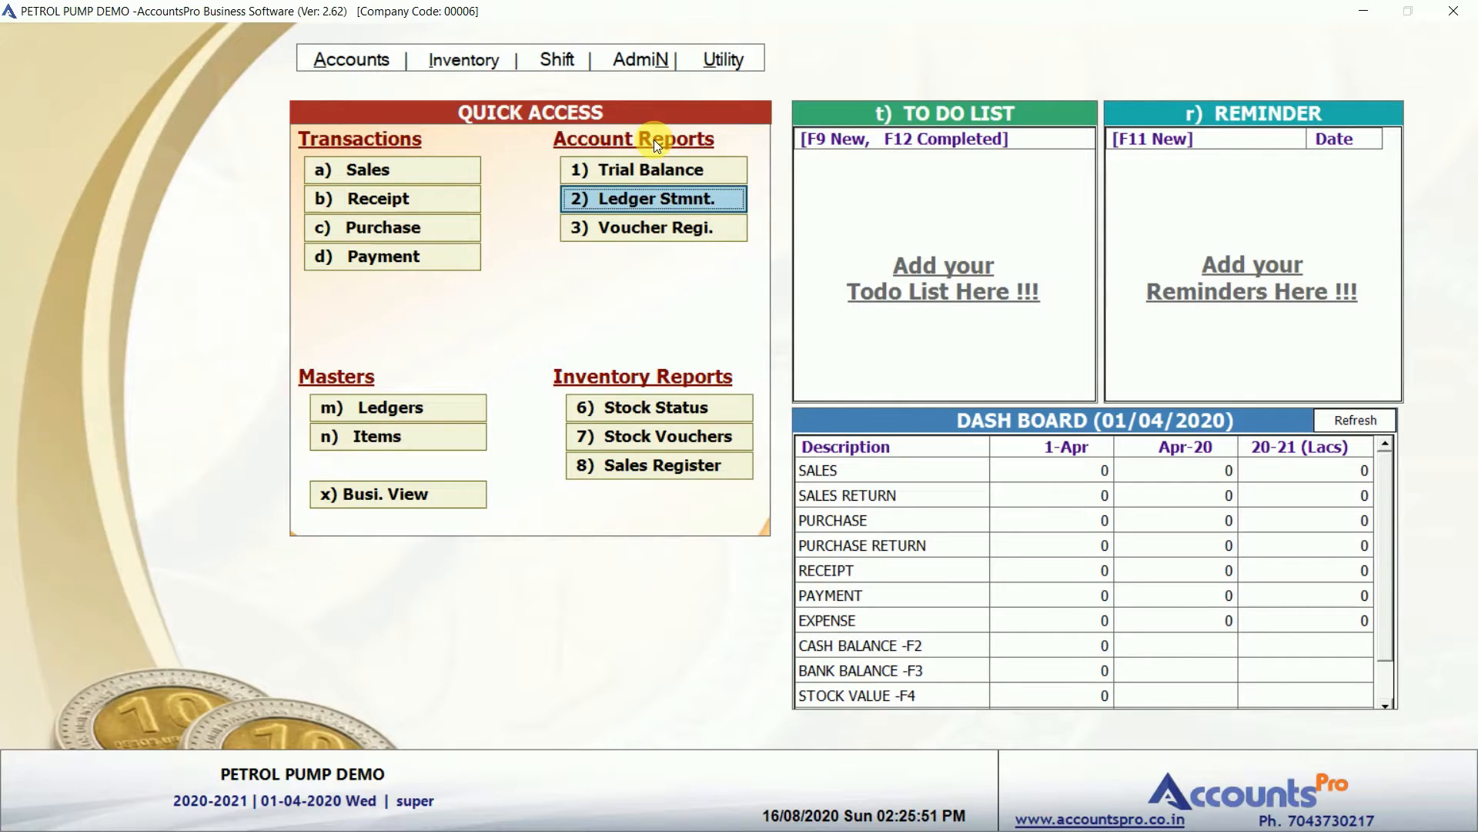
pyautogui.press('Down')
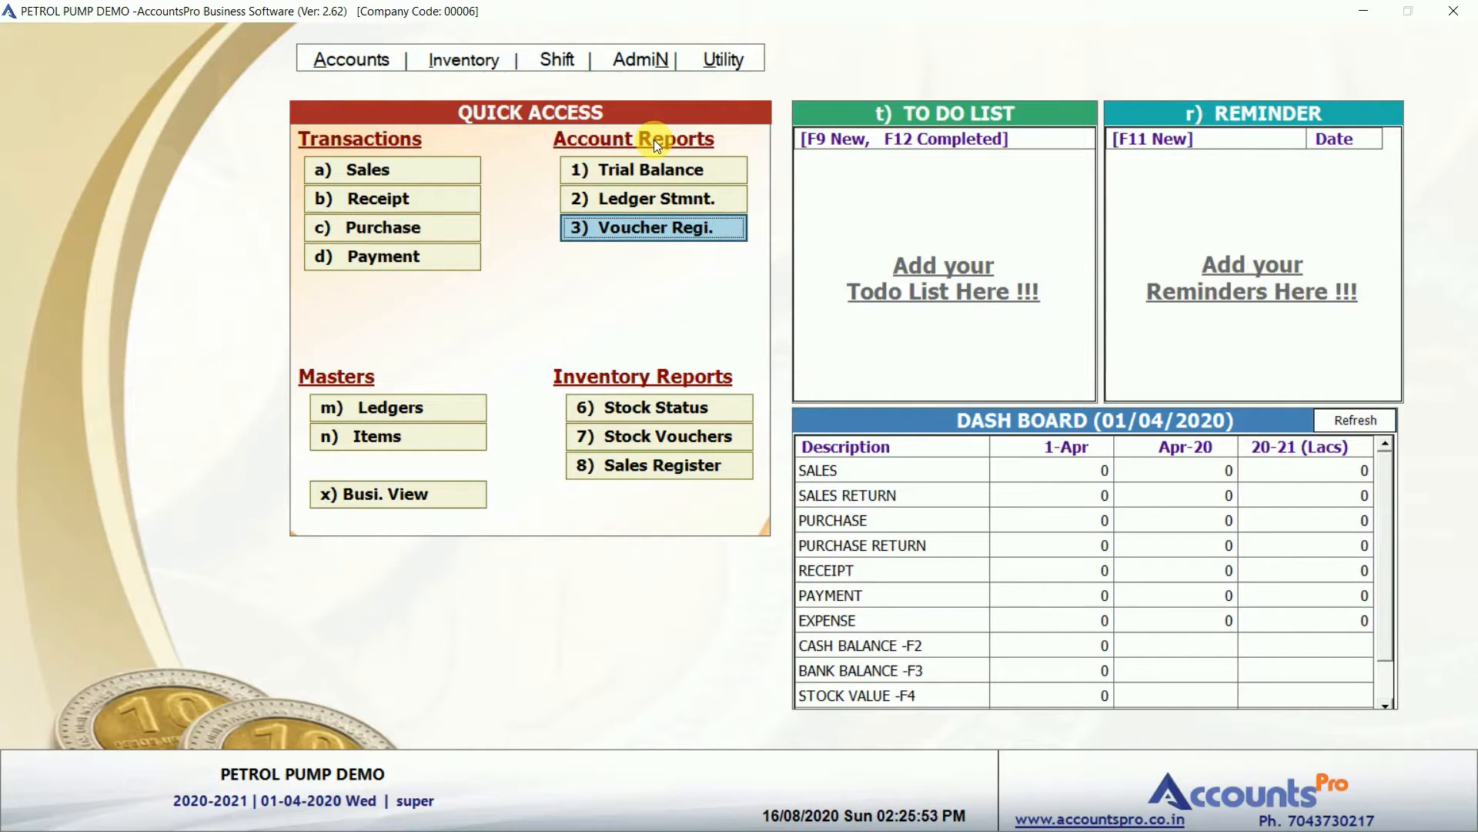
pyautogui.press('Down')
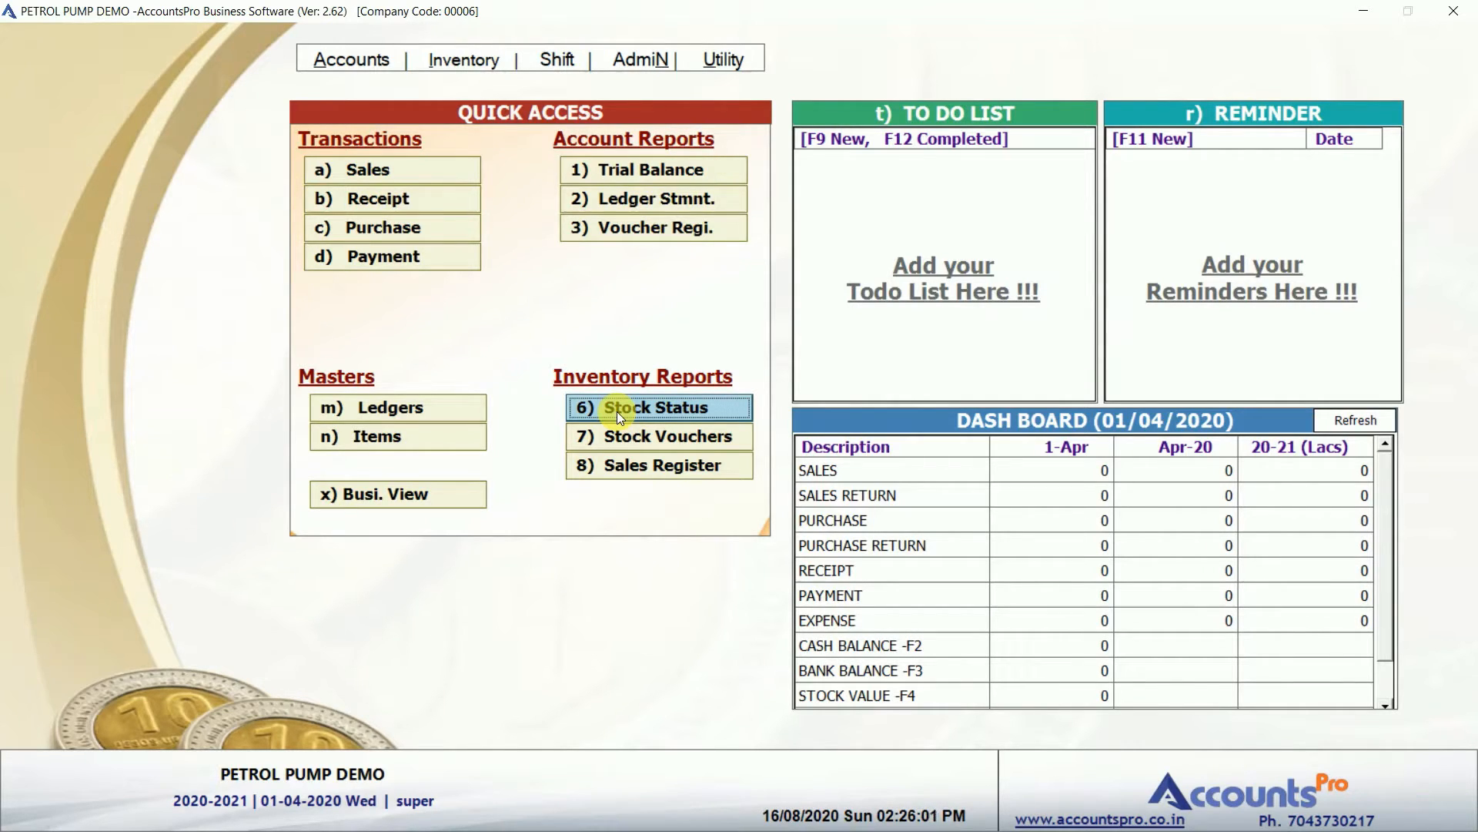
pyautogui.press('Down')
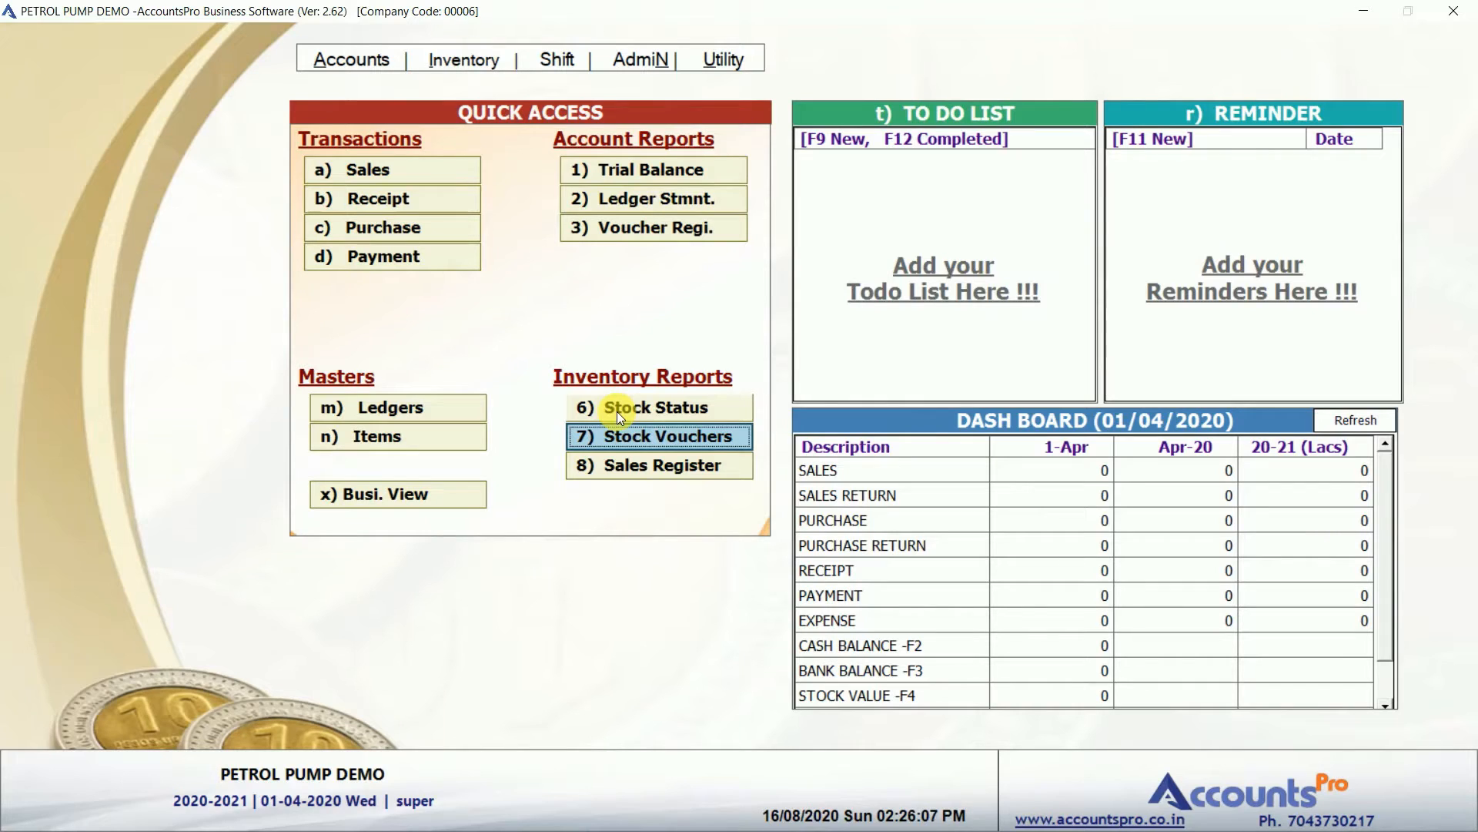
pyautogui.press('Down')
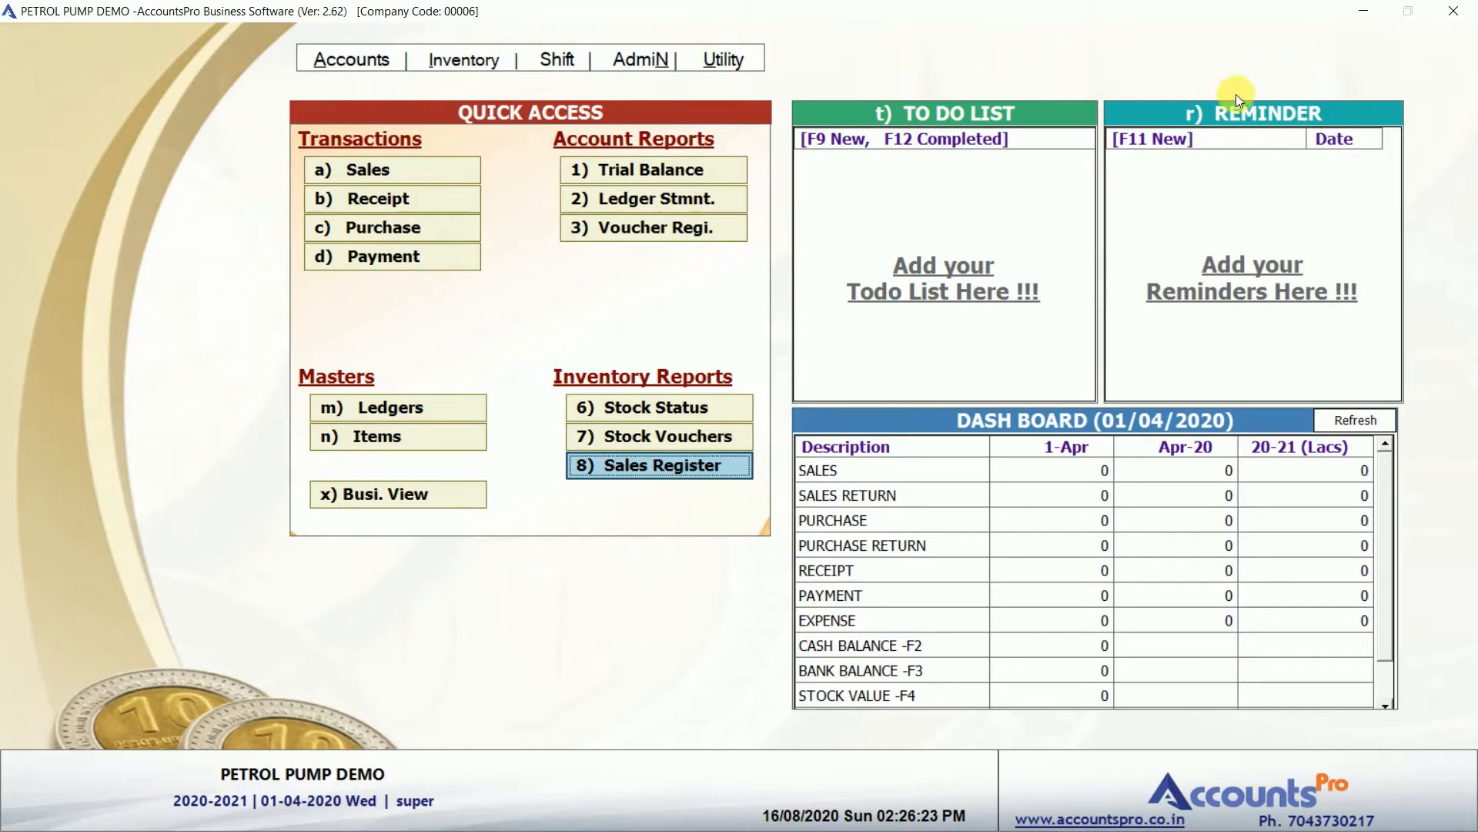
# Examine the Dash Board rows and their day, month and year columns for sales, sales return and receipt.
pyautogui.click(1057, 475)
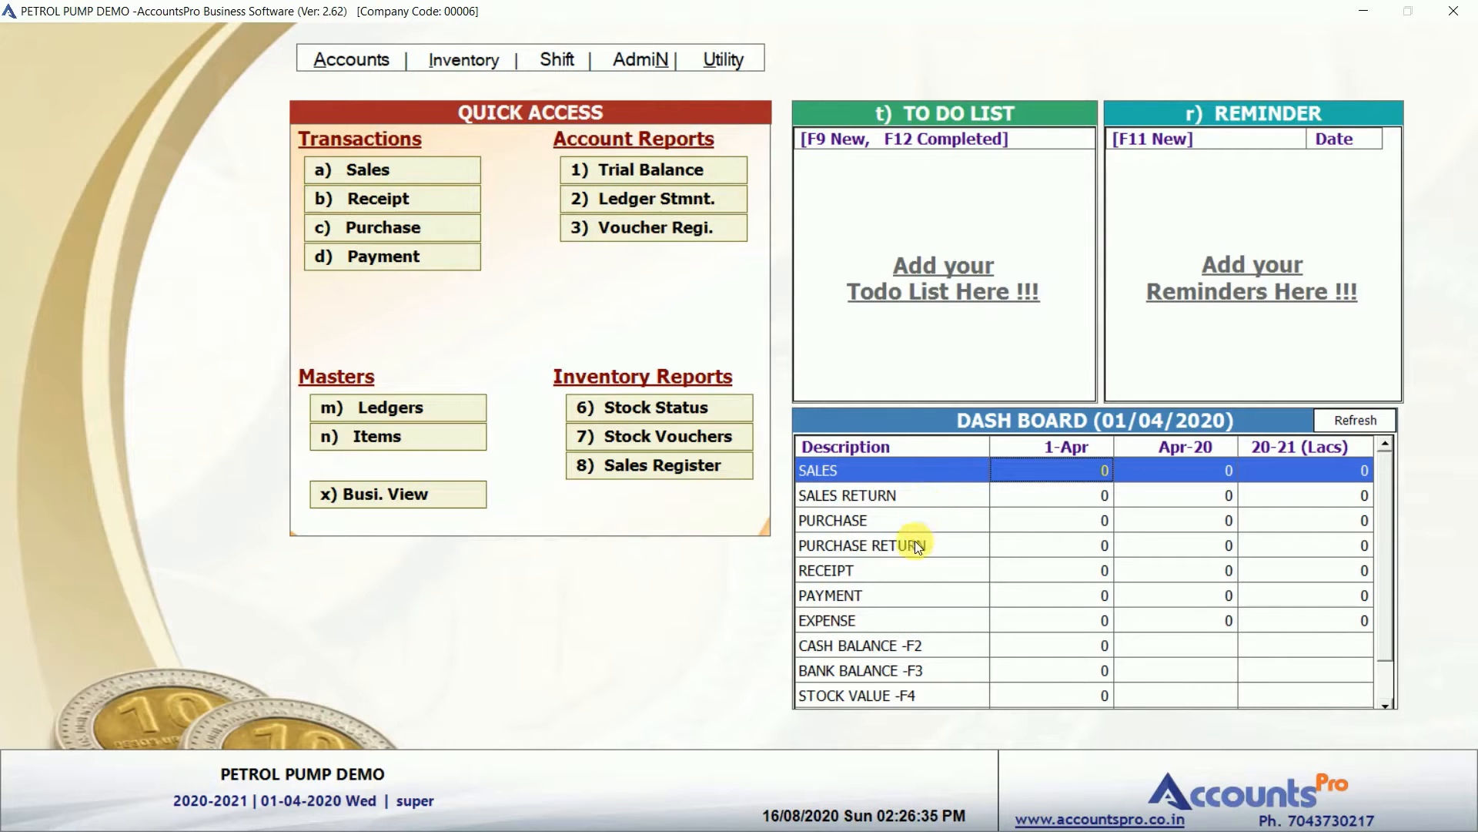
pyautogui.click(907, 575)
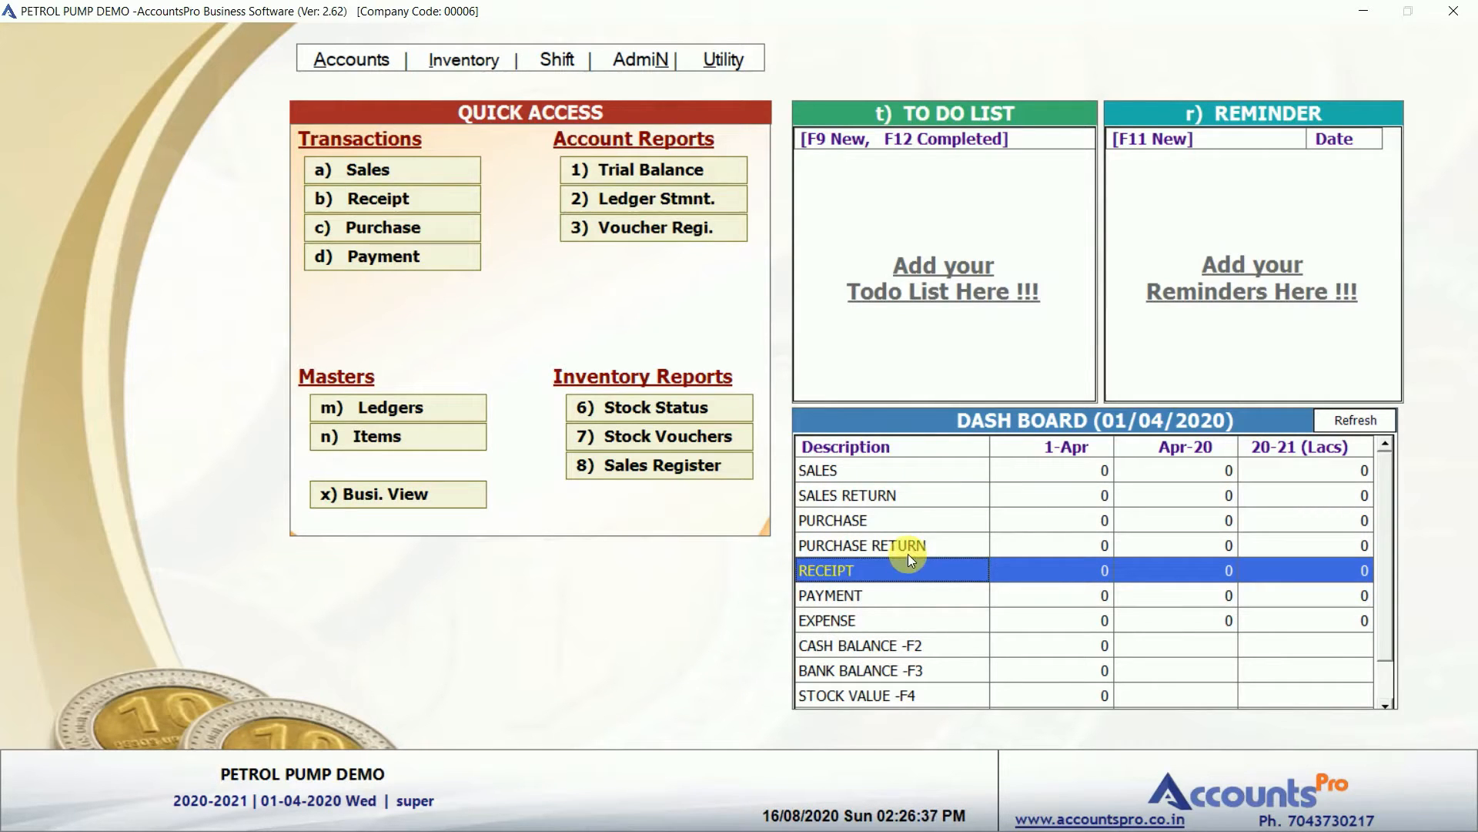
pyautogui.click(1057, 492)
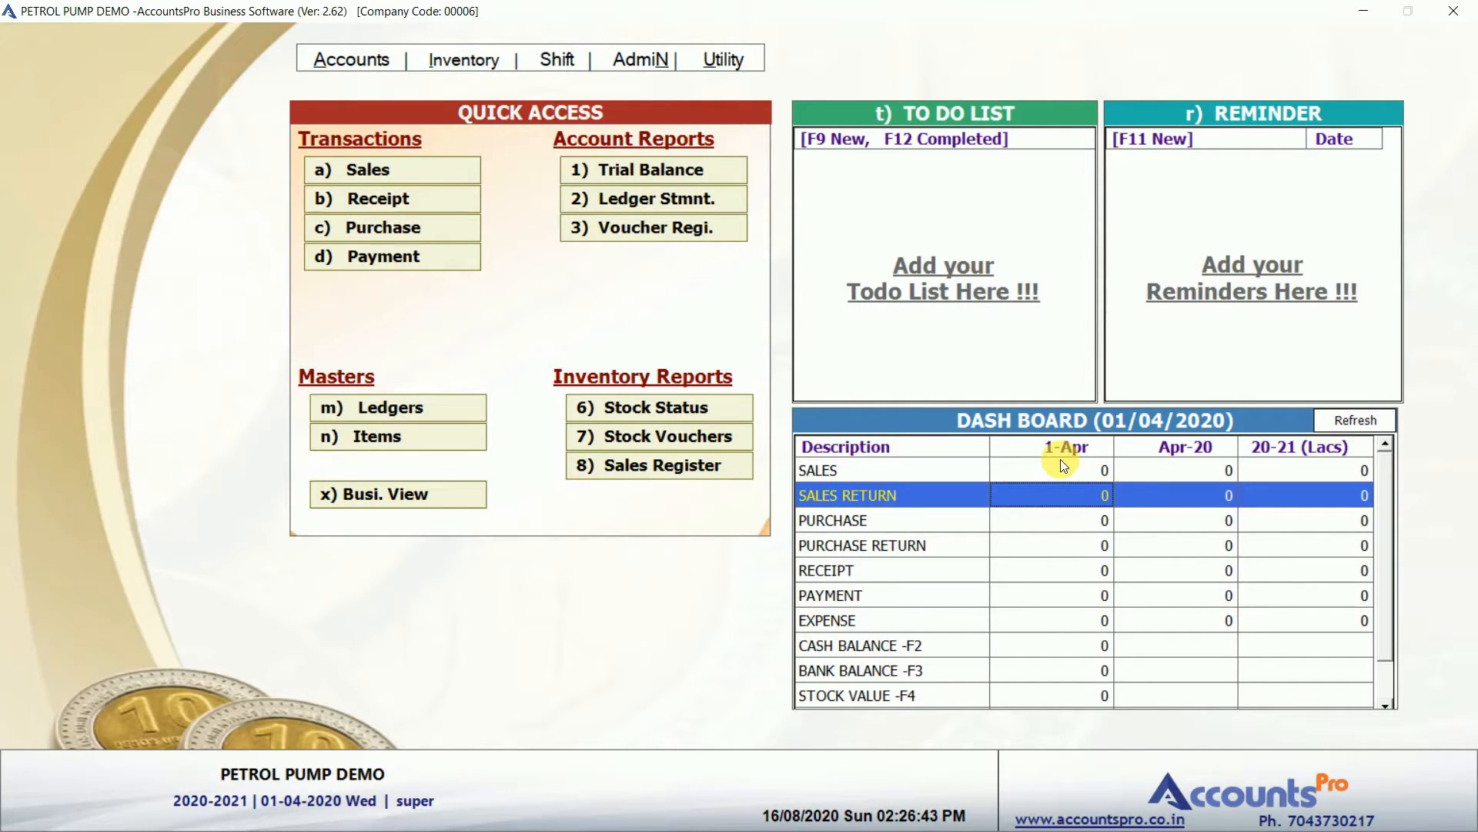
pyautogui.click(1172, 473)
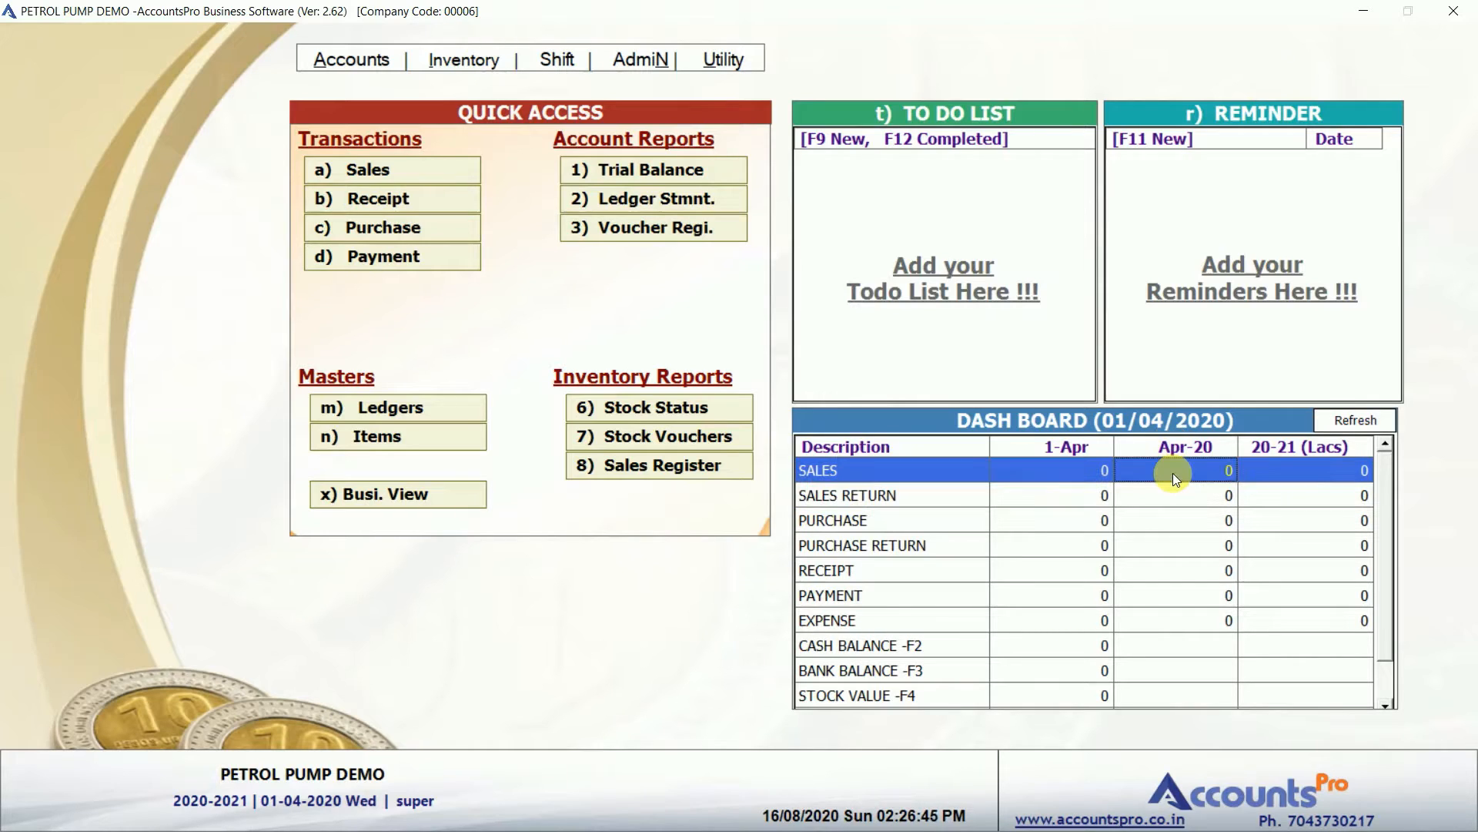
pyautogui.click(1286, 469)
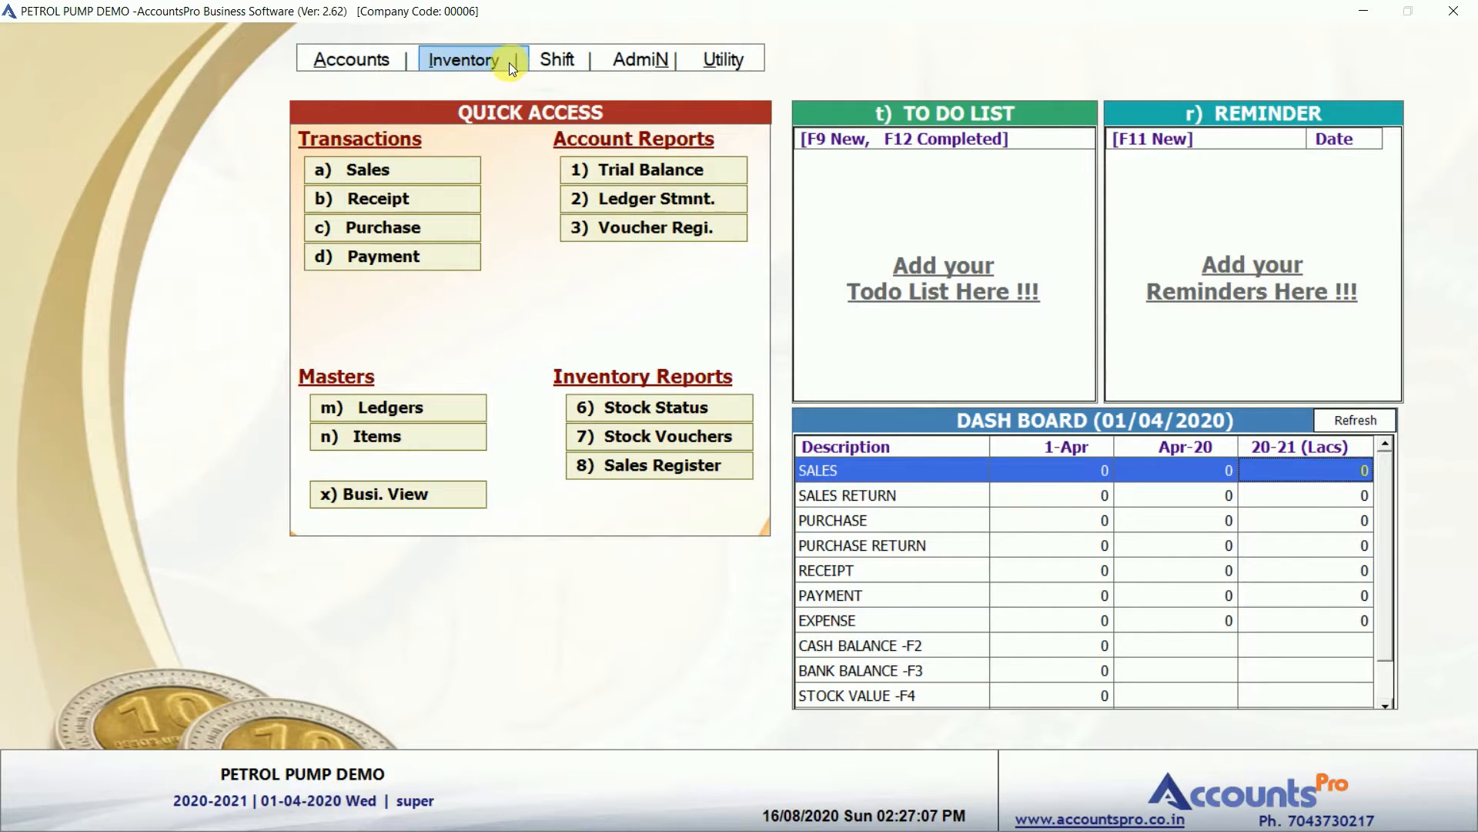
# Open the Tank/Godown Master and review the existing diesel and petrol tank entries.
pyautogui.click(489, 64)
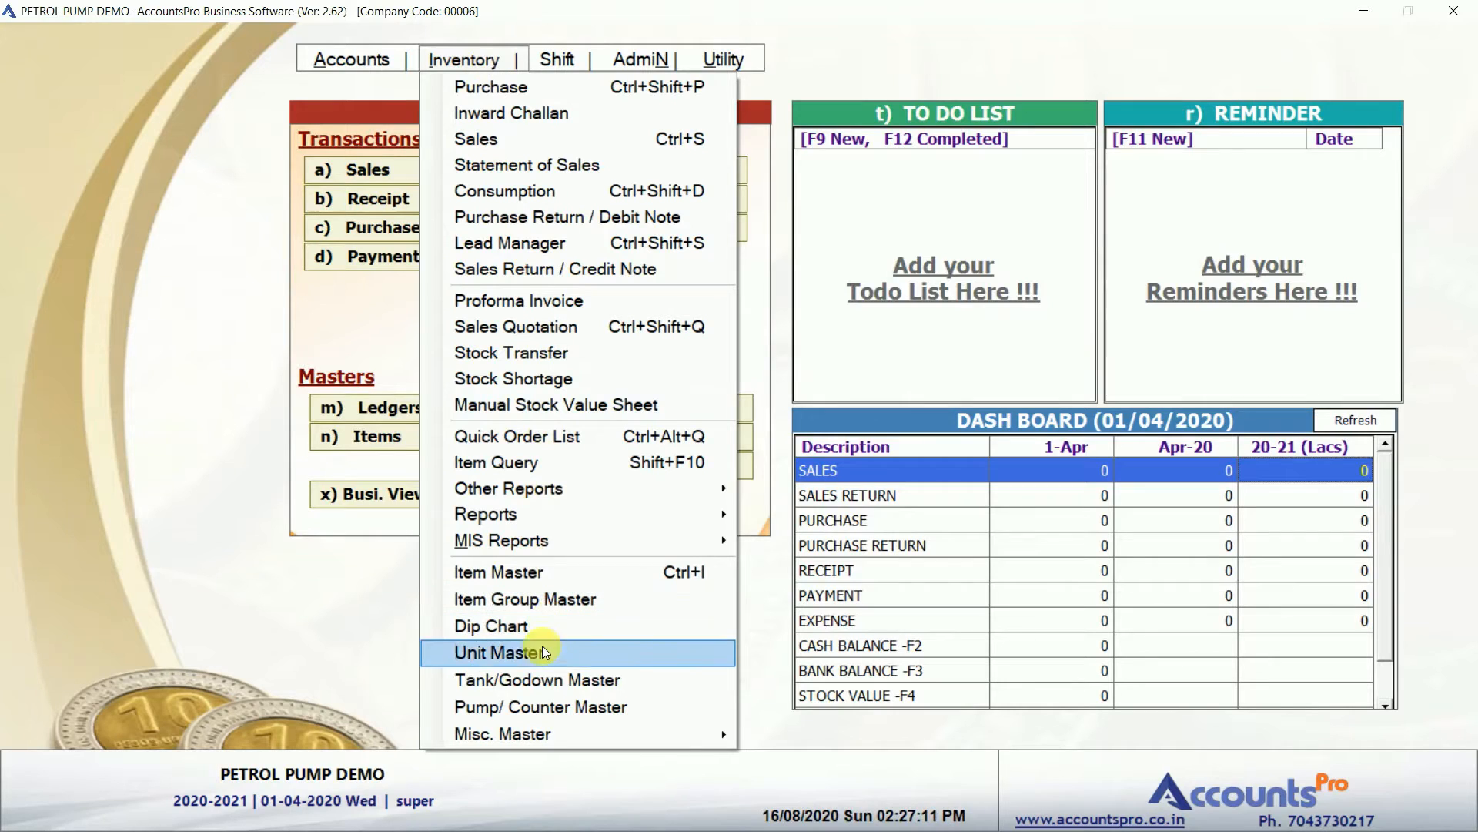
pyautogui.click(529, 687)
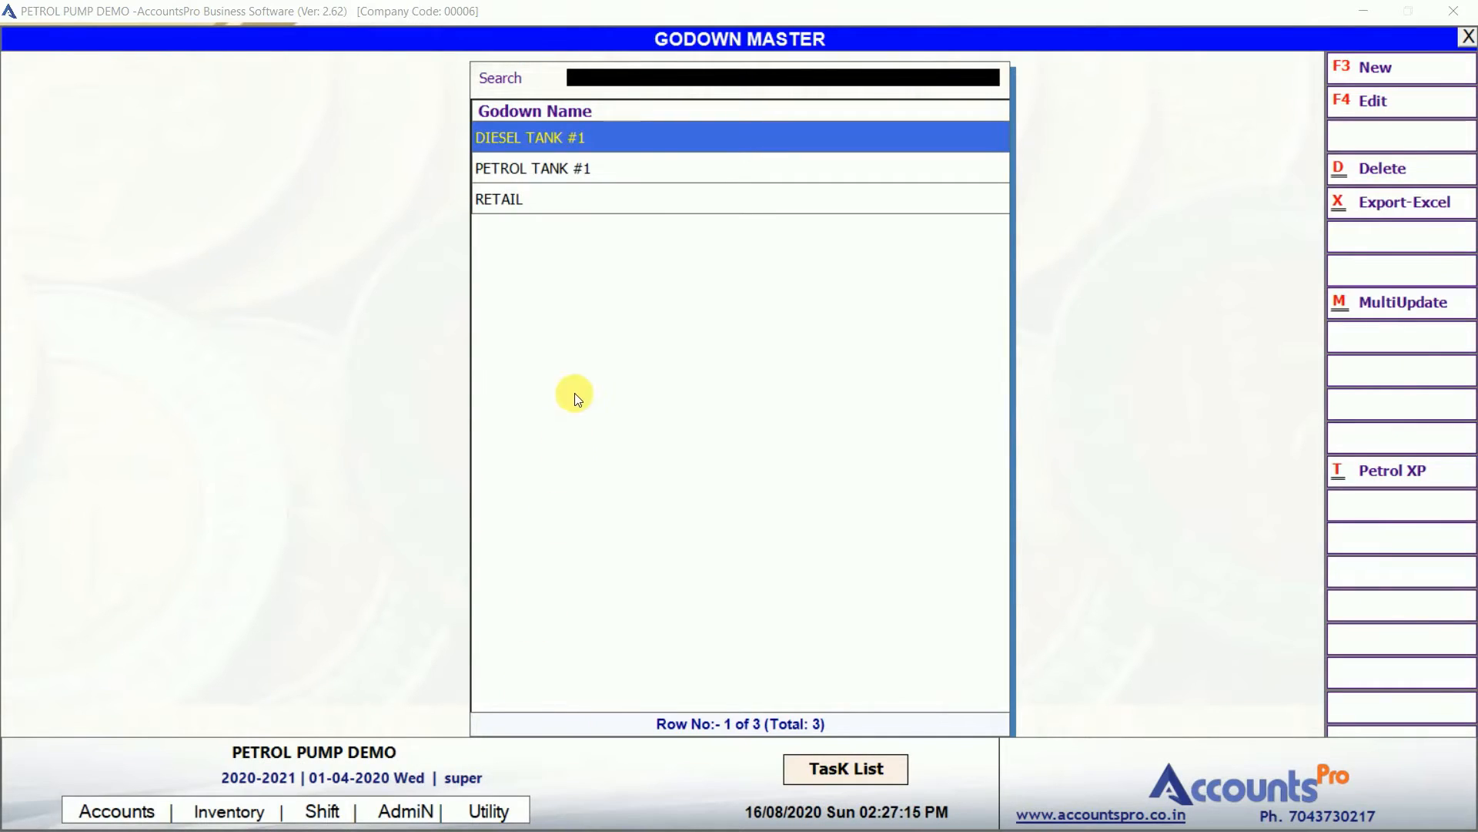
pyautogui.click(633, 169)
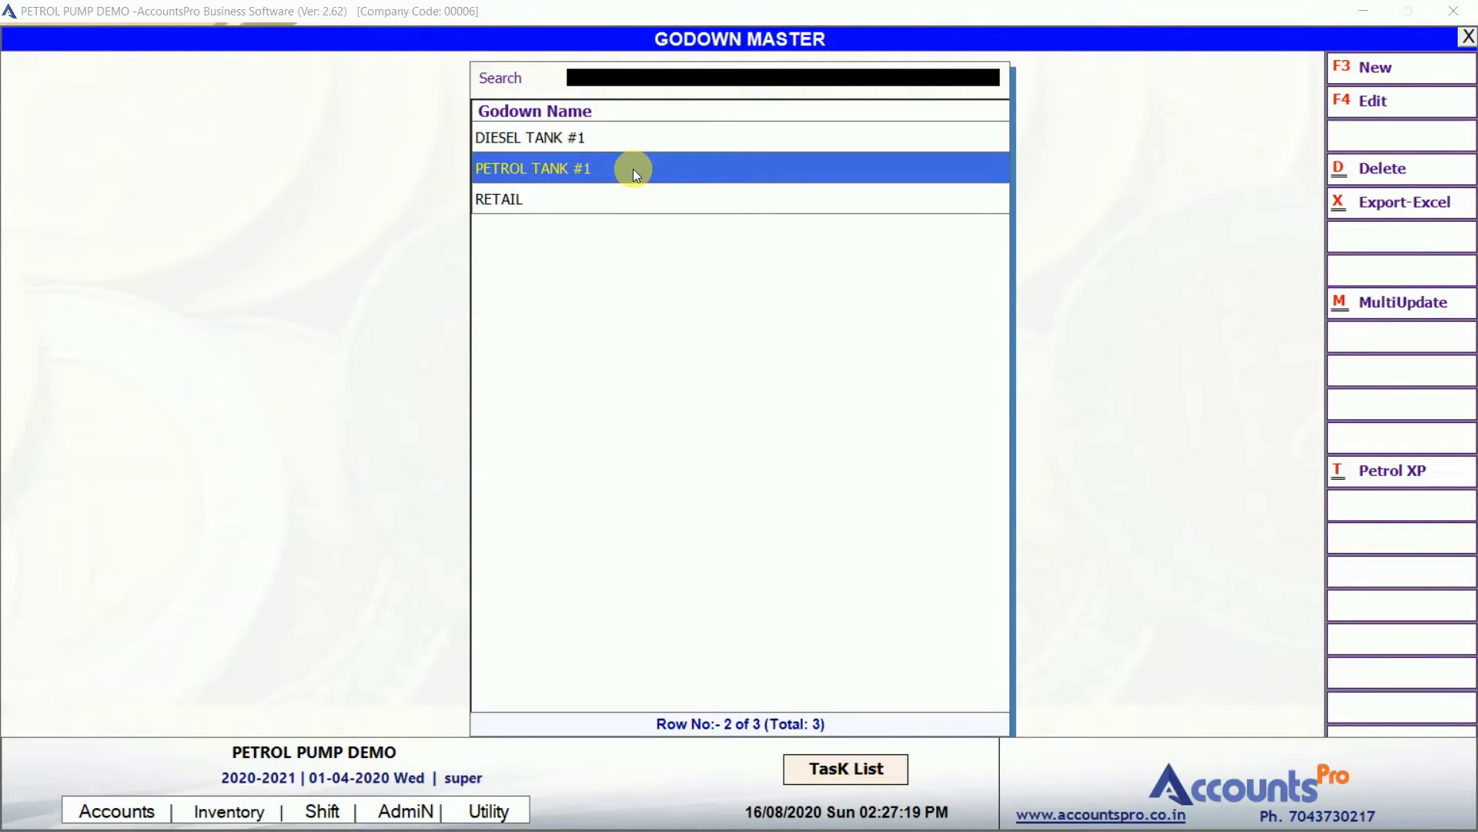
pyautogui.press('Up')
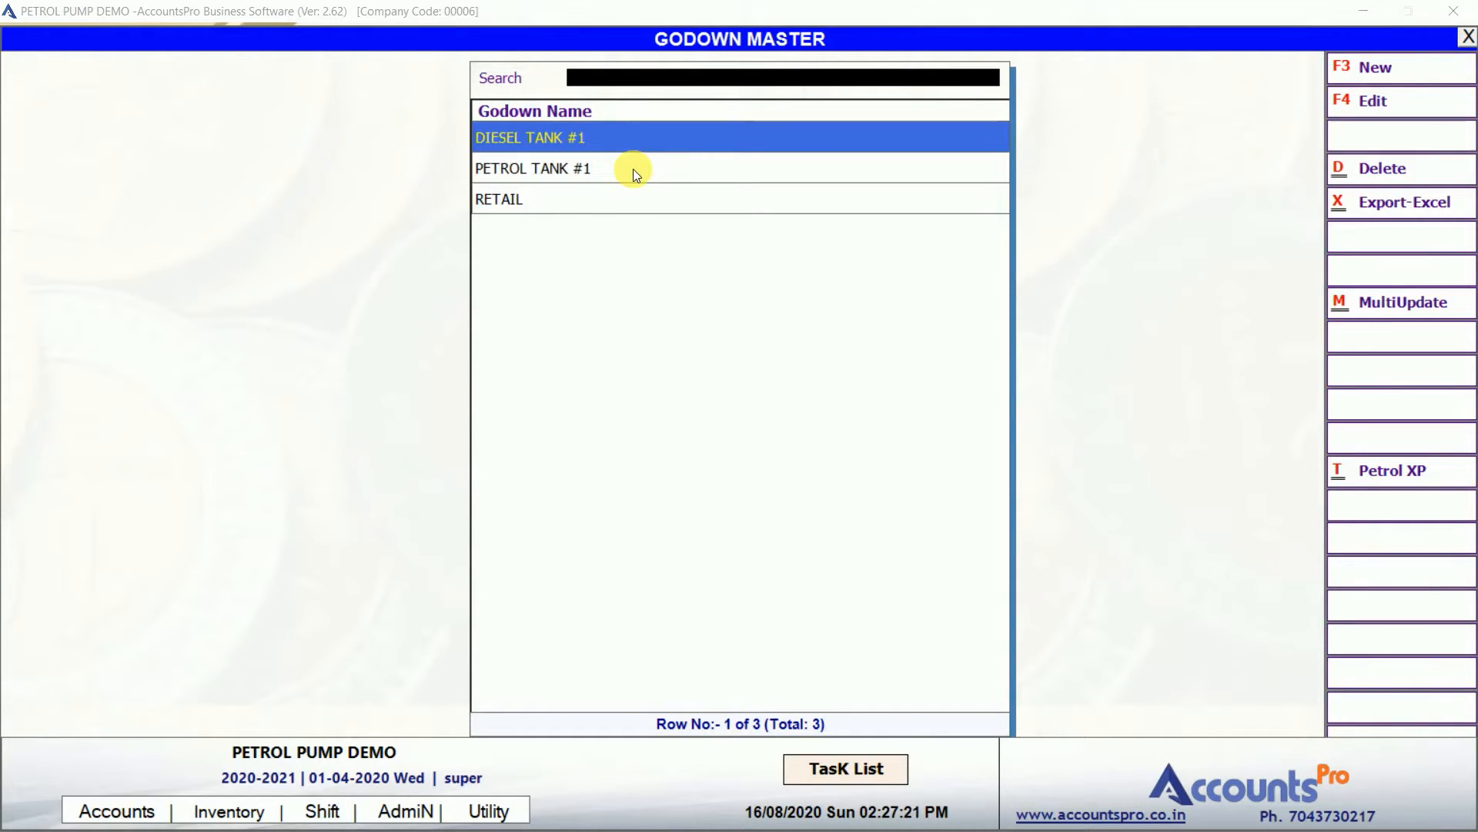
pyautogui.press('Down')
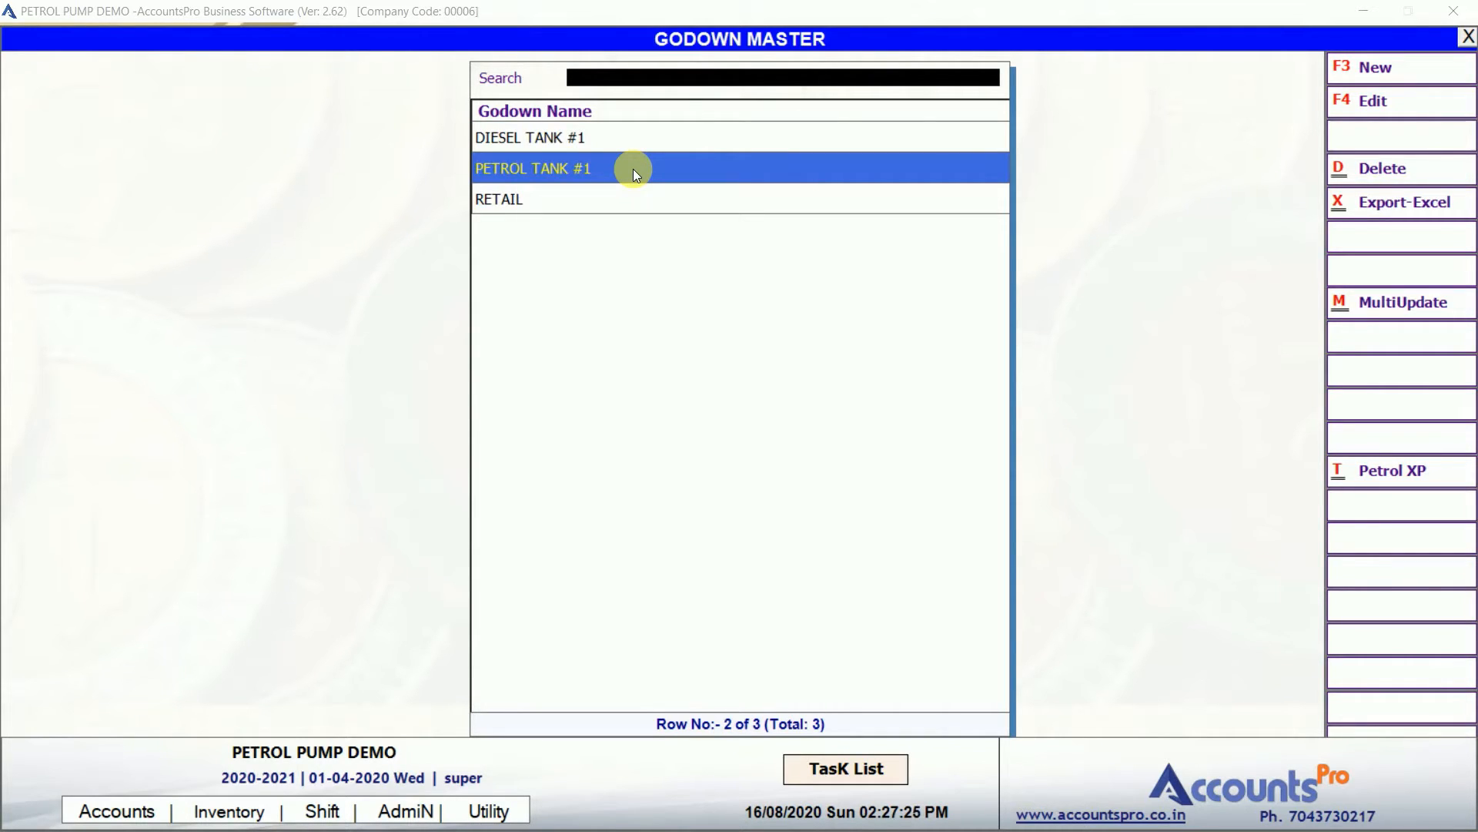
pyautogui.press('Up')
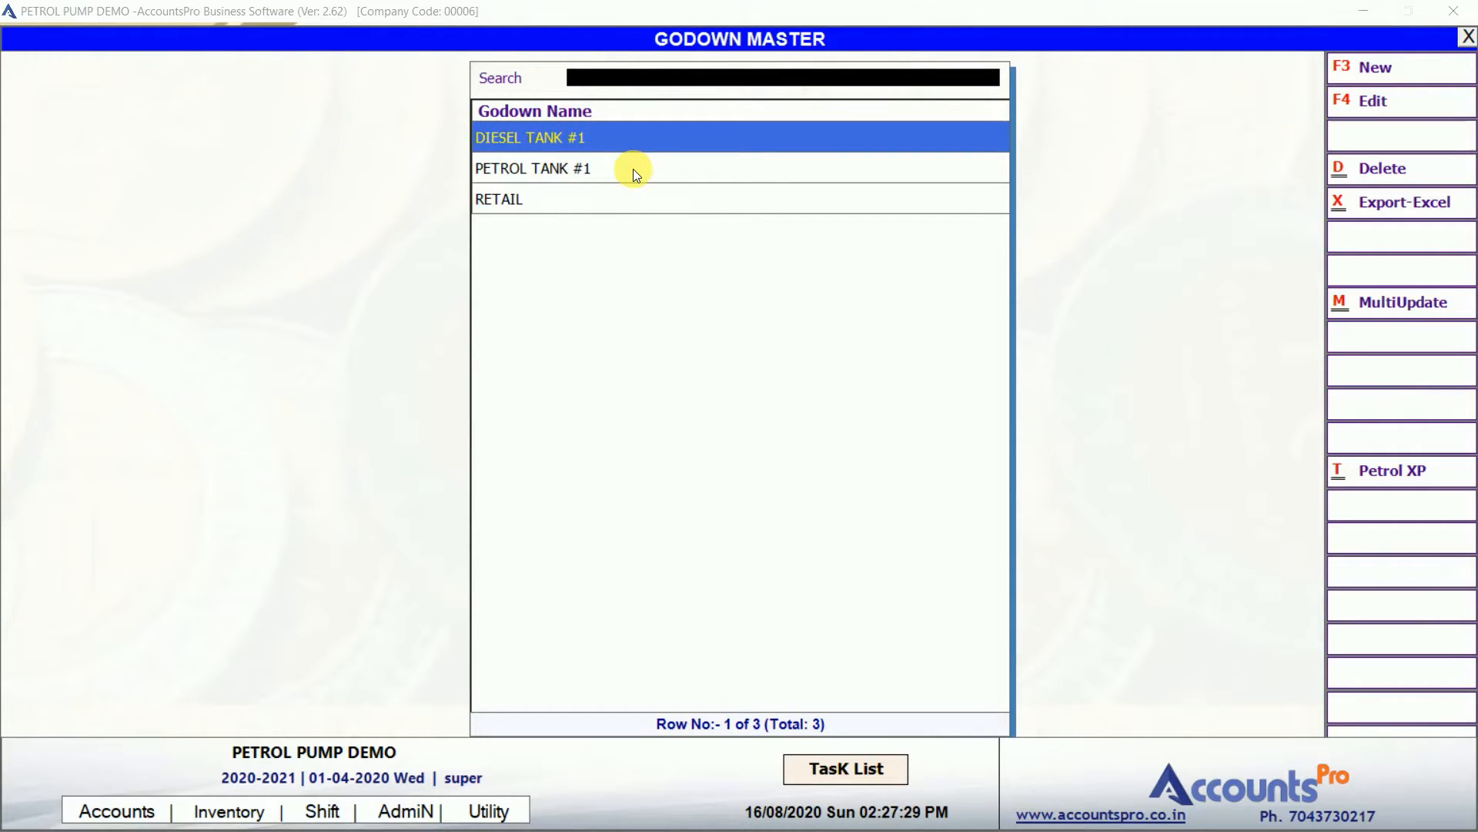
pyautogui.press('Down')
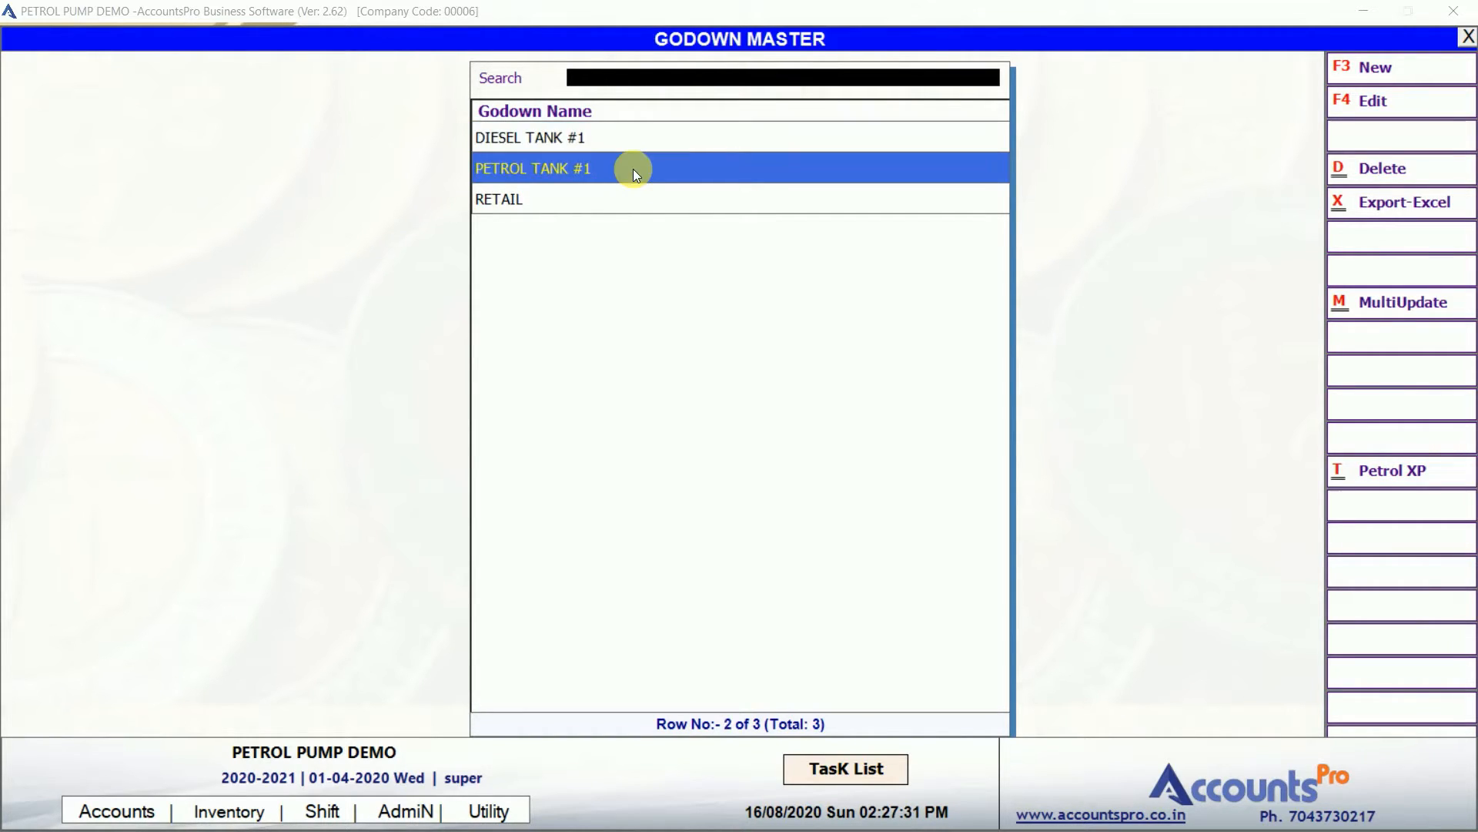
pyautogui.press('Up')
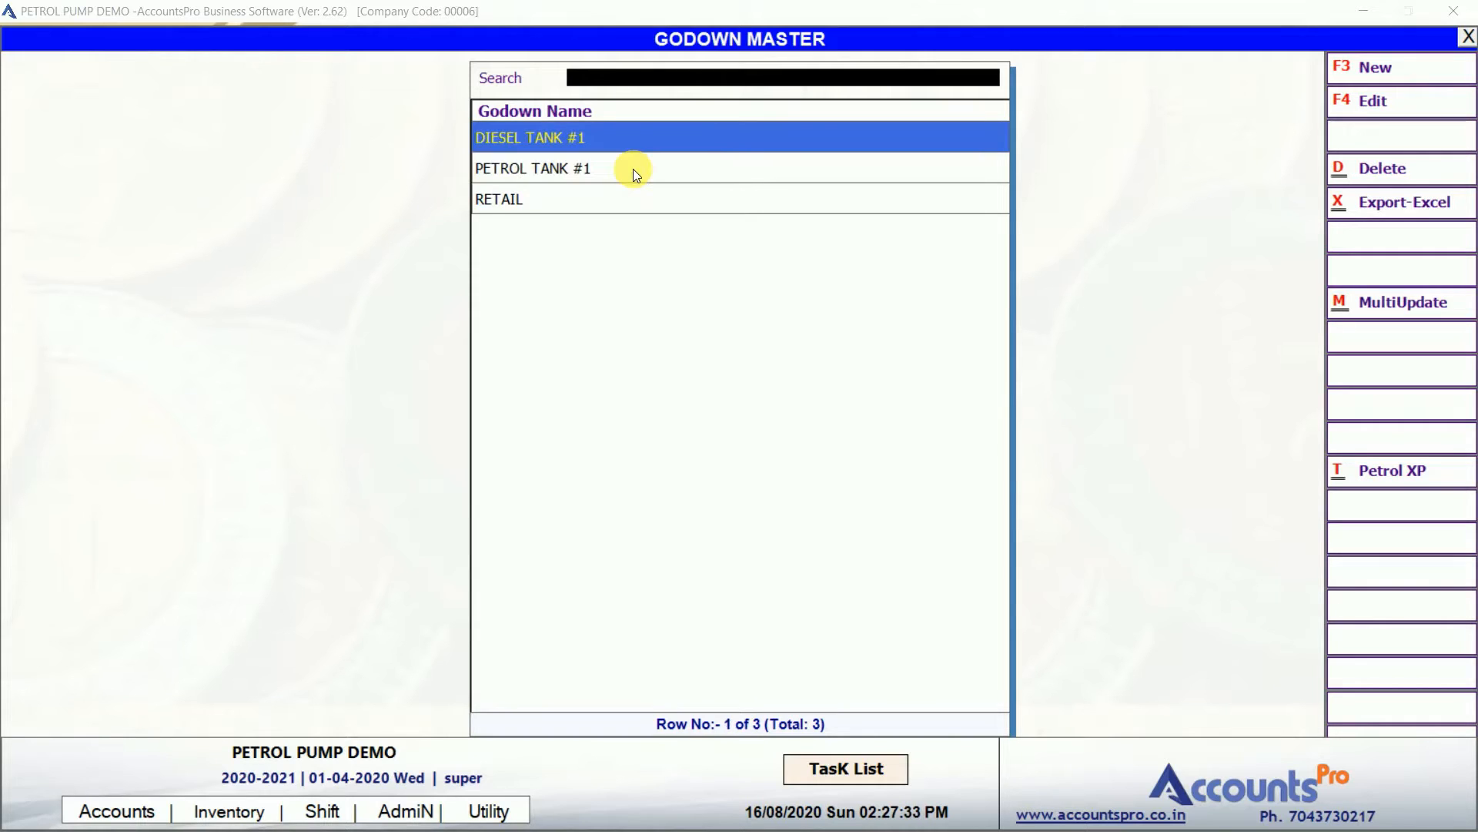
pyautogui.press('Down')
pyautogui.press('Up')
# Start a new godown named DIESEL TANK #2 with the type Petroleum.
pyautogui.click(1380, 71)
pyautogui.write('DIE')
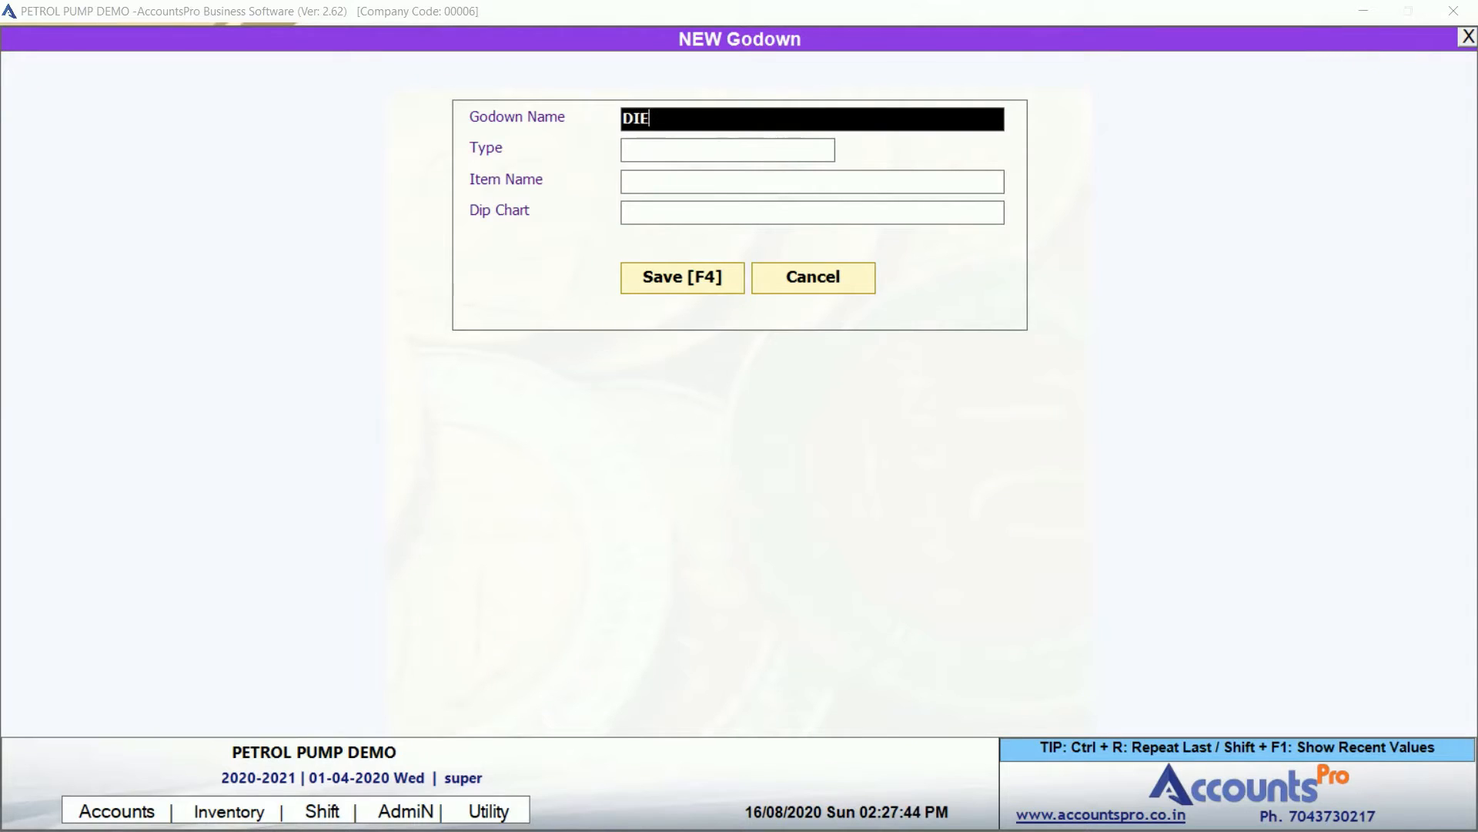
pyautogui.write('SEL TANK #')
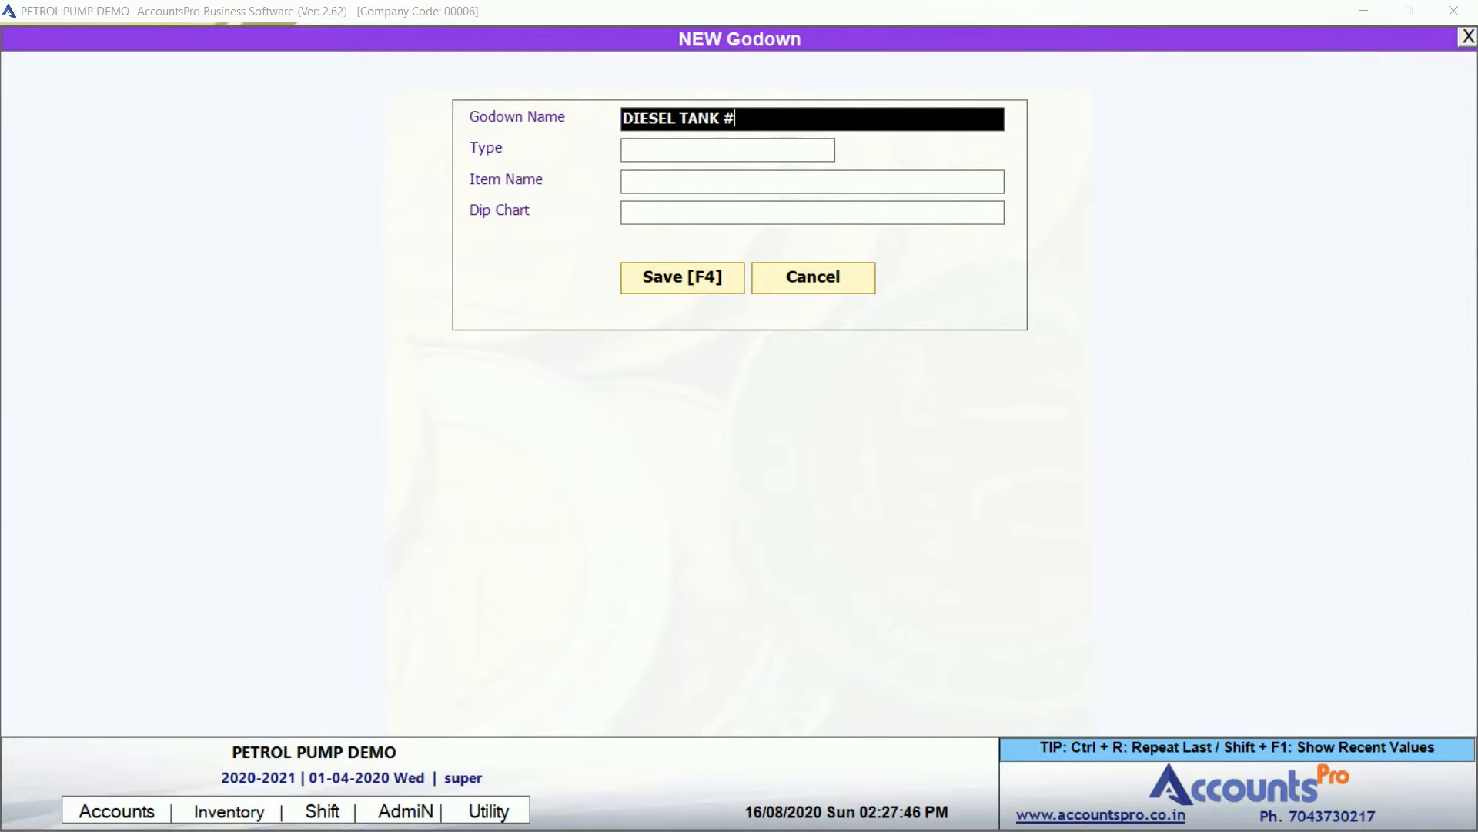
pyautogui.write('2')
pyautogui.press('Return')
pyautogui.press('Down')
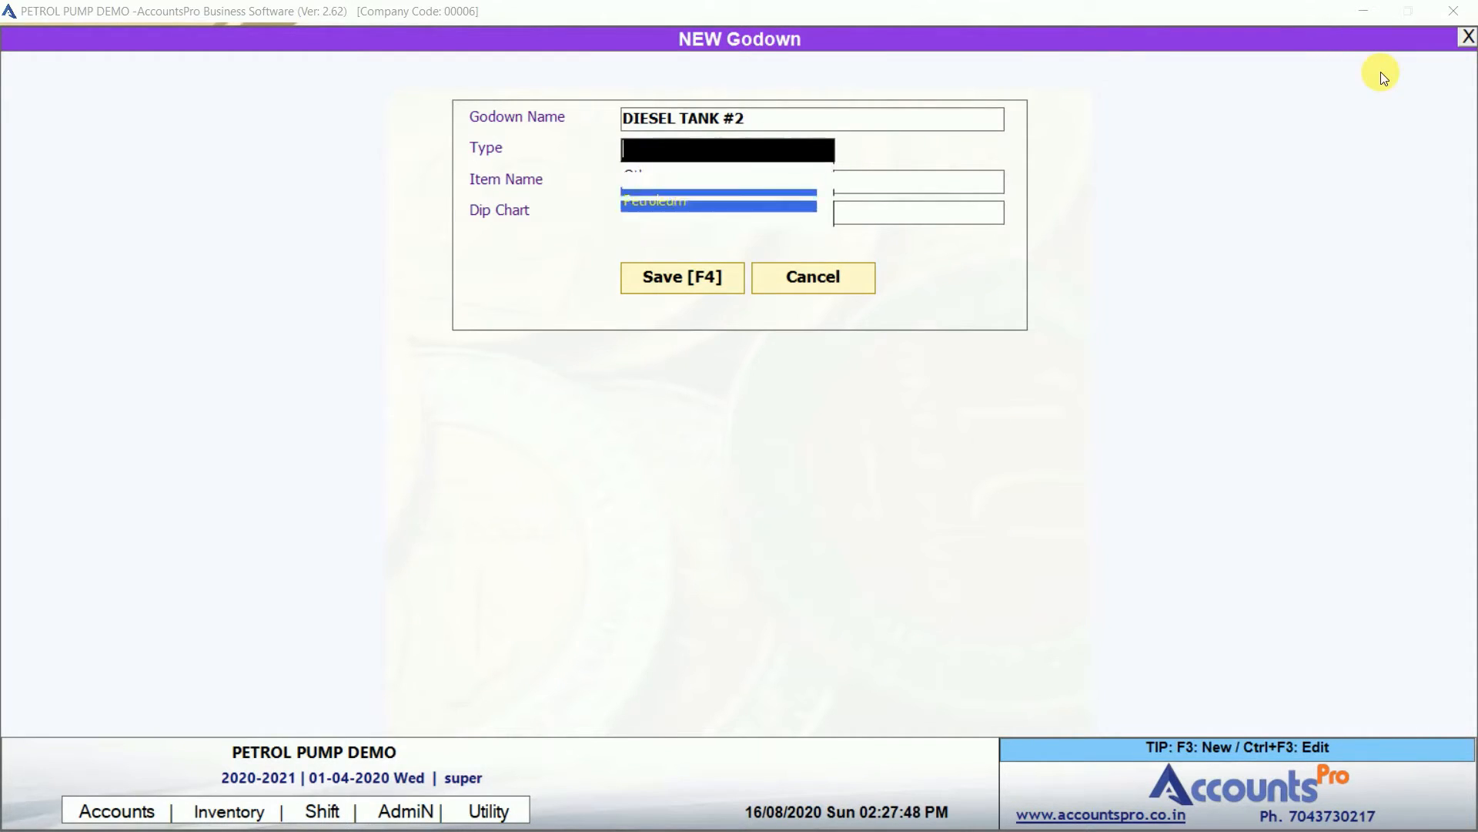
pyautogui.press('Return')
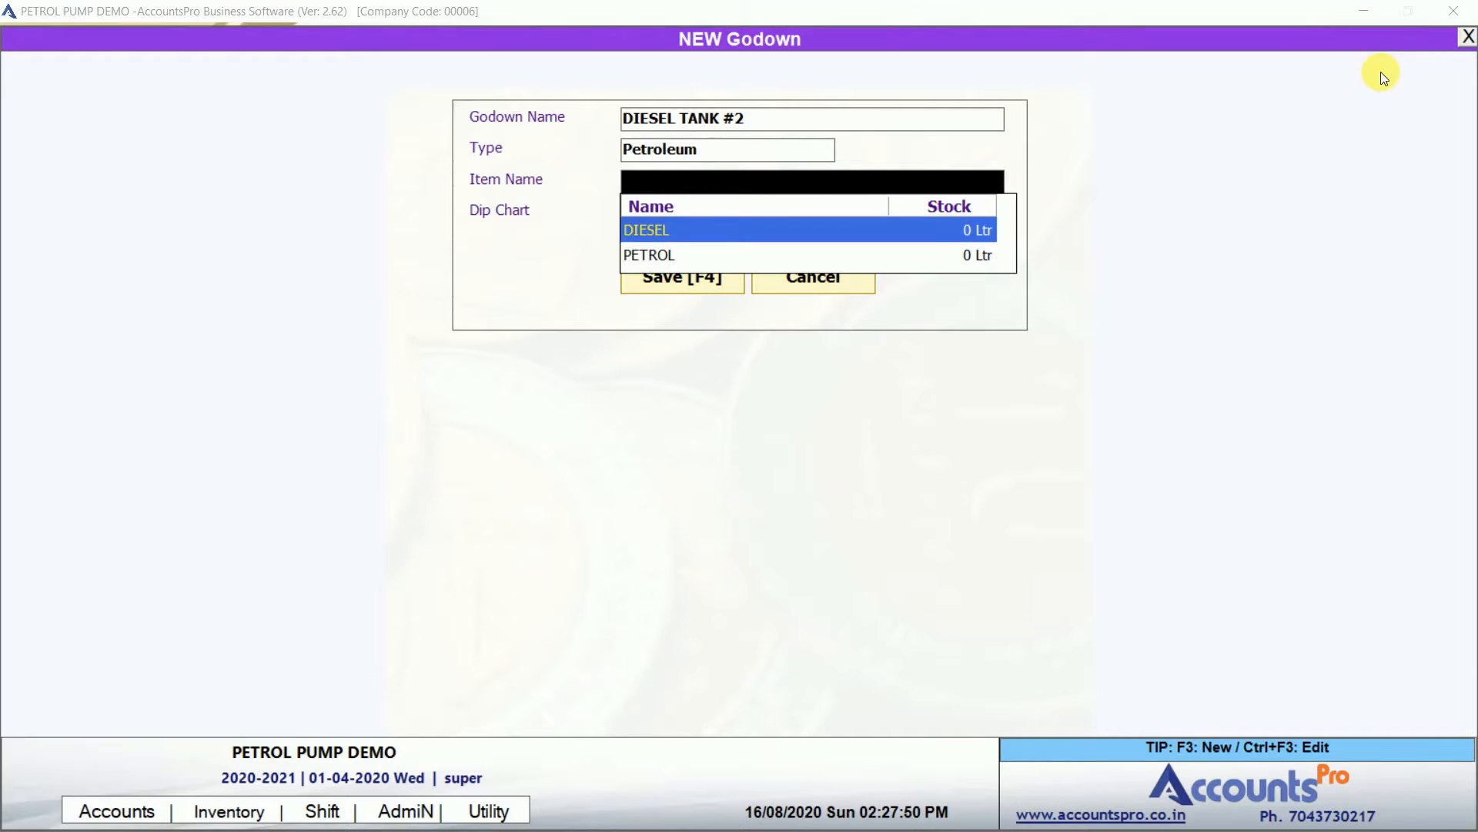
# Assign the item DIESEL and the dip chart Not Defined to the new godown, and save it.
pyautogui.write('DI')
pyautogui.press('Return')
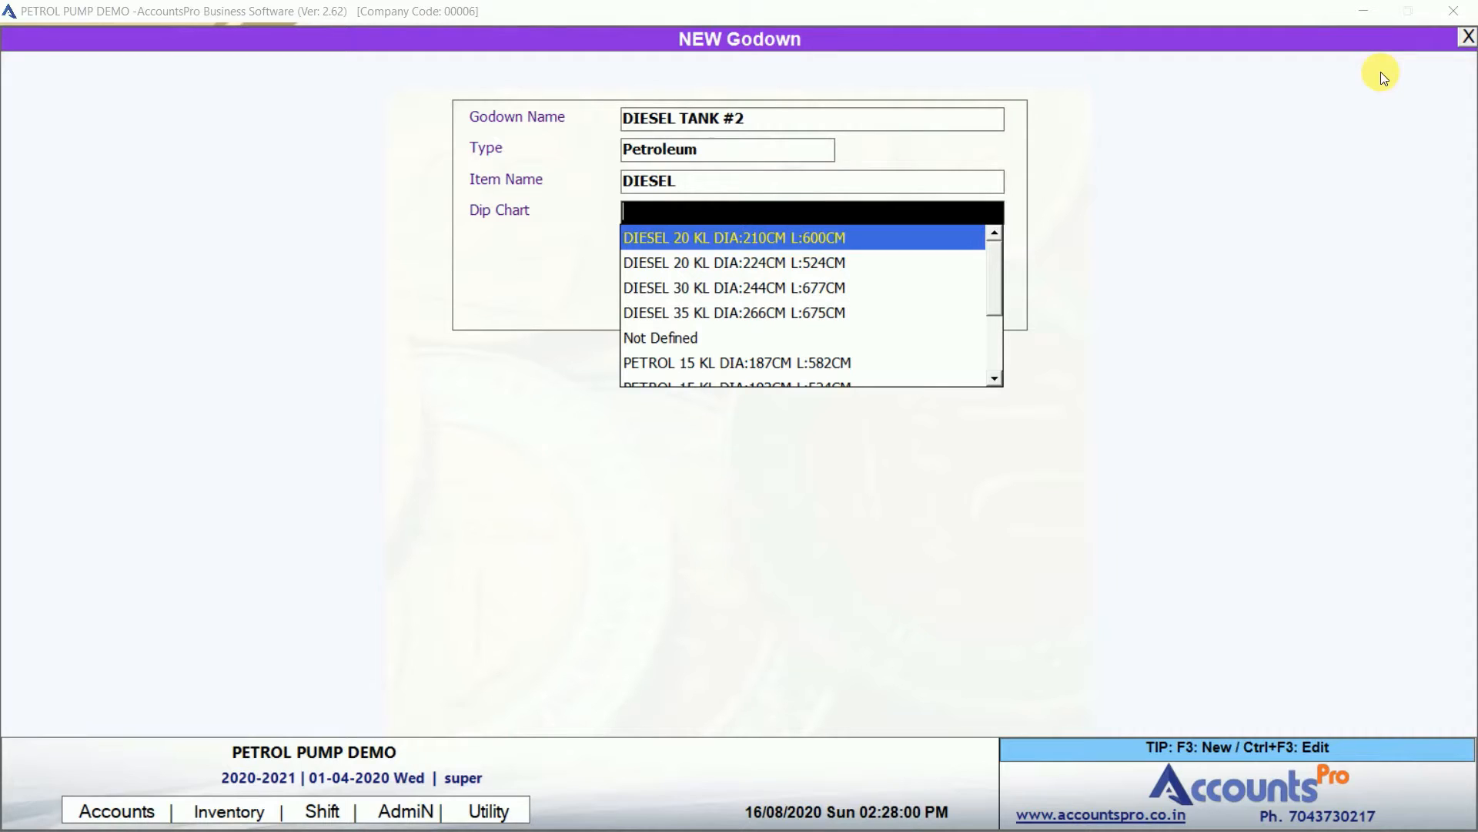
pyautogui.press('Down')
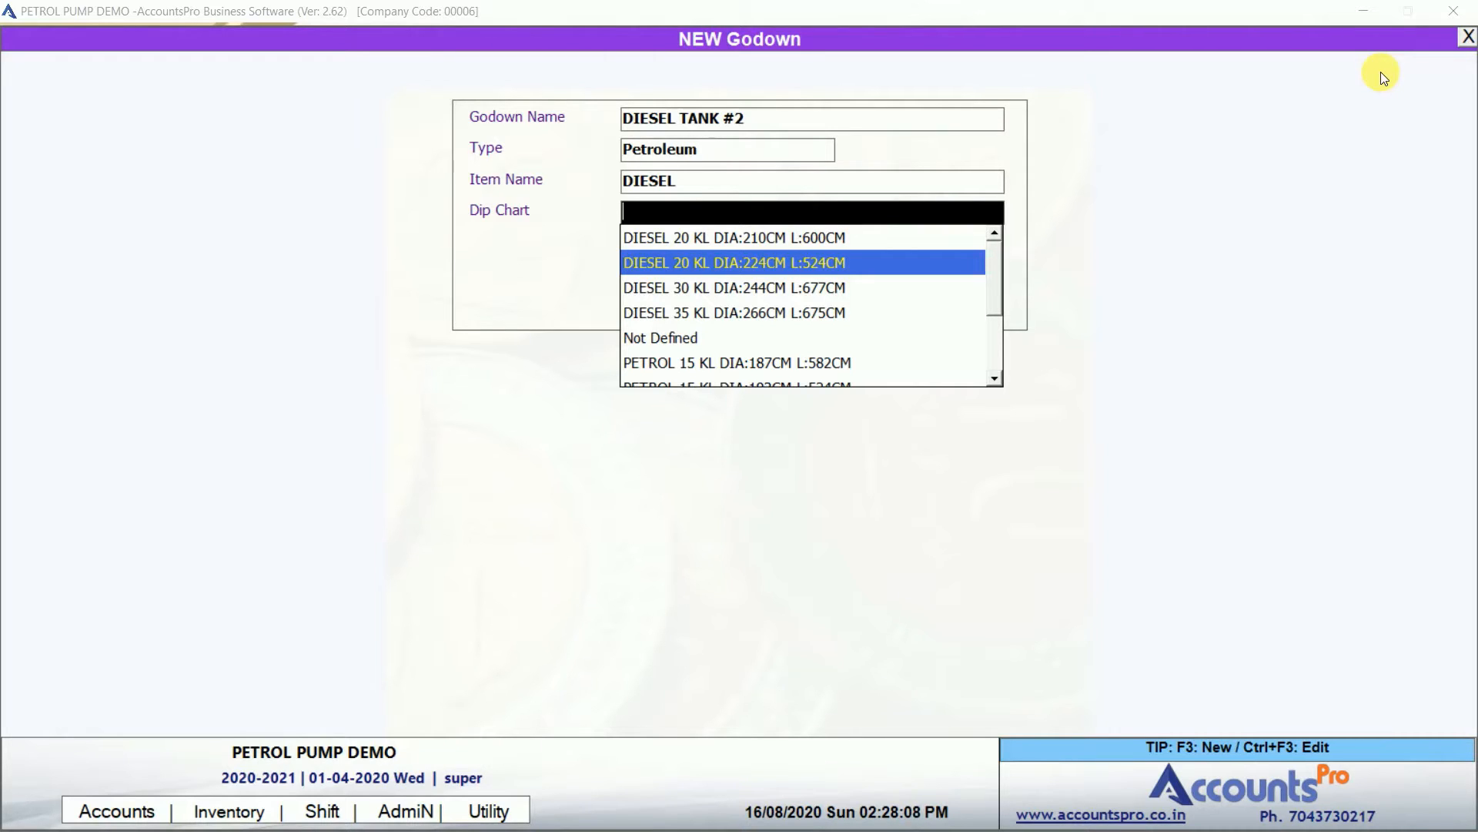
pyautogui.press('Down')
pyautogui.press('Down')
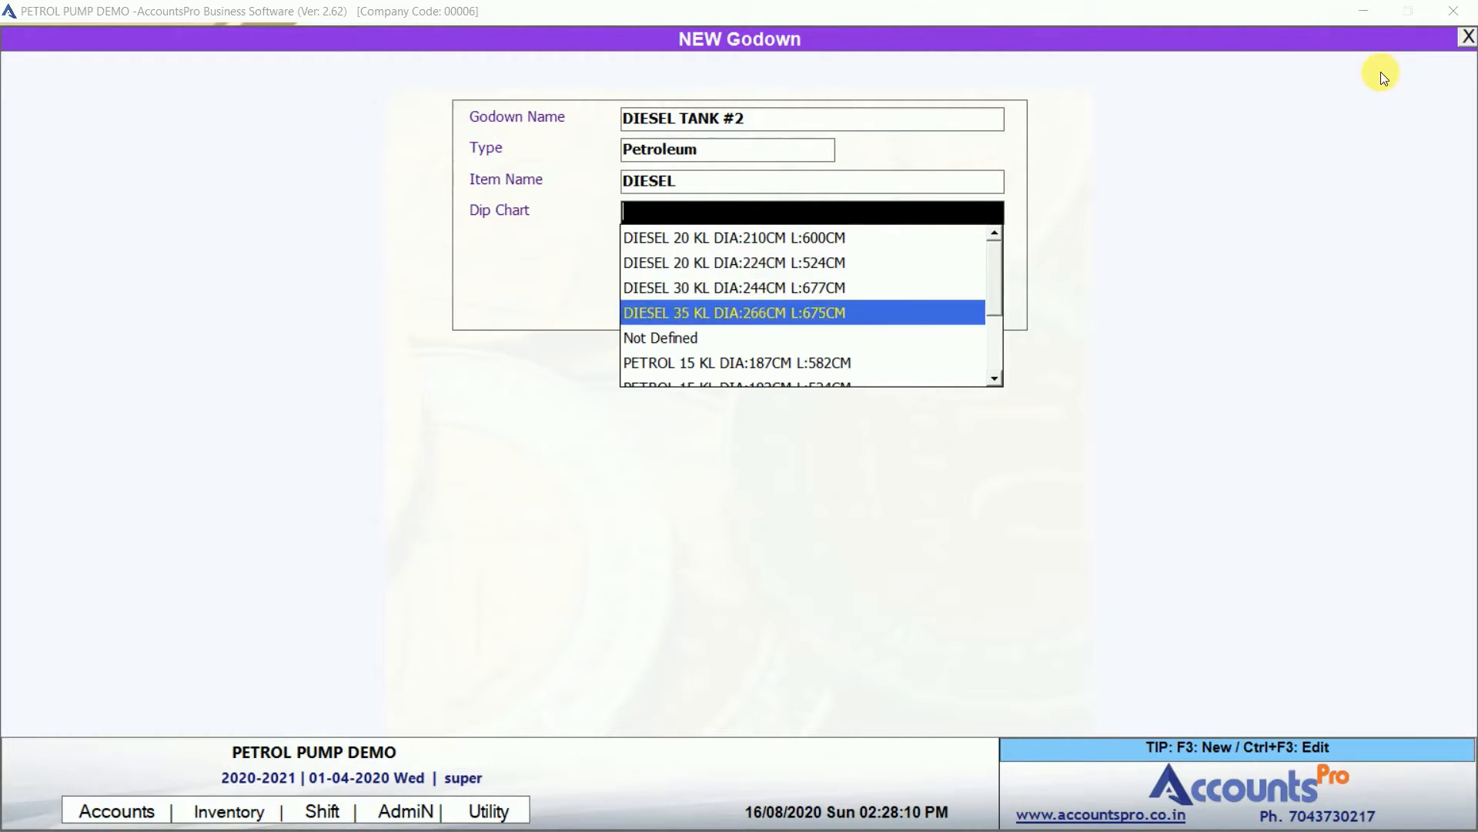
pyautogui.press('Down')
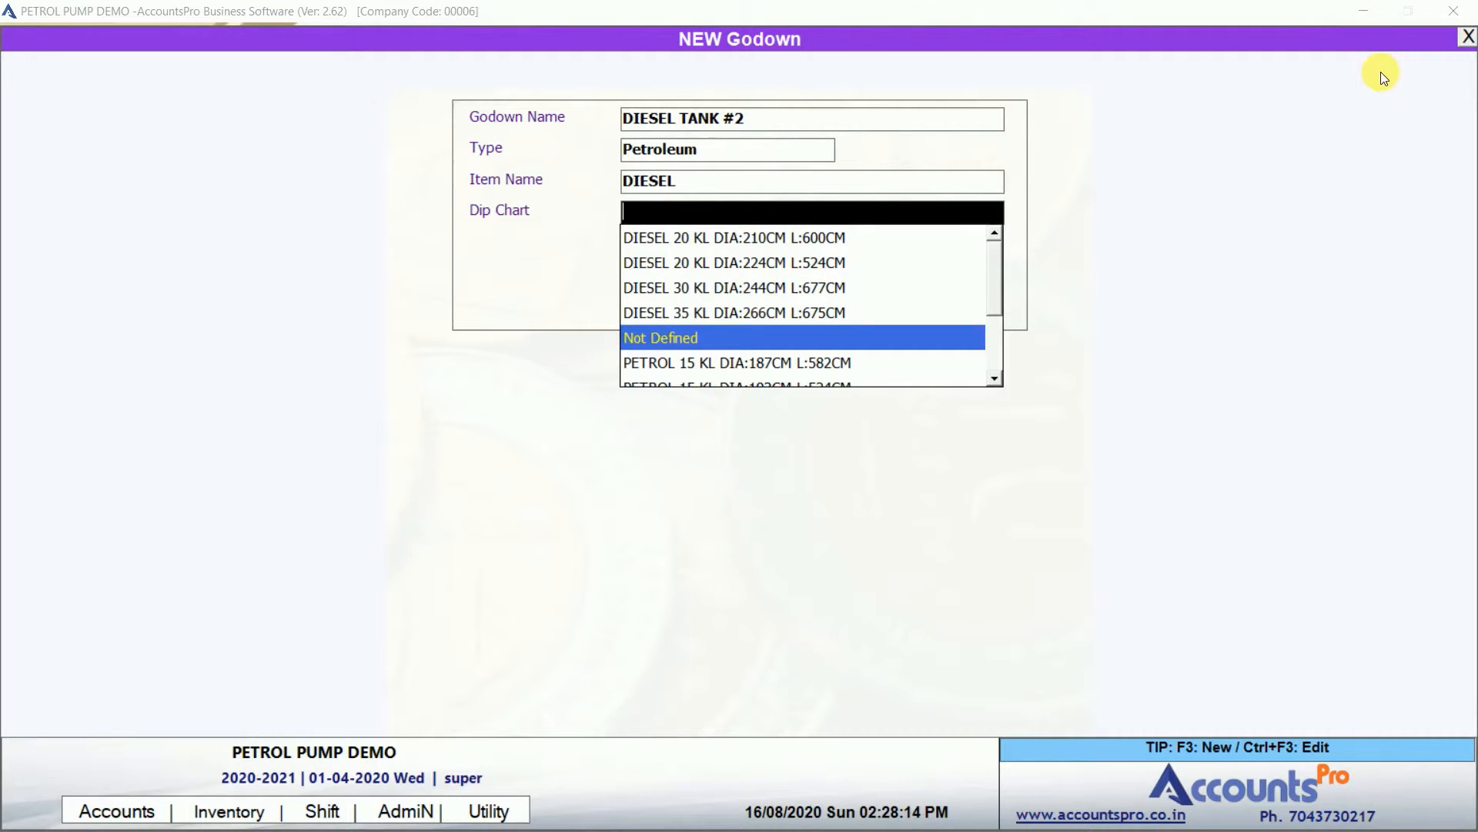
pyautogui.press('Return')
pyautogui.press('Return')
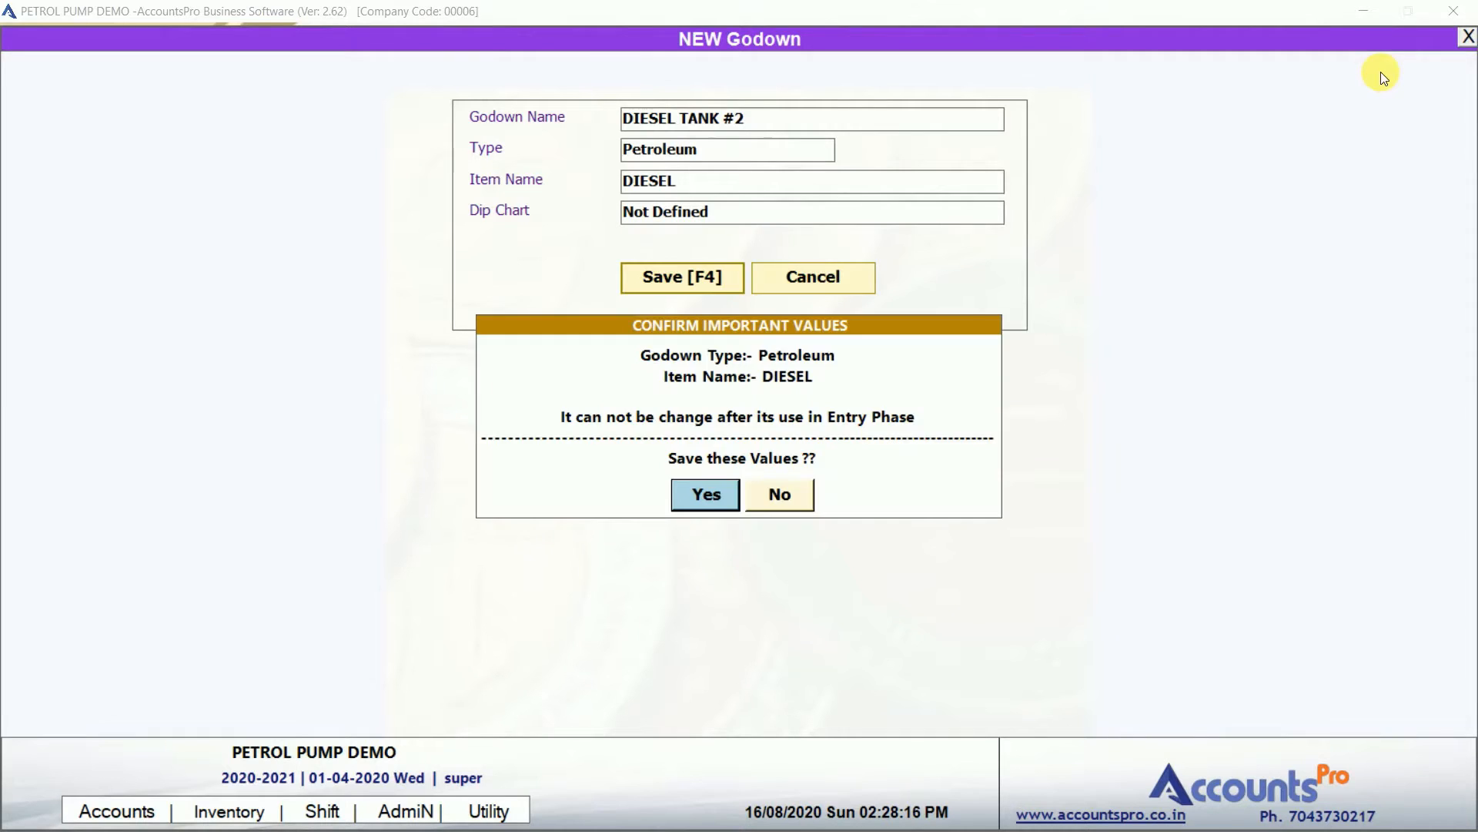
pyautogui.press('Return')
# Look over the updated godown list and close the Godown Master to return to the home screen.
pyautogui.press('Down')
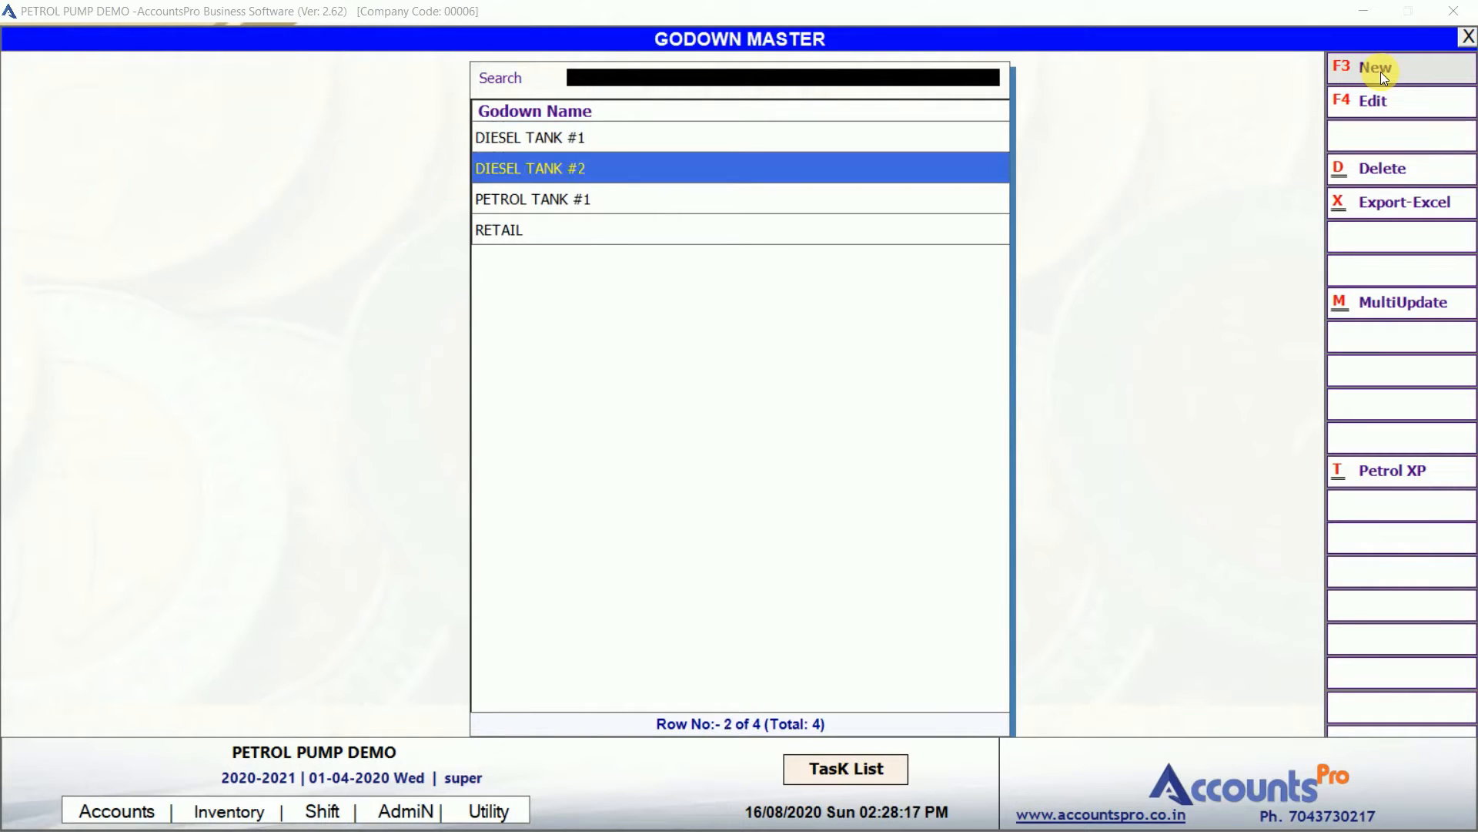
pyautogui.press('Down')
pyautogui.press('Down')
pyautogui.press('Up')
pyautogui.press('Up')
pyautogui.press('Escape')
pyautogui.press('Return')
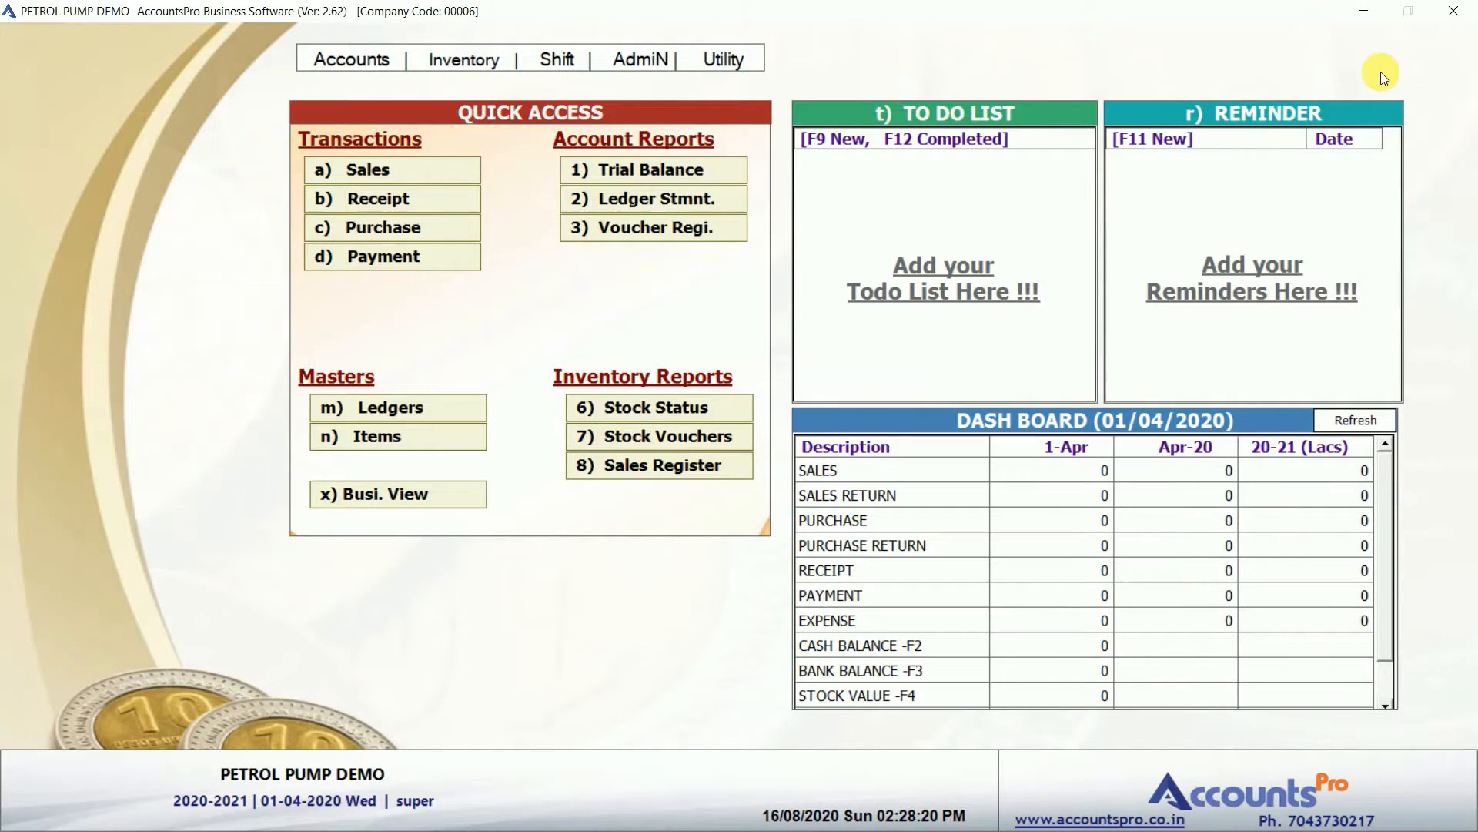
# Open the Dip Chart master and look through the existing diesel and petrol dip charts.
pyautogui.click(461, 60)
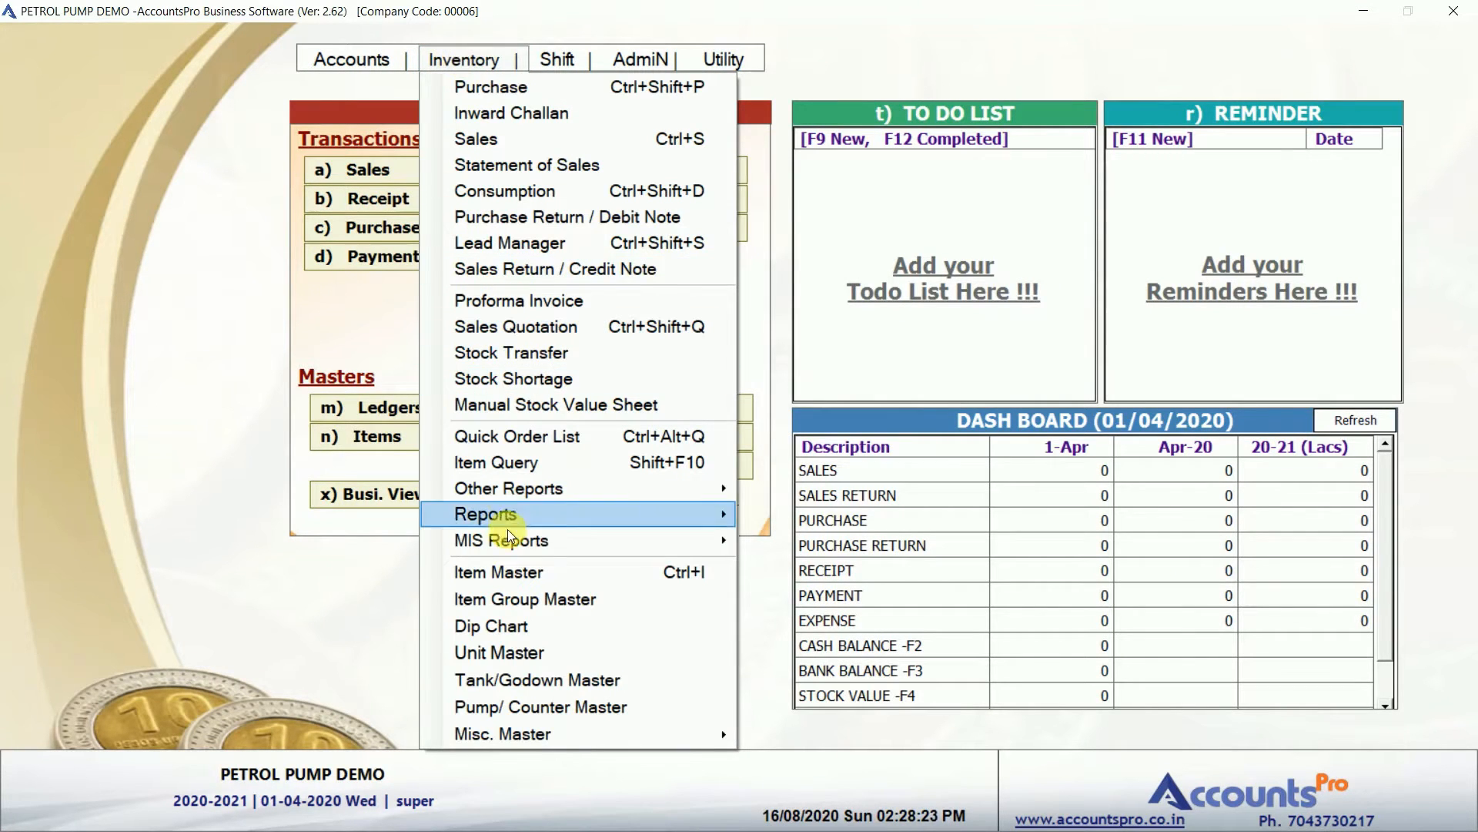
pyautogui.click(509, 628)
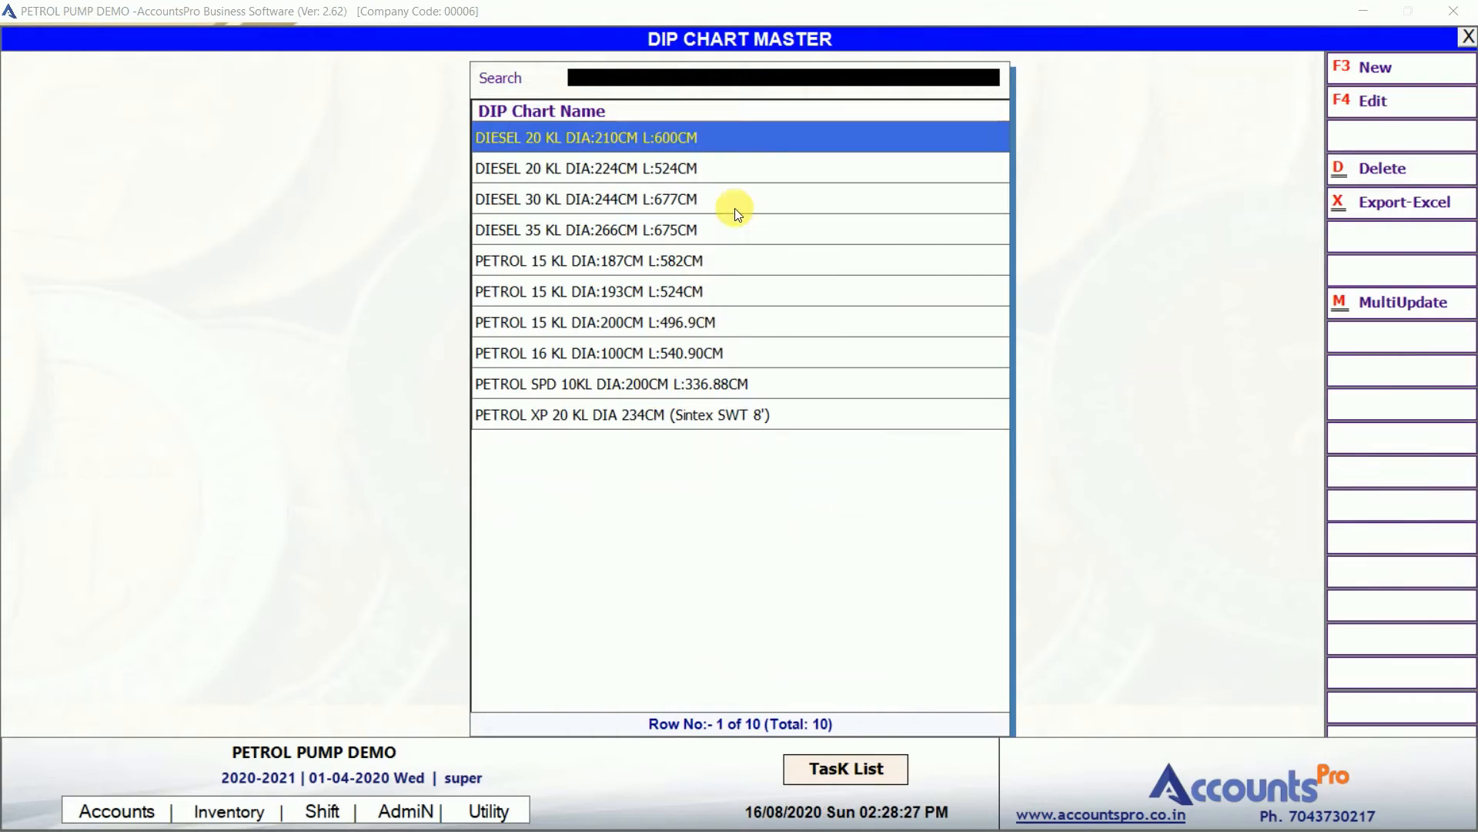
pyautogui.click(735, 202)
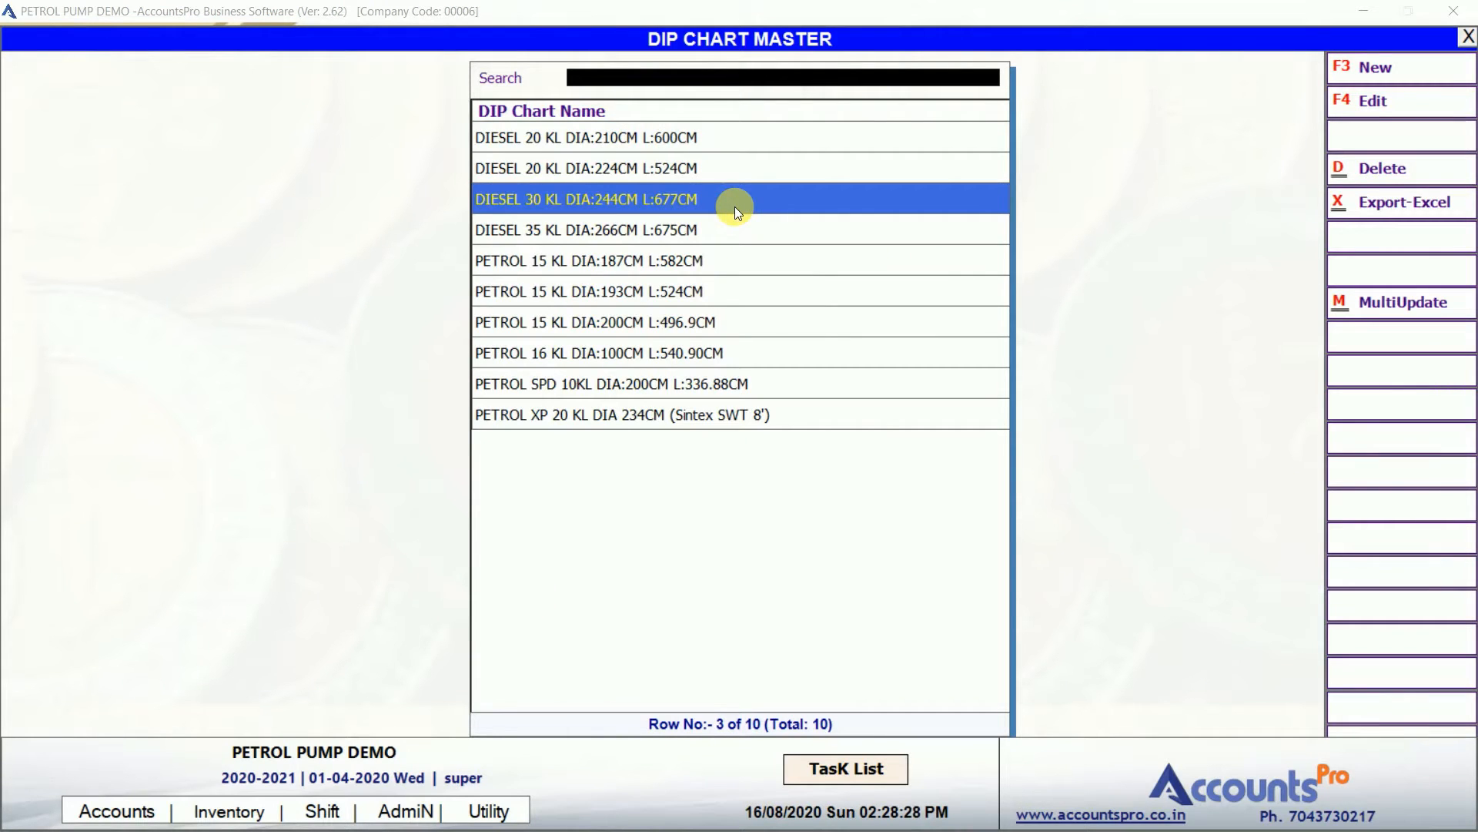
pyautogui.press('Down')
pyautogui.press('Down')
pyautogui.press('Down')
pyautogui.press('Down')
pyautogui.press('Up')
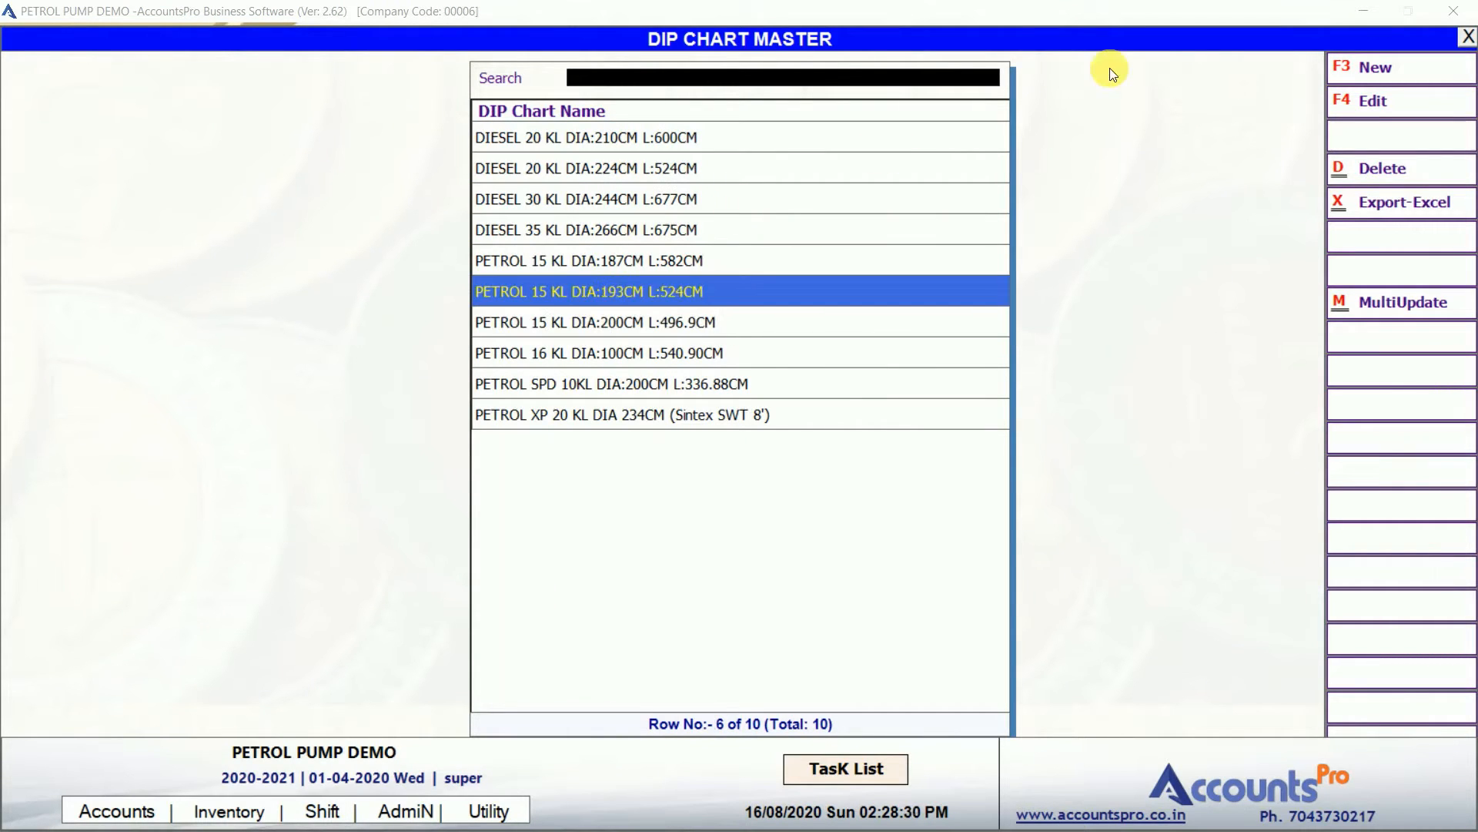
# Start a new dip chart named AAA.
pyautogui.click(1402, 72)
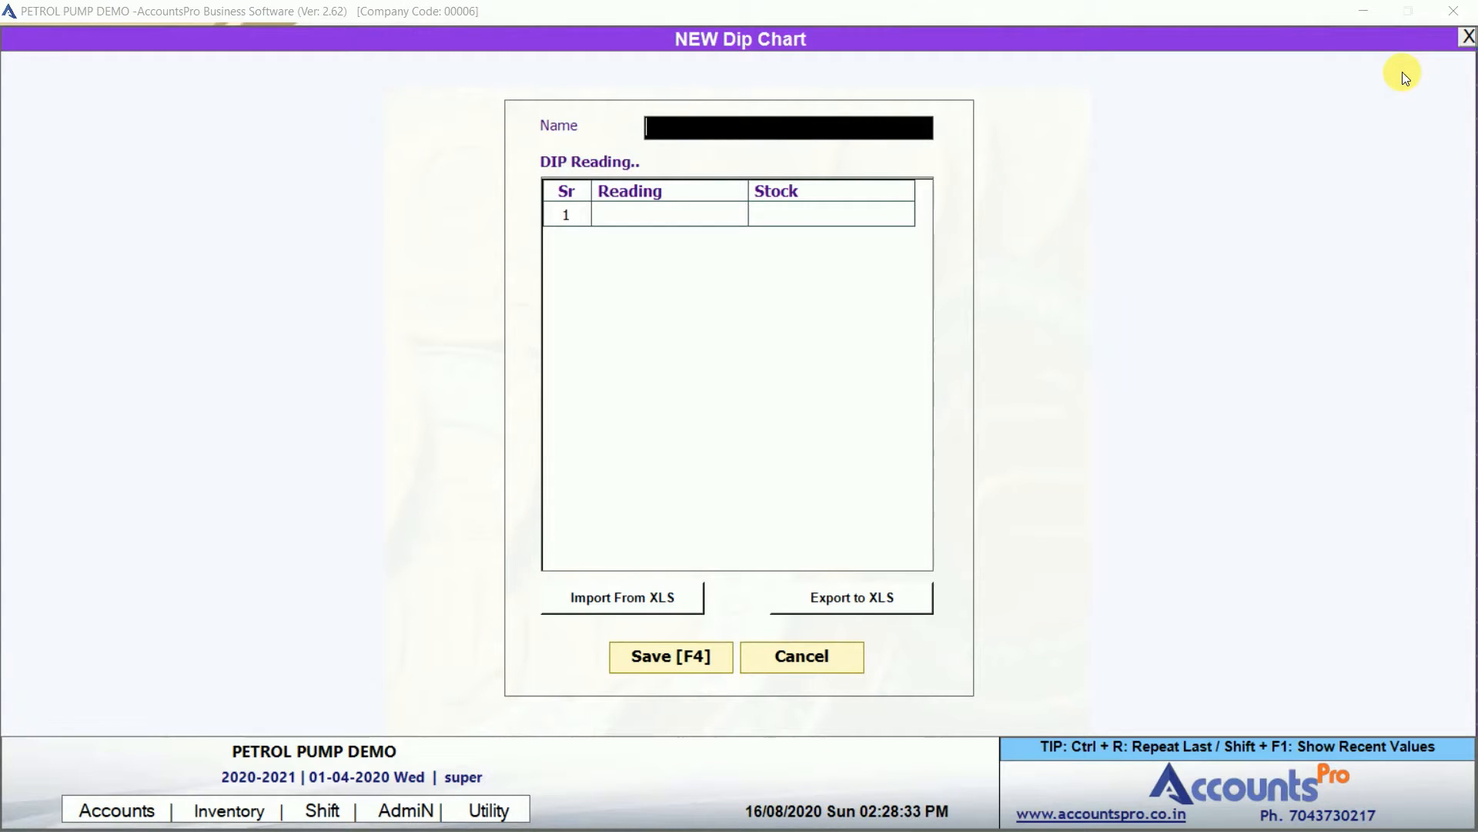
pyautogui.write('AAA')
pyautogui.press('Return')
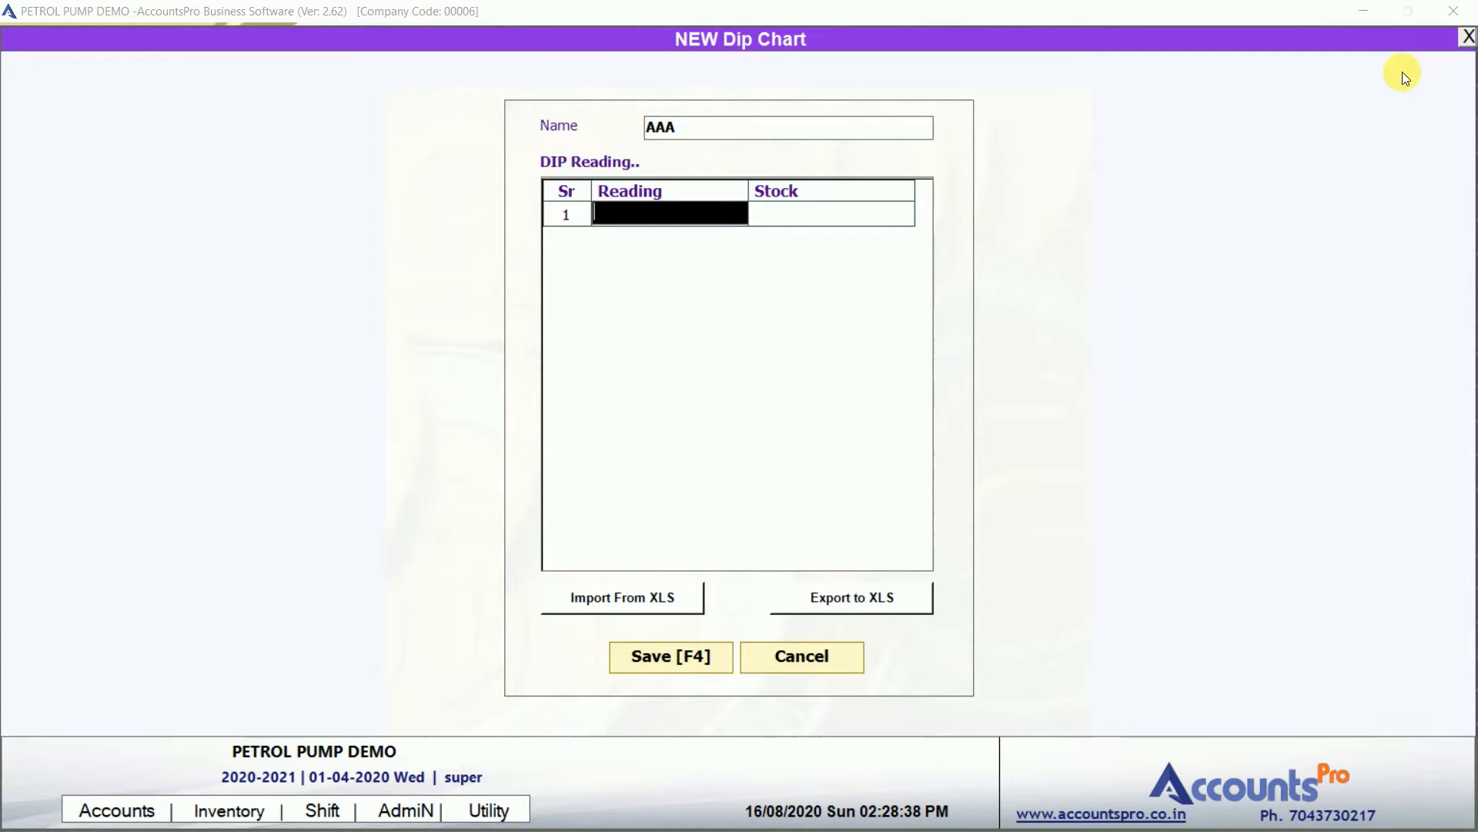
# Enter dip readings 1, 2 and 3 with stock values 100, 200 and 300 respectively.
pyautogui.write('1')
pyautogui.press('Return')
pyautogui.write('100')
pyautogui.press('Return')
pyautogui.write('2')
pyautogui.press('Return')
pyautogui.write('200')
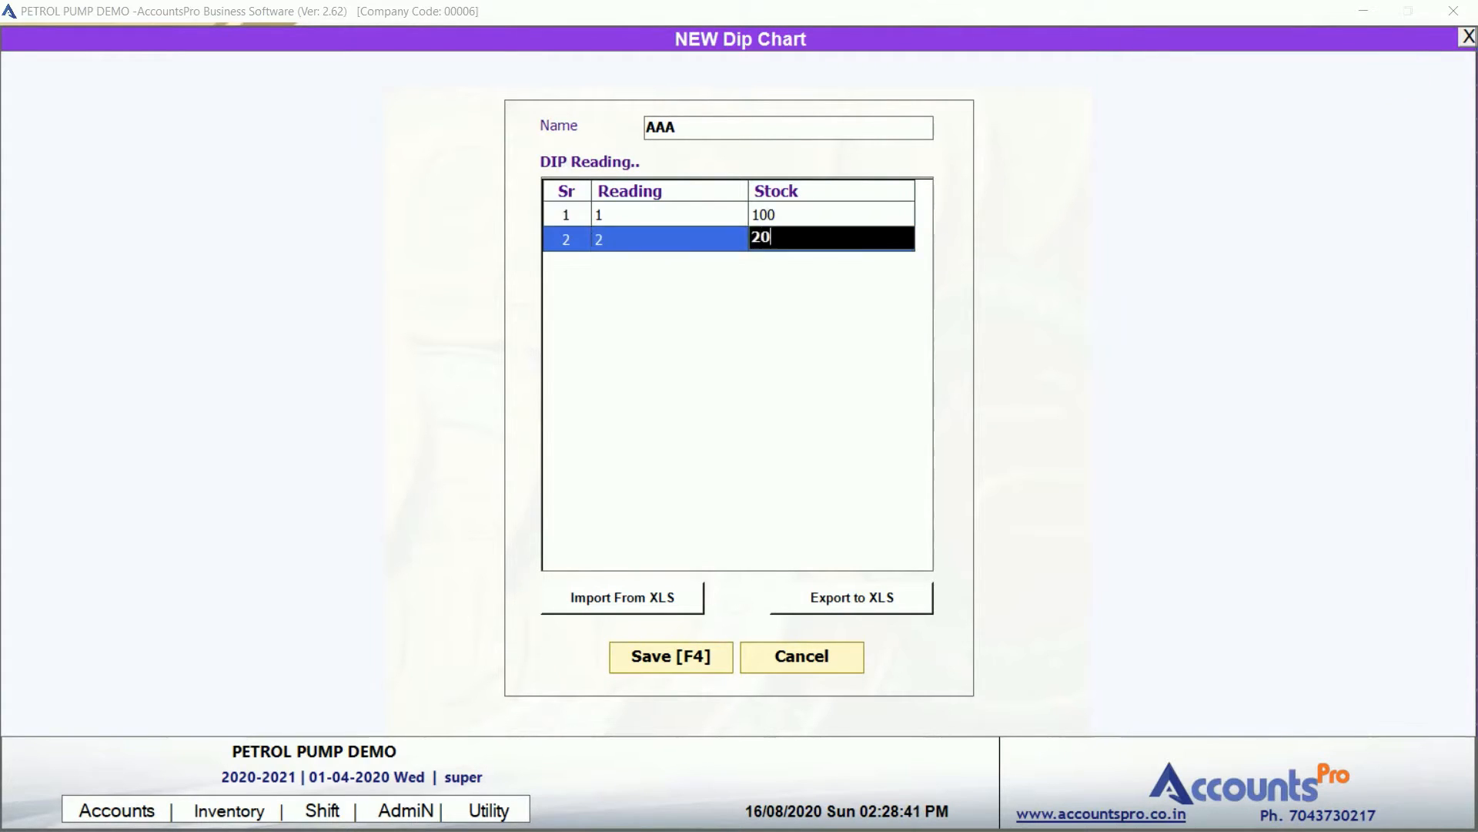
pyautogui.press('Return')
pyautogui.write('3')
pyautogui.press('Return')
pyautogui.write('300')
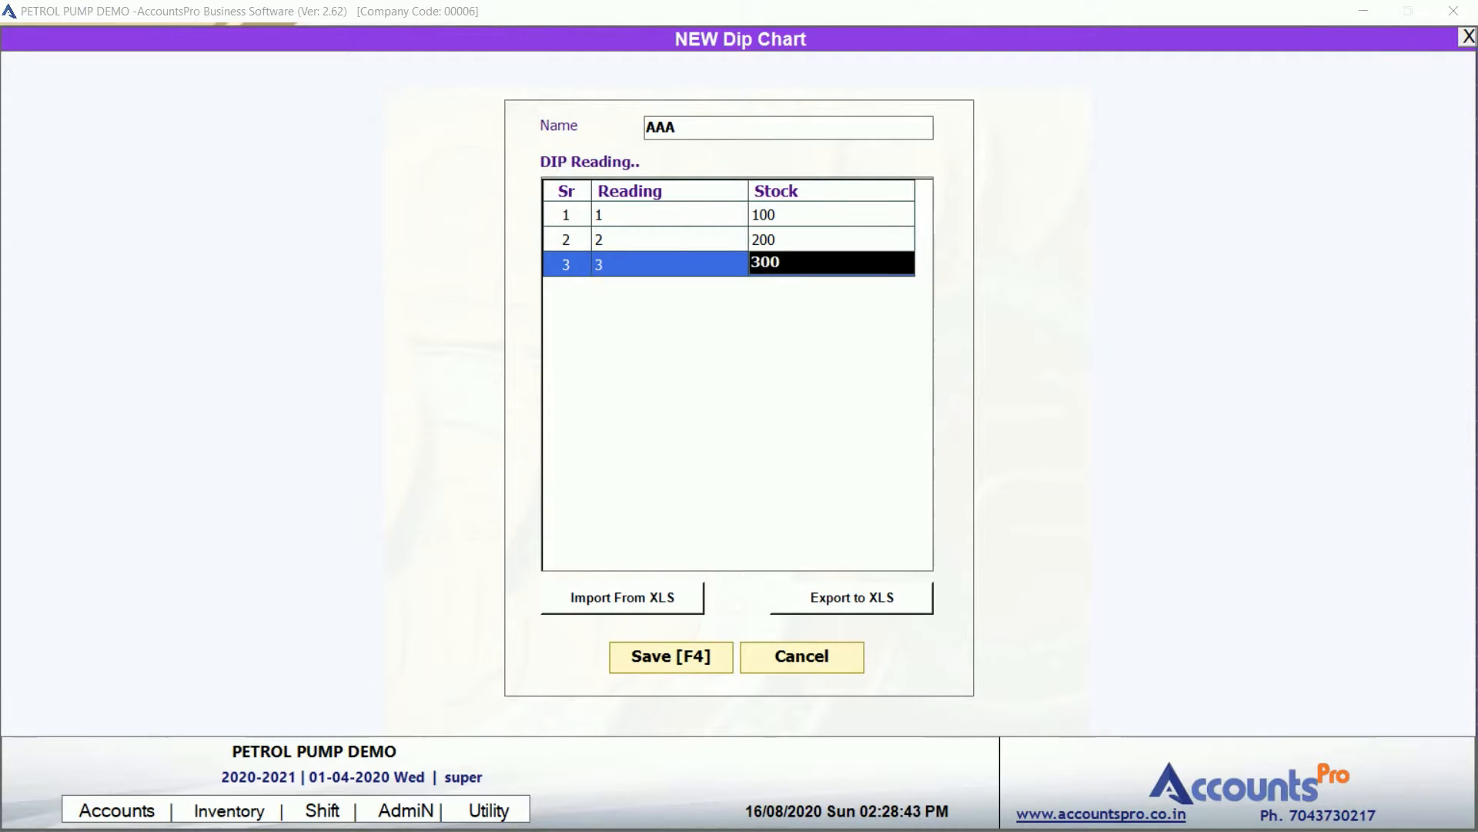
pyautogui.press('Return')
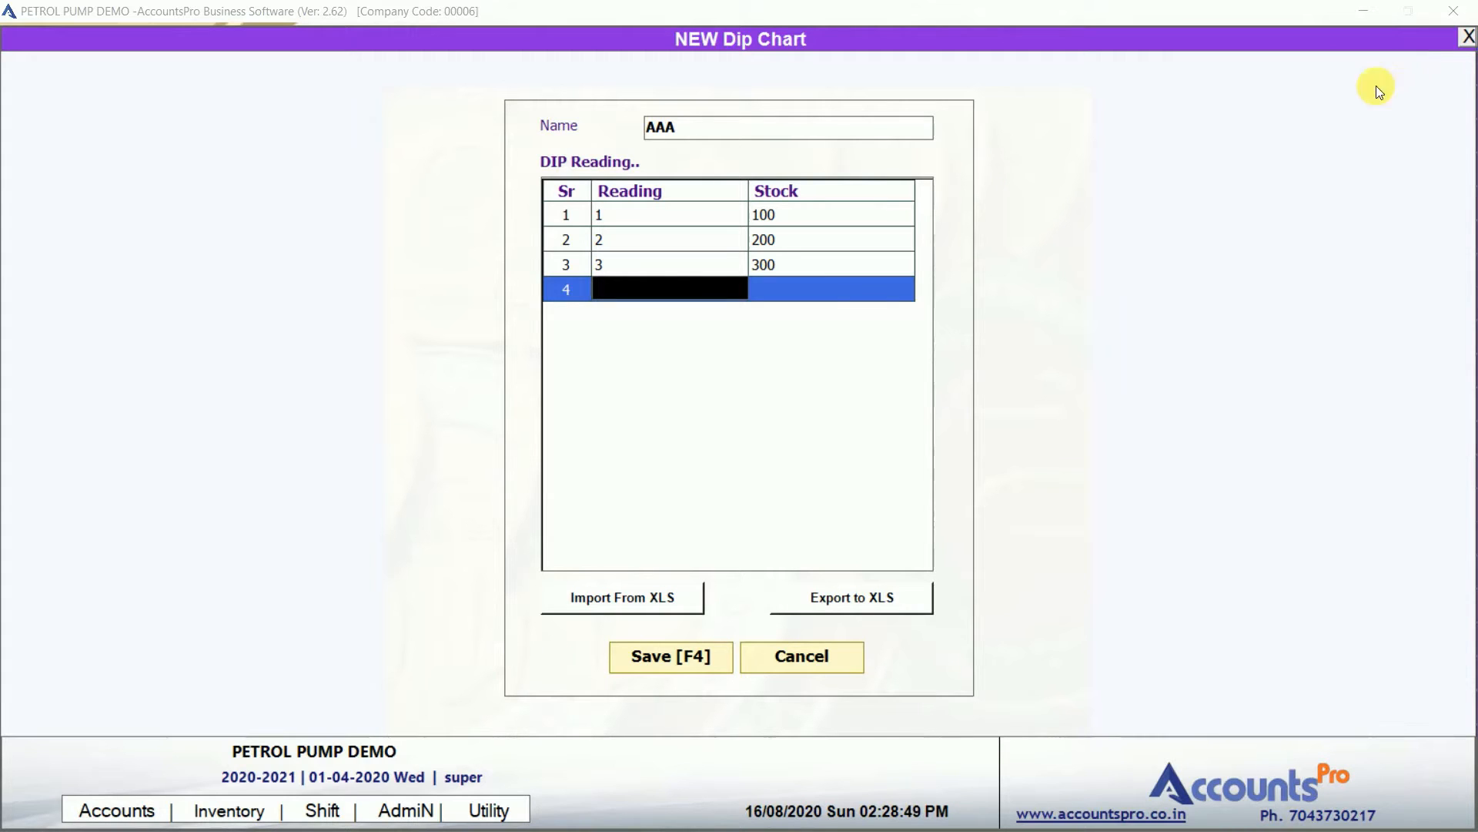
# Try importing the dip readings from XLS, and quit the new dip chart without saving it.
pyautogui.click(631, 599)
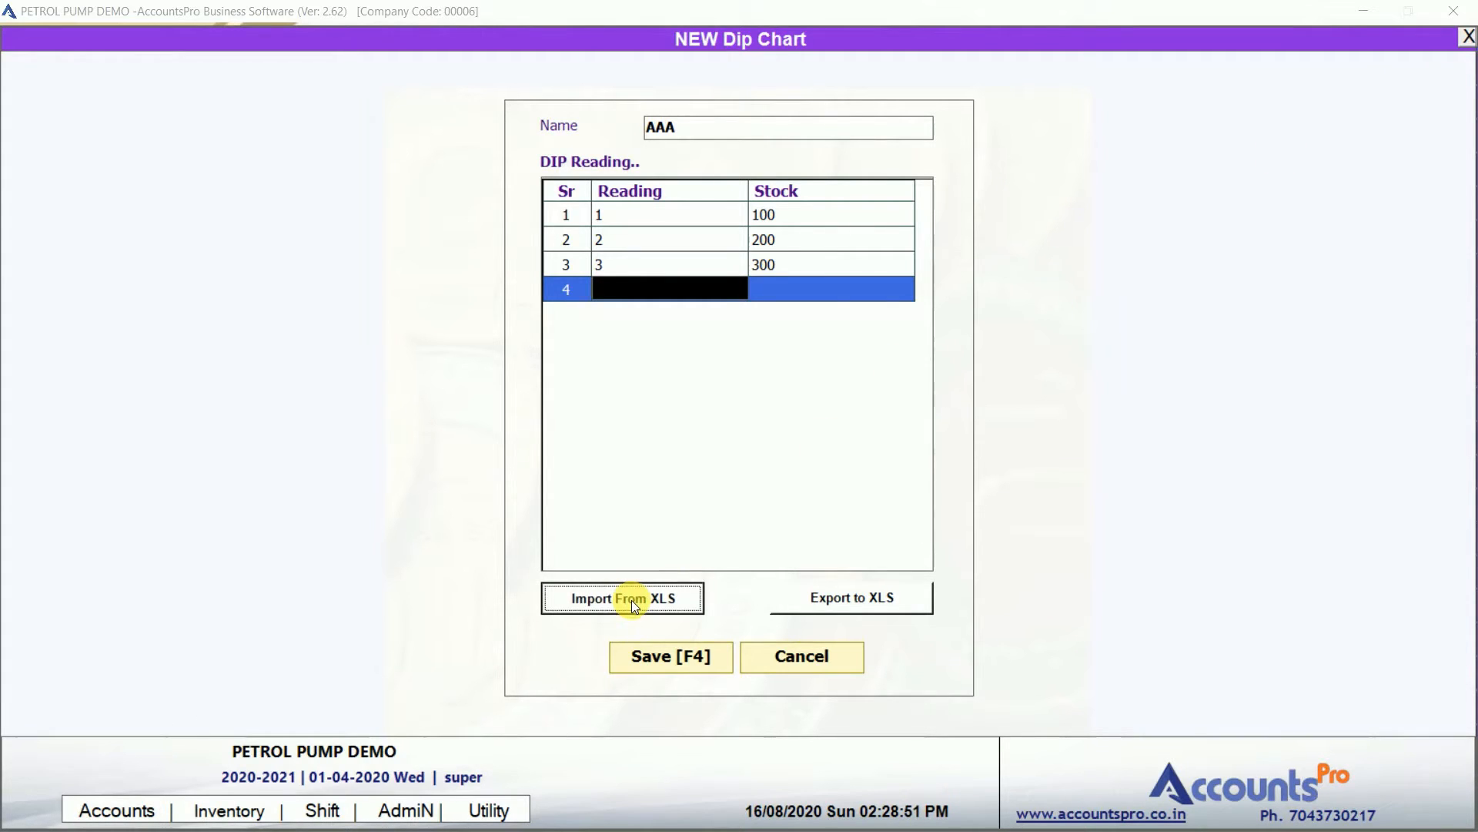
pyautogui.press('Escape')
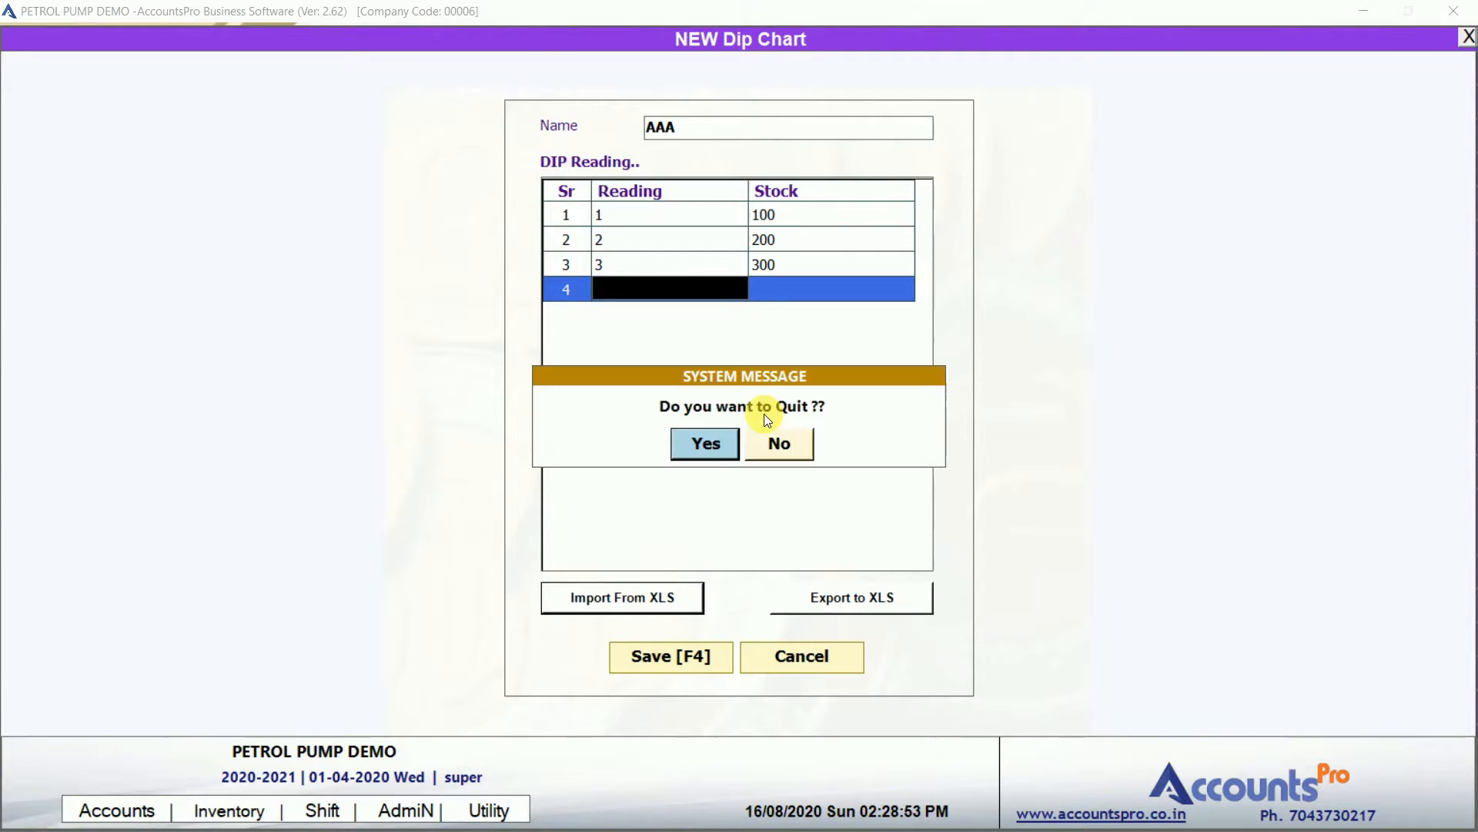
pyautogui.press('Return')
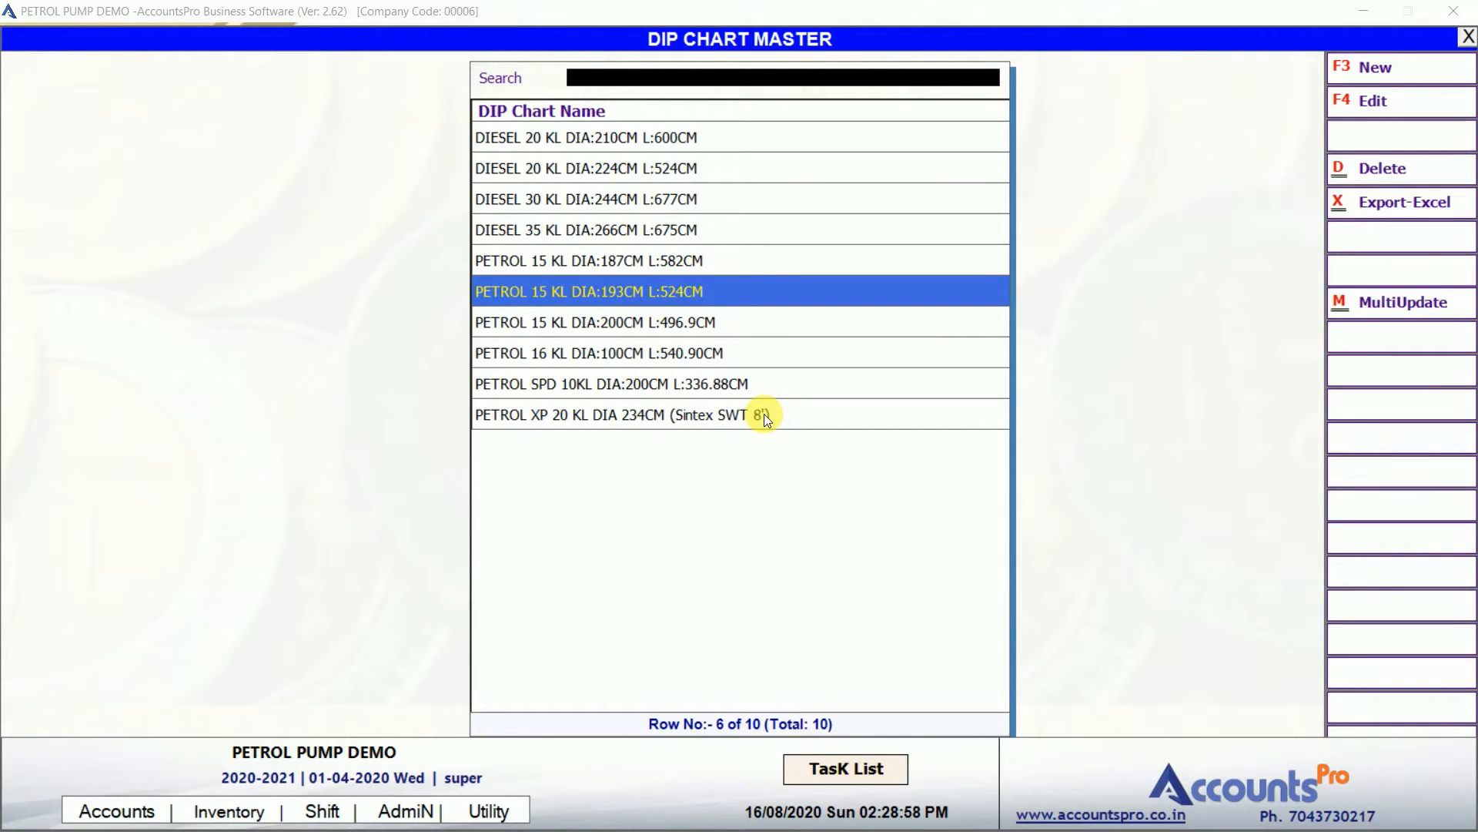
# Close the Dip Chart Master and return to the home screen.
pyautogui.click(668, 251)
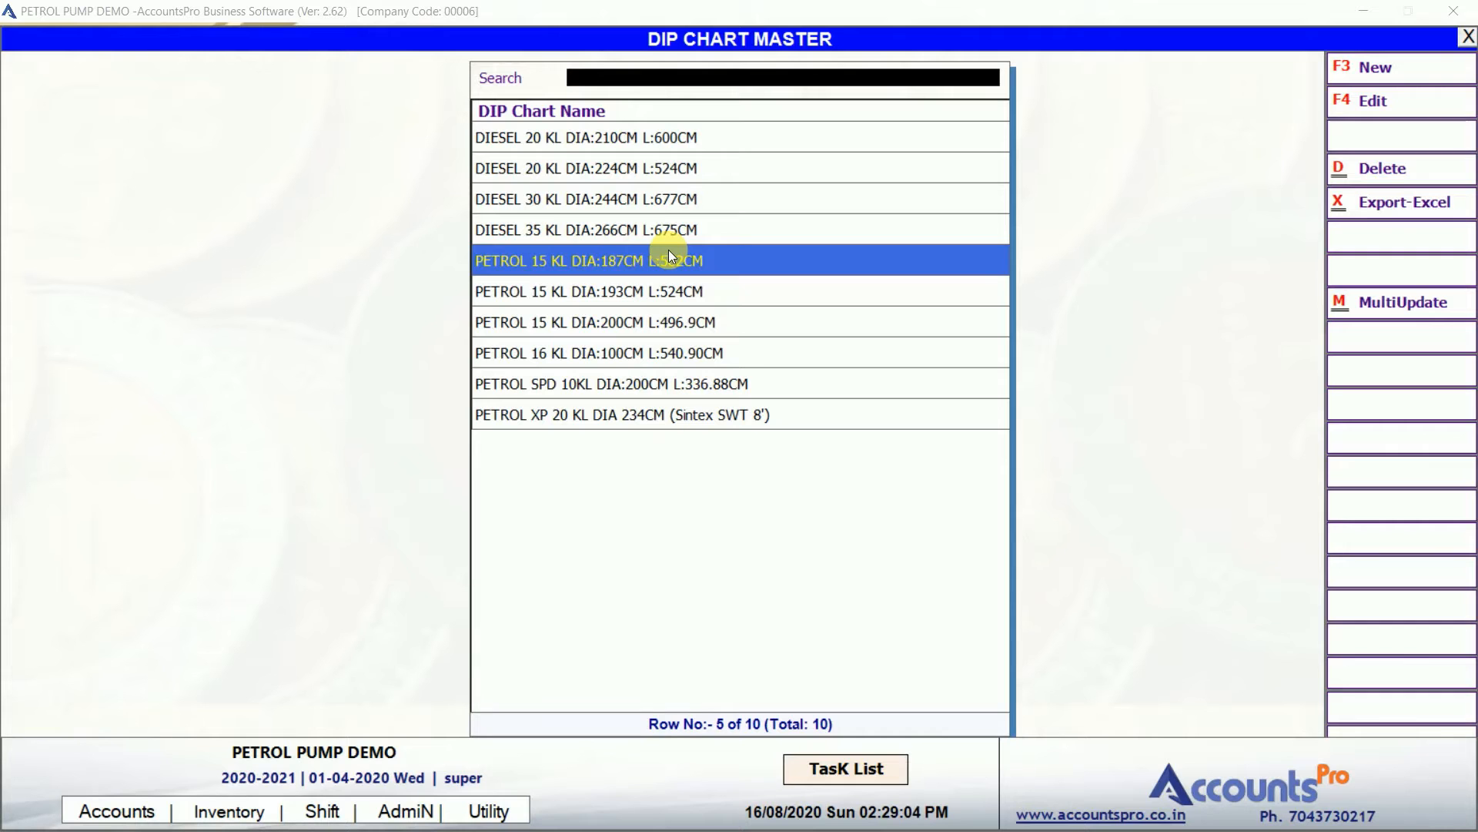
pyautogui.press('Escape')
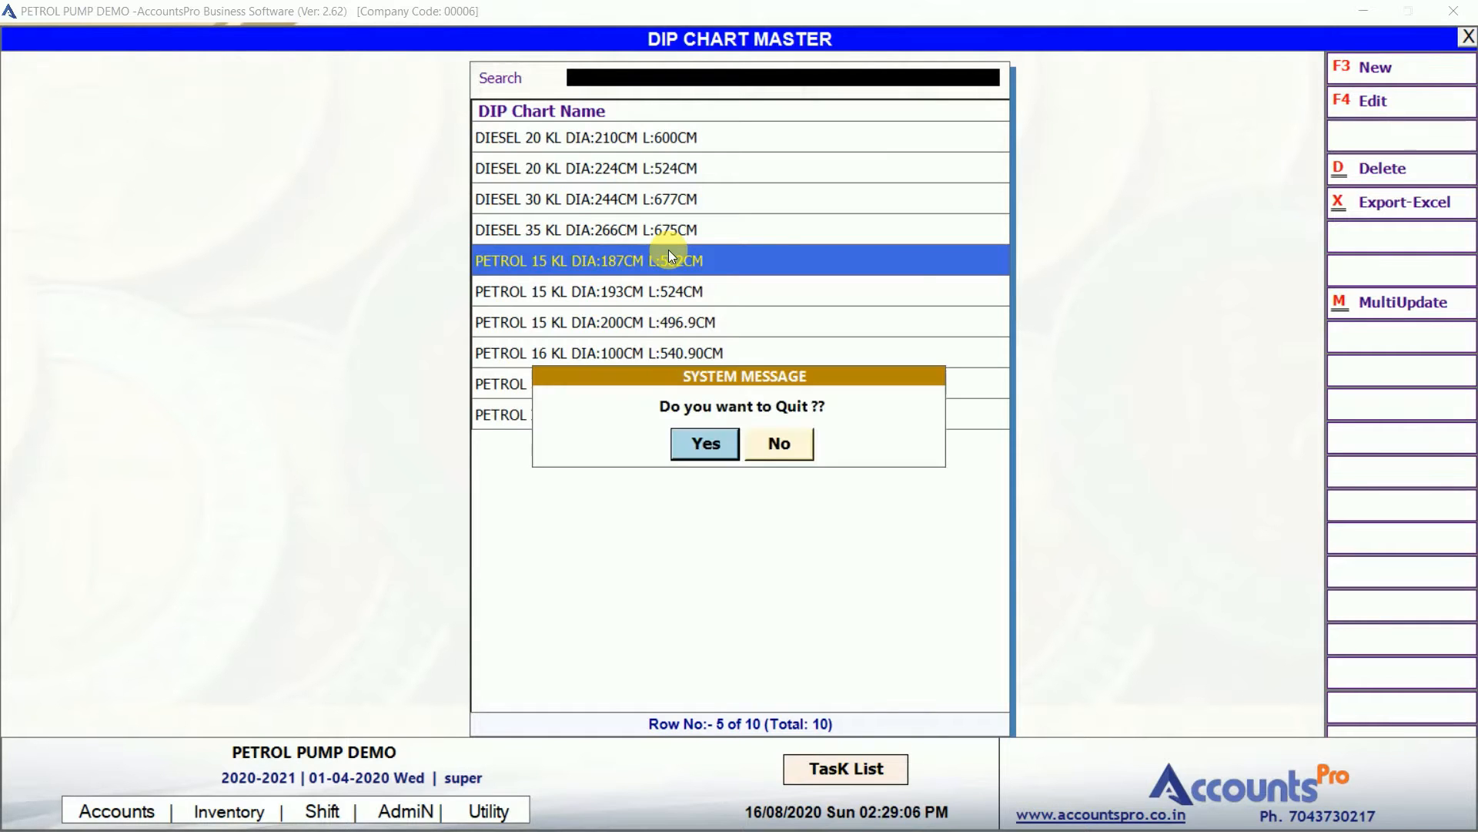
pyautogui.press('Return')
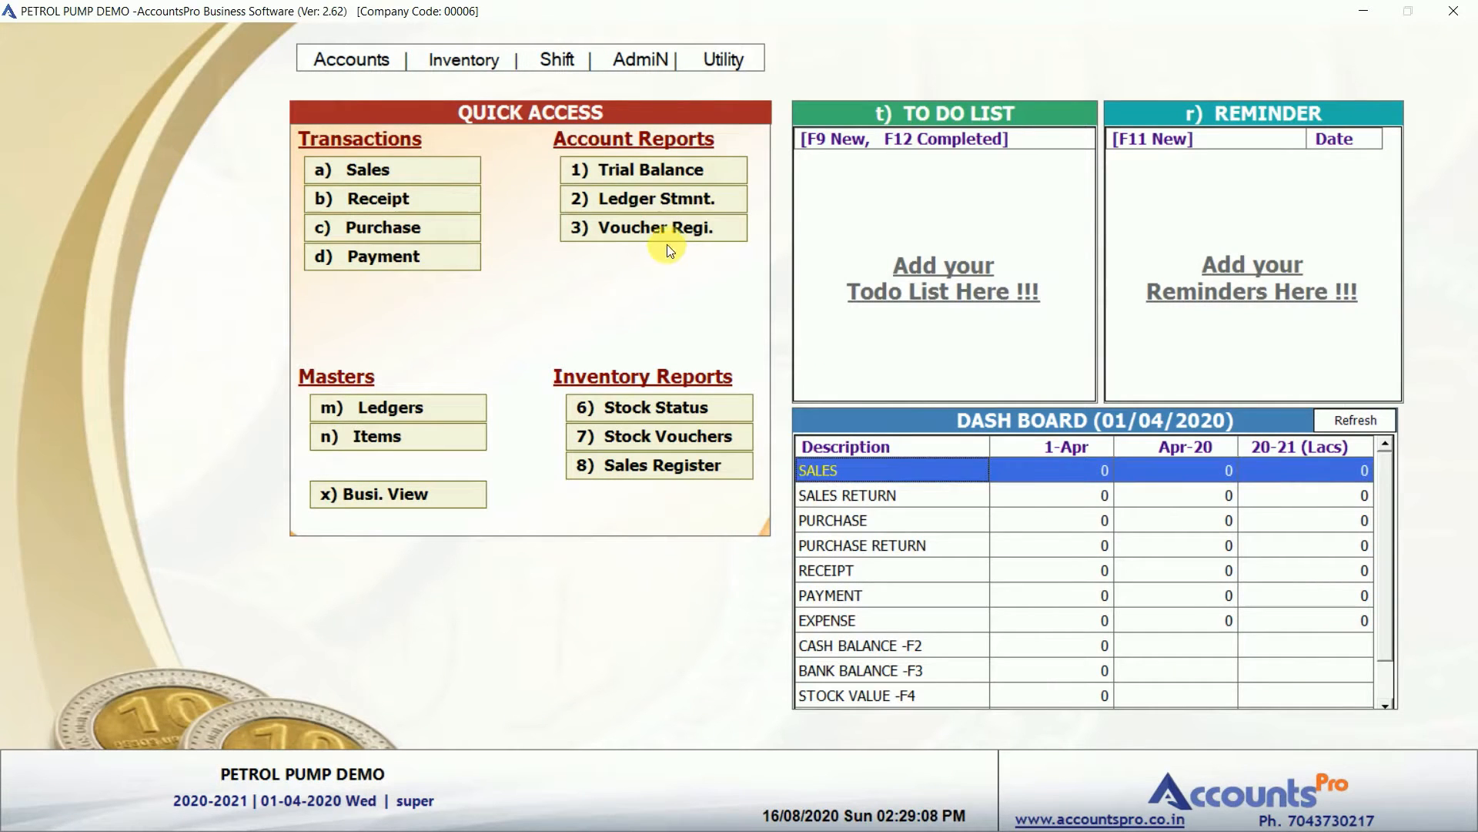
# Open the Pump/Counter Master and review the existing HSD#1, MS#1 and Retail pumps.
pyautogui.click(487, 66)
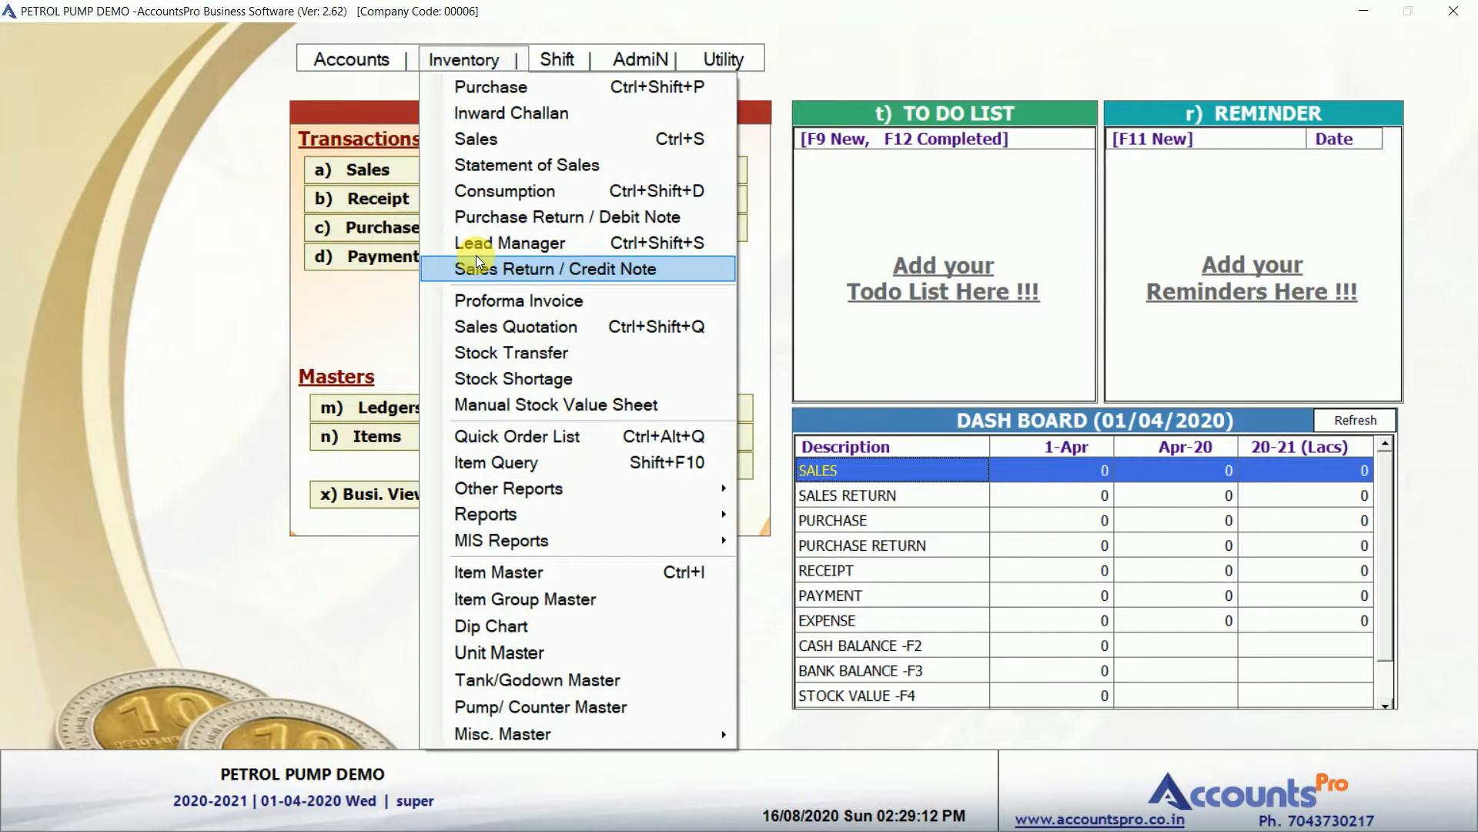
pyautogui.click(475, 713)
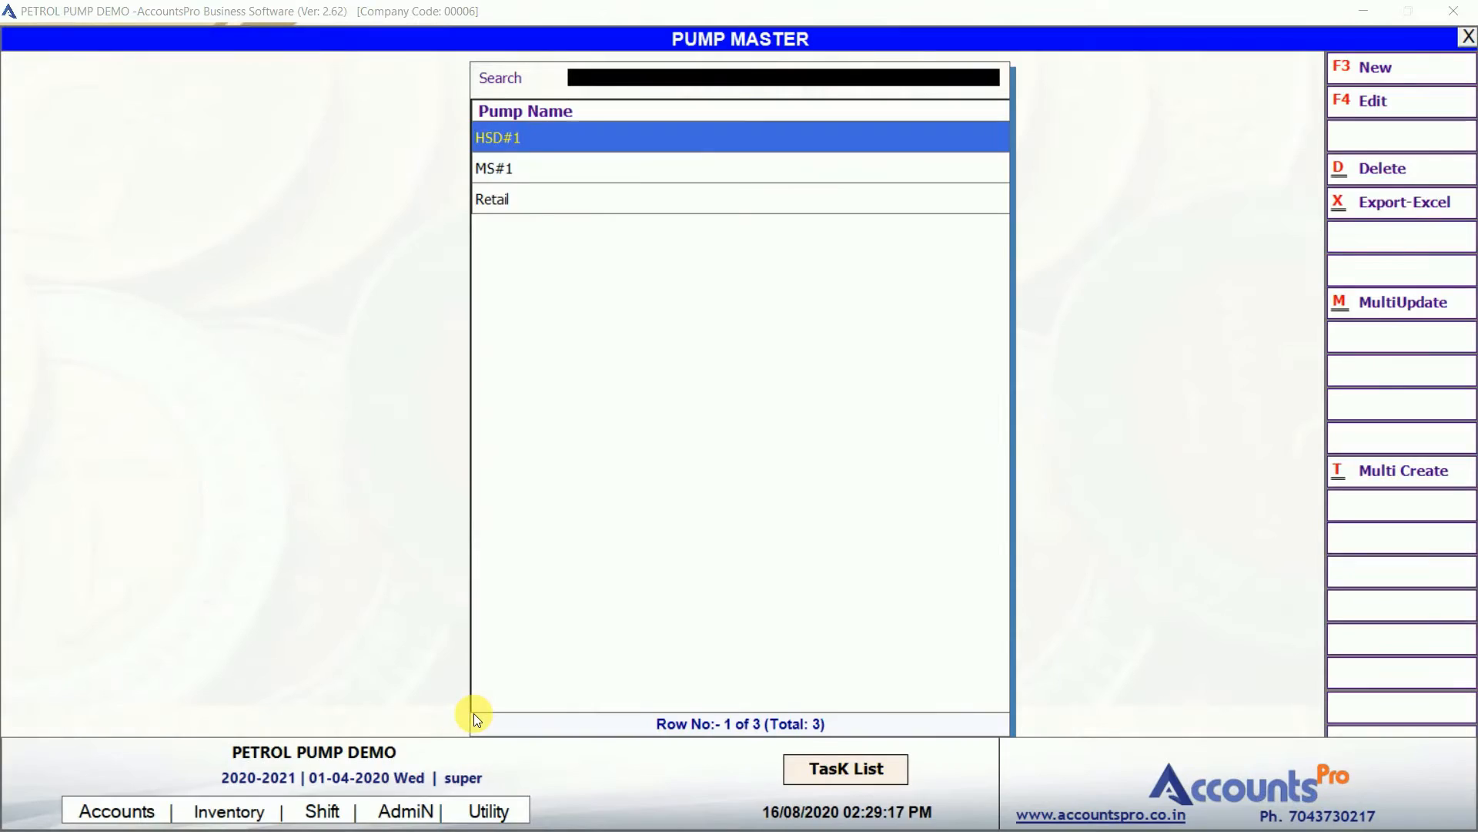
pyautogui.click(509, 170)
pyautogui.press('Up')
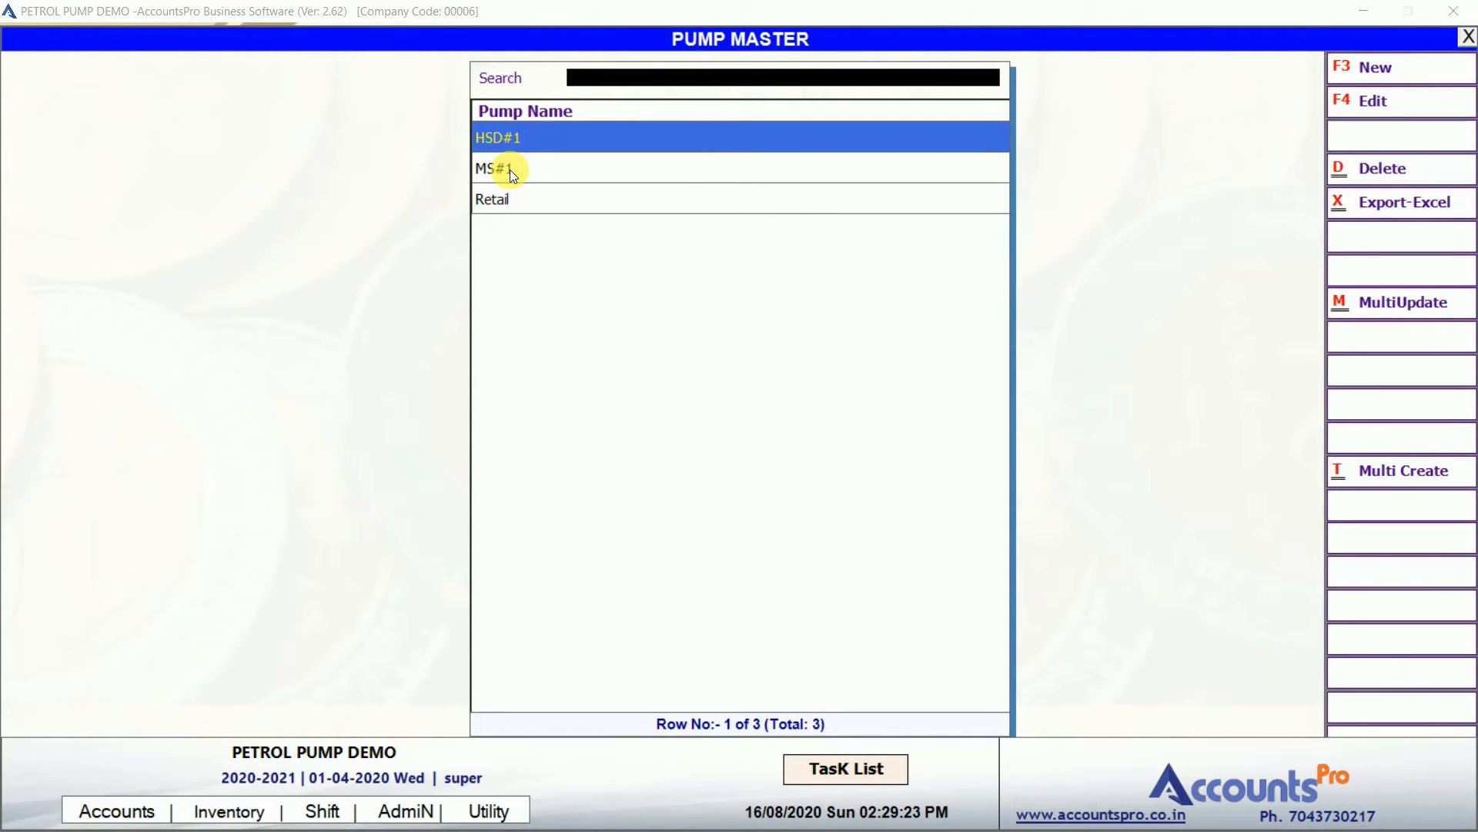
pyautogui.click(509, 170)
pyautogui.press('Down')
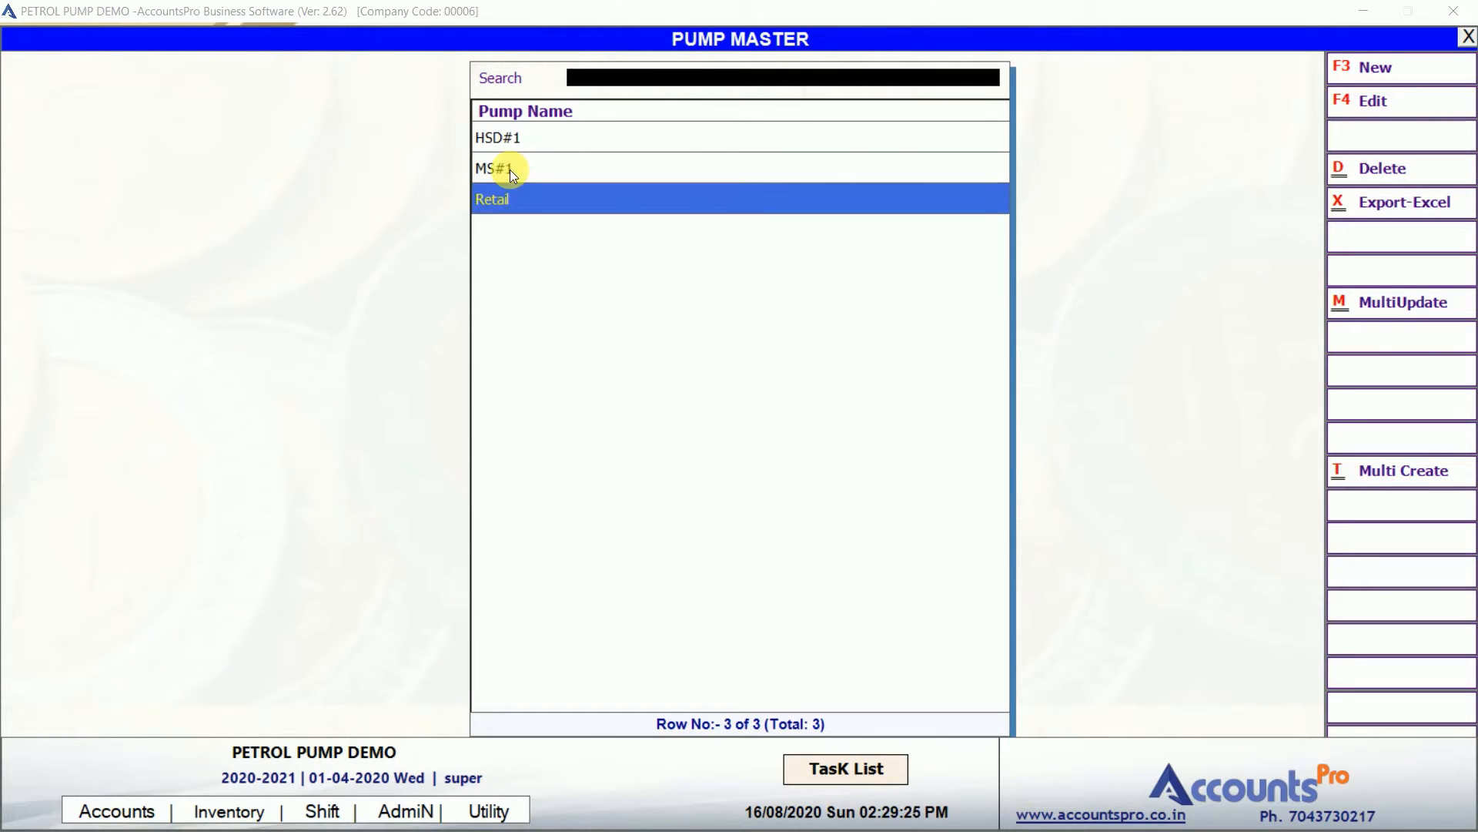
pyautogui.click(510, 170)
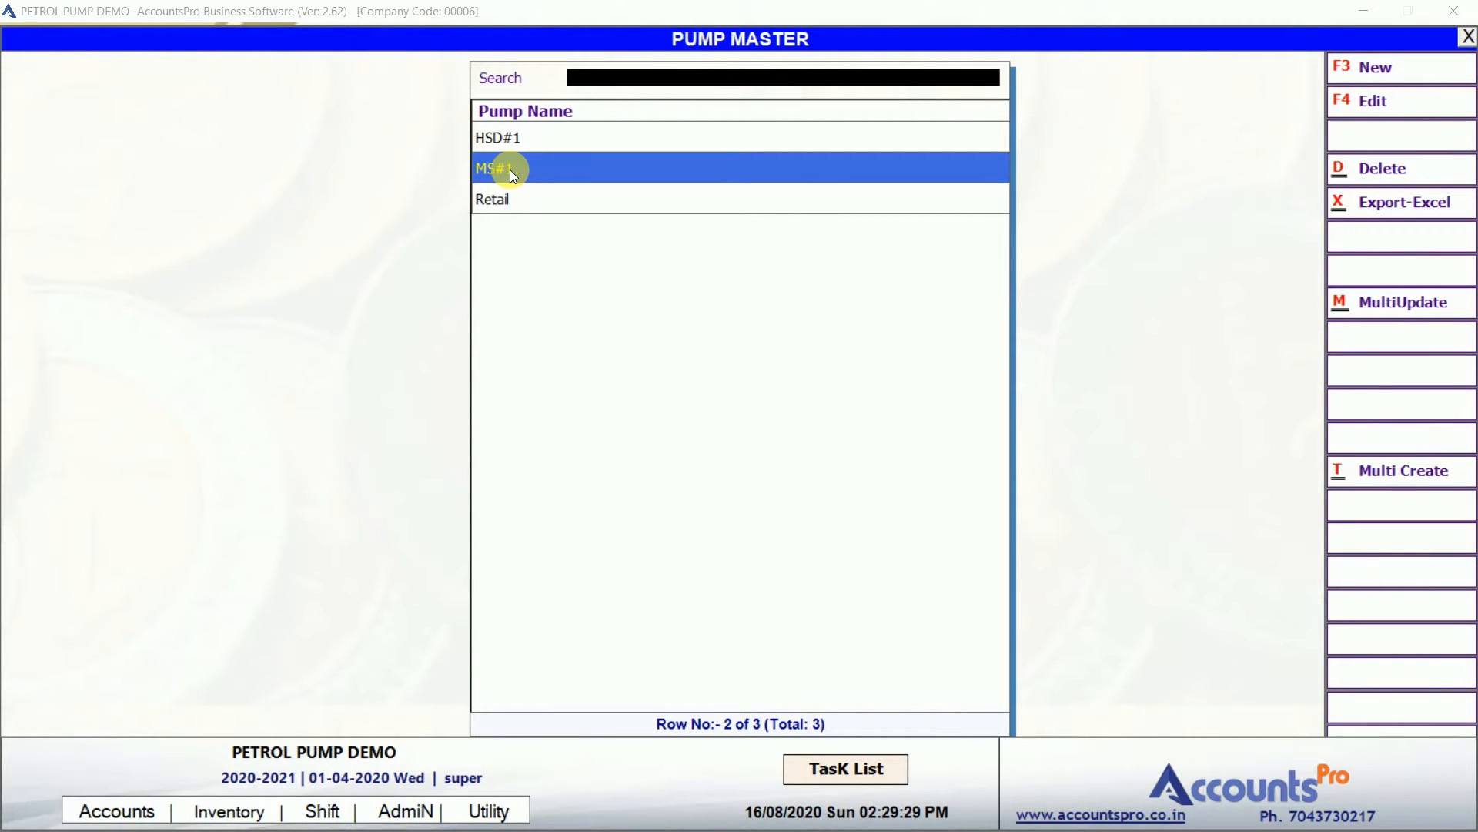
pyautogui.press('Up')
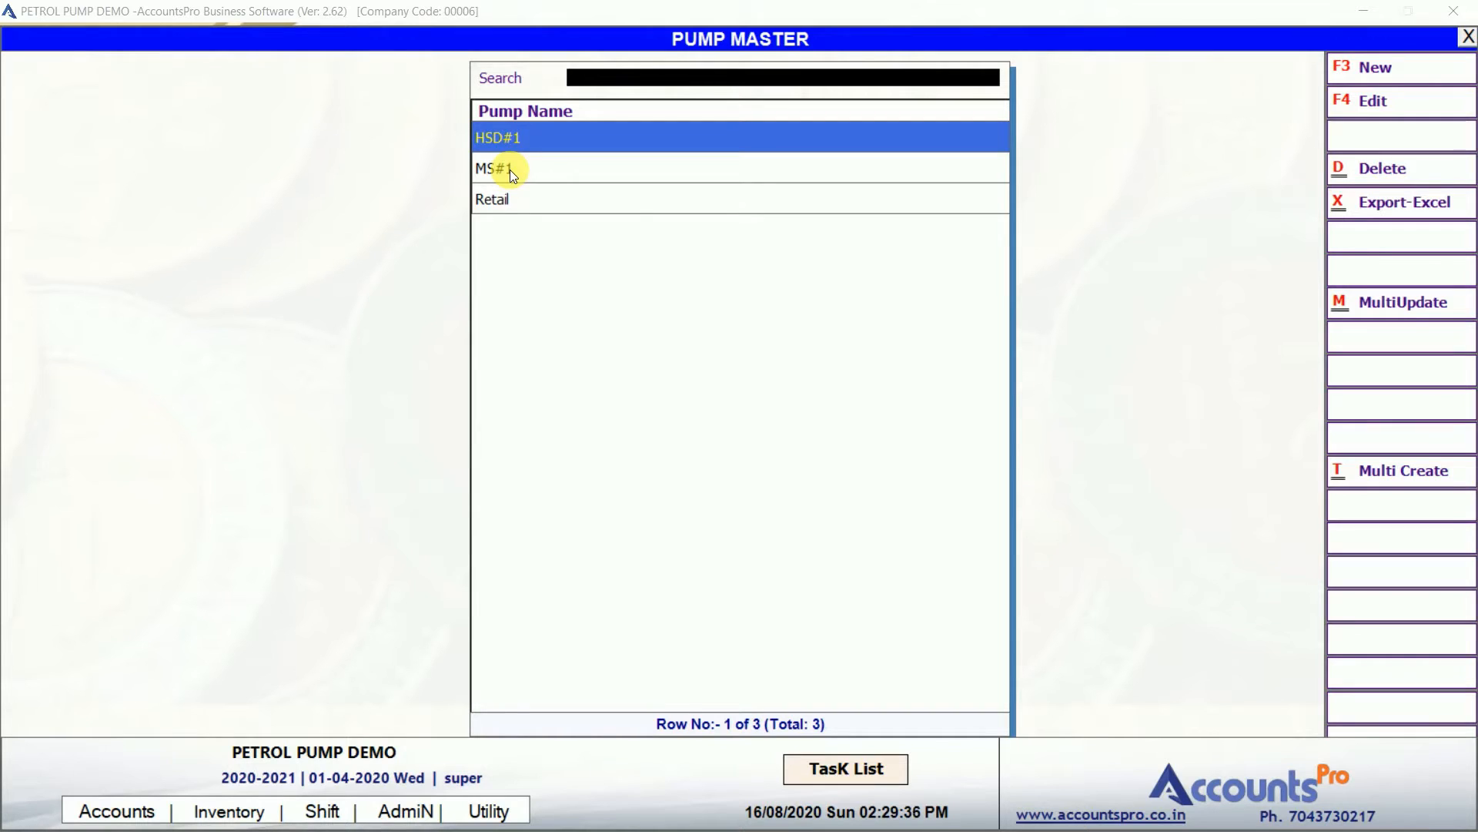
# Create three nozzles in bulk for DIESEL TANK #1, starting from number 2 with prefix HSD, and review the new pumps.
pyautogui.click(1383, 482)
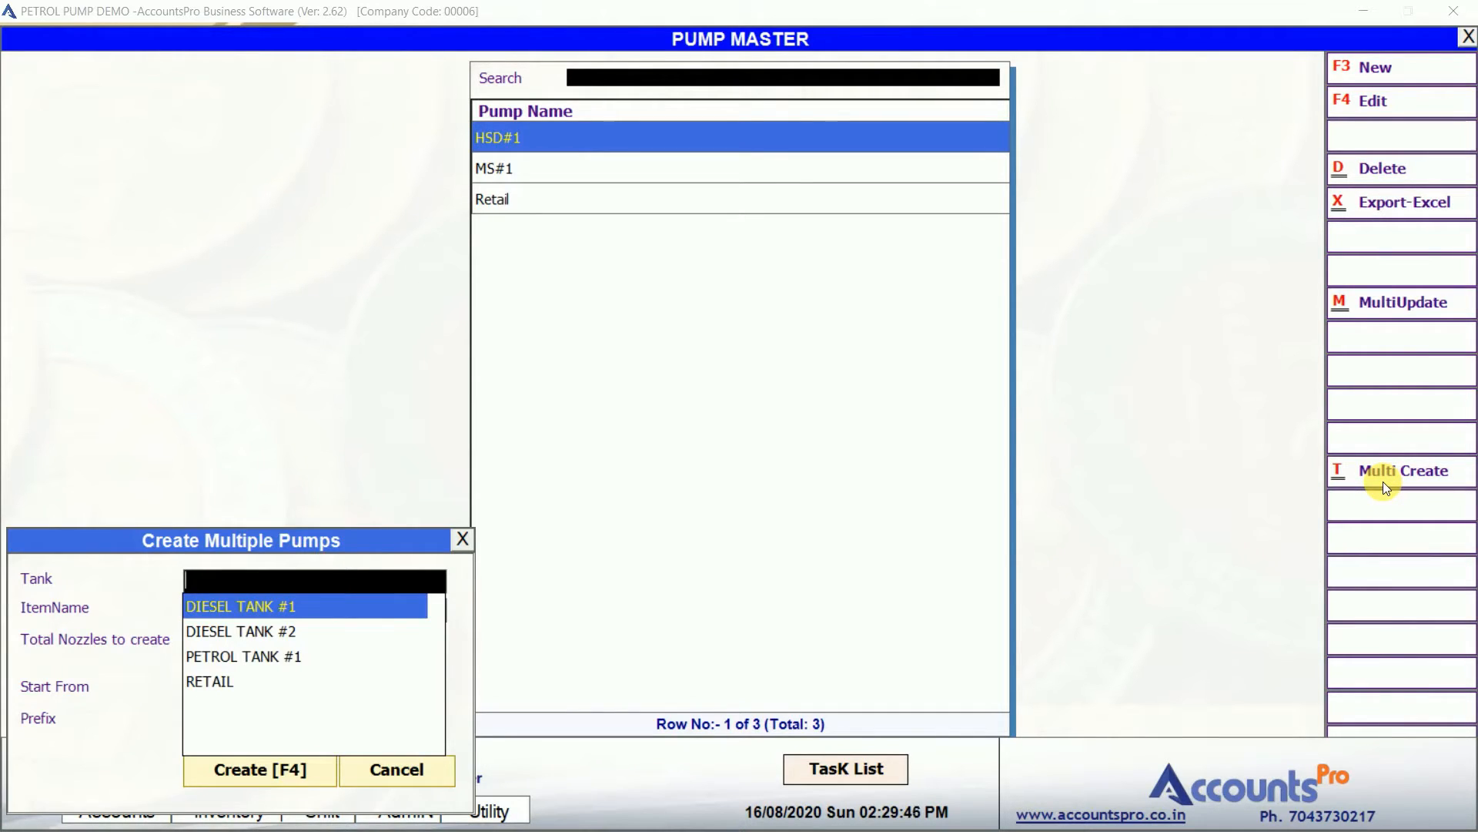
pyautogui.write('di')
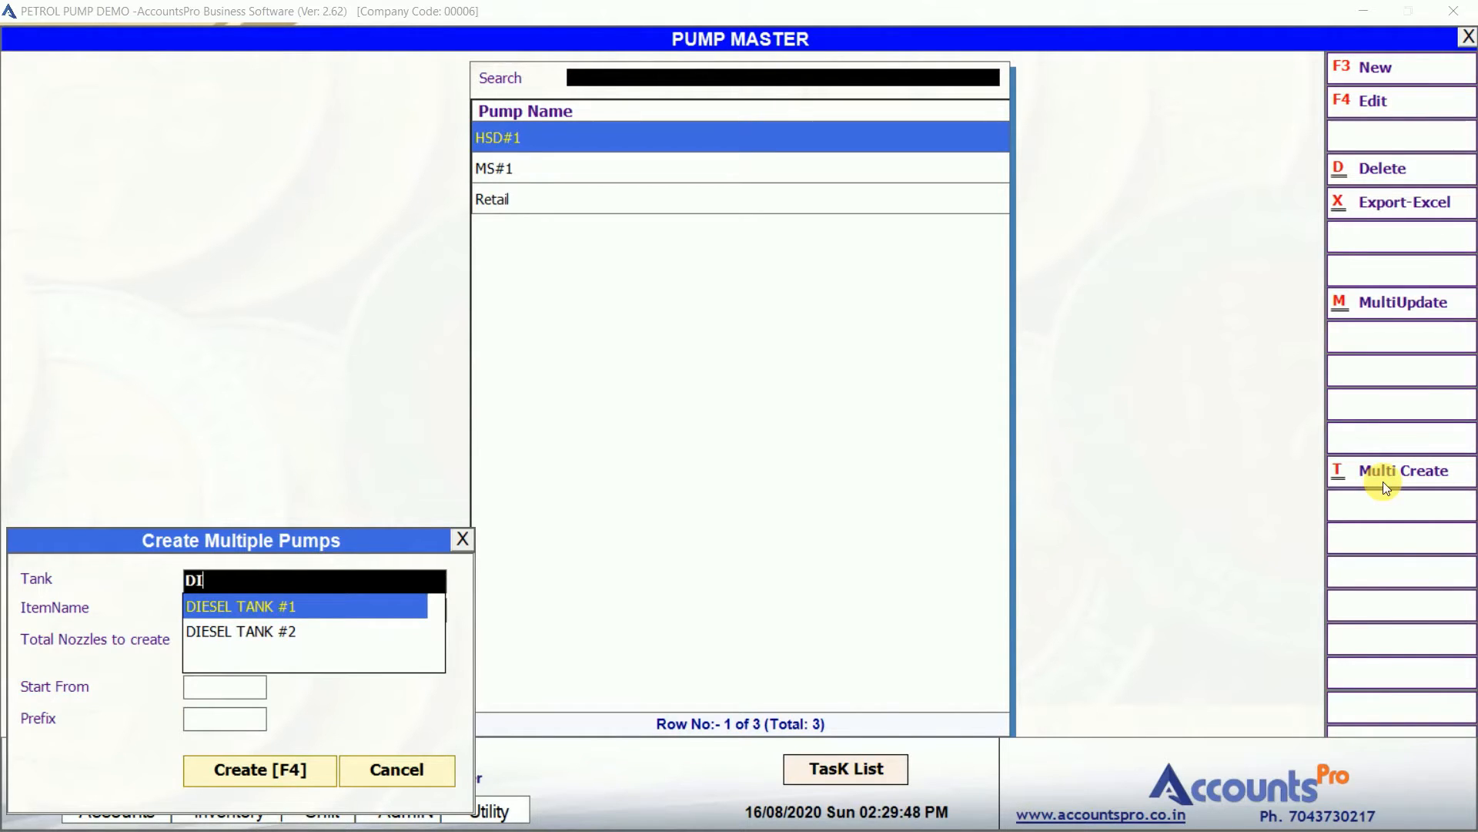
pyautogui.press('Return')
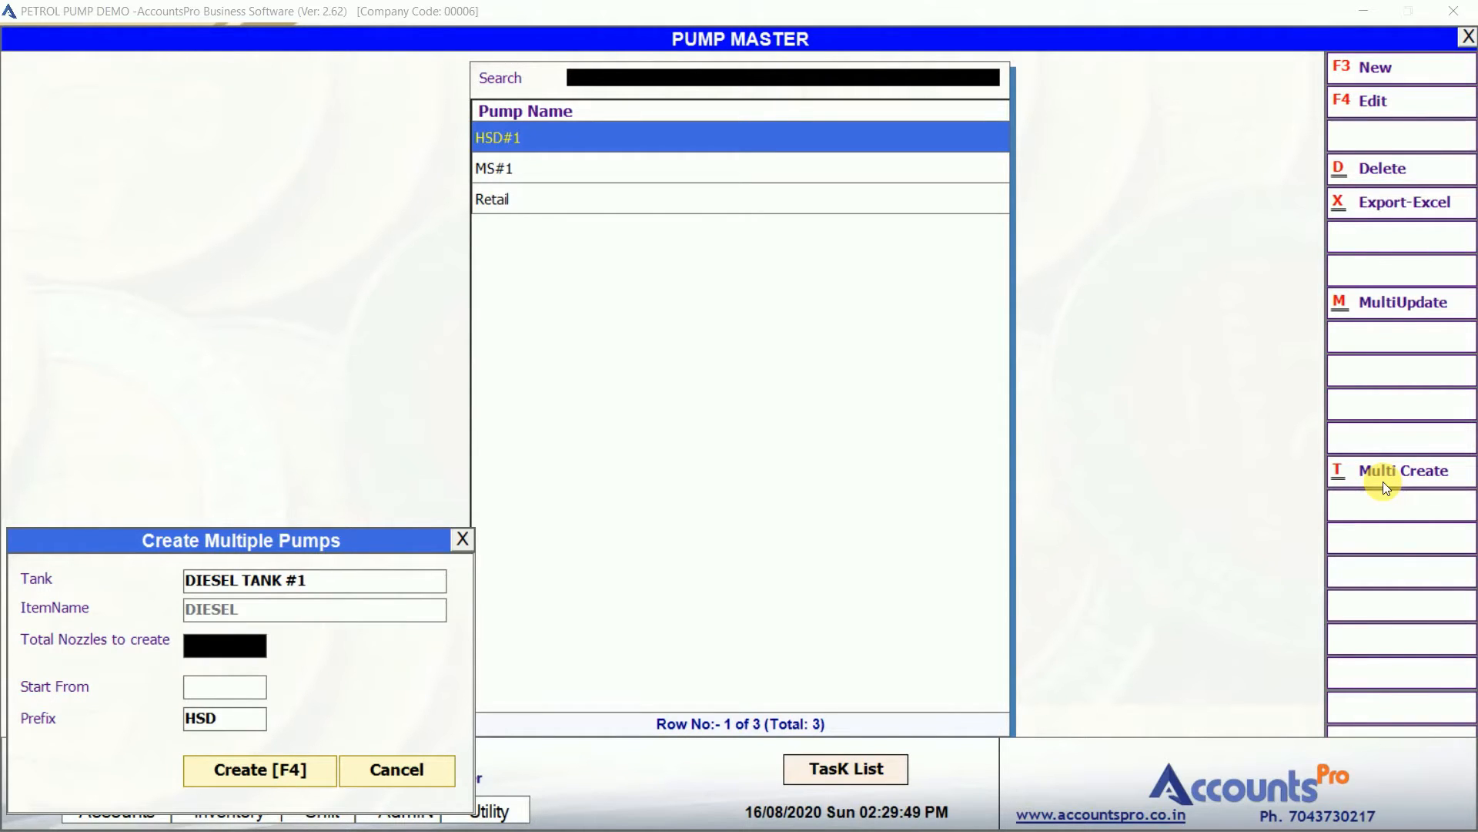
pyautogui.write('3')
pyautogui.press('Return')
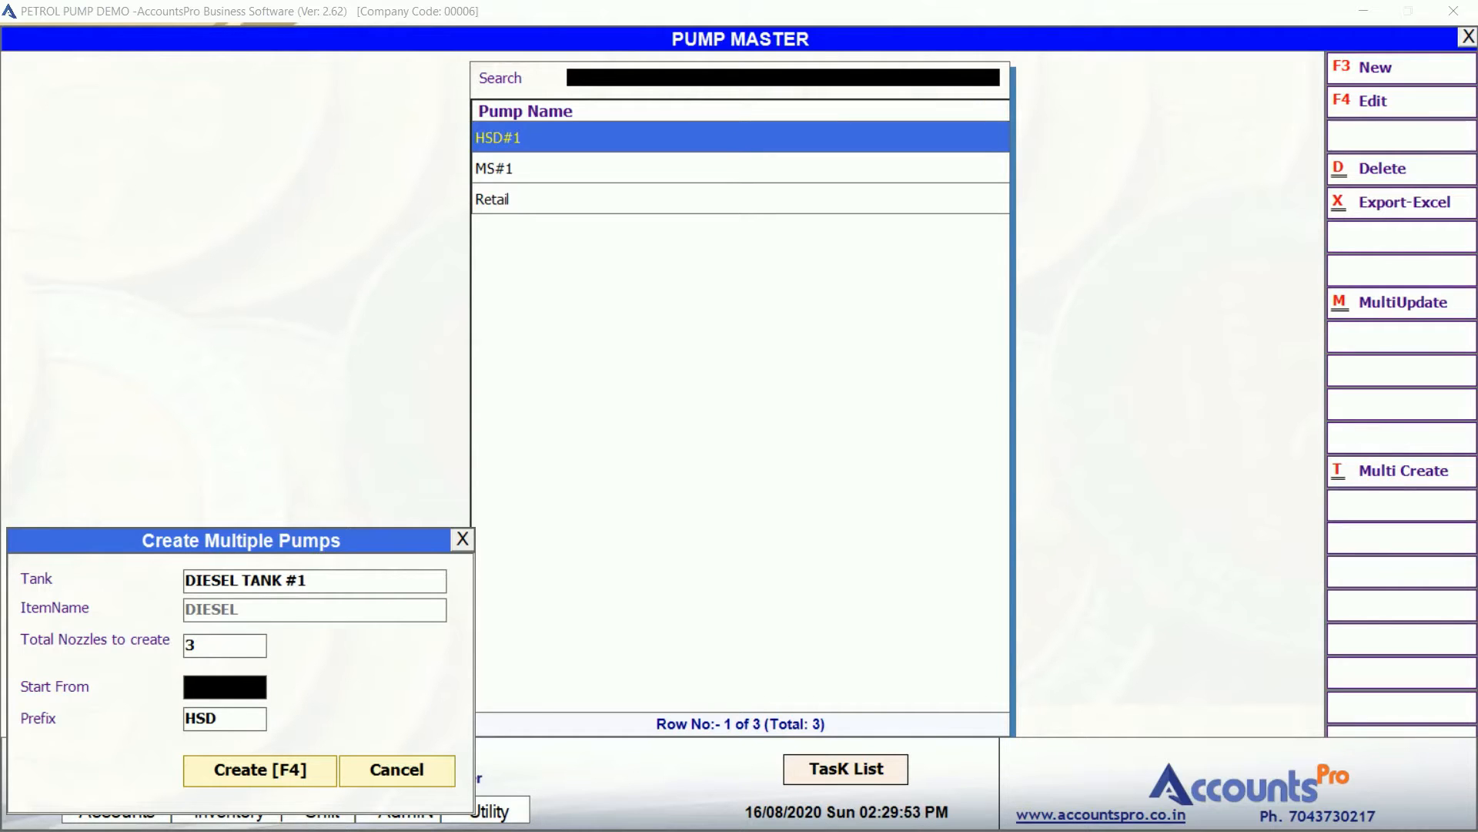
pyautogui.write('2')
pyautogui.press('Return')
pyautogui.press('Return')
pyautogui.press('Return')
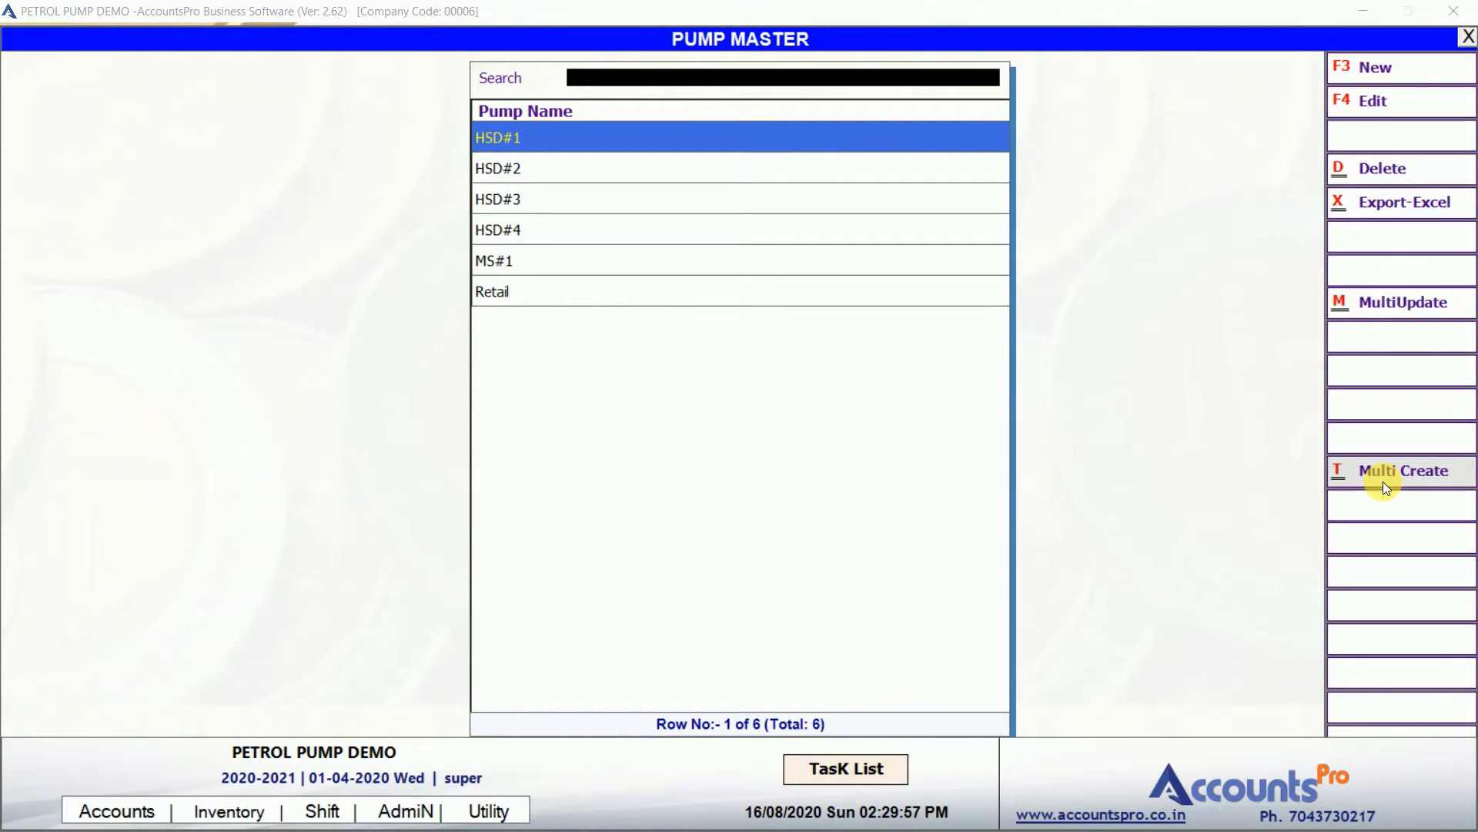
pyautogui.press('Down')
pyautogui.press('Down')
pyautogui.press('Down')
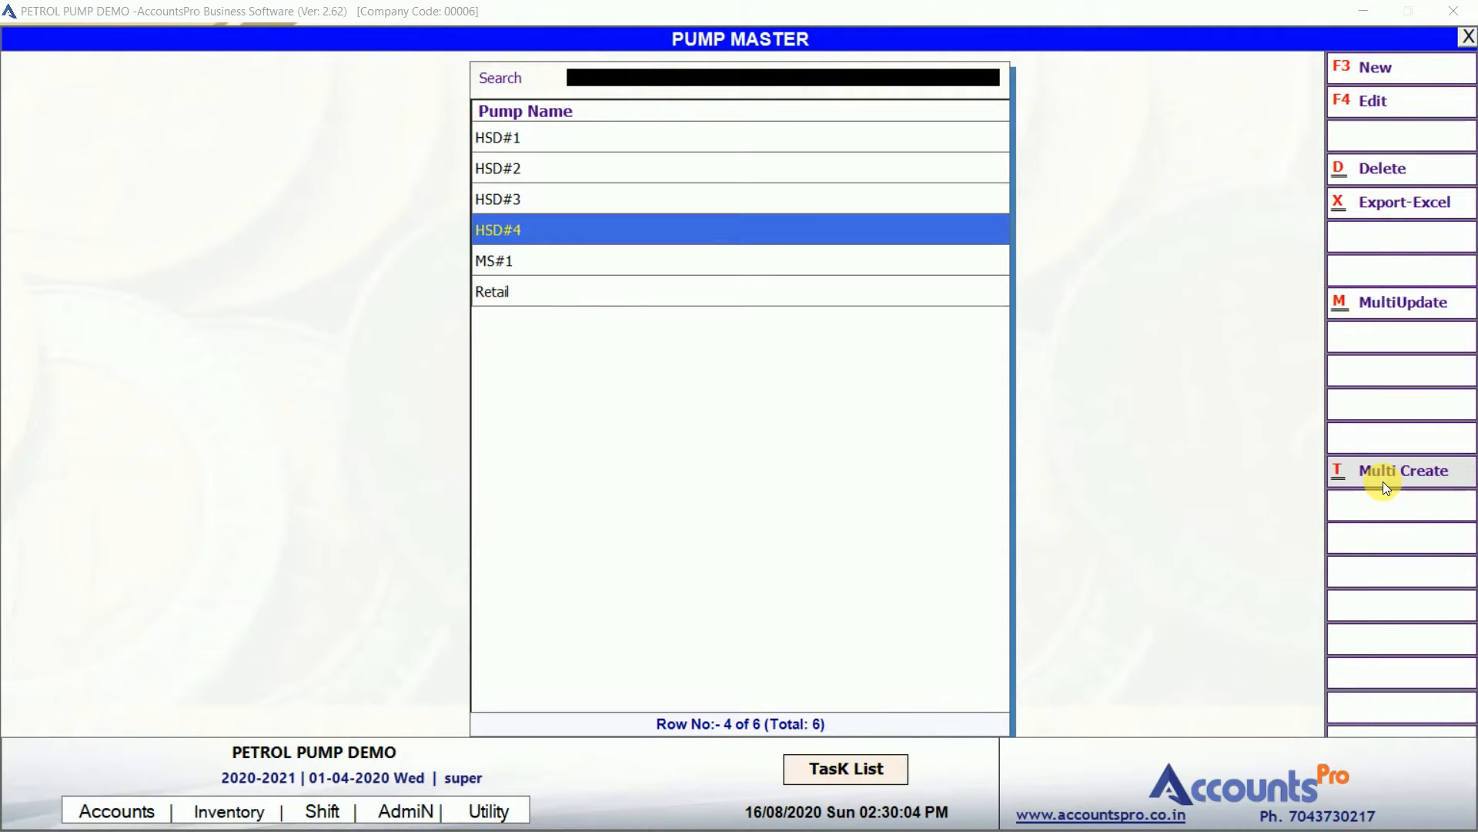
# Create two nozzles in bulk for DIESEL TANK #2, starting from number 5 with prefix HSD, and review the pump list.
pyautogui.click(1383, 482)
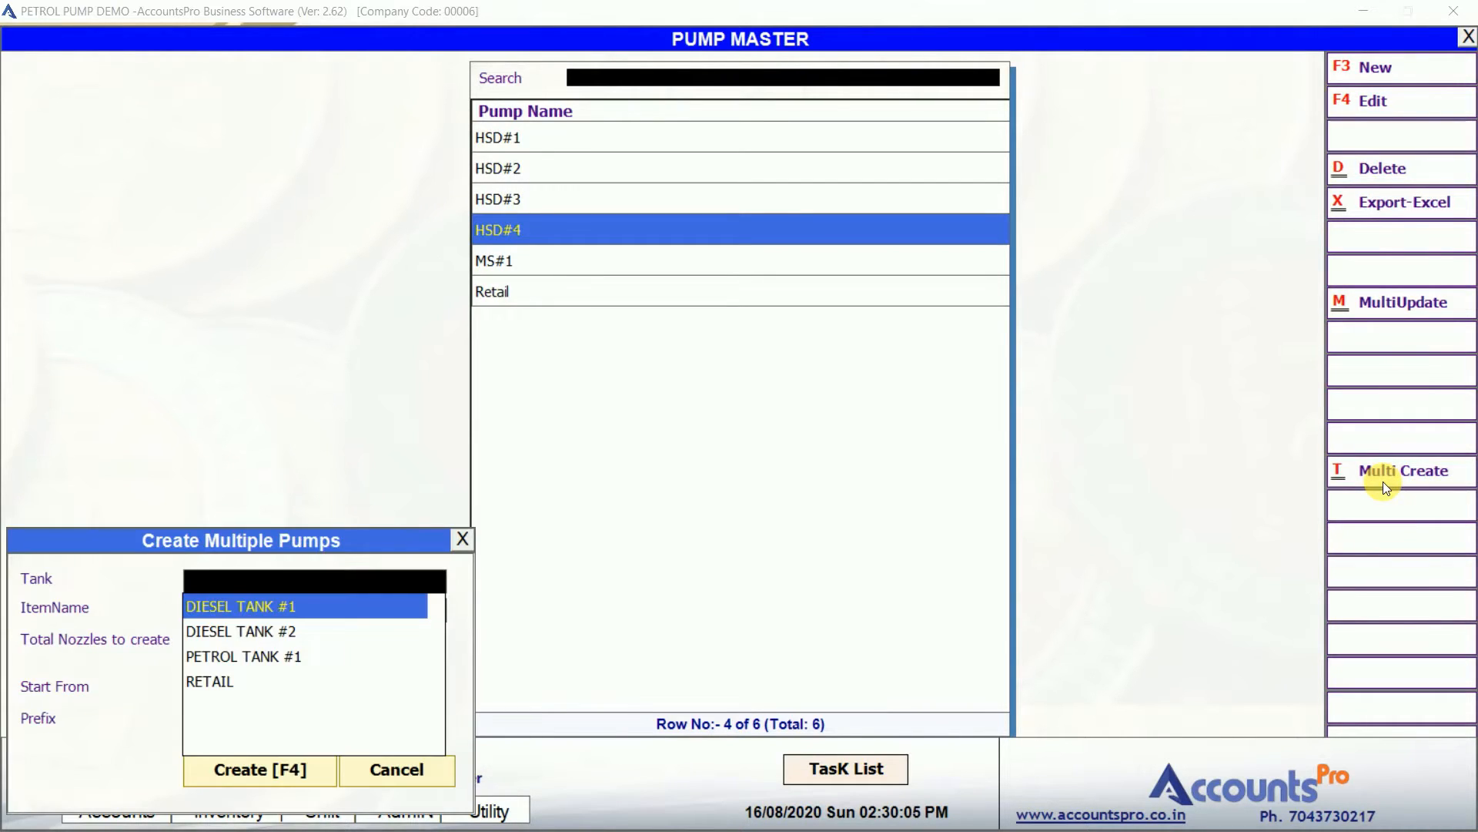
pyautogui.press('Down')
pyautogui.press('Return')
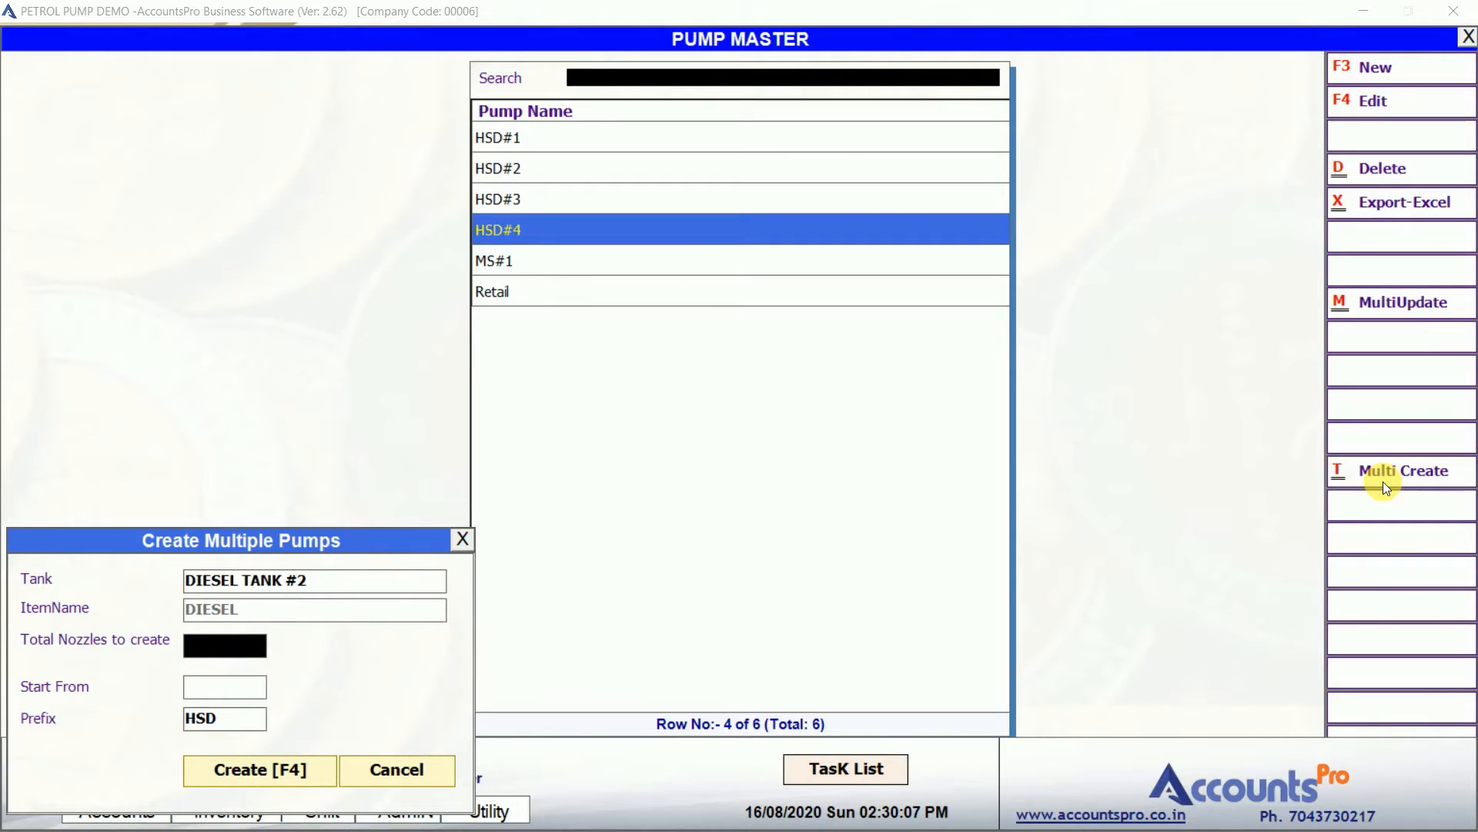
pyautogui.write('2')
pyautogui.press('Return')
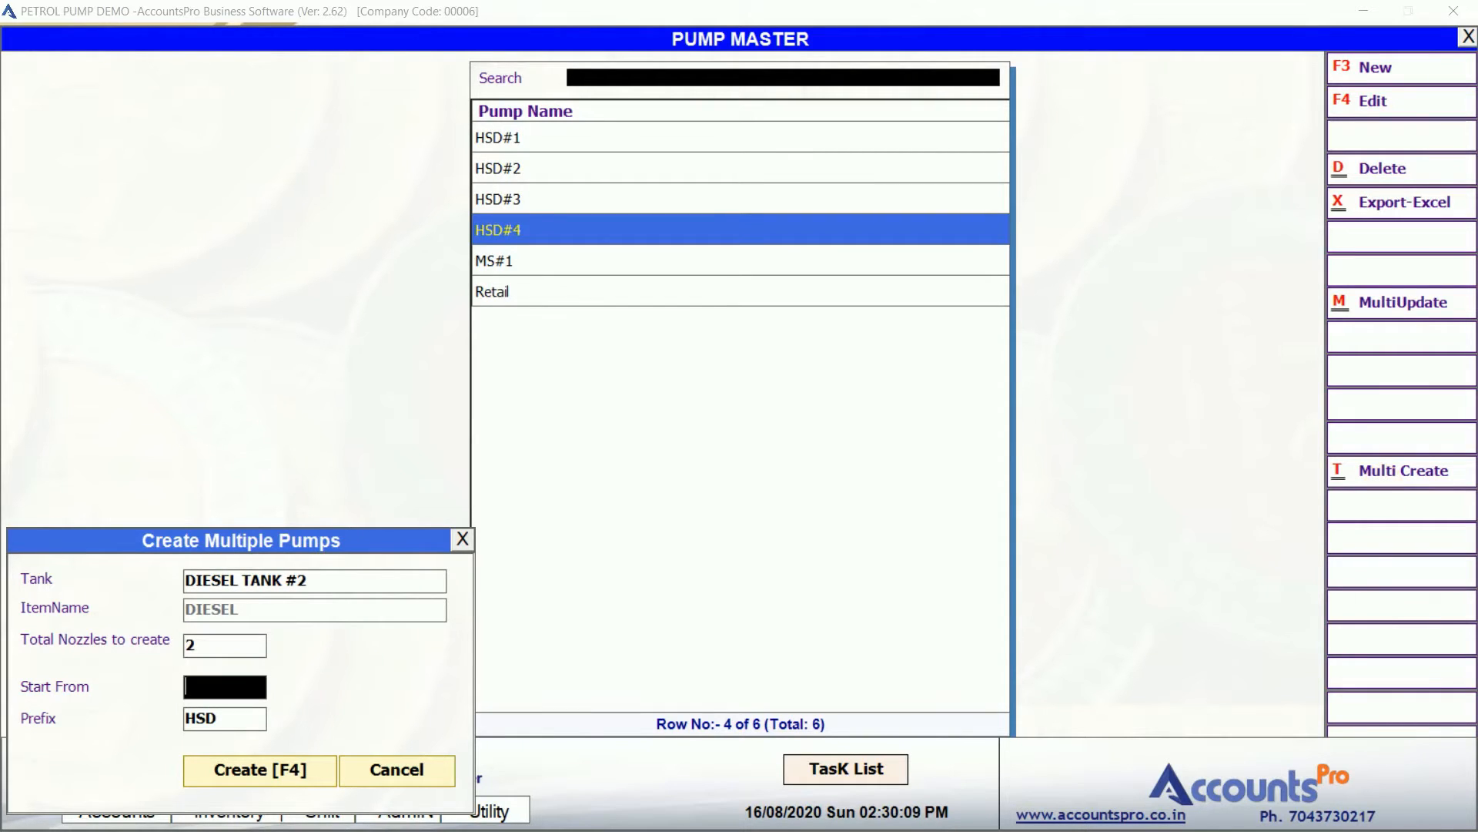
pyautogui.write('5')
pyautogui.press('Return')
pyautogui.press('Return')
pyautogui.press('Return')
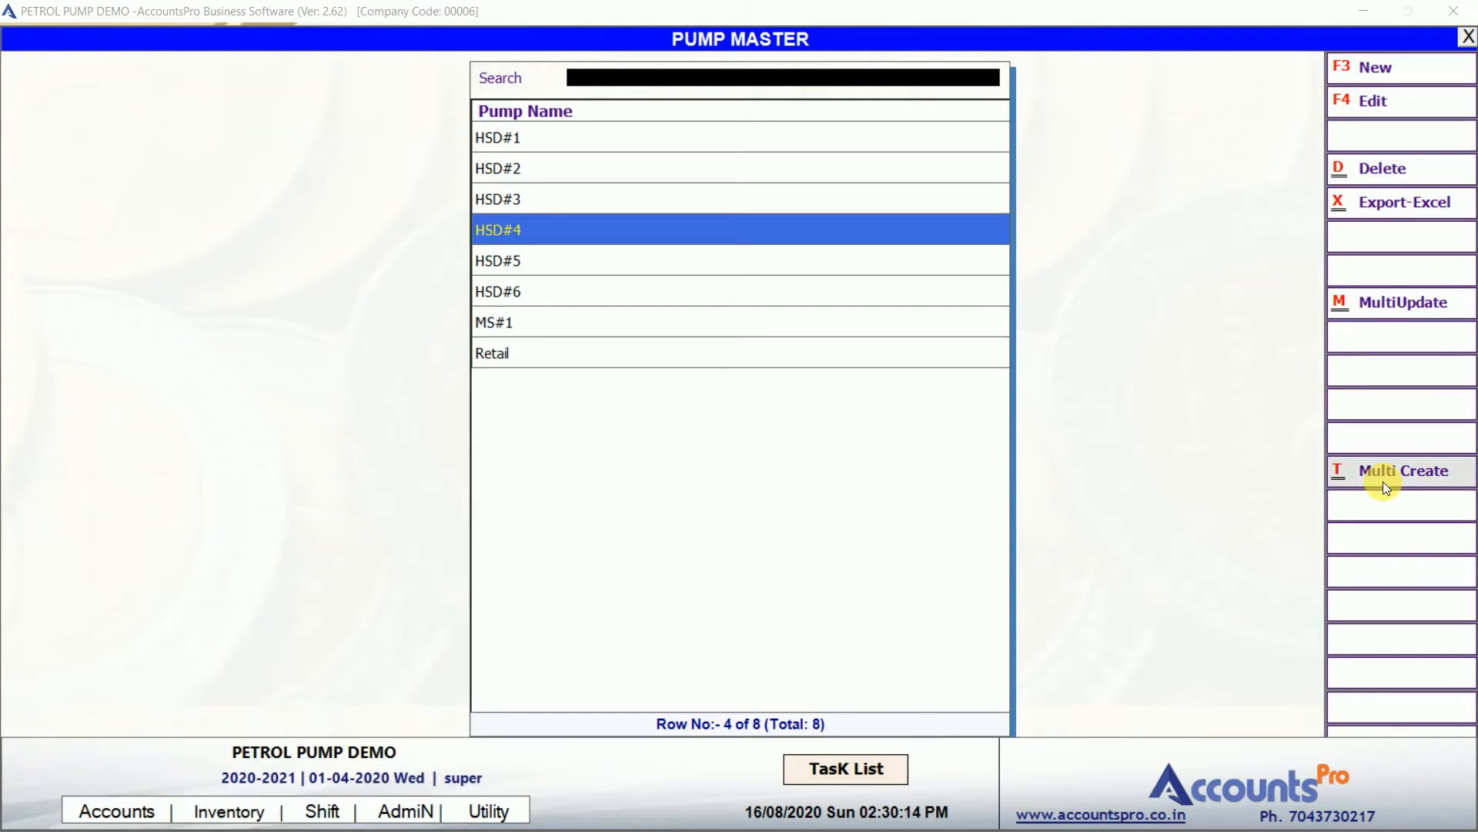
pyautogui.press('Down')
pyautogui.press('Down')
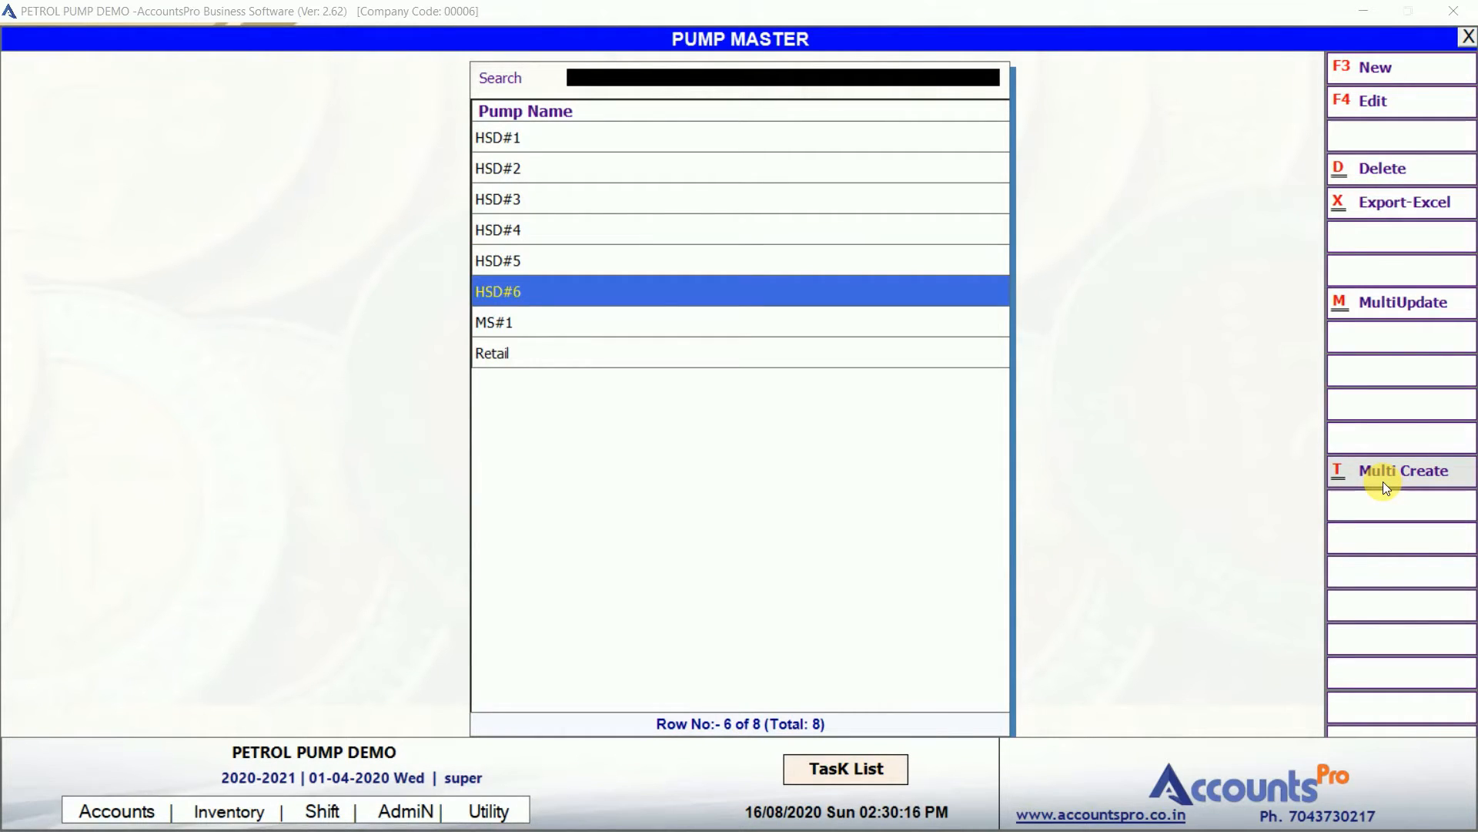
pyautogui.press('Down')
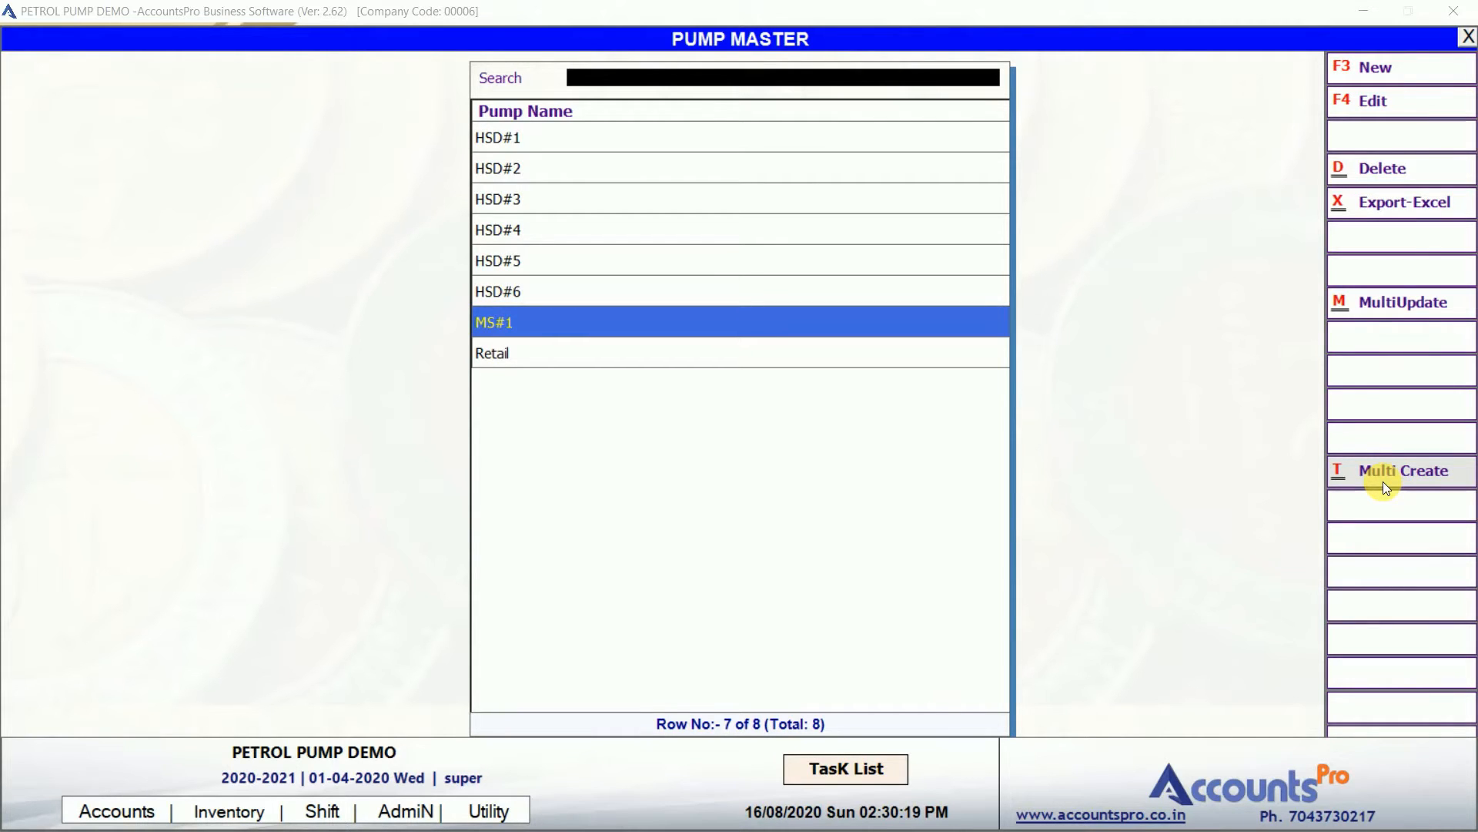
# Create three nozzles in bulk for PETROL TANK #1, starting from number 2 with prefix MS, and review the new pumps.
pyautogui.click(1383, 483)
pyautogui.press('Down')
pyautogui.press('Down')
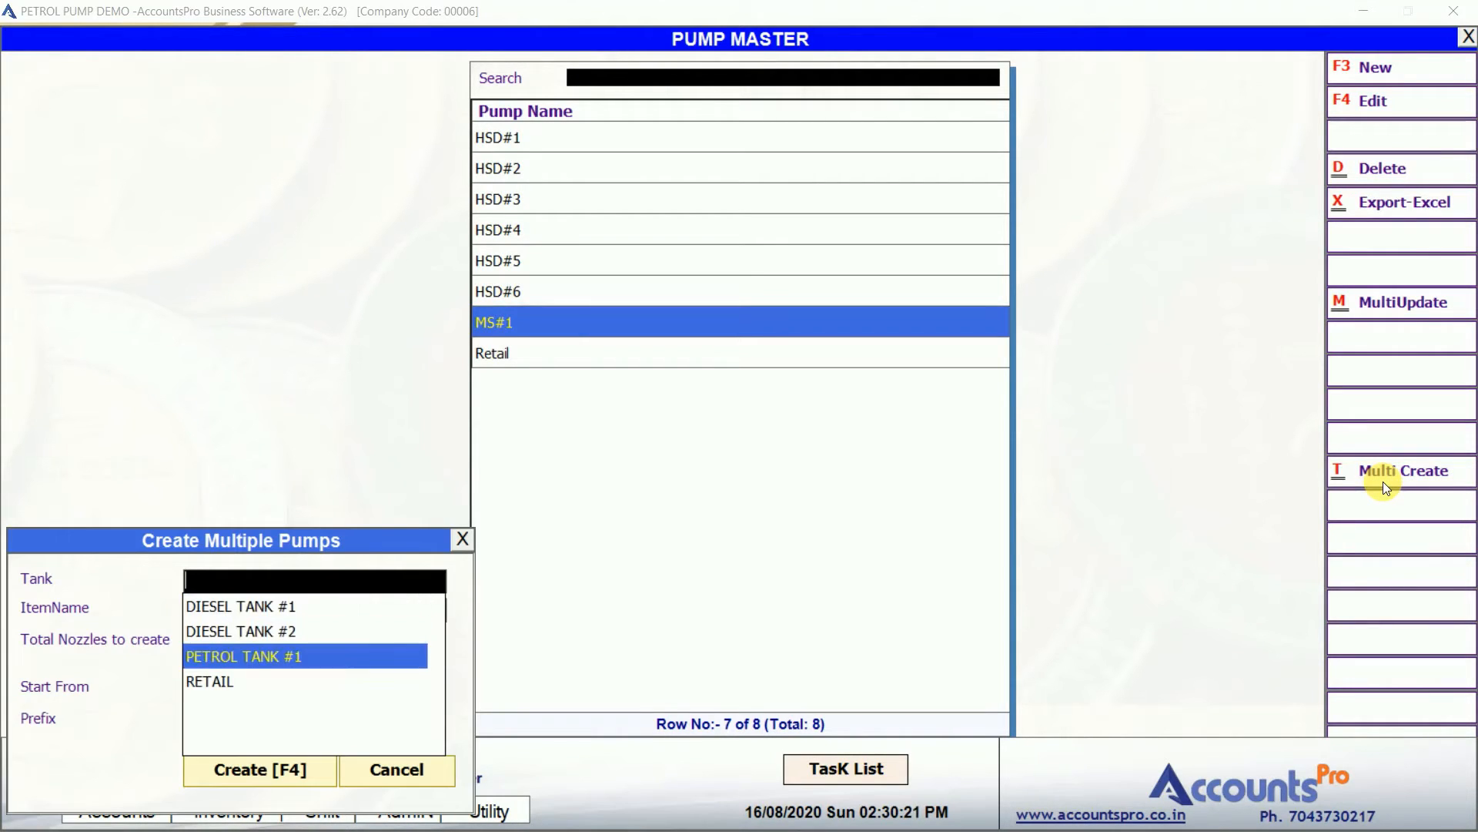
pyautogui.press('Return')
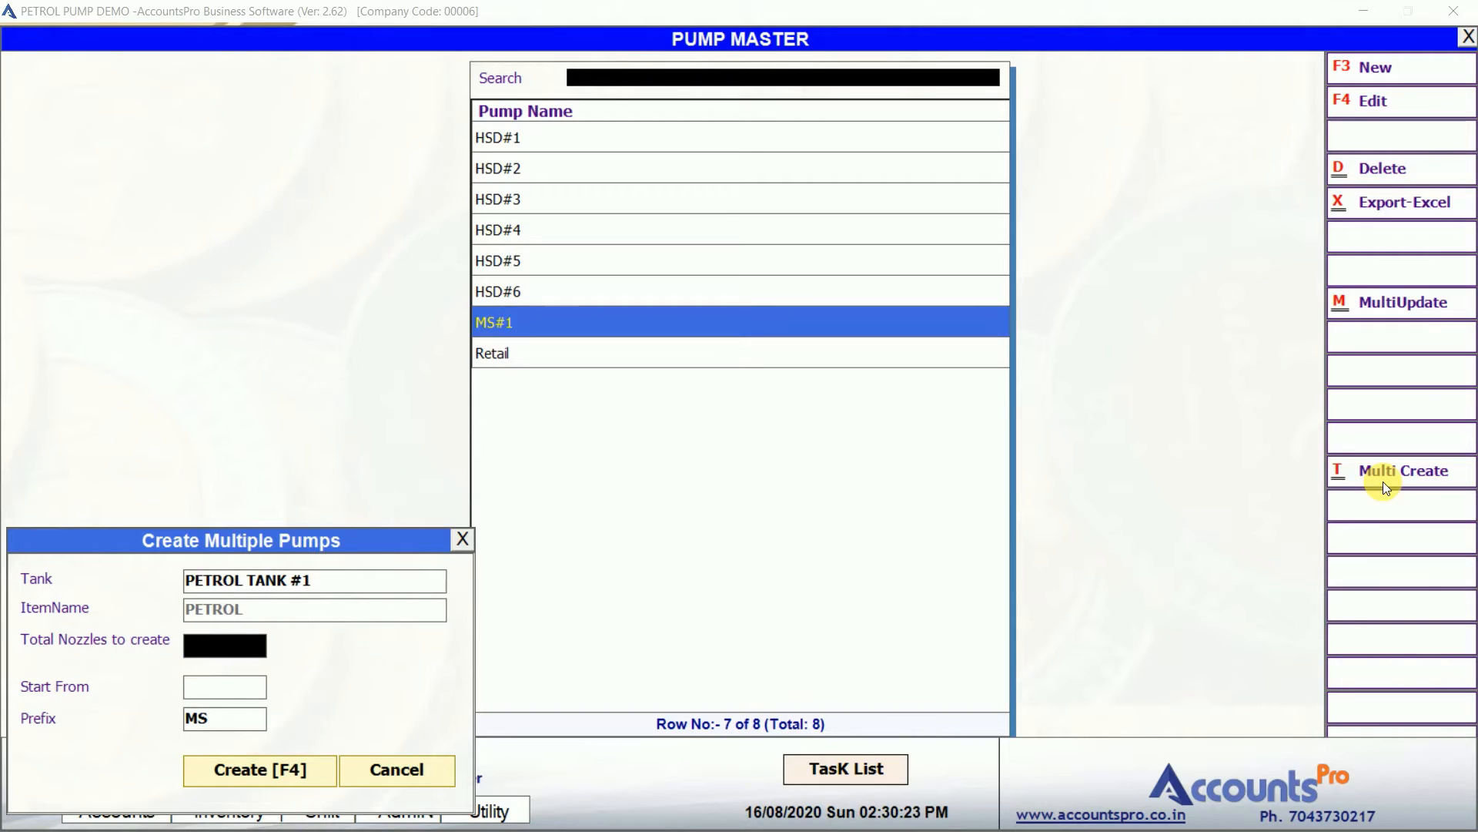
pyautogui.write('3')
pyautogui.press('Return')
pyautogui.write('2')
pyautogui.press('Return')
pyautogui.press('Return')
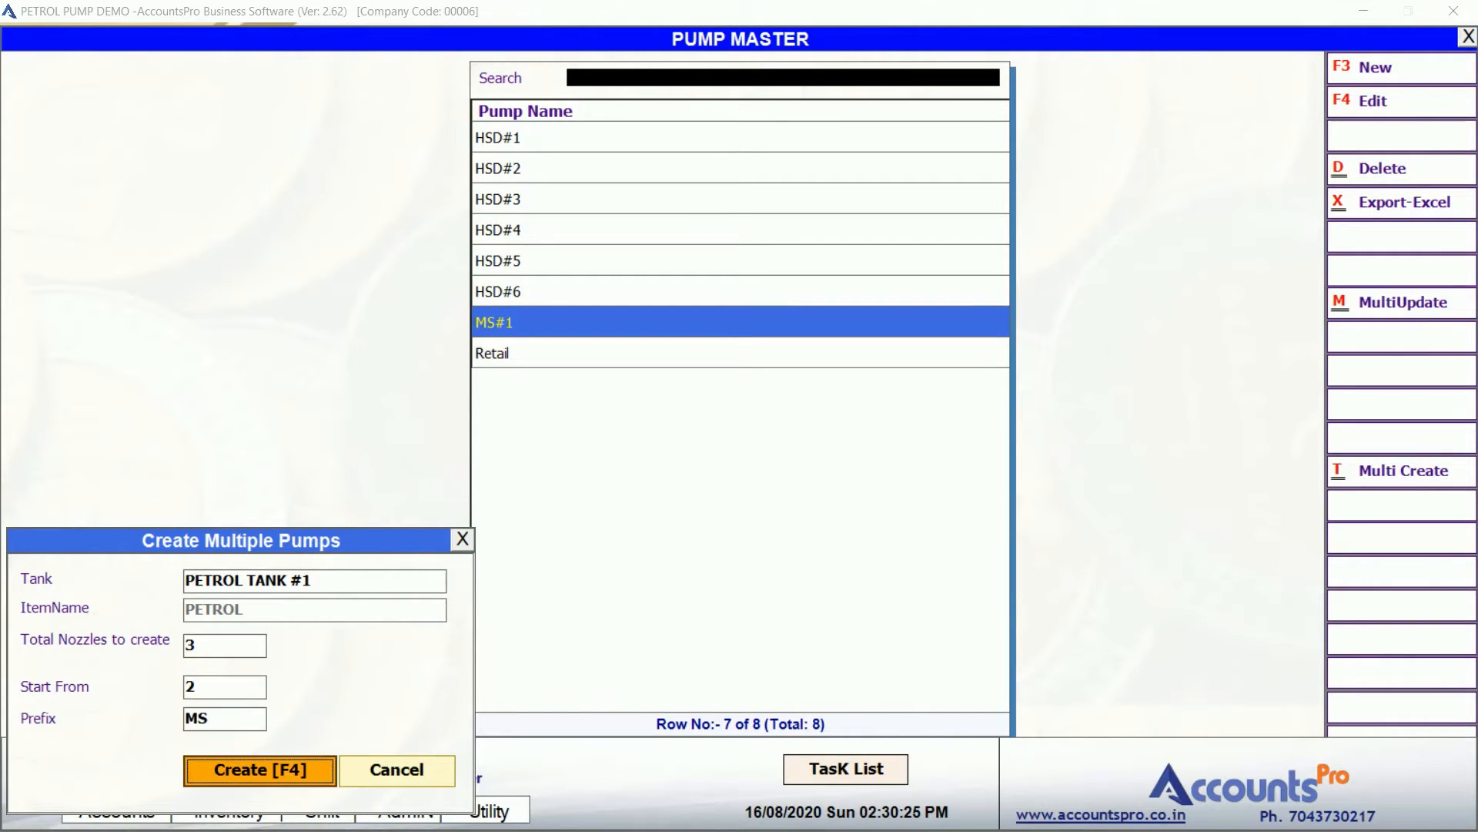
pyautogui.press('Return')
pyautogui.press('Down')
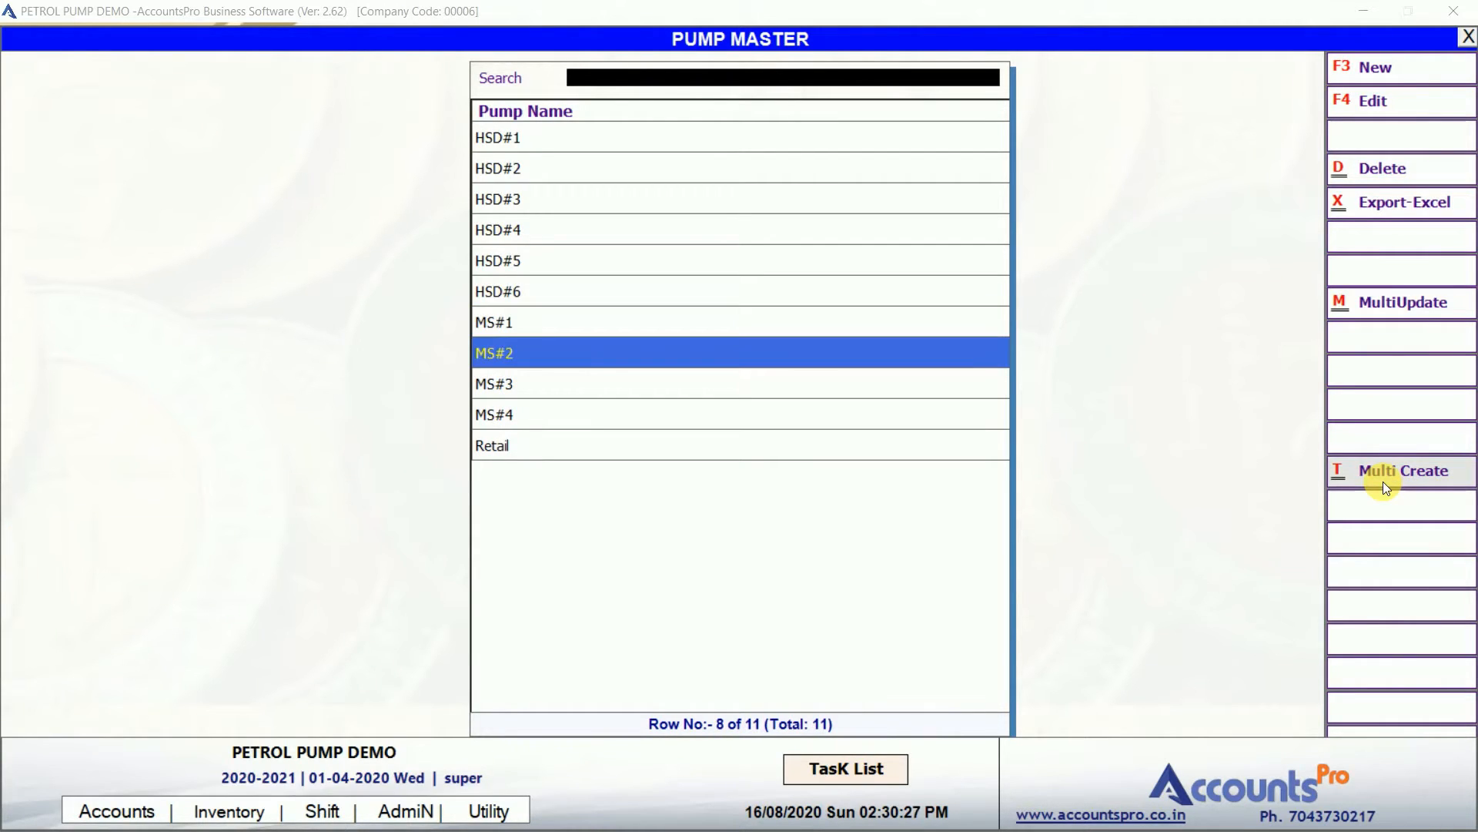
pyautogui.press('Down')
pyautogui.press('Down')
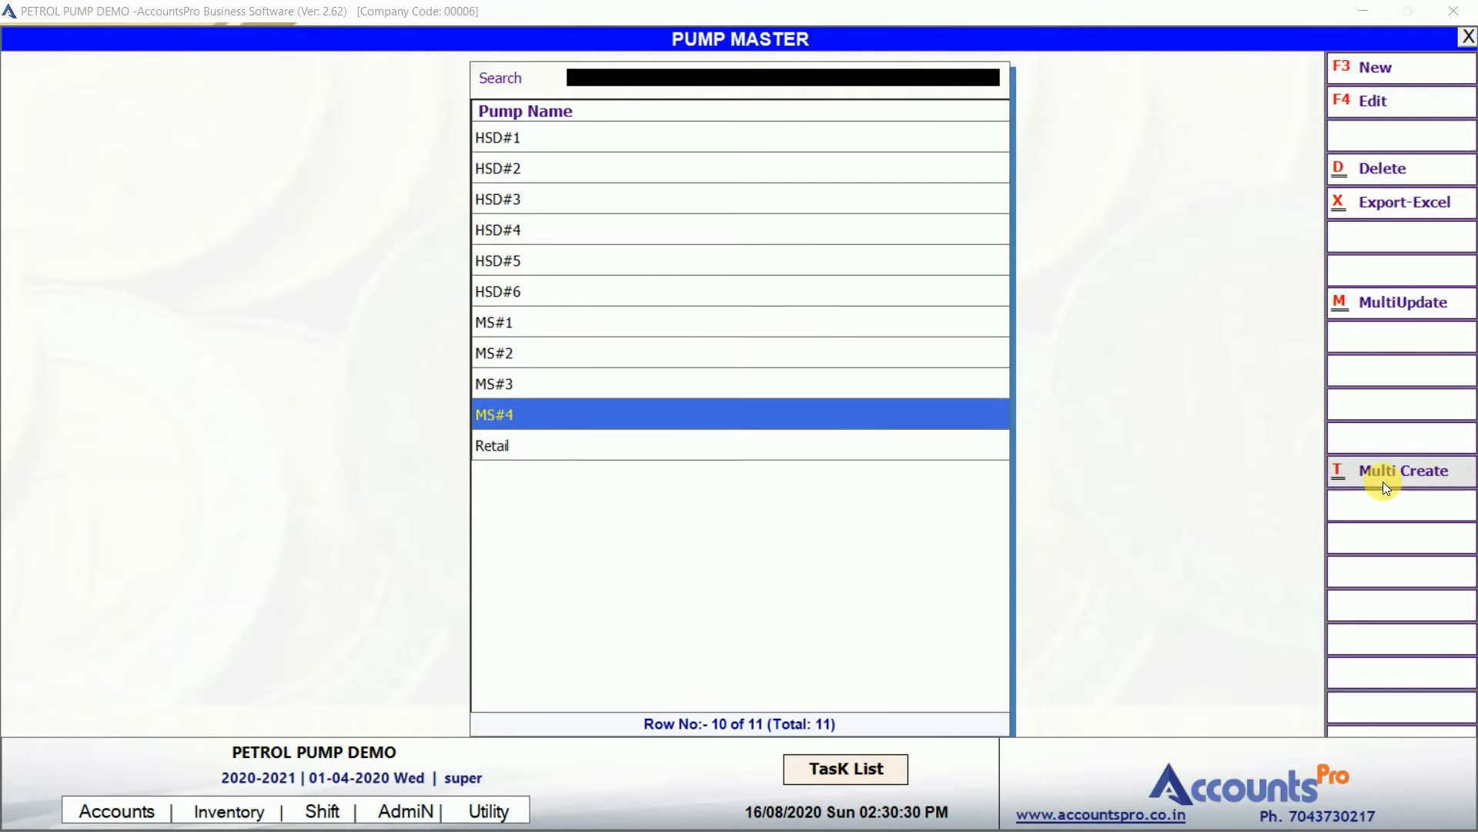
pyautogui.press('Up')
pyautogui.press('Up')
pyautogui.press('Up')
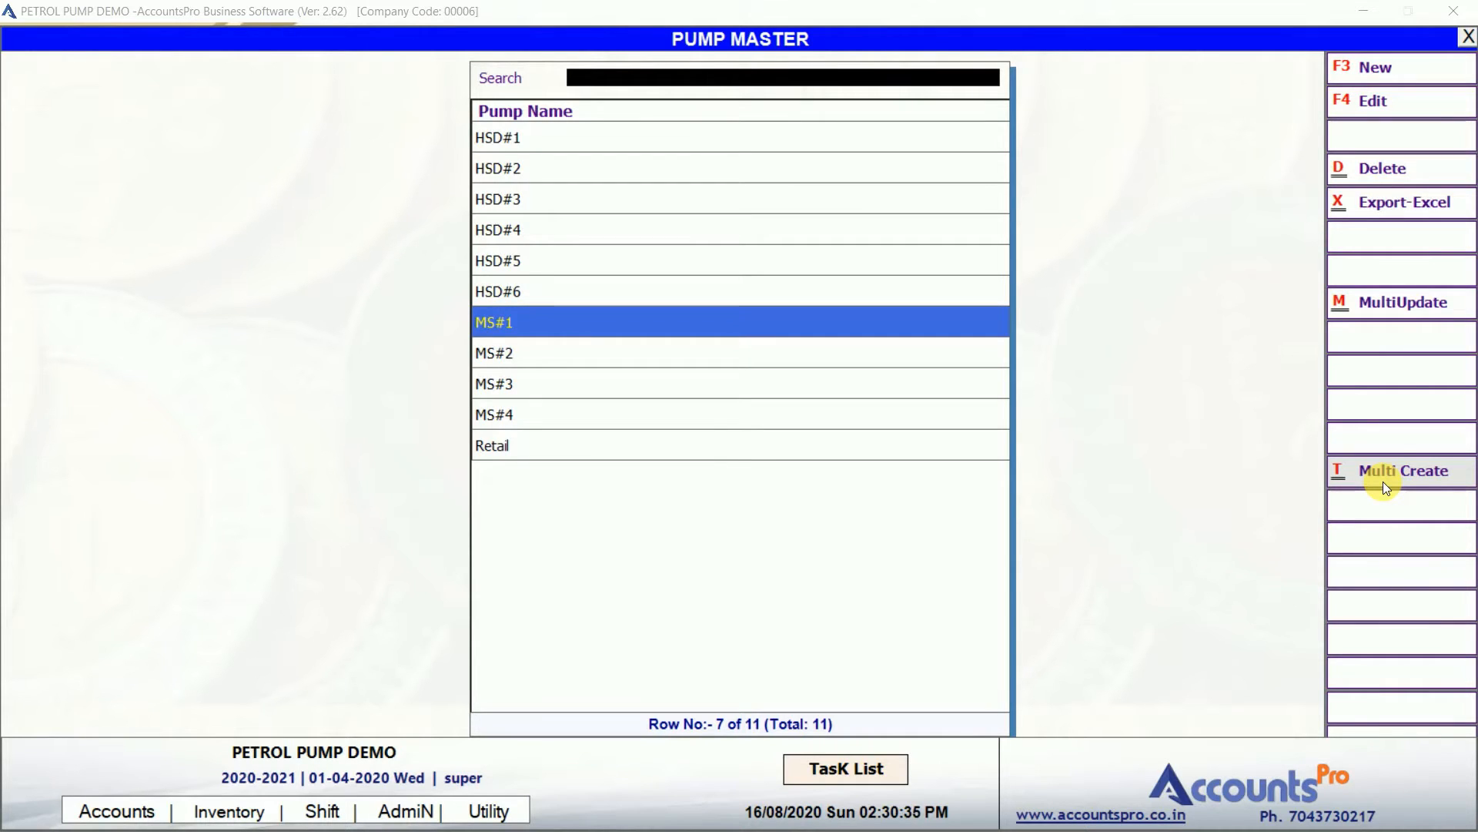
# Open the opening meter reading entry for all pumps and set HSD#1's opening meter to 10000.
pyautogui.click(1397, 307)
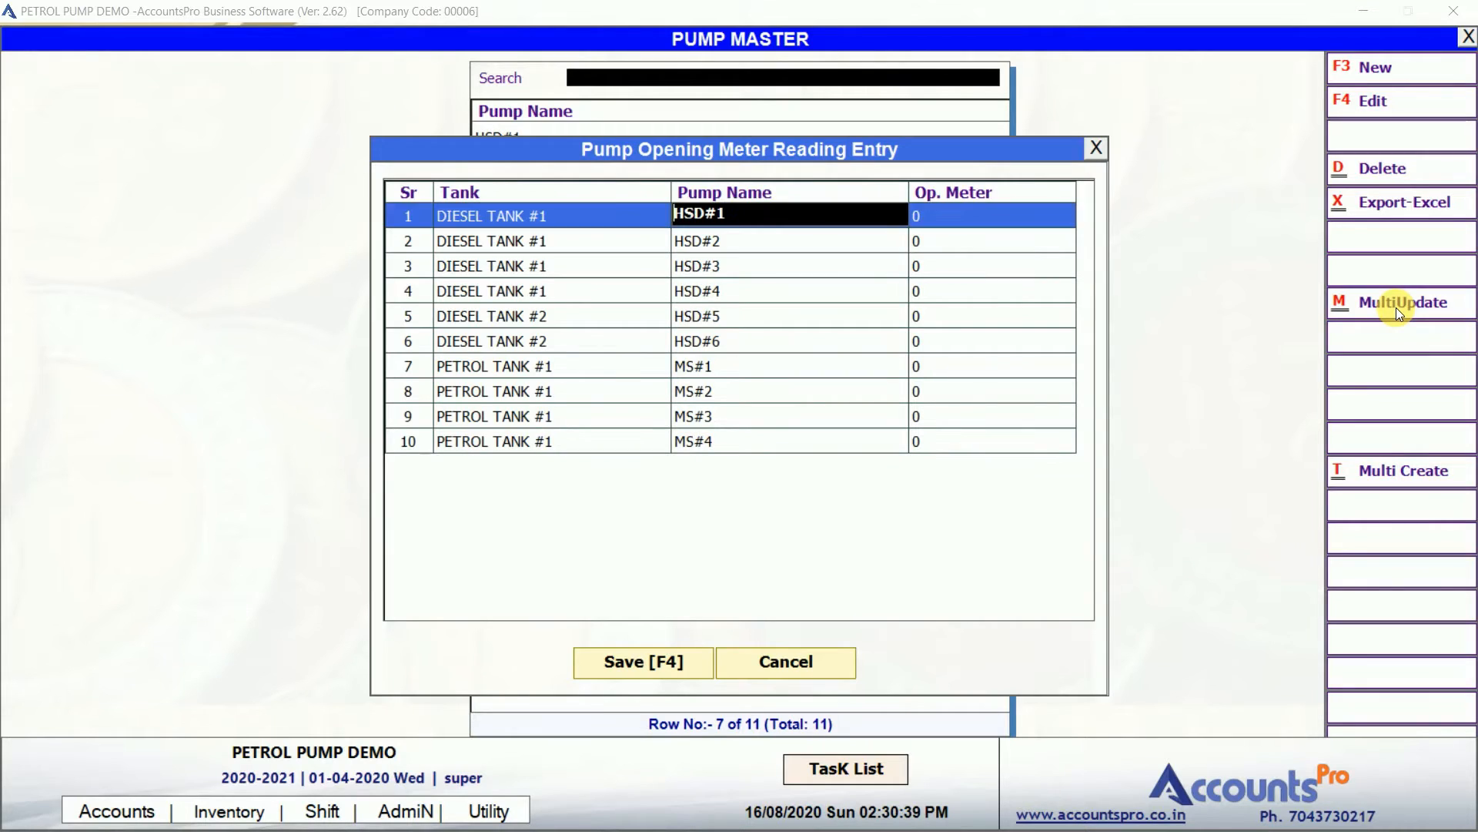
pyautogui.press('Return')
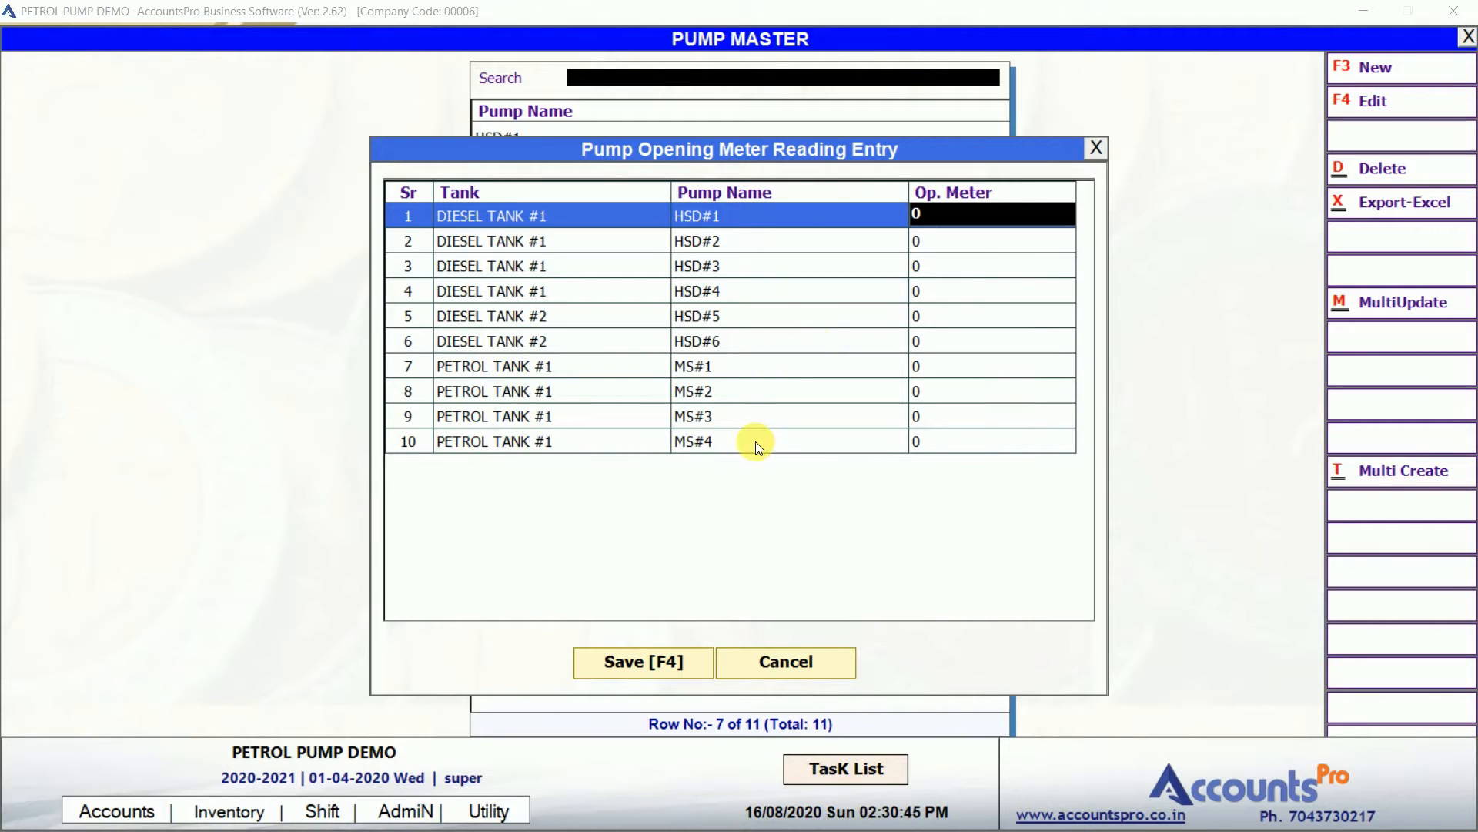
pyautogui.write('10000')
pyautogui.hotkey('shift', 'Home')
pyautogui.press('Return')
pyautogui.press('Return')
pyautogui.press('Return')
pyautogui.hotkey('ctrl', 'v')
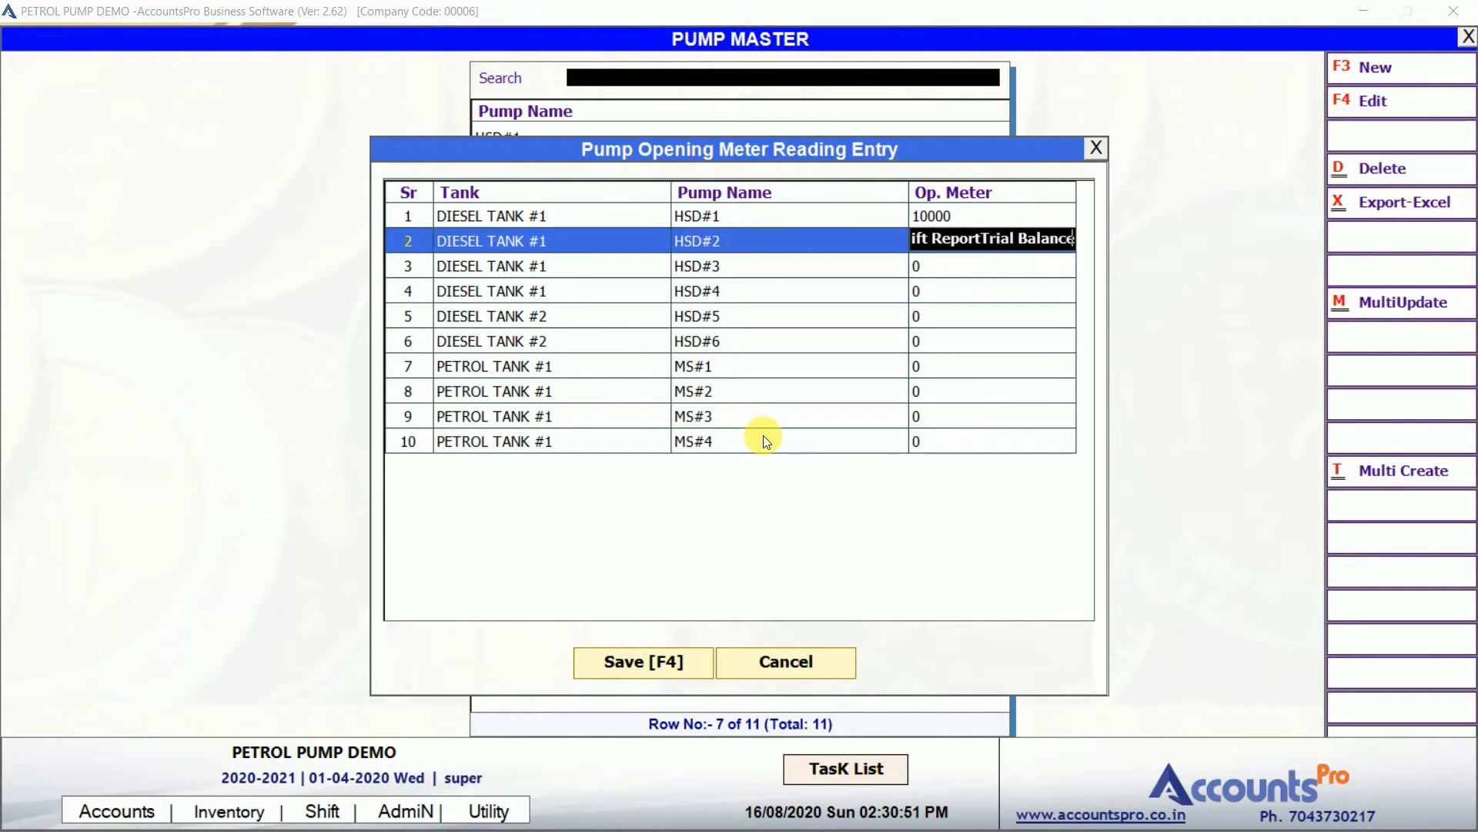
pyautogui.press('Down')
pyautogui.press('Up')
# Set the opening meter readings of HSD#2, HSD#3 and HSD#4 to 10000.
pyautogui.write('10000')
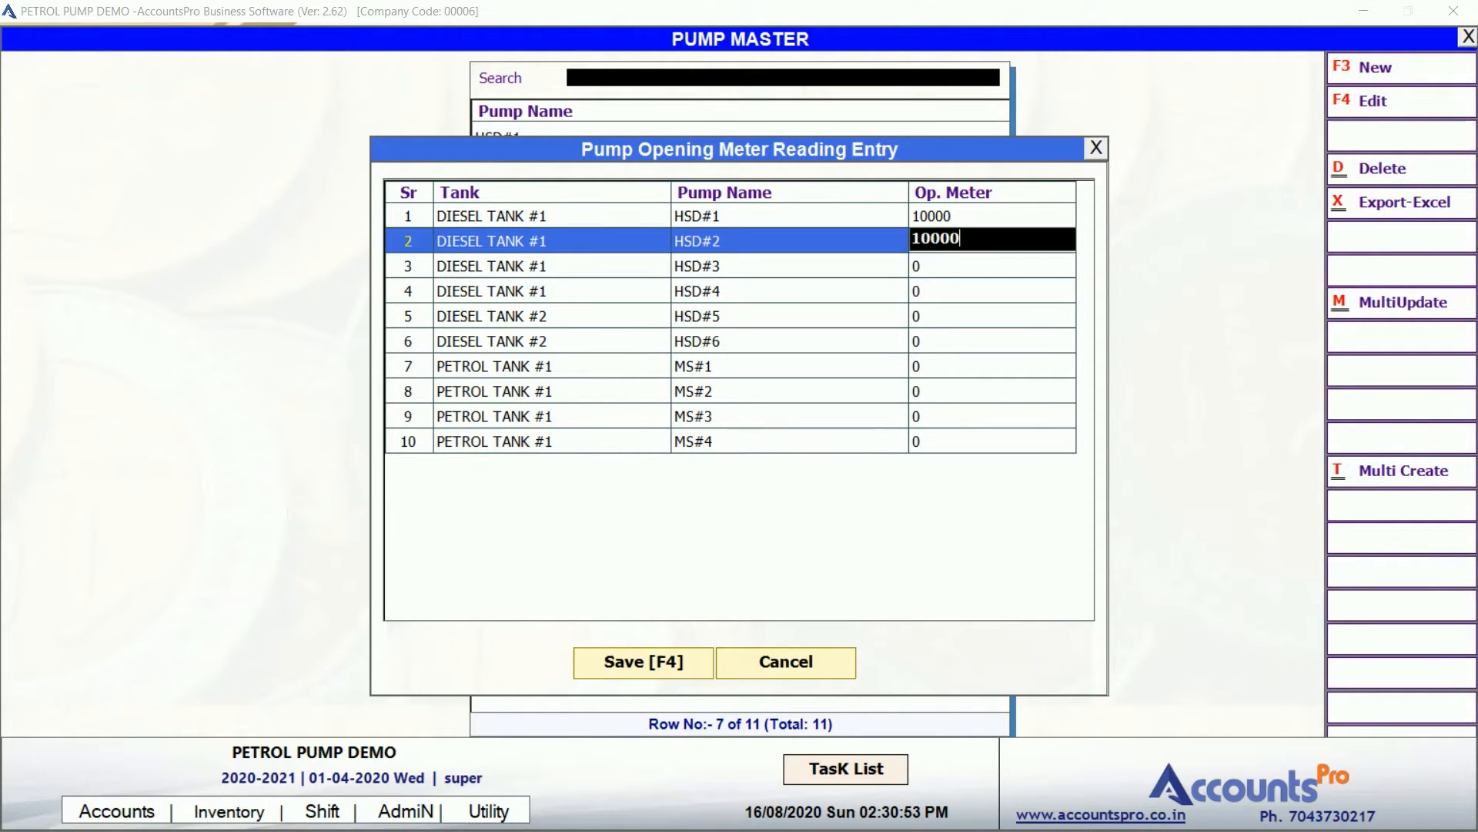
pyautogui.press('Down')
pyautogui.write('10000')
pyautogui.press('Down')
pyautogui.write('1')
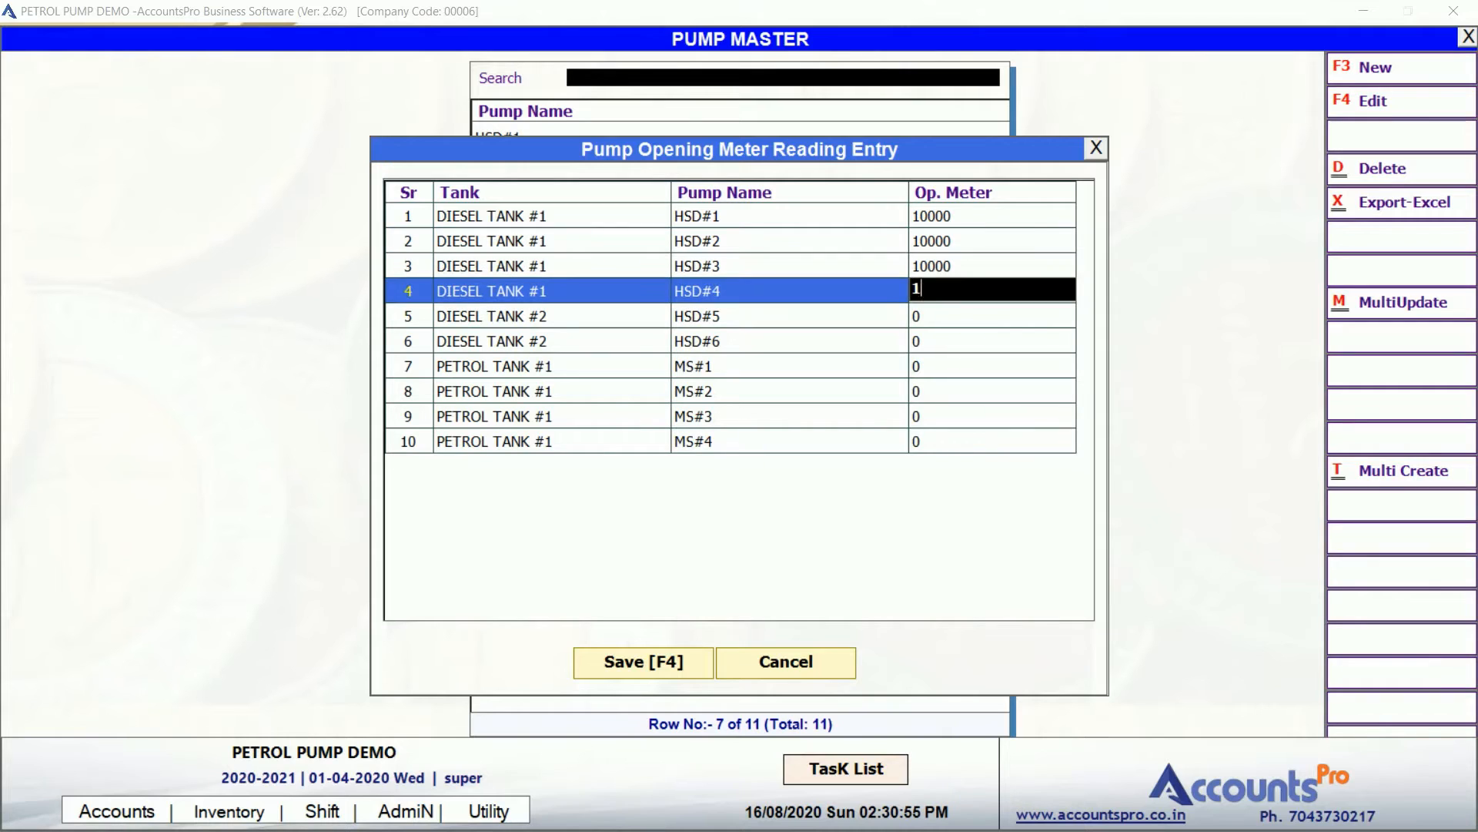
pyautogui.write('0000')
pyautogui.press('Down')
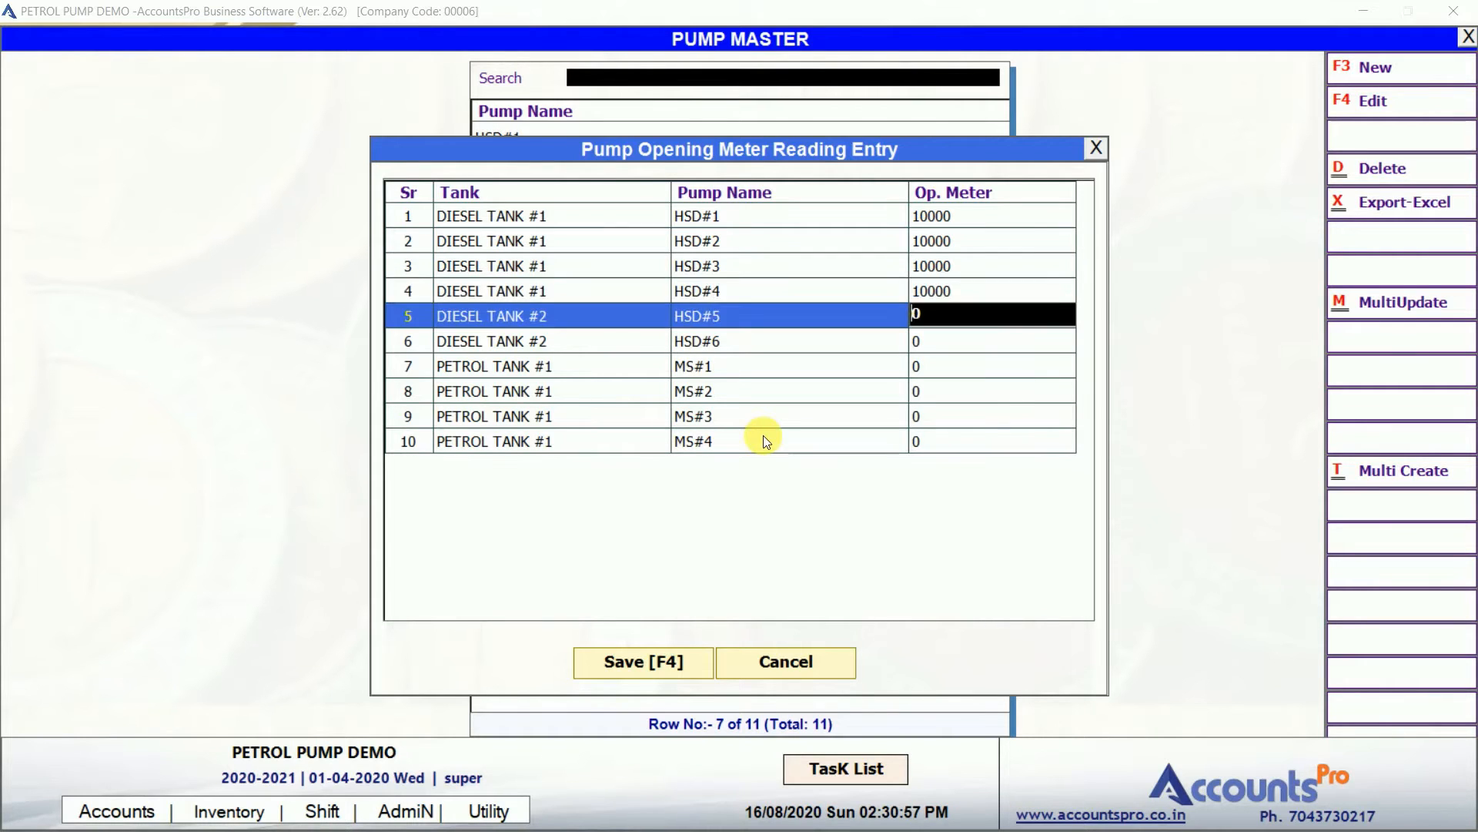
# Set the opening meter readings of the DIESEL TANK #2 pumps HSD#5 and HSD#6 to 20000.
pyautogui.write('20000')
pyautogui.press('Down')
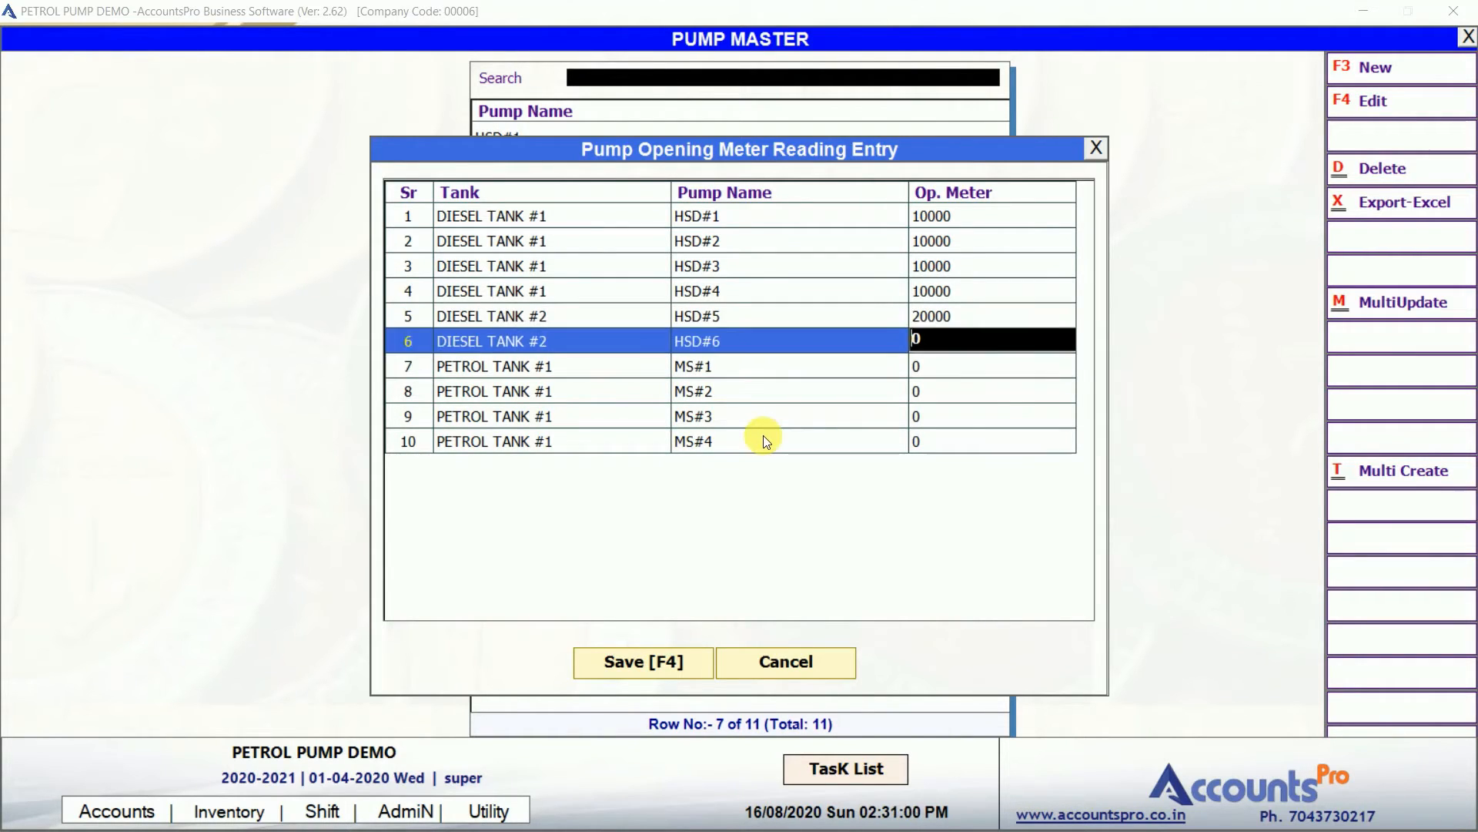
pyautogui.write('20000')
pyautogui.press('Down')
# Set the opening meter readings of MS#1 and MS#2 to 30000.
pyautogui.write('30000')
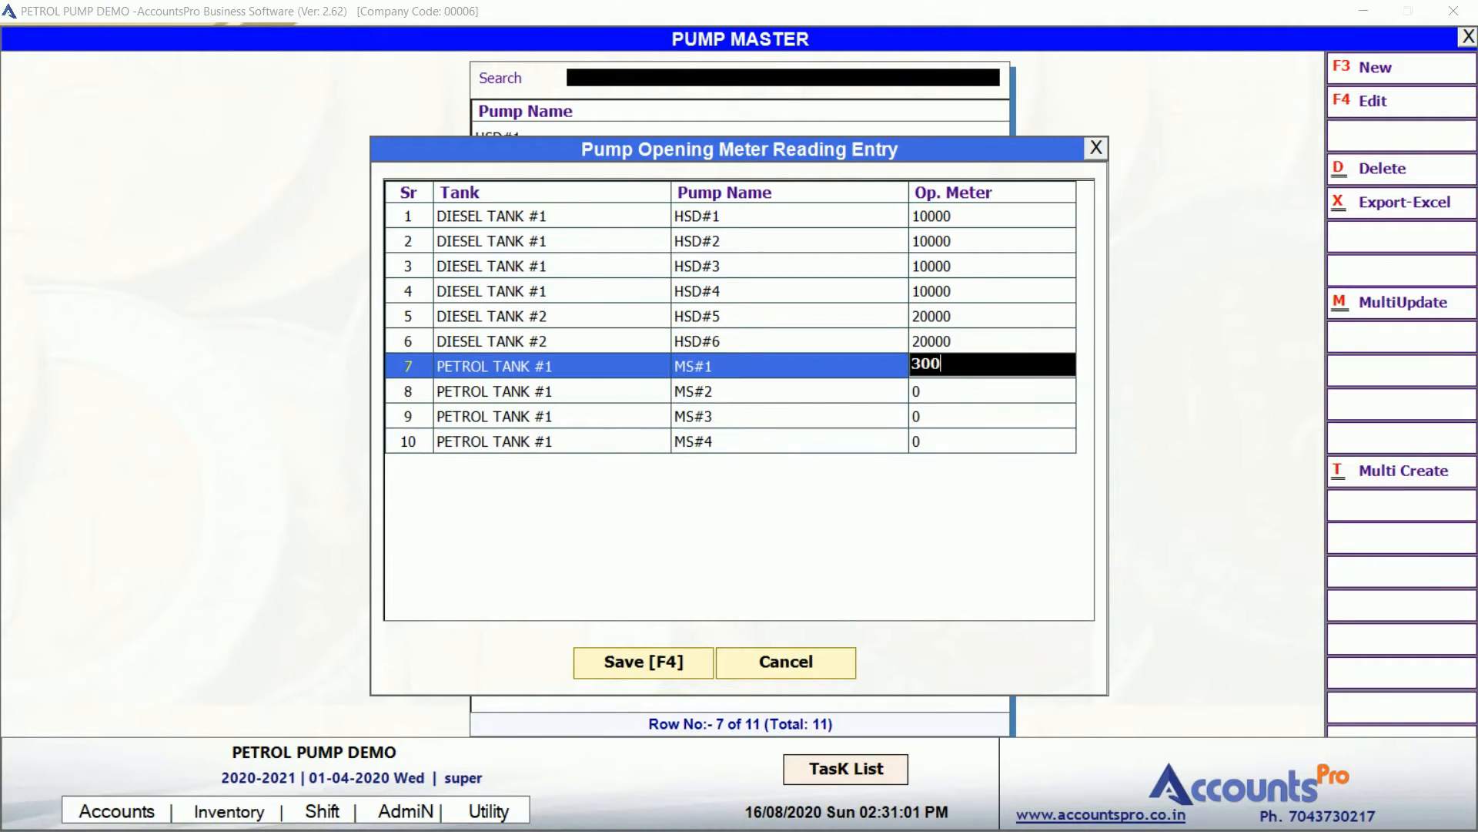
pyautogui.write('30000')
pyautogui.press('Down')
pyautogui.write('30000')
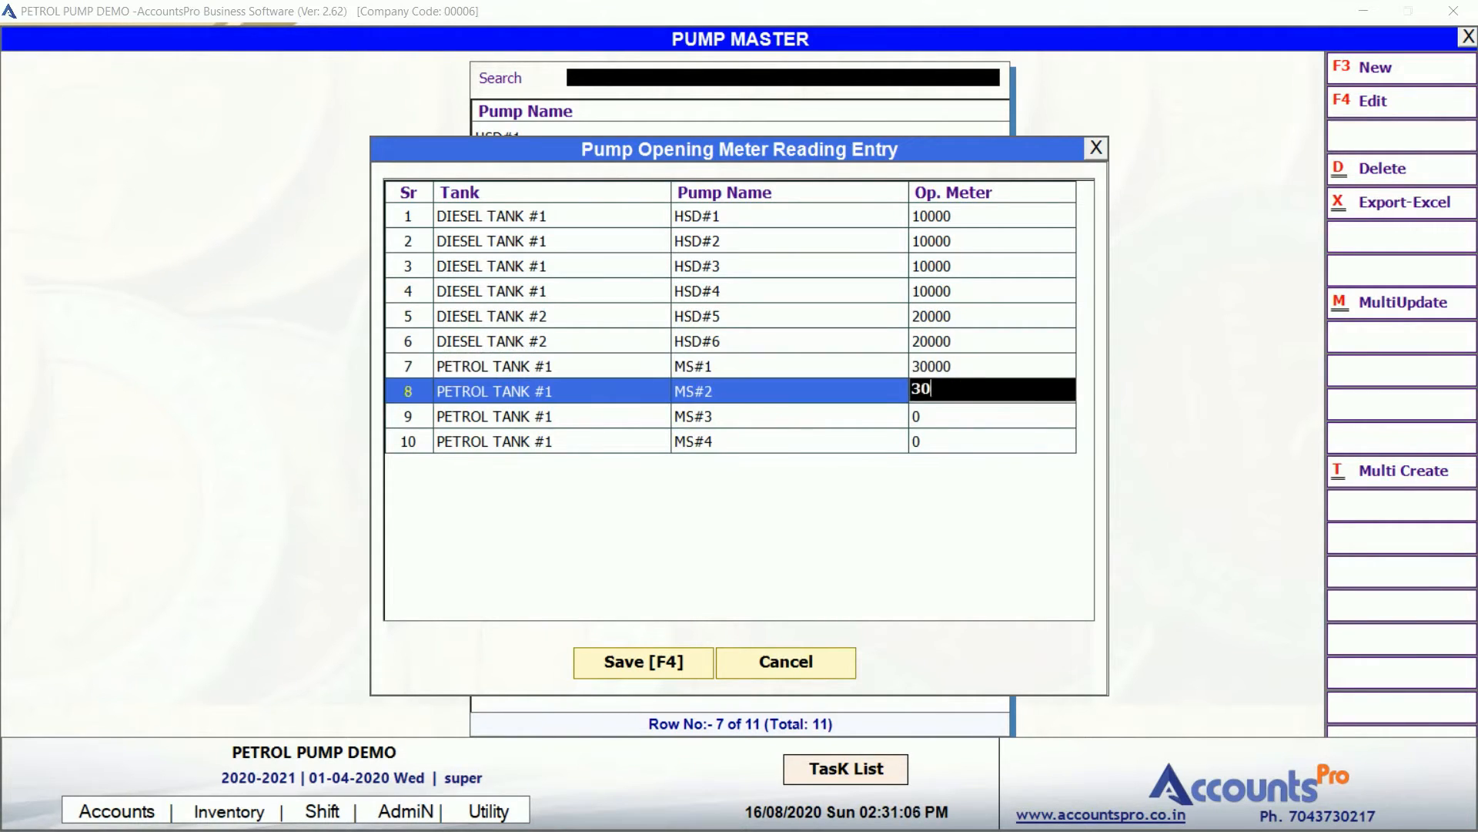
pyautogui.press('Return')
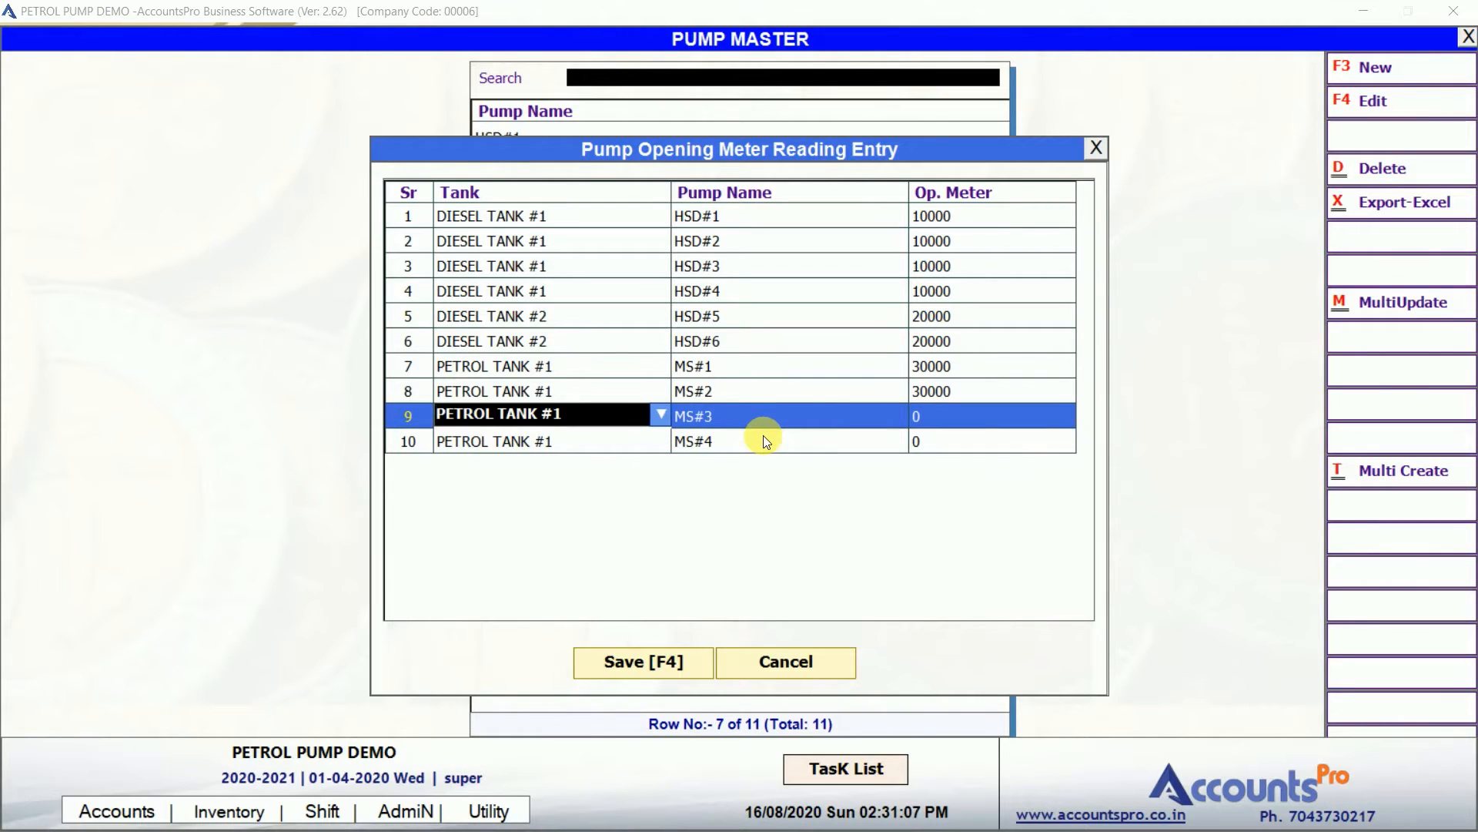
# Set the opening meter readings of MS#3 and MS#4 to 40000 and save the pump readings.
pyautogui.press('Return')
pyautogui.press('Return')
pyautogui.write('40000')
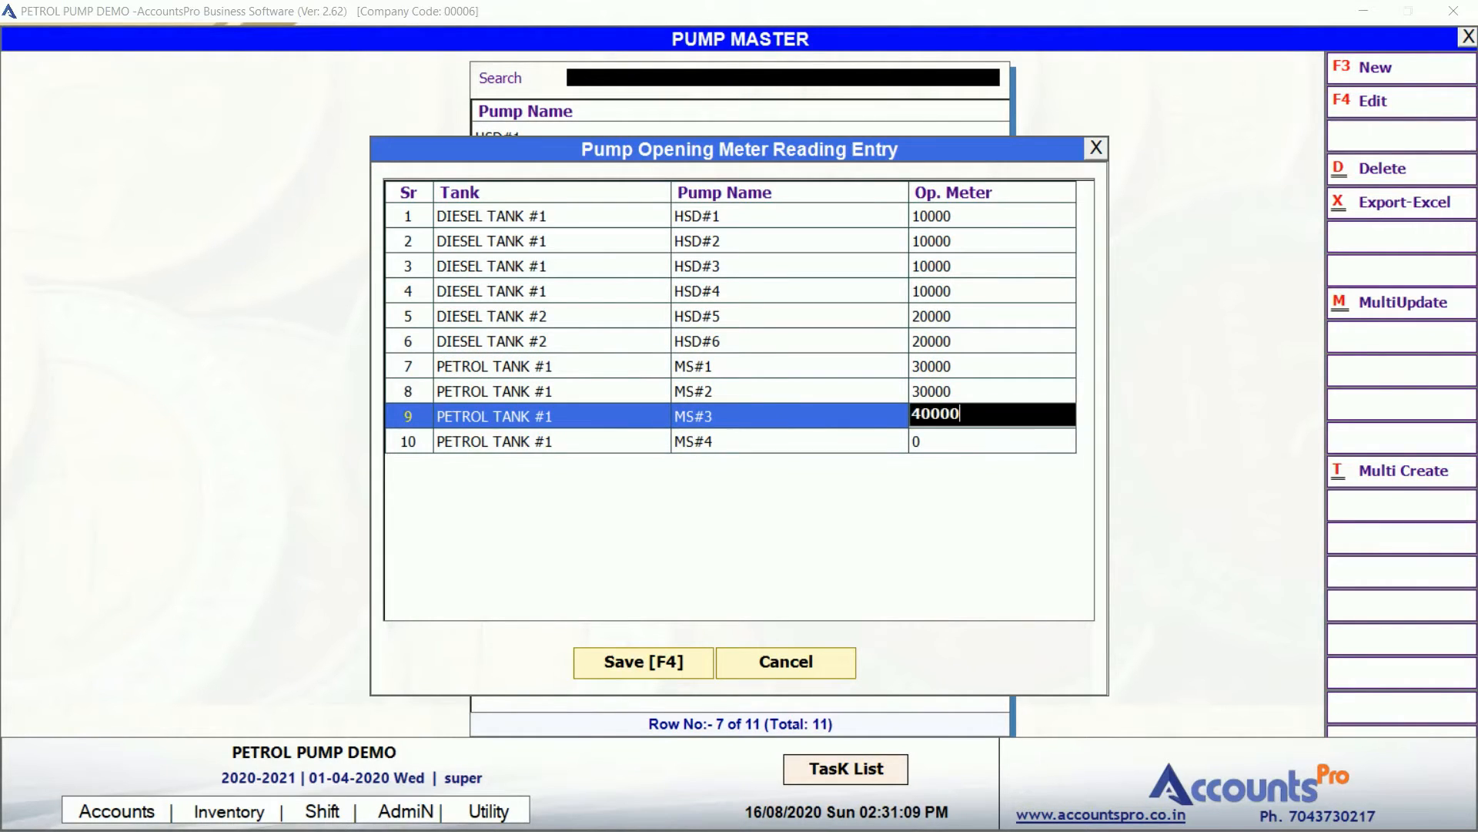
pyautogui.press('Return')
pyautogui.press('Return')
pyautogui.press('Return')
pyautogui.write('40000')
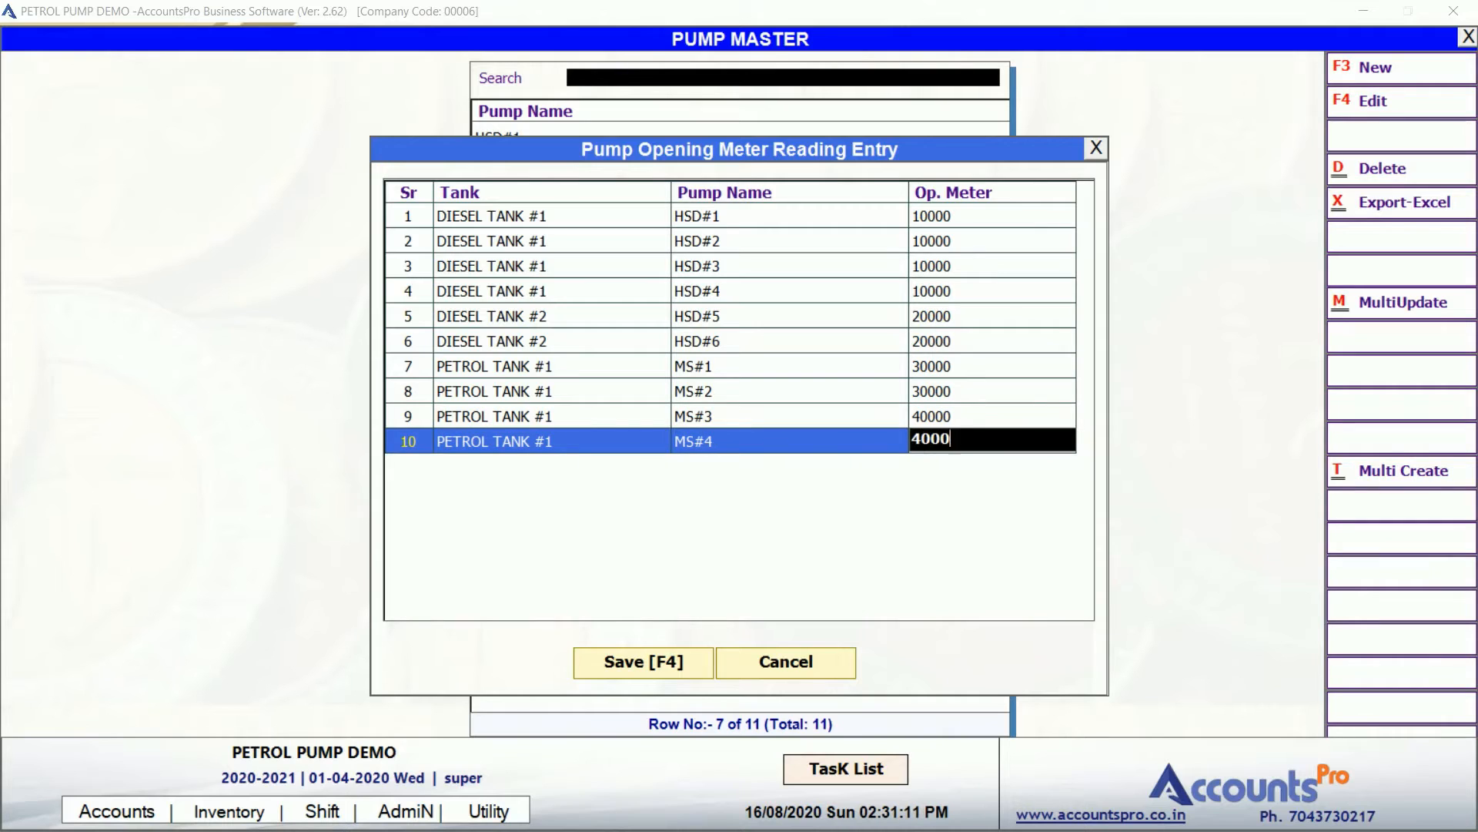
pyautogui.press('Return')
pyautogui.press('Return')
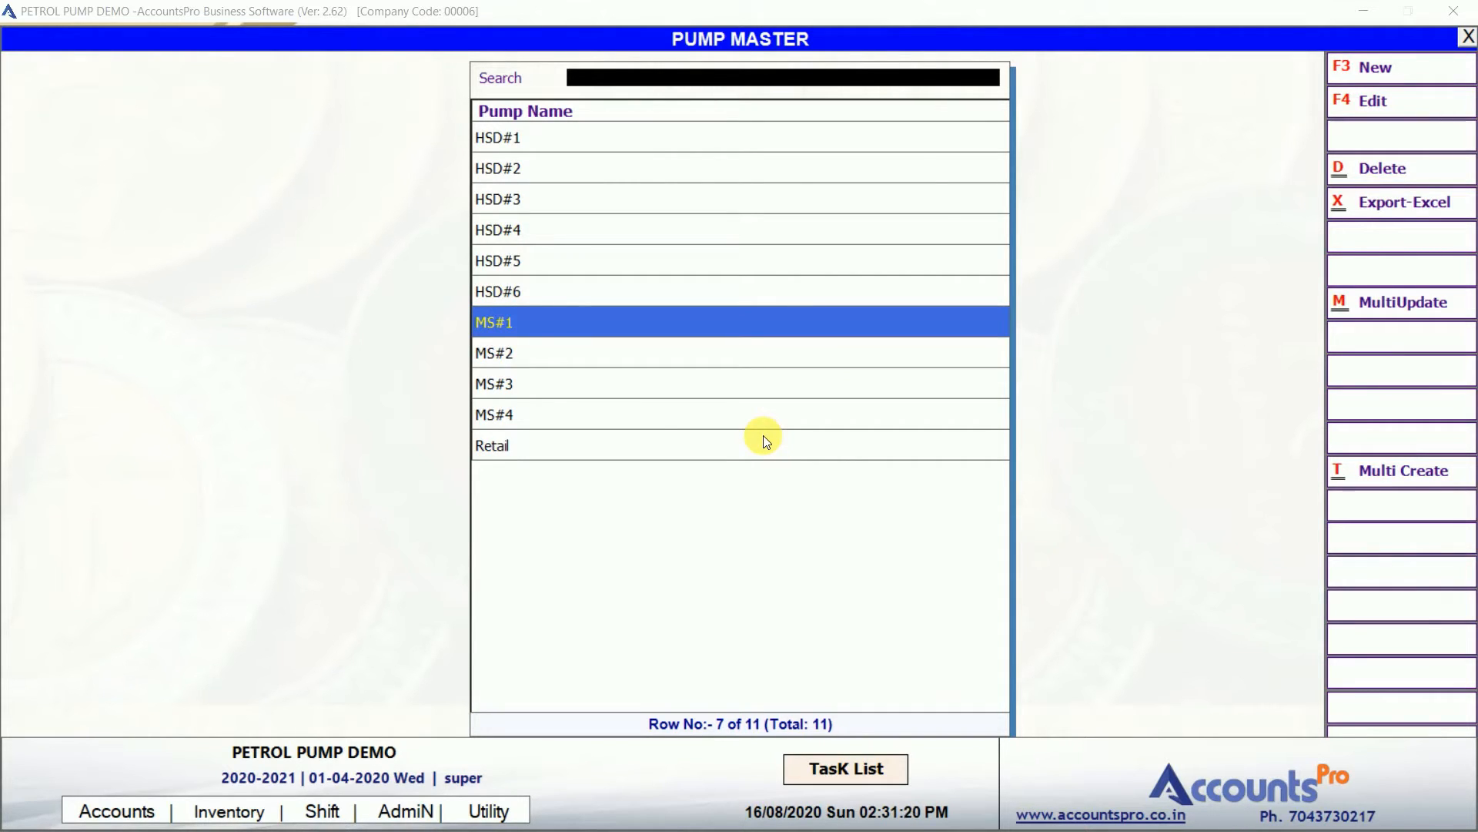
# Leave the Pump Master and review the DIESEL and PETROL entries in the Item Master.
pyautogui.press('Escape')
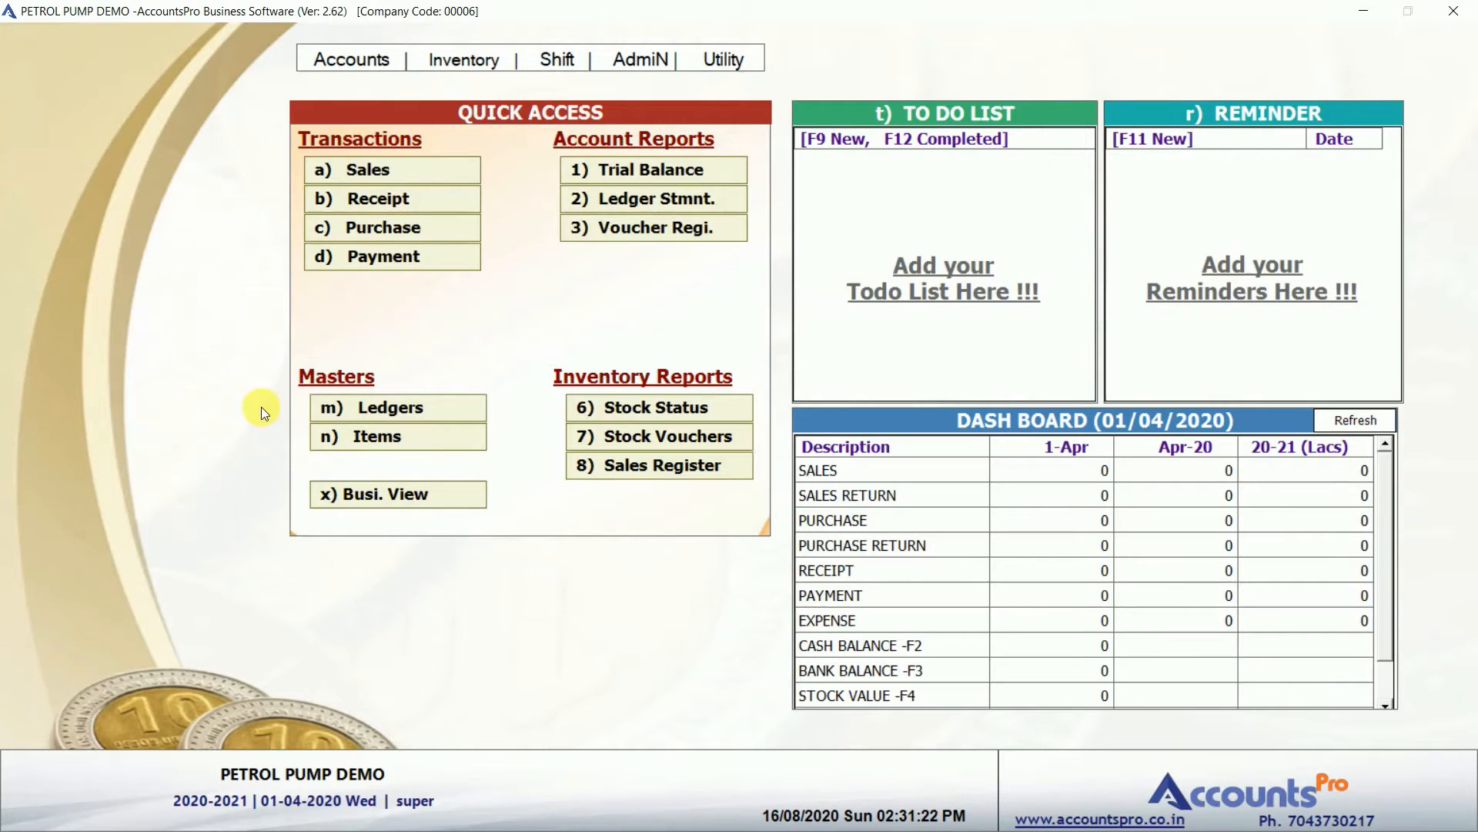
pyautogui.click(382, 436)
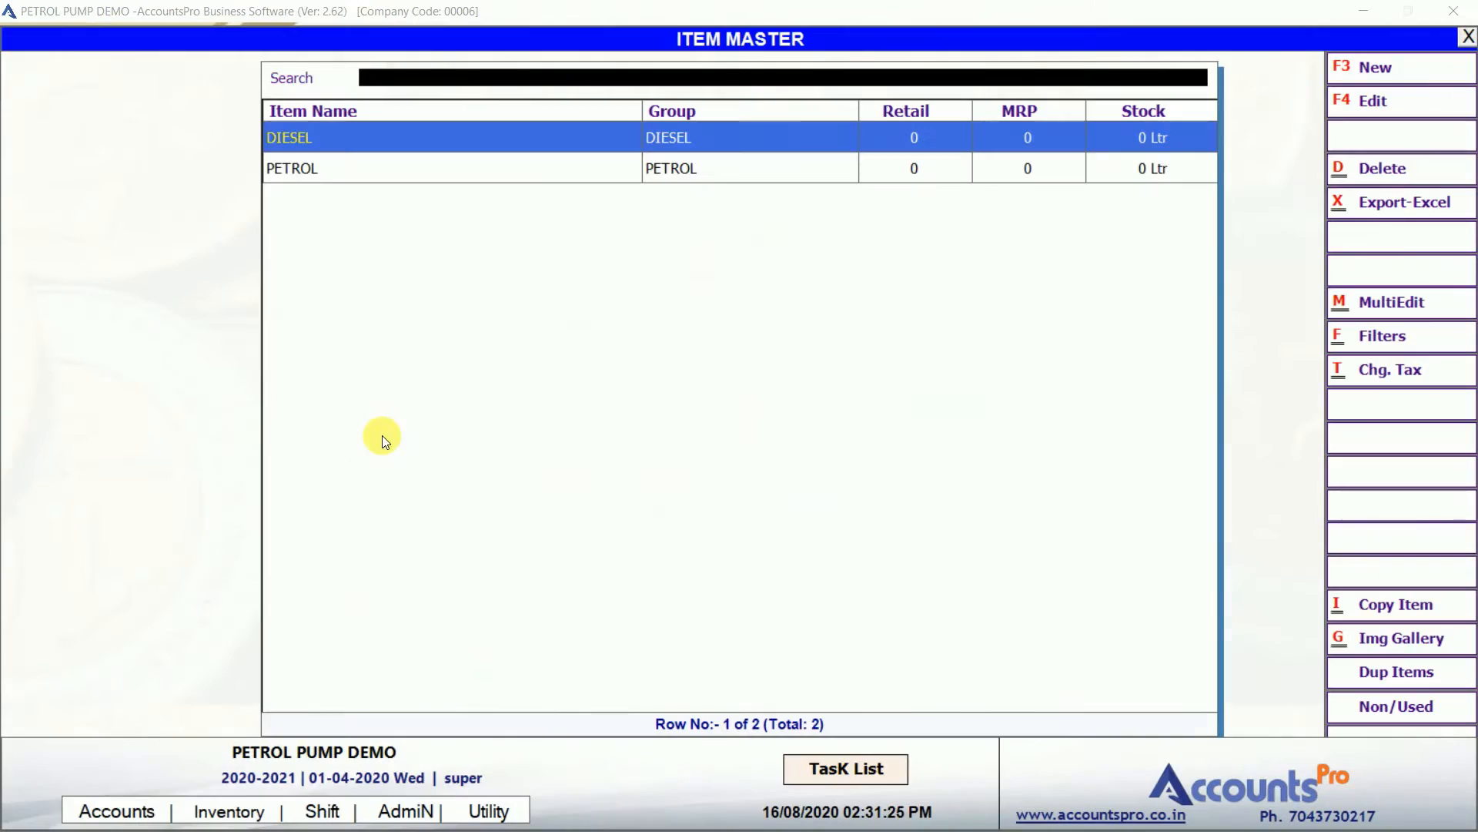
pyautogui.click(712, 138)
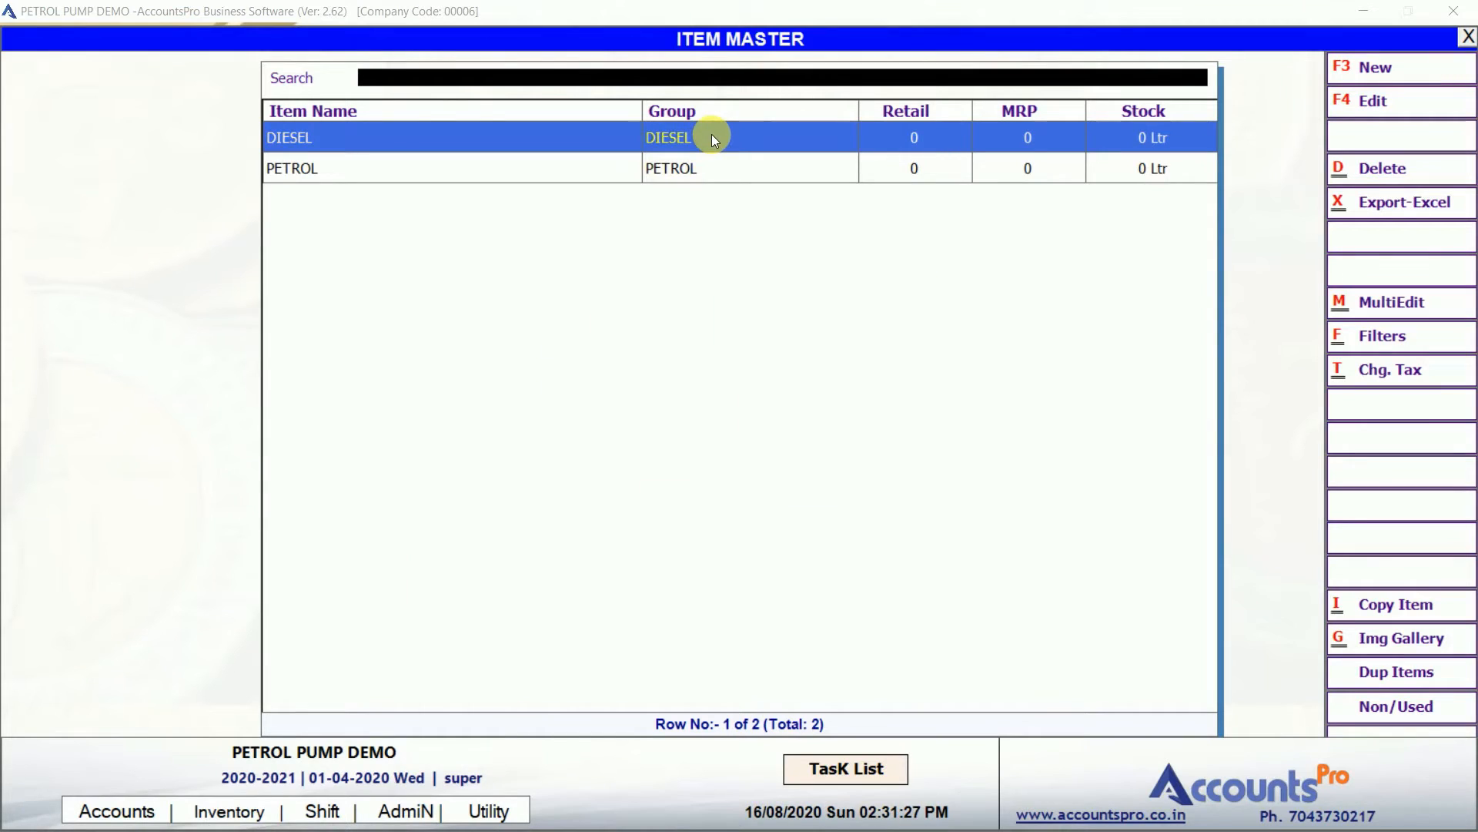
pyautogui.press('Down')
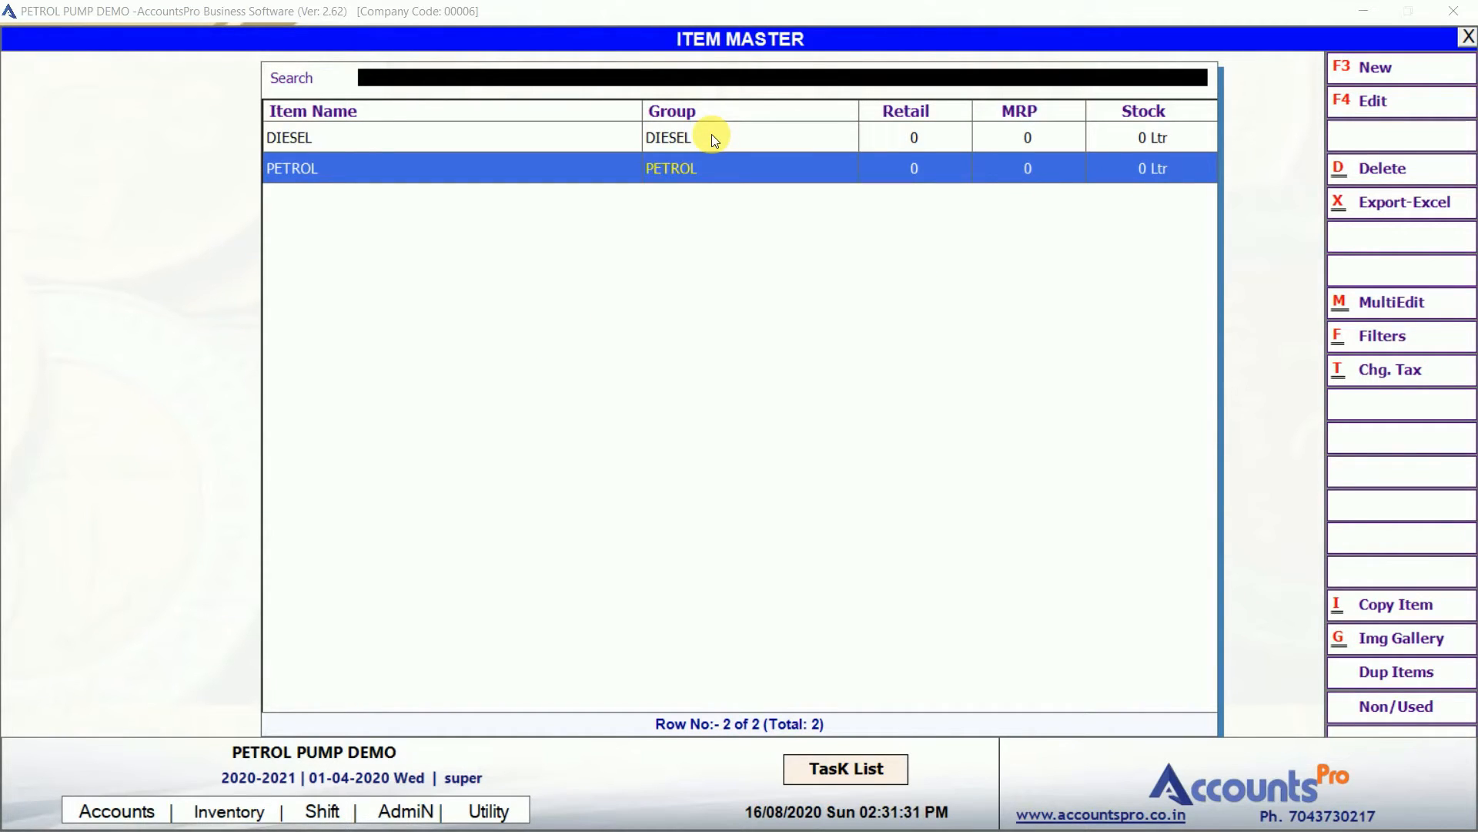
pyautogui.press('Up')
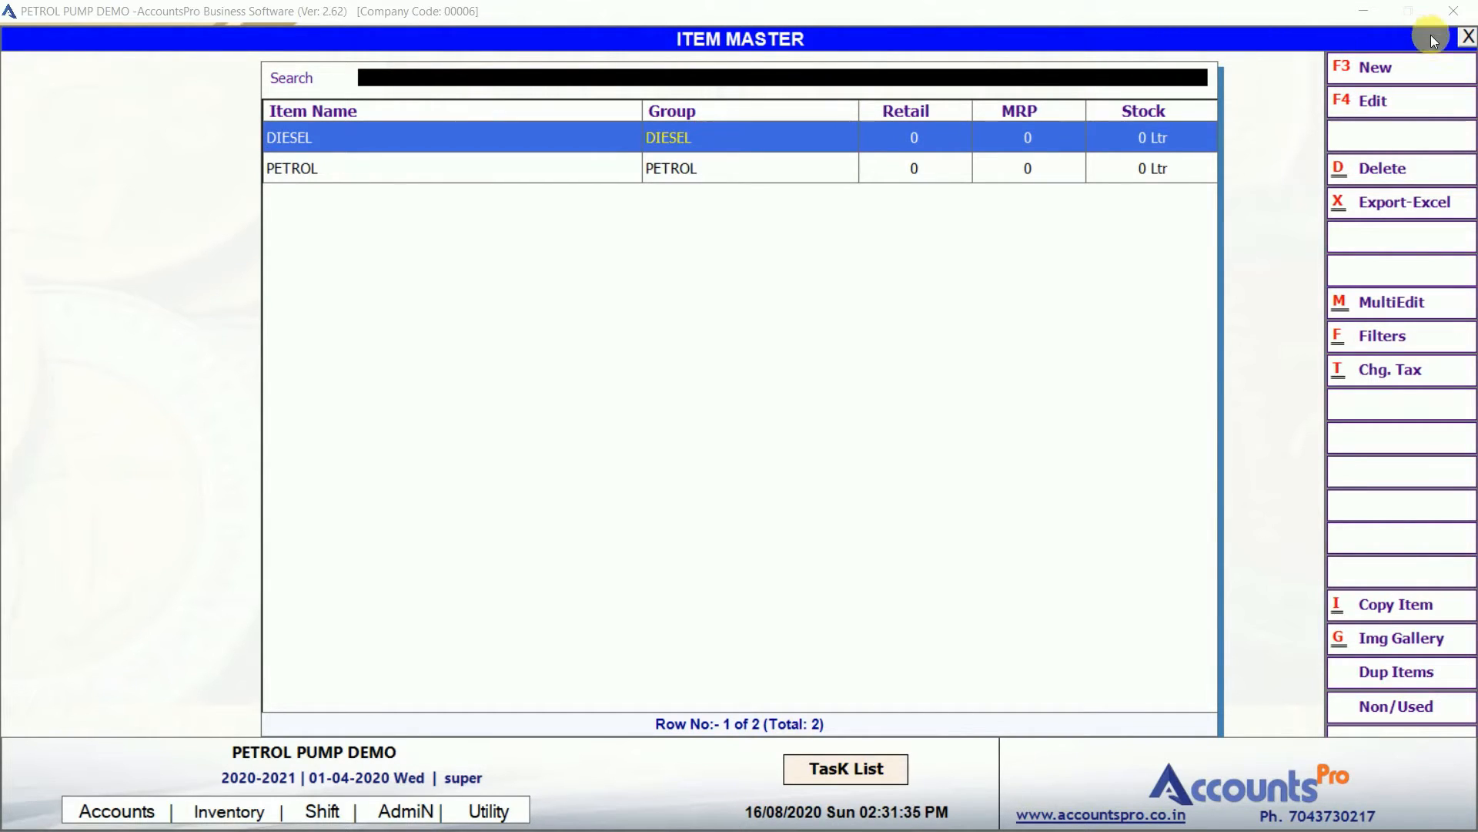
pyautogui.click(753, 165)
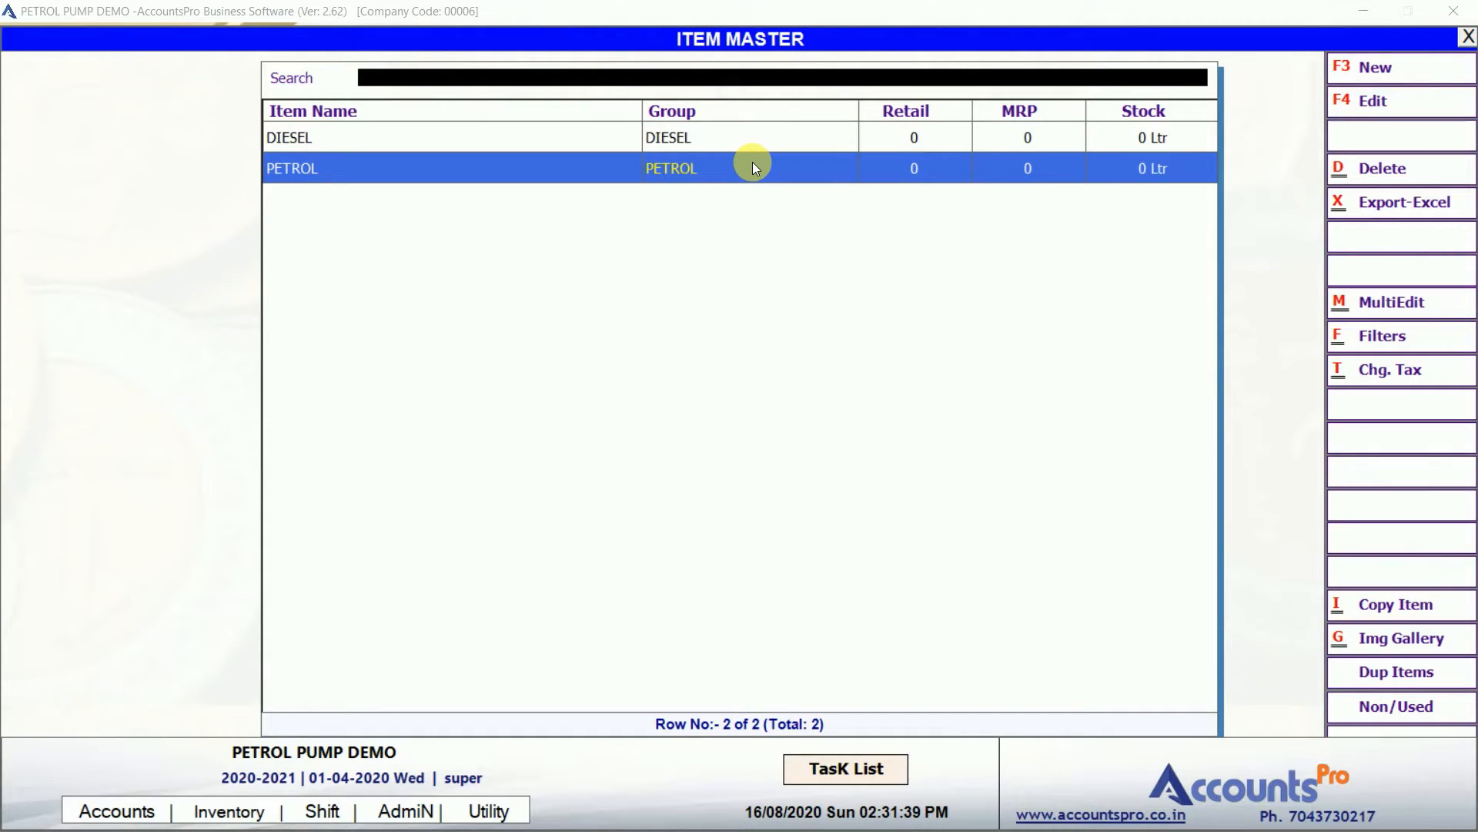
pyautogui.press('Up')
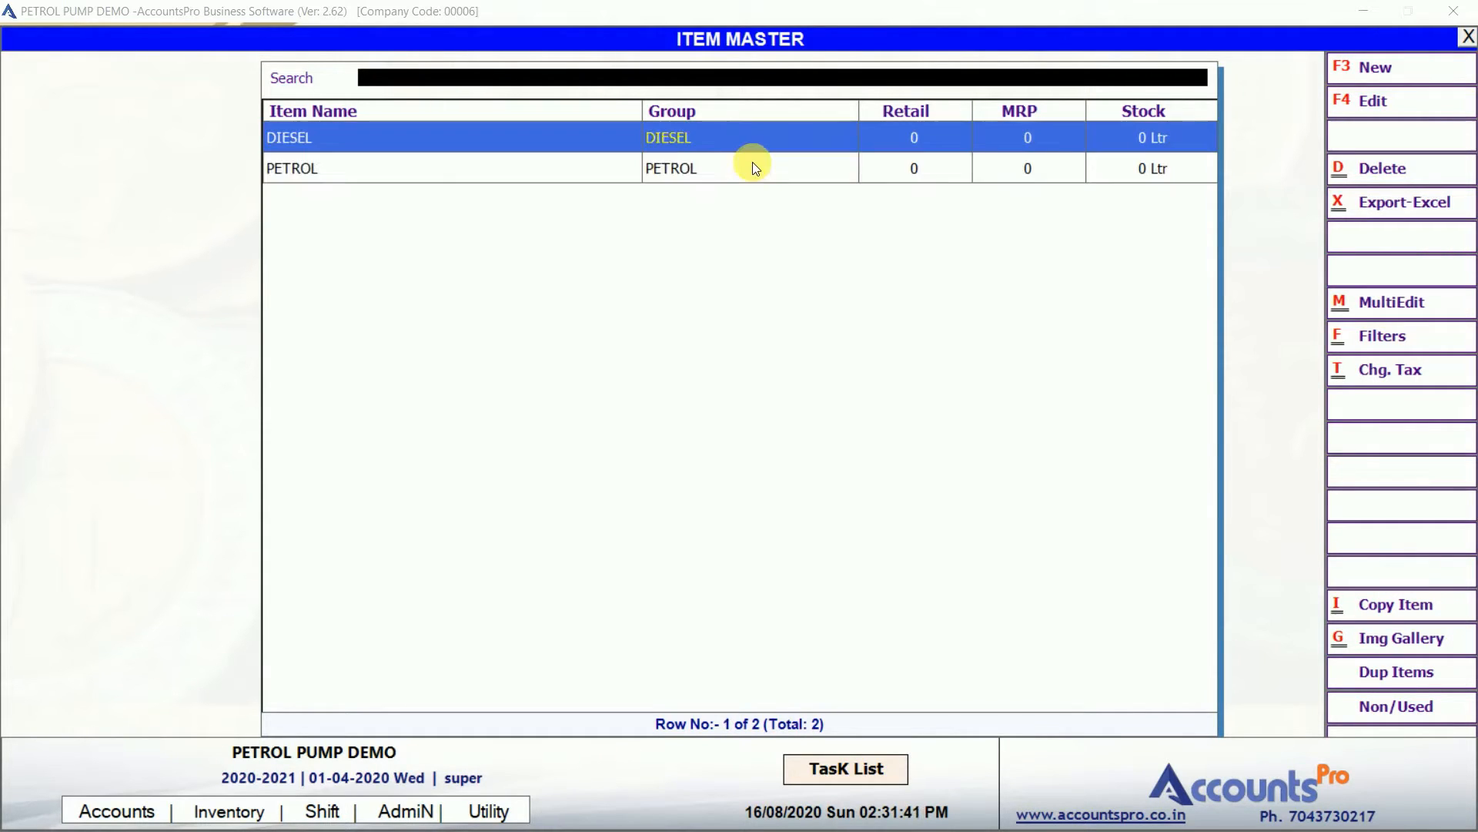
pyautogui.press('Down')
pyautogui.press('Up')
pyautogui.press('Down')
pyautogui.press('Up')
pyautogui.press('Down')
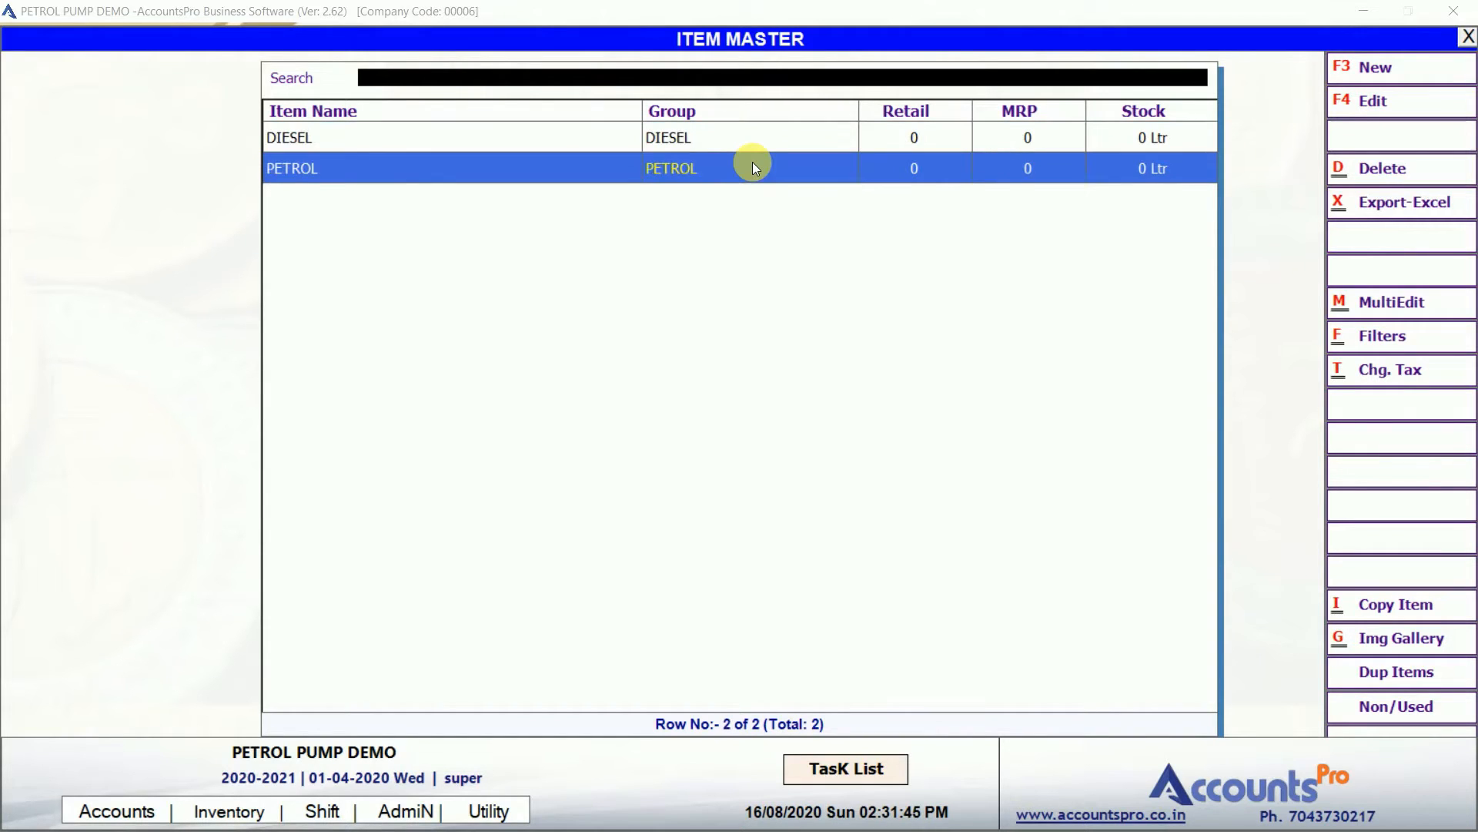
pyautogui.press('Up')
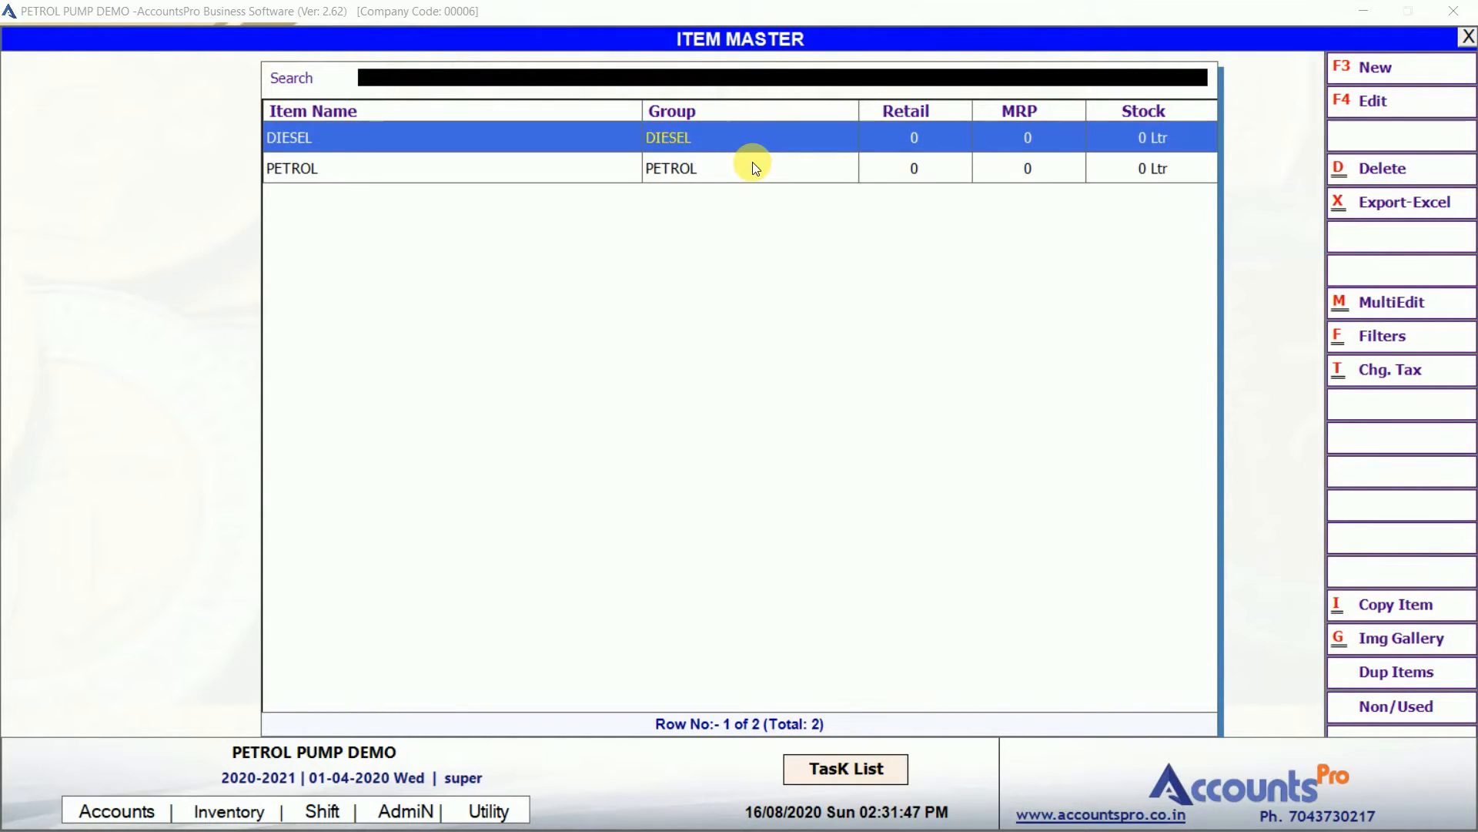
pyautogui.press('Down')
pyautogui.press('Up')
# Edit the DIESEL item and enter opening stock of 2000 Ltr at rate 55 per Ltr in DIESEL TANK #1.
pyautogui.press('F4')
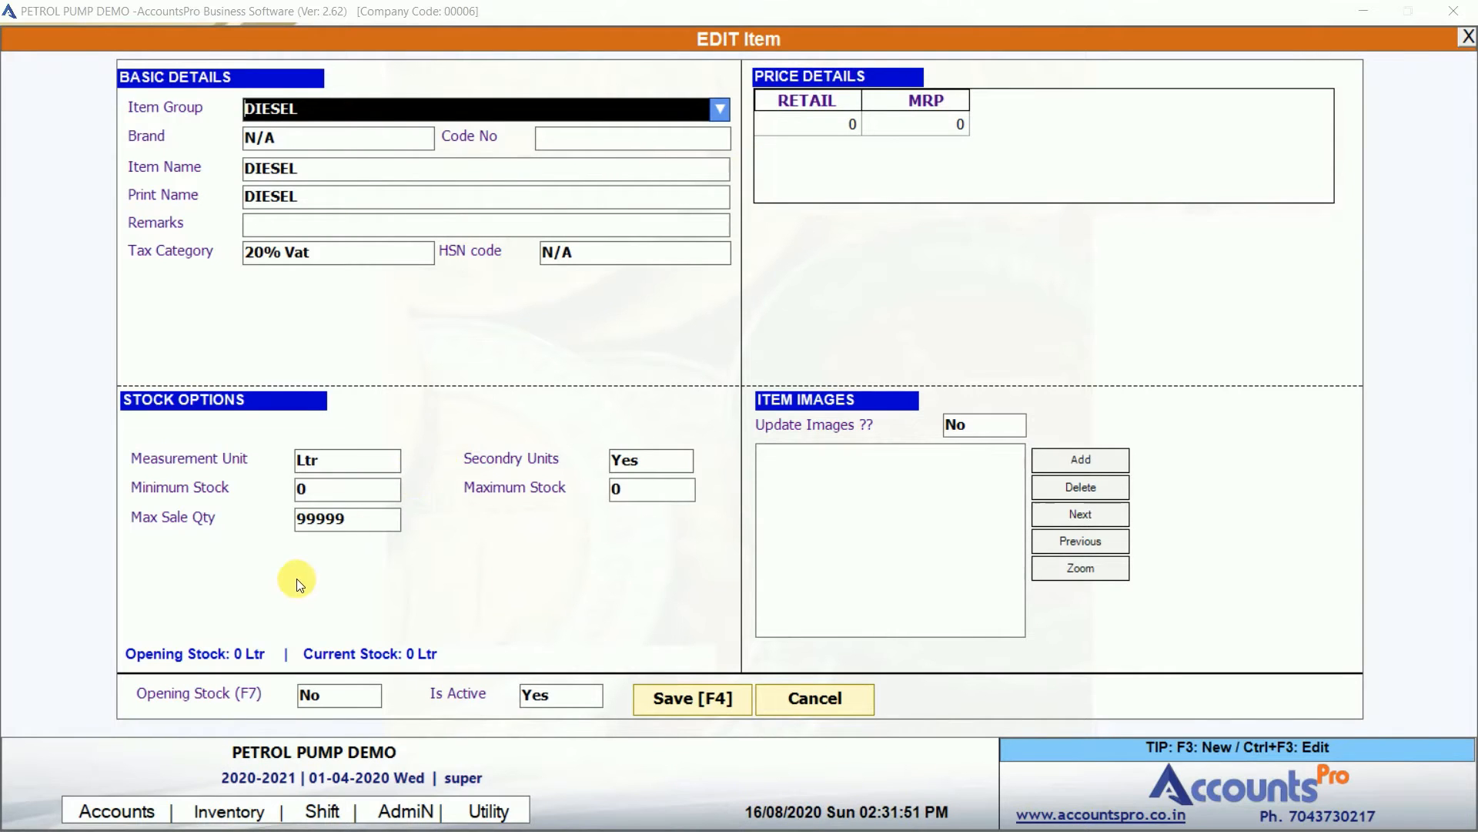
pyautogui.click(244, 701)
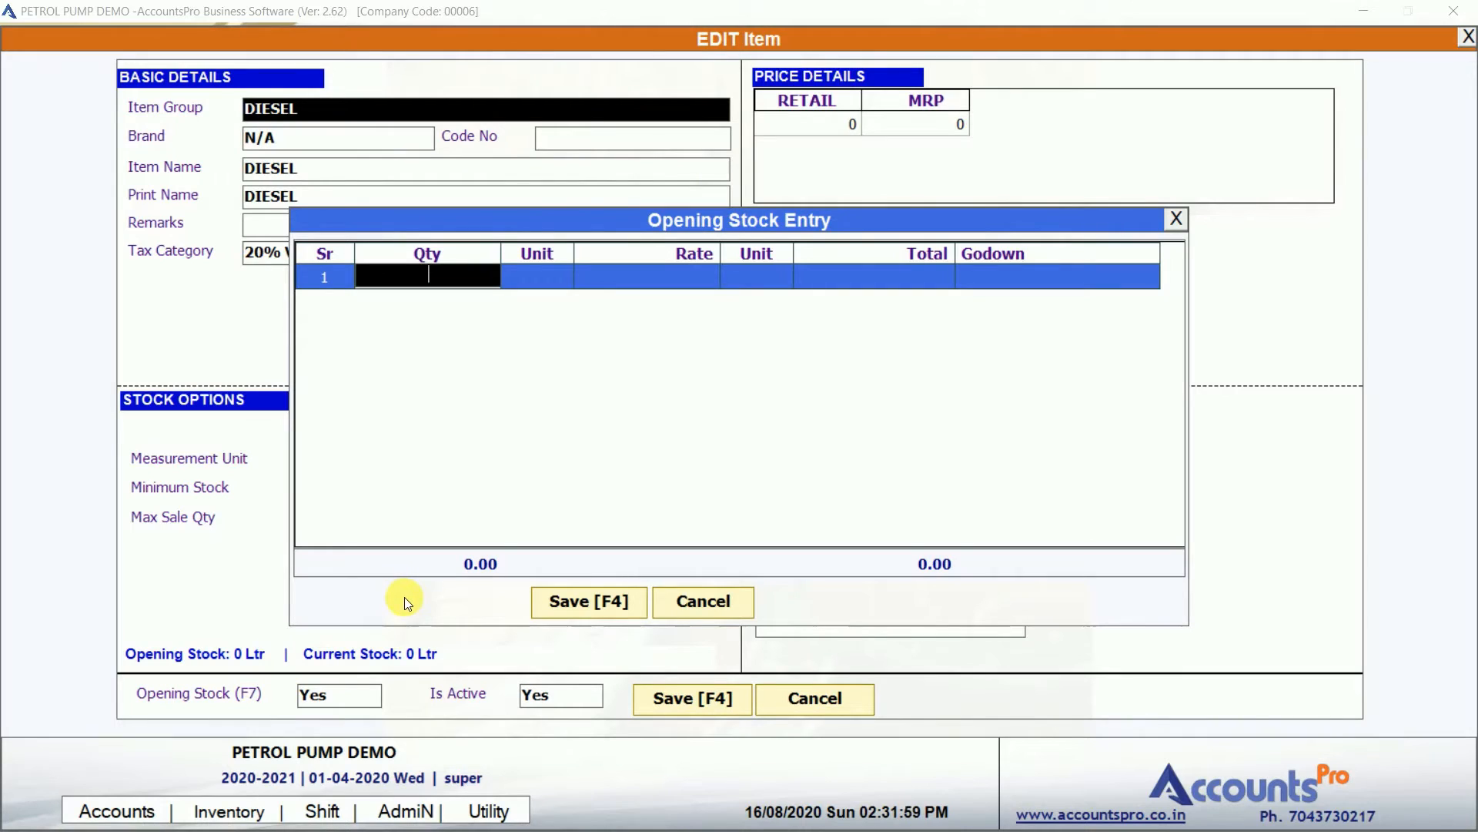
pyautogui.write('2000')
pyautogui.press('Return')
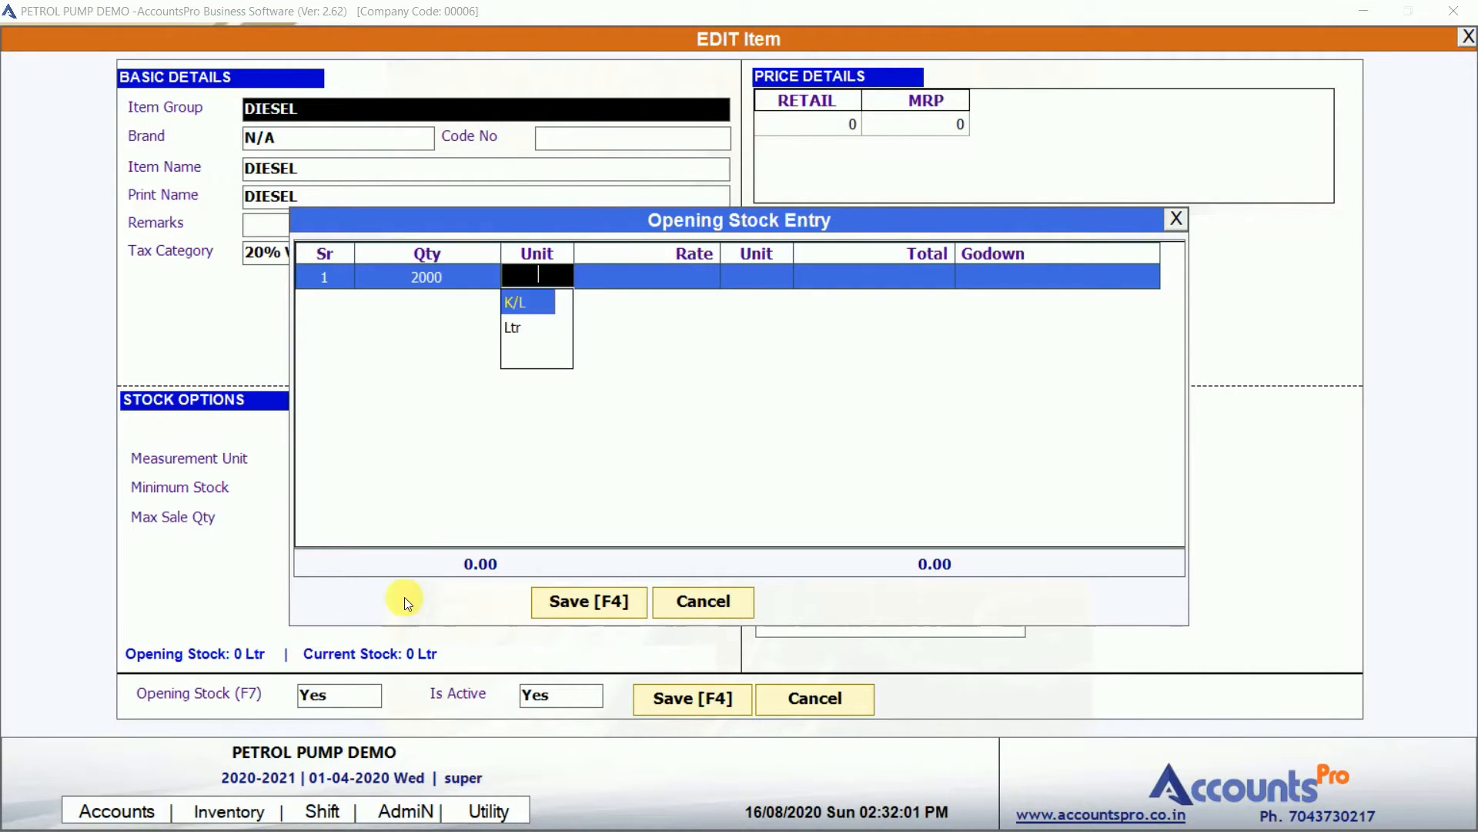
pyautogui.press('Down')
pyautogui.press('Return')
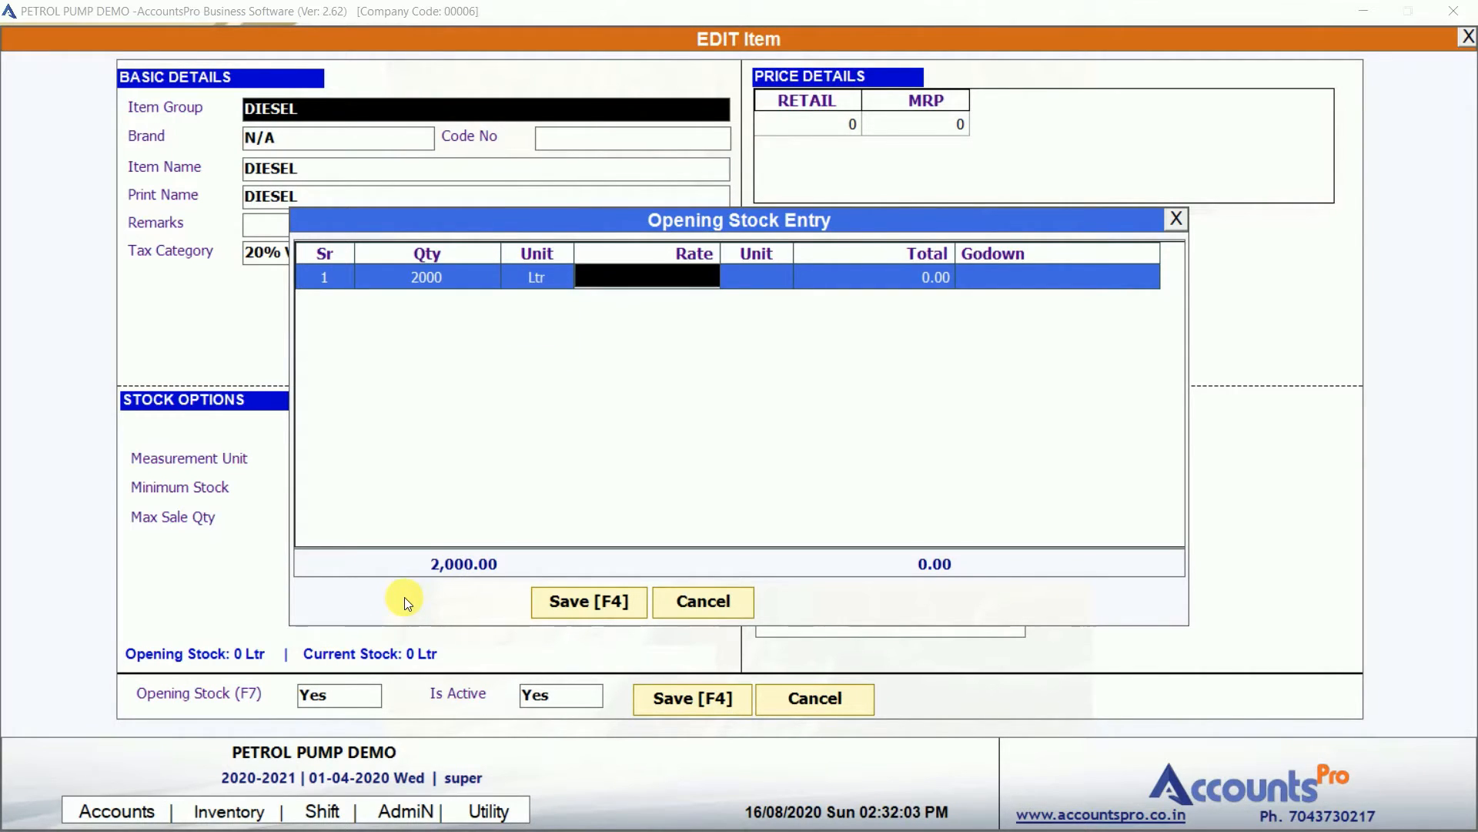
pyautogui.write('55')
pyautogui.press('Return')
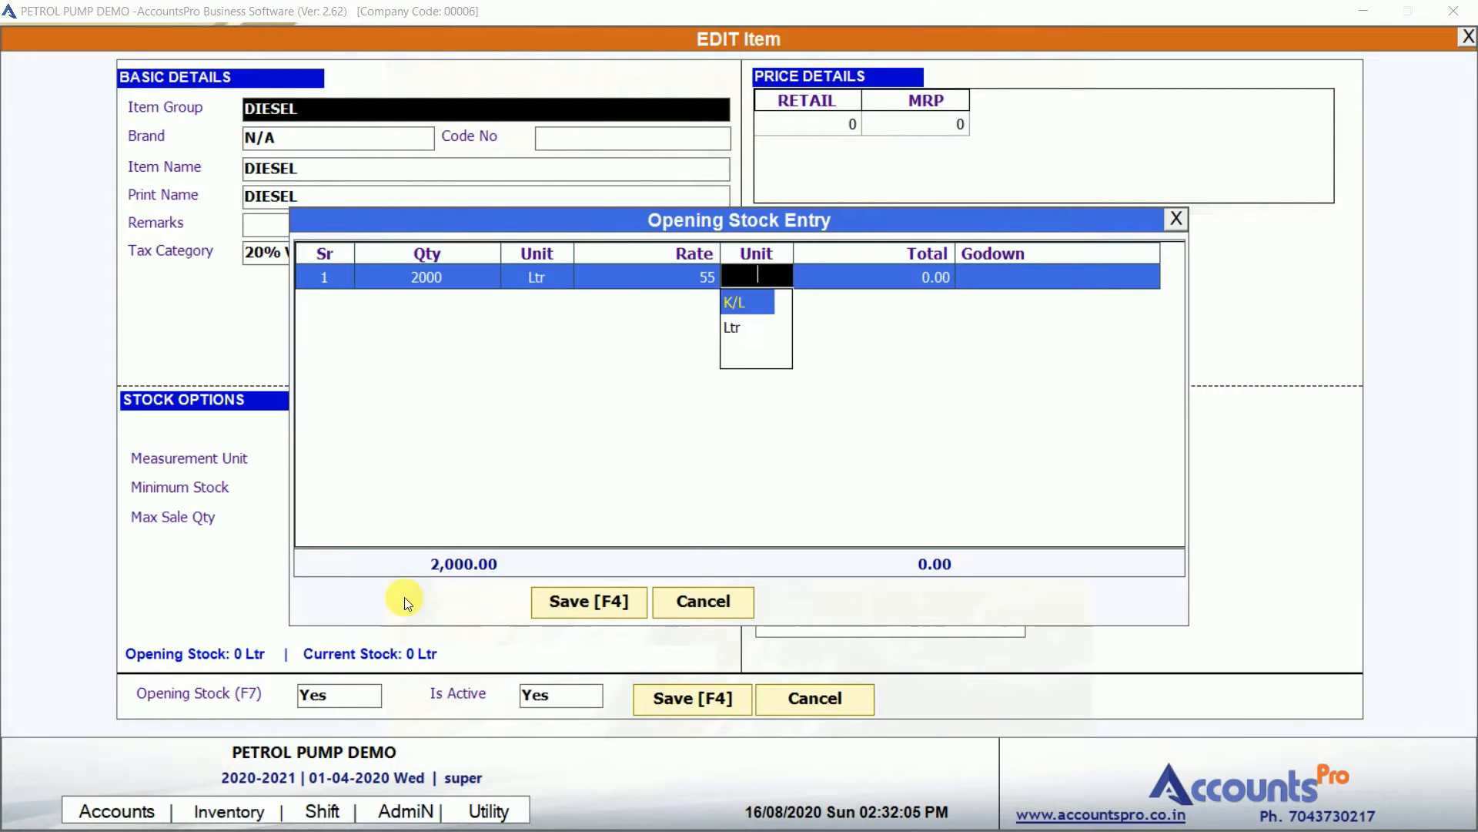
pyautogui.press('Down')
pyautogui.press('Return')
pyautogui.write('d')
pyautogui.press('Return')
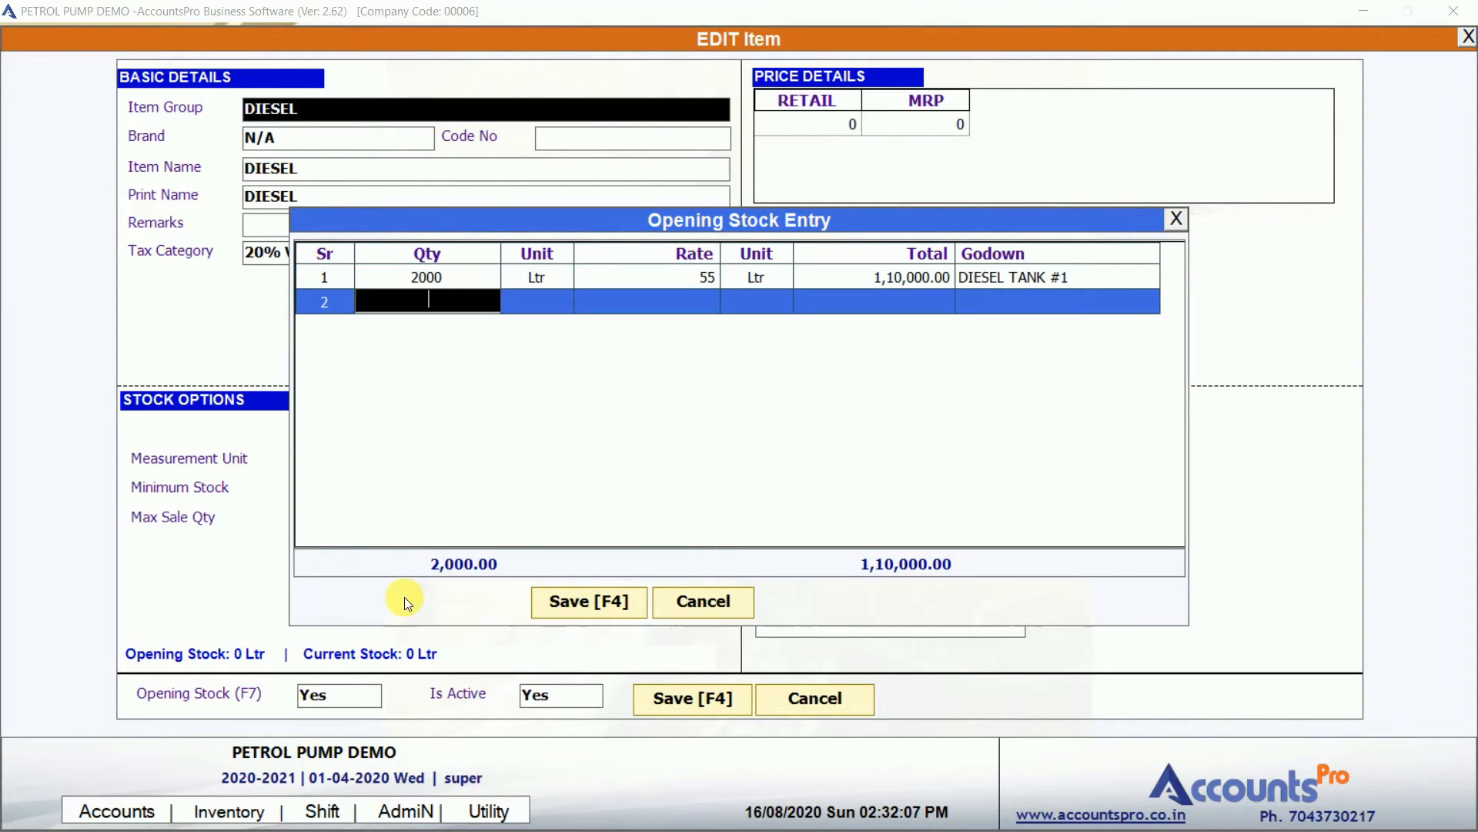
# Add a second opening stock line of 1000 Ltr at rate 55 per Ltr in DIESEL TANK #2 and save the DIESEL item.
pyautogui.write('1000')
pyautogui.press('Return')
pyautogui.press('Down')
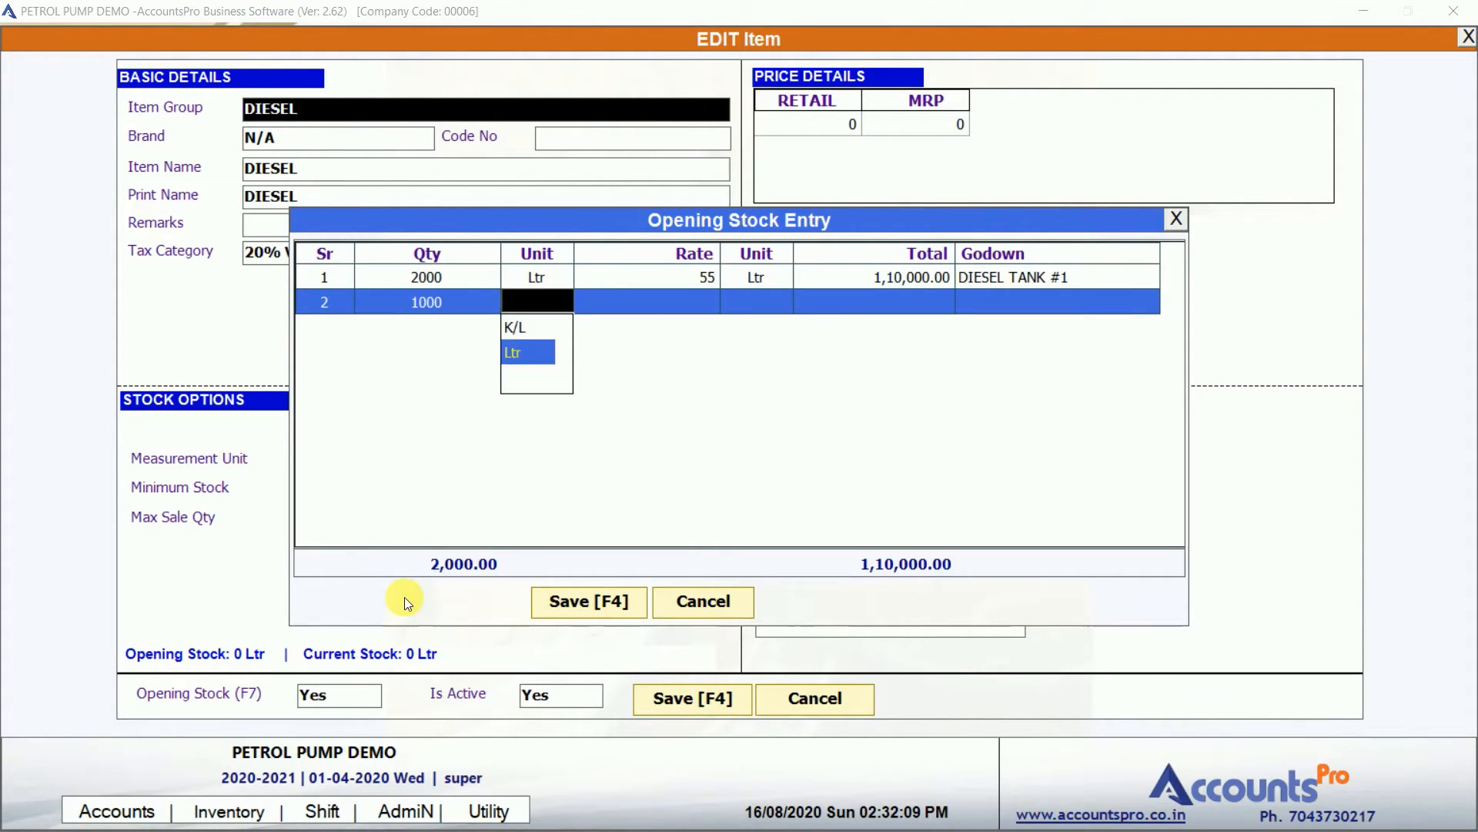
pyautogui.press('Return')
pyautogui.write('55')
pyautogui.press('Return')
pyautogui.press('Down')
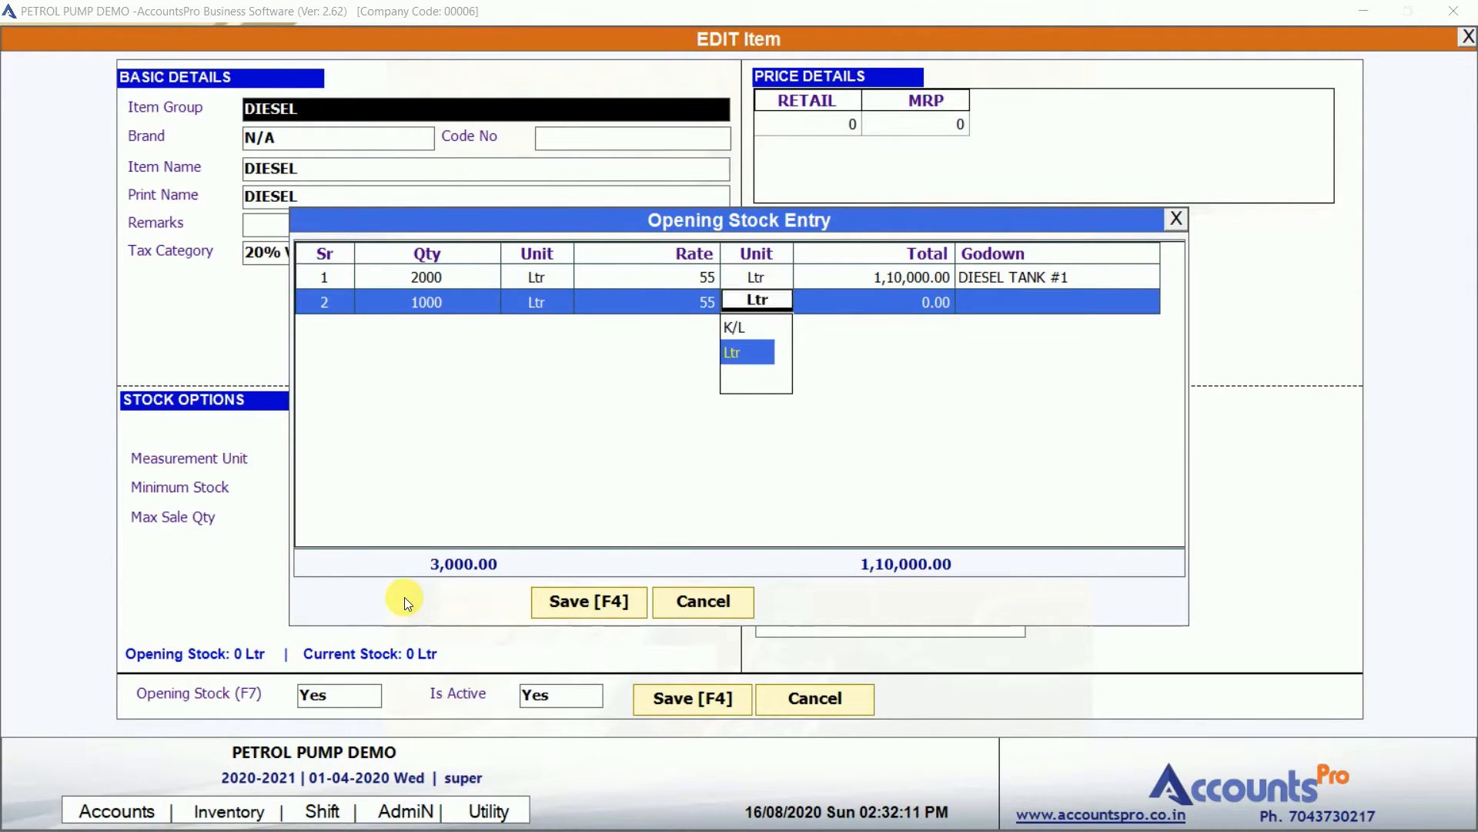
pyautogui.press('Return')
pyautogui.press('Down')
pyautogui.press('Return')
pyautogui.press('F4')
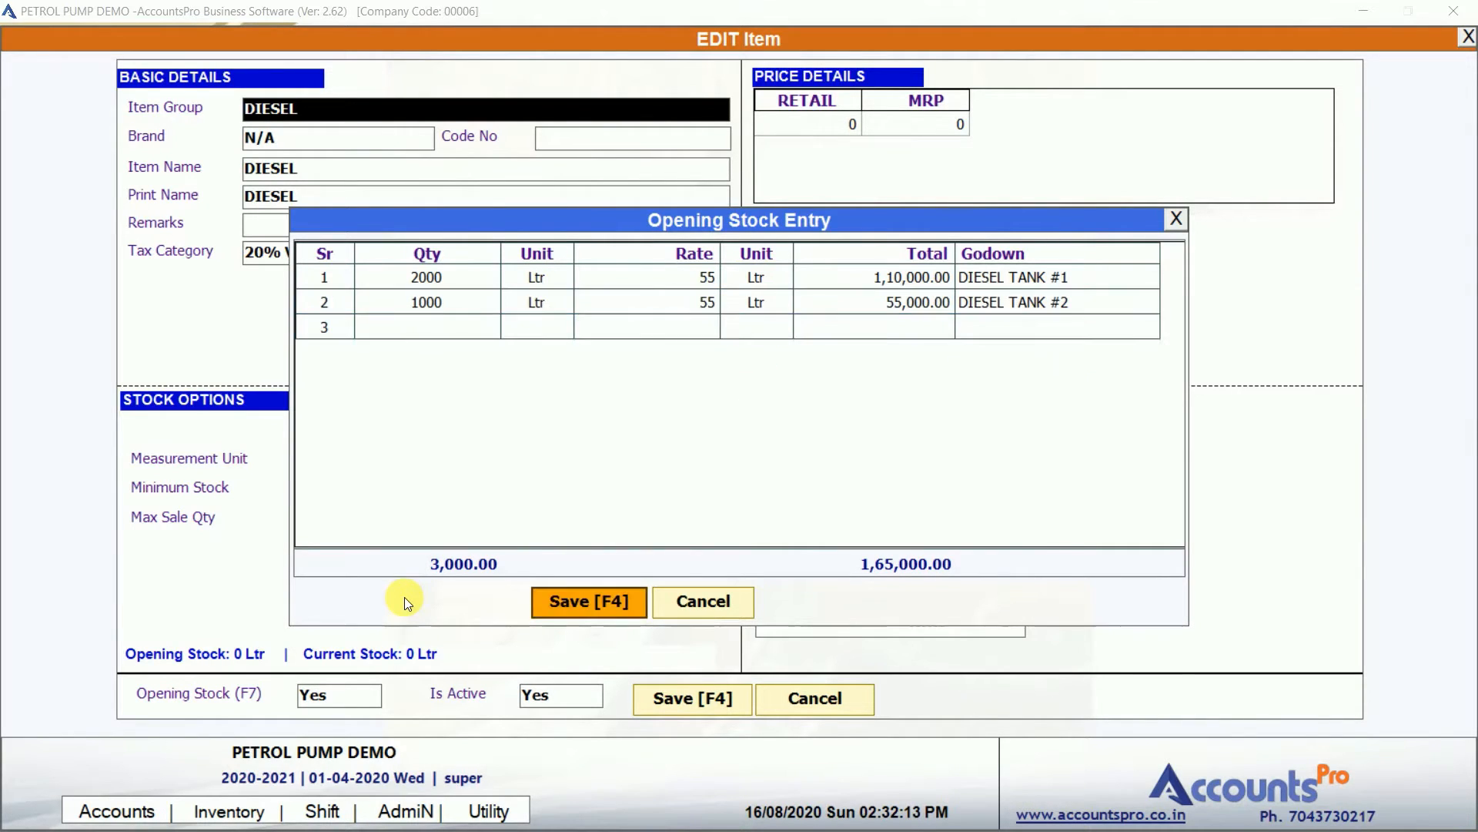
pyautogui.press('F4')
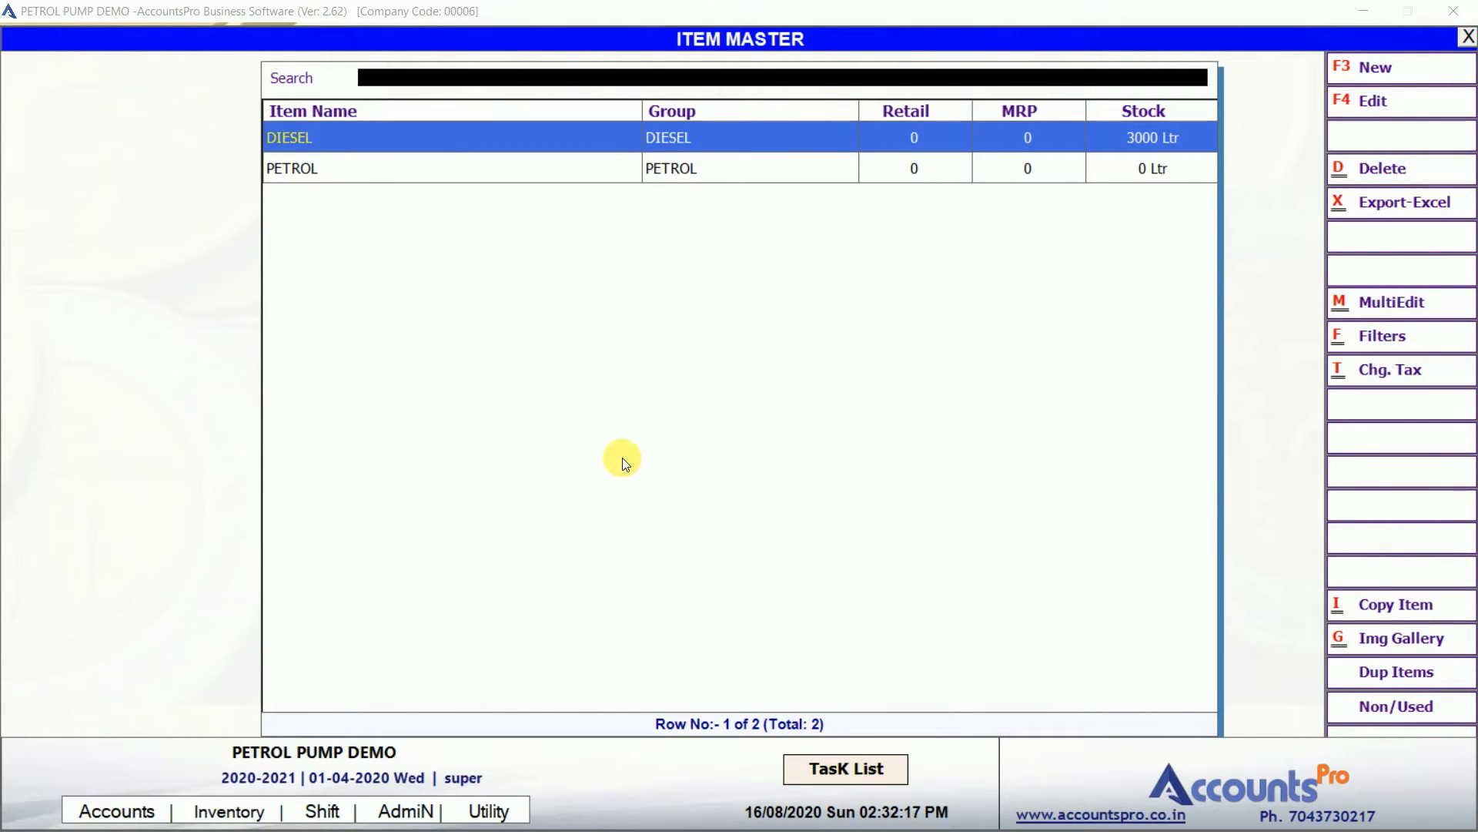
# Edit the PETROL item and enter an opening stock quantity of 2500 Ltr.
pyautogui.press('Down')
pyautogui.press('F4')
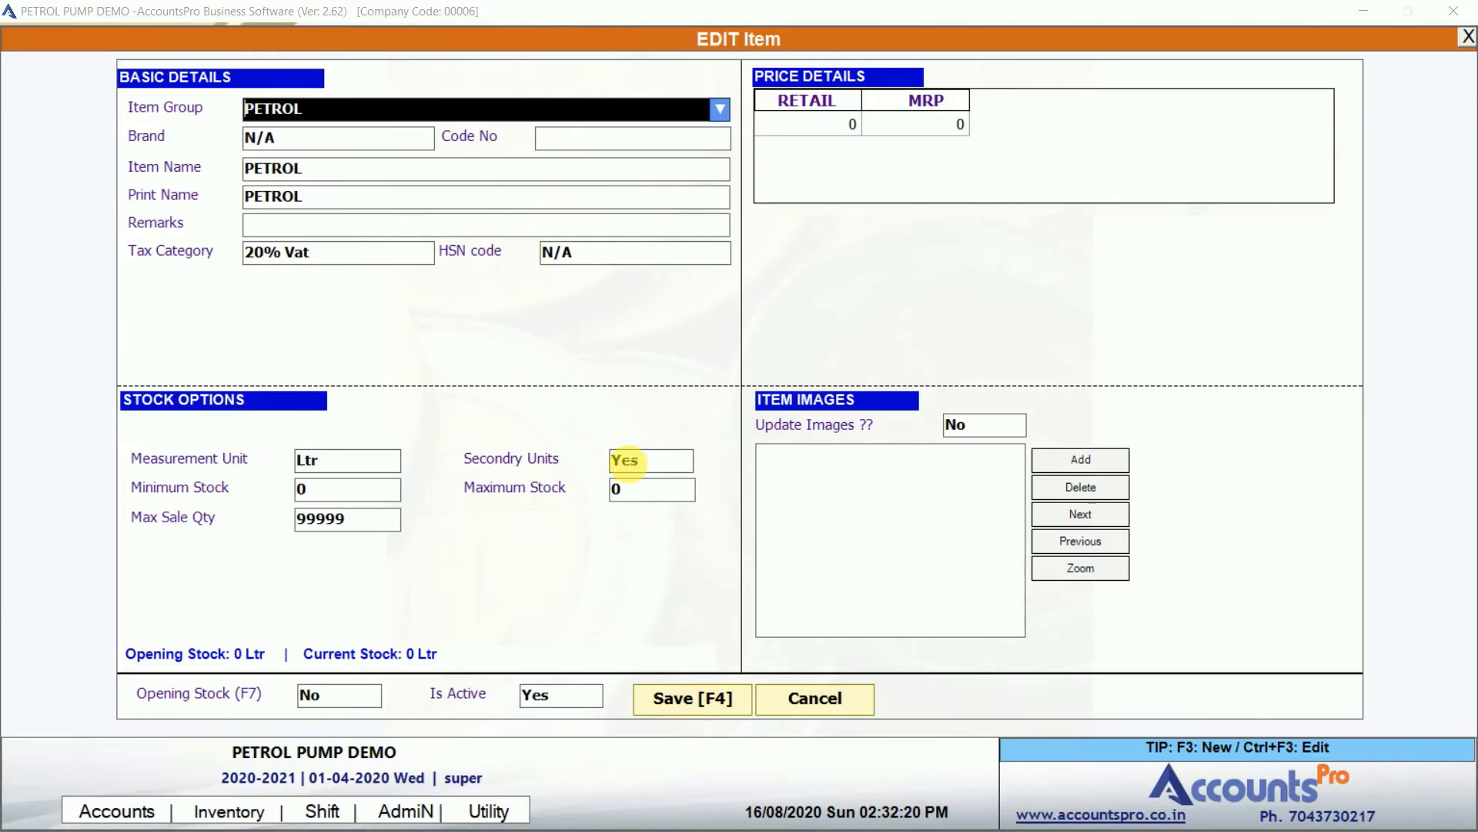
pyautogui.press('F7')
pyautogui.write('2500')
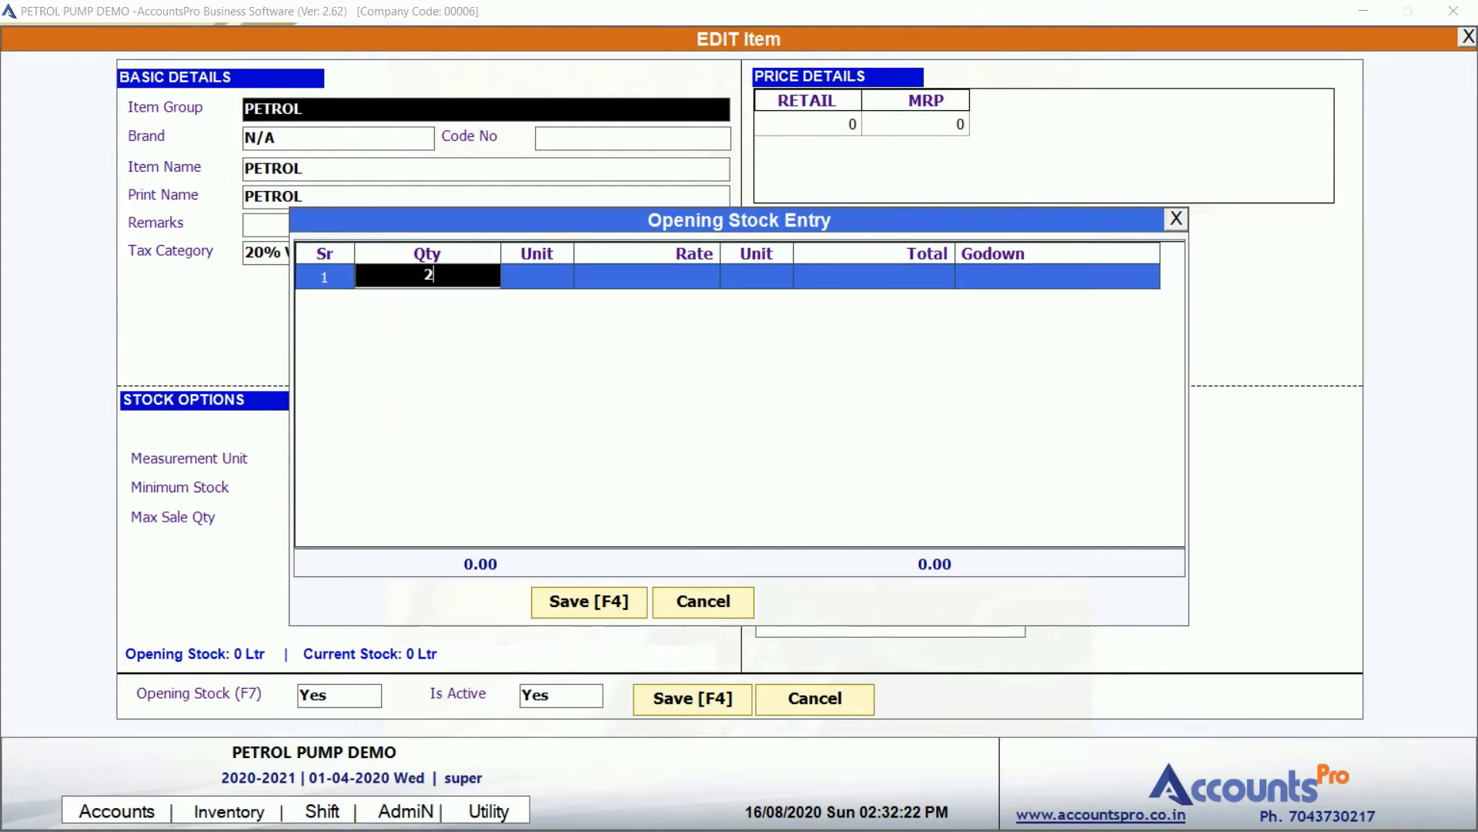
pyautogui.press('Return')
pyautogui.press('Down')
pyautogui.press('Return')
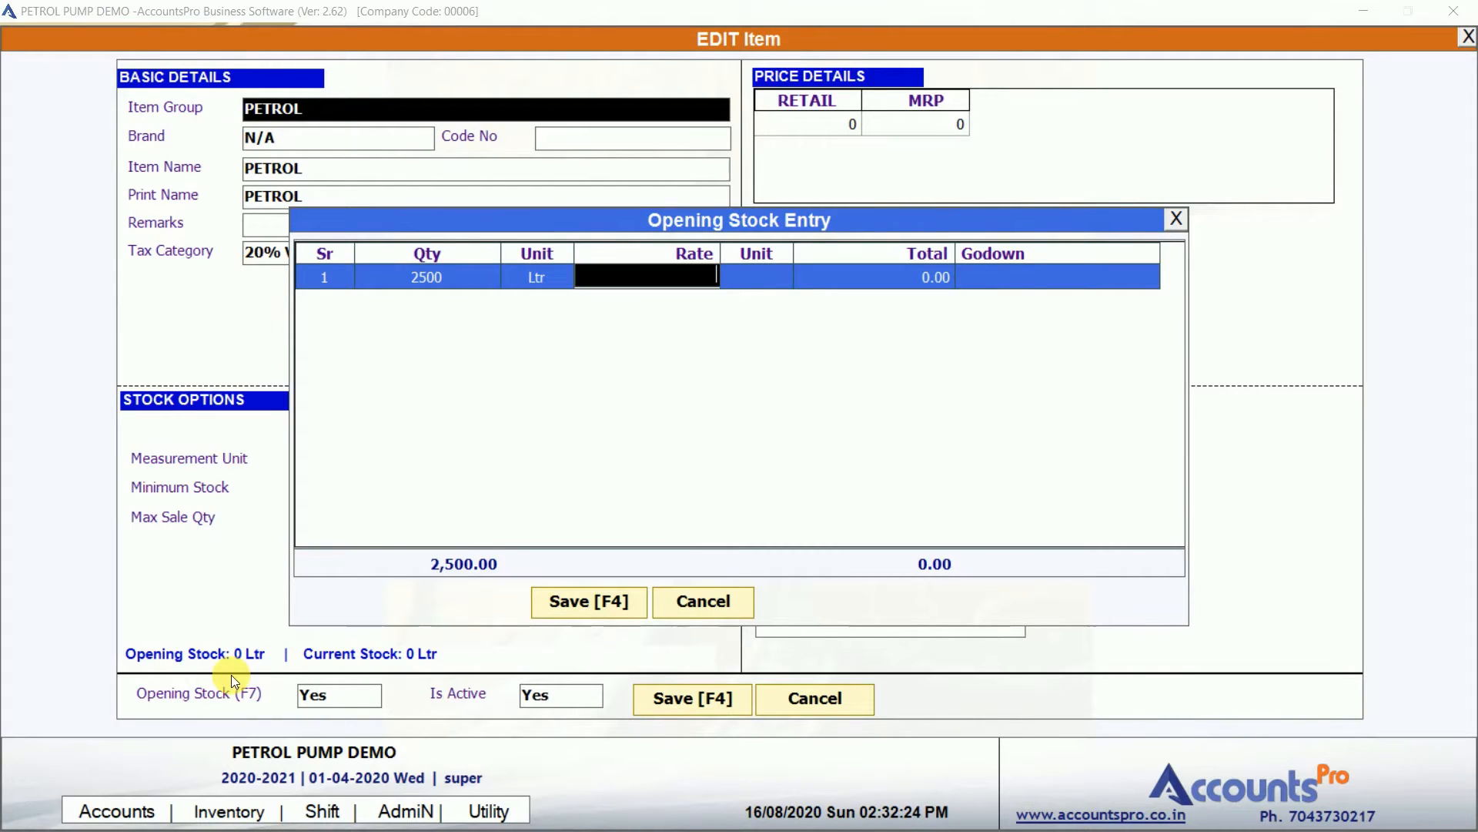
# Set the petrol opening stock rate to 51 per Ltr, choose its godown, and save the stock entry and item.
pyautogui.write('51')
pyautogui.press('Return')
pyautogui.press('Down')
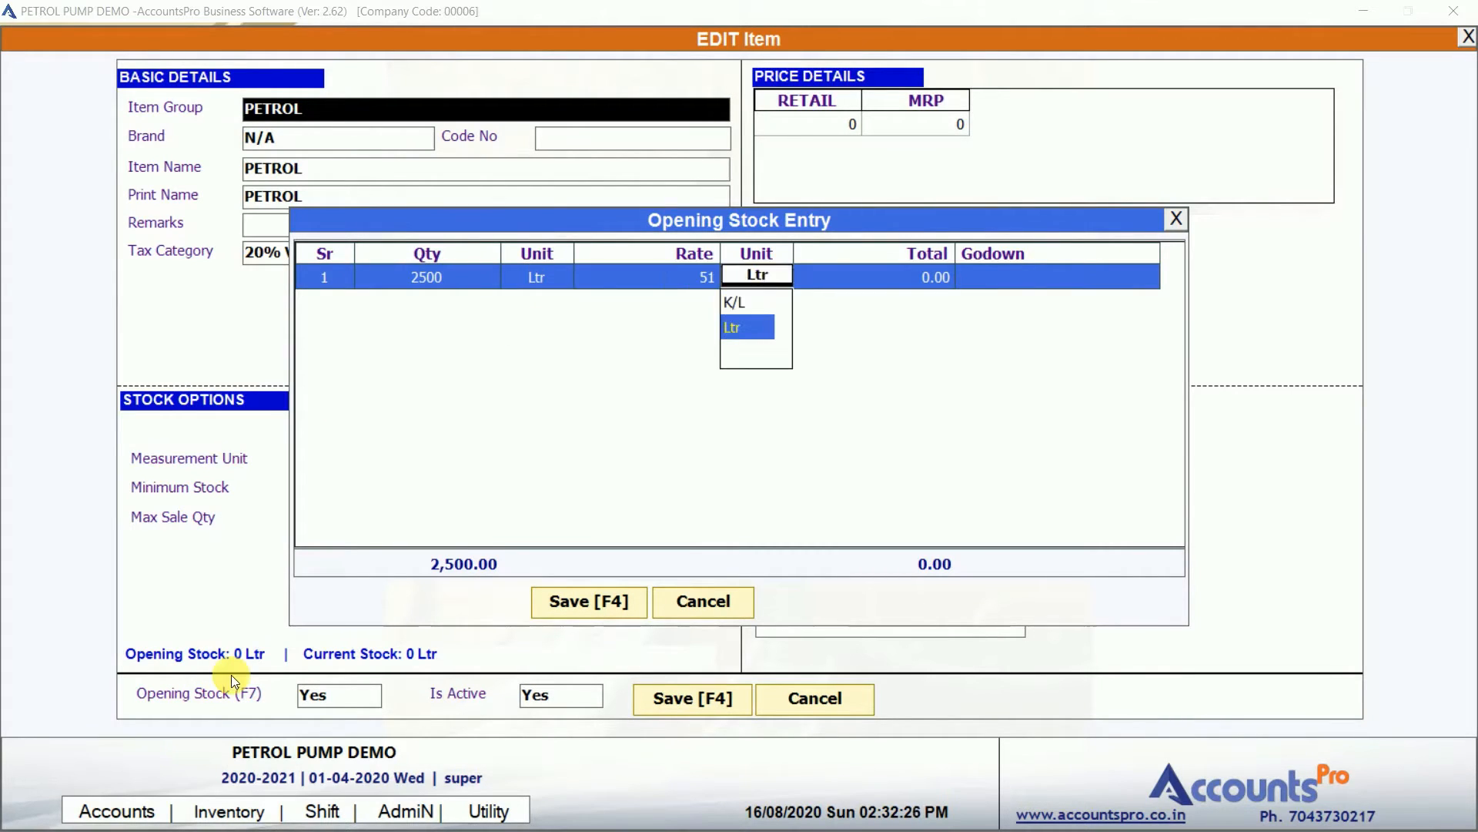
pyautogui.press('Return')
pyautogui.press('Down')
pyautogui.press('Down')
pyautogui.press('Return')
pyautogui.press('F4')
pyautogui.press('F4')
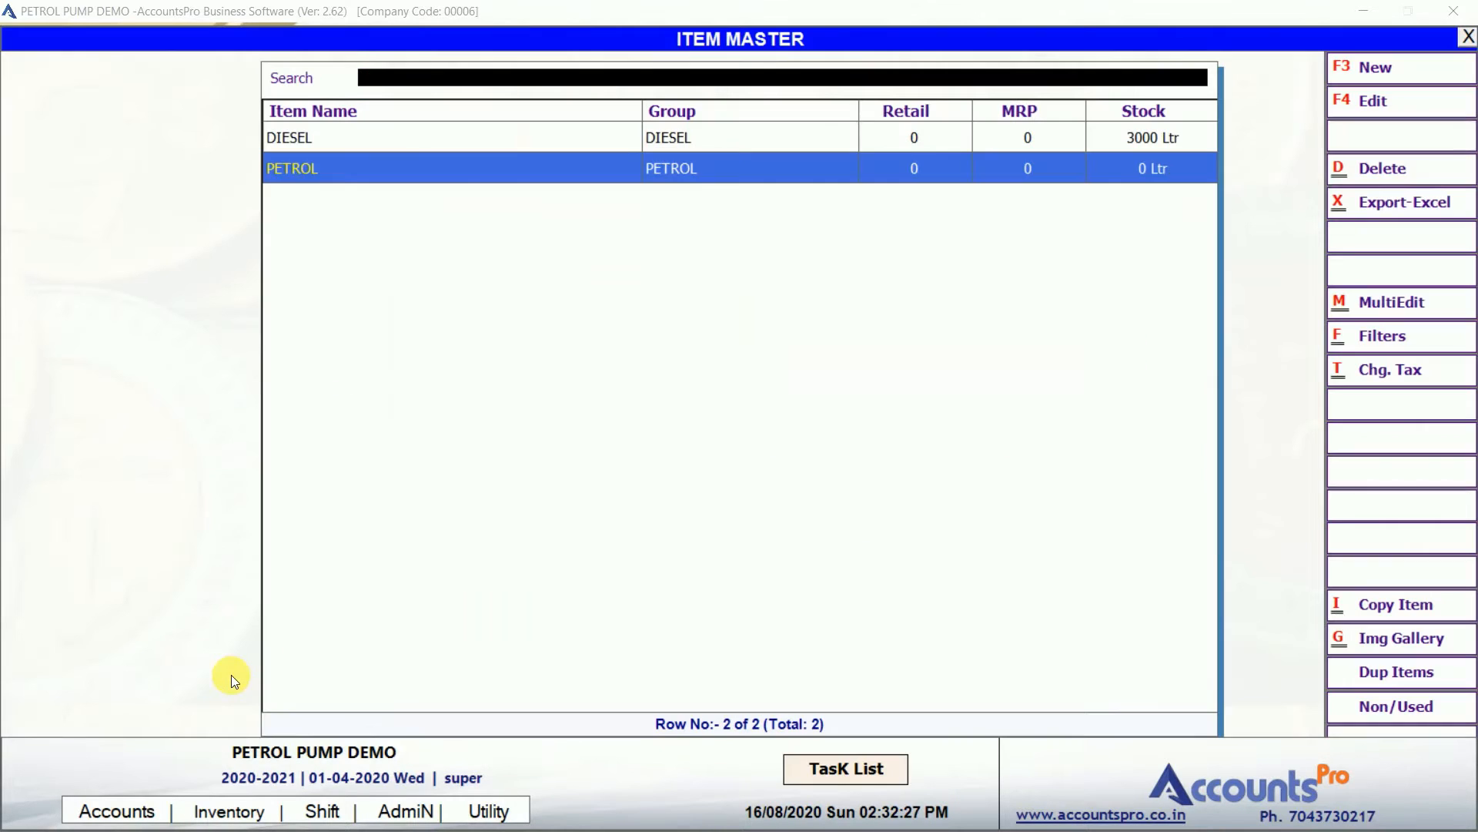
# Leave the Item Master and review the item and tank stock of DIESEL and PETROL in the Stock Status report.
pyautogui.press('Up')
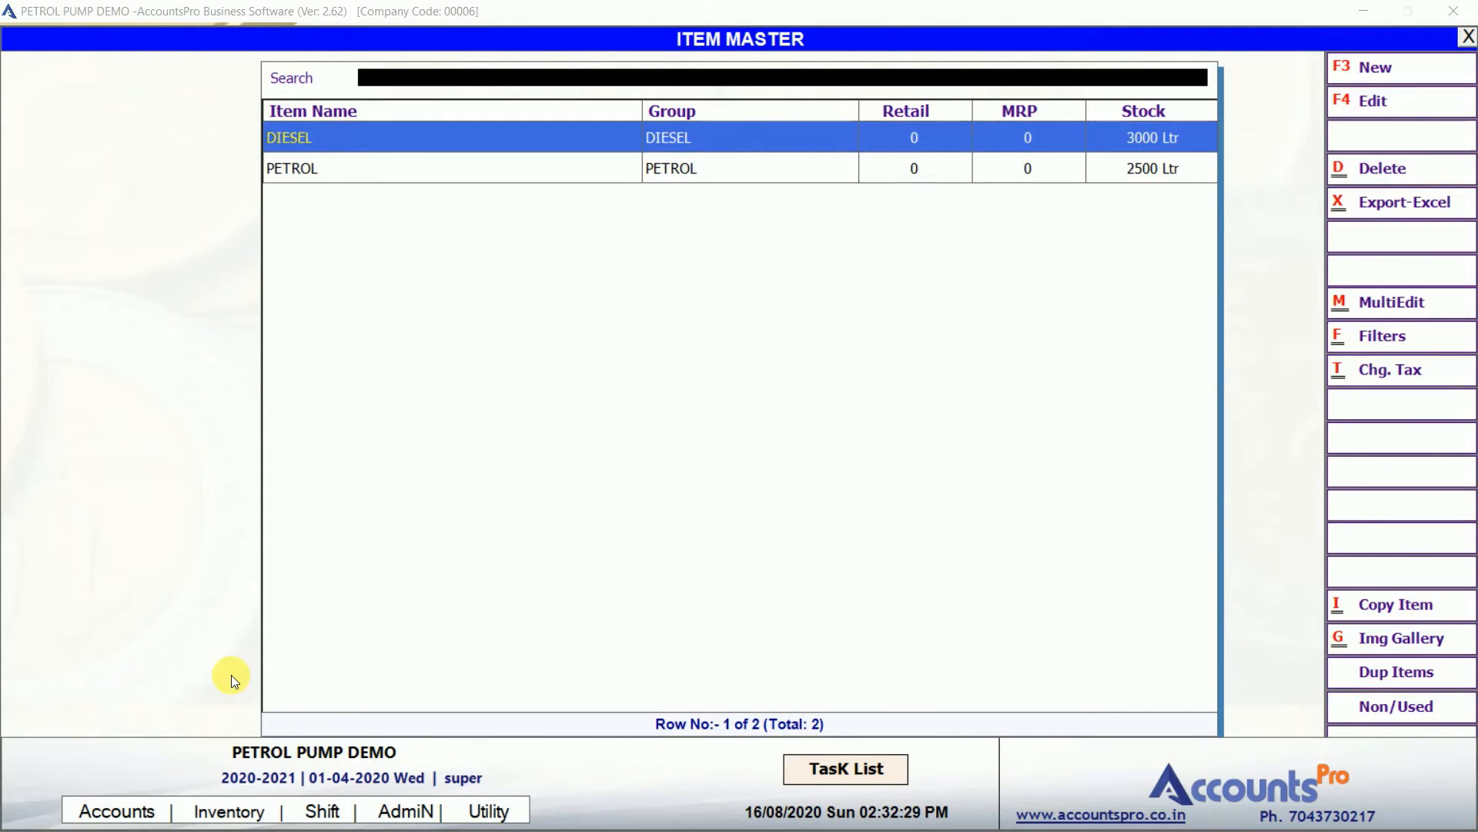
pyautogui.press('Escape')
pyautogui.press('Return')
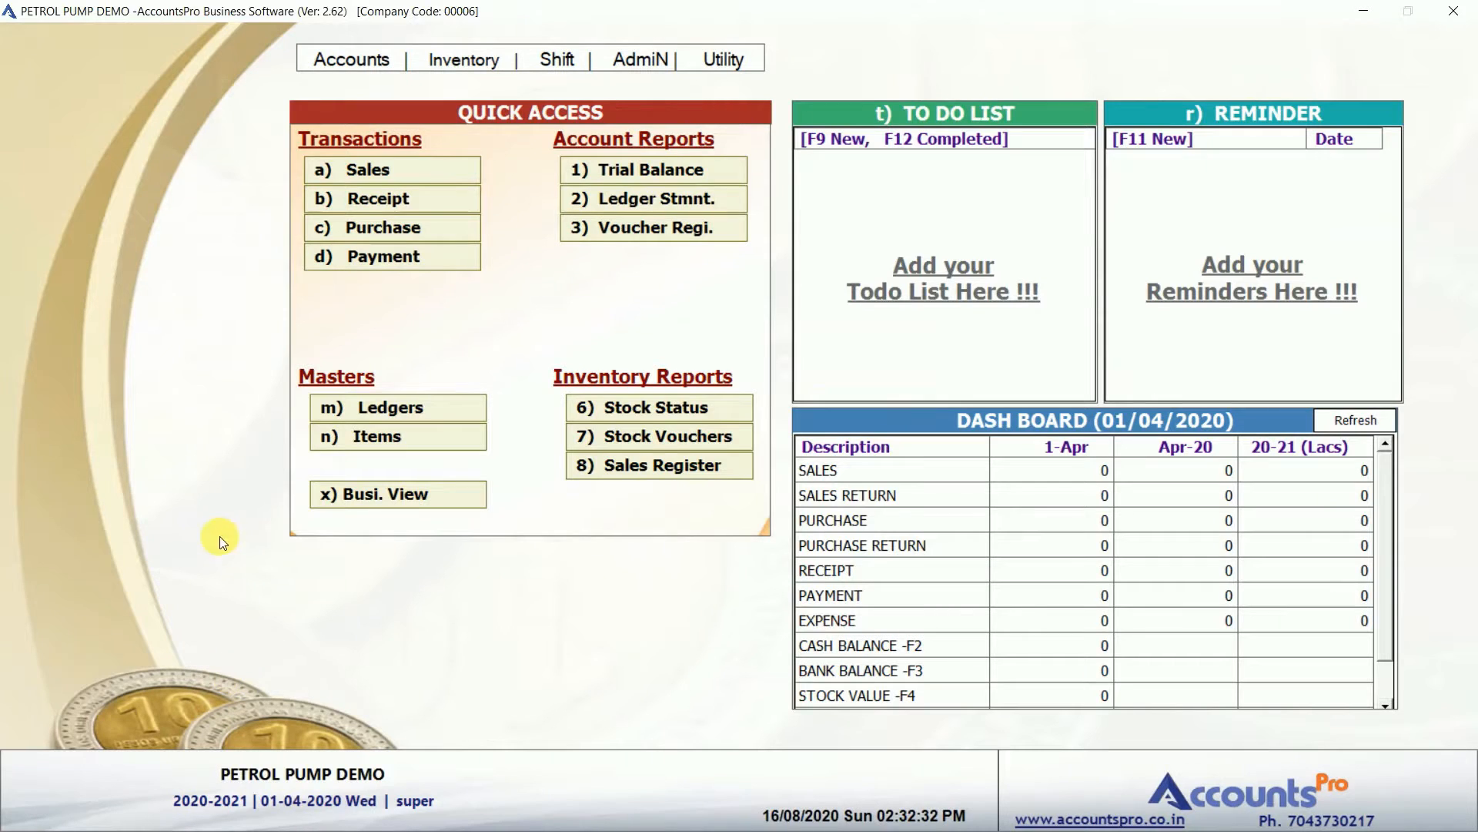
pyautogui.click(639, 418)
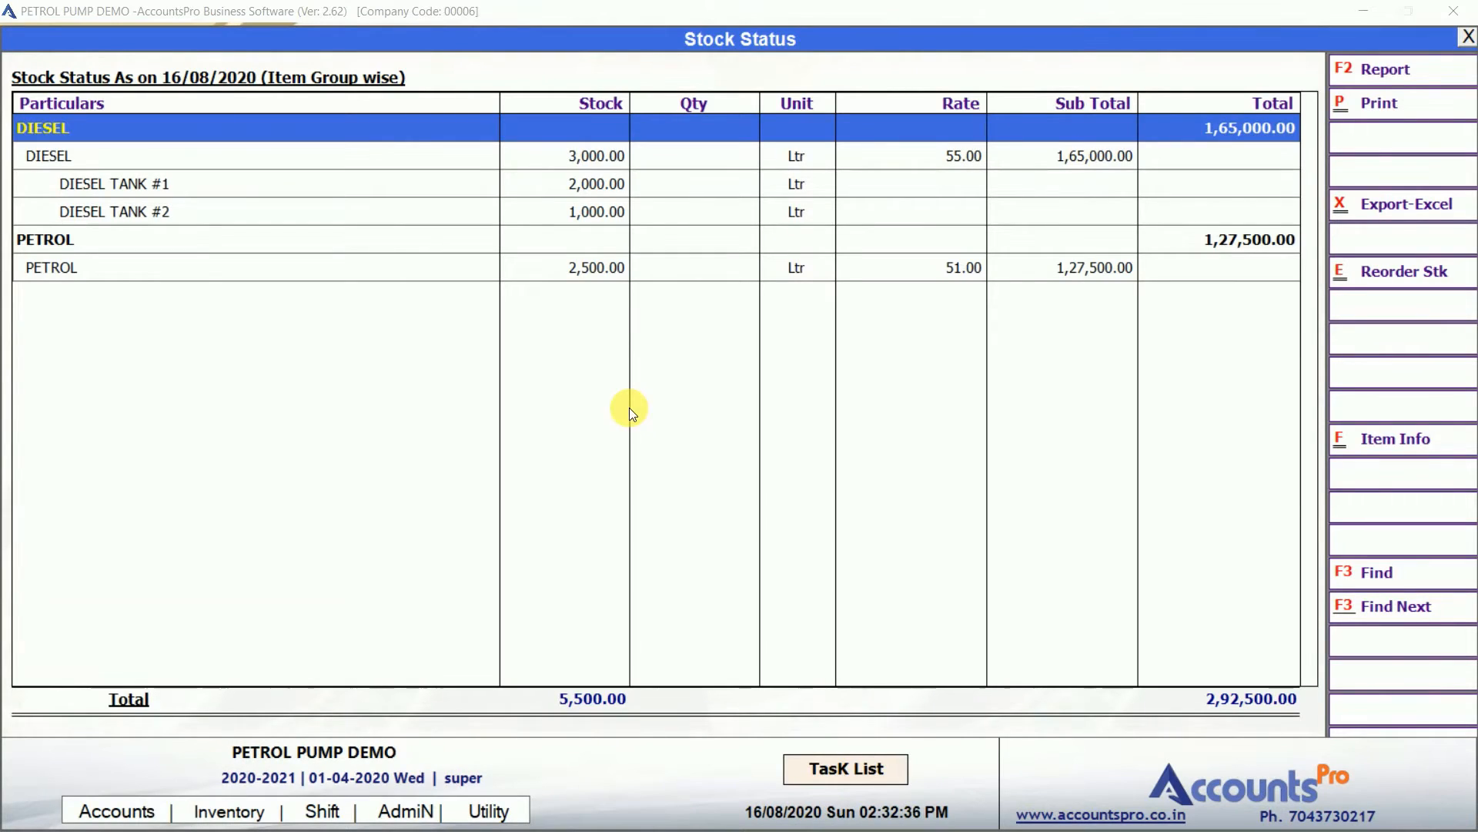
pyautogui.click(403, 154)
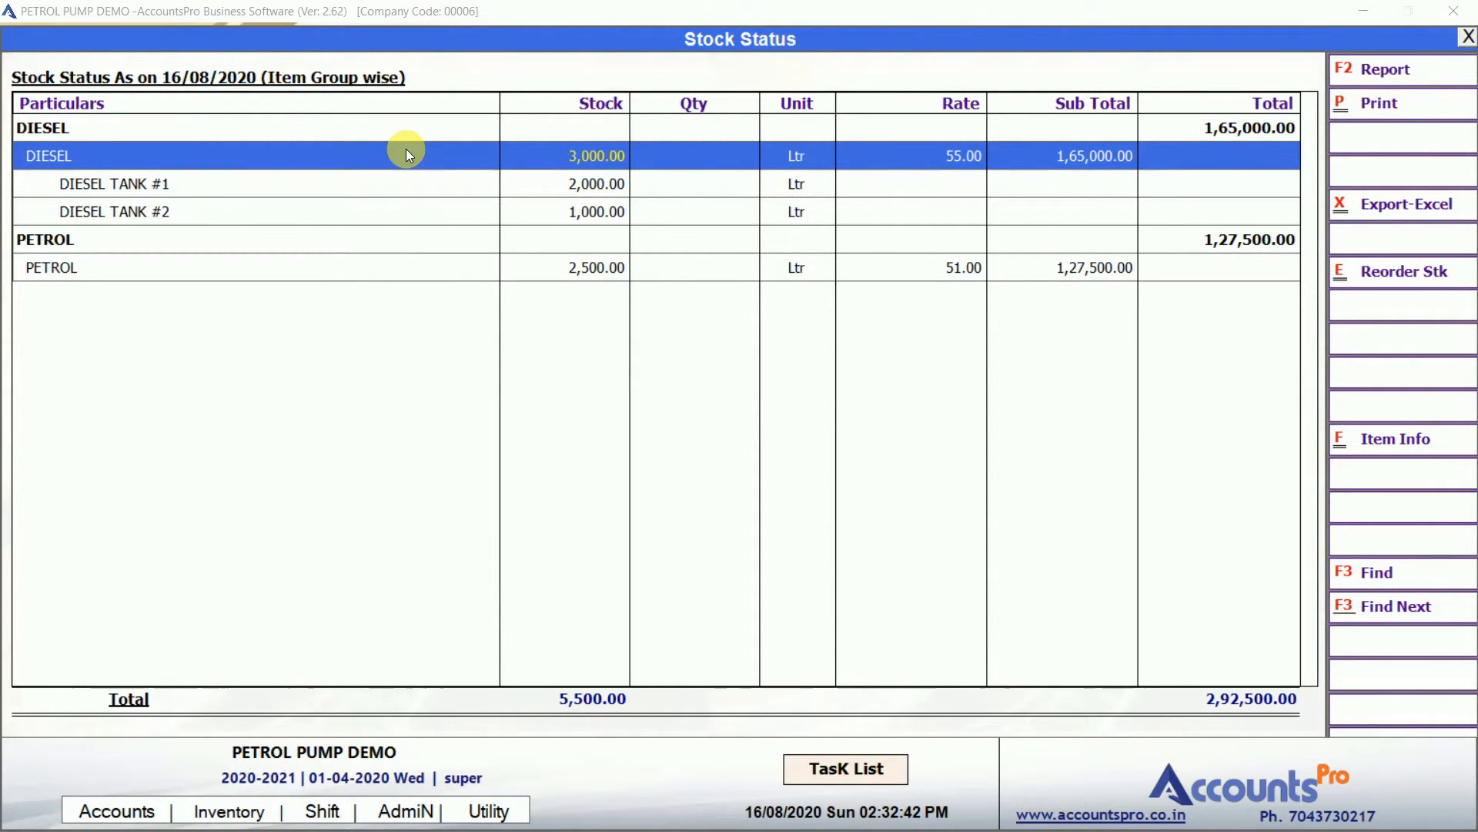
pyautogui.press('Down')
pyautogui.press('Down')
pyautogui.press('Down')
pyautogui.press('Down')
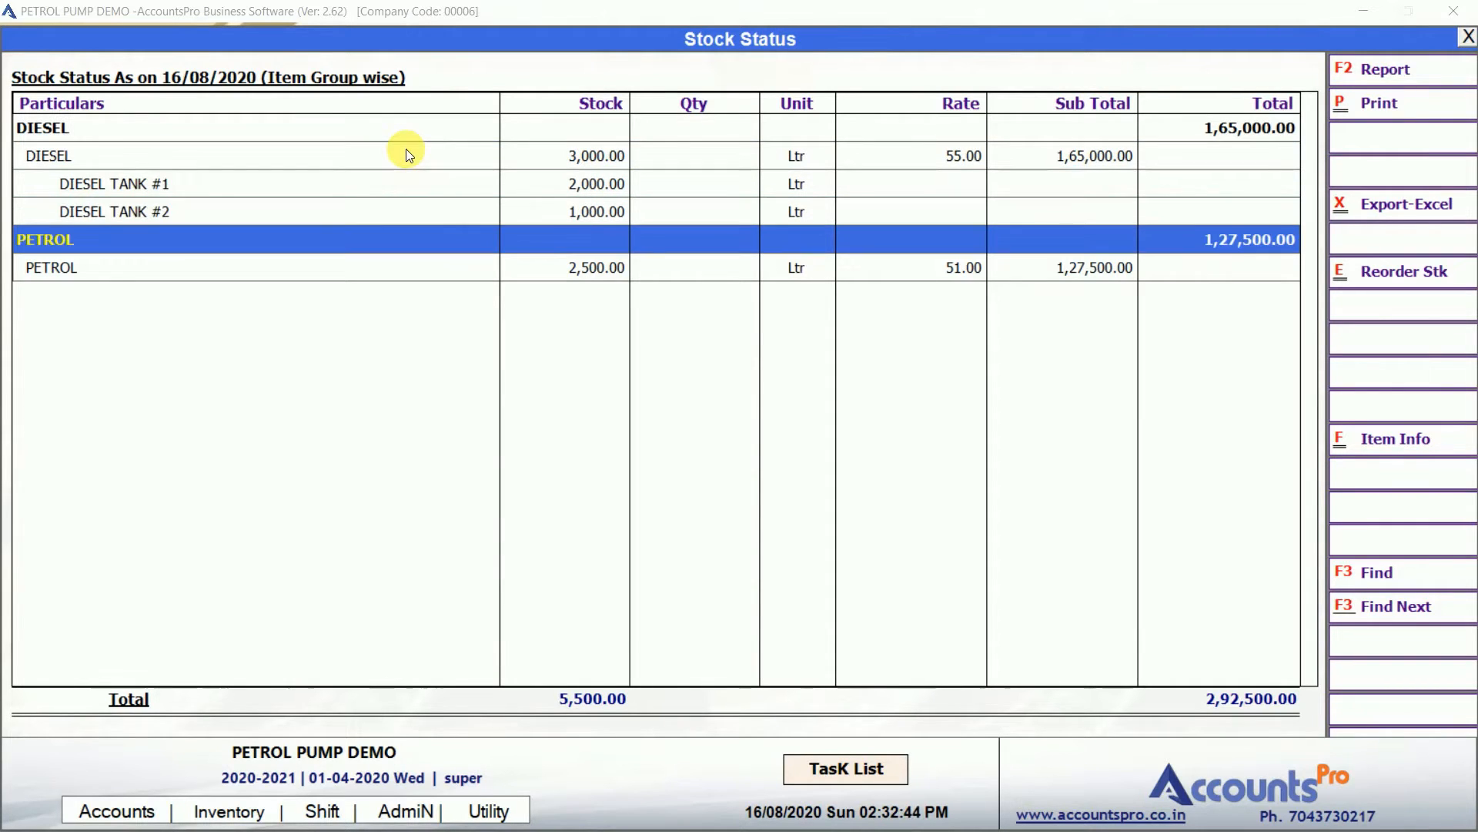
pyautogui.press('Up')
pyautogui.press('Up')
pyautogui.press('Up')
pyautogui.press('Escape')
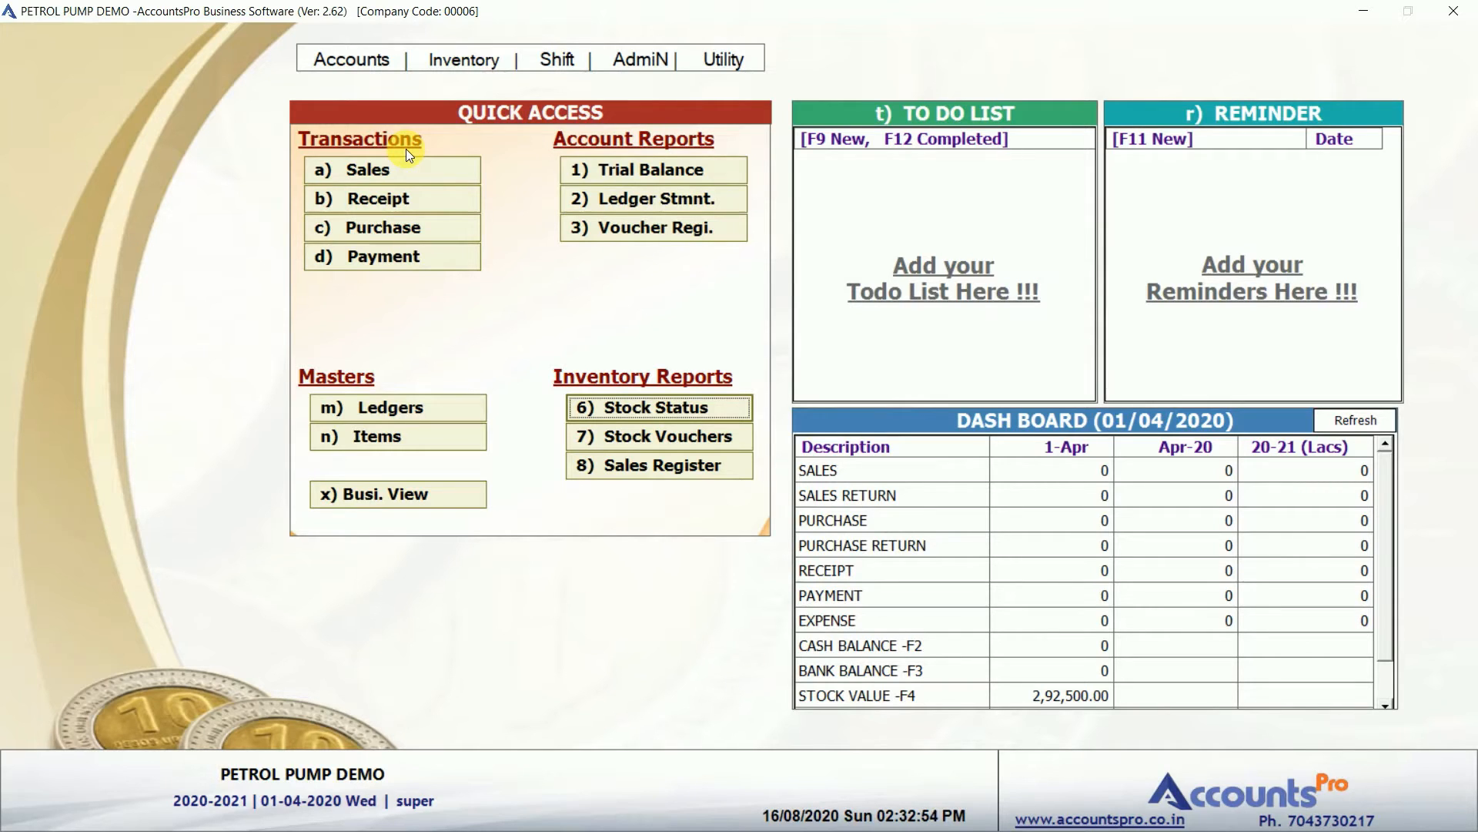
# Create a new ledger named Abc Ltd, with matching print name and alias, in the Customers ledger group.
pyautogui.click(399, 408)
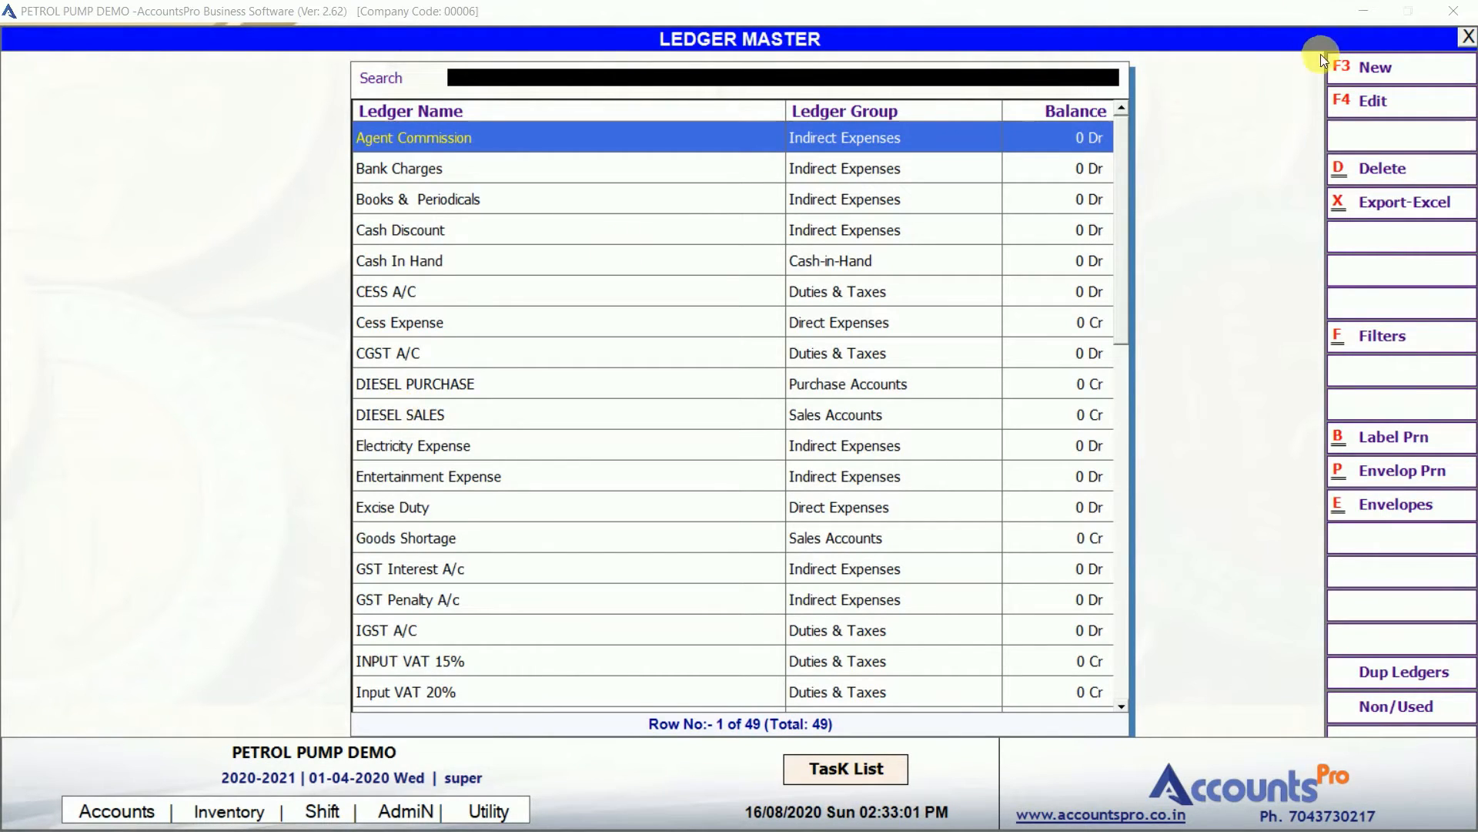
pyautogui.click(1383, 66)
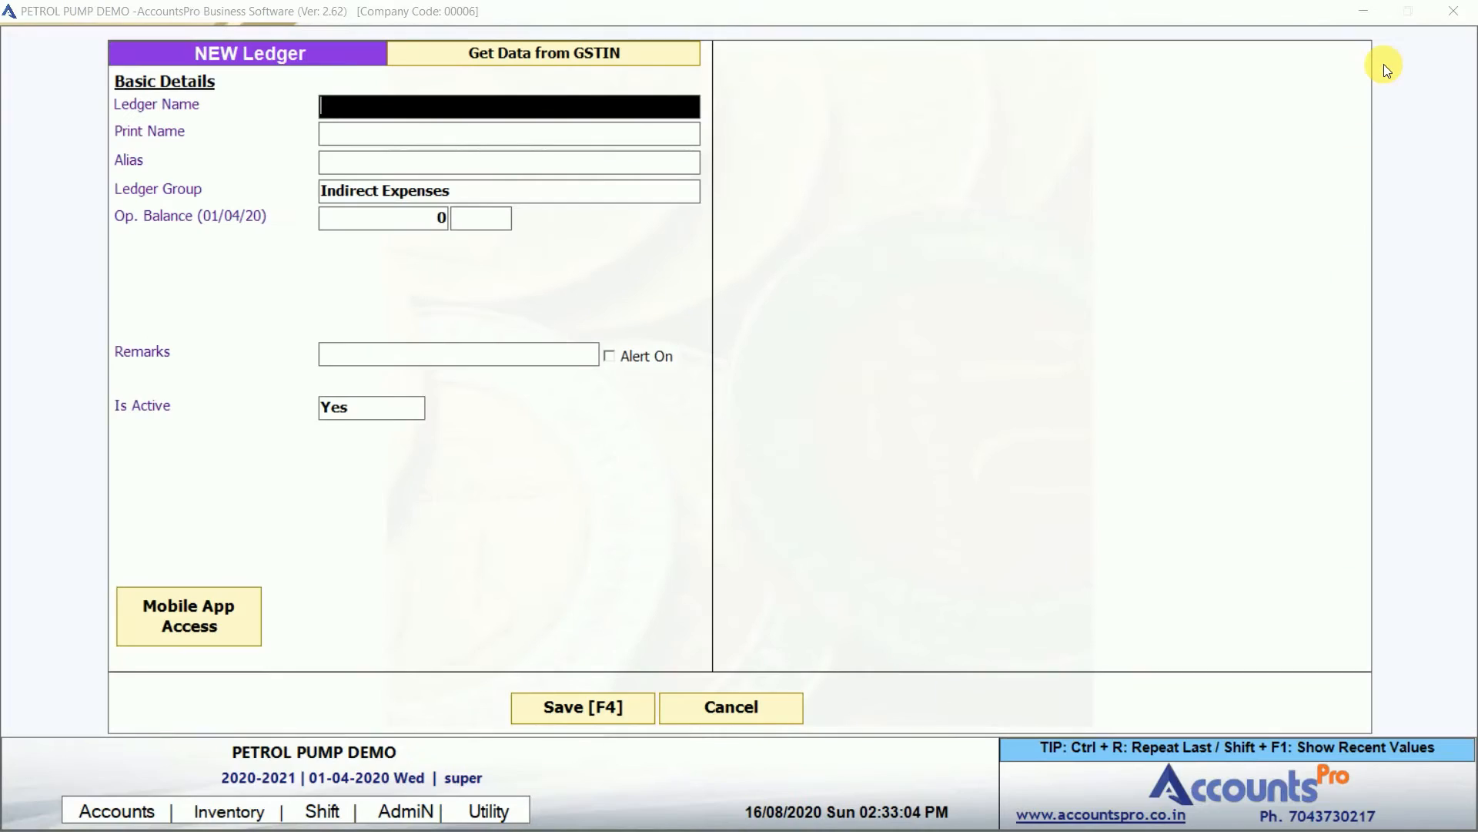
pyautogui.write('abc ltd')
pyautogui.press('Return')
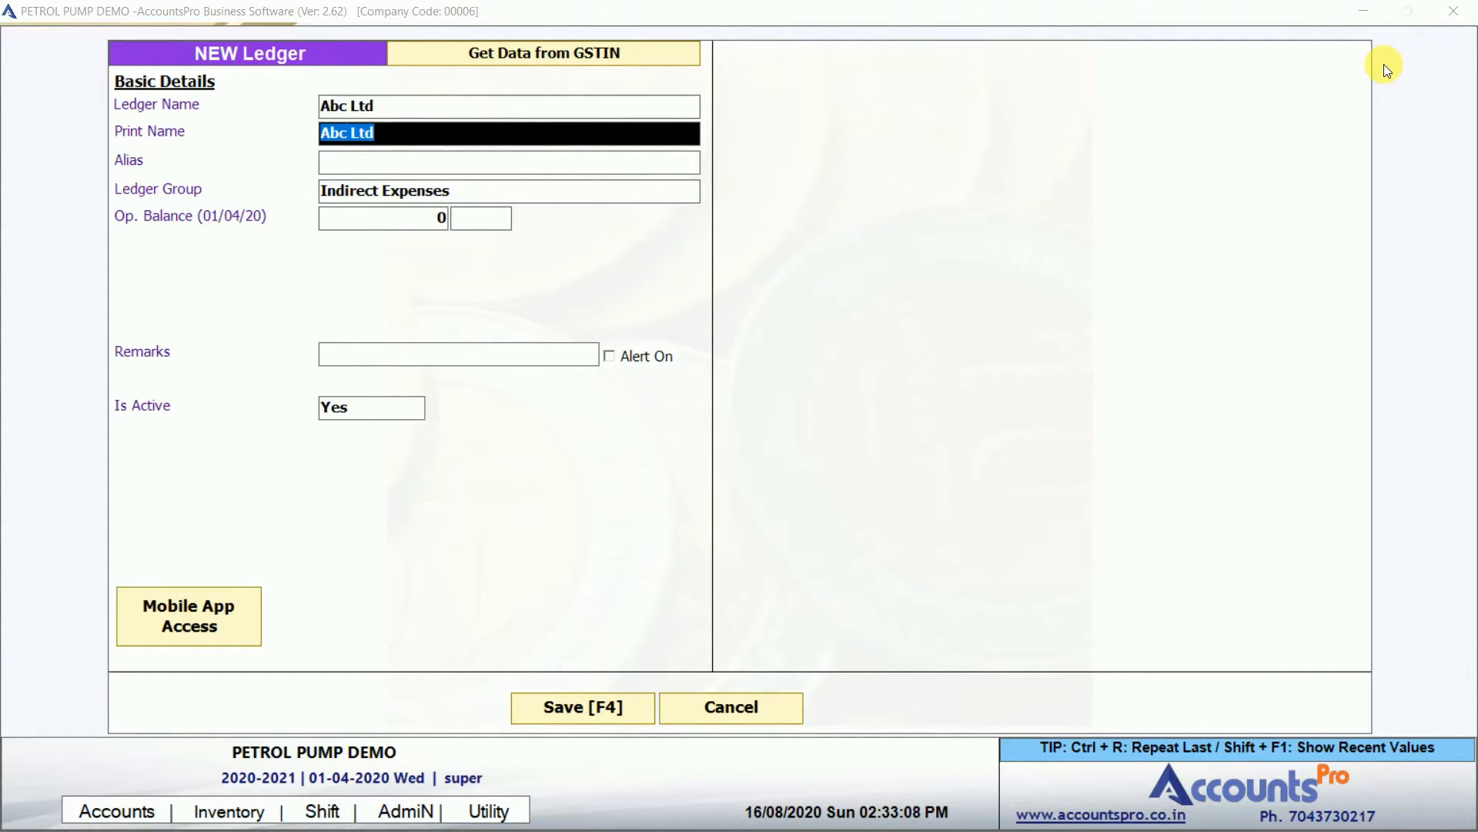
pyautogui.press('Return')
pyautogui.press('Return')
pyautogui.write('cust')
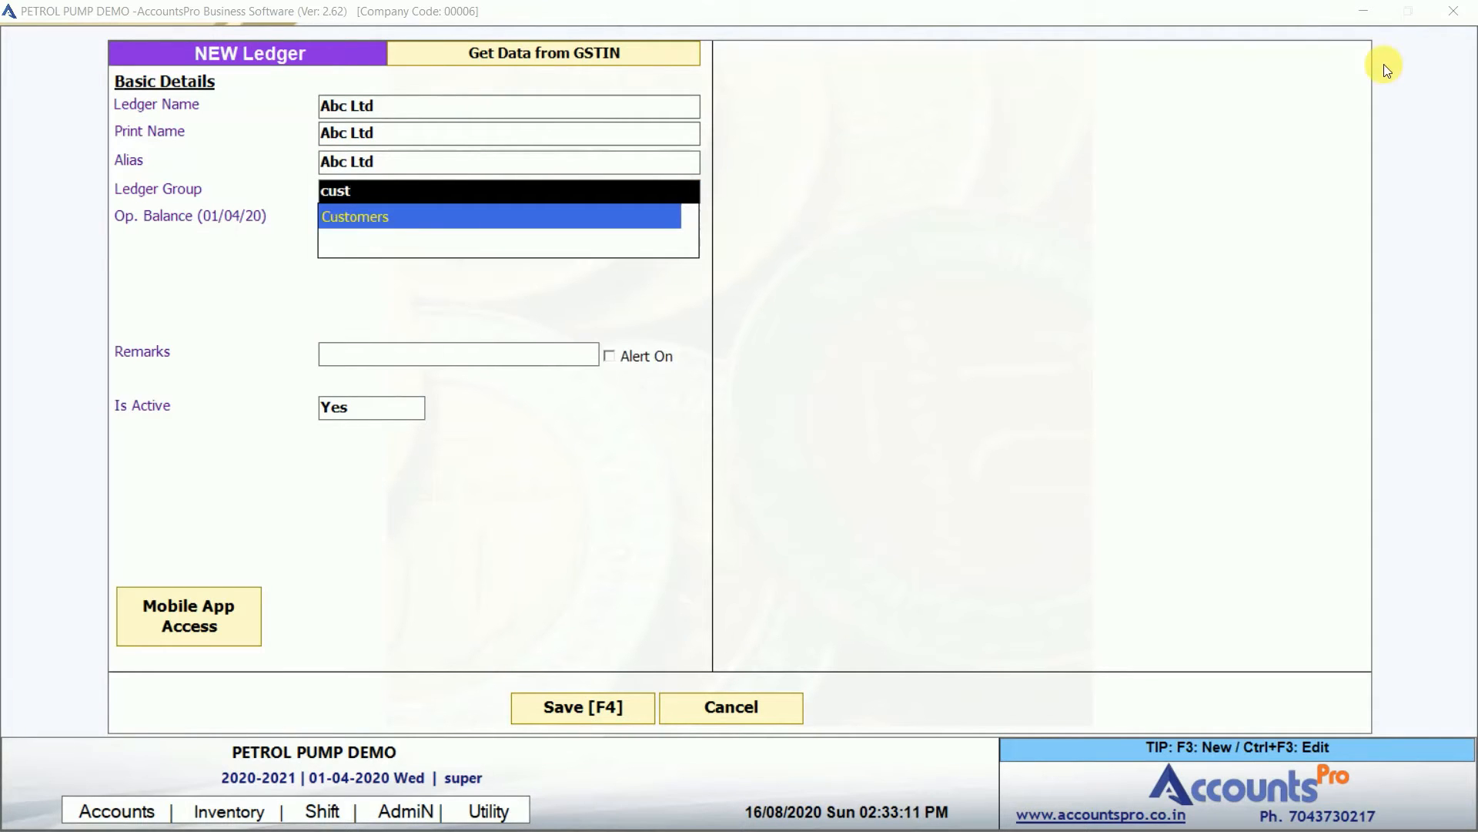
pyautogui.press('Return')
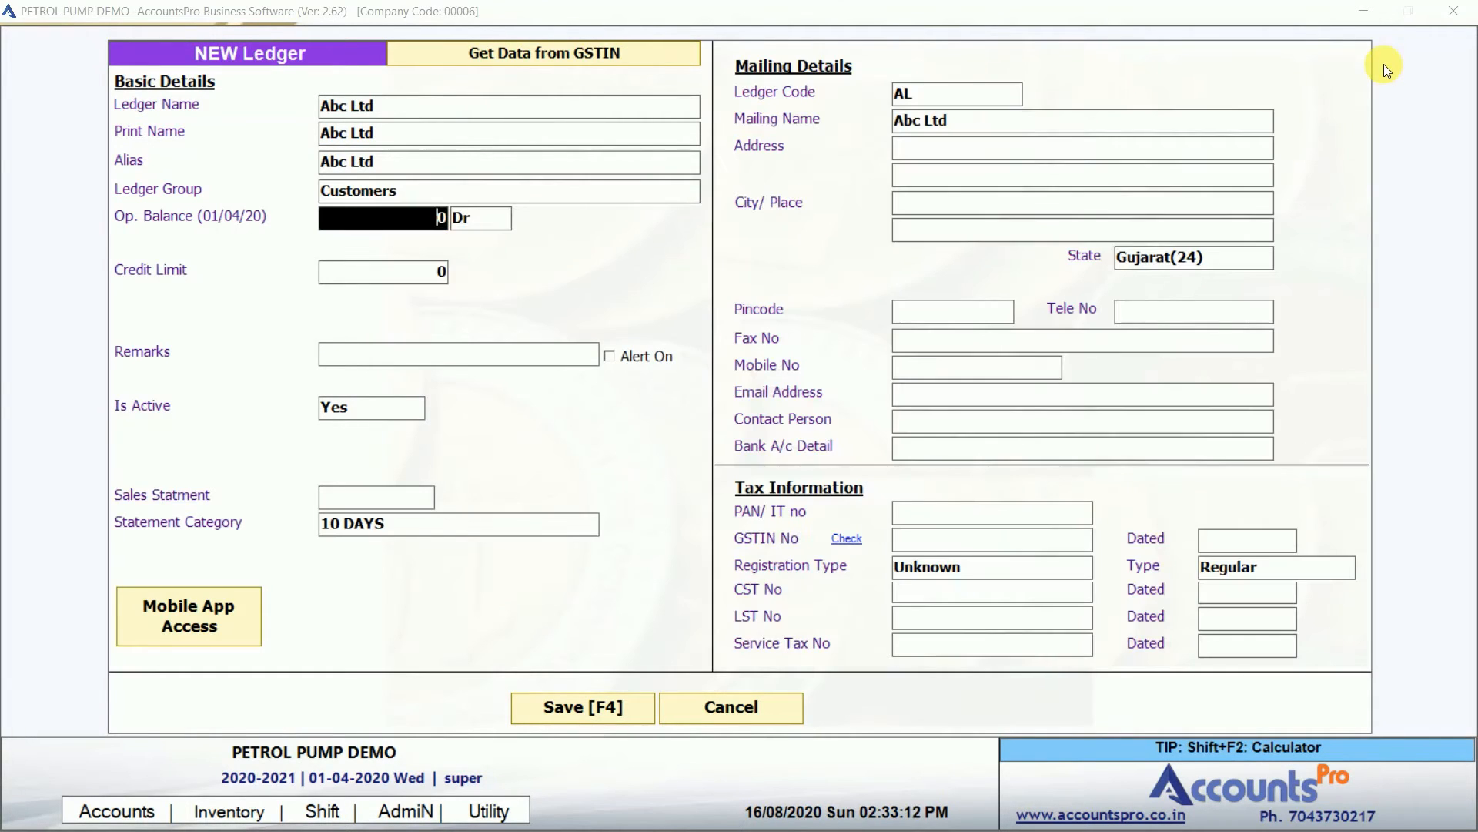
# Set the ledger's opening balance to 2000 Dr and its credit limit to 50000.
pyautogui.write('2000')
pyautogui.press('Return')
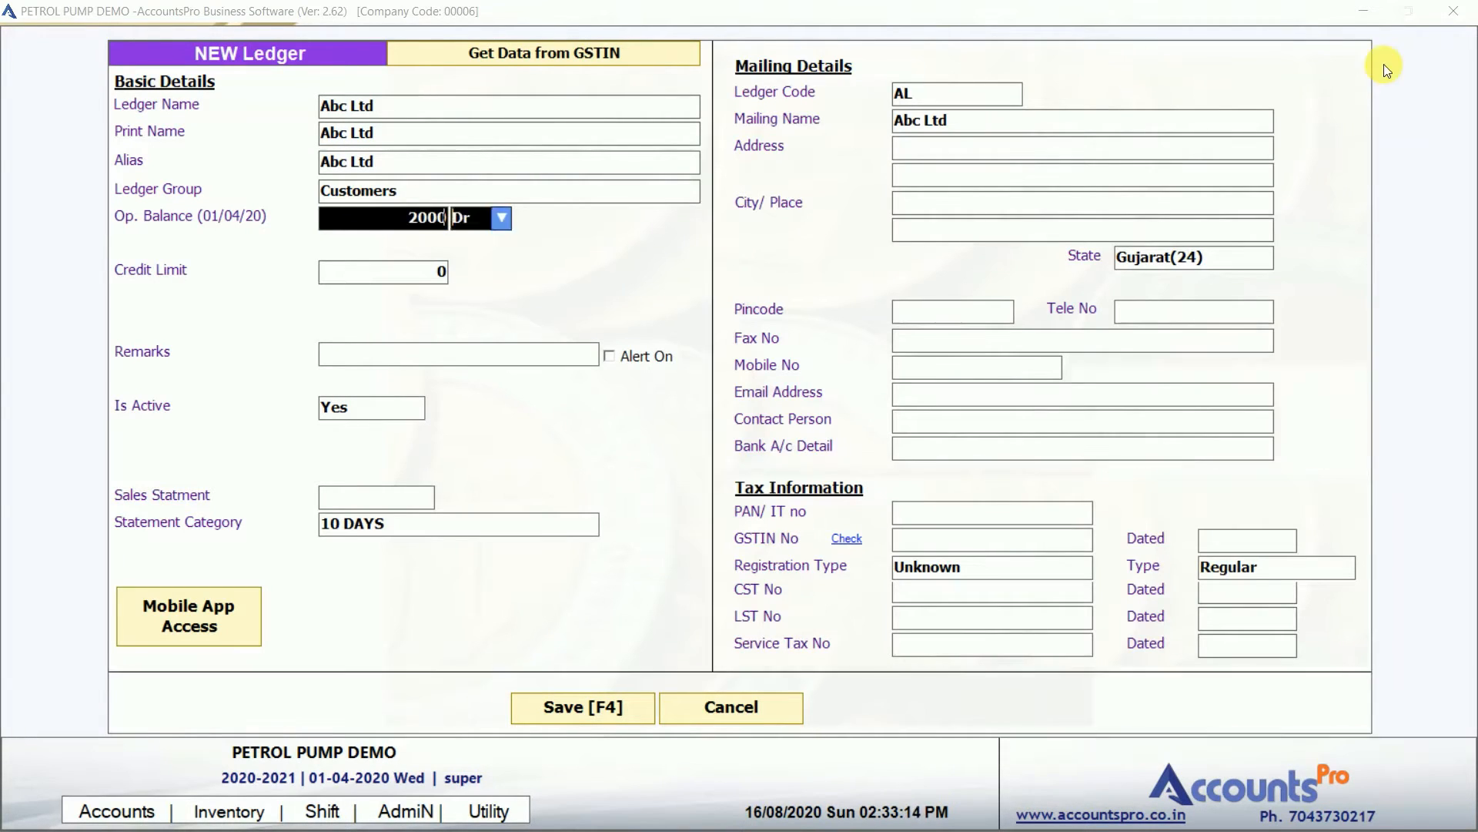
pyautogui.press('Return')
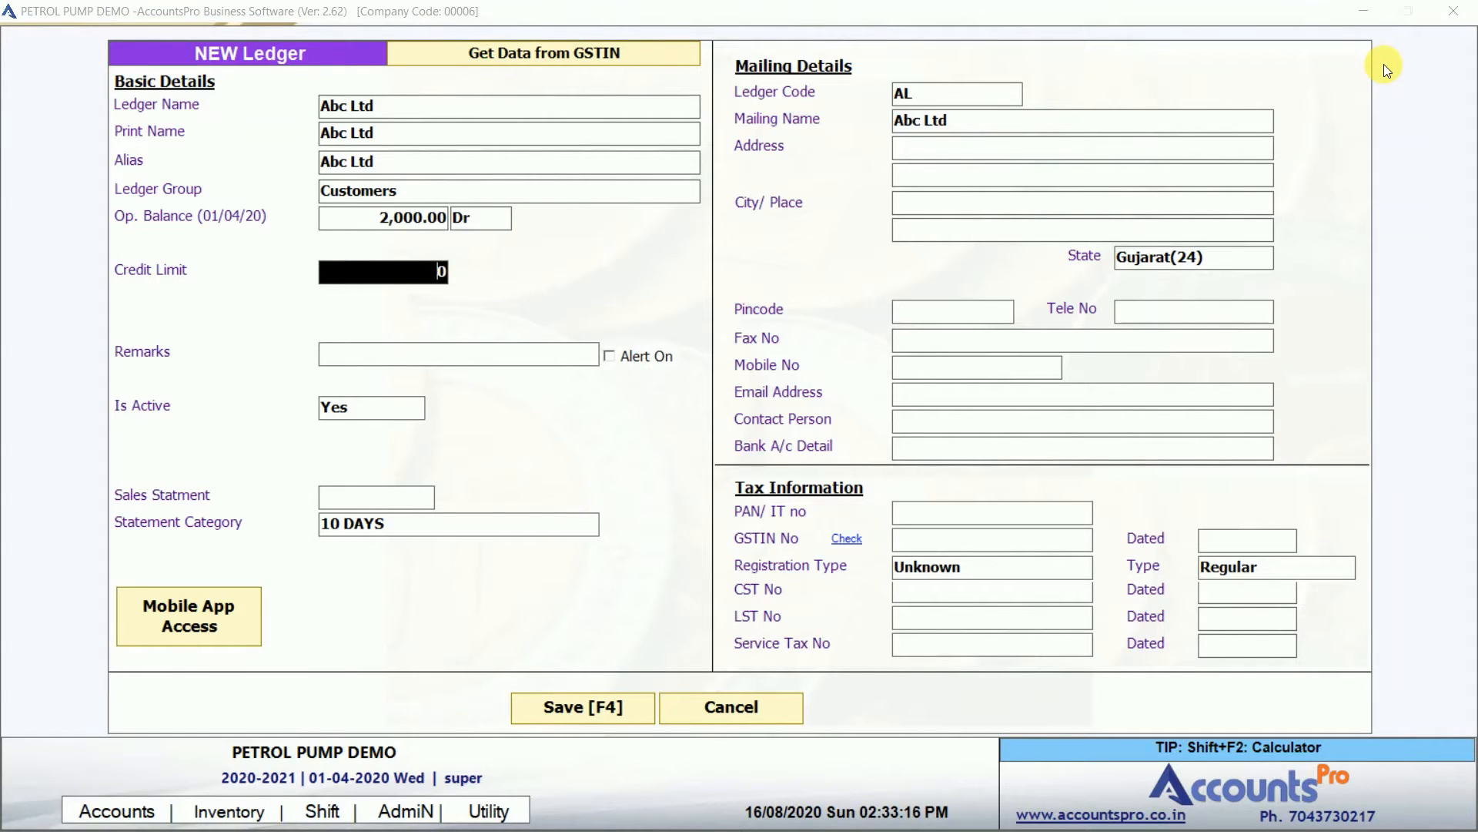
pyautogui.write('50000')
pyautogui.press('Return')
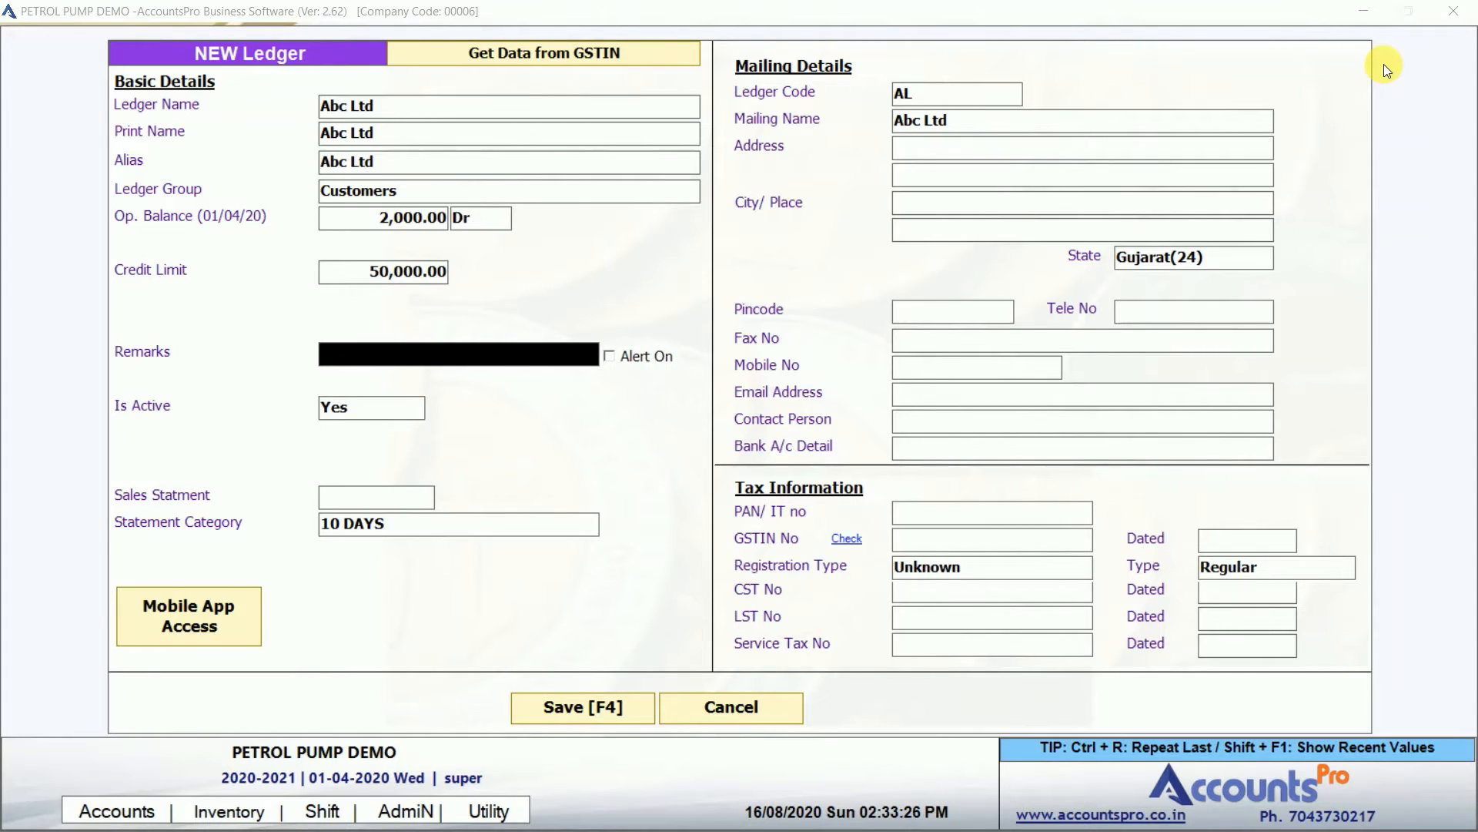
# Leave the remarks and alert unset and keep the ledger's Is Active option at Yes.
pyautogui.press('Return')
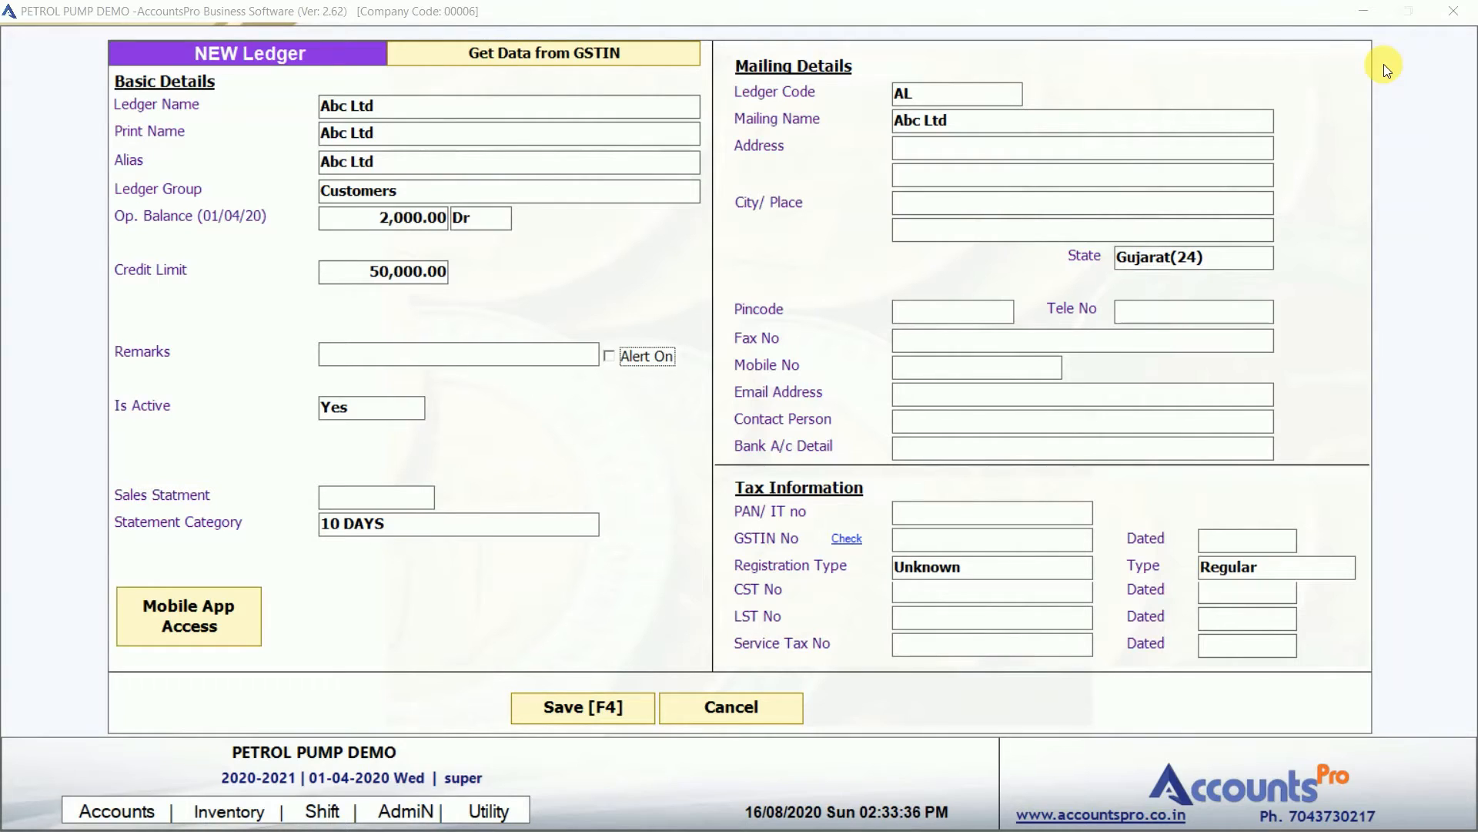
pyautogui.press('Tab')
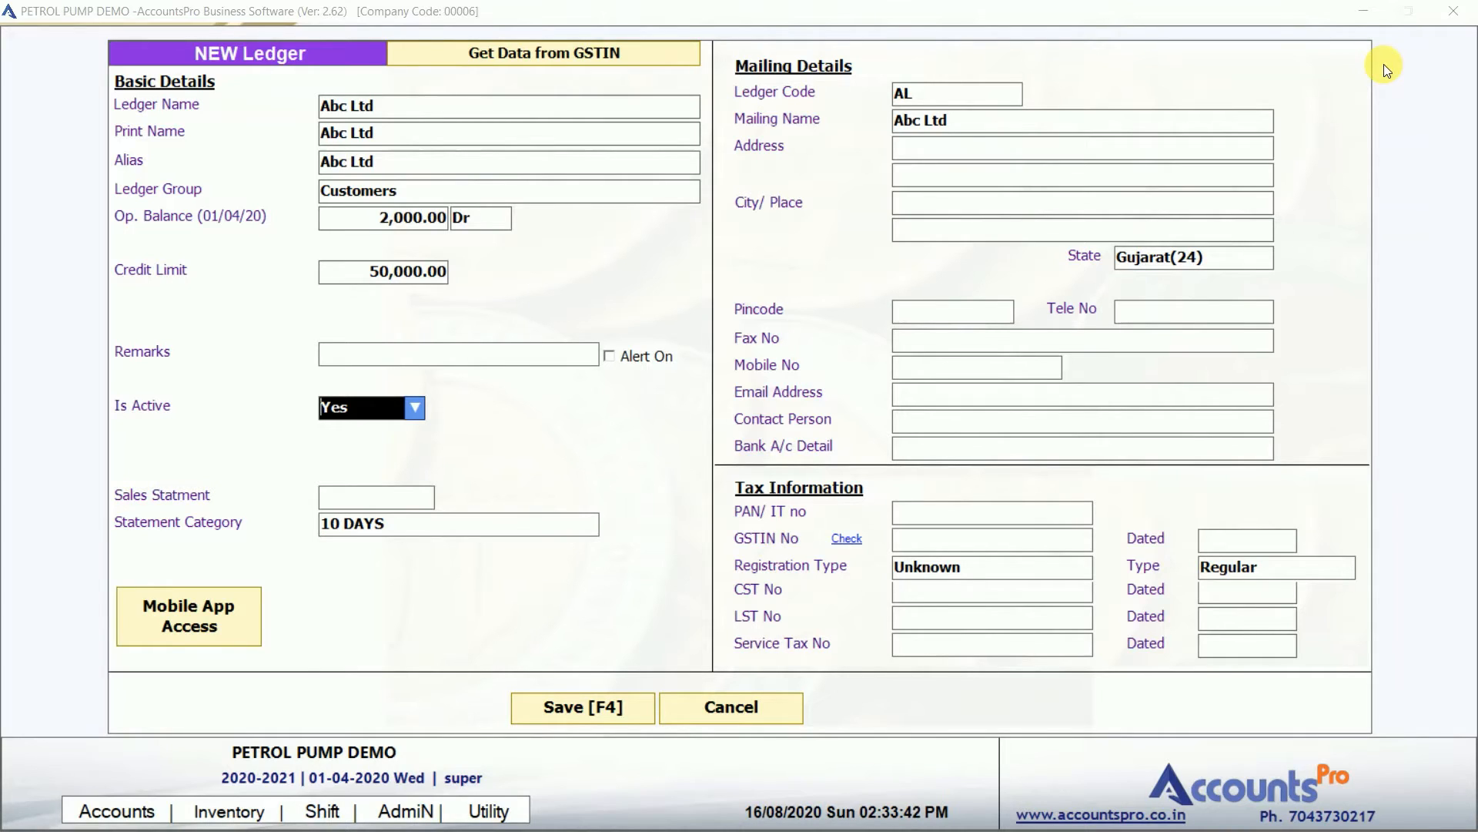
pyautogui.write('n')
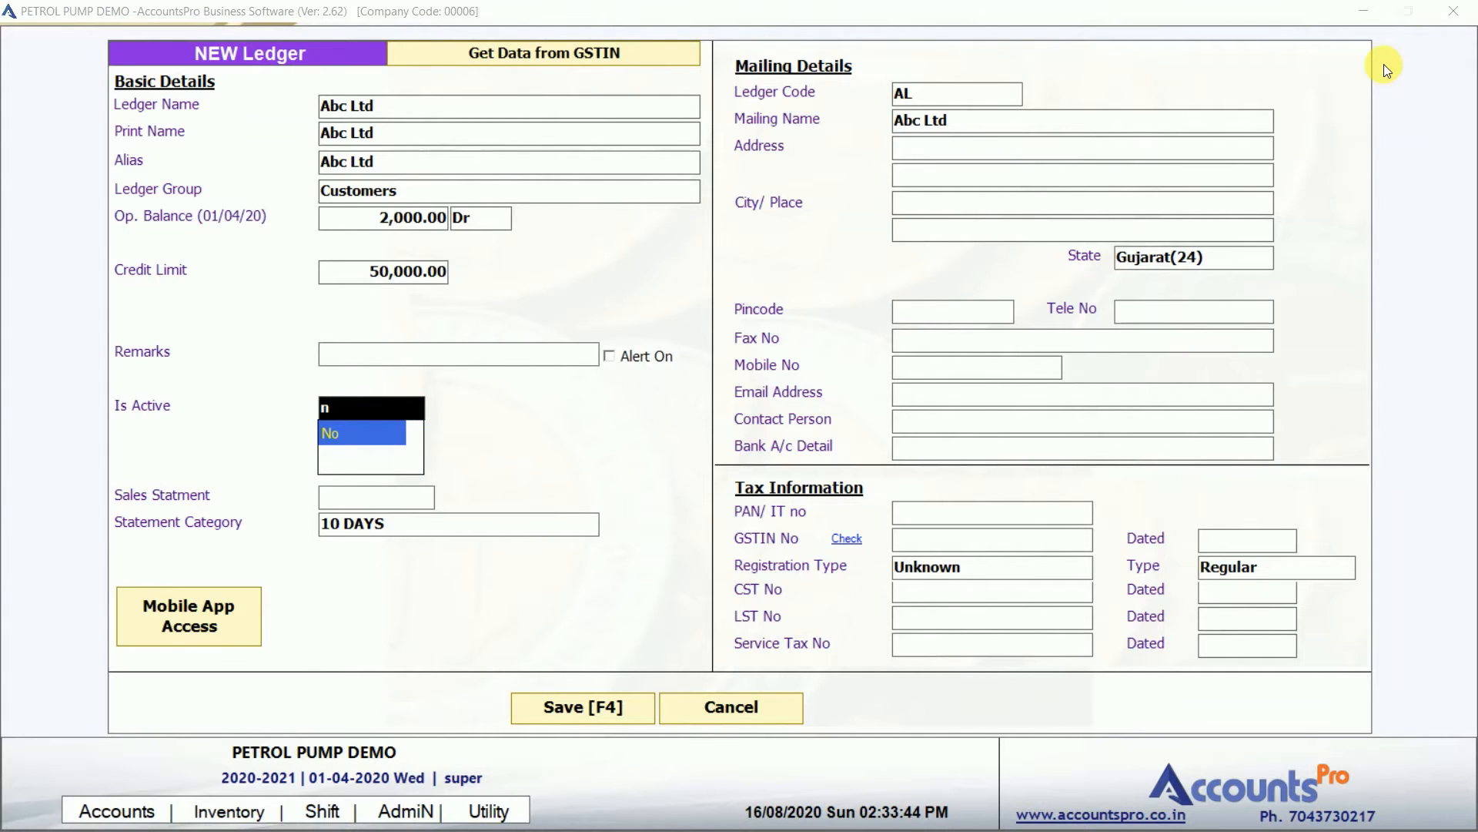
pyautogui.write('y')
pyautogui.press('Return')
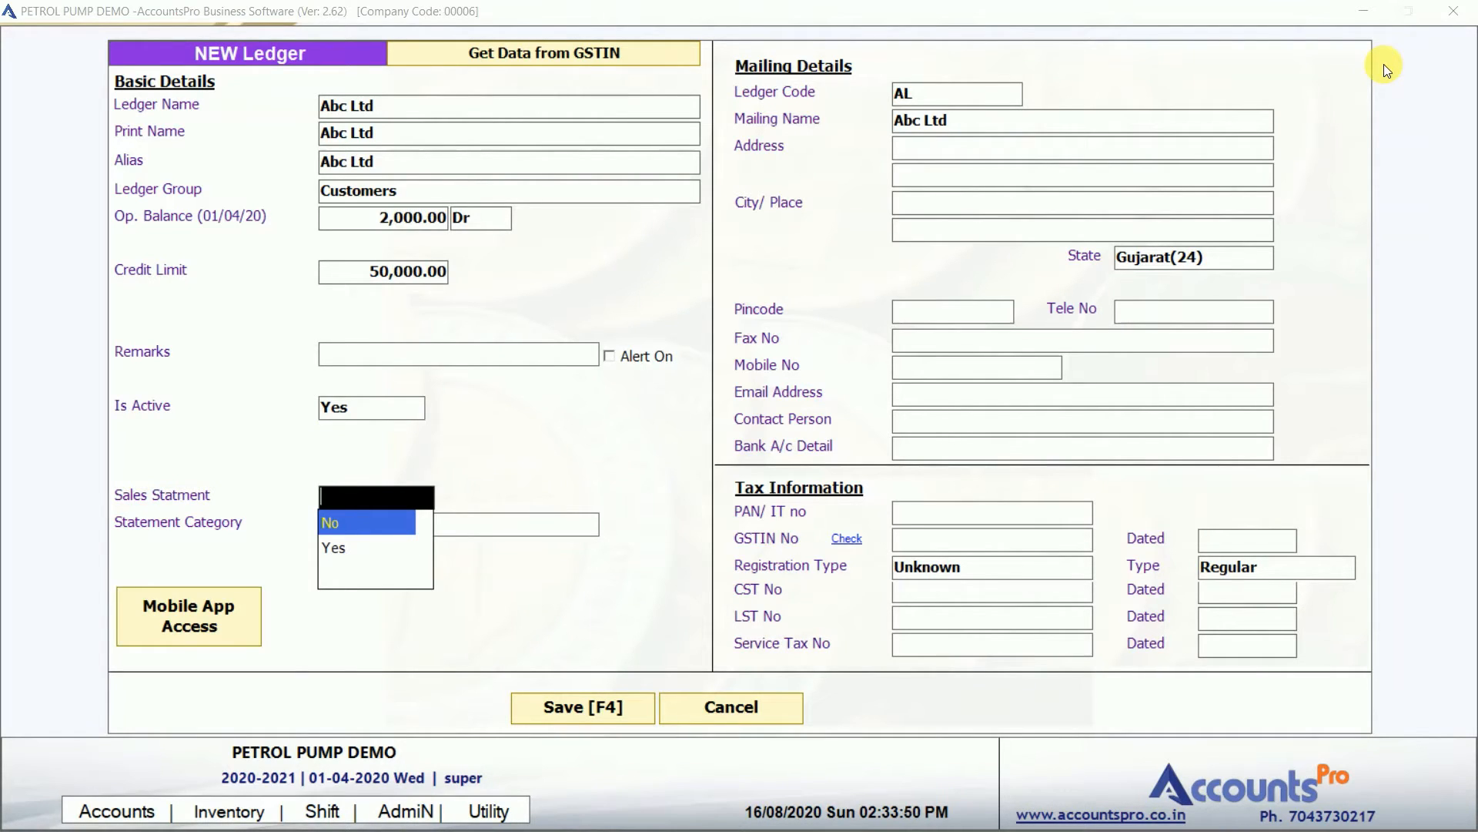
# Set the ledger's sales statement to Yes with the 10 DAYS statement category.
pyautogui.write('y')
pyautogui.press('Return')
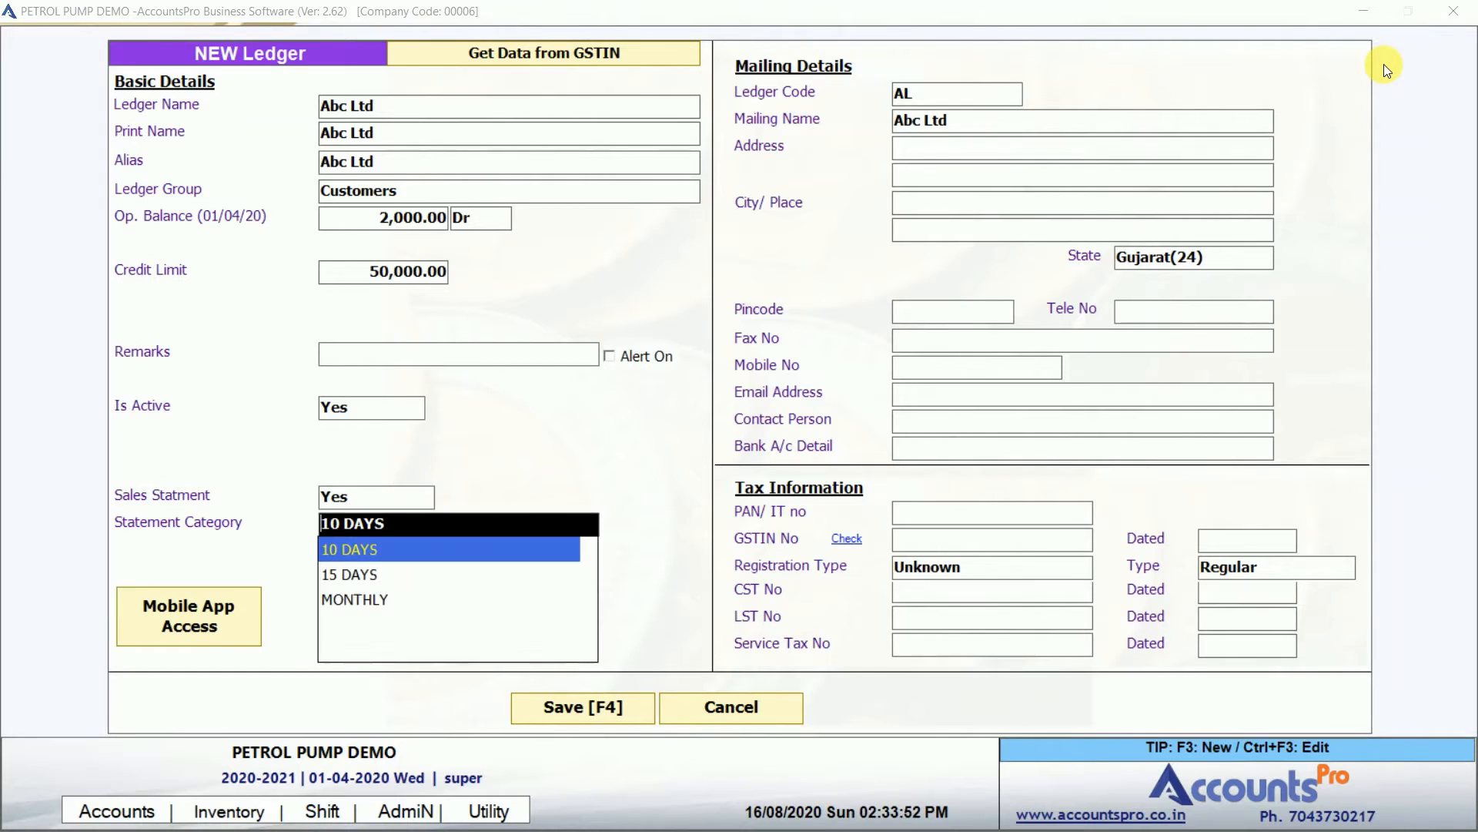
pyautogui.press('Down')
pyautogui.press('Down')
pyautogui.press('Up')
pyautogui.press('Up')
pyautogui.press('Return')
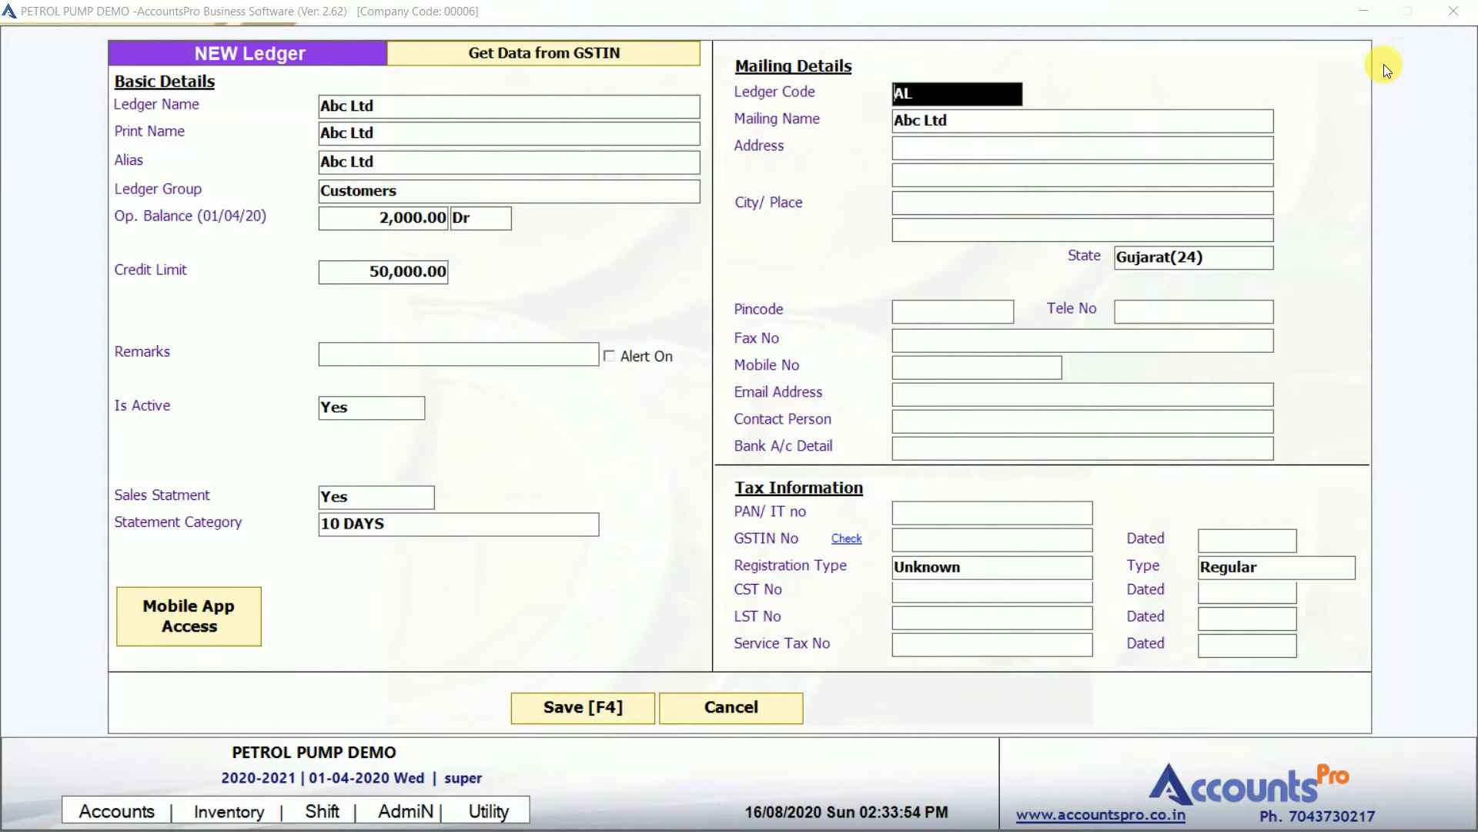
# Set the ledger's city to Ahmedabad, keeping the ledger code, mailing name and state Gujarat(24).
pyautogui.press('Return')
pyautogui.press('Return')
pyautogui.press('Return')
pyautogui.press('Return')
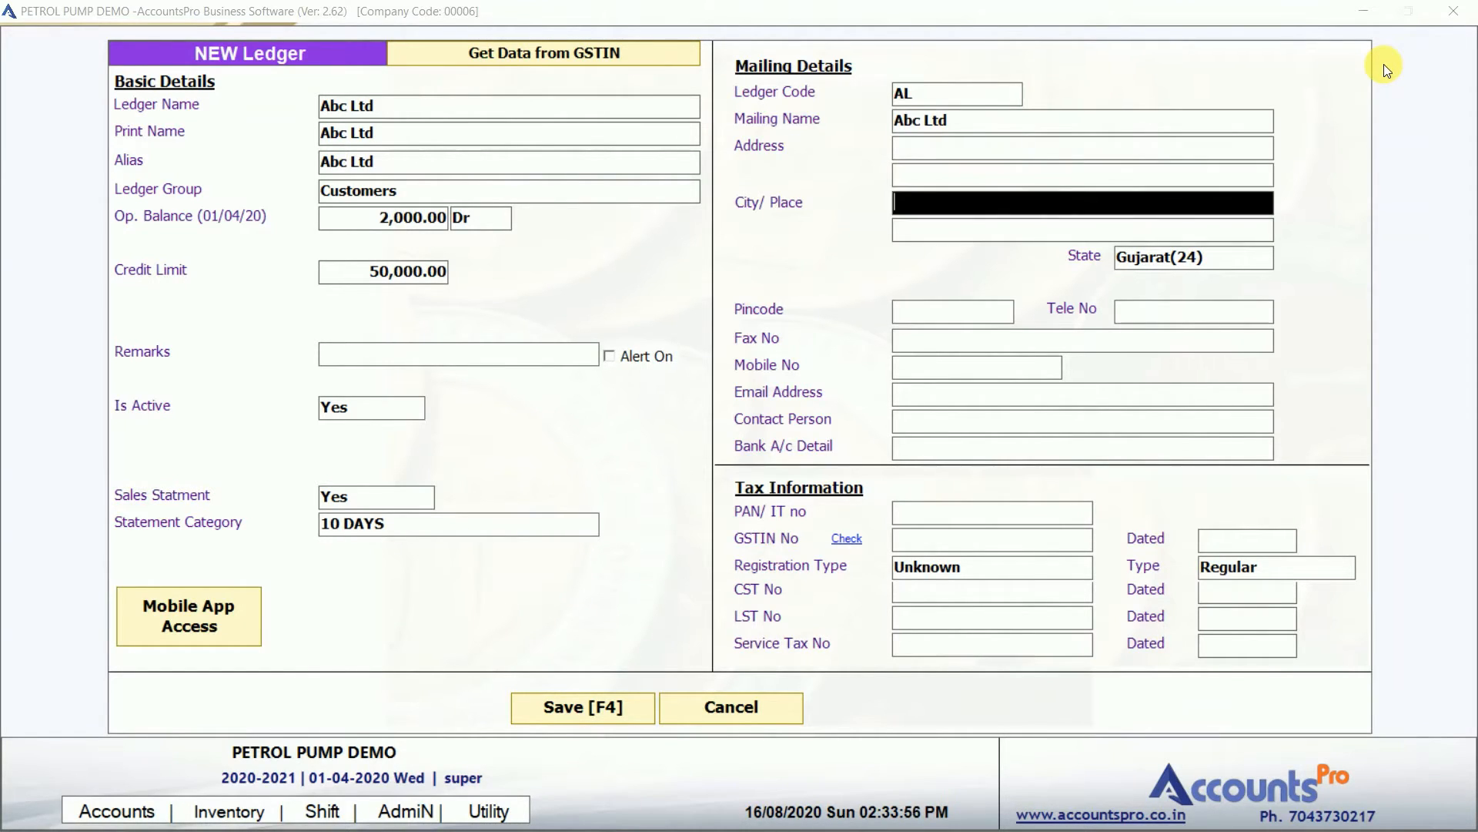
pyautogui.write('ahmedabad')
pyautogui.press('Return')
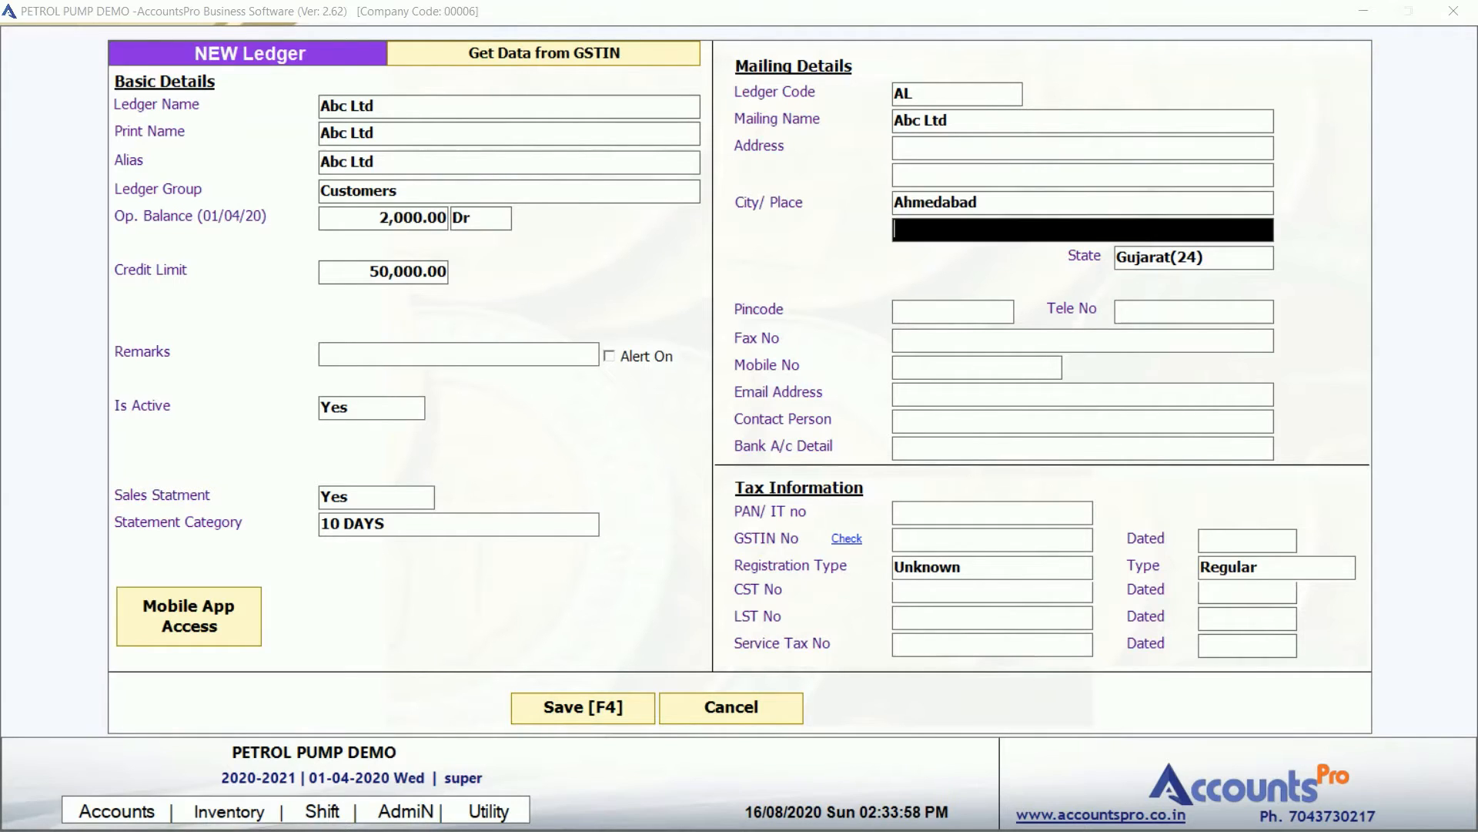
pyautogui.press('Return')
pyautogui.press('Return')
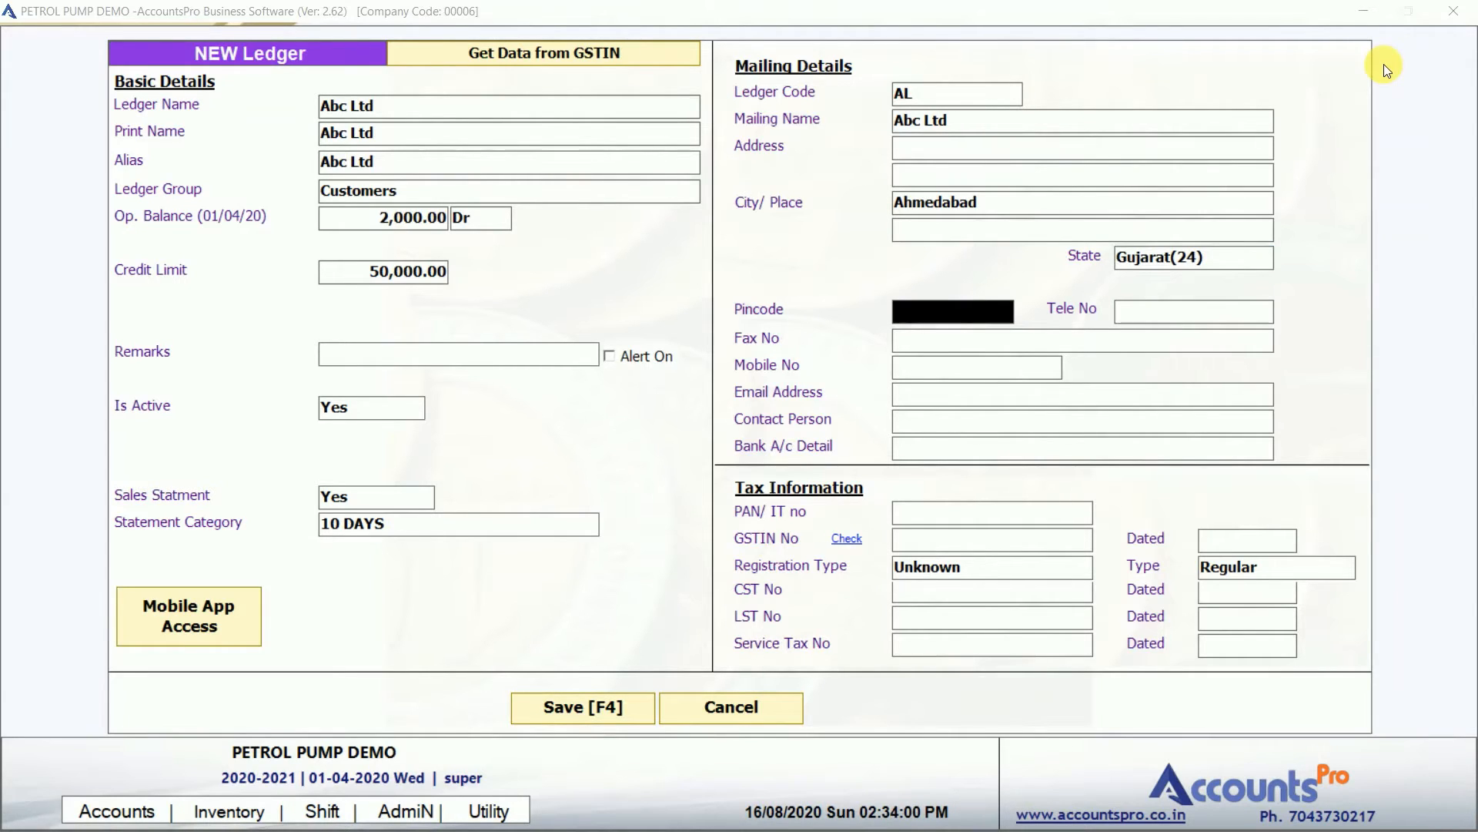
# Leave the remaining contact, bank and tax details blank, keep registration type Unknown and type Regular, and save the ledger.
pyautogui.press('Return')
pyautogui.press('Return')
pyautogui.press('Return')
pyautogui.press('Return')
pyautogui.press('Return')
pyautogui.press('Return')
pyautogui.press('Return')
pyautogui.press('Return')
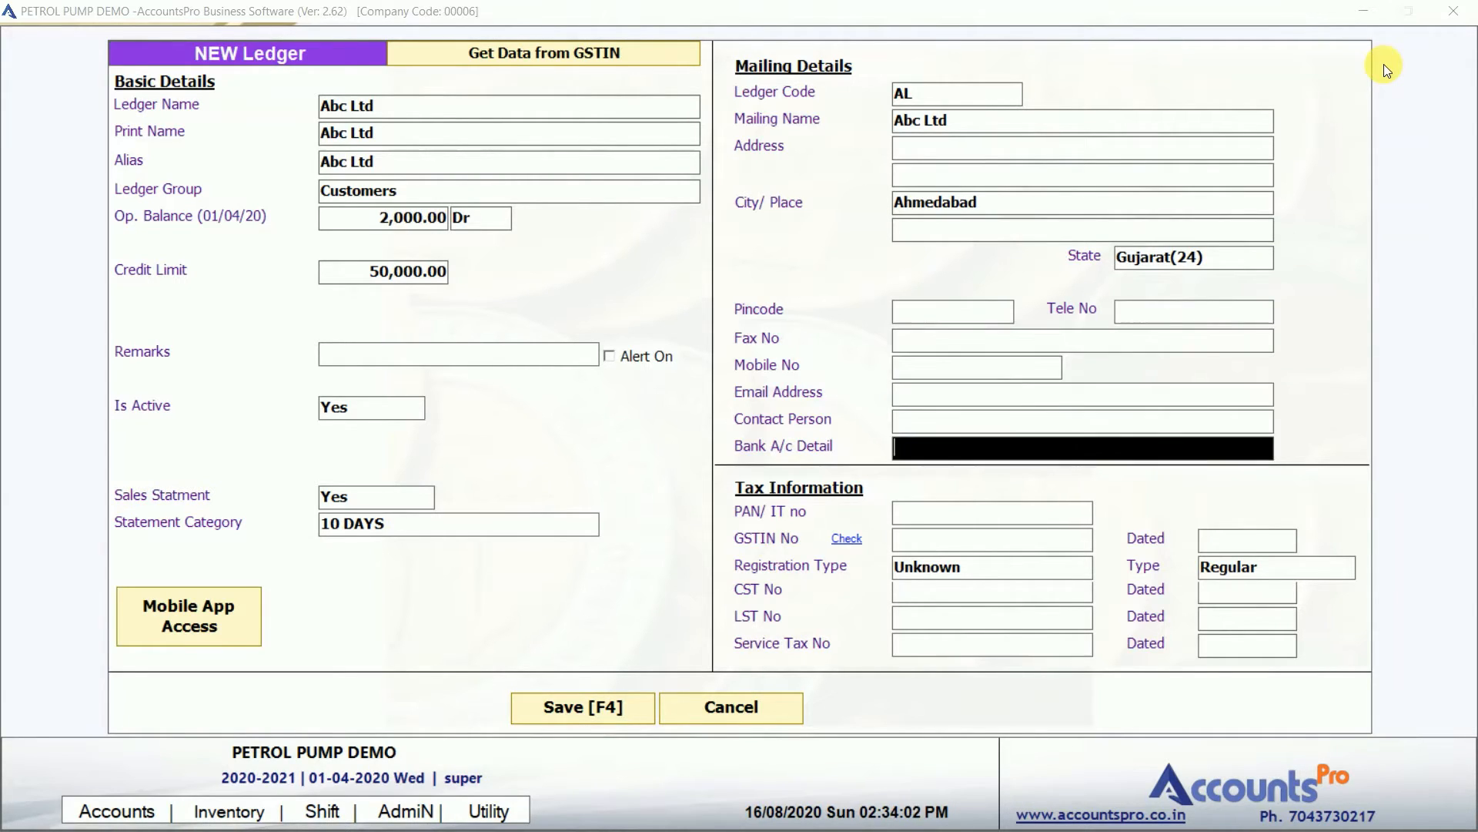
pyautogui.press('Return')
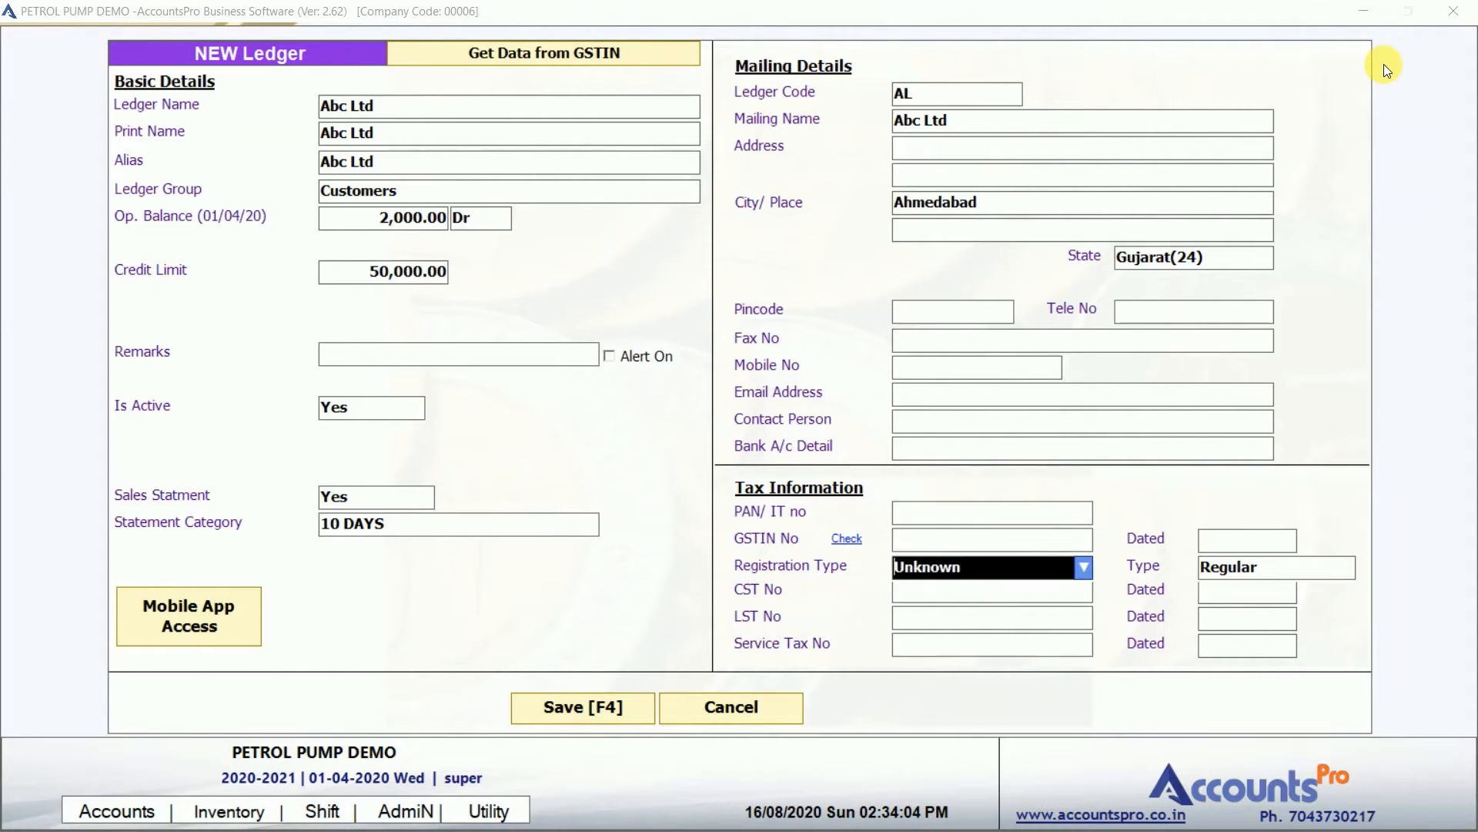
pyautogui.press('Return')
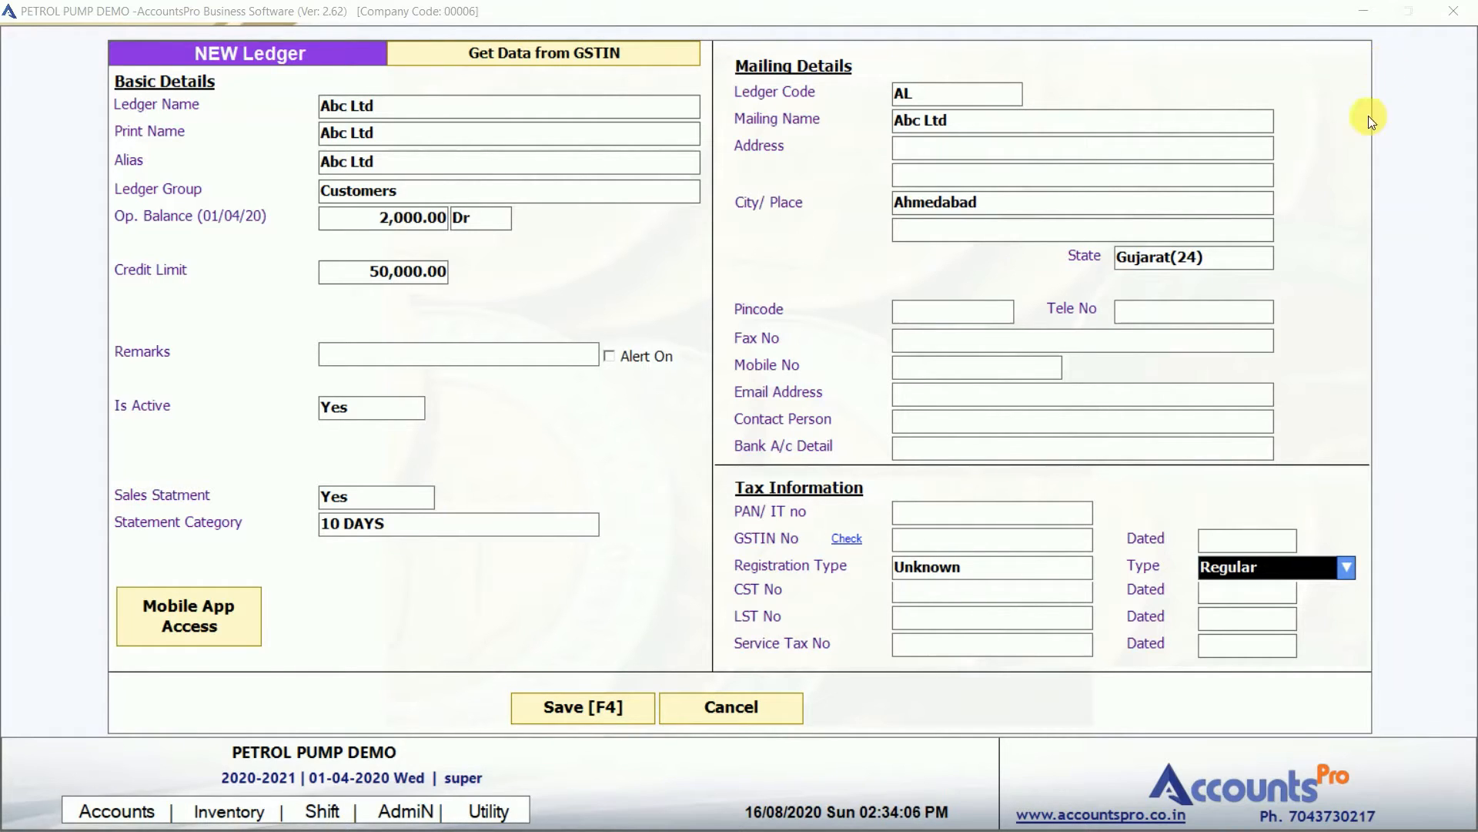
pyautogui.click(593, 707)
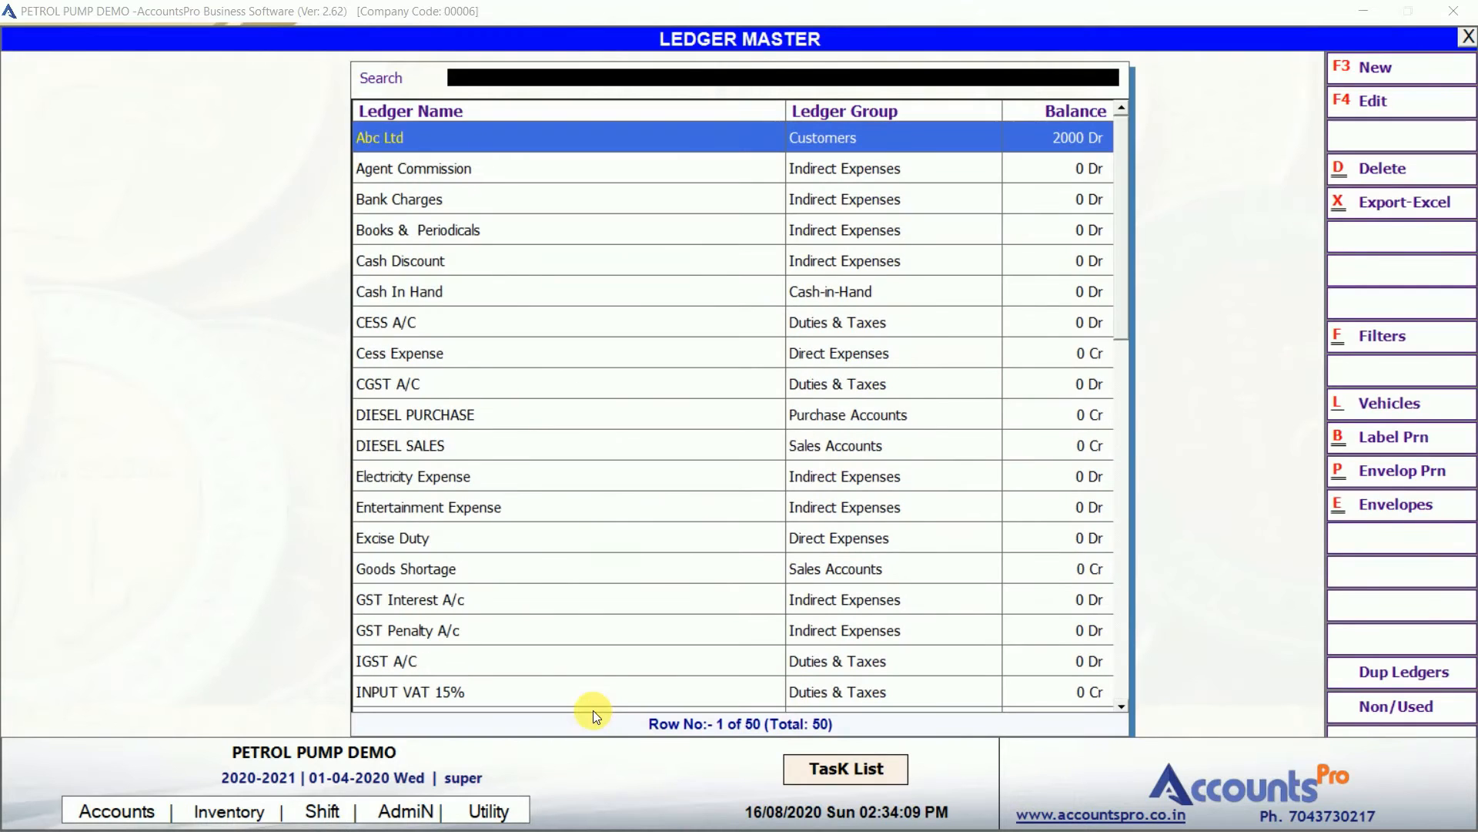
# Search the ledger list for abc, then clear the search and close the ledger master.
pyautogui.write('abc')
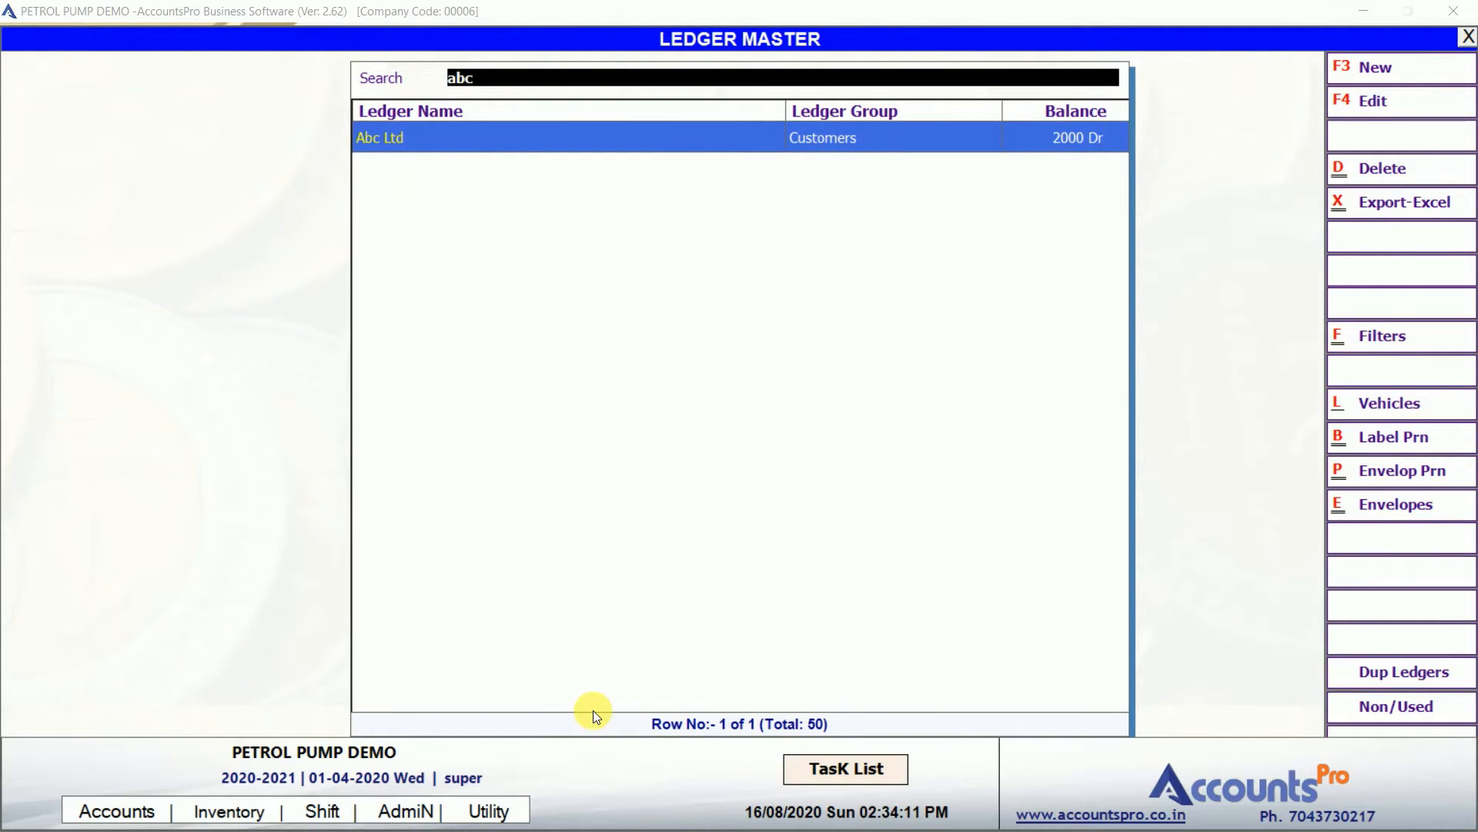
pyautogui.press('BackSpace')
pyautogui.press('BackSpace')
pyautogui.press('BackSpace')
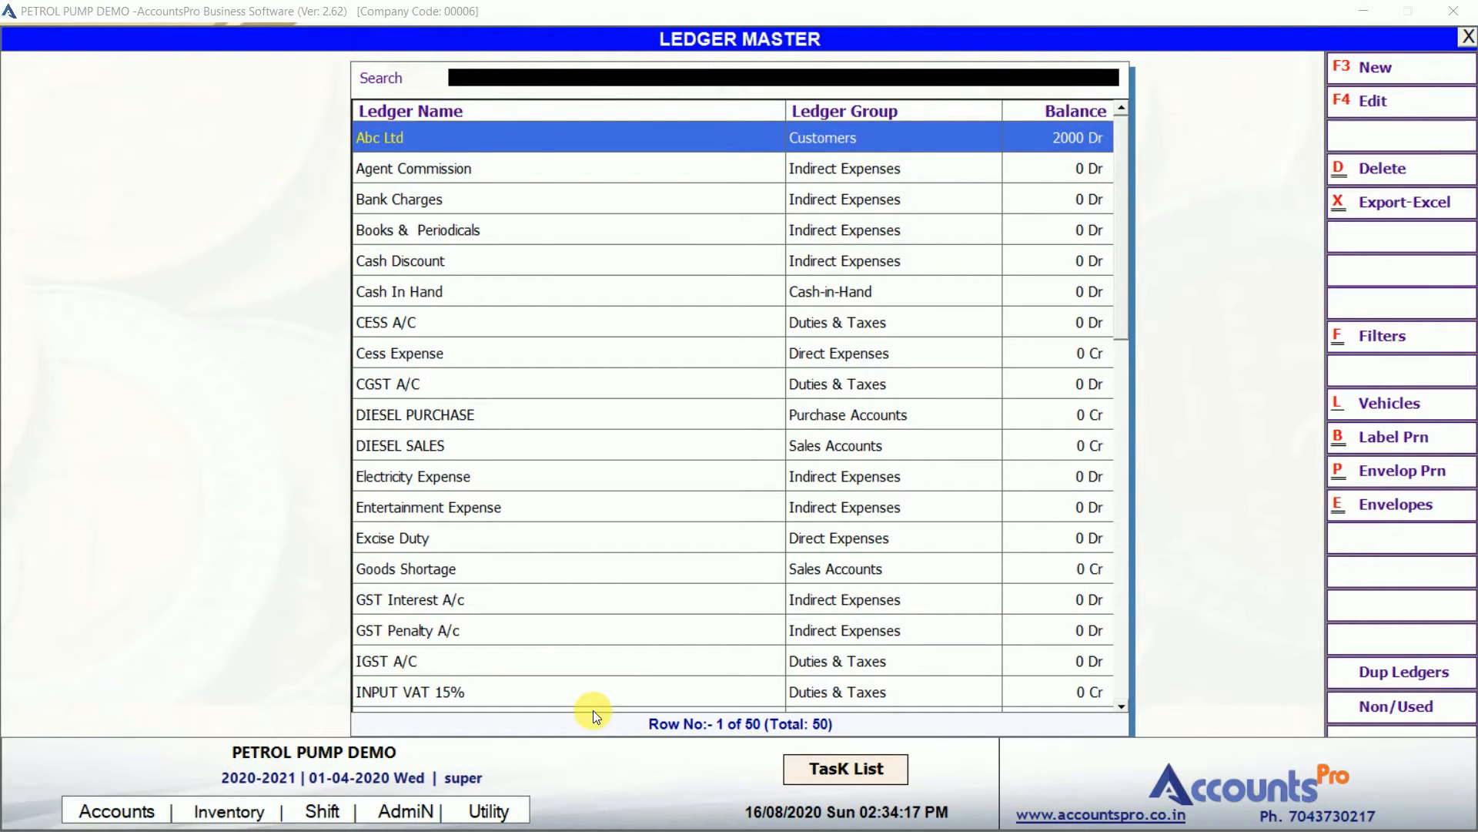
pyautogui.press('Escape')
pyautogui.press('Return')
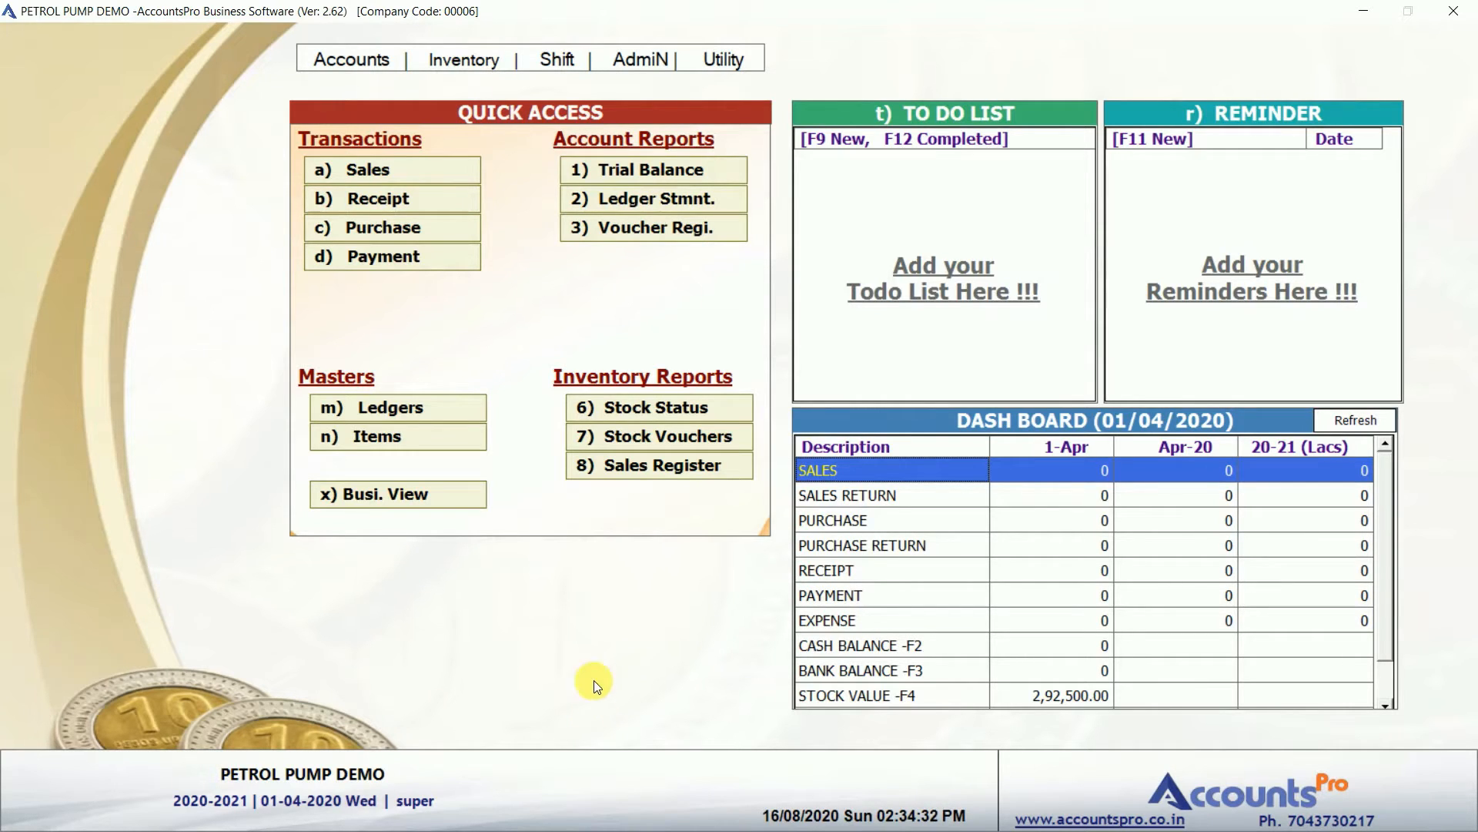
# Create a new shift with shift number 1 and shift date 16/08/2020.
pyautogui.click(557, 60)
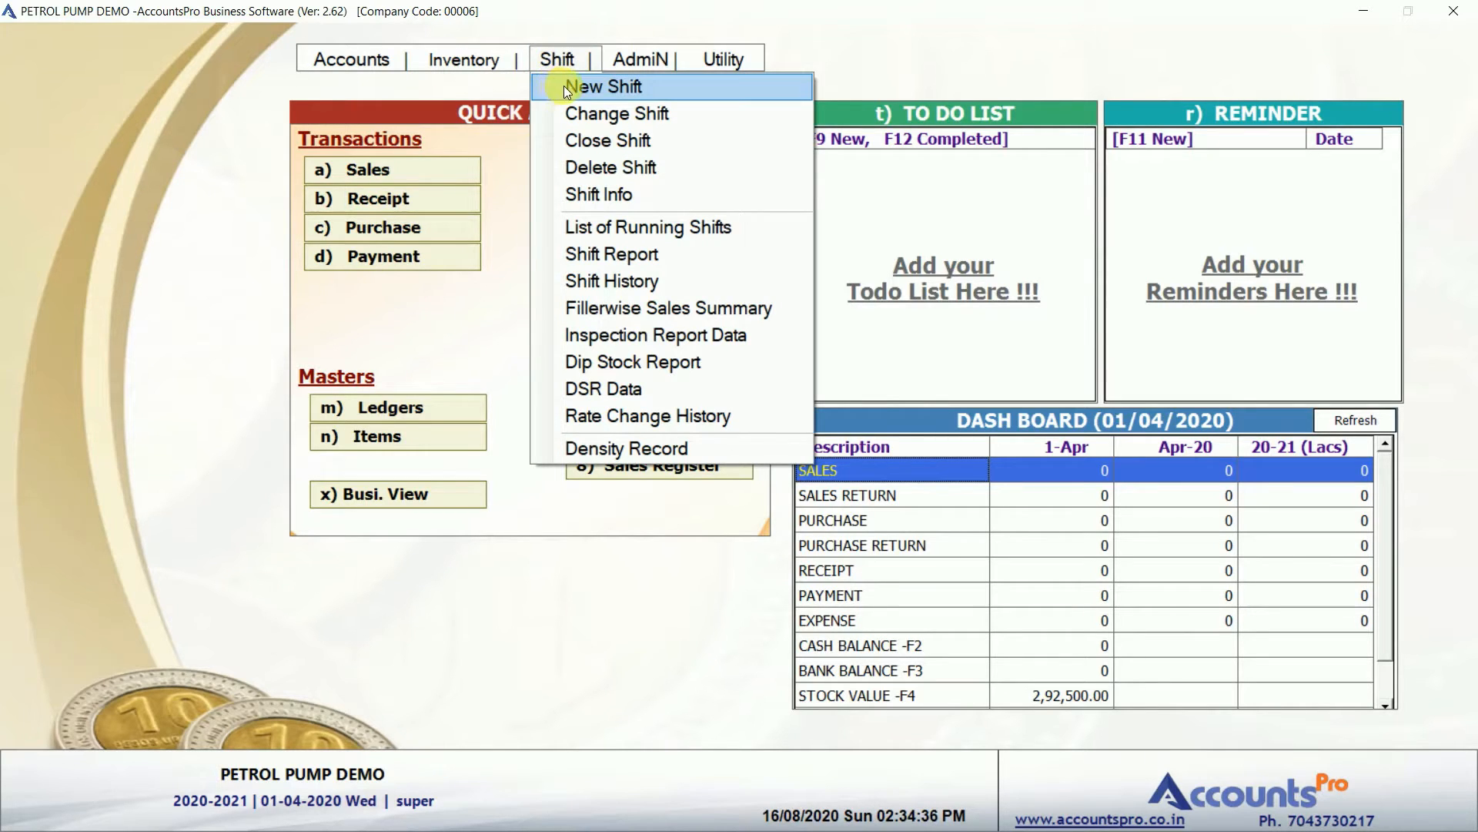
pyautogui.click(564, 86)
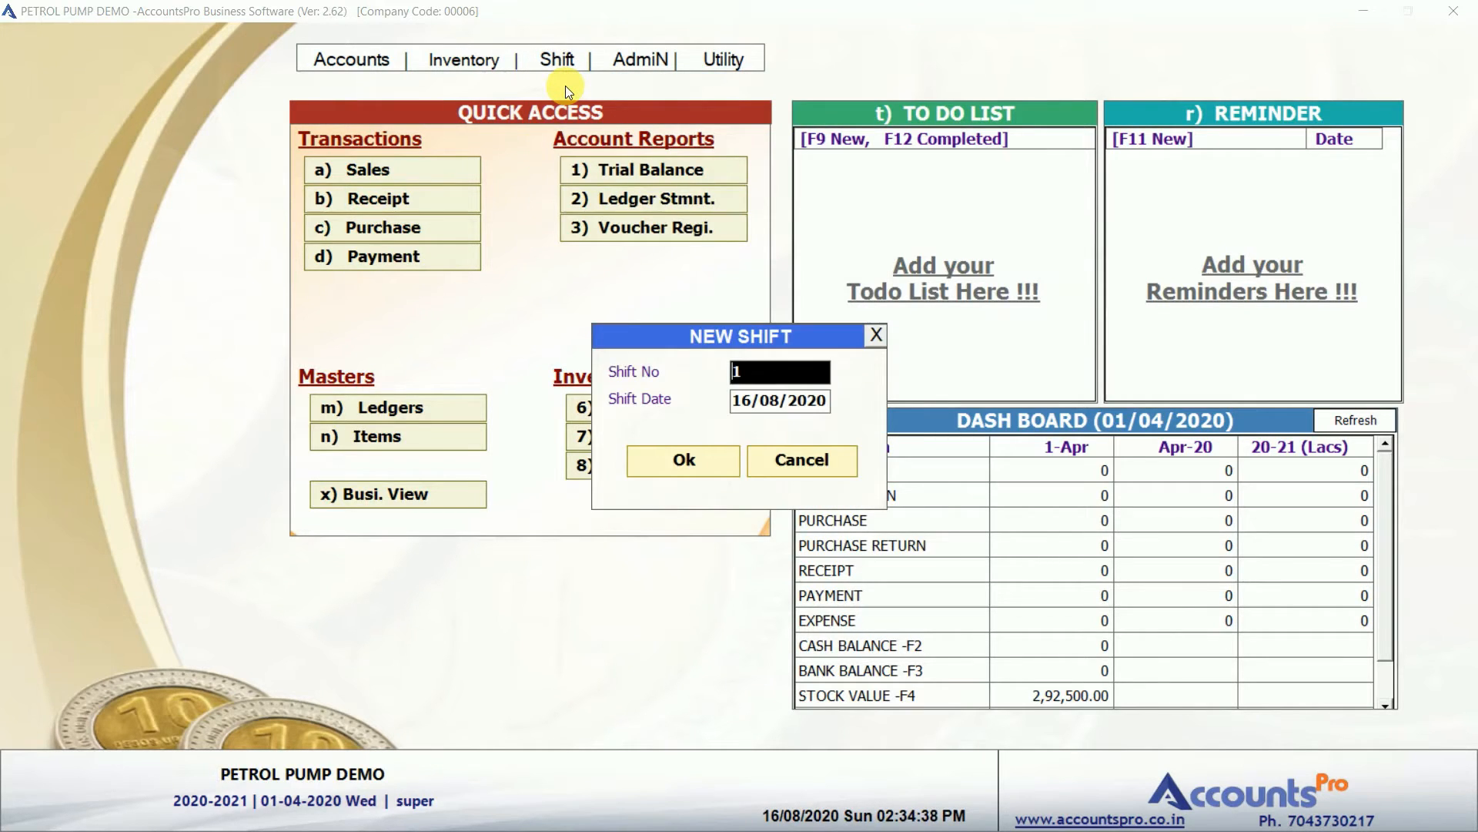
pyautogui.press('Return')
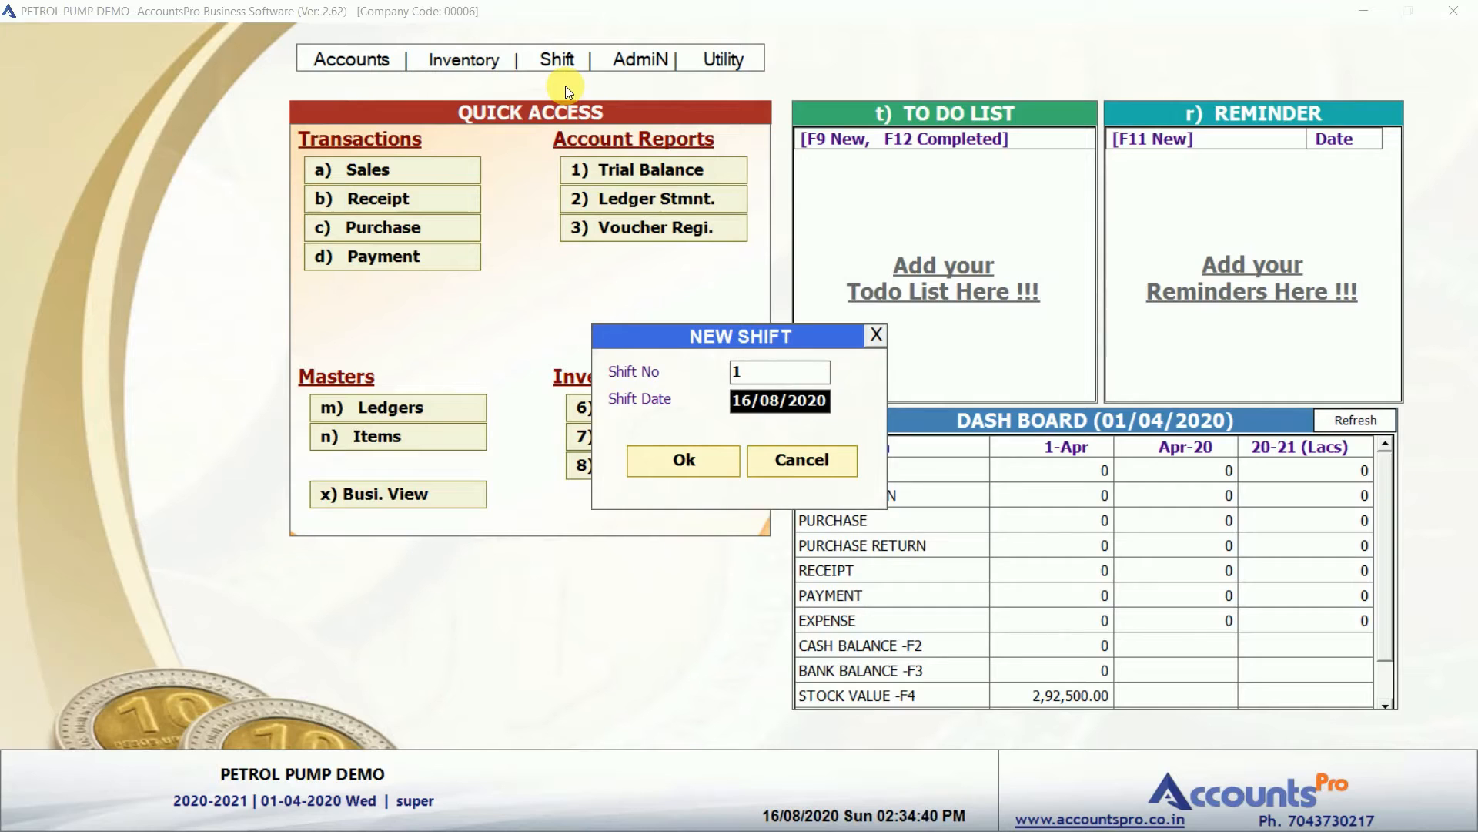
pyautogui.press('Return')
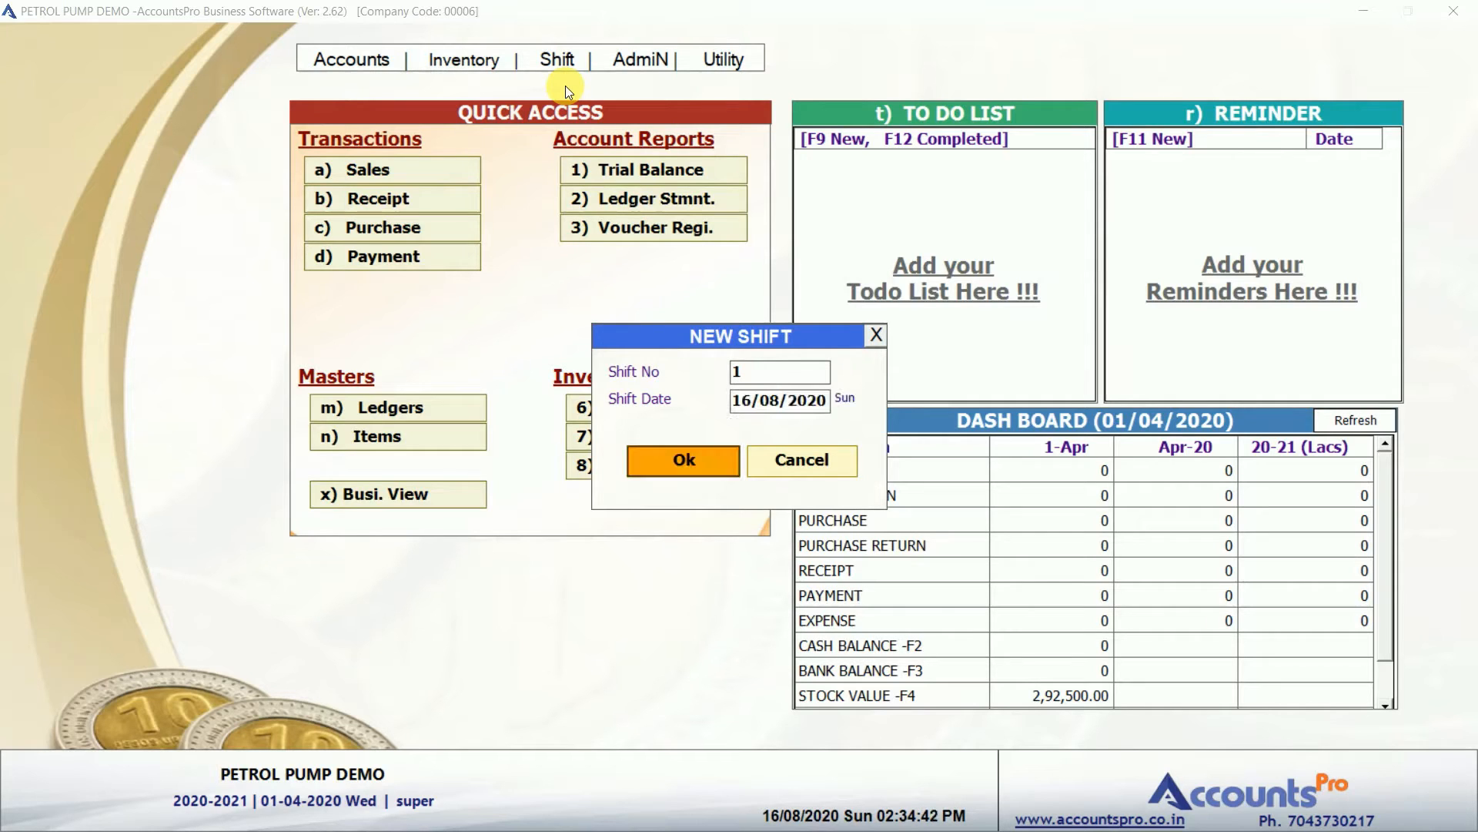
pyautogui.press('Return')
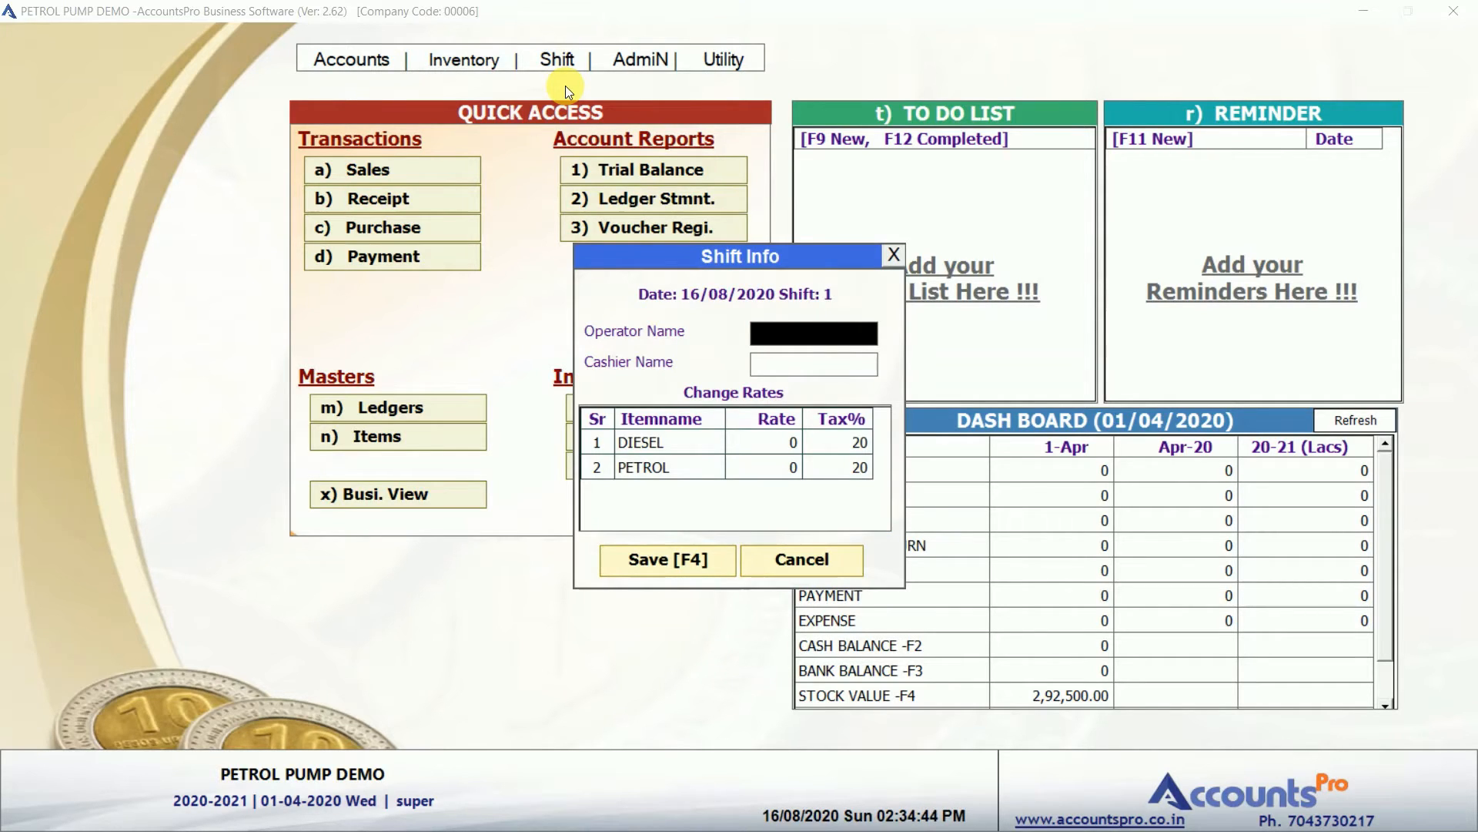
# Enter the operator's name and the cashier's name in the shift information.
pyautogui.write('Raj')
pyautogui.press('Return')
pyautogui.write('manoj')
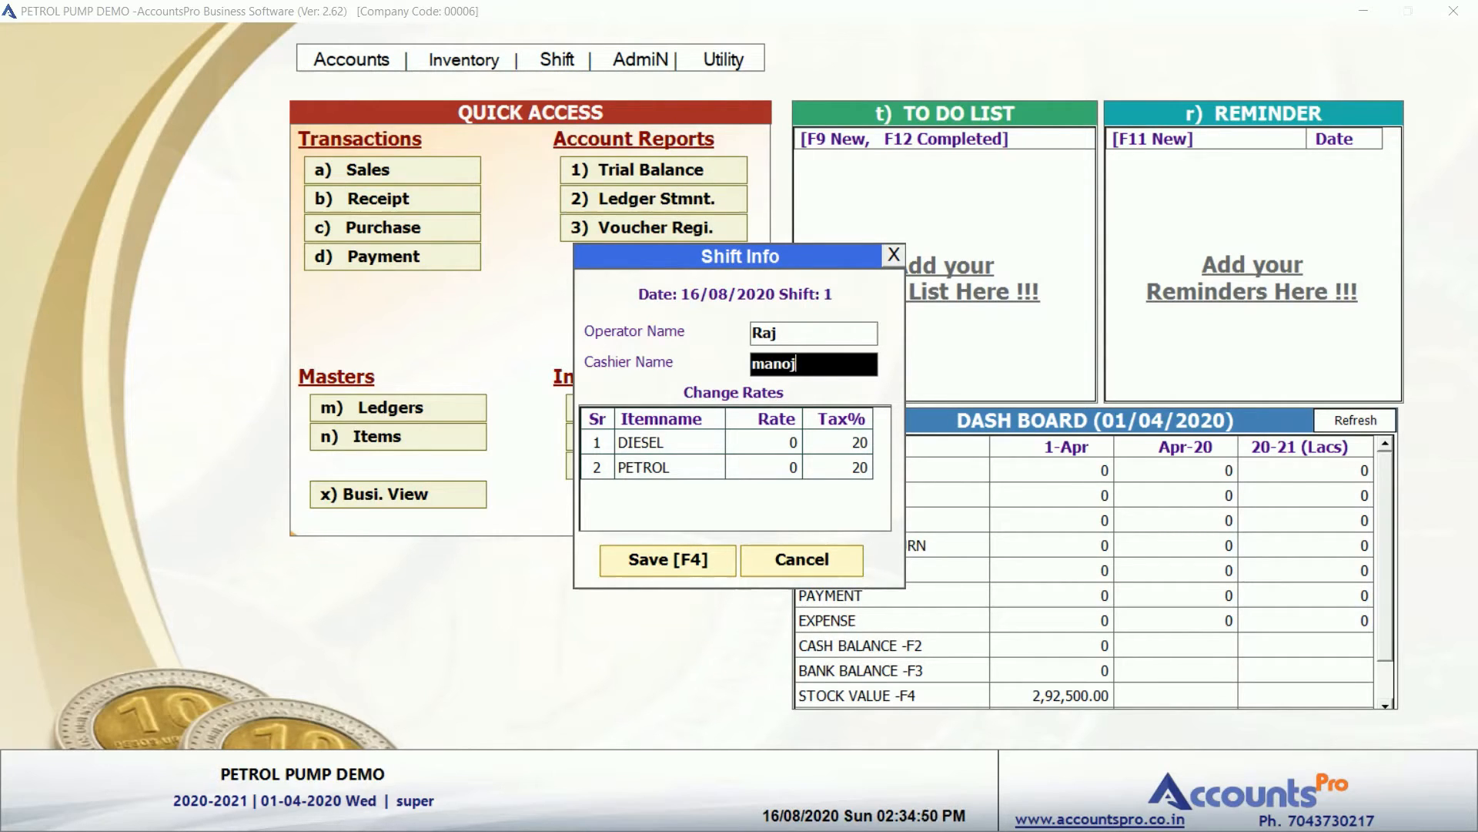
pyautogui.press('Return')
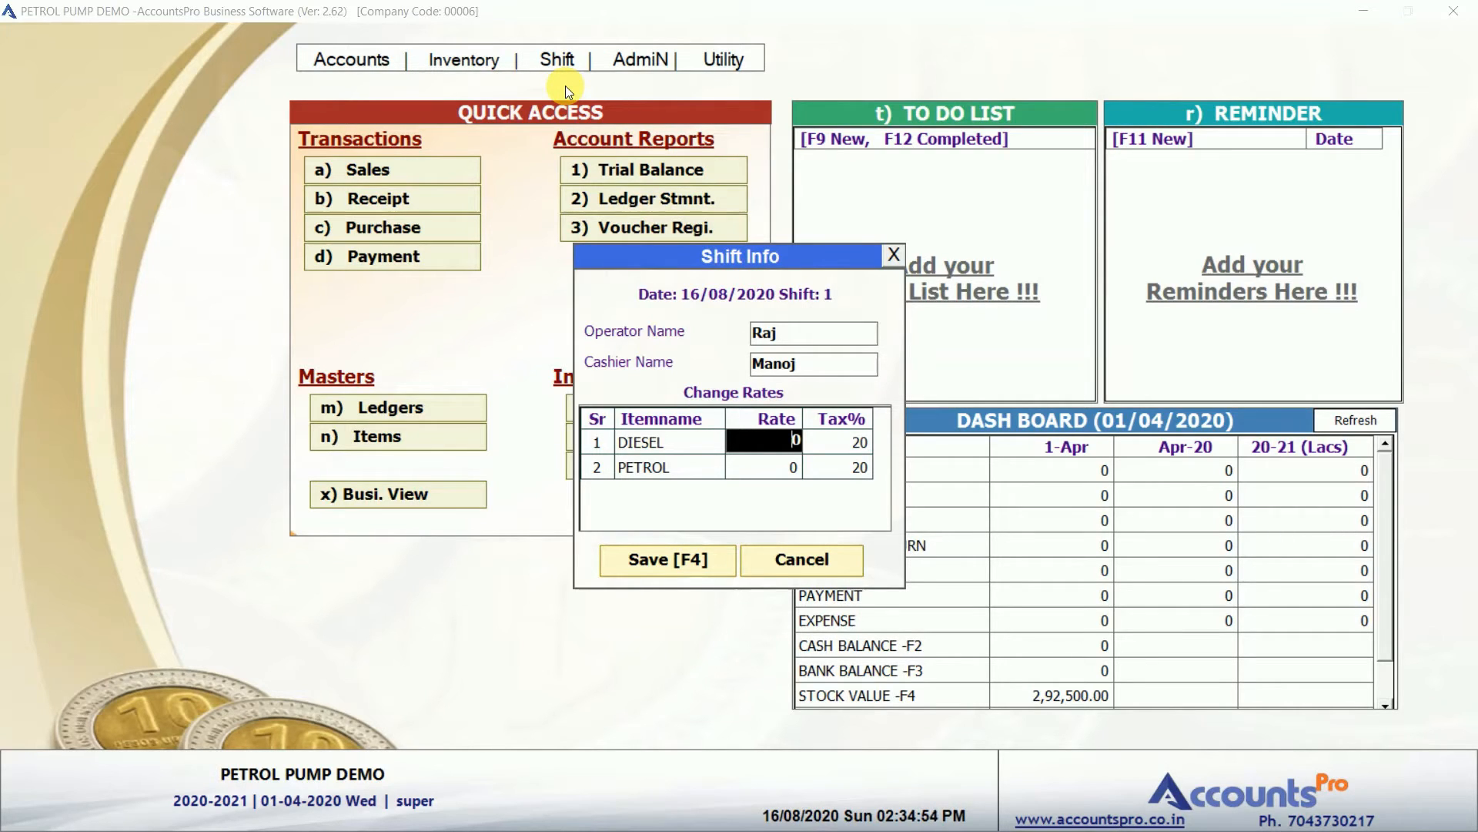
# Set the shift's rates to 71 for DIESEL and 75 for PETROL, then save and confirm the shift details.
pyautogui.write('71')
pyautogui.press('Return')
pyautogui.write('75')
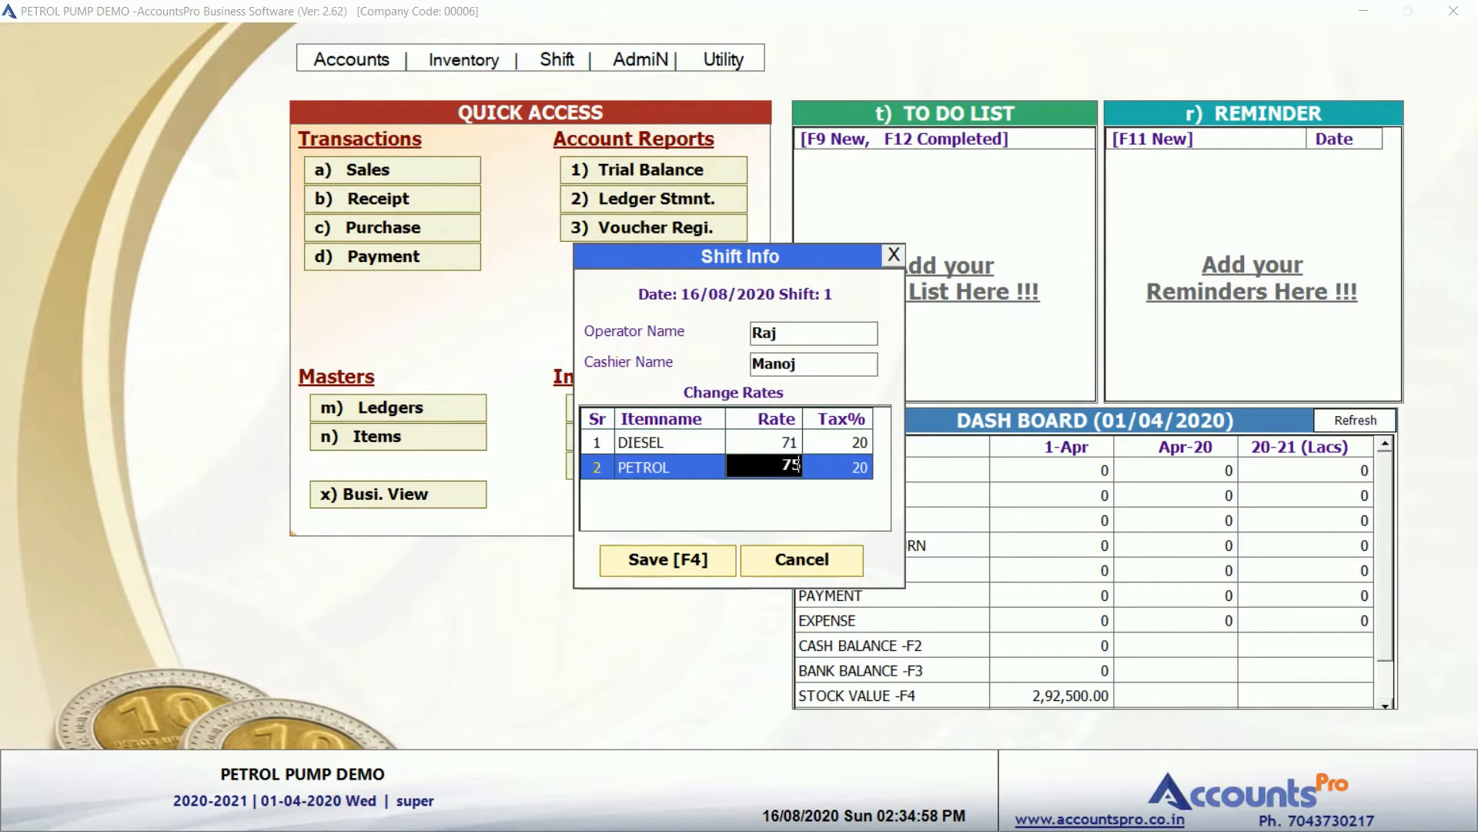
pyautogui.press('Return')
pyautogui.press('Return')
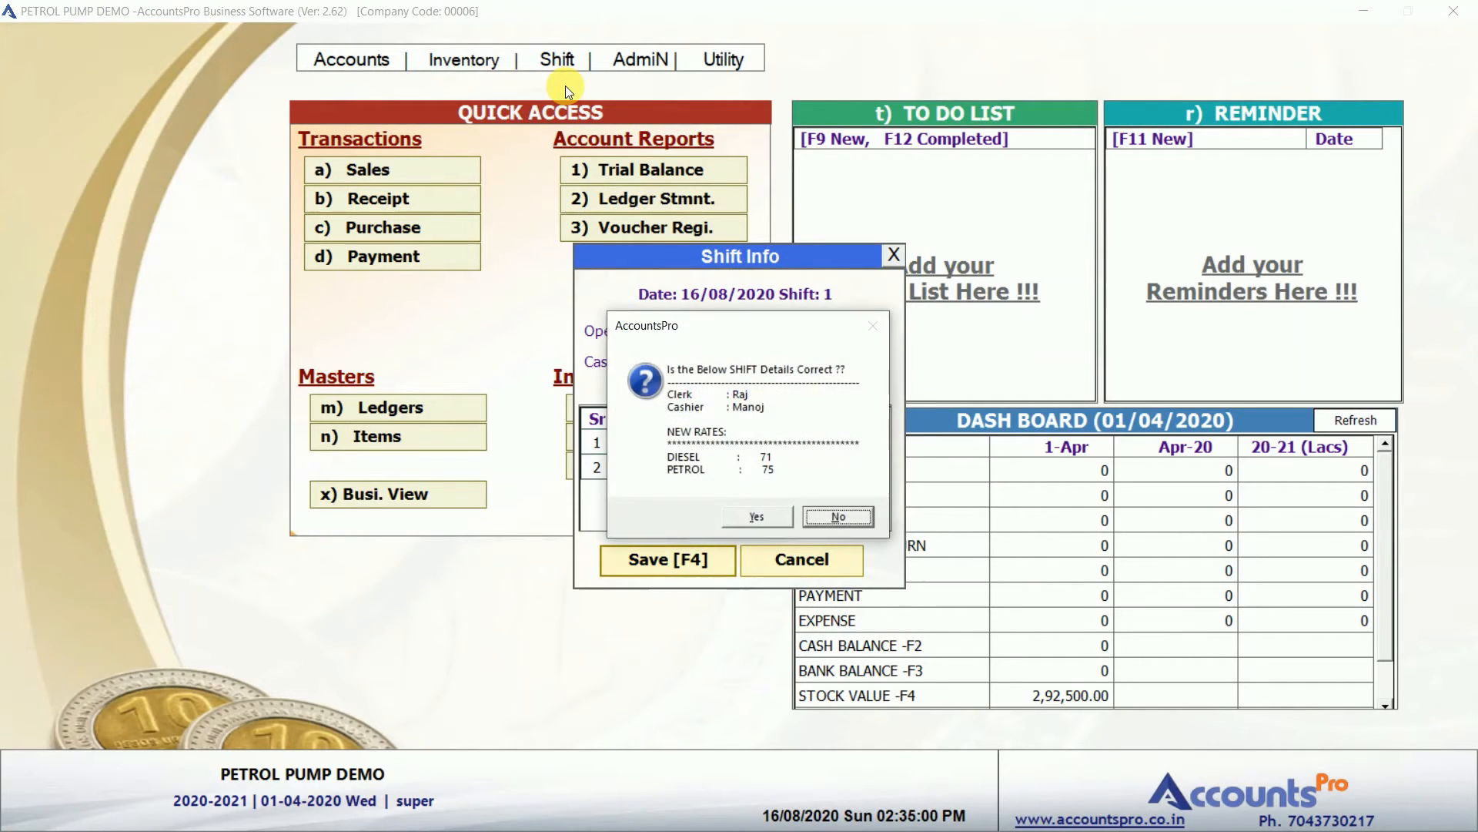
pyautogui.press('Left')
pyautogui.press('Return')
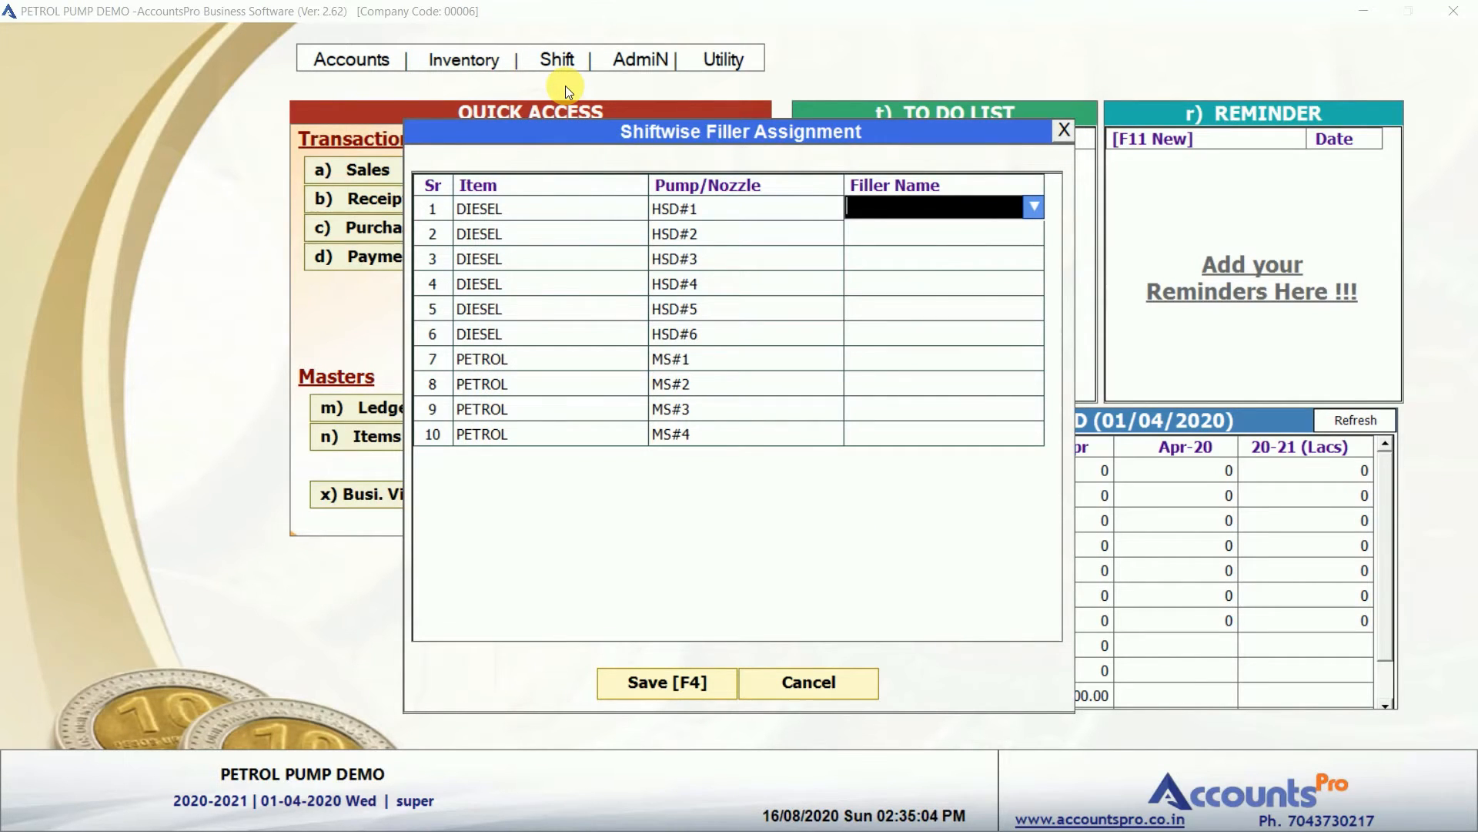
pyautogui.write('ma')
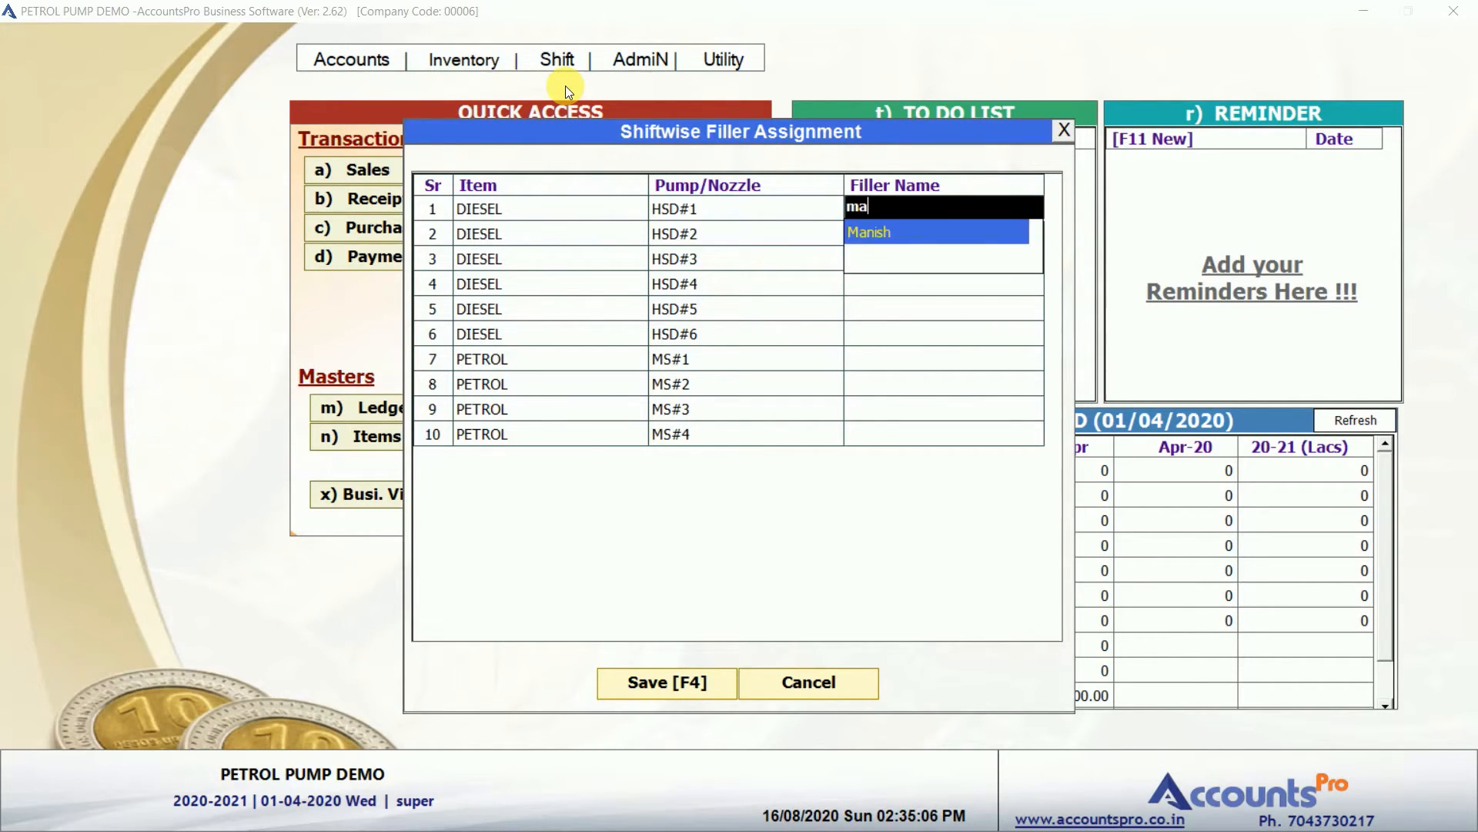
pyautogui.press('BackSpace')
pyautogui.press('BackSpace')
pyautogui.press('Escape')
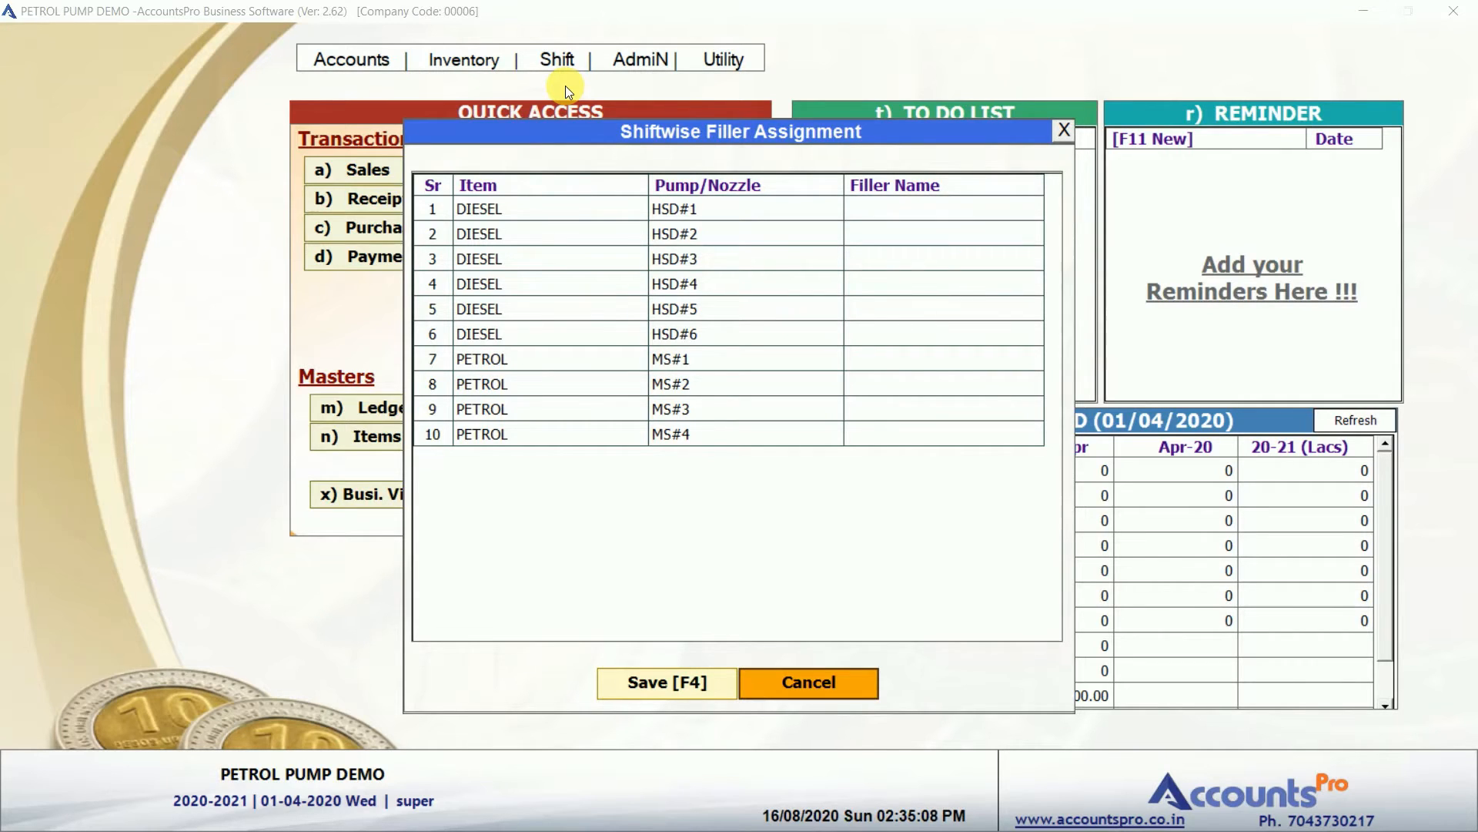
pyautogui.hotkey('shift', 'Tab')
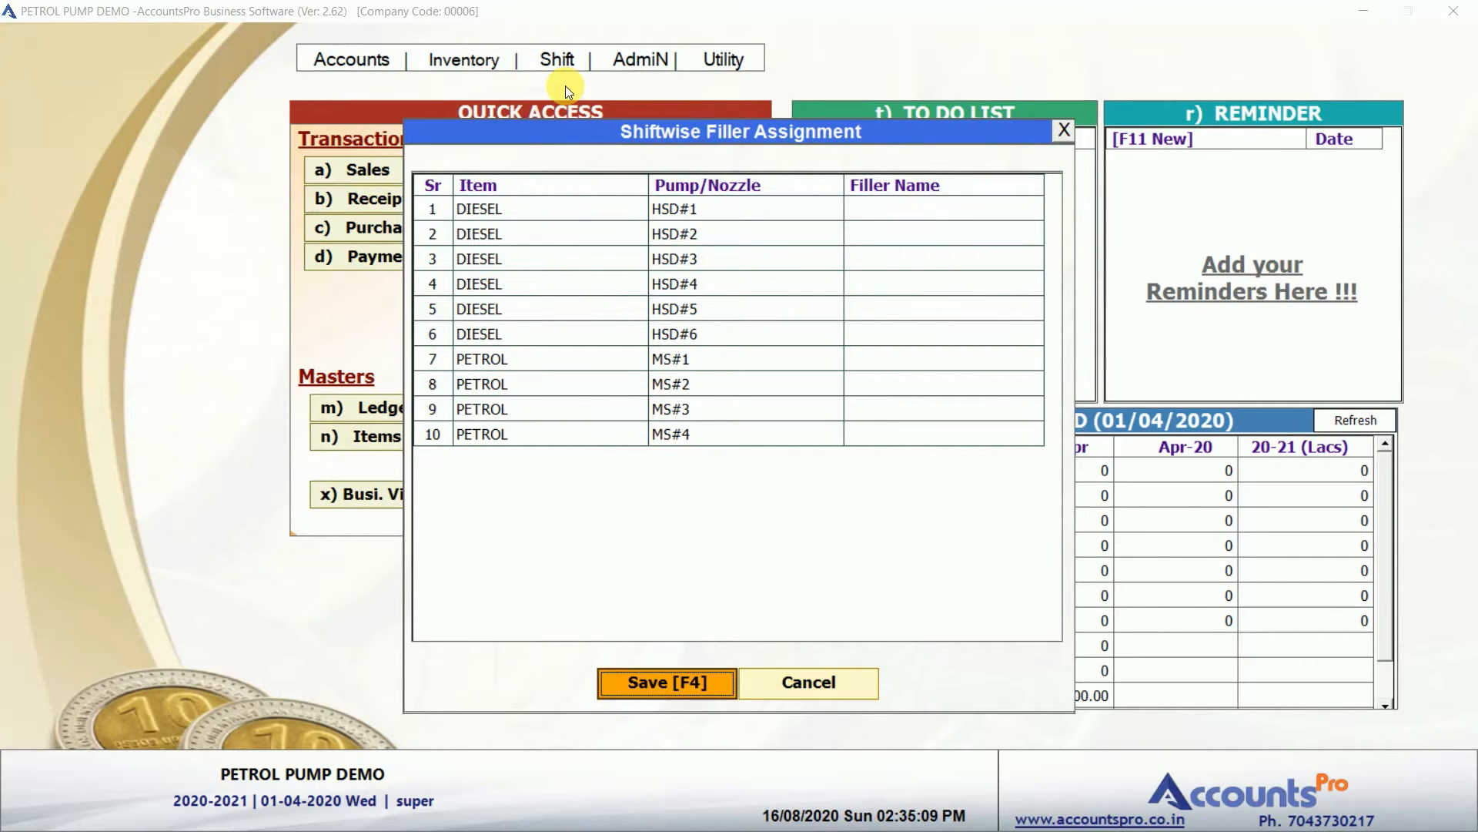
pyautogui.click(906, 219)
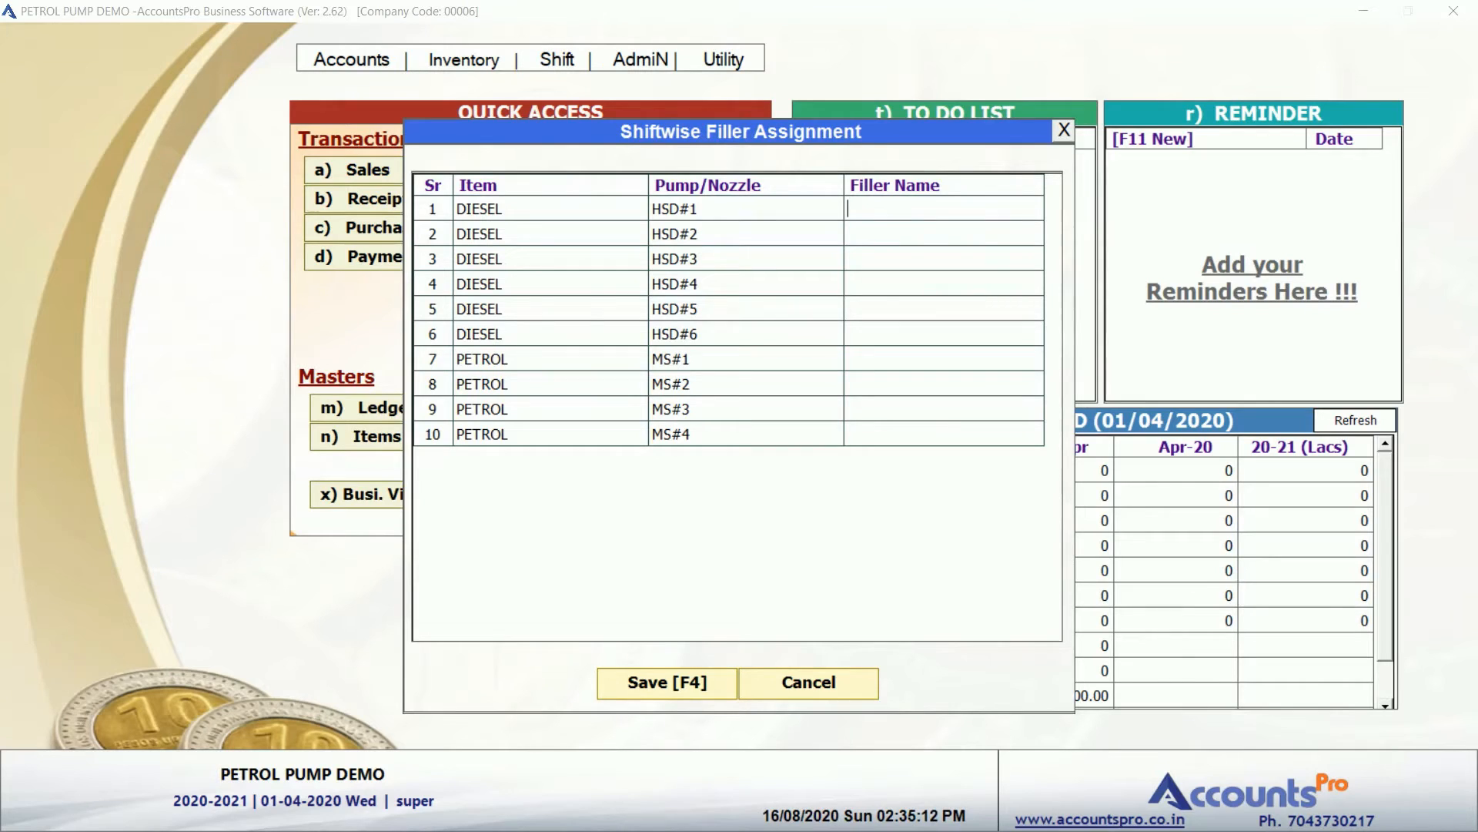
pyautogui.press('Down')
pyautogui.press('Down')
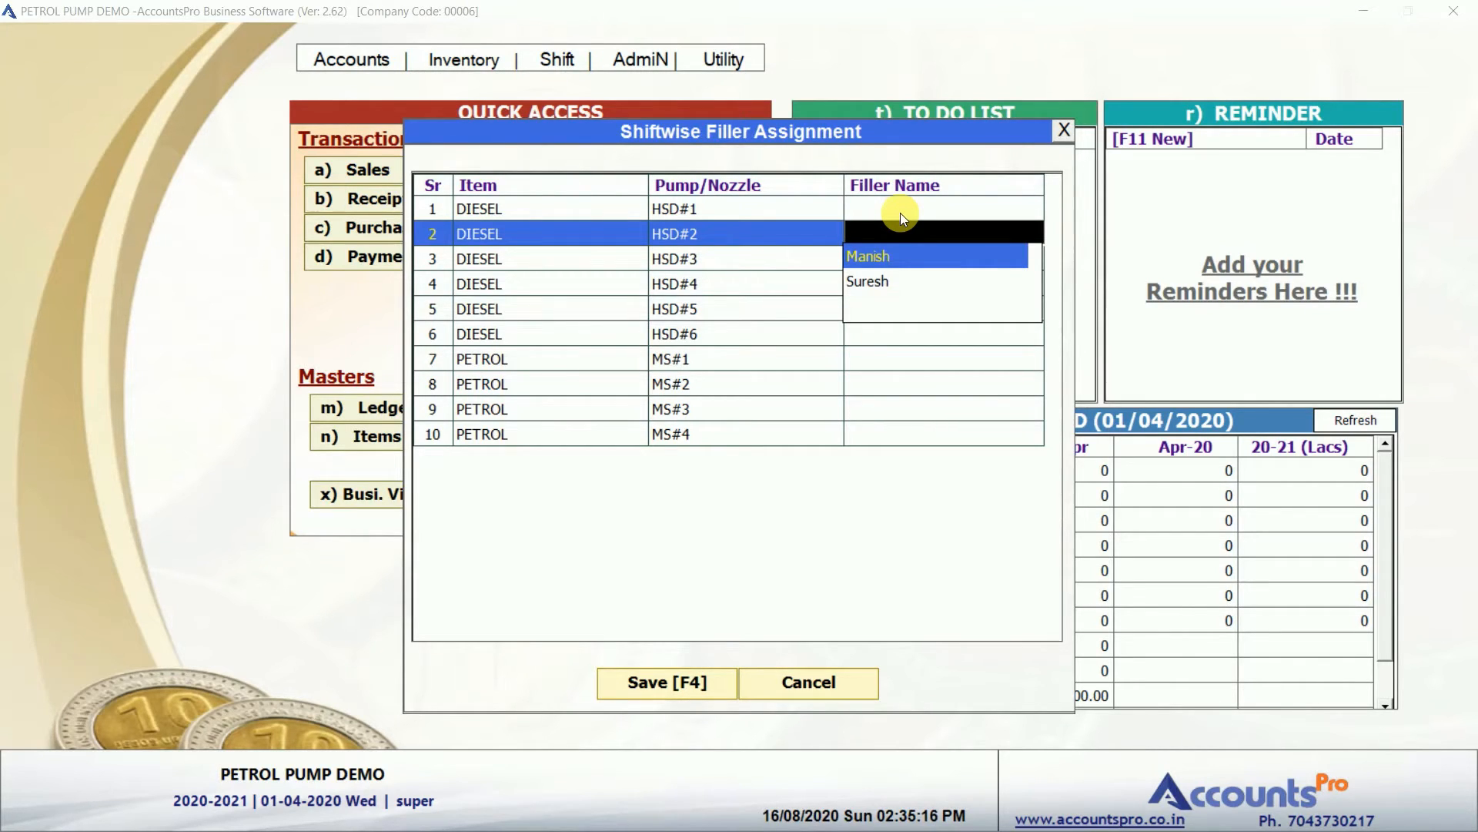
# Assign the first listed filler to the diesel nozzles HSD#1, HSD#2 and HSD#3.
pyautogui.click(870, 210)
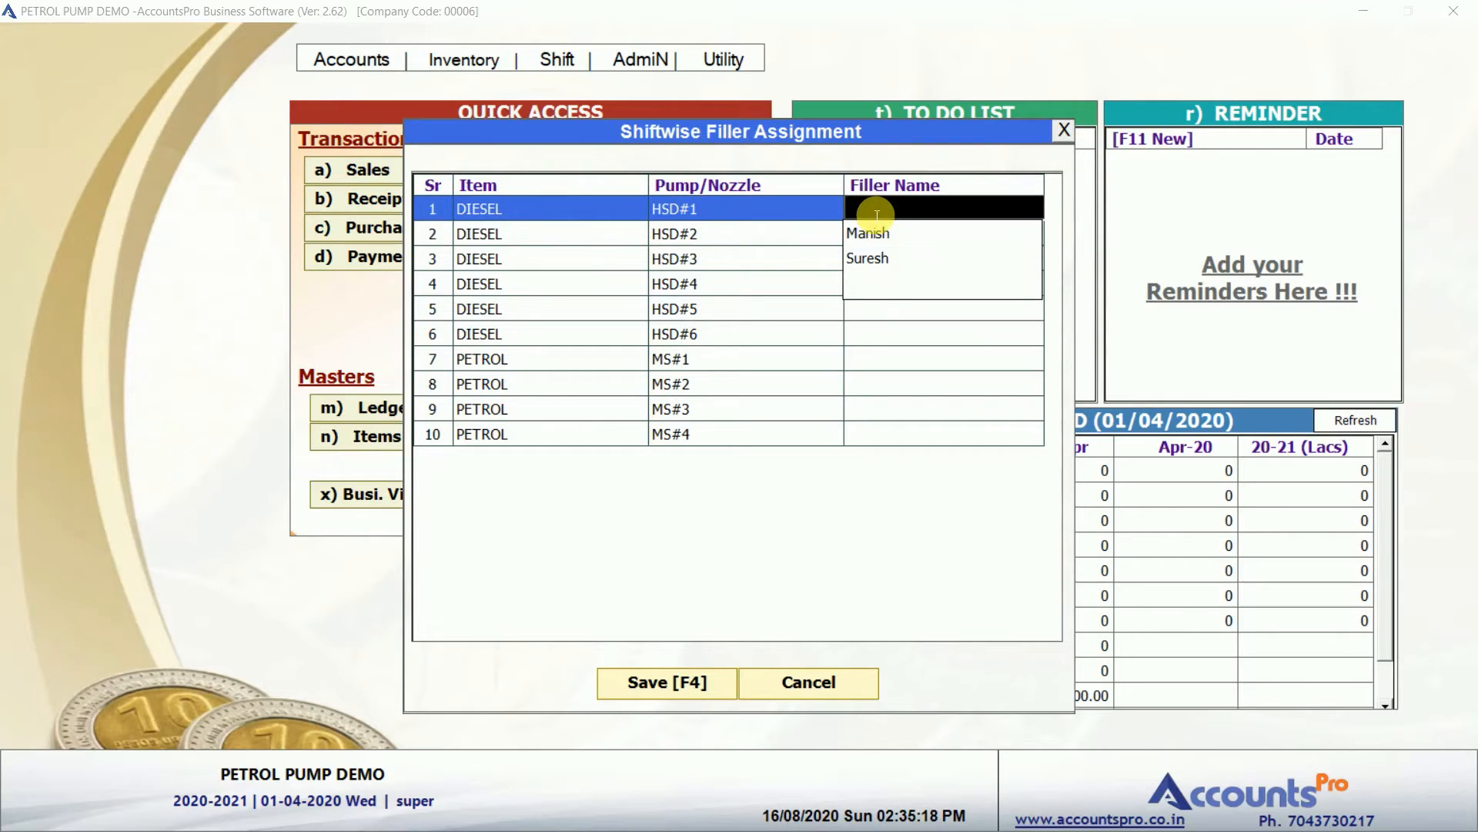
pyautogui.press('Return')
pyautogui.press('Escape')
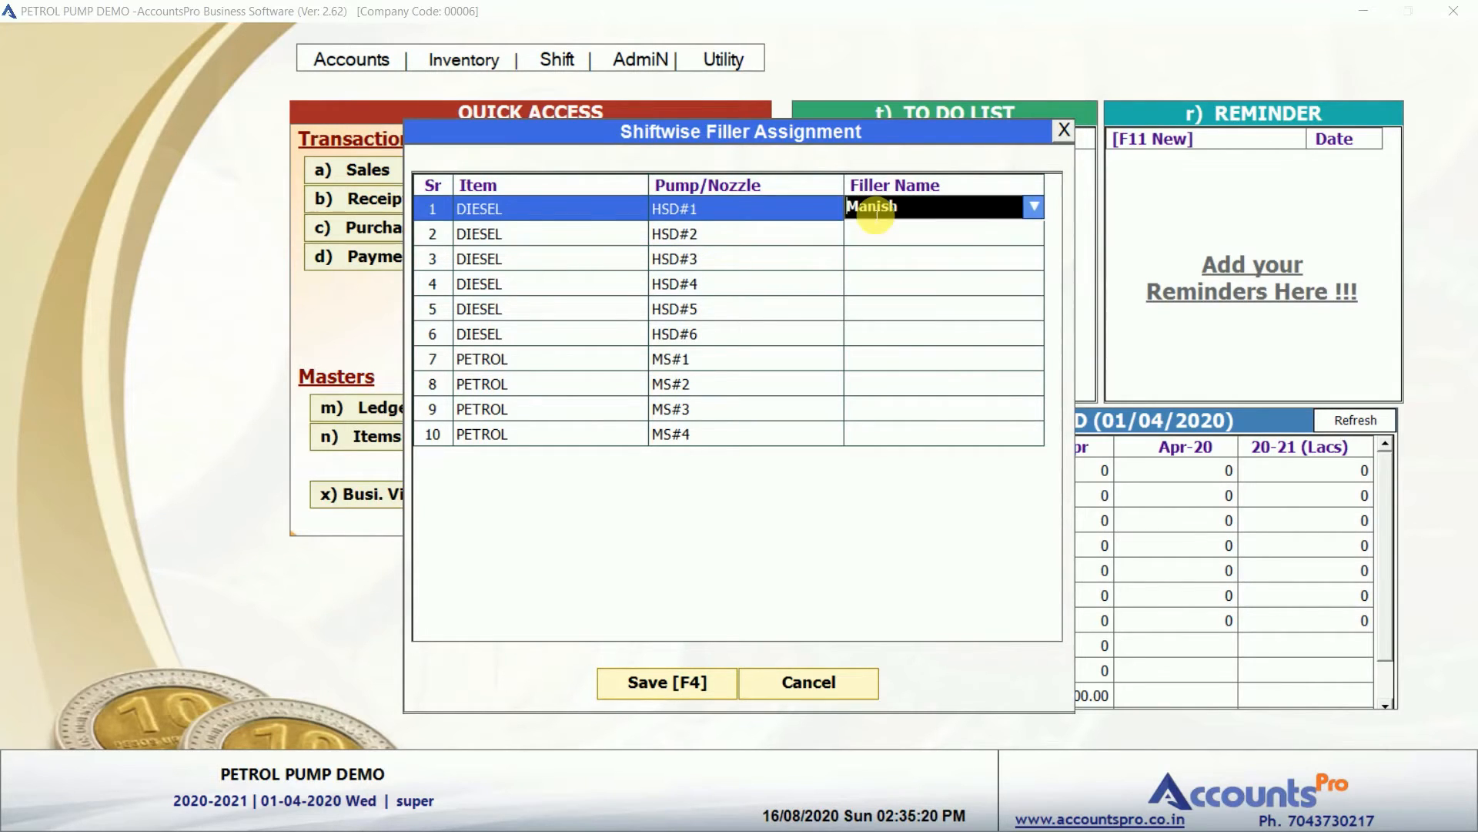
pyautogui.press('Return')
pyautogui.write('ma')
pyautogui.press('Return')
pyautogui.write('ma')
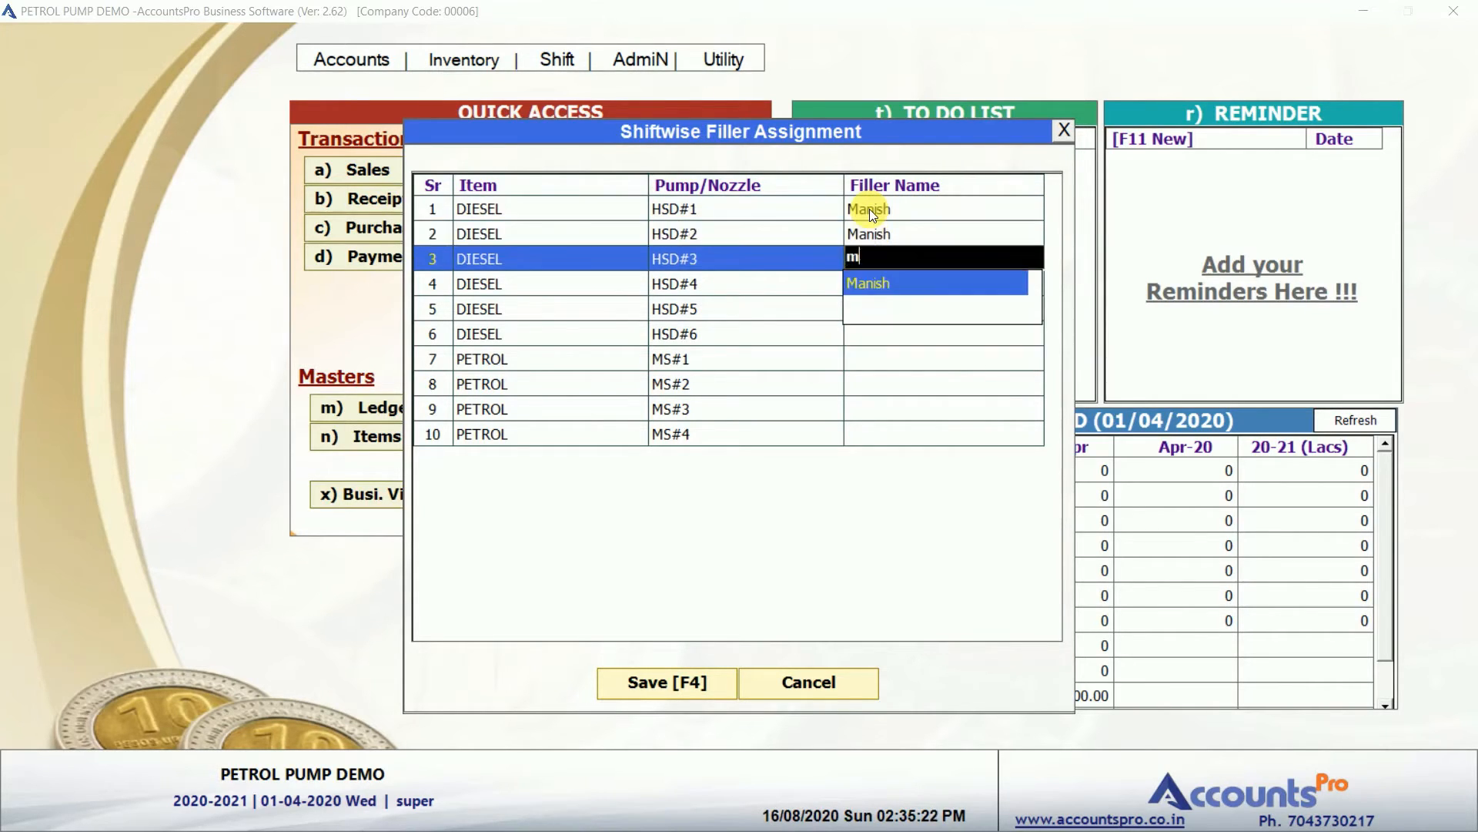
pyautogui.press('Return')
# Assign the second listed filler to the diesel nozzles HSD#4, HSD#5 and HSD#6.
pyautogui.write('su')
pyautogui.press('Return')
pyautogui.press('Return')
pyautogui.write('su')
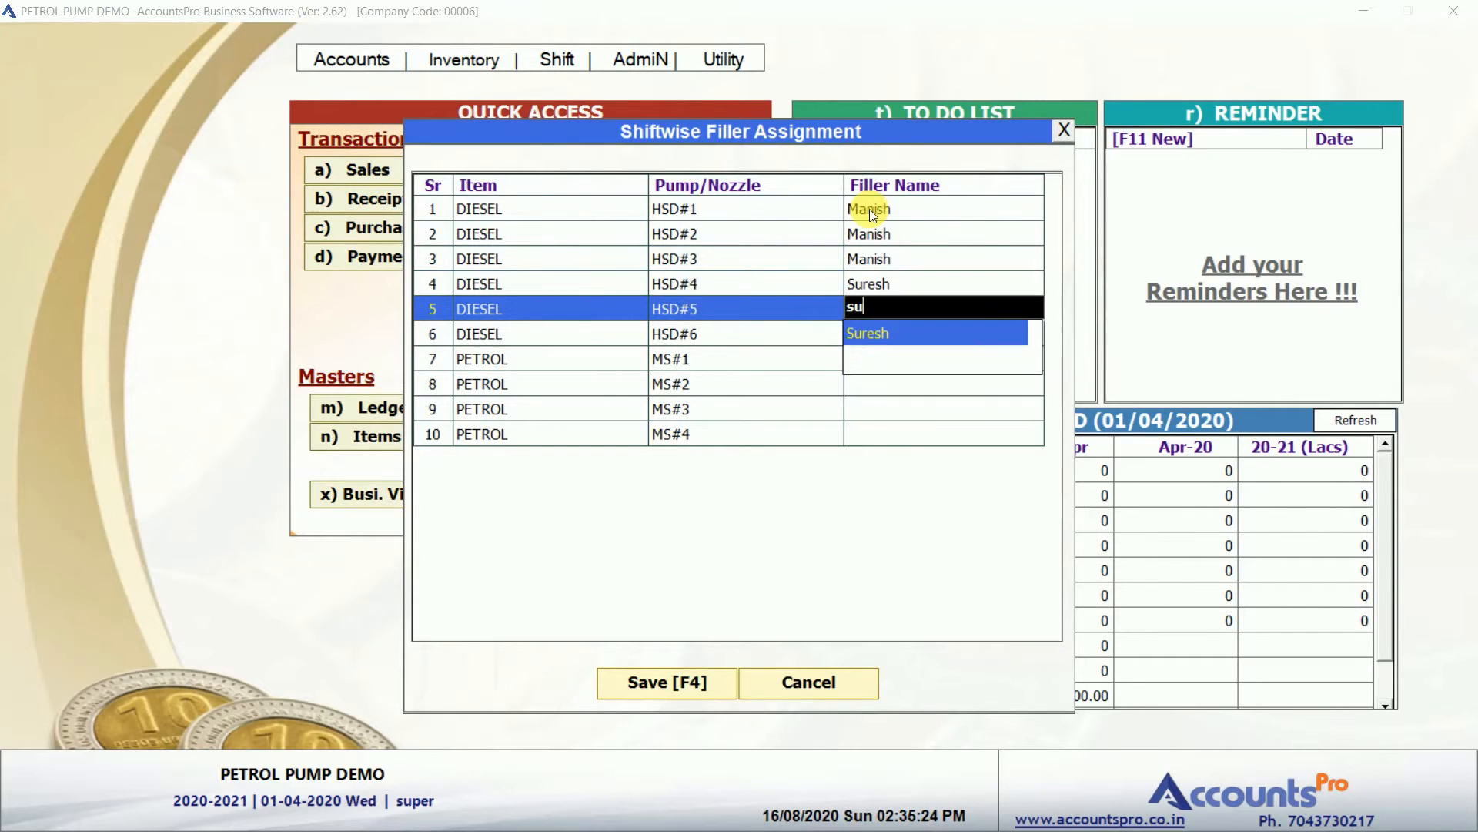
pyautogui.press('Return')
pyautogui.press('Return')
pyautogui.write('su')
pyautogui.press('Return')
pyautogui.press('Return')
# Assign the first listed filler to the petrol nozzles MS#1 to MS#4 and save the filler assignment to open the shift.
pyautogui.write('ma')
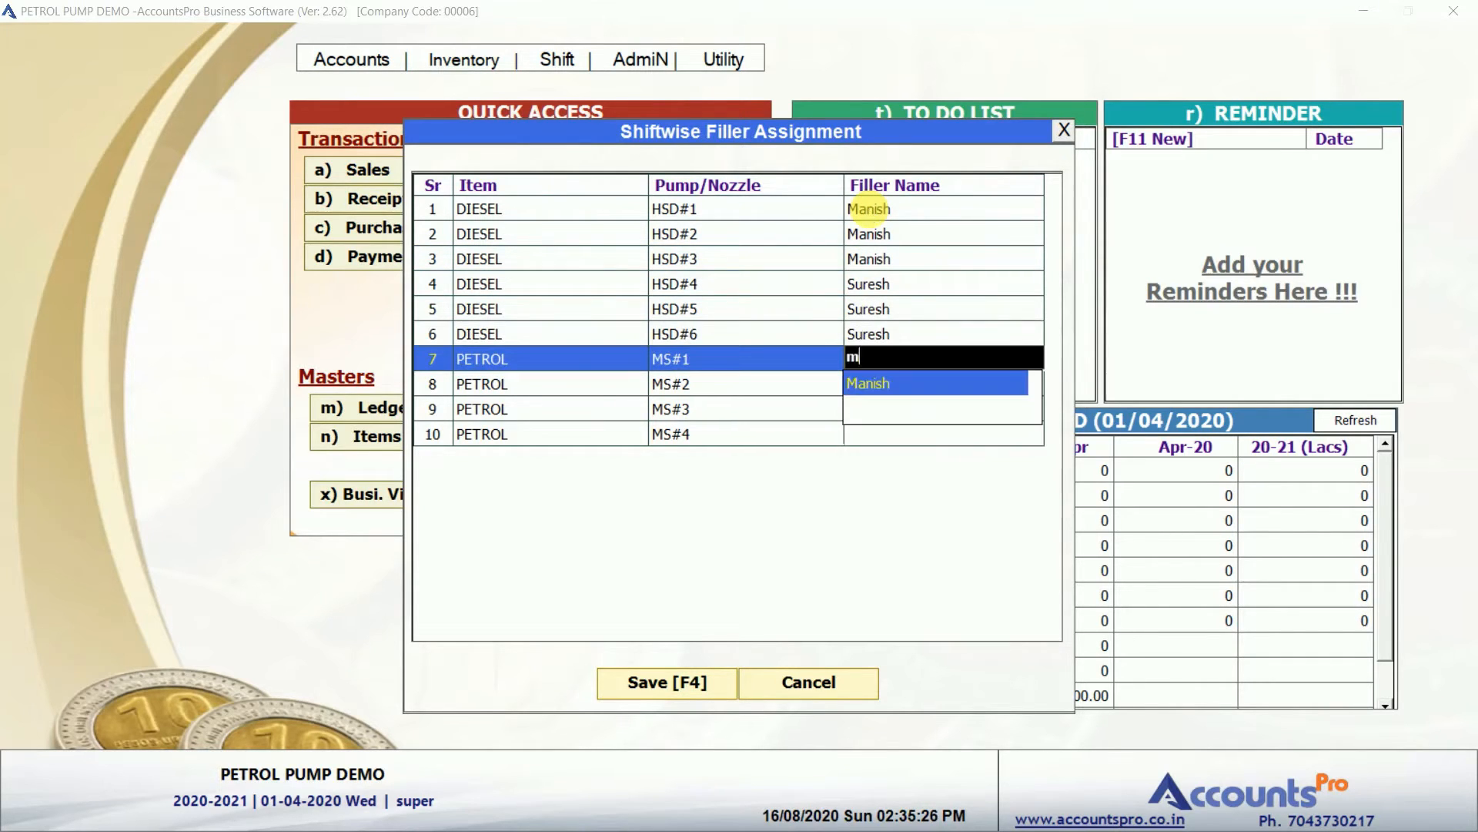
pyautogui.press('Return')
pyautogui.press('Return')
pyautogui.write('ma')
pyautogui.press('Return')
pyautogui.press('Return')
pyautogui.write('ma')
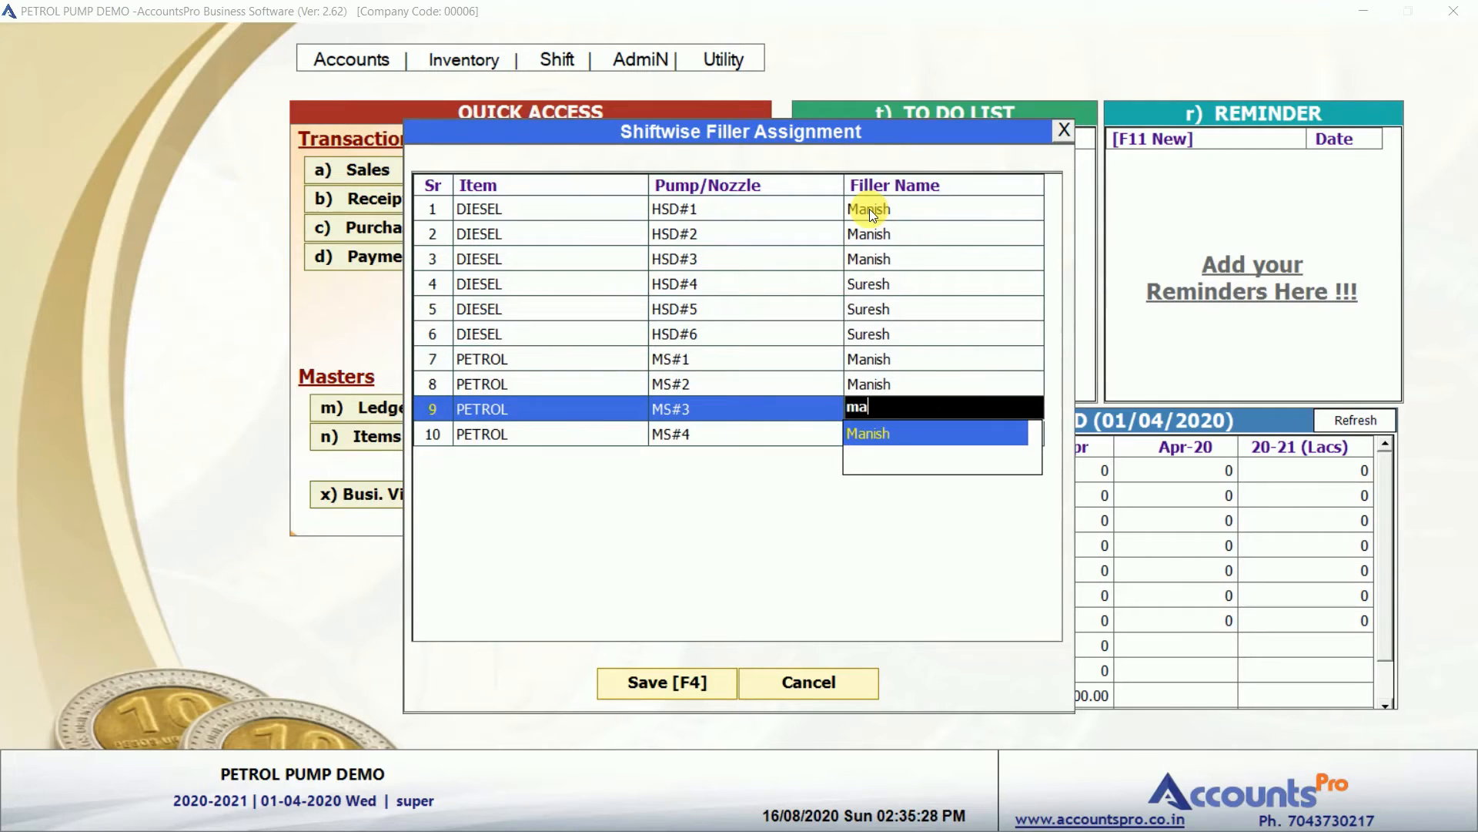
pyautogui.press('Return')
pyautogui.press('Return')
pyautogui.write('ma')
pyautogui.press('Return')
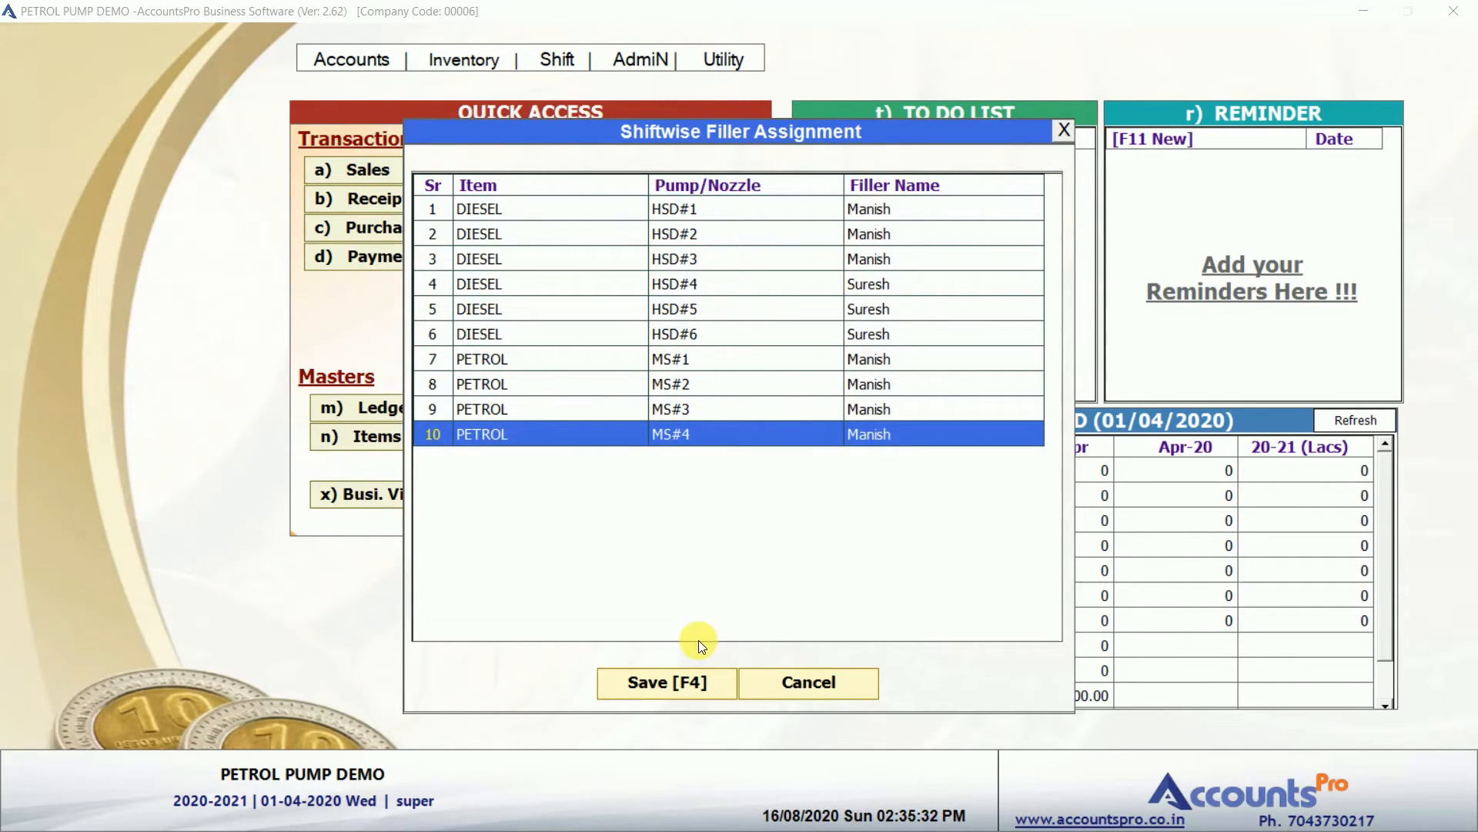
pyautogui.click(662, 682)
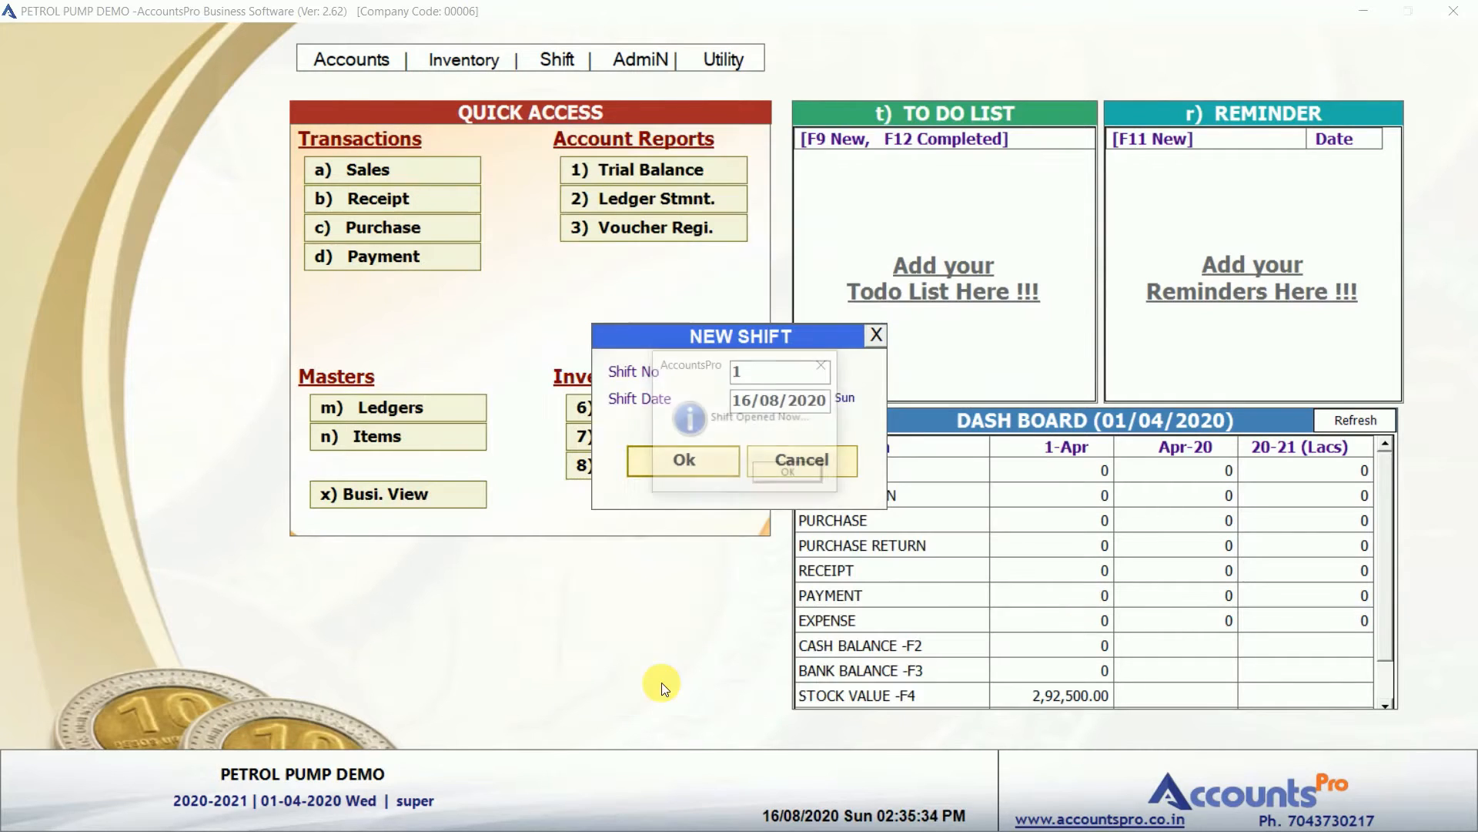
pyautogui.click(769, 475)
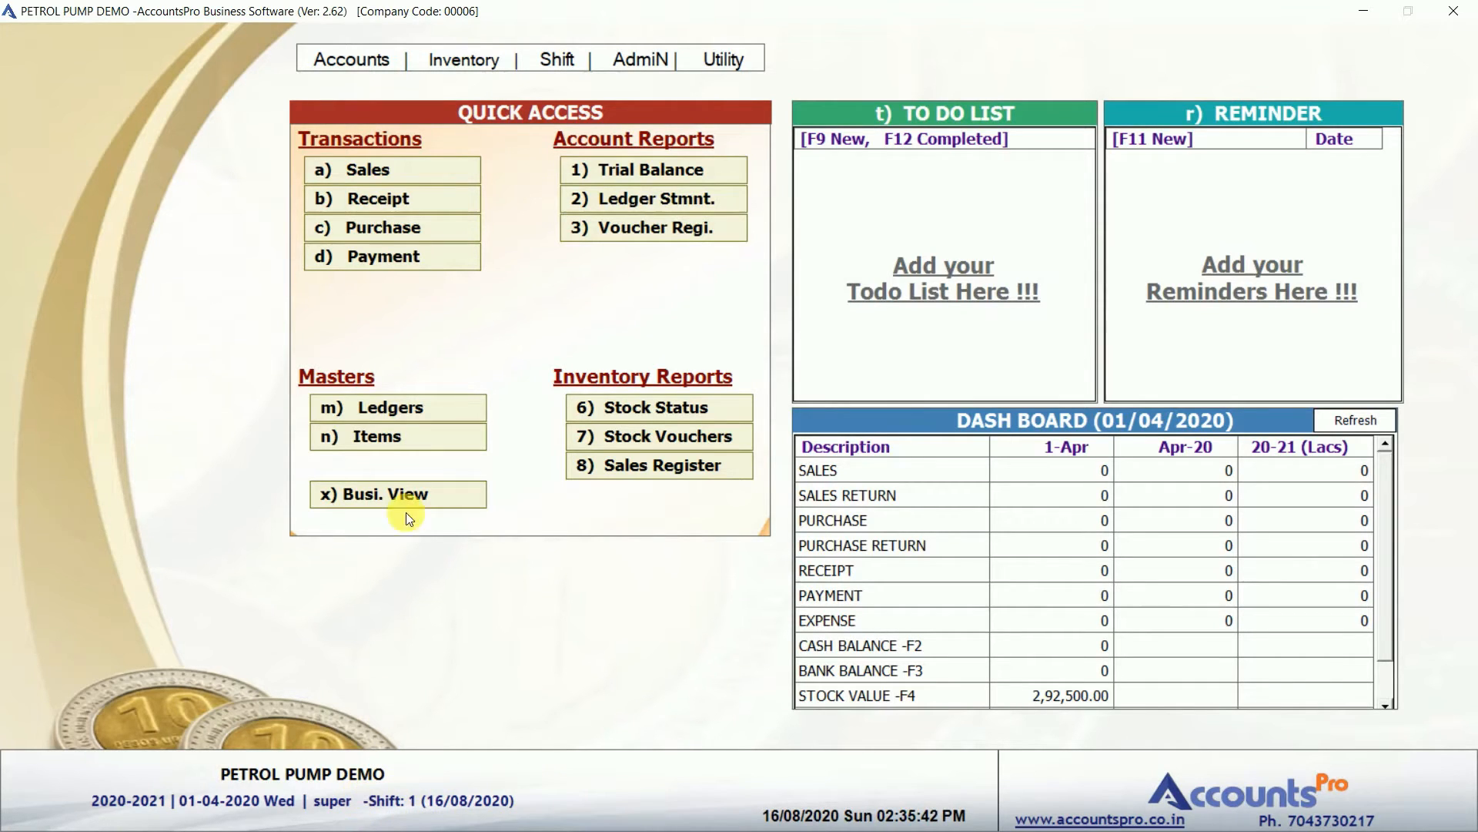
# Start sales entry number 1 as a Debit sale with Abc Ltd as the party.
pyautogui.click(422, 174)
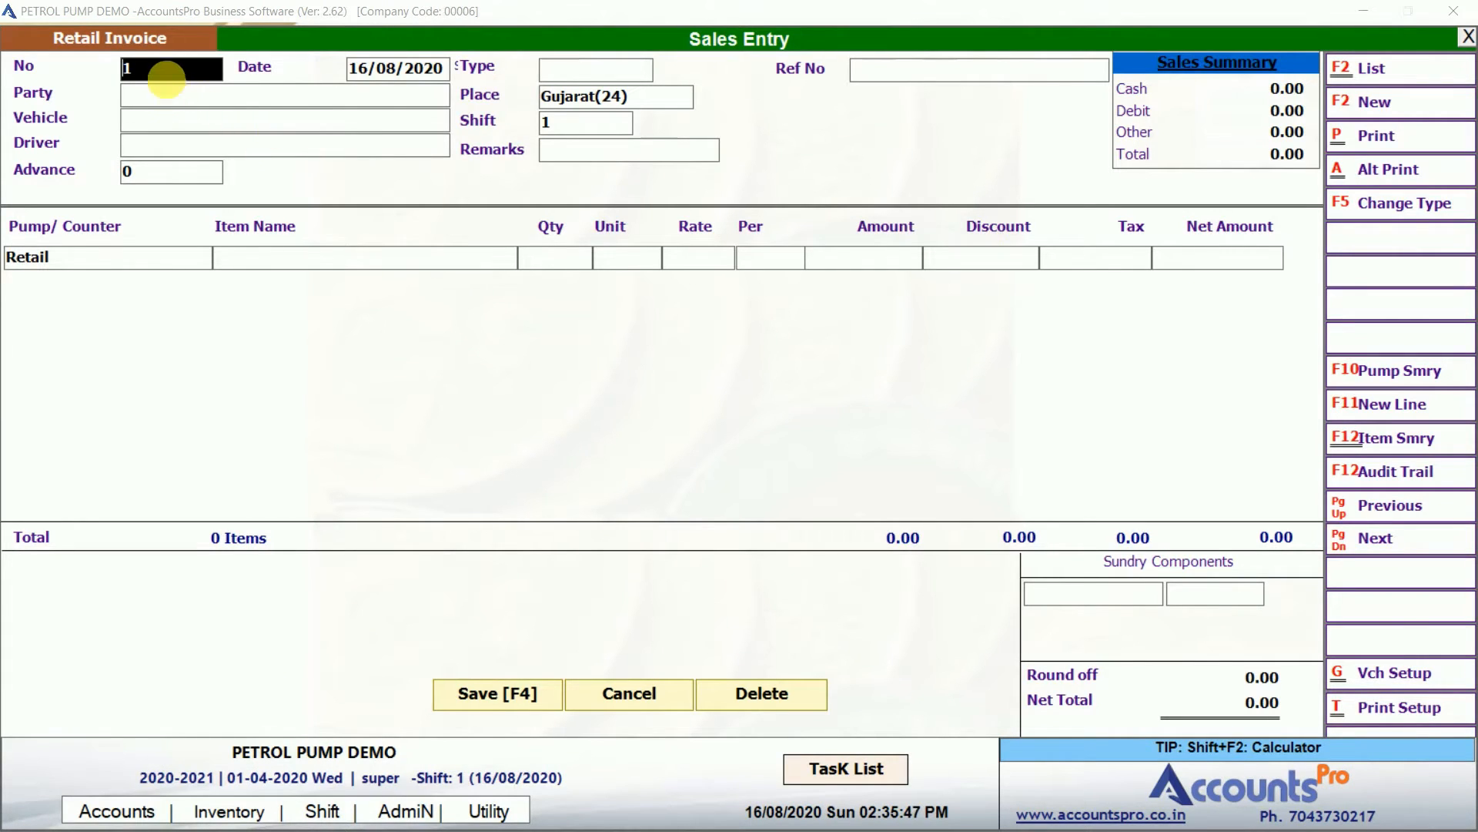
pyautogui.press('Return')
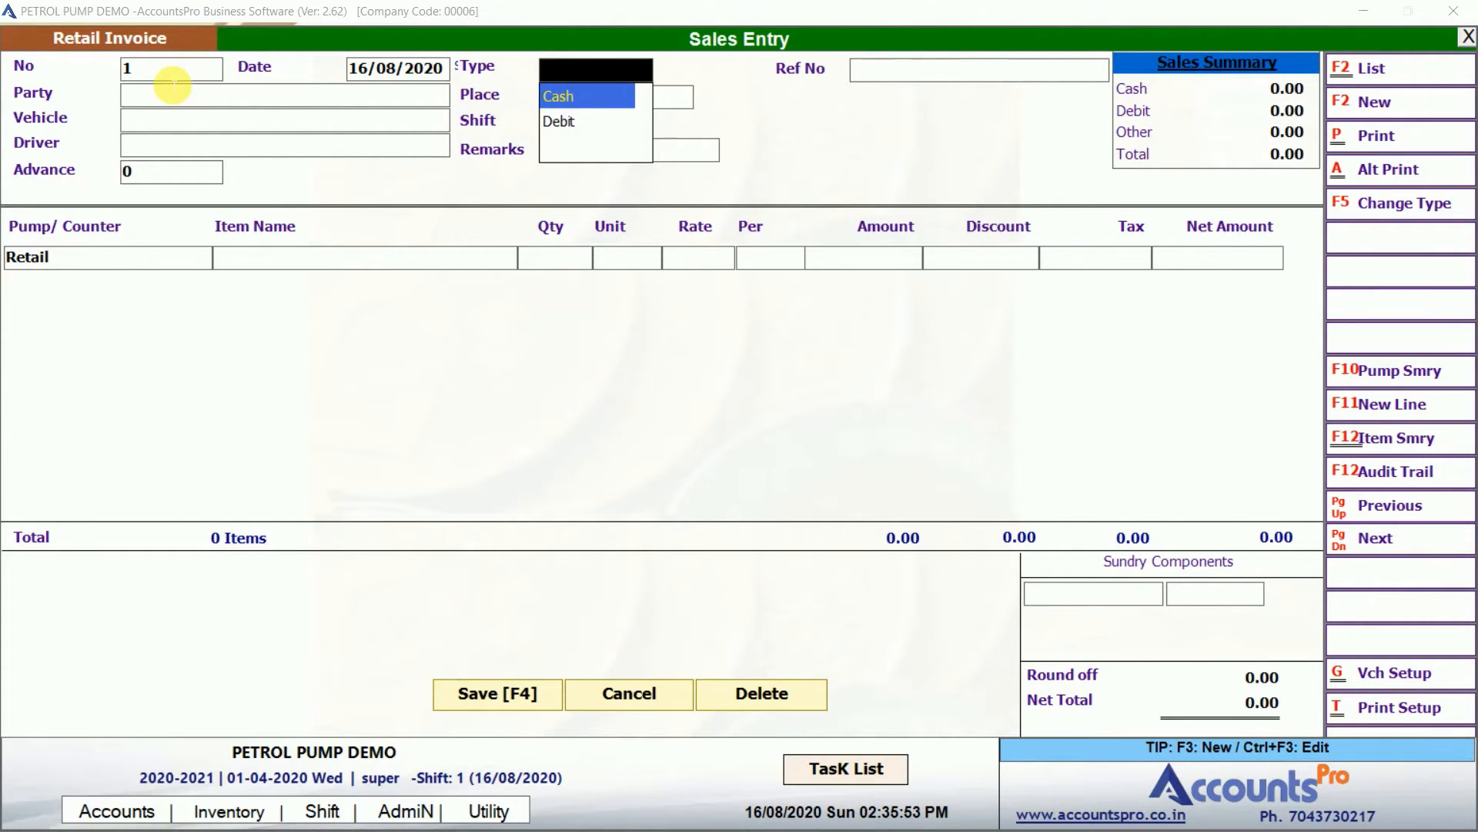
pyautogui.press('Down')
pyautogui.press('Return')
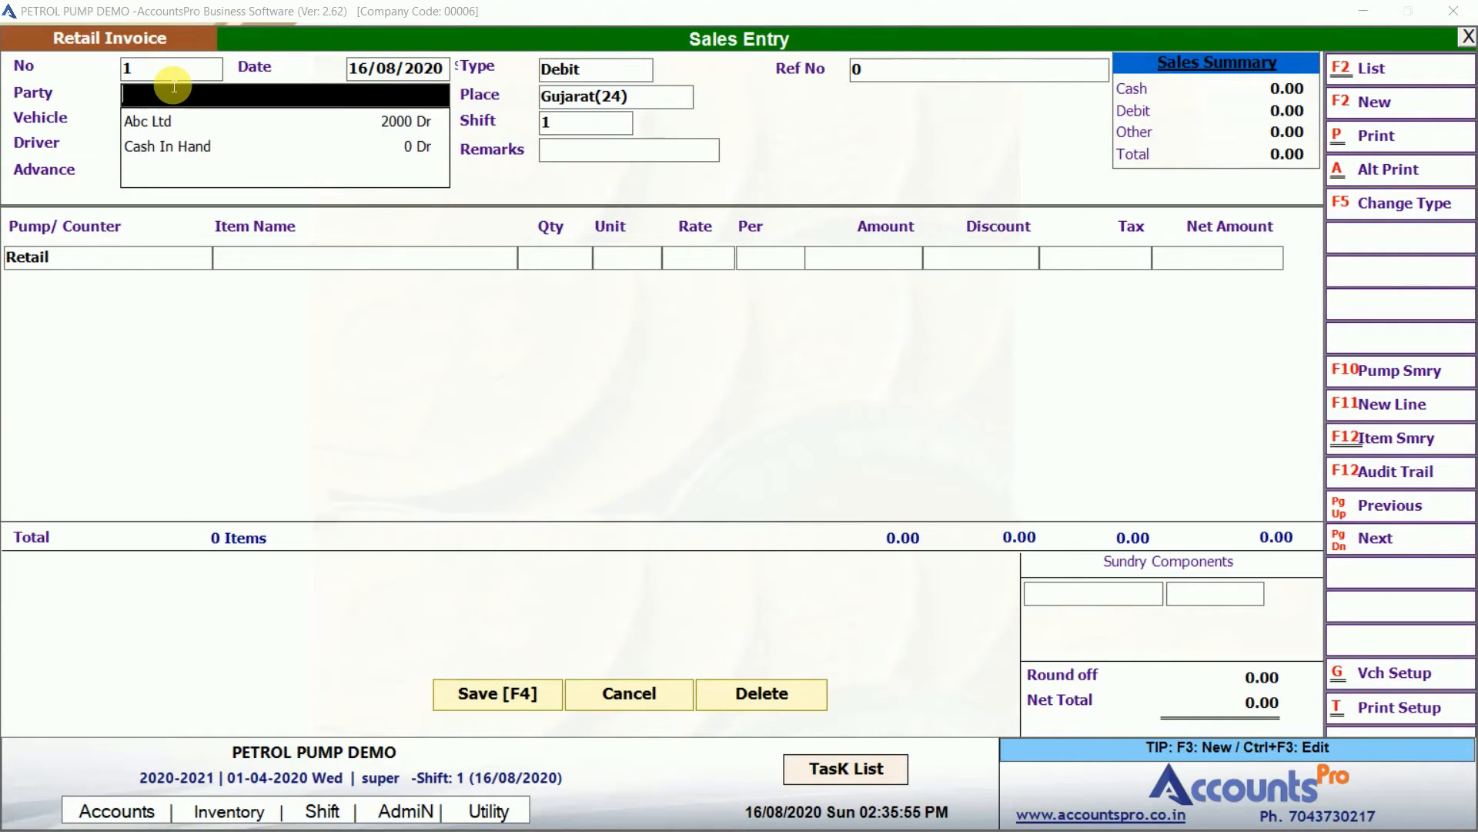
pyautogui.press('Down')
pyautogui.press('Return')
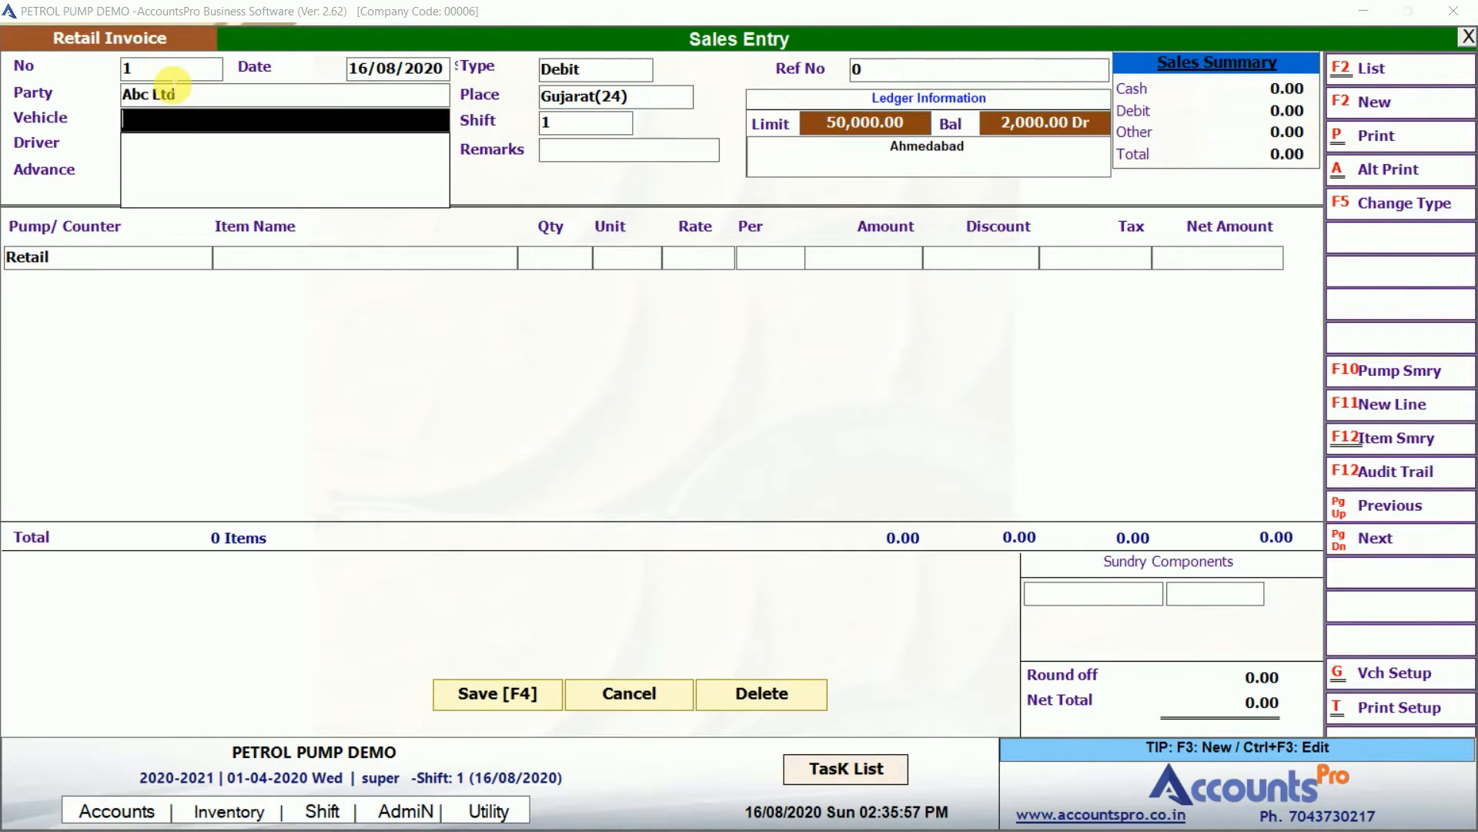
# Set the vehicle to GJ 12 4000, leaving the driver blank and the advance at 0.
pyautogui.write('GJ 12 4000')
pyautogui.press('Return')
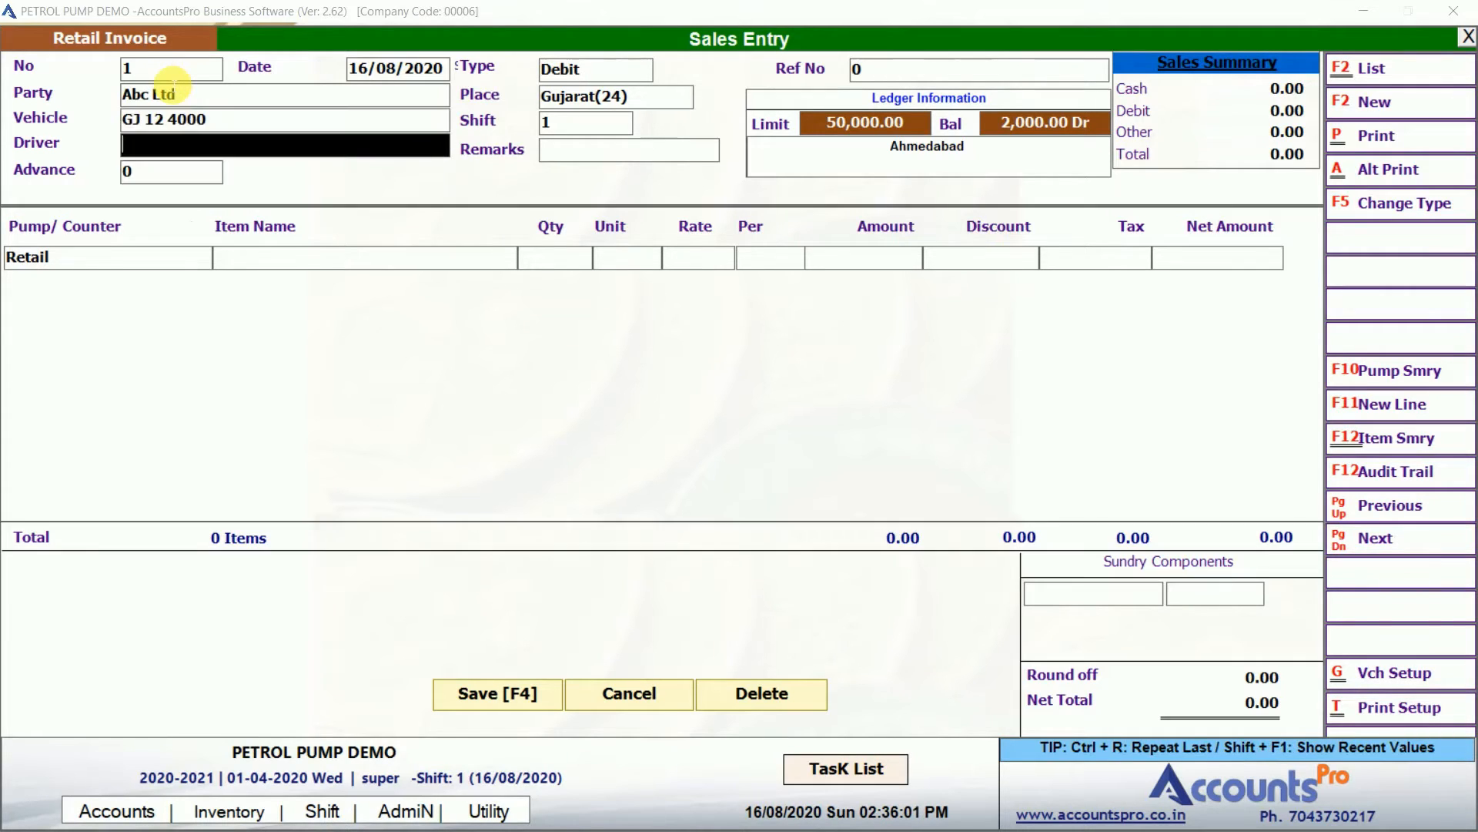
pyautogui.press('Return')
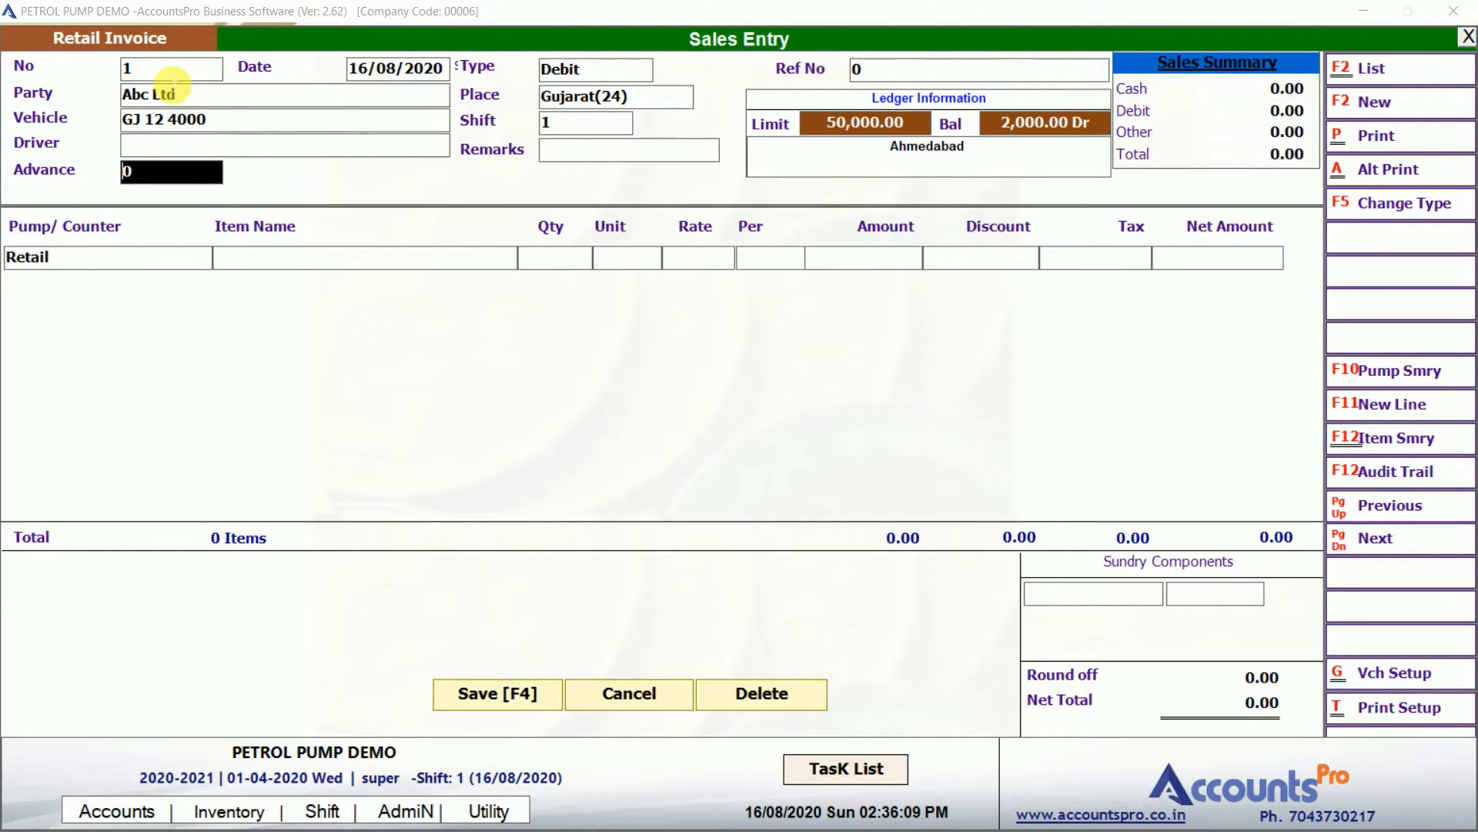
pyautogui.press('Return')
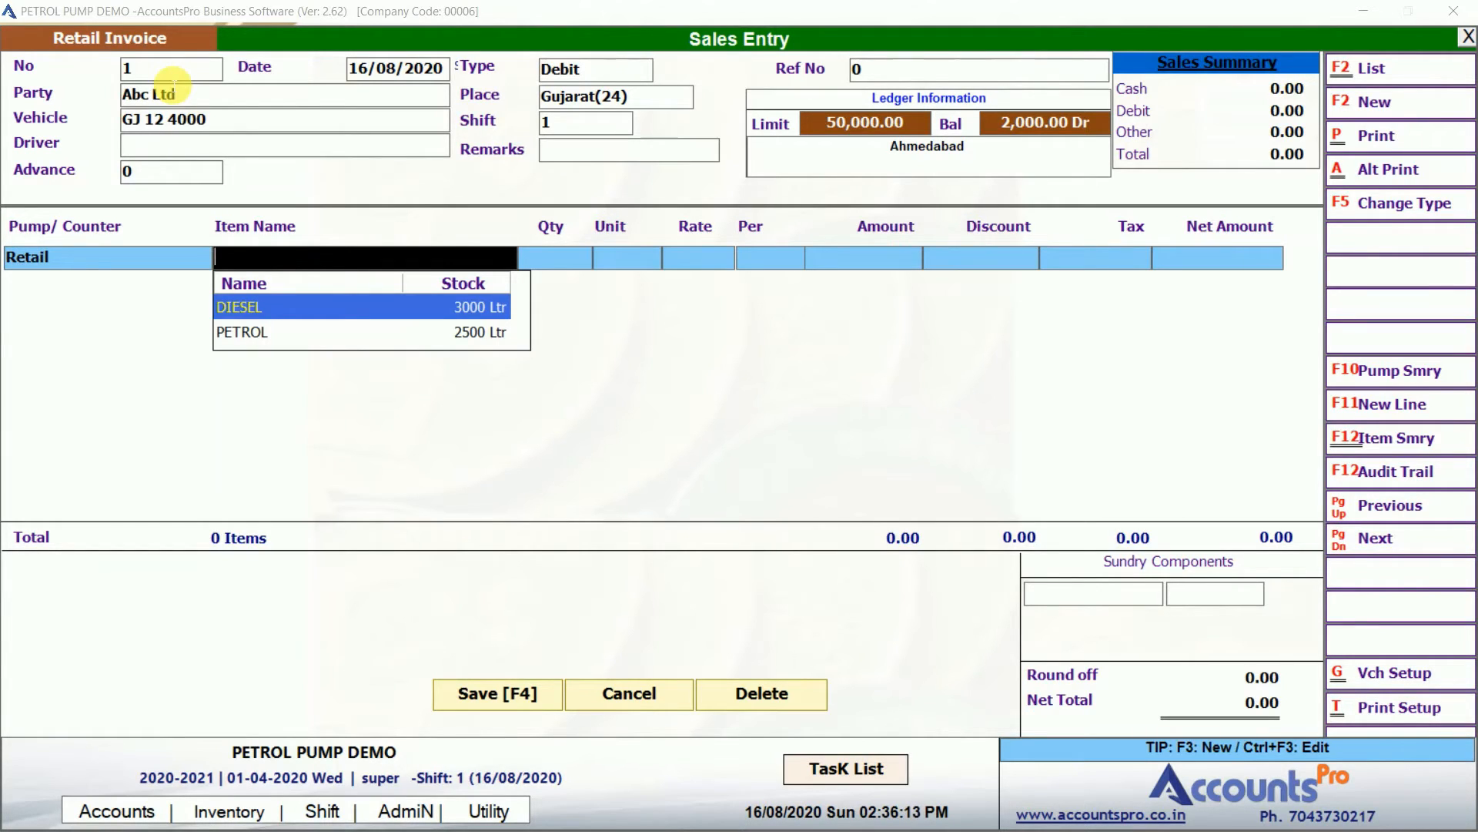
# Add DIESEL as the retail sale item with a quantity of 50 Ltr.
pyautogui.press('Down')
pyautogui.press('Up')
pyautogui.press('Return')
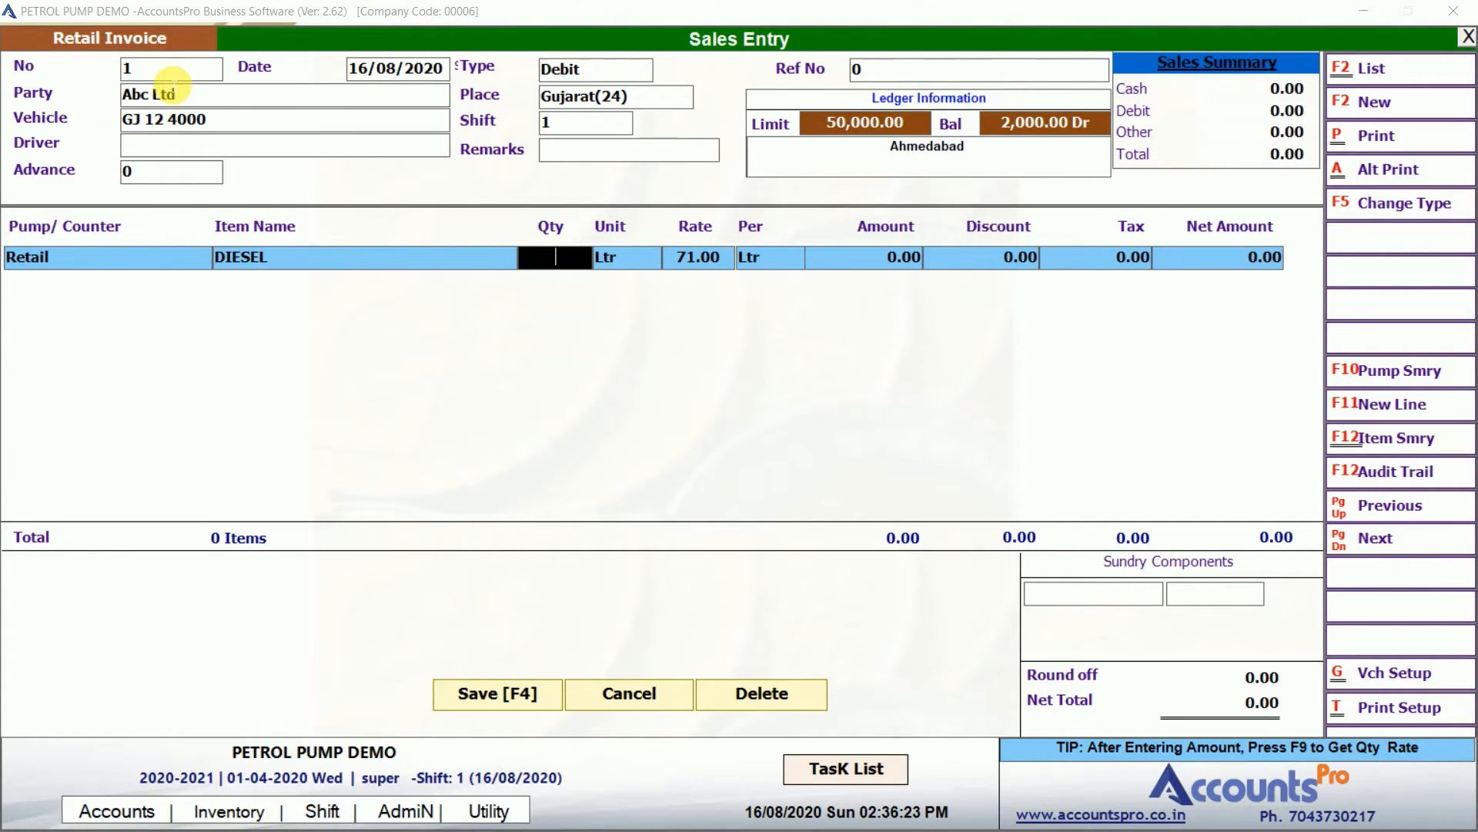
pyautogui.write('50')
pyautogui.press('Return')
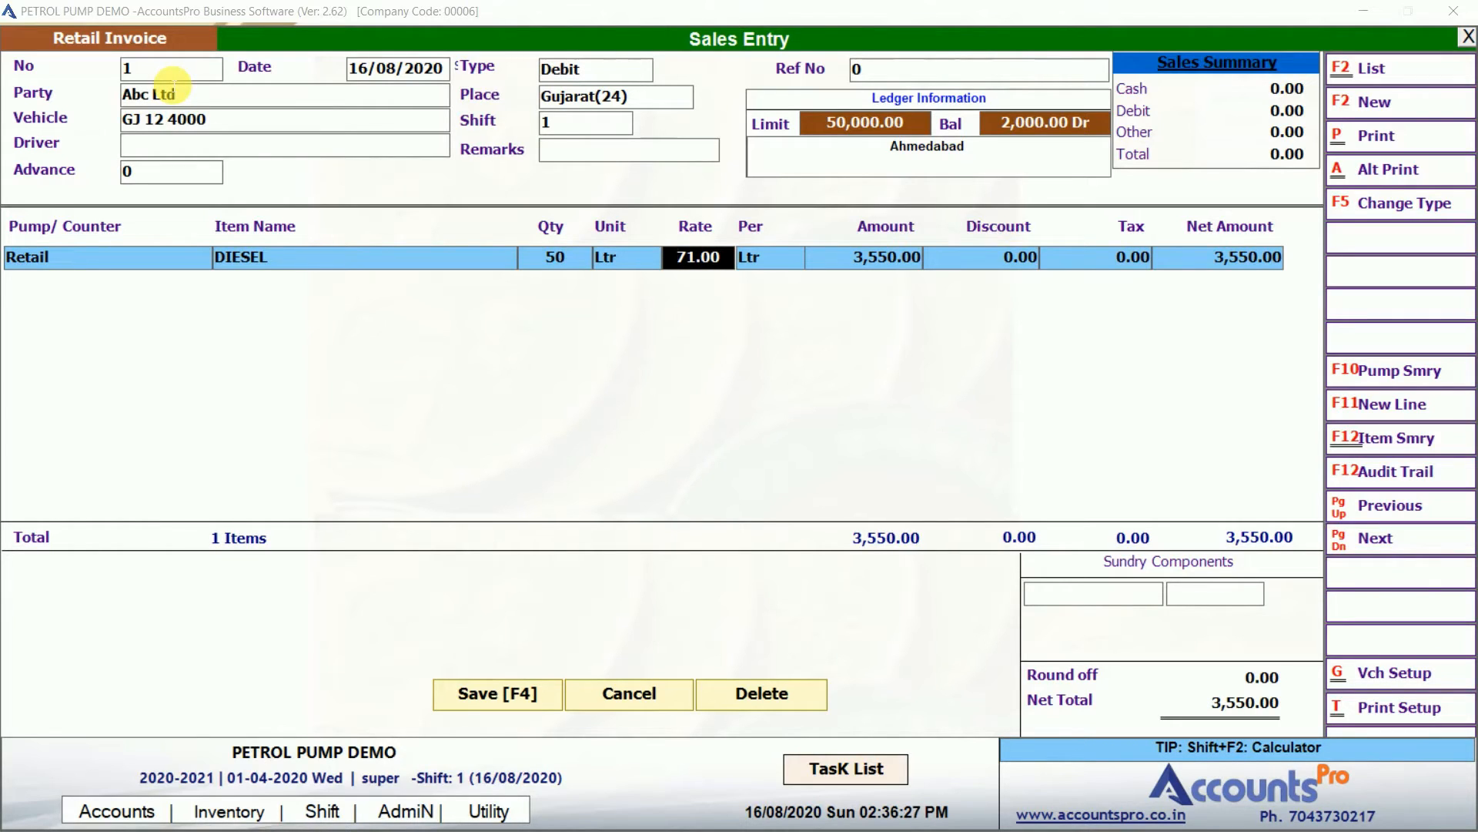
# Replace the diesel quantity with one calculated from a sale amount of 3,000 and complete the item line.
pyautogui.press('Left')
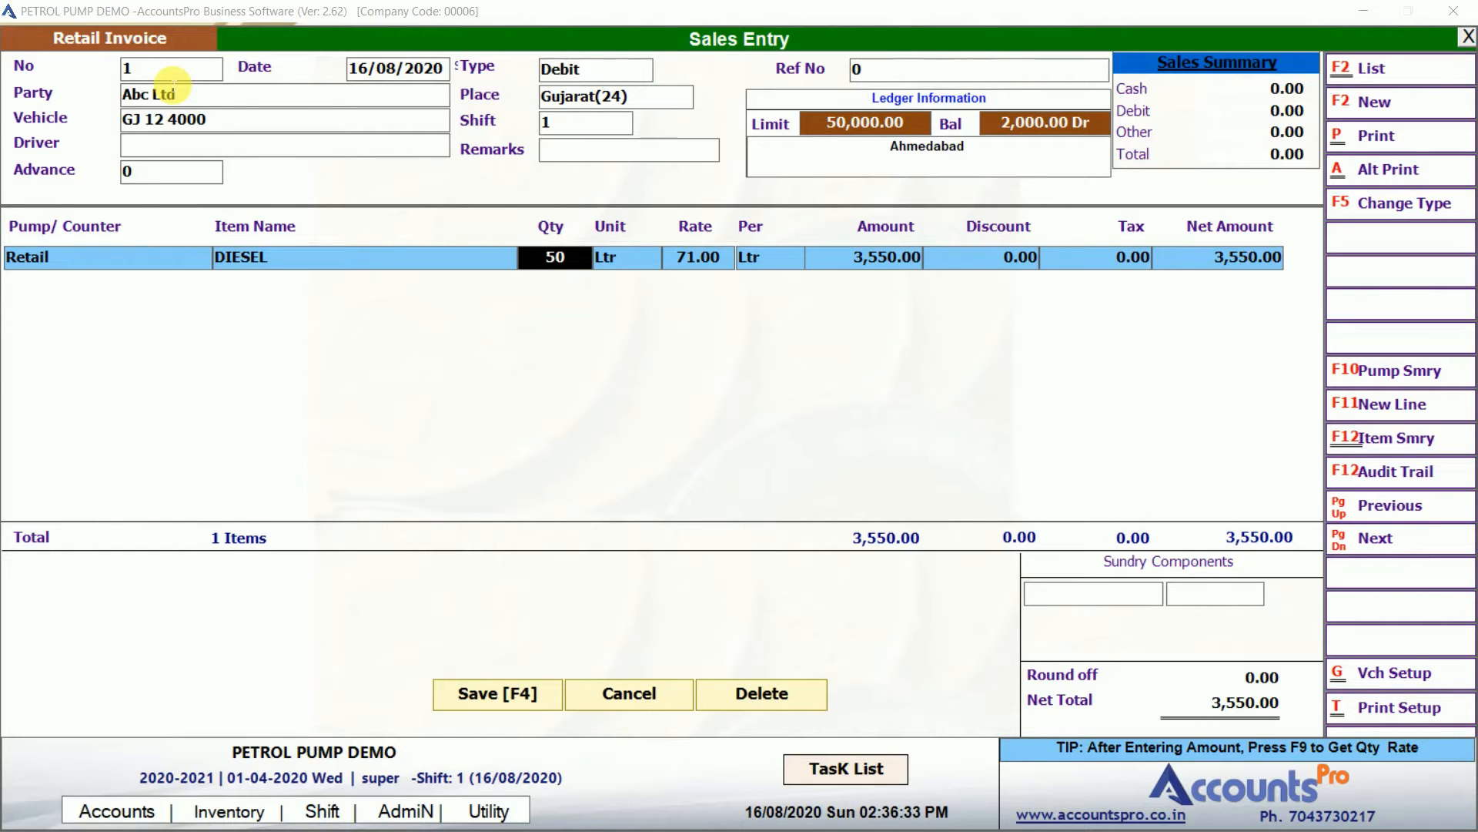
pyautogui.write('3')
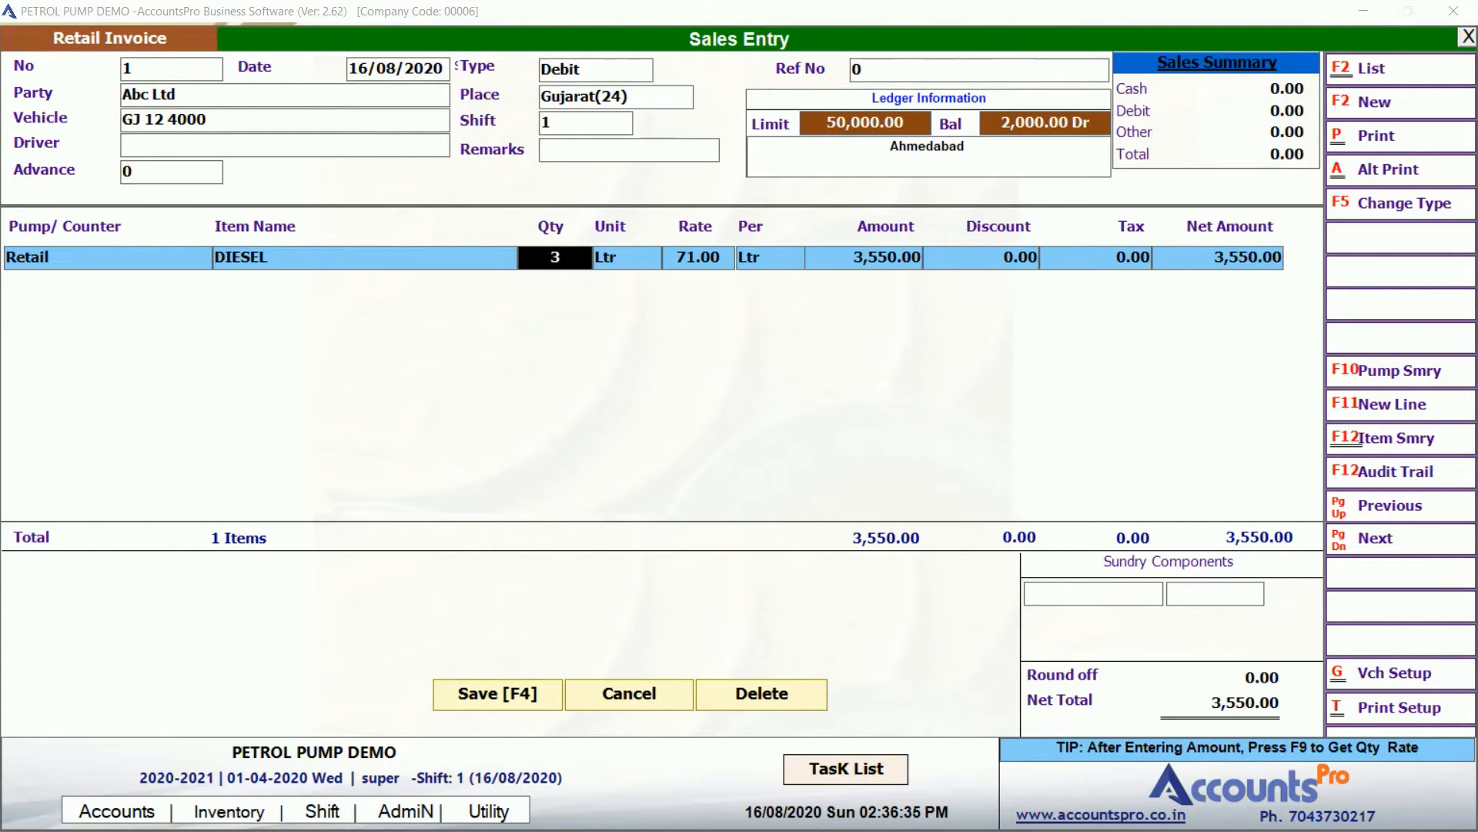
pyautogui.write('000')
pyautogui.press('F9')
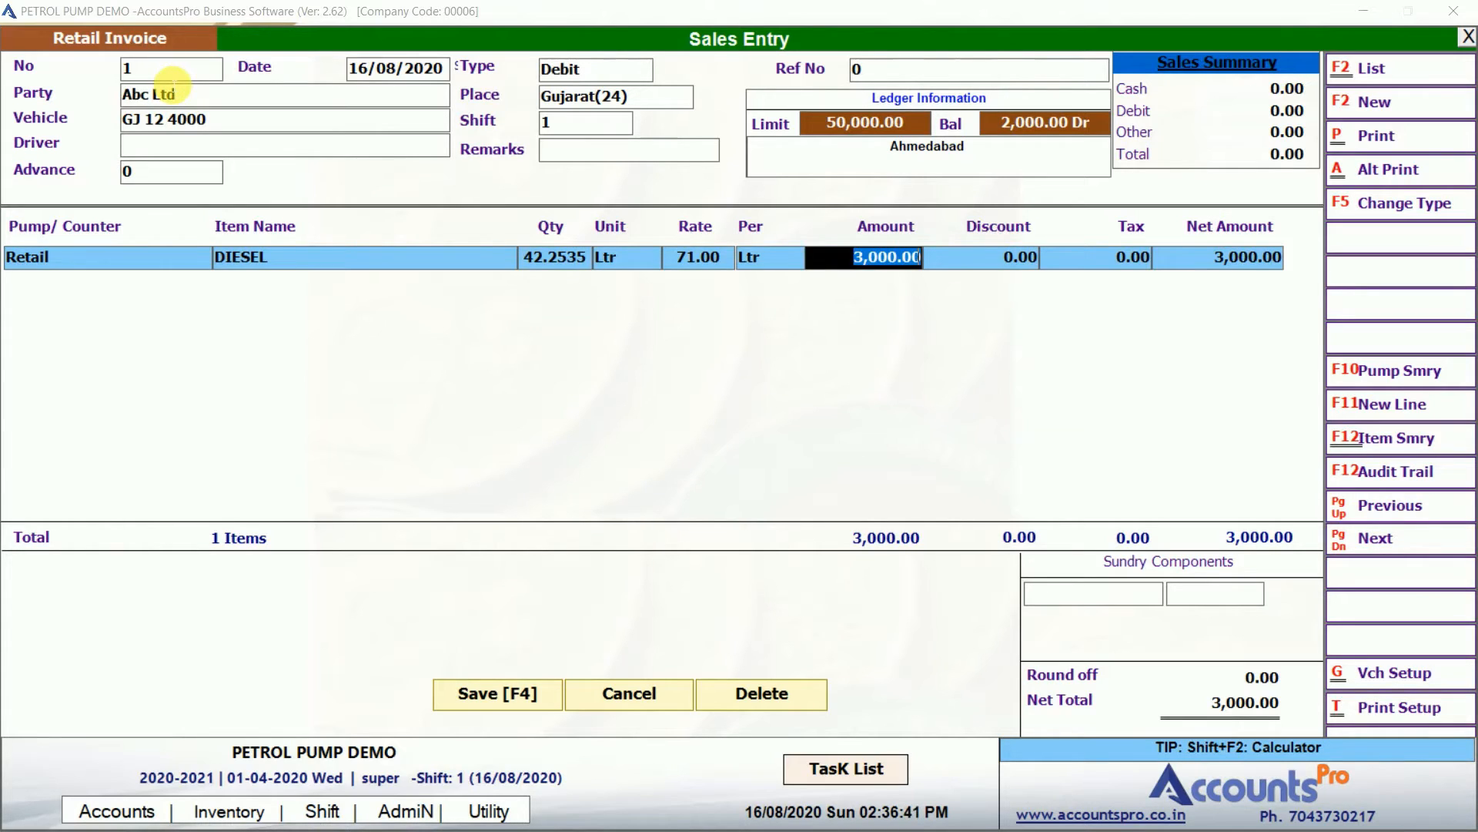
pyautogui.press('Return')
pyautogui.press('Return')
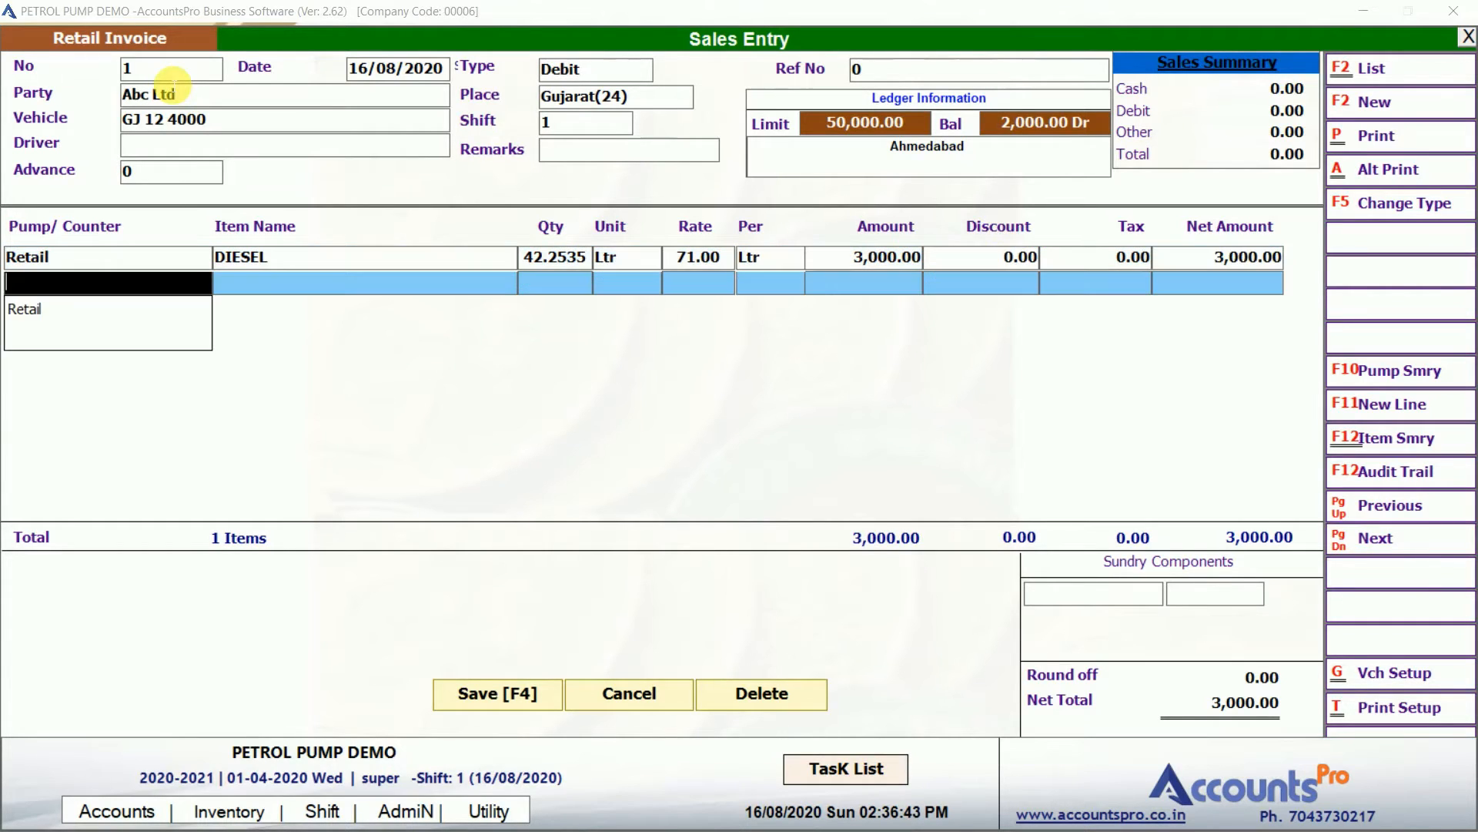
# Finish the item list, save the debit sale and open its invoice for printing.
pyautogui.press('Return')
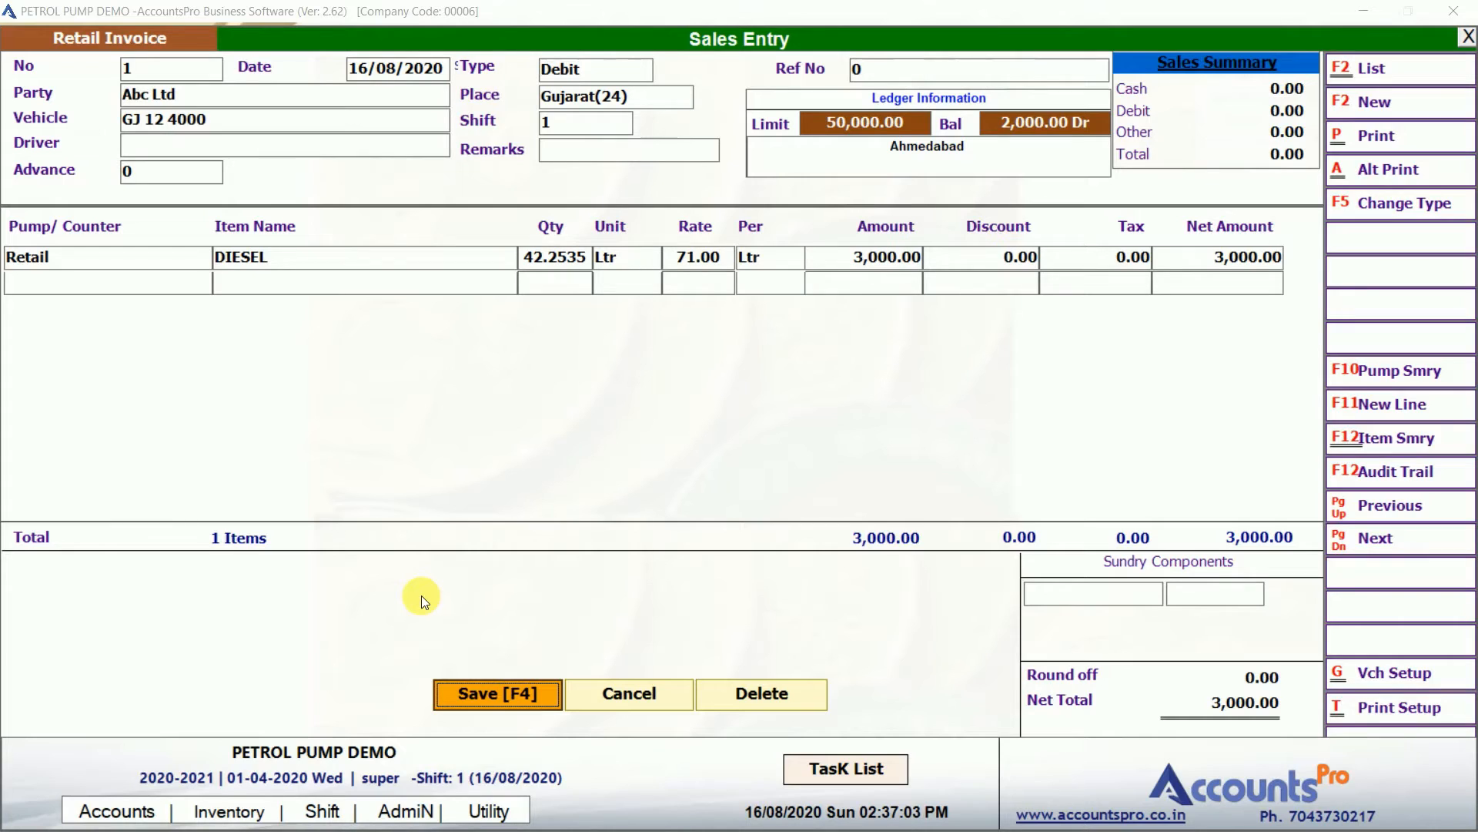
pyautogui.press('Return')
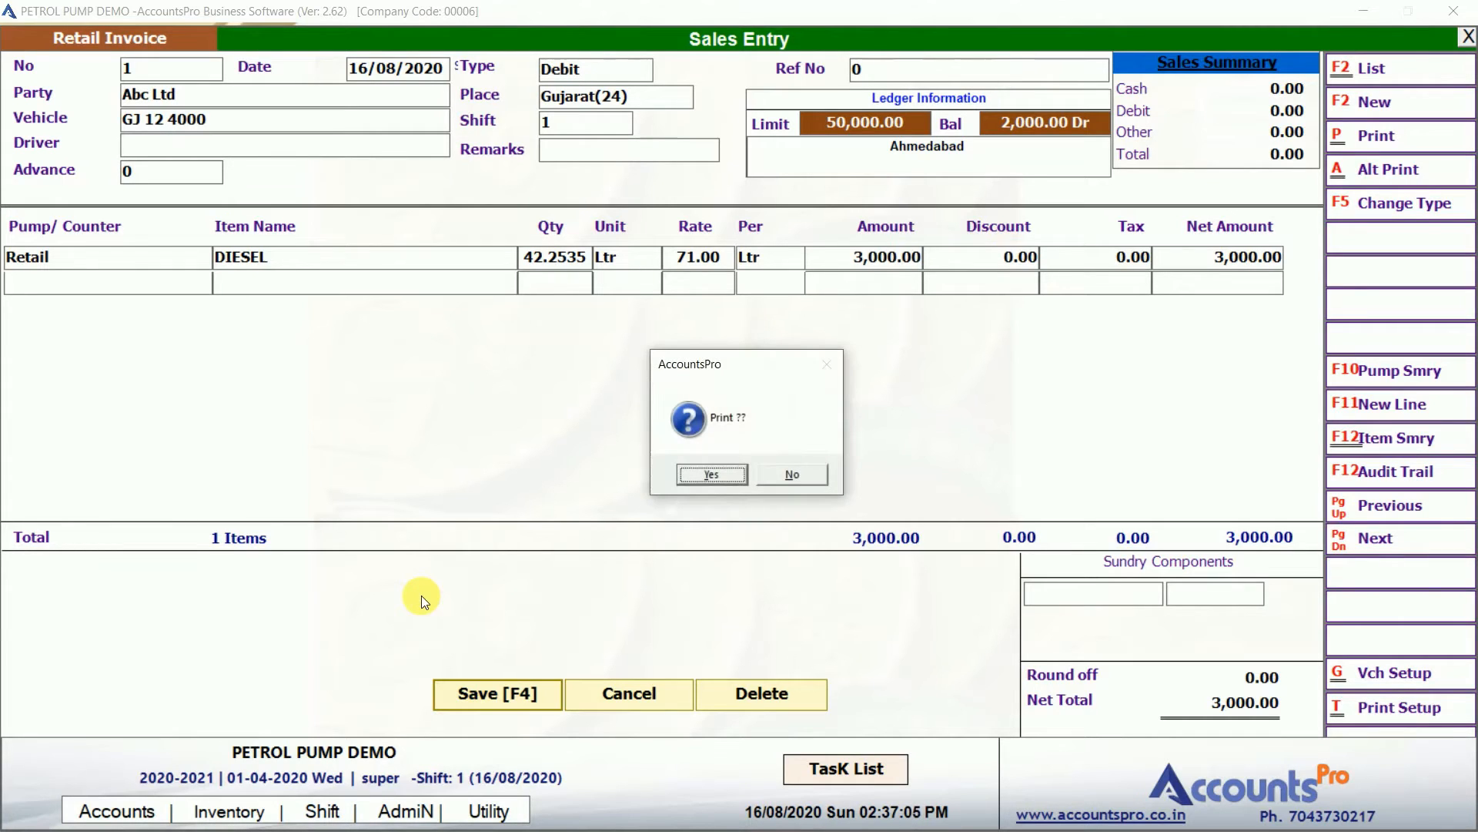
pyautogui.press('Return')
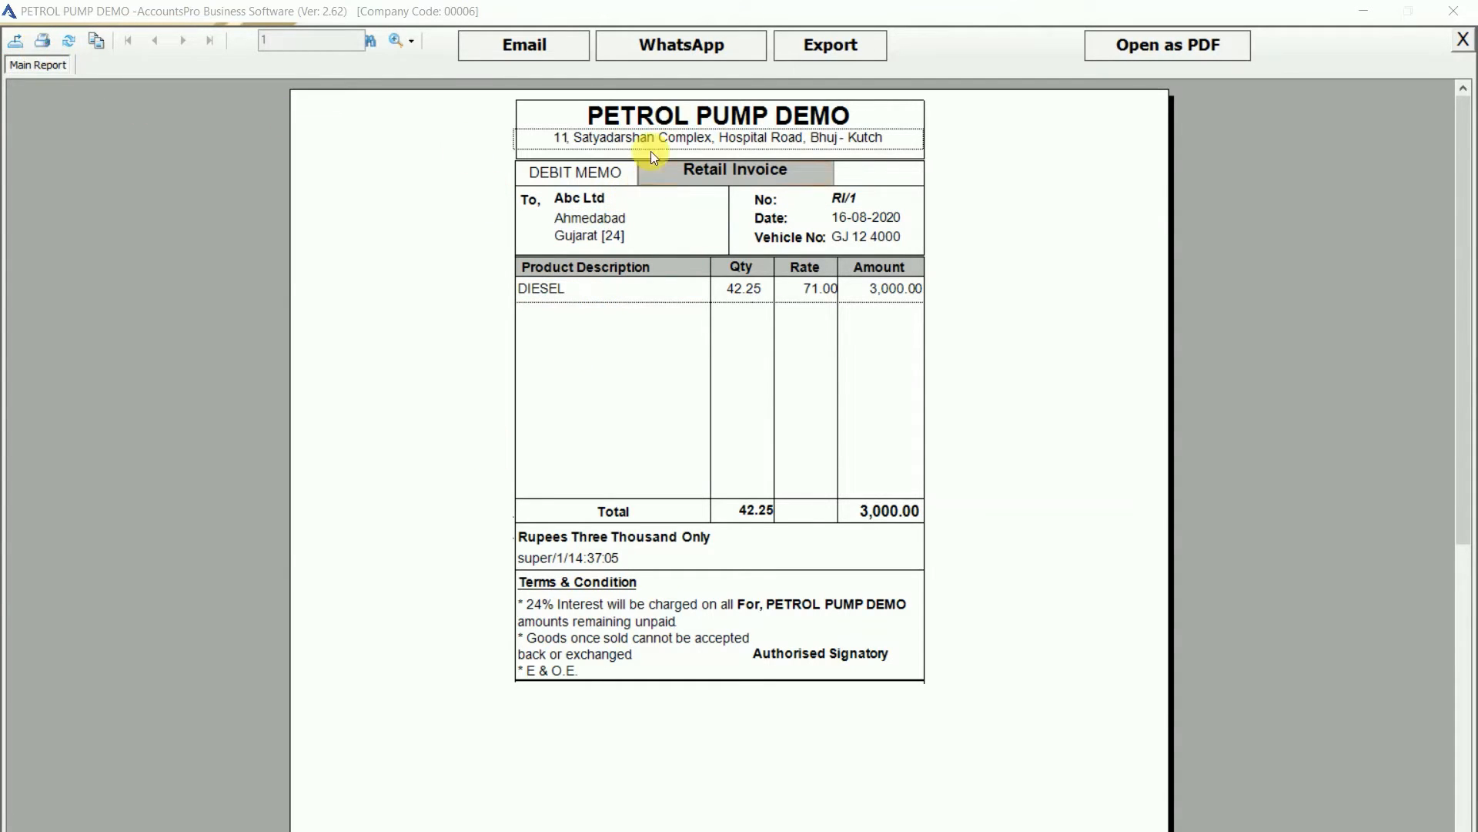
# Examine the printed invoice's sharing options and customer details, and close the preview.
pyautogui.click(536, 46)
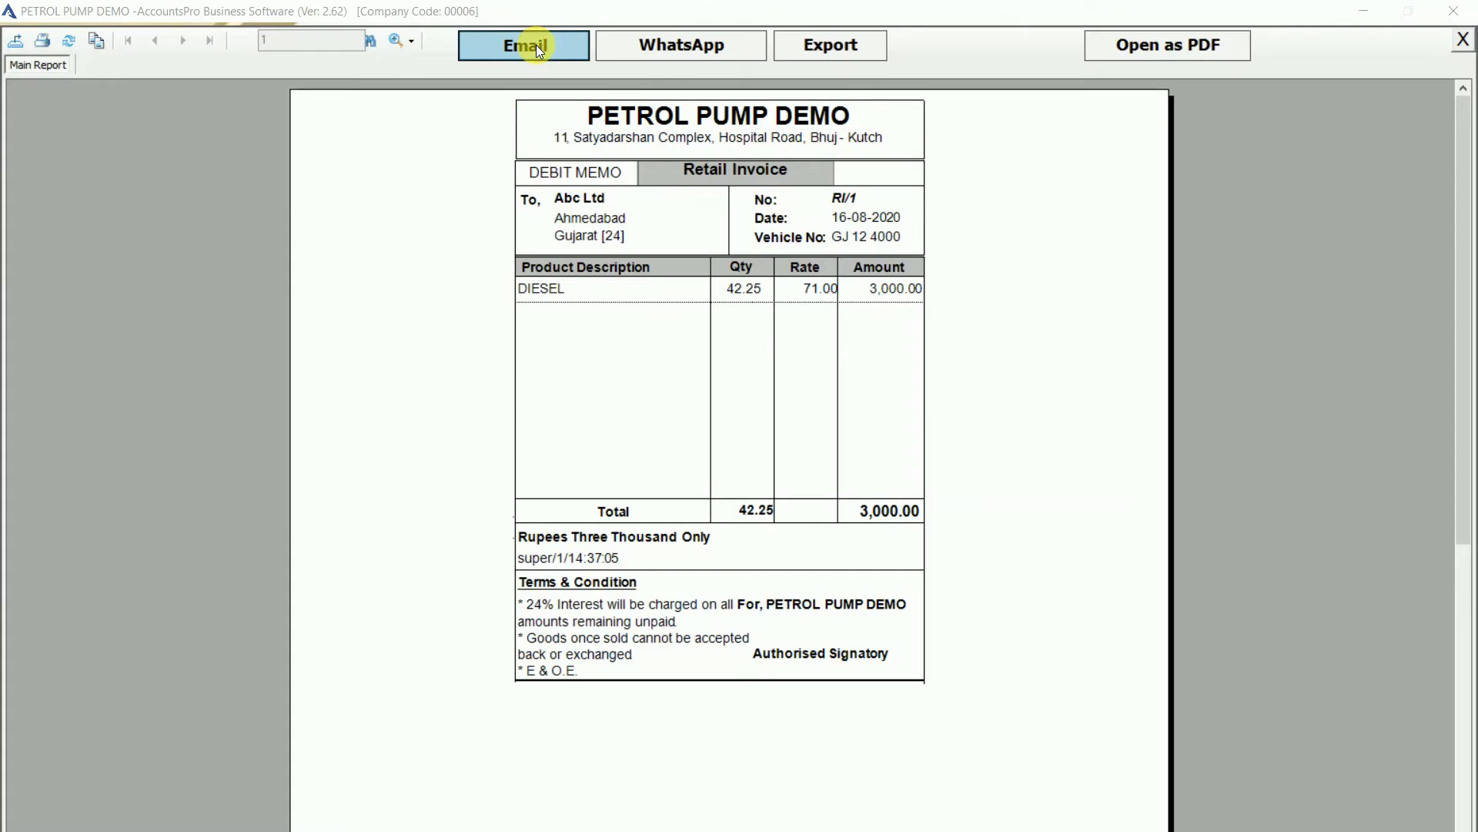
pyautogui.click(682, 44)
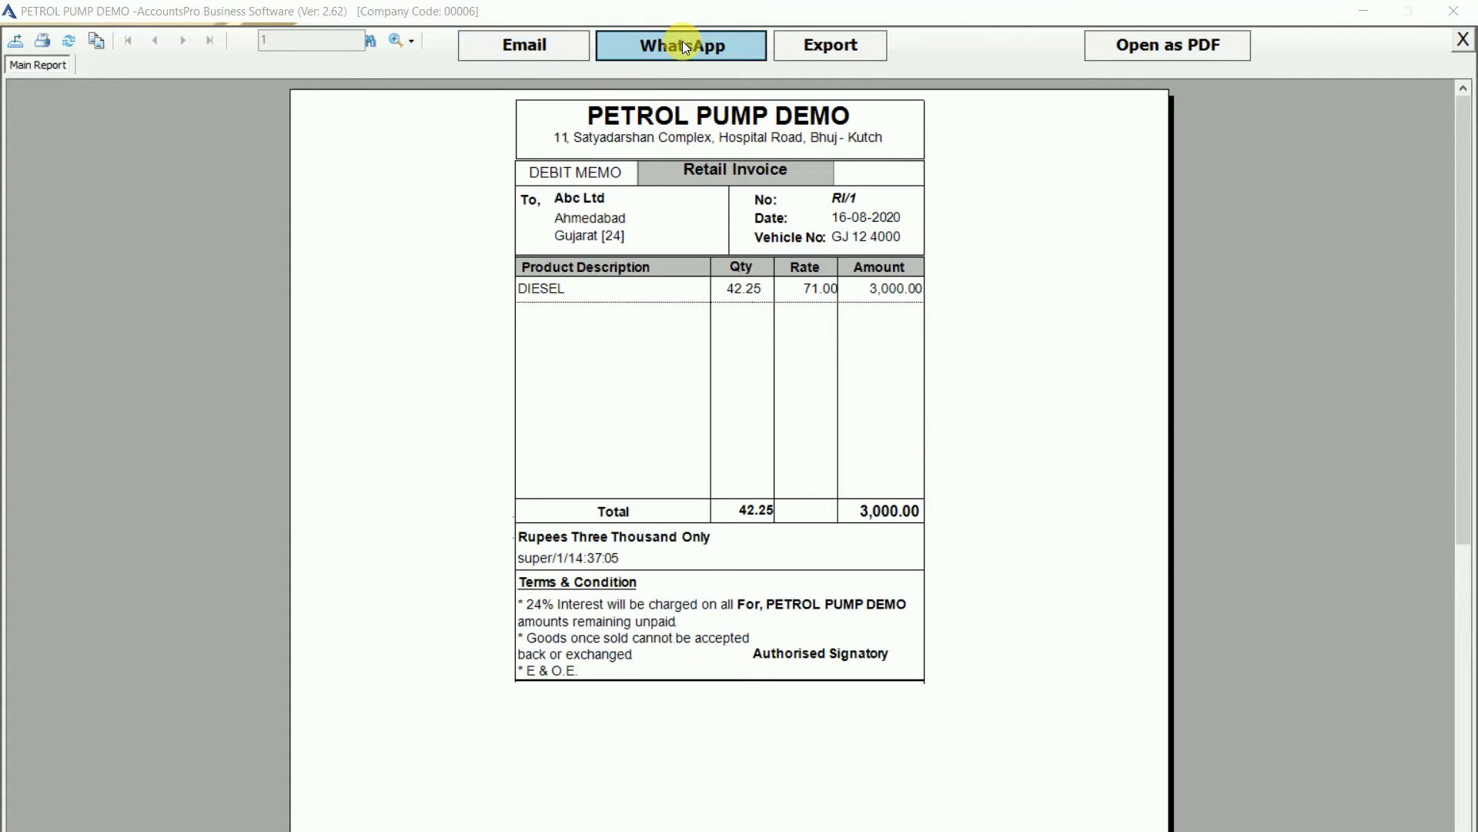
pyautogui.click(670, 183)
pyautogui.click(620, 206)
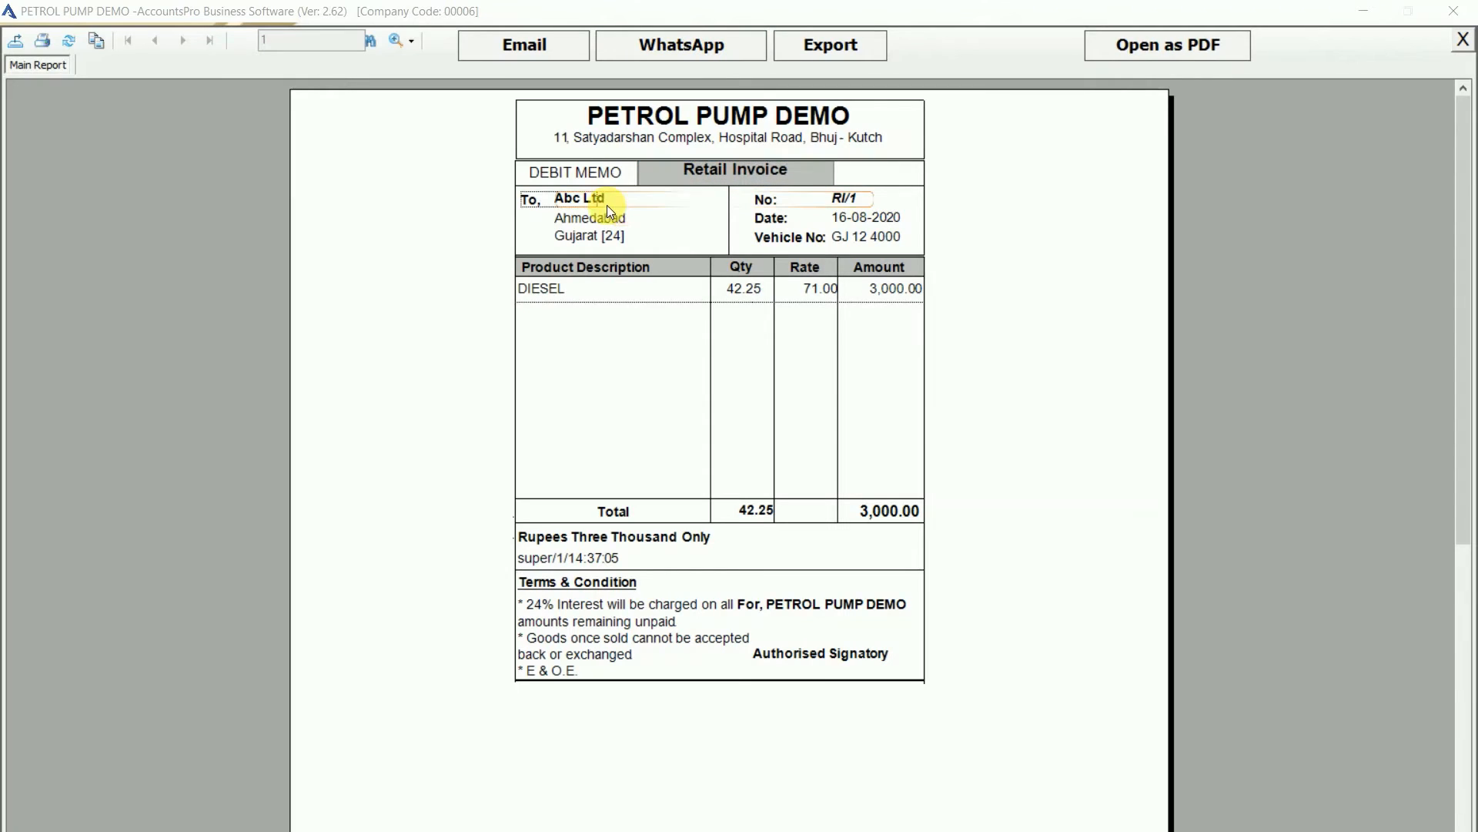
pyautogui.click(605, 202)
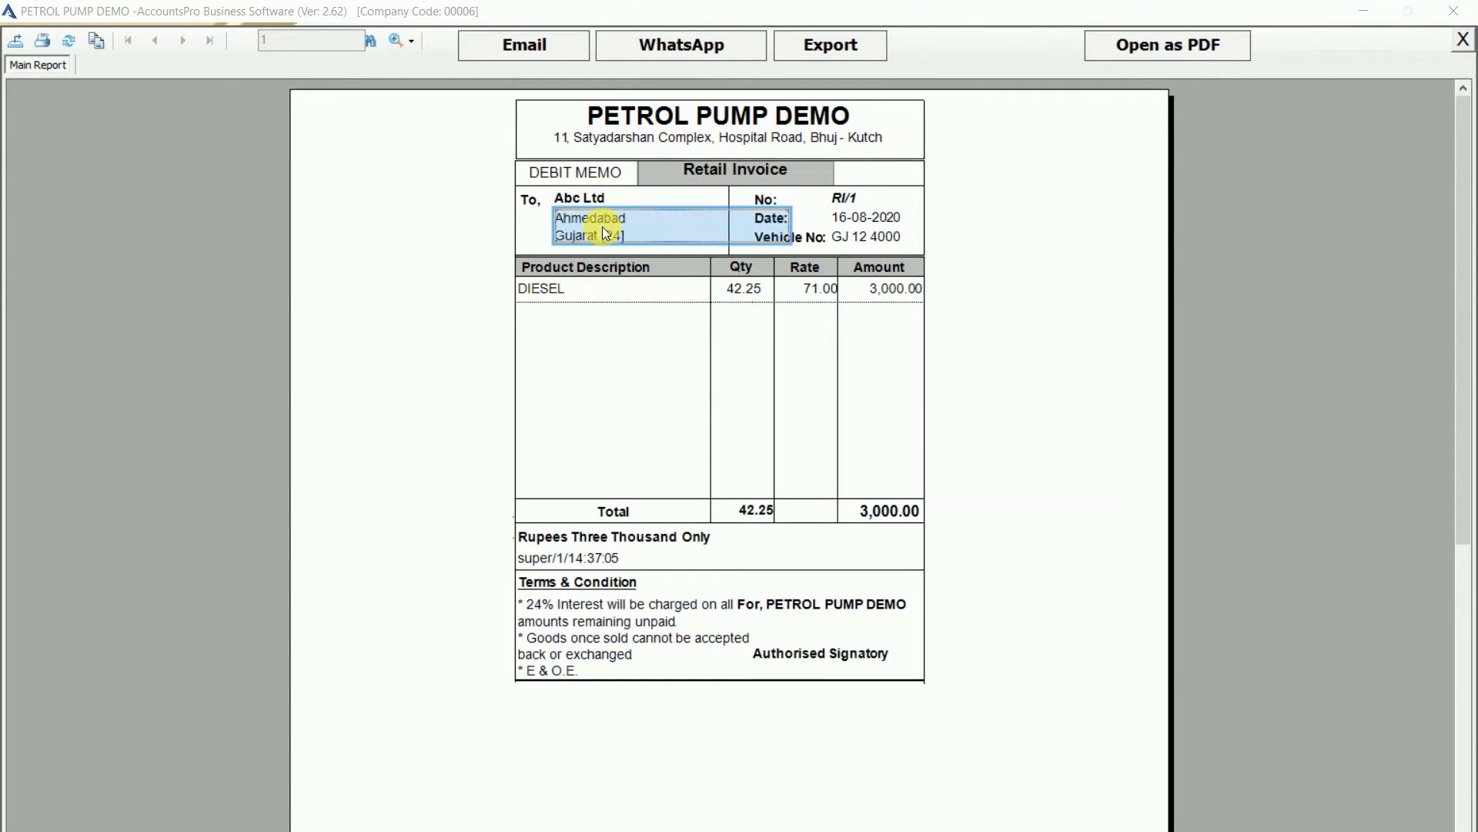
pyautogui.click(597, 353)
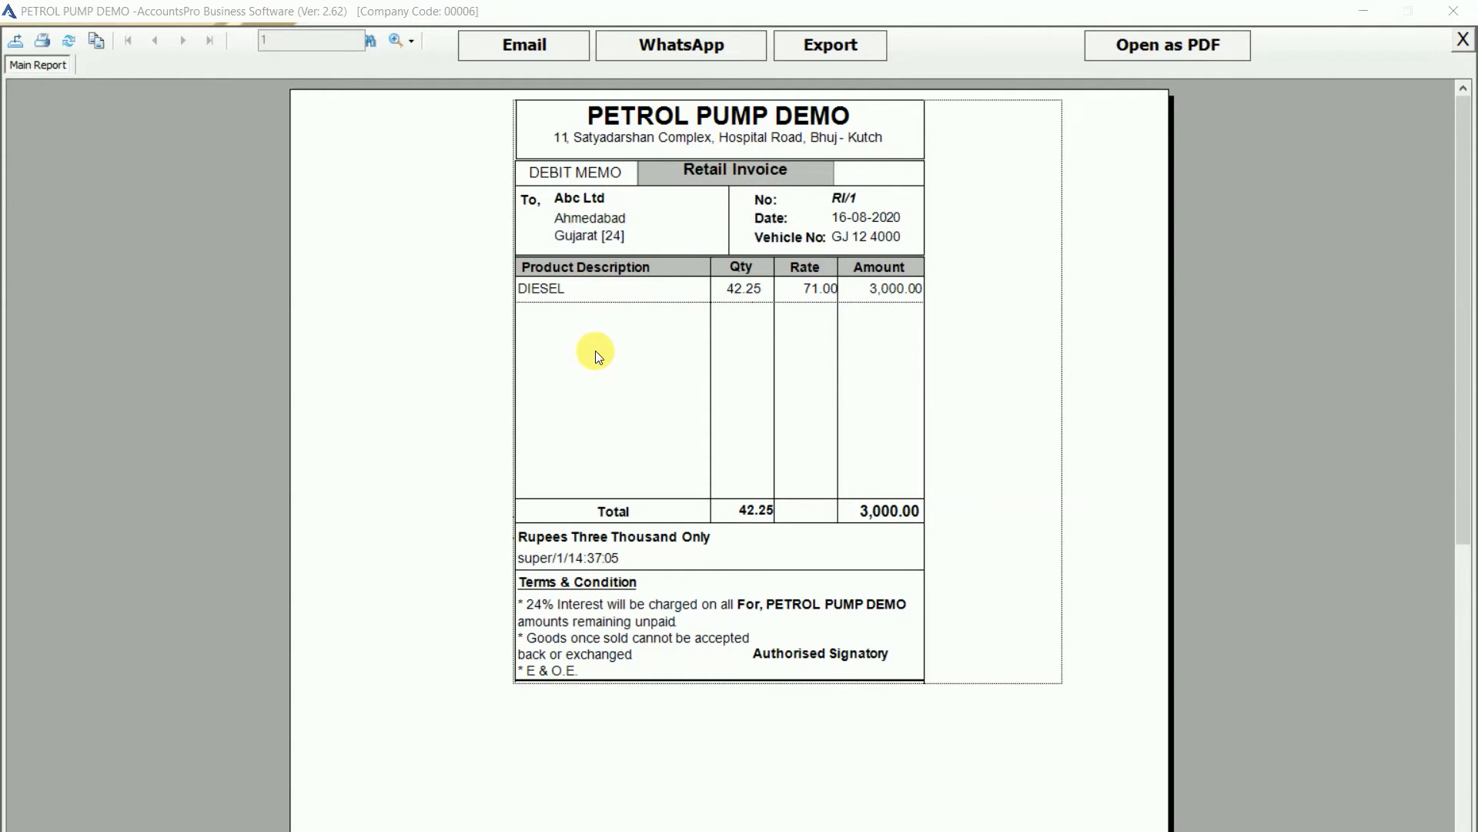
pyautogui.press('Escape')
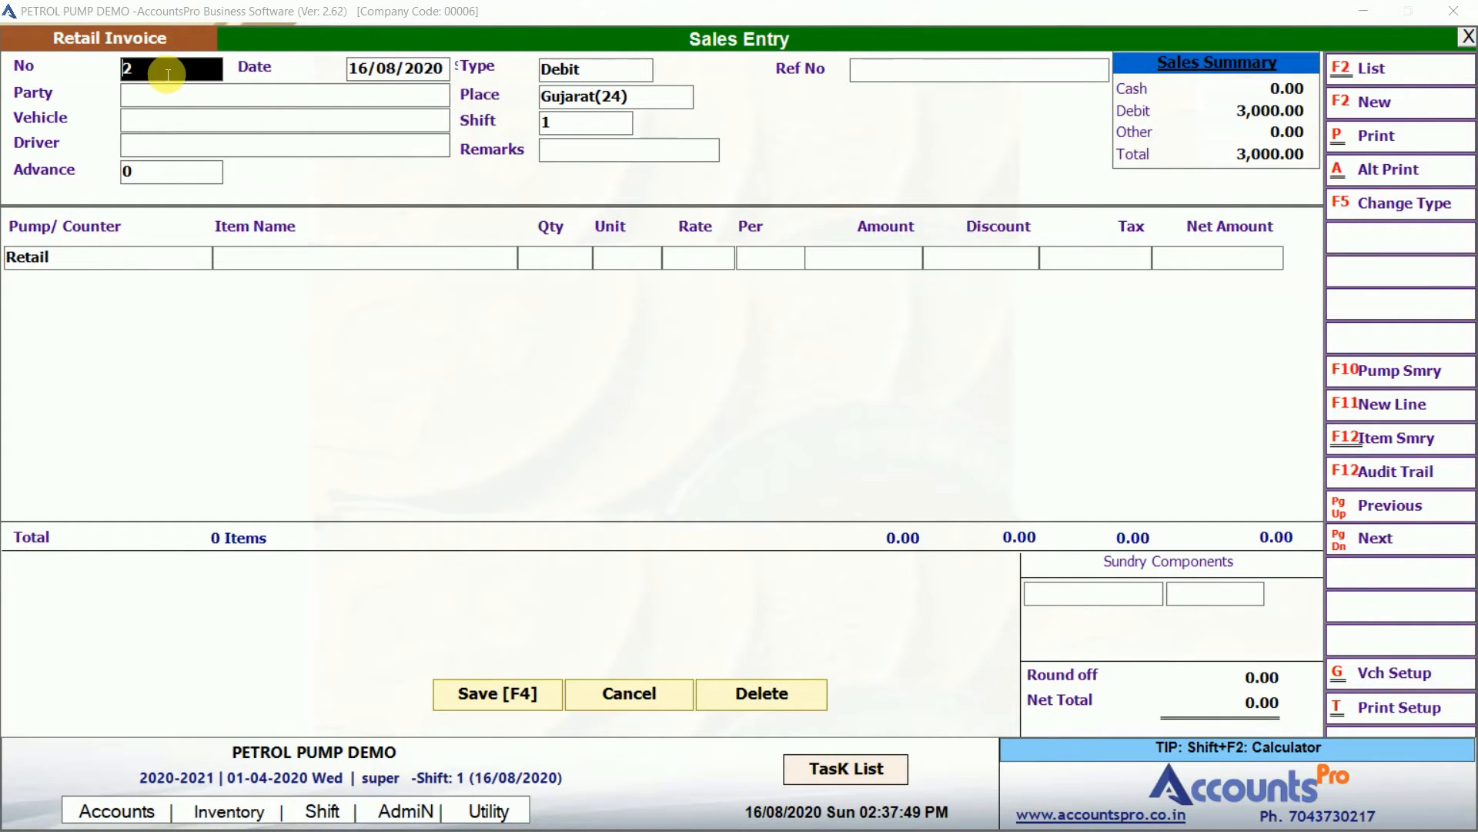
# Open the list of retail invoices and reopen the Abc Ltd debit invoice from it.
pyautogui.click(1411, 62)
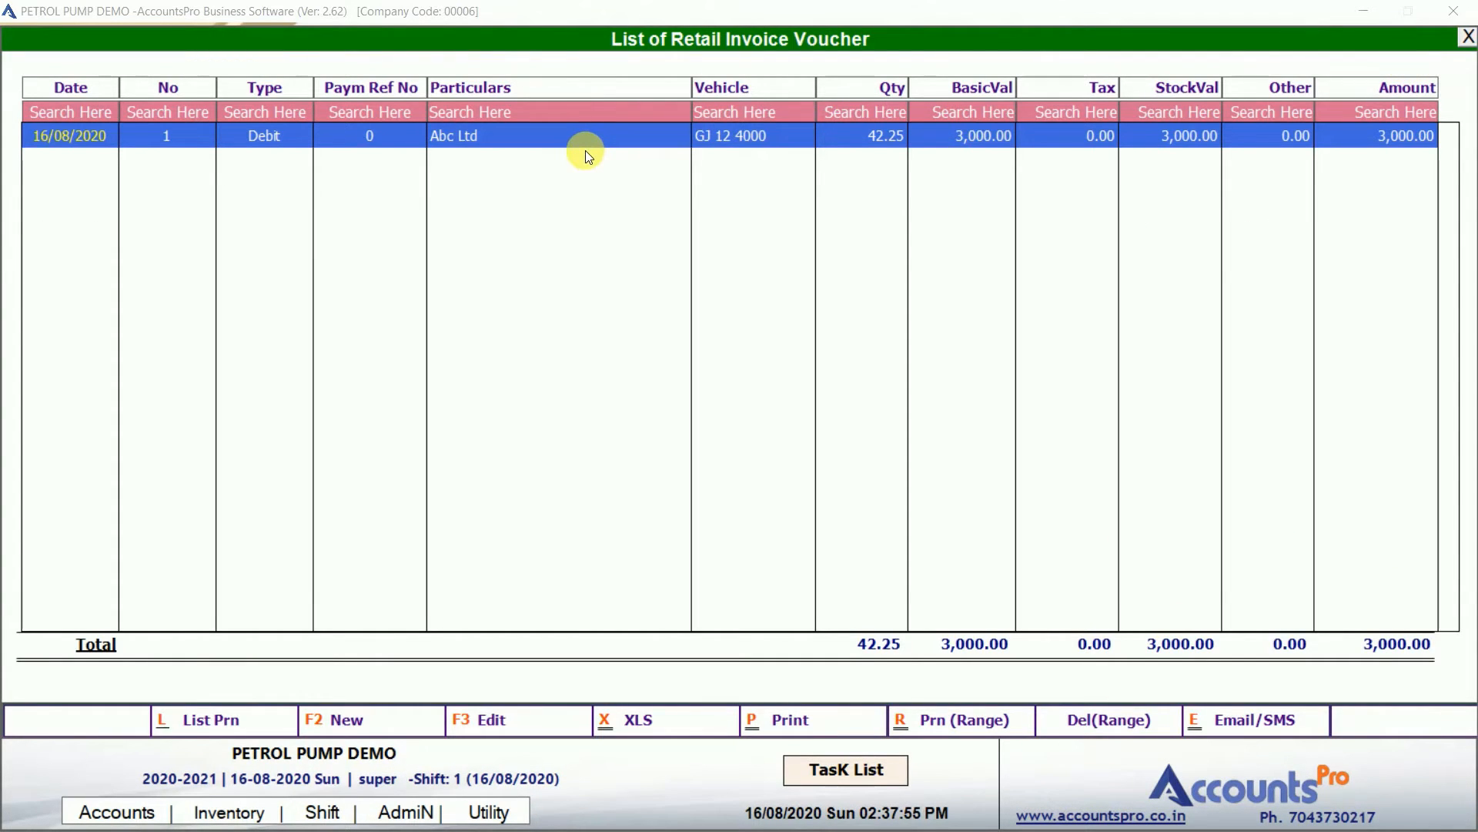
pyautogui.click(554, 148)
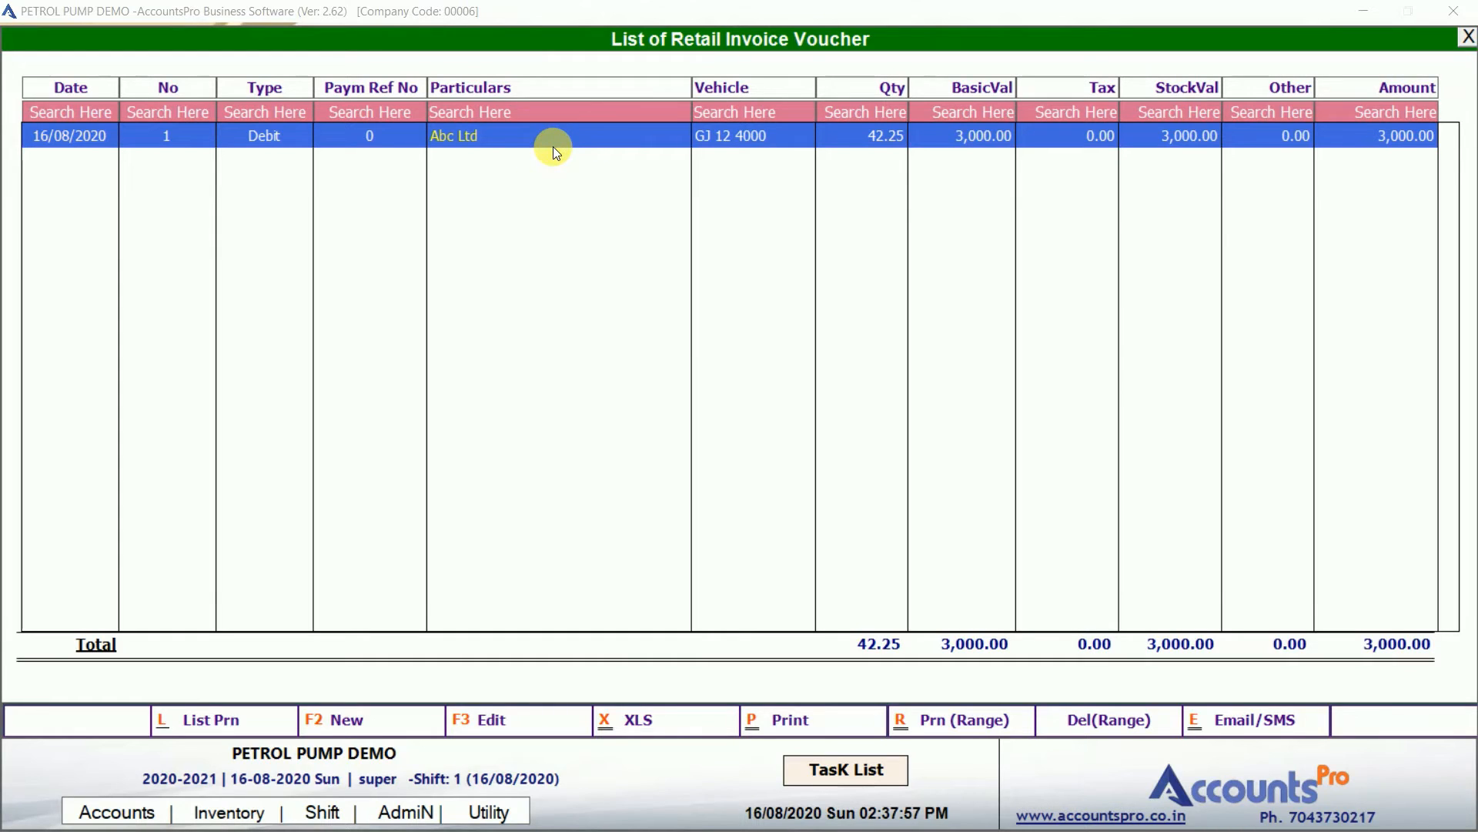
pyautogui.doubleClick(554, 149)
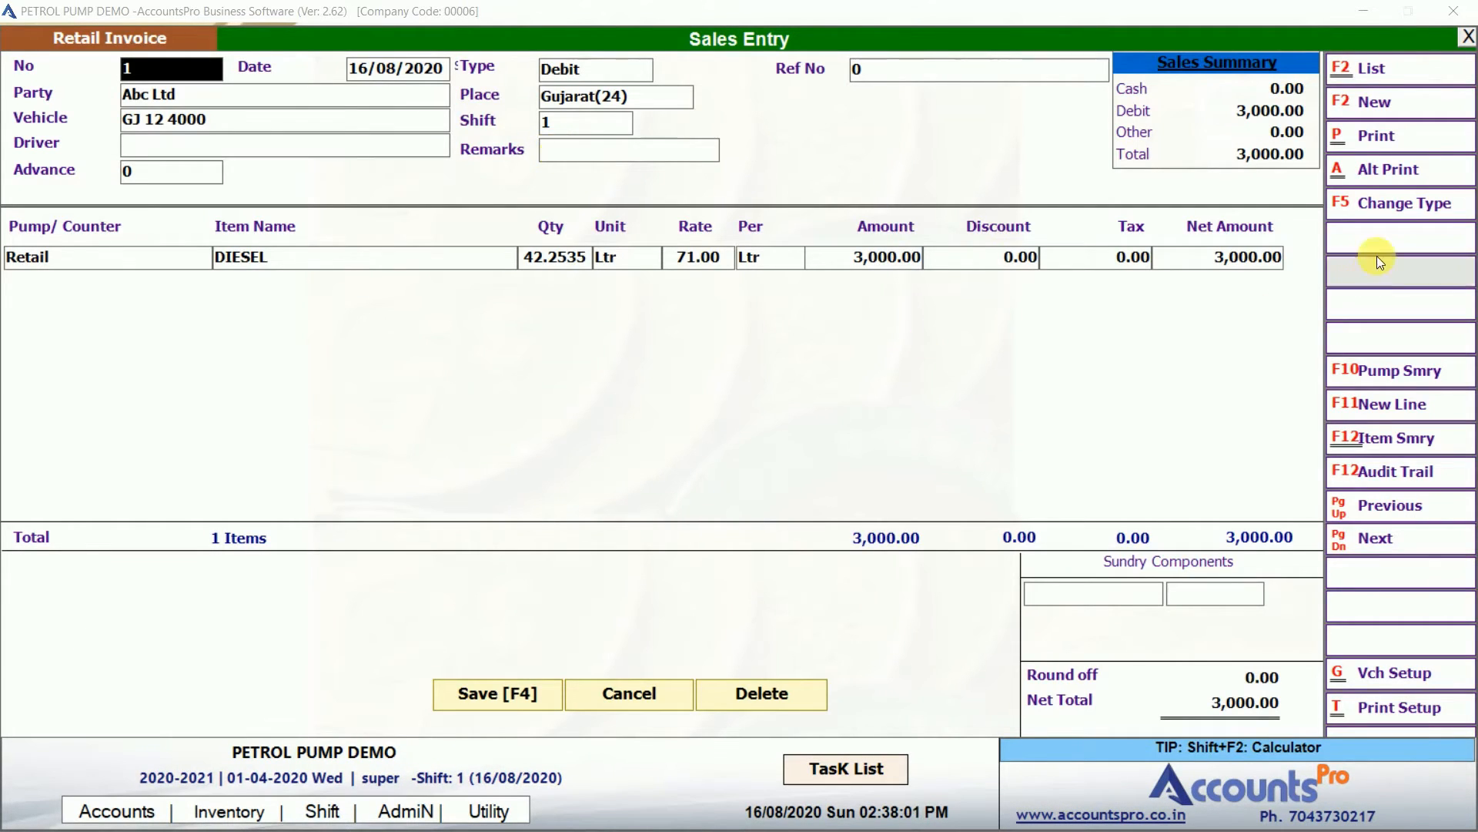
# Leave the reopened invoice without changes and start a new sales entry.
pyautogui.click(1400, 113)
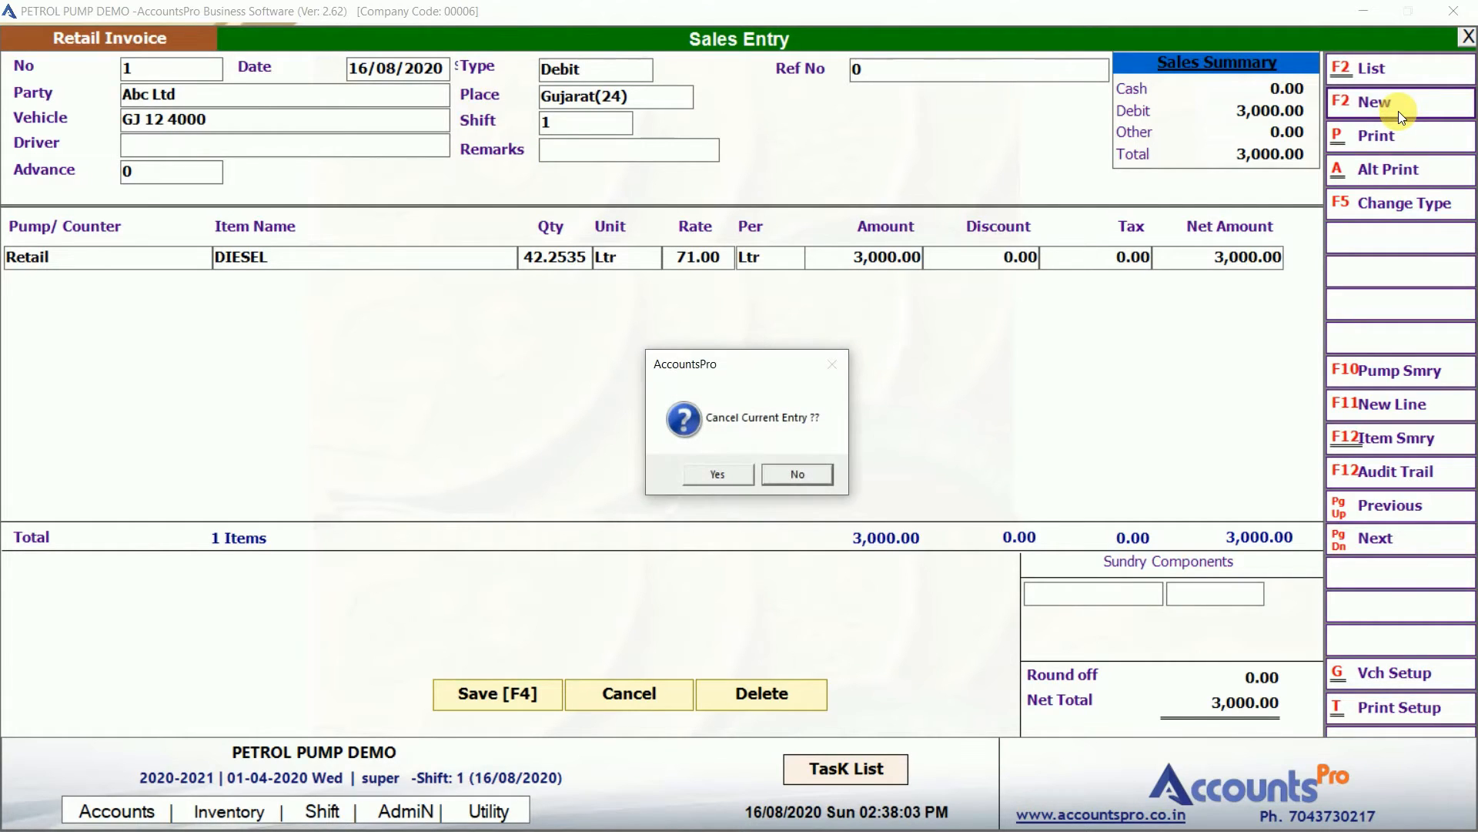
pyautogui.press('Left')
pyautogui.press('Return')
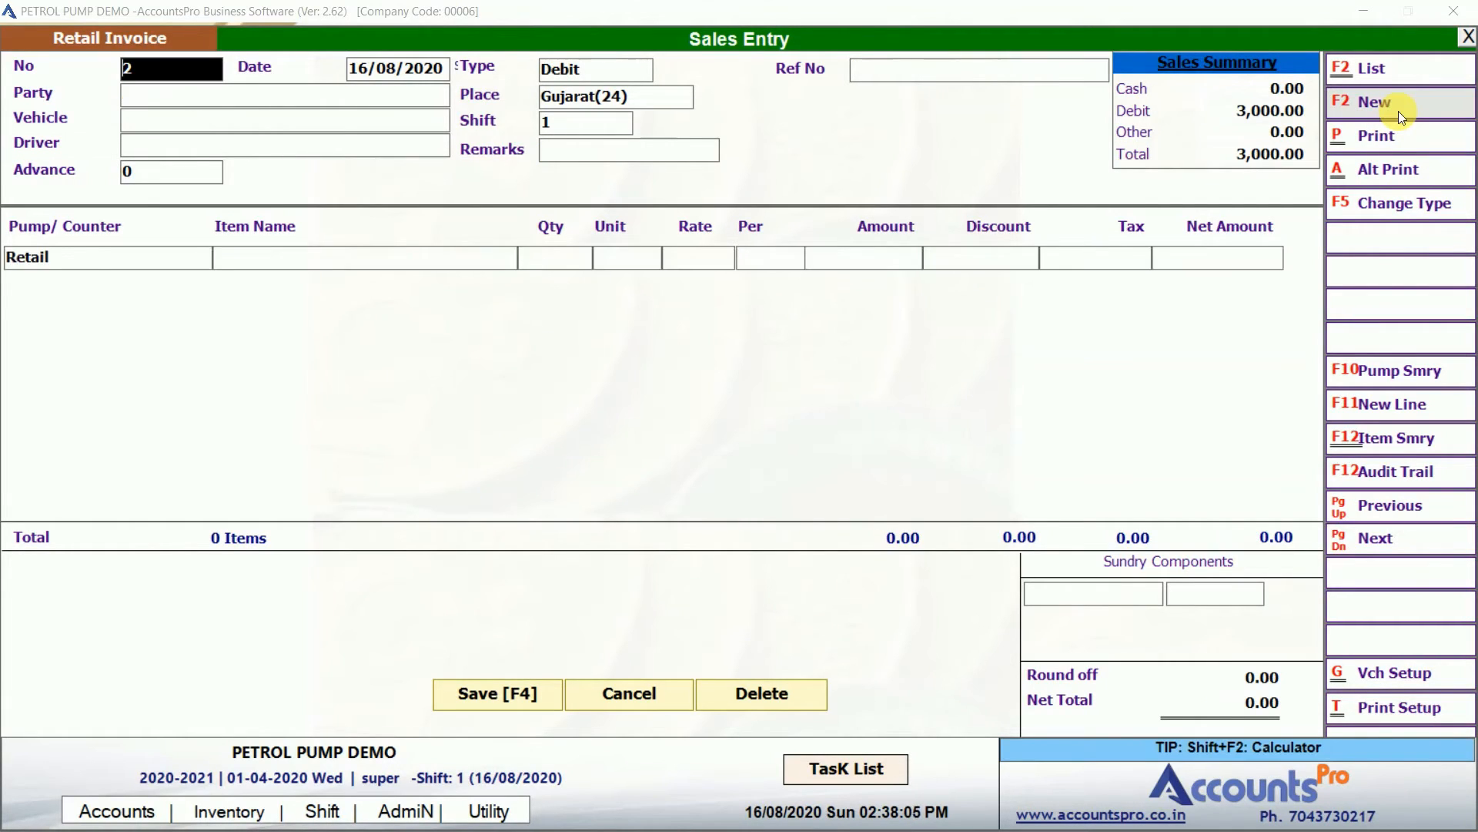
# Start a new payment mode from the sale type choices and name it Card.
pyautogui.press('Return')
pyautogui.press('space')
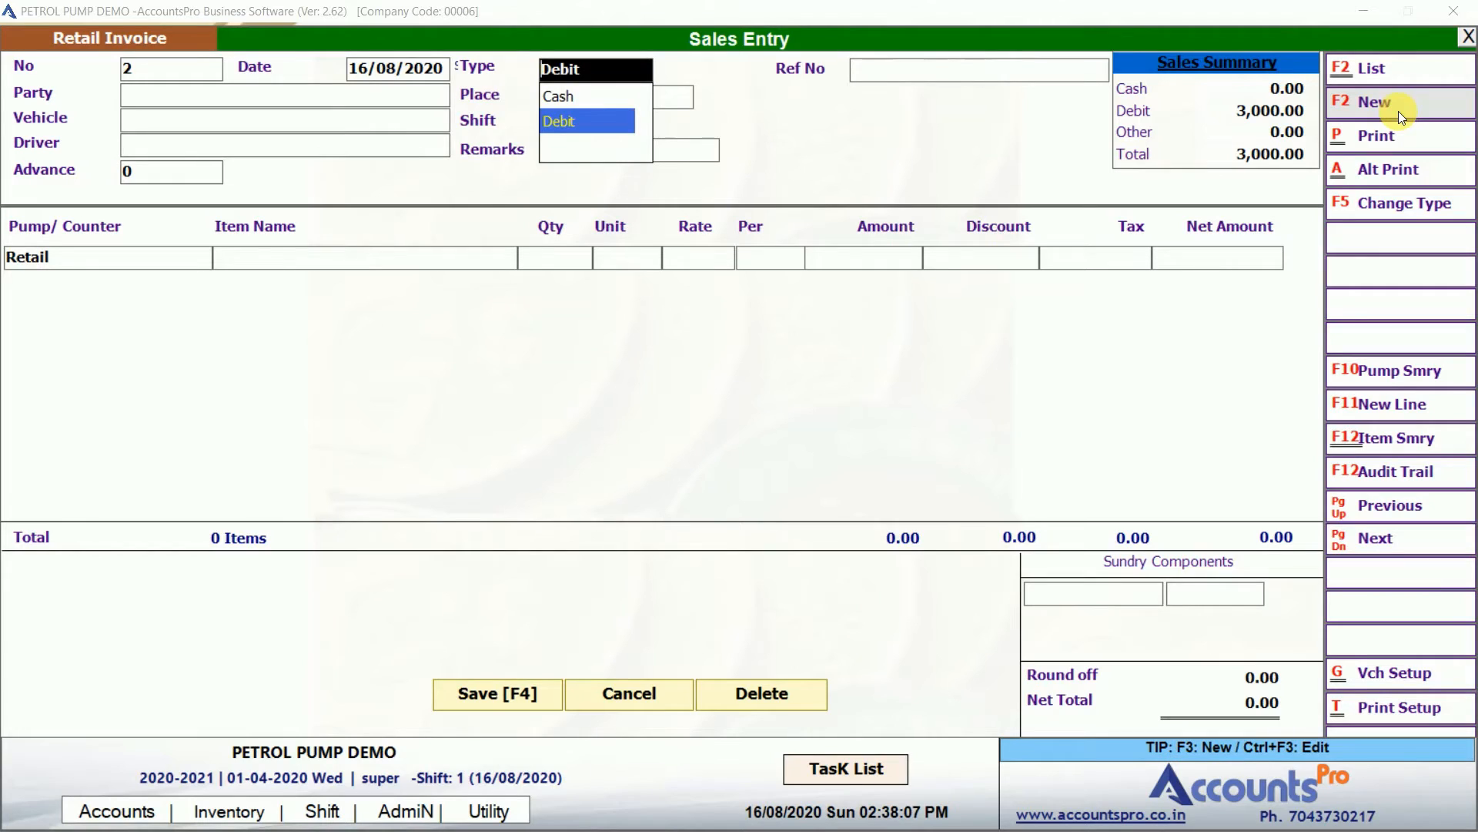
pyautogui.press('Up')
pyautogui.press('Down')
pyautogui.click(1398, 111)
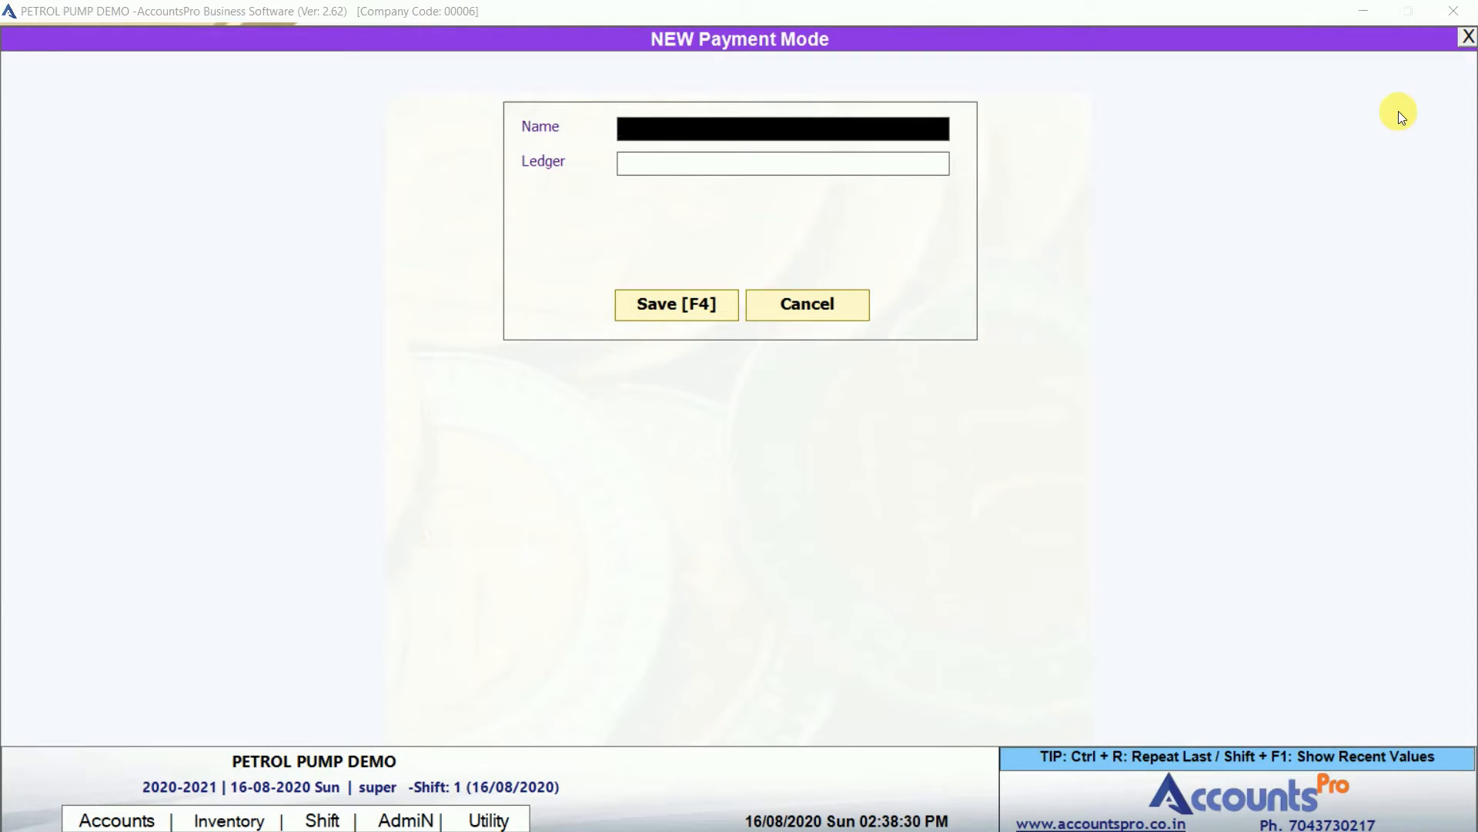
pyautogui.write('c')
pyautogui.press('BackSpace')
pyautogui.write('Card')
pyautogui.press('Return')
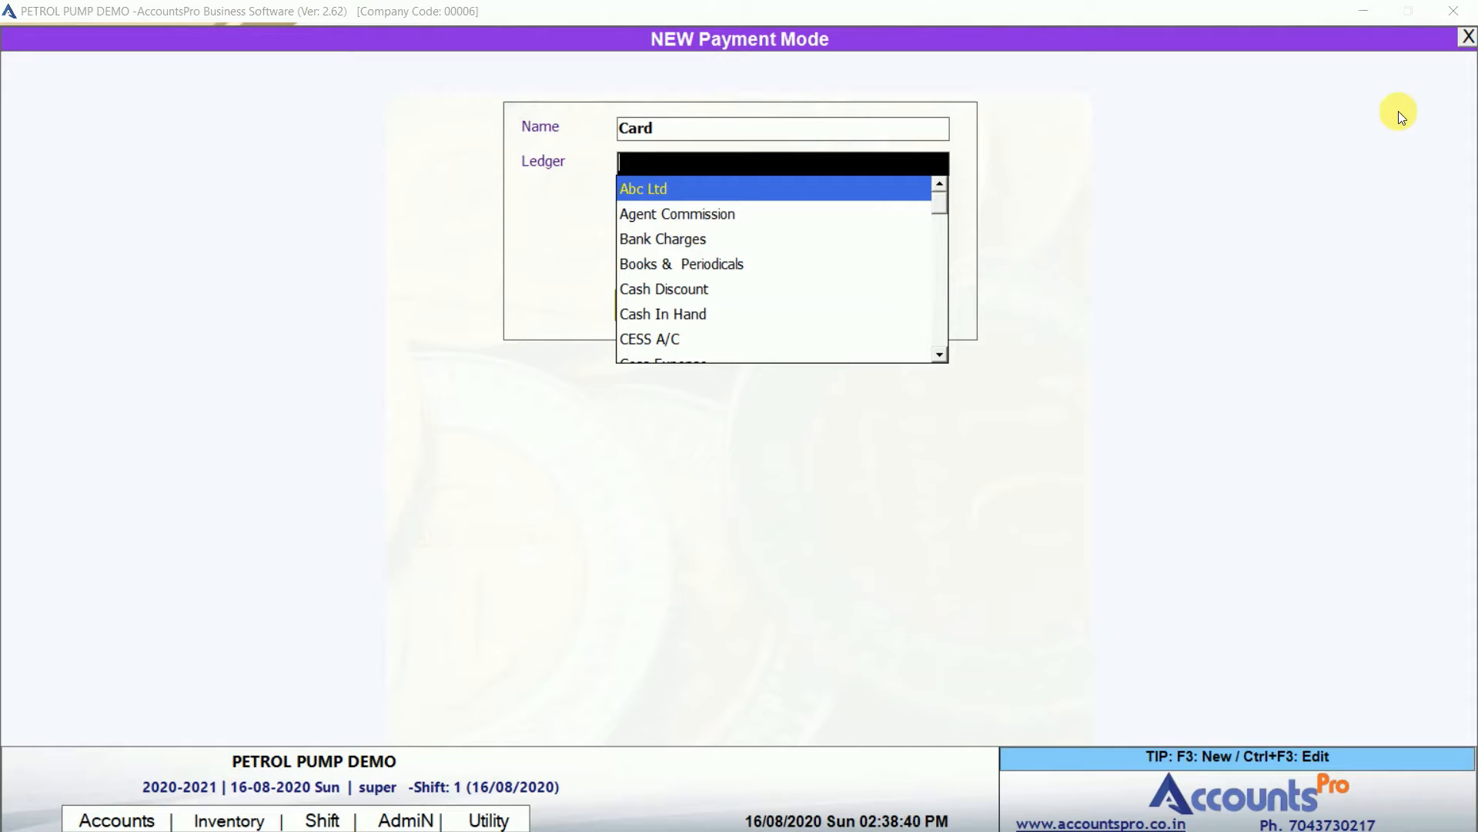
# Create the ledger Citi Bank in the Bank Accounts group for the Card payment mode, and save both.
pyautogui.press('F3')
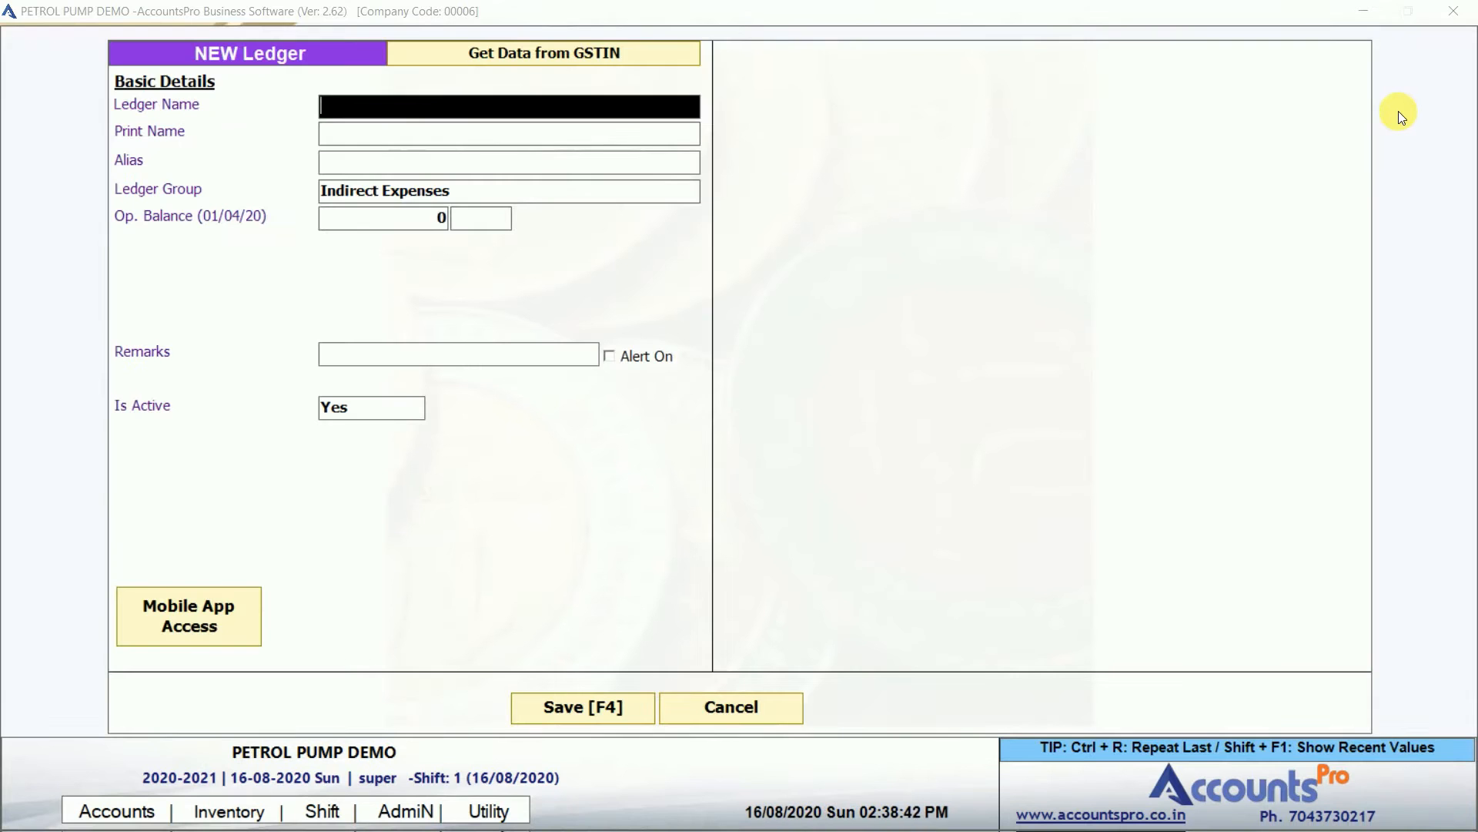
pyautogui.write('citi bank')
pyautogui.press('Return')
pyautogui.press('Return')
pyautogui.press('Return')
pyautogui.write('bank')
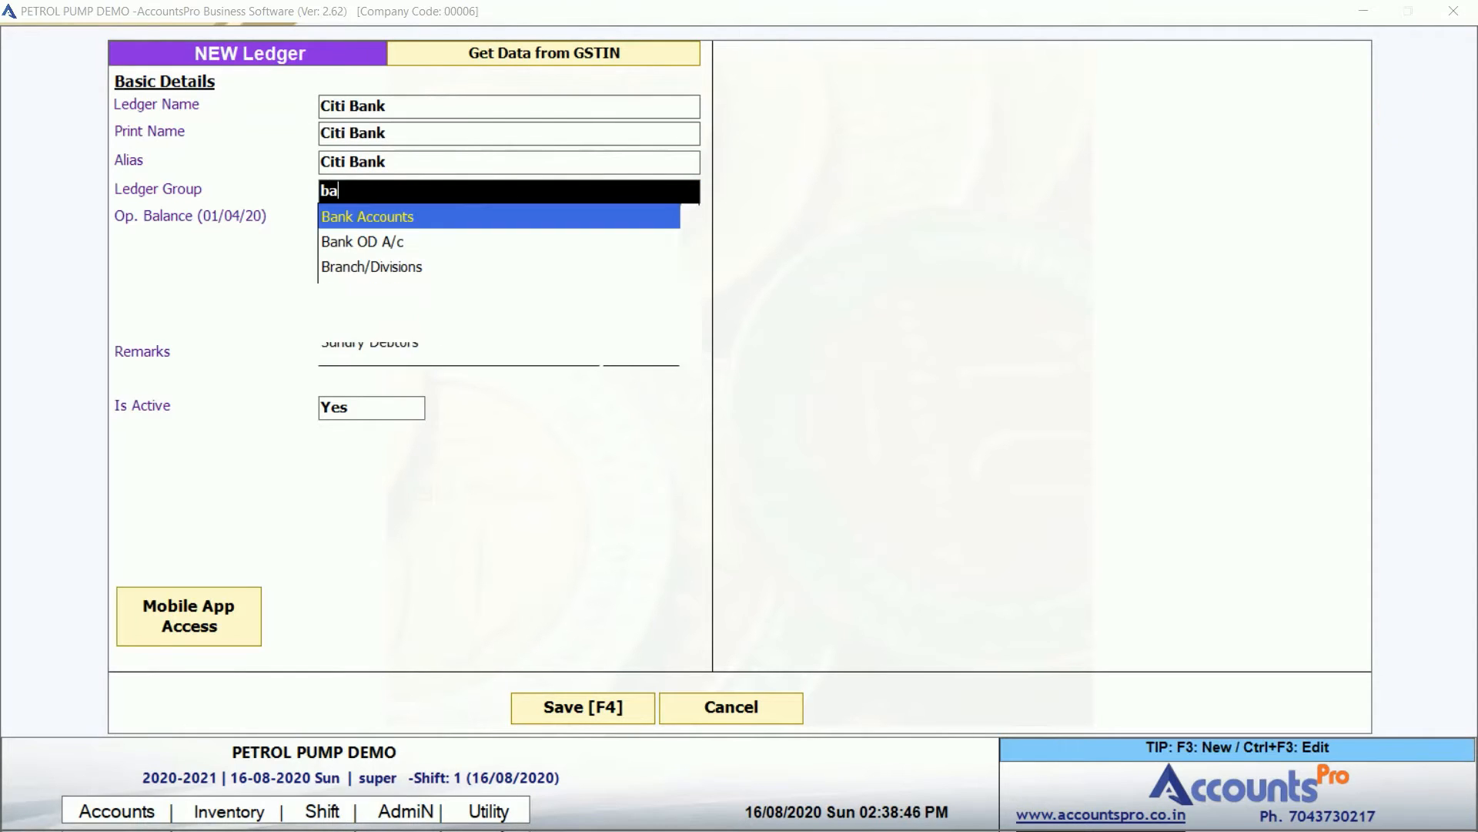
pyautogui.press('Return')
pyautogui.press('Return')
pyautogui.press('Return')
pyautogui.press('Return')
pyautogui.press('Return')
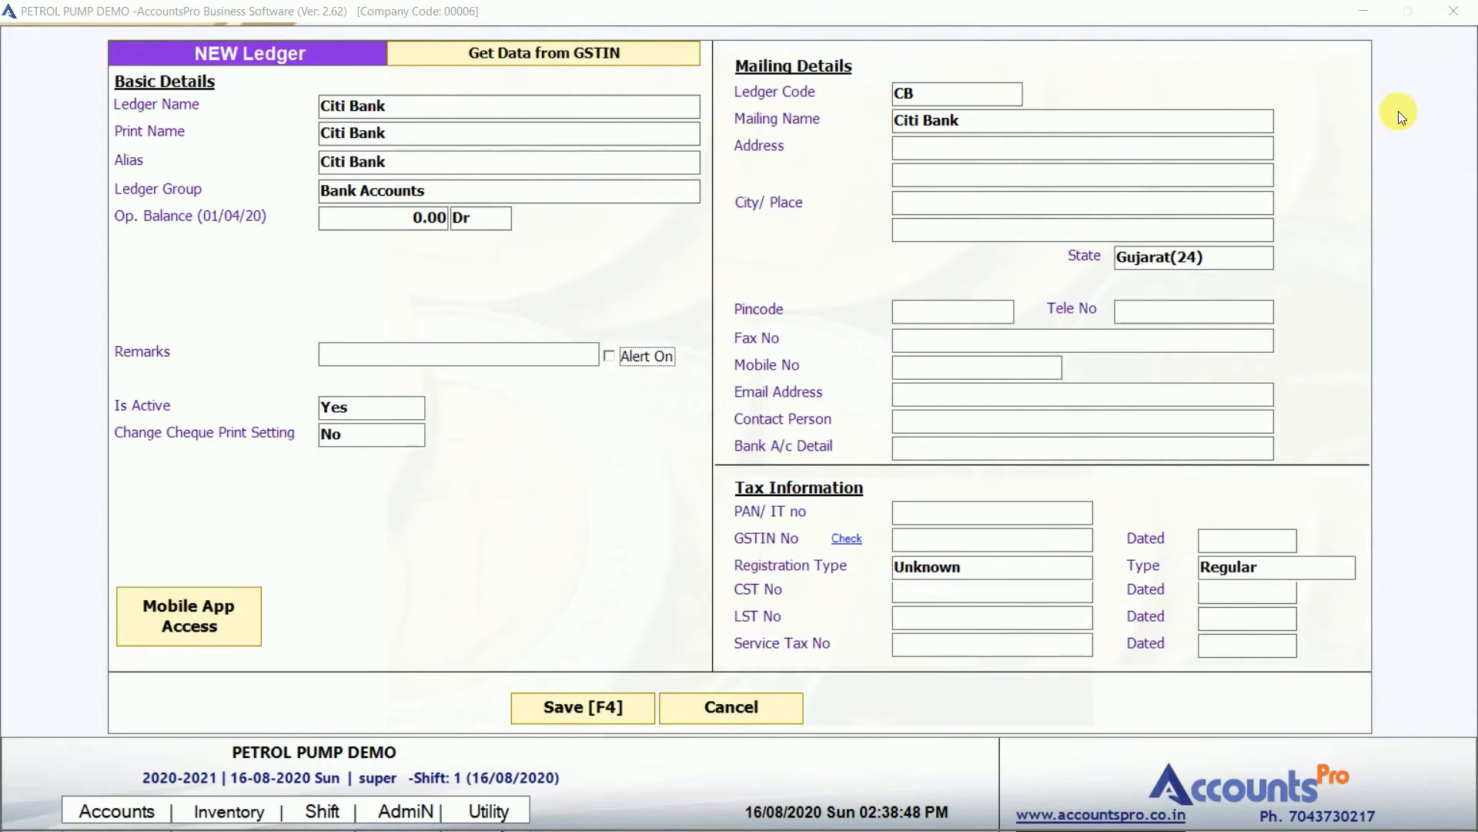
pyautogui.press('F4')
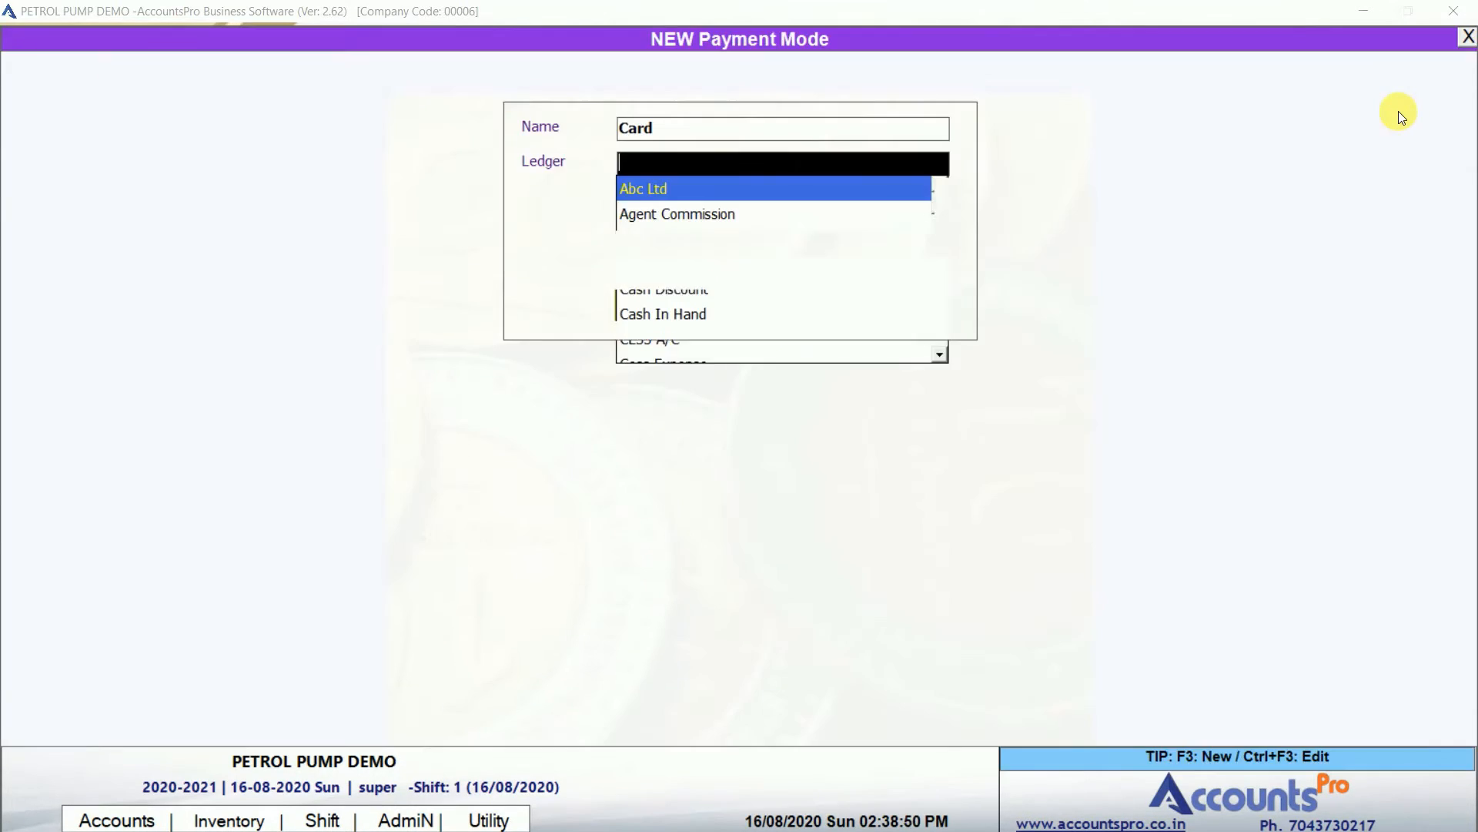
pyautogui.press('F4')
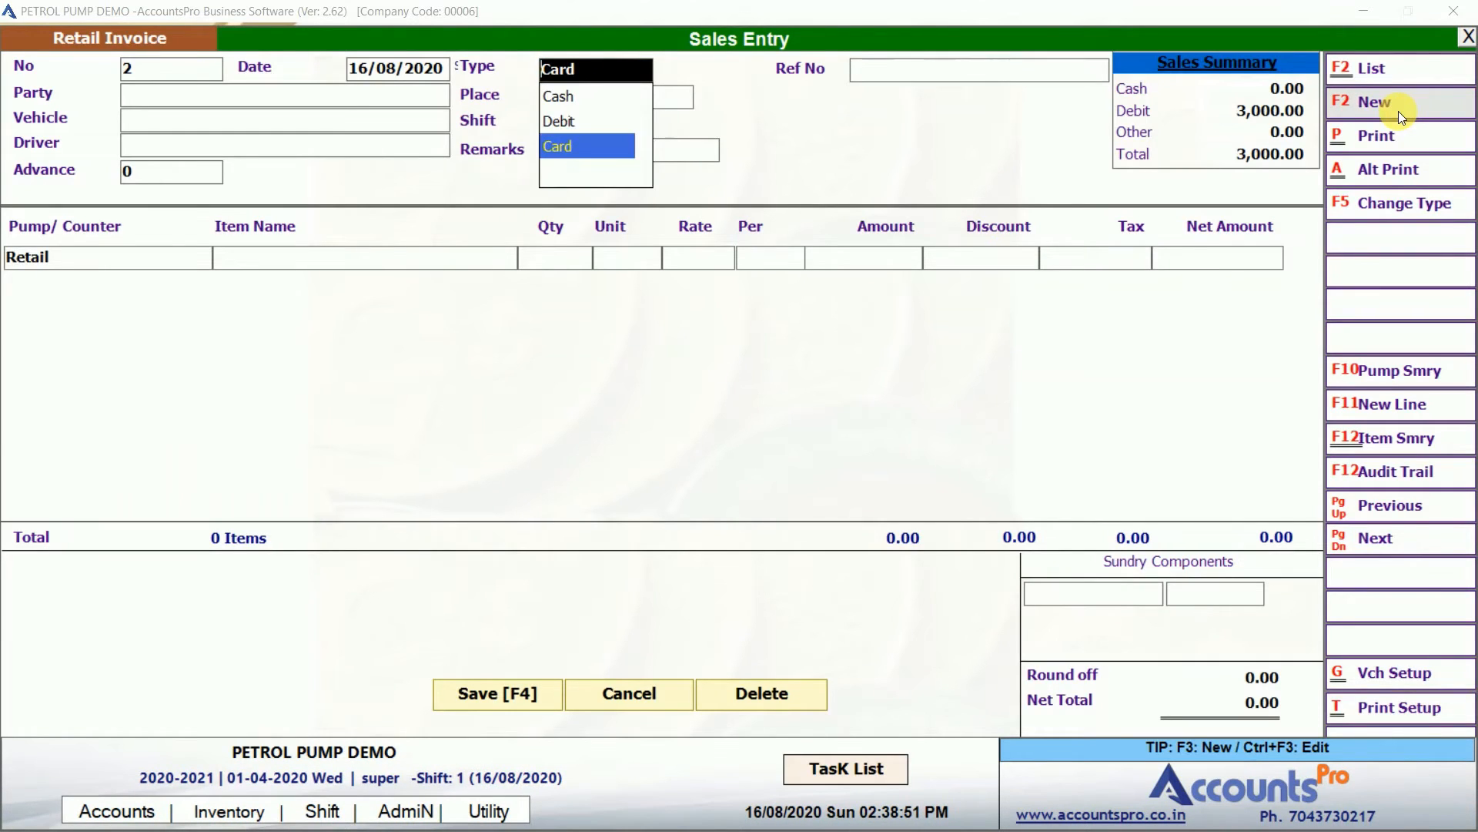
# Set the type of sales entry number 2 to Card and enter 1232 as its reference number.
pyautogui.press('Up')
pyautogui.press('Up')
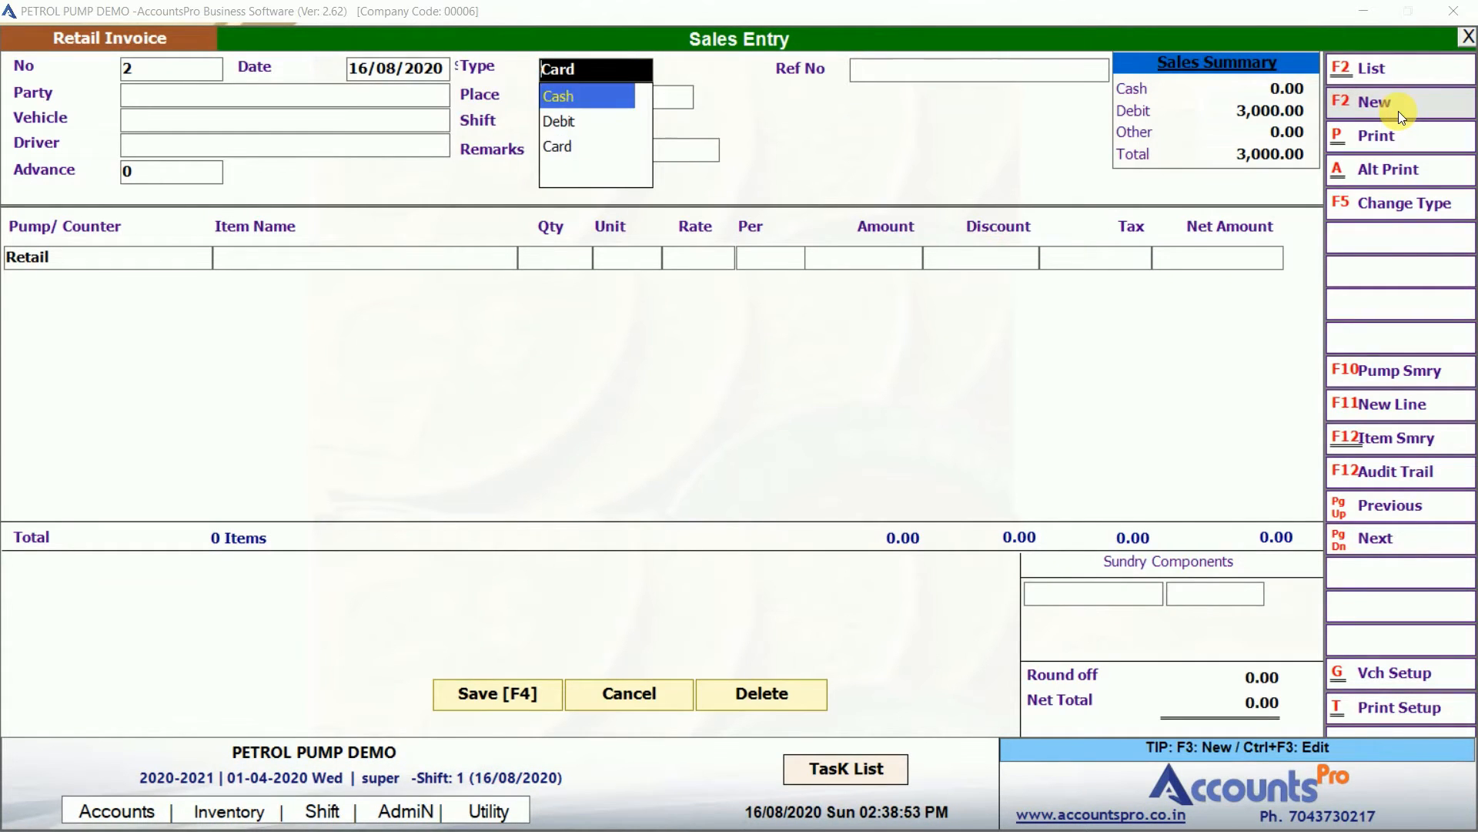
pyautogui.press('Down')
pyautogui.press('Down')
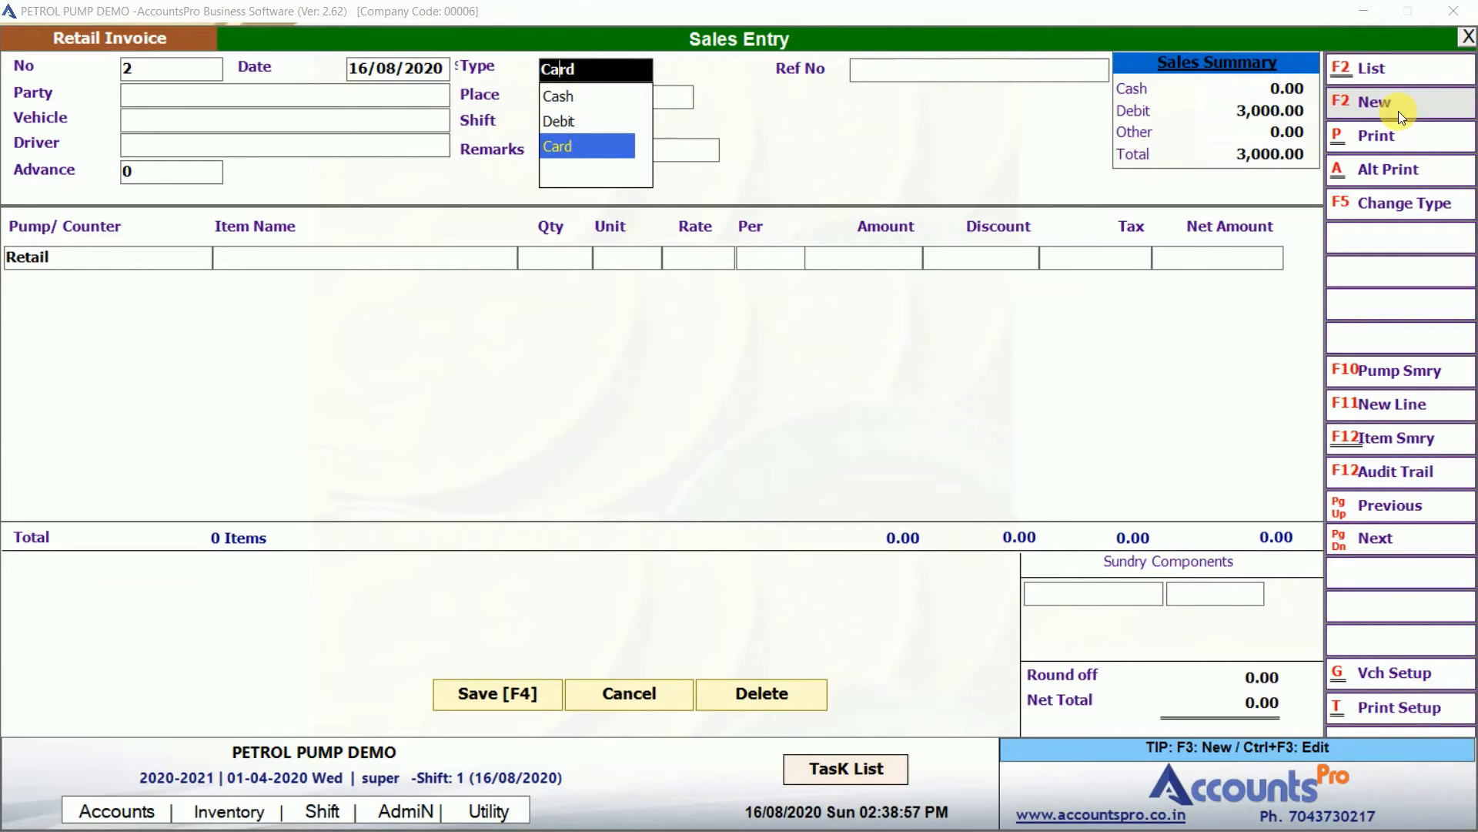
pyautogui.press('Up')
pyautogui.press('Down')
pyautogui.press('Return')
pyautogui.press('Return')
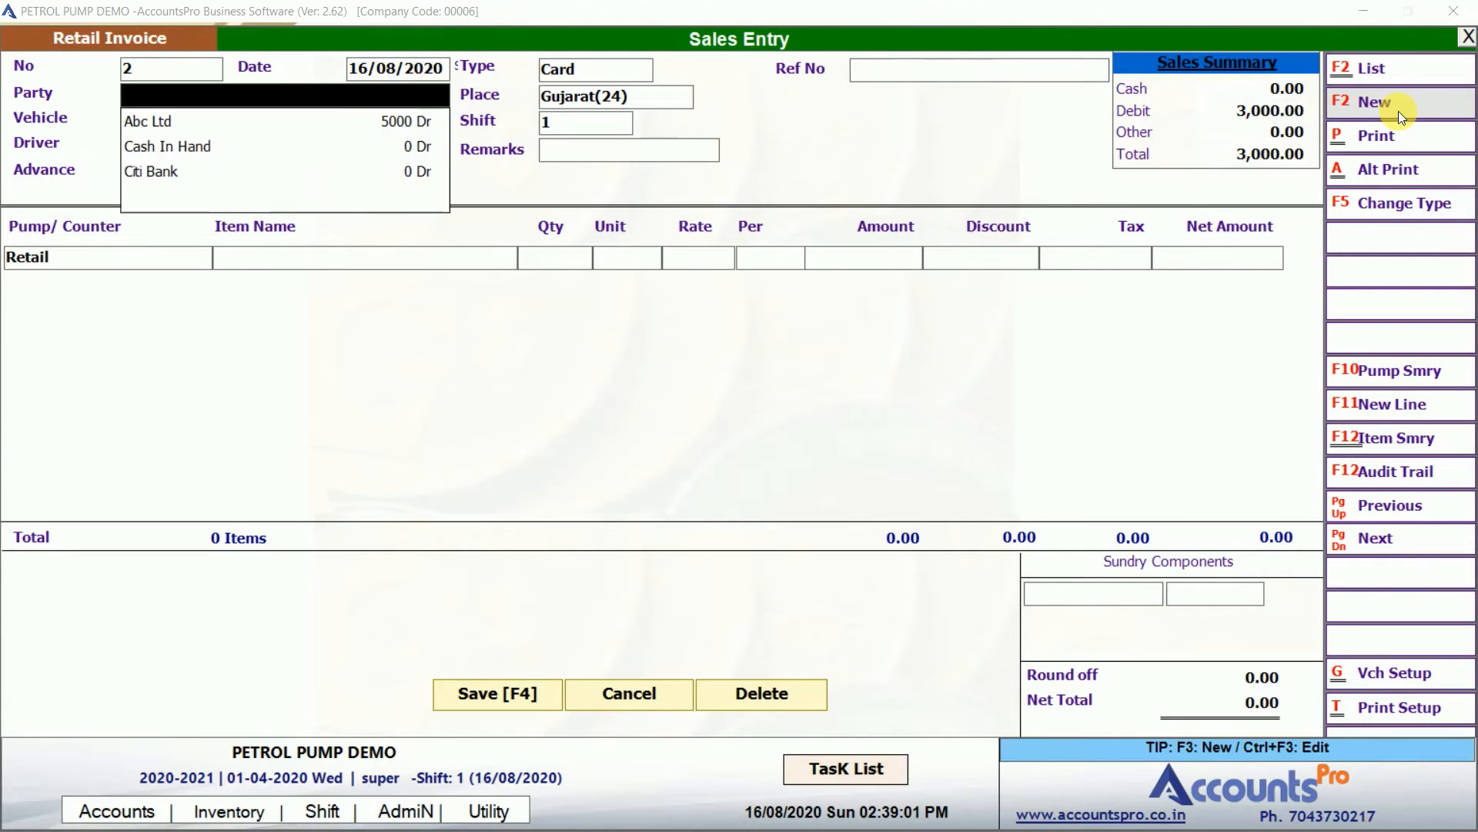
pyautogui.press('Escape')
pyautogui.press('Return')
pyautogui.write('1232')
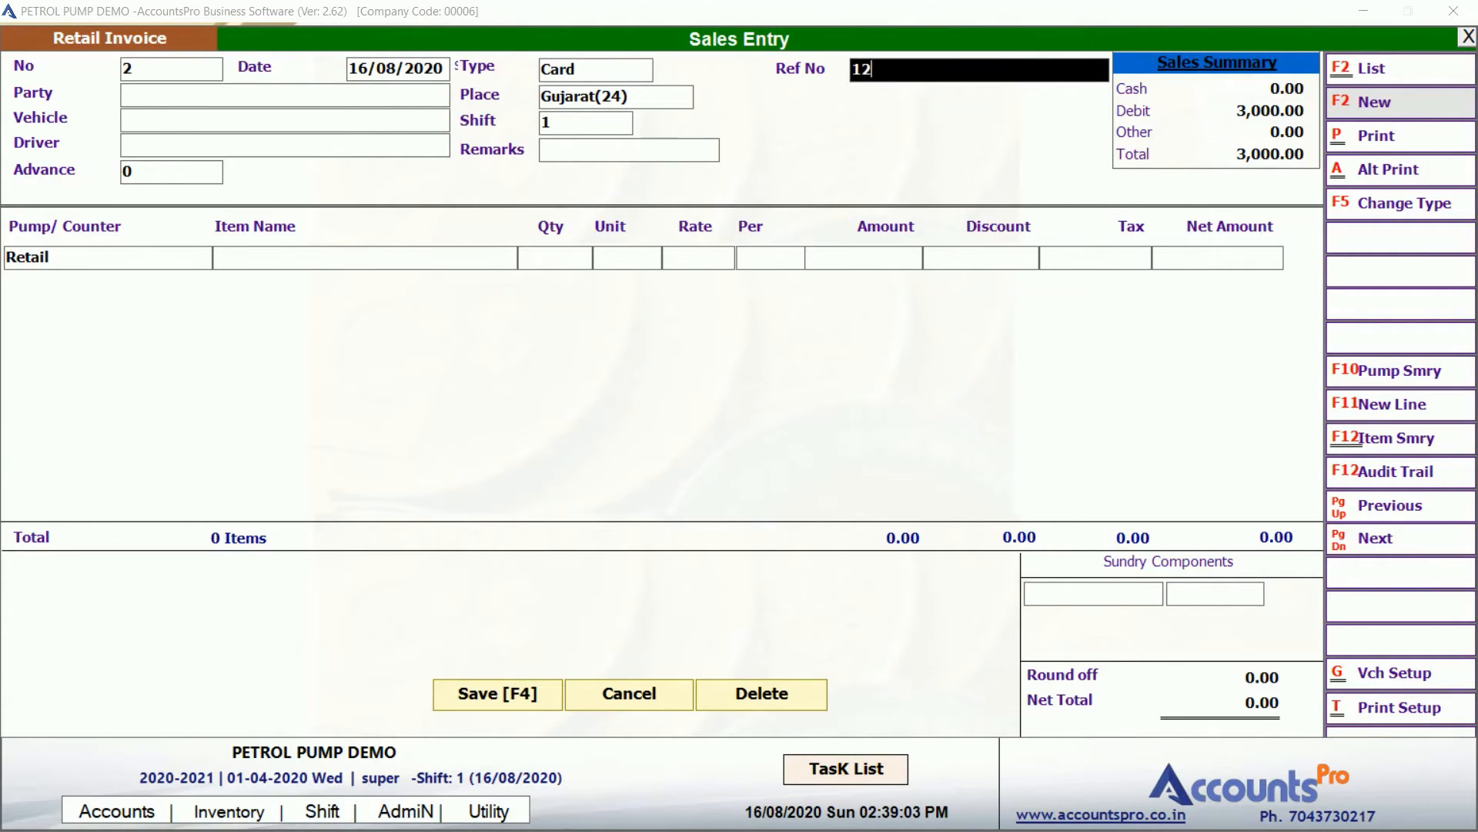
# Choose Citi Bank as the party of the card sale and enter a dot for both vehicle and driver.
pyautogui.press('Return')
pyautogui.press('Down')
pyautogui.press('Down')
pyautogui.press('Down')
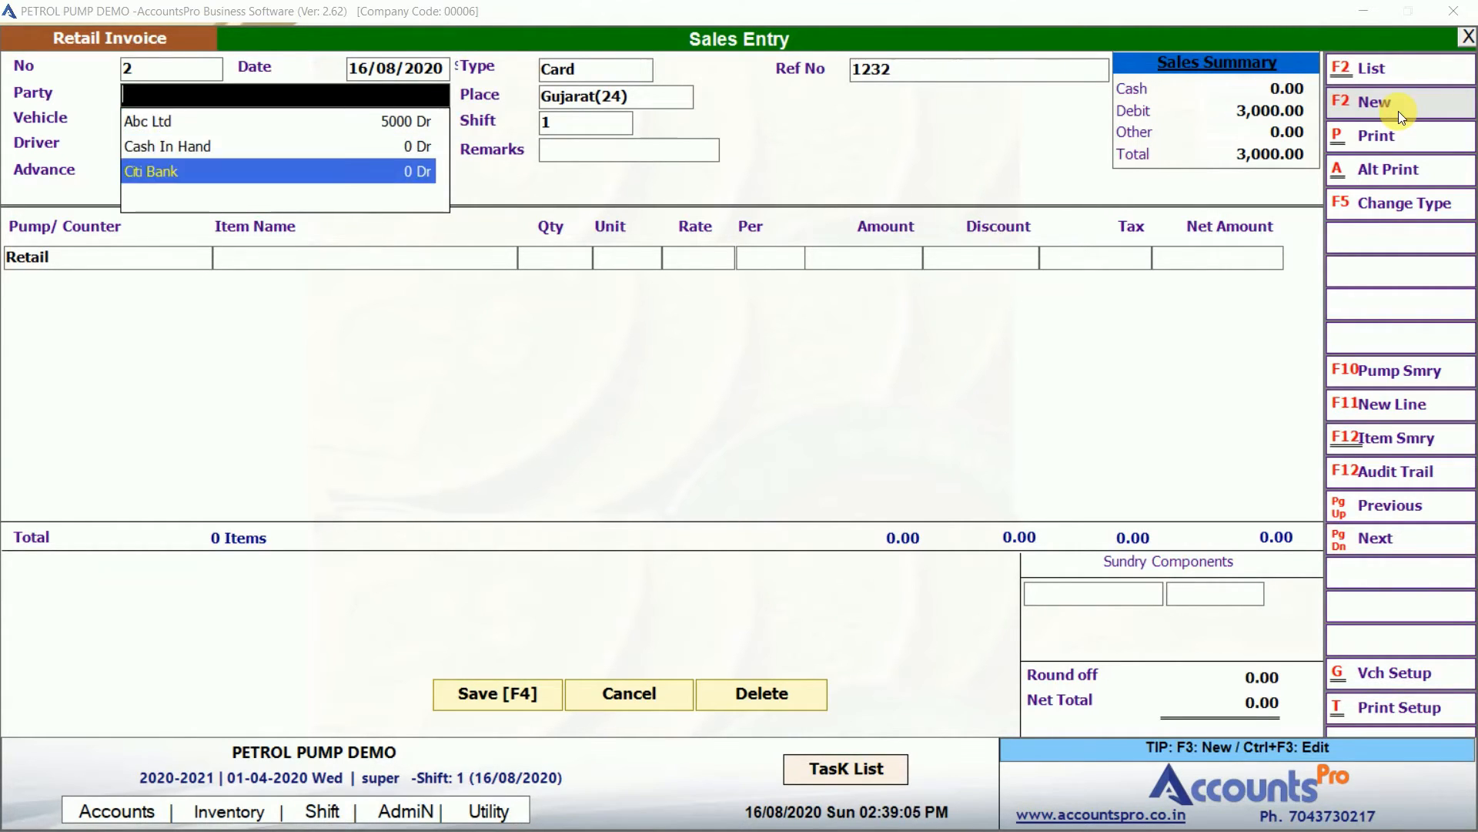
pyautogui.press('Return')
pyautogui.write('.')
pyautogui.press('Return')
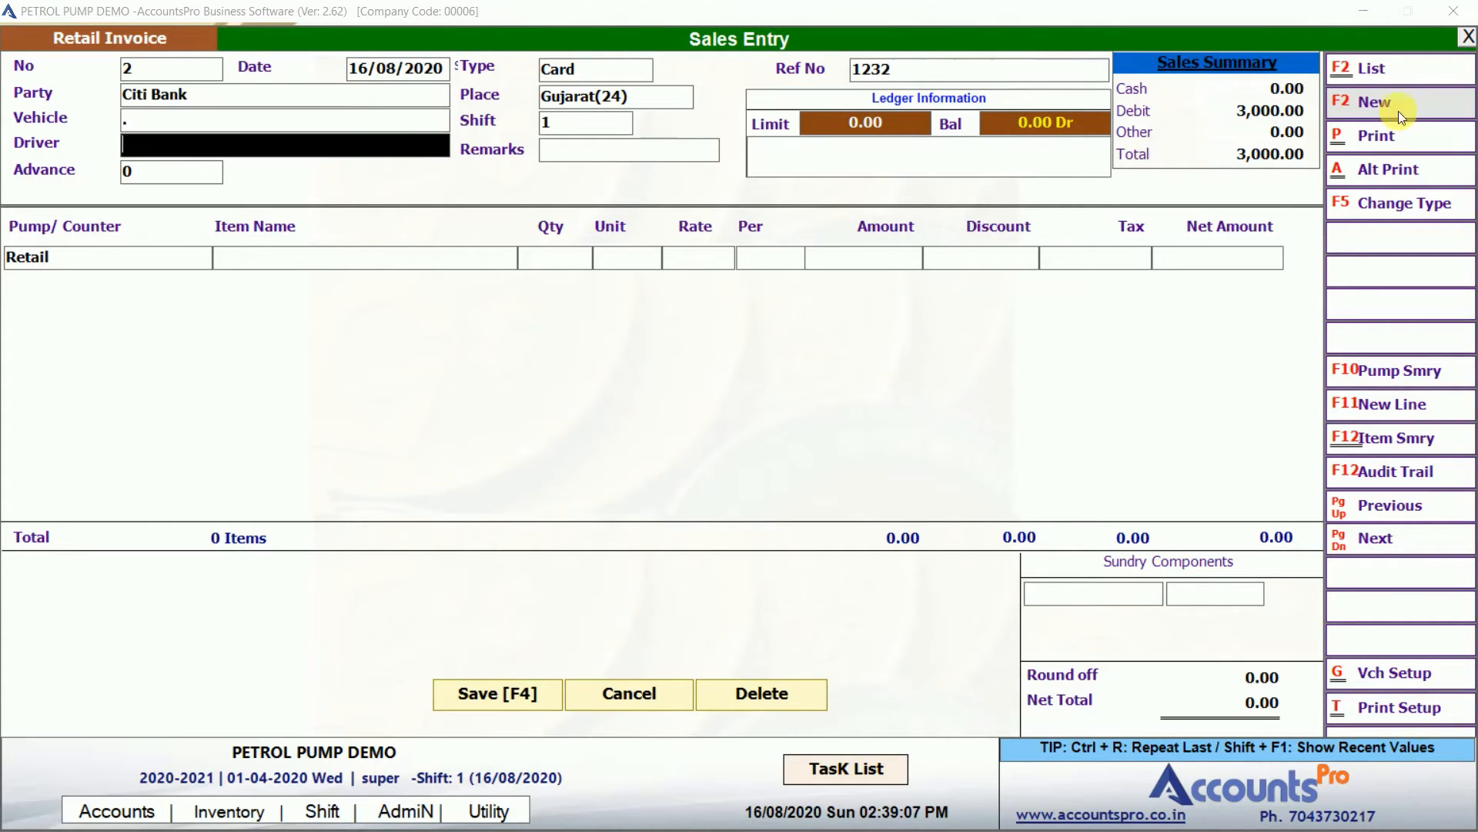
pyautogui.write('.')
pyautogui.press('Return')
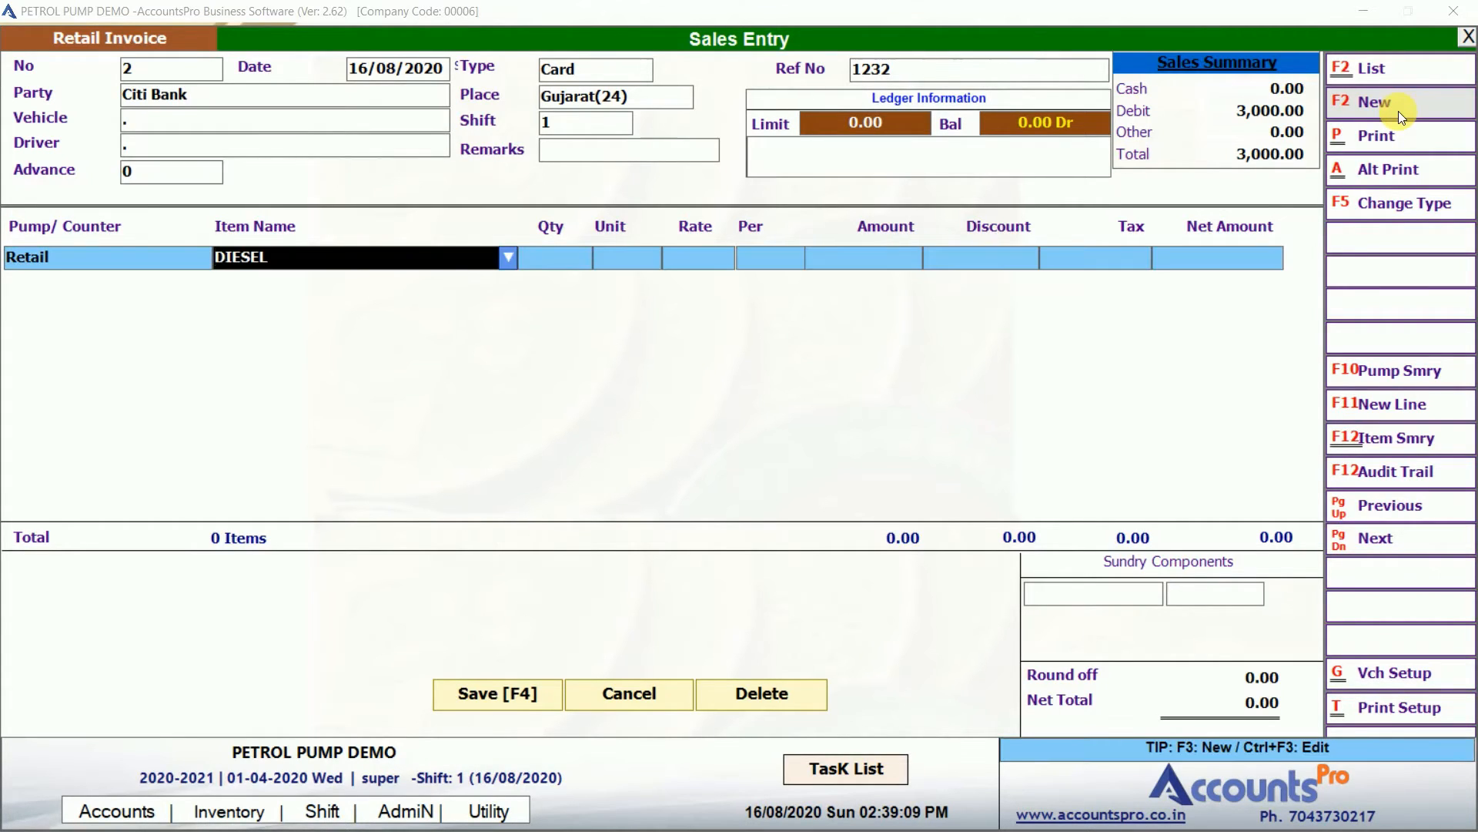
# Add PETROL as the sold item and calculate its quantity from an amount of 1000.
pyautogui.write('pet')
pyautogui.press('Return')
pyautogui.write('10')
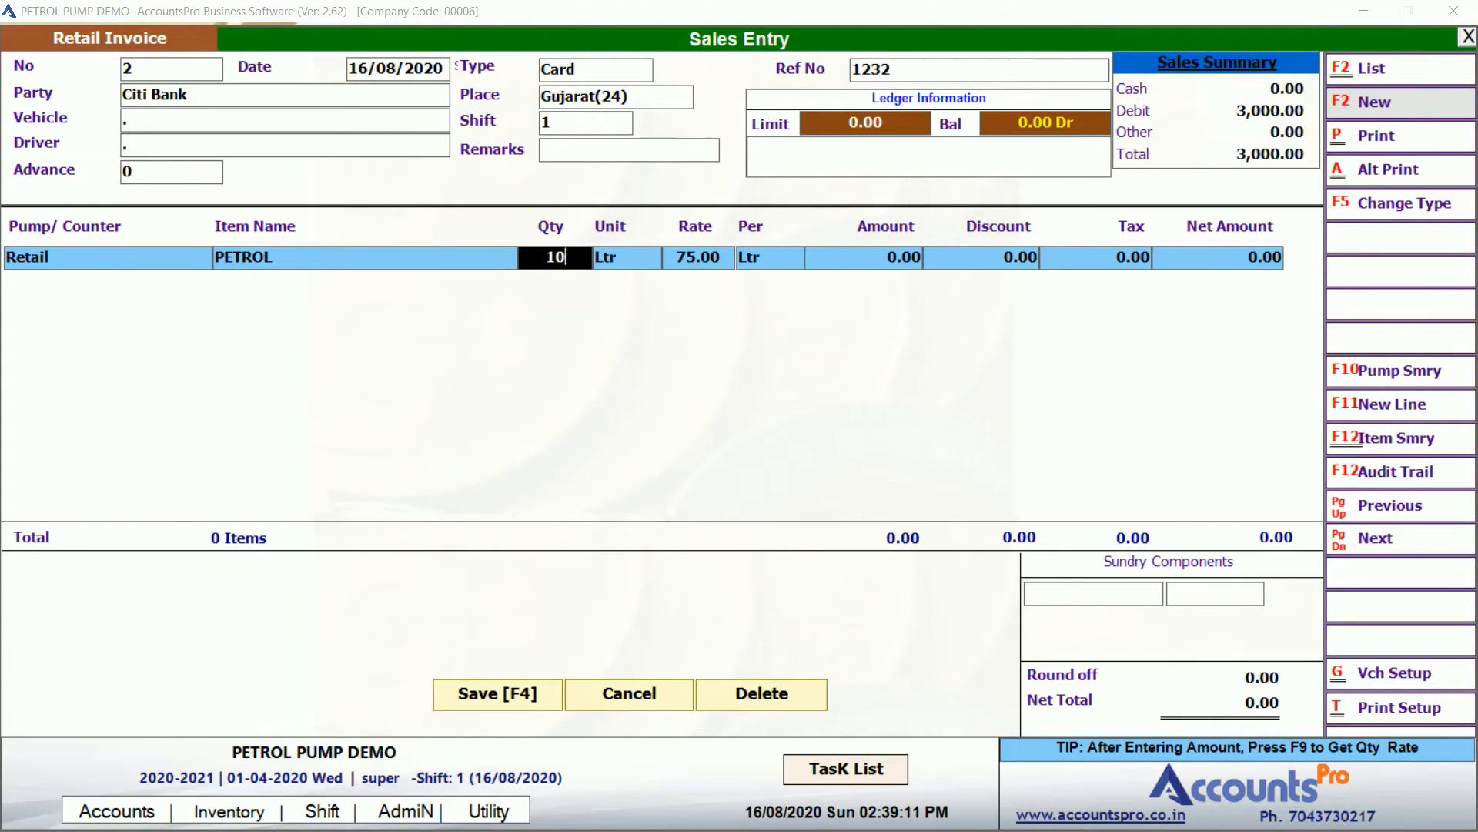
pyautogui.write('00')
pyautogui.press('F9')
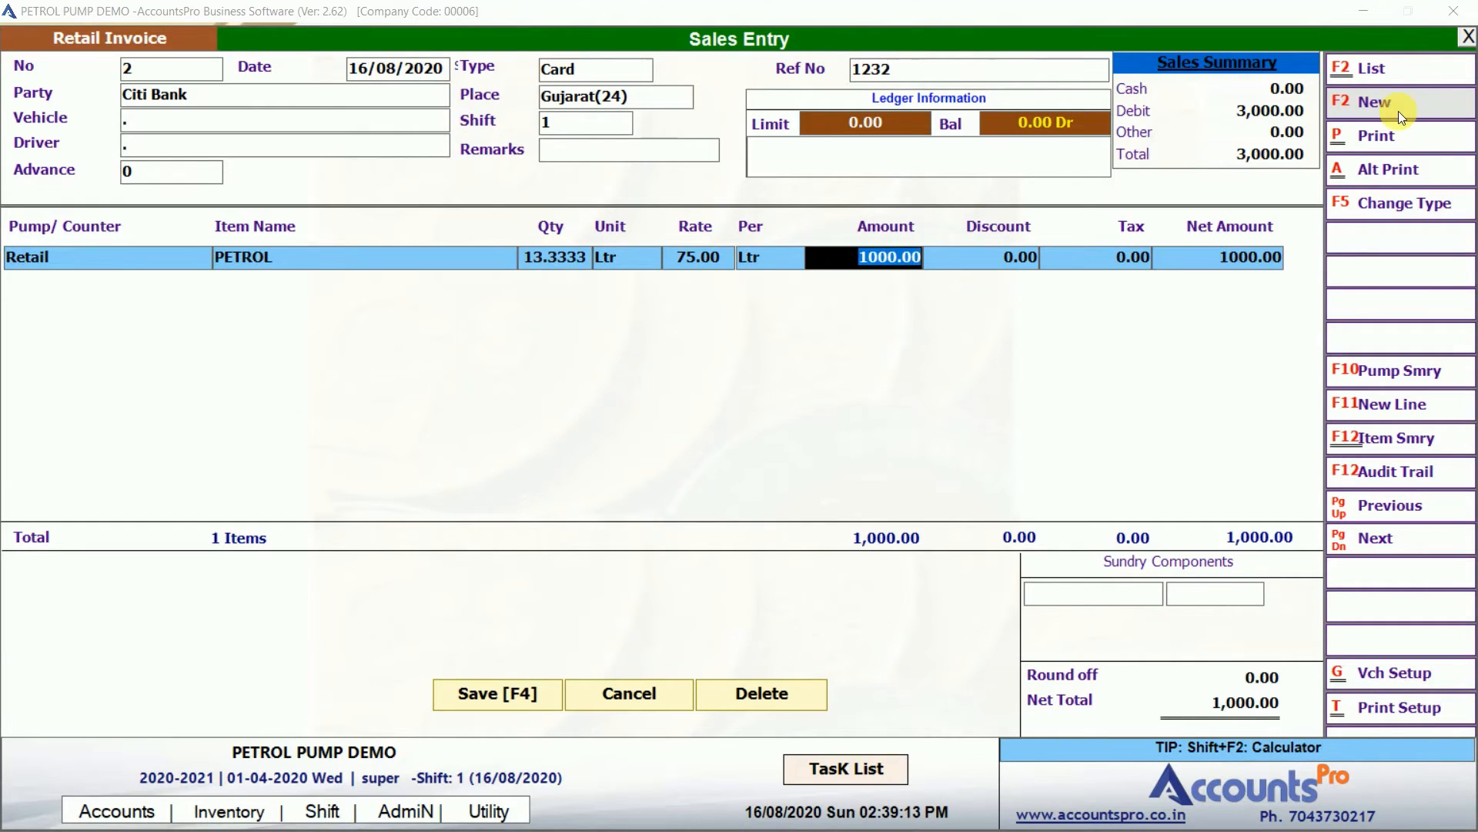
# Accept the petrol line and save the card sale without printing it.
pyautogui.press('Return')
pyautogui.press('Return')
pyautogui.press('Return')
pyautogui.press('Return')
pyautogui.press('Right')
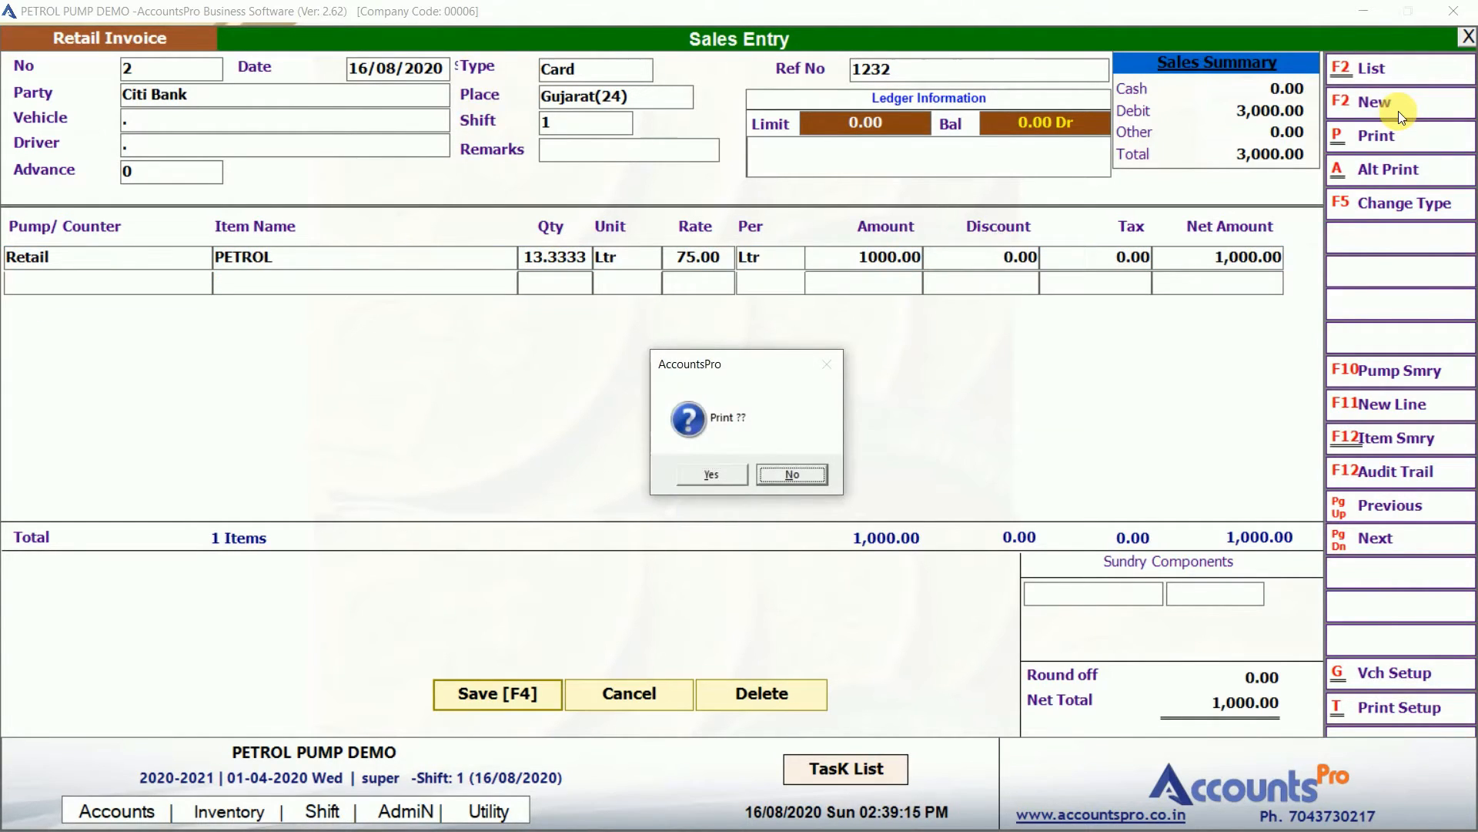
pyautogui.press('Return')
pyautogui.press('Return')
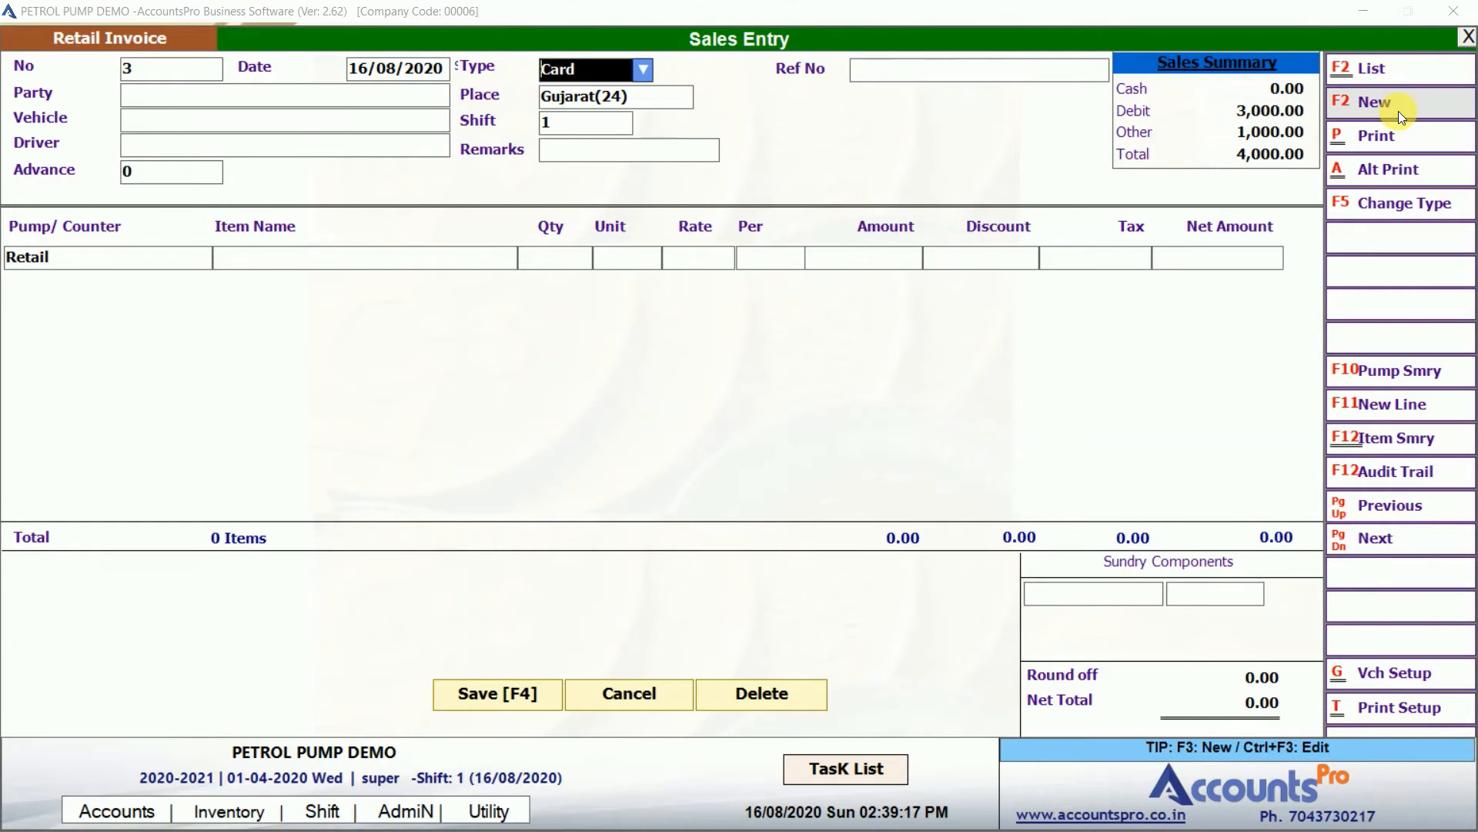
# Set the type of sales entry number 3 to Debit and proceed to its party selection.
pyautogui.press('Down')
pyautogui.press('Up')
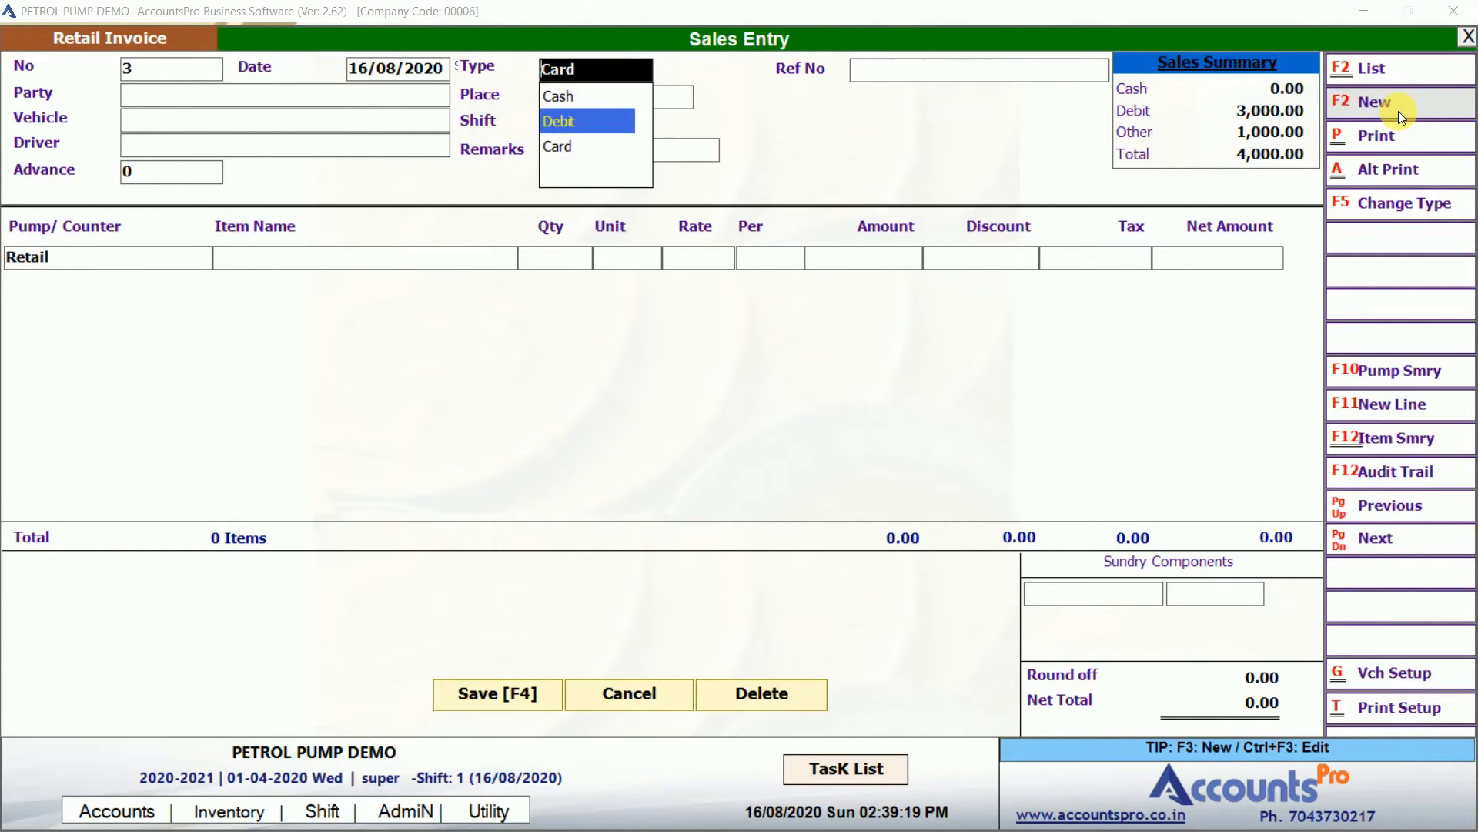
pyautogui.press('Return')
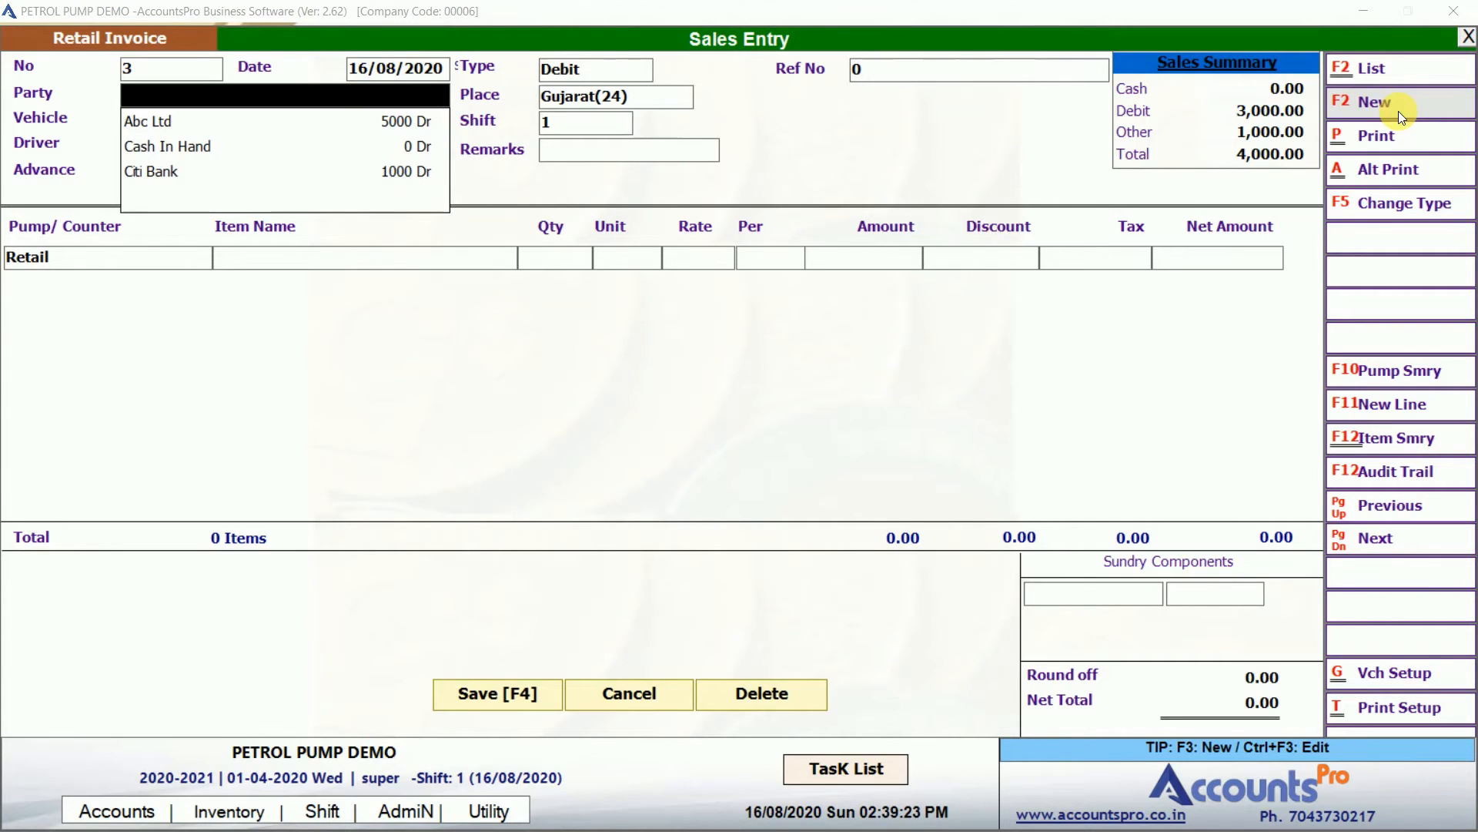
# Start a new party ledger named RADHE TRANSPORT in the Customers group with an opening balance of 0.
pyautogui.click(1398, 111)
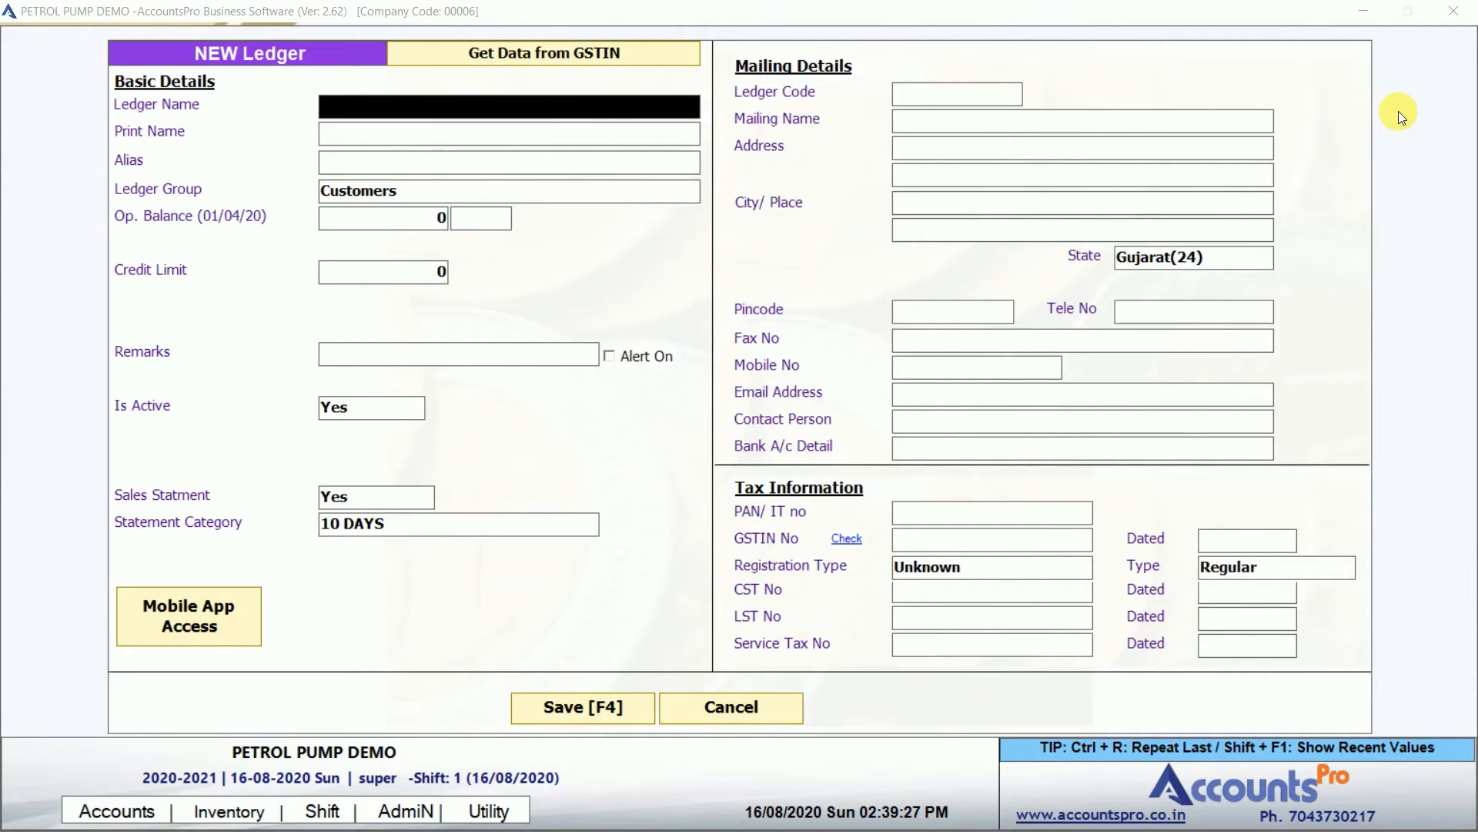
pyautogui.write('RADHE TRANSPORT')
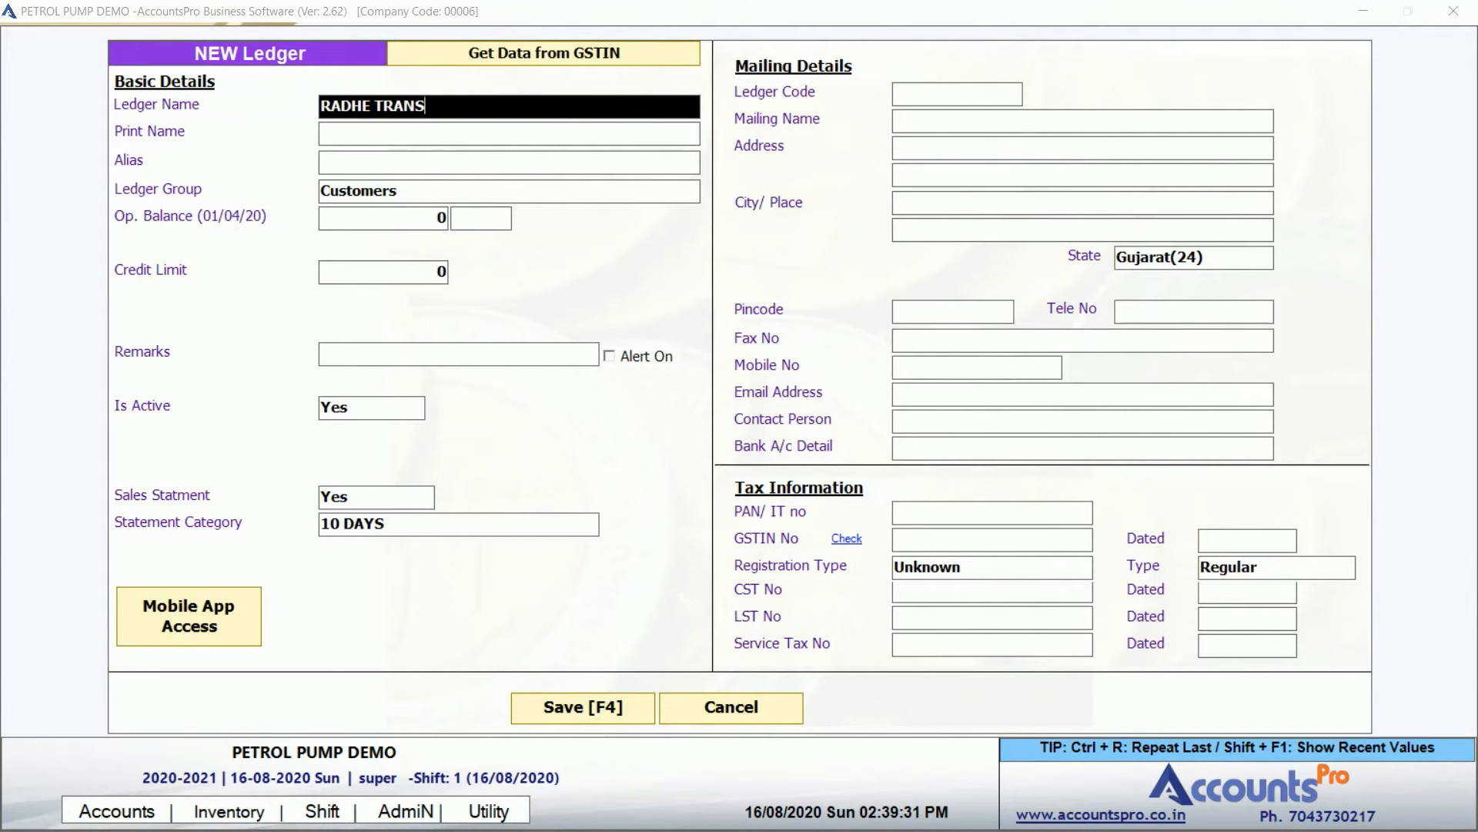
pyautogui.press('Return')
pyautogui.press('Return')
pyautogui.press('Return')
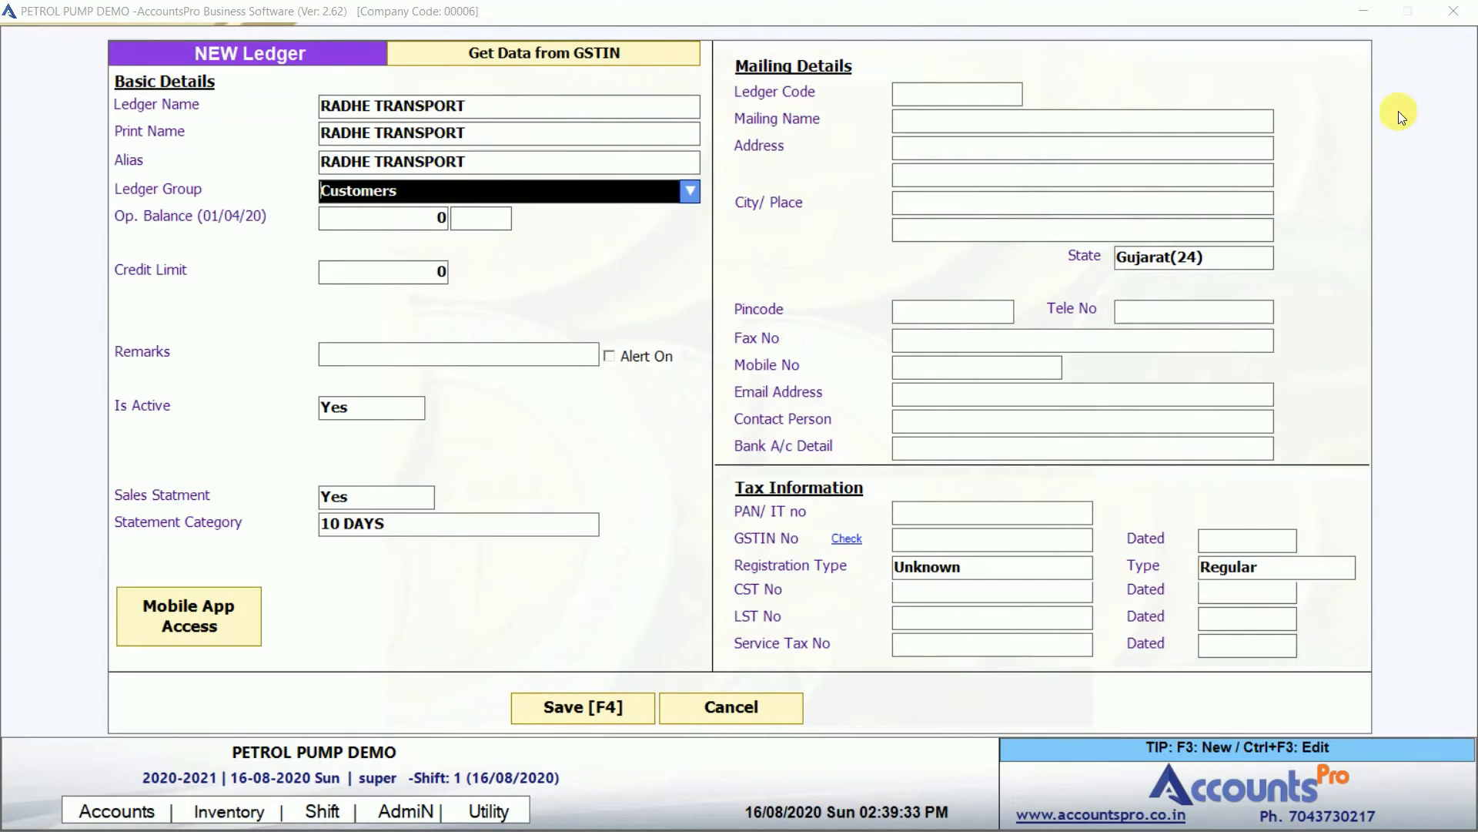
pyautogui.press('Return')
pyautogui.press('Return')
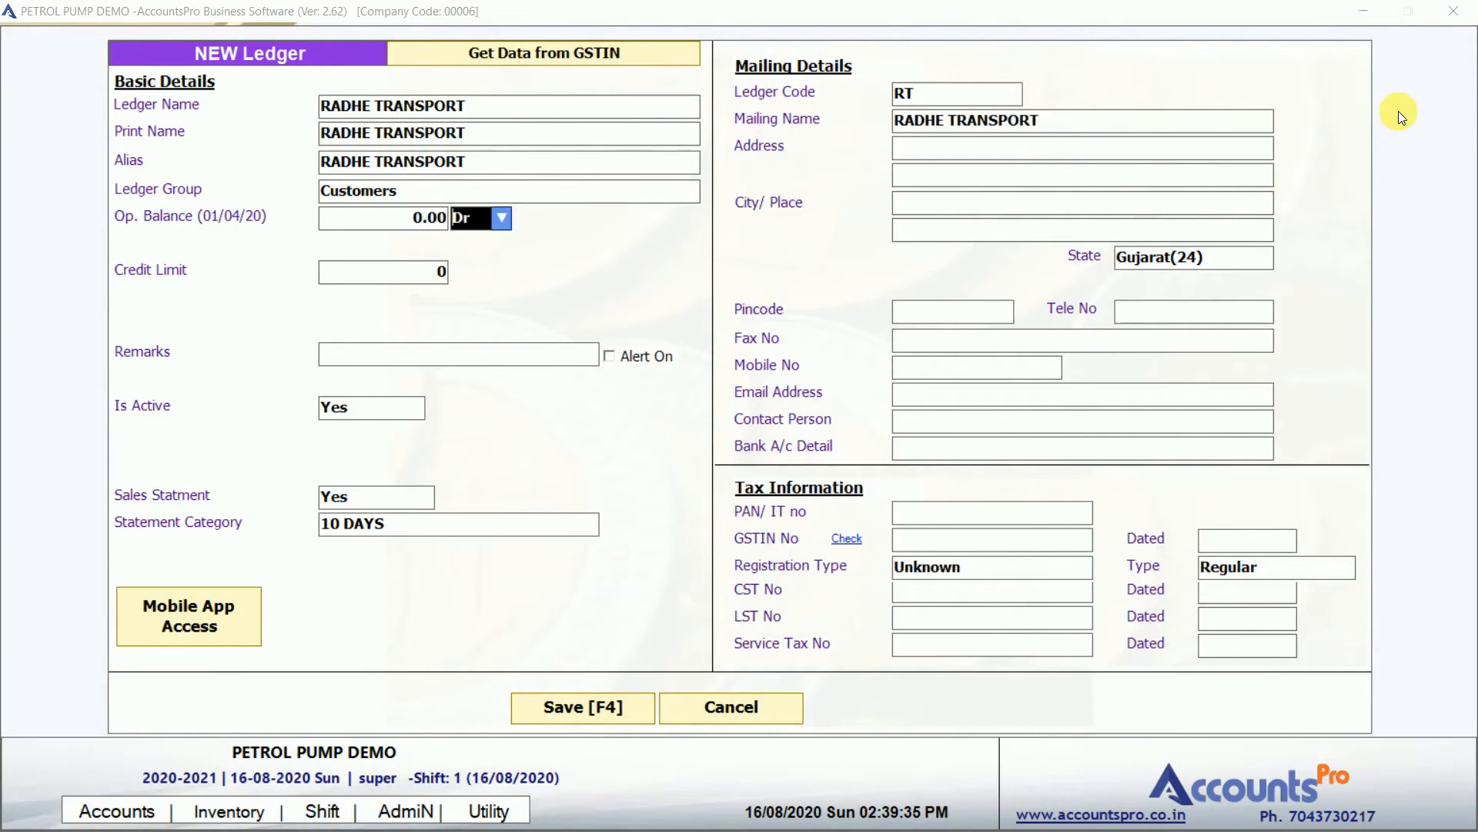
# Set the RADHE TRANSPORT ledger's credit limit to 100000, keep the remaining defaults, and save it as the sales invoice's party.
pyautogui.press('Return')
pyautogui.write('100000')
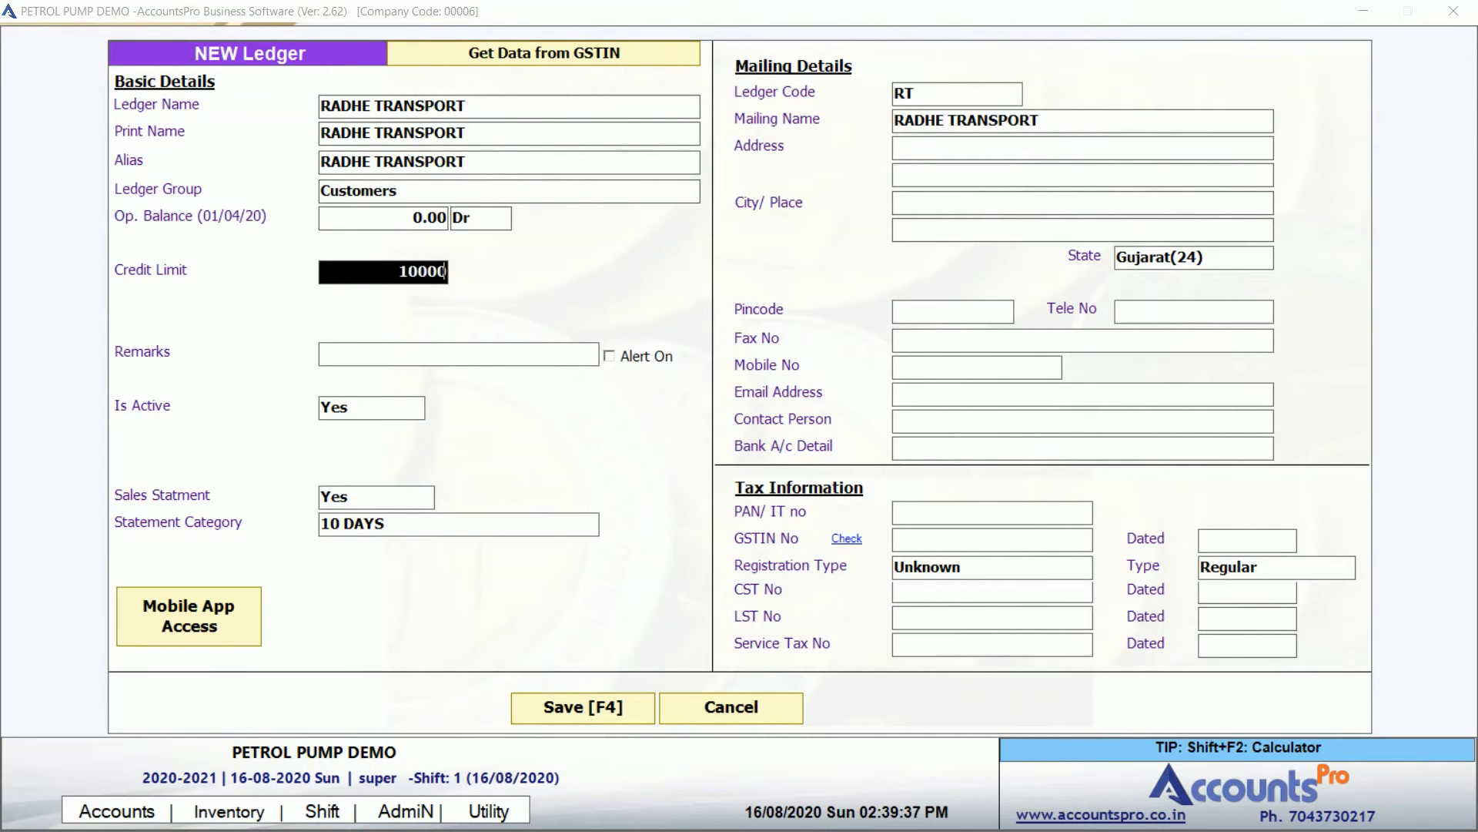
pyautogui.press('Return')
pyautogui.press('Return')
pyautogui.press('Return')
pyautogui.press('Return')
pyautogui.press('Return')
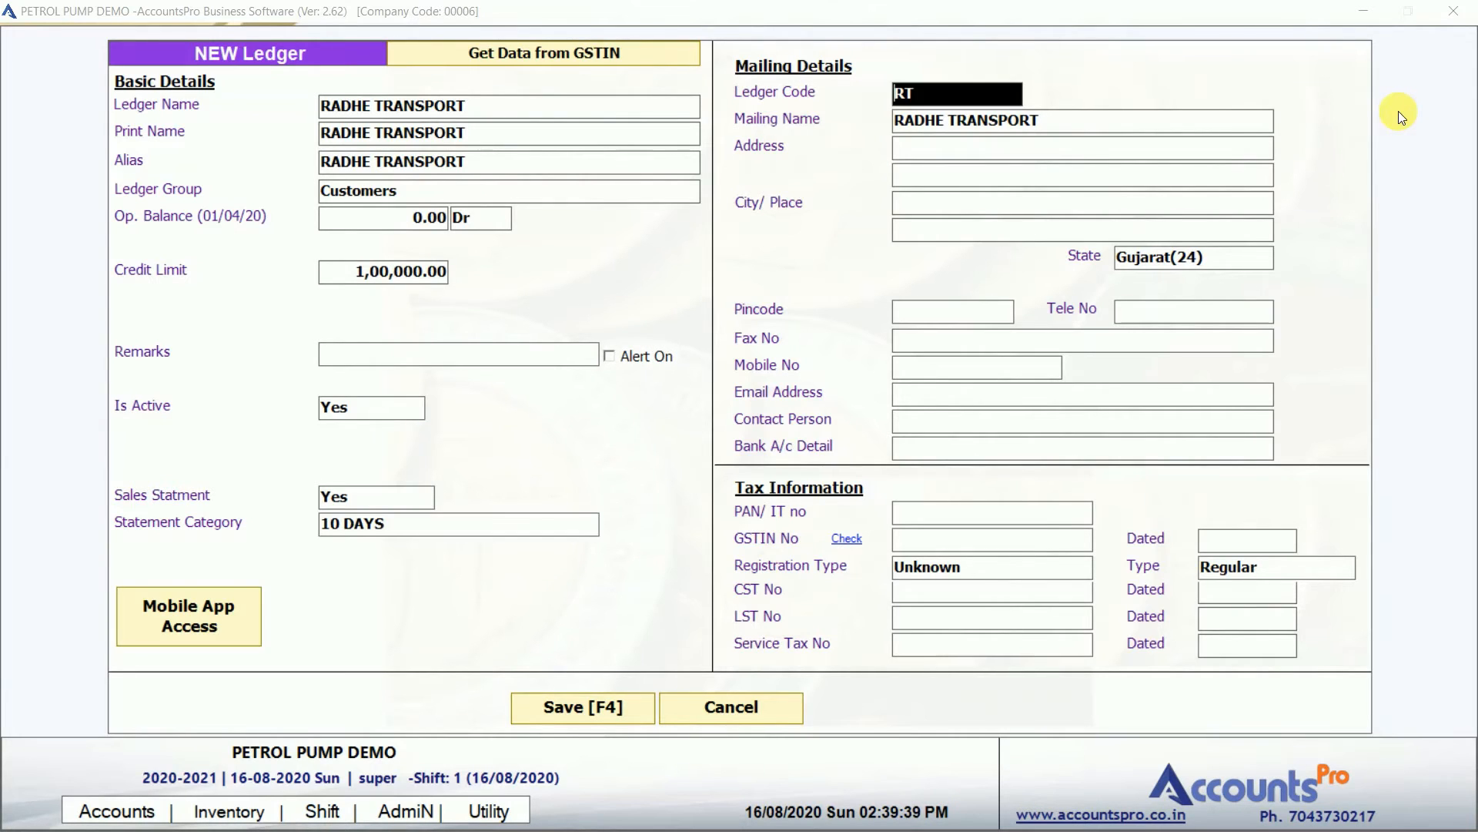
pyautogui.press('F4')
pyautogui.press('Return')
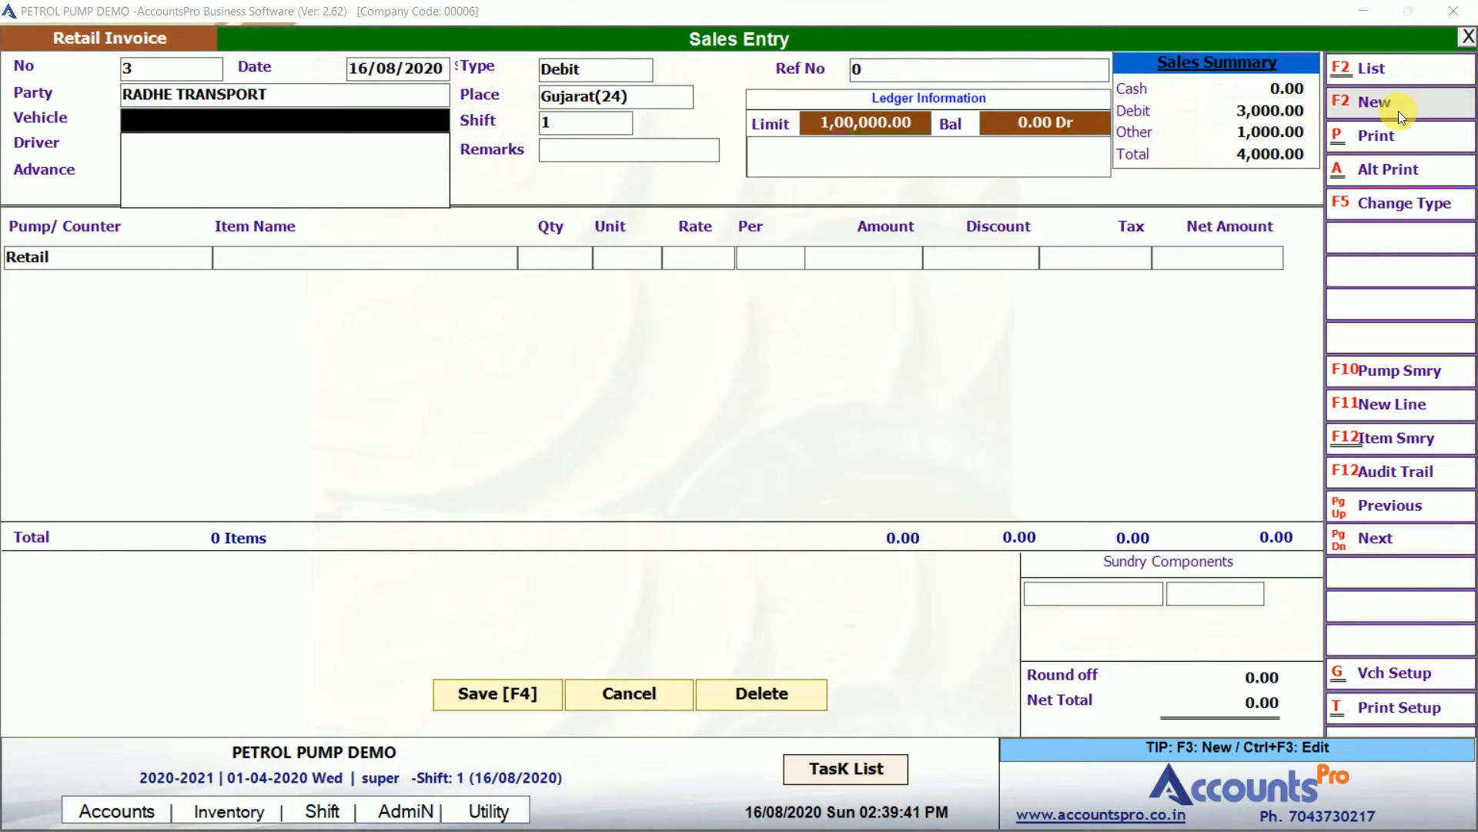
pyautogui.write('GJ 12 AA 12354')
pyautogui.press('Return')
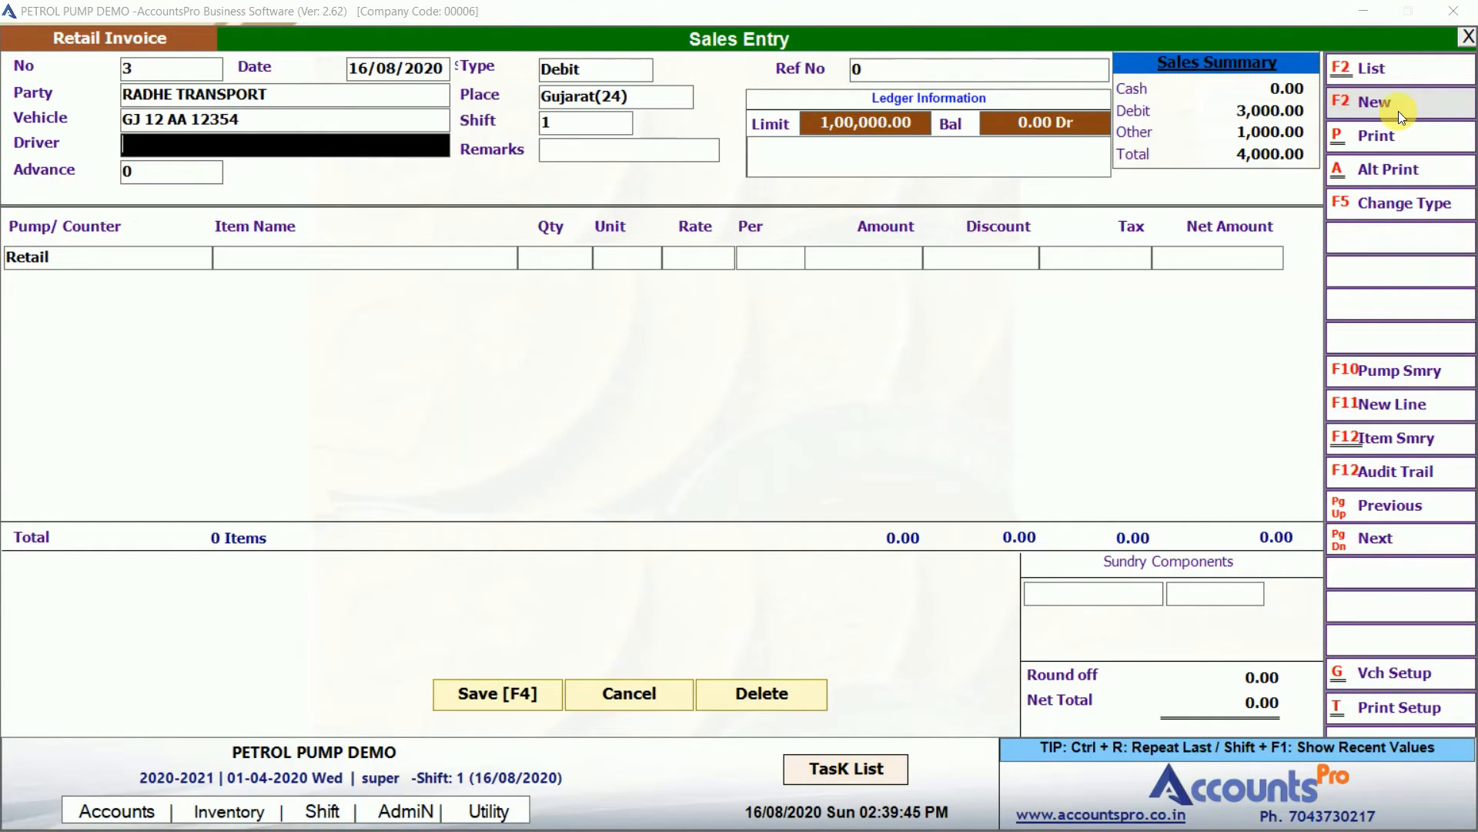
pyautogui.press('Return')
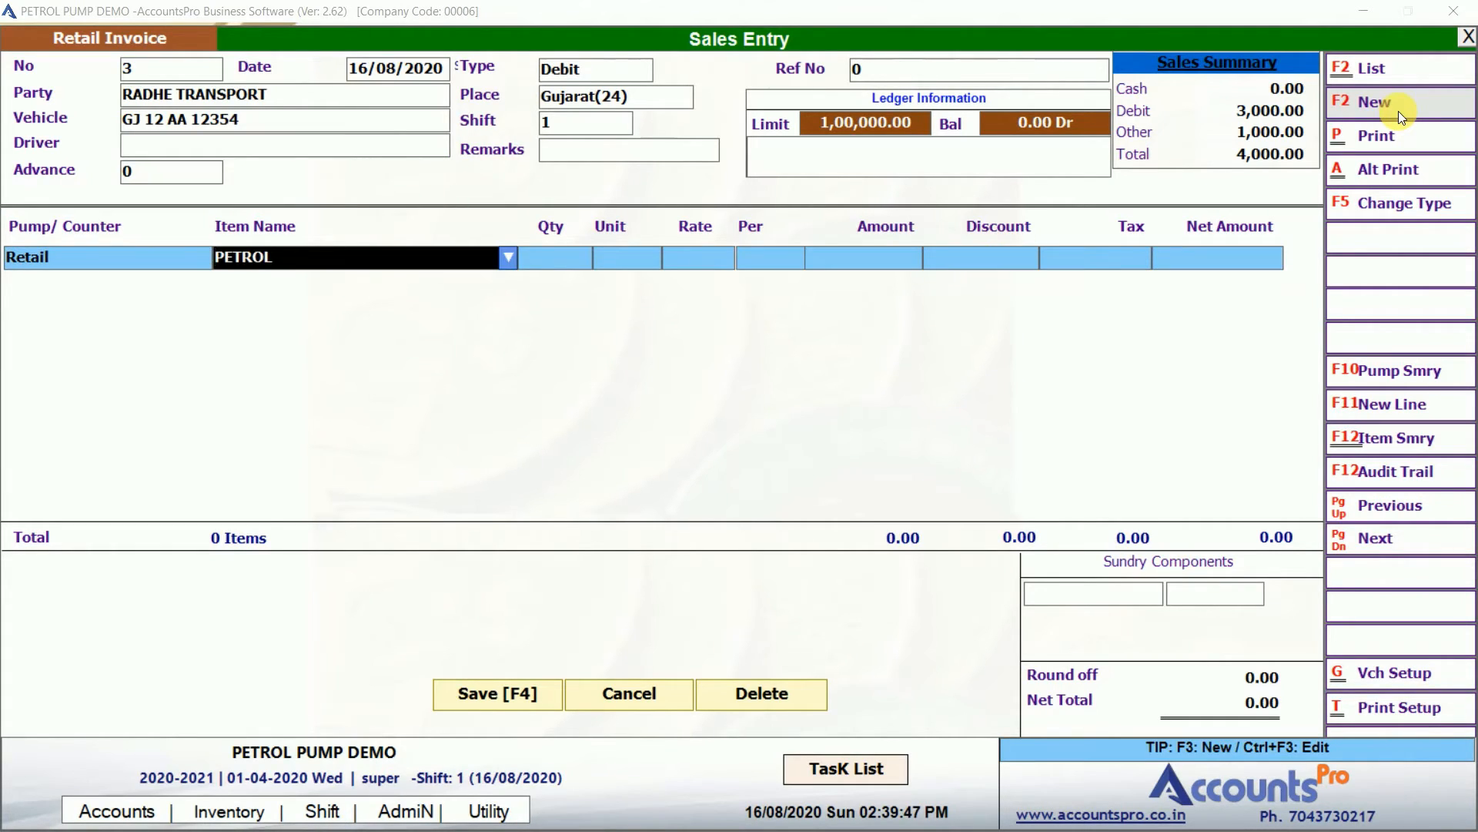
# Add PETROL to the invoice for an amount of 2500, calculate its quantity from the amount, and save without printing.
pyautogui.press('Return')
pyautogui.write('2500')
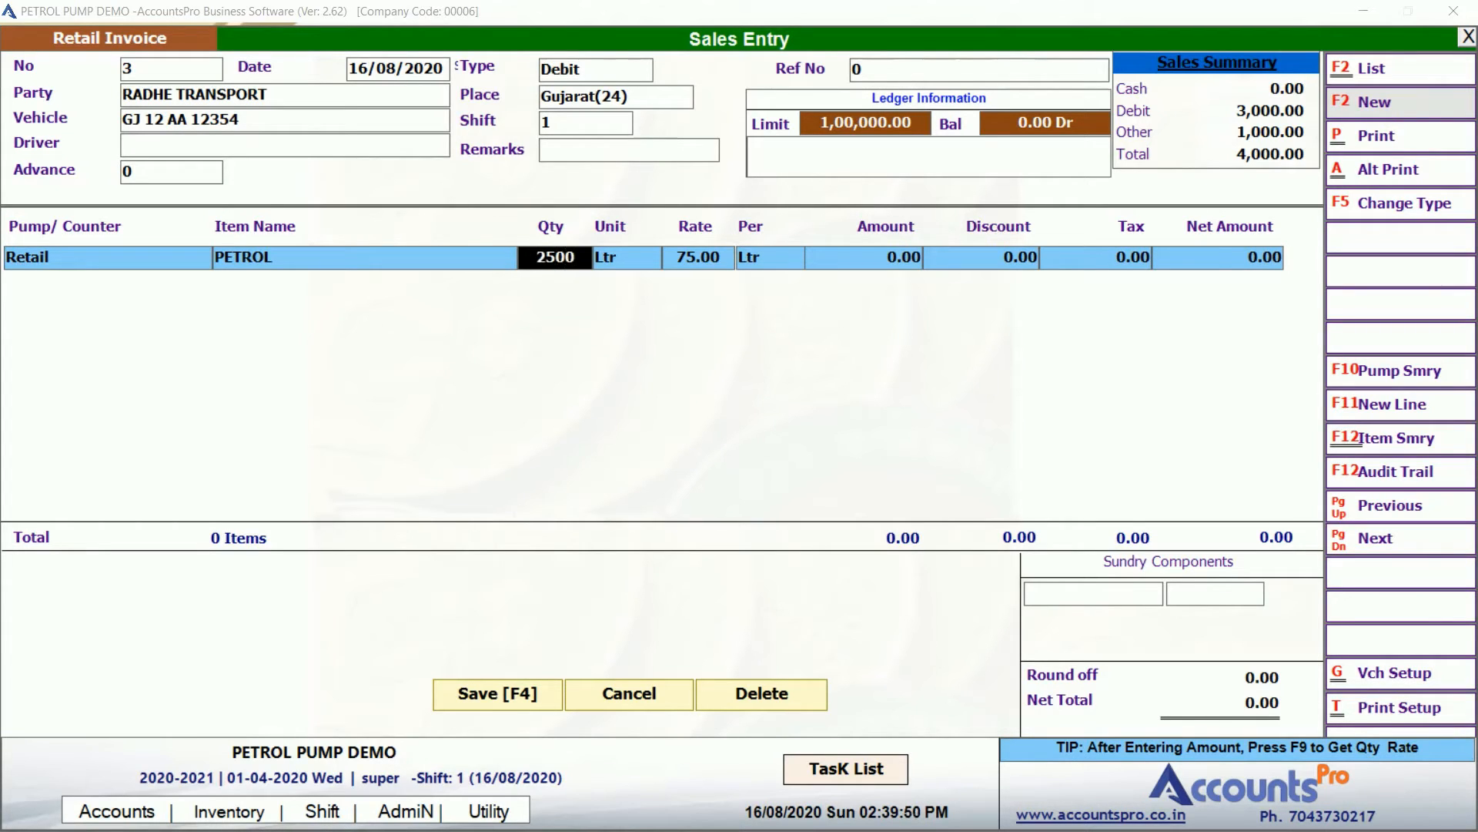
pyautogui.press('F9')
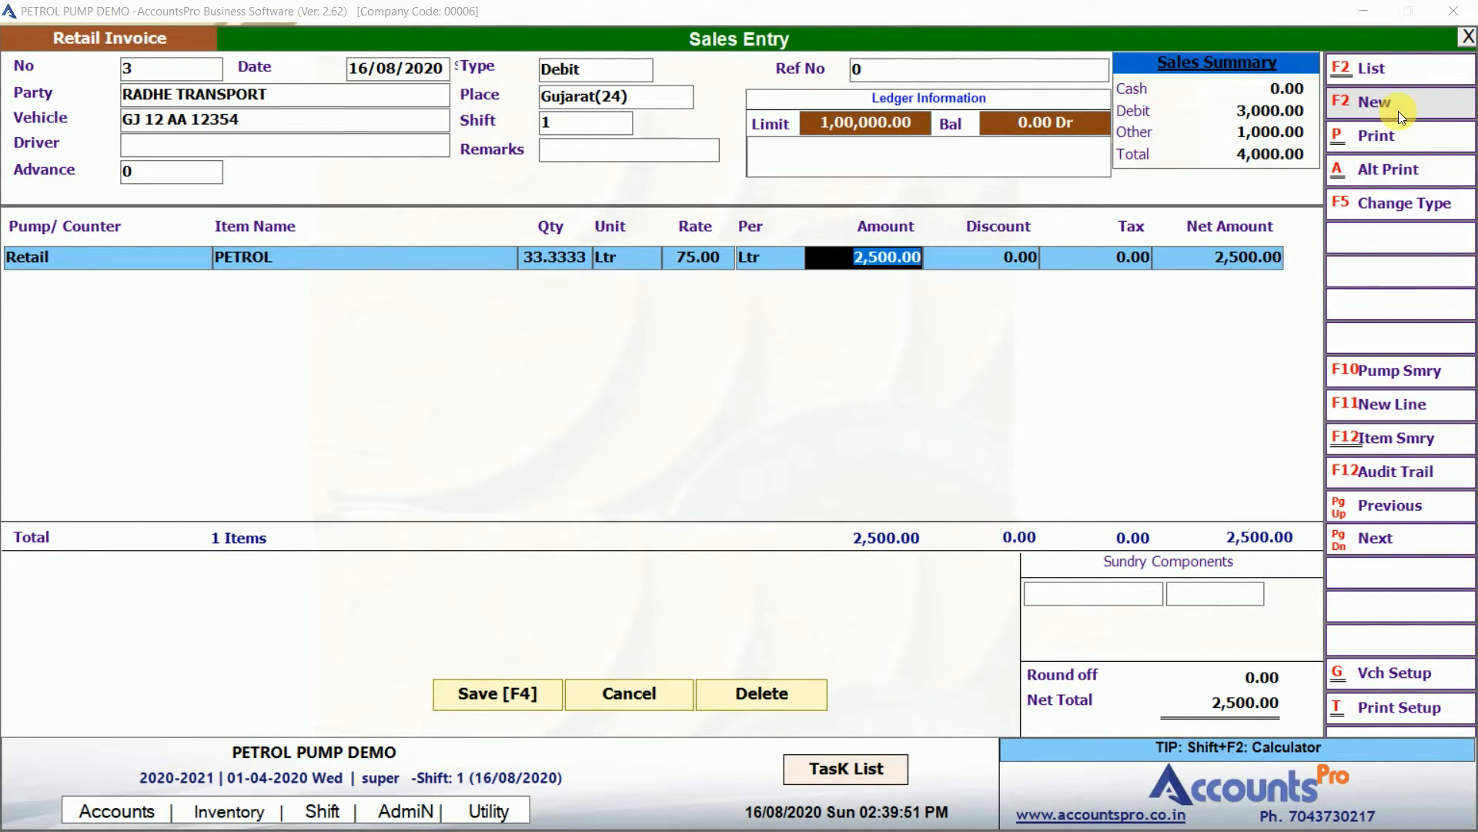
pyautogui.press('Return')
pyautogui.press('Return')
pyautogui.press('F4')
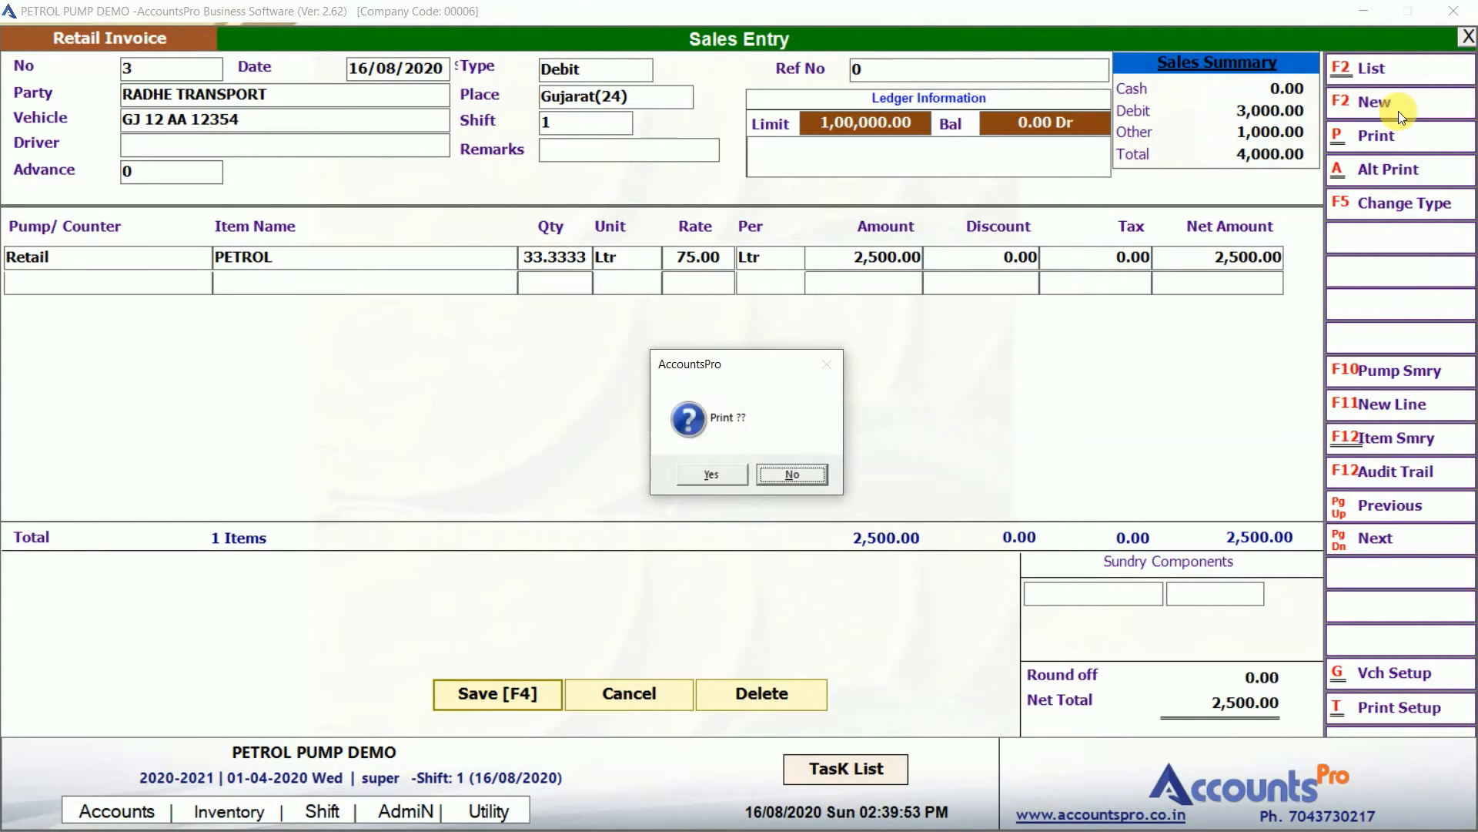
pyautogui.press('Return')
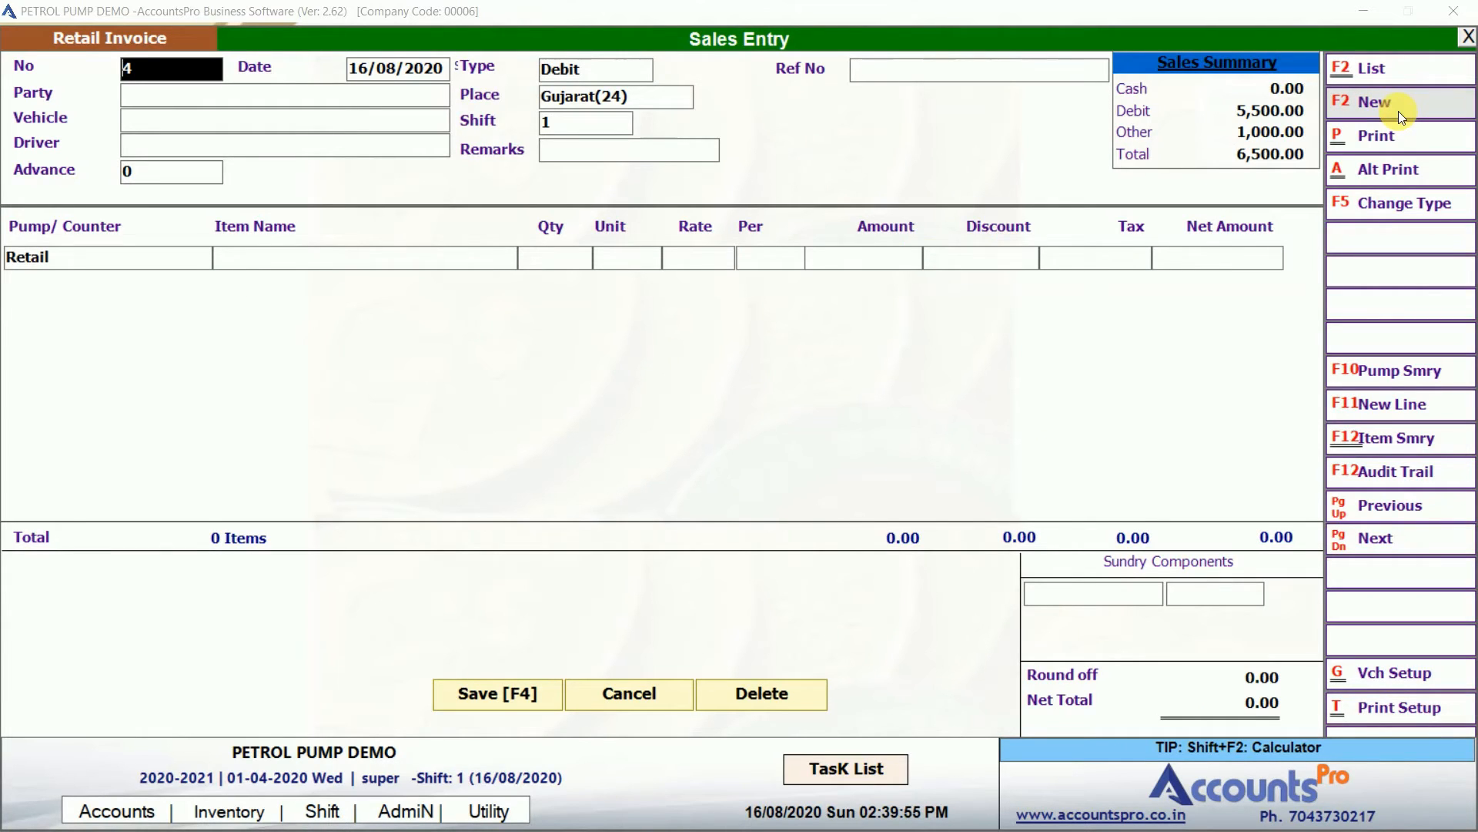
# Look through the list of retail invoice vouchers, then close the list and the sales entry.
pyautogui.click(1420, 69)
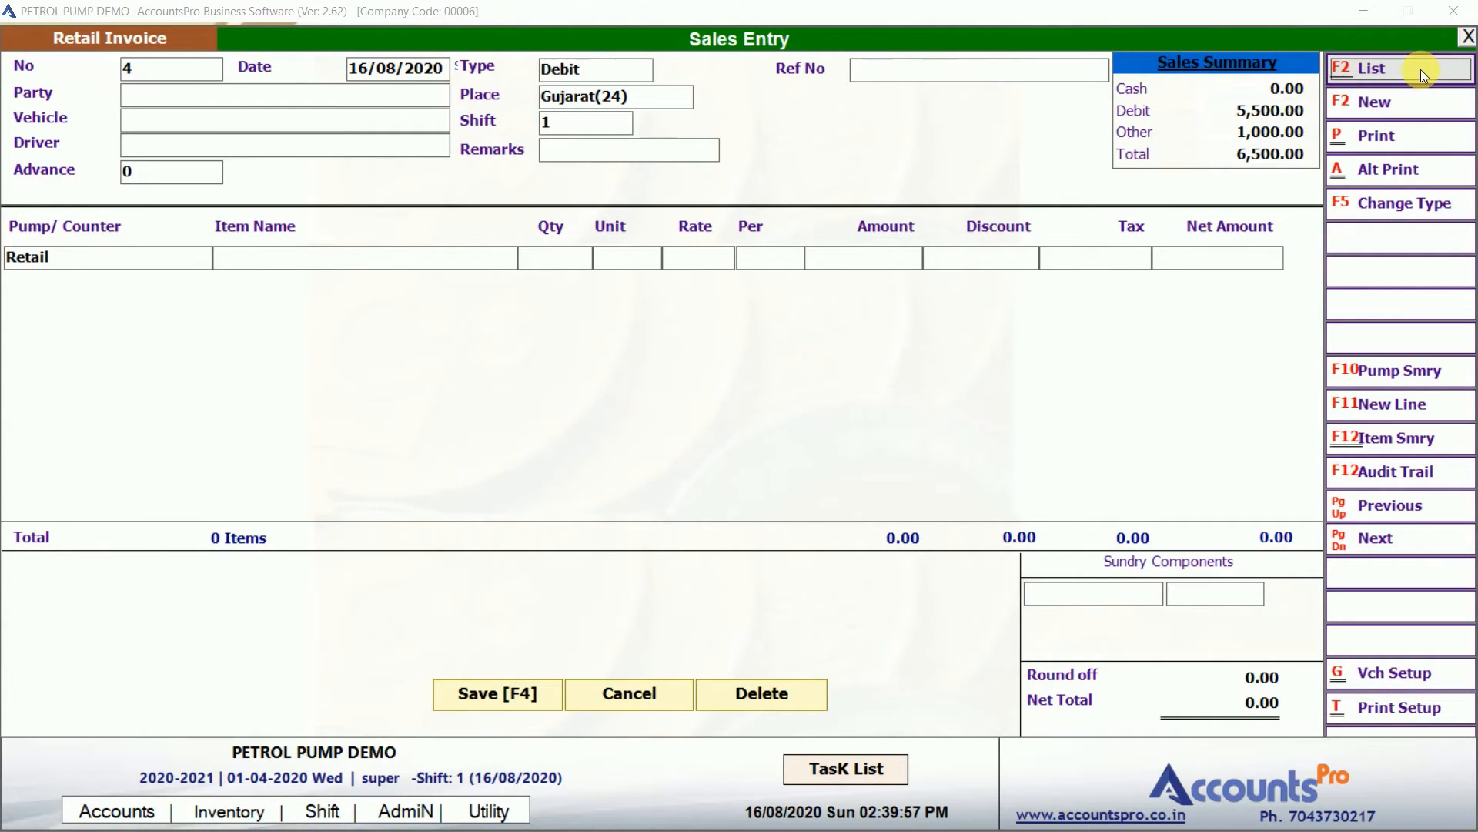
pyautogui.click(607, 189)
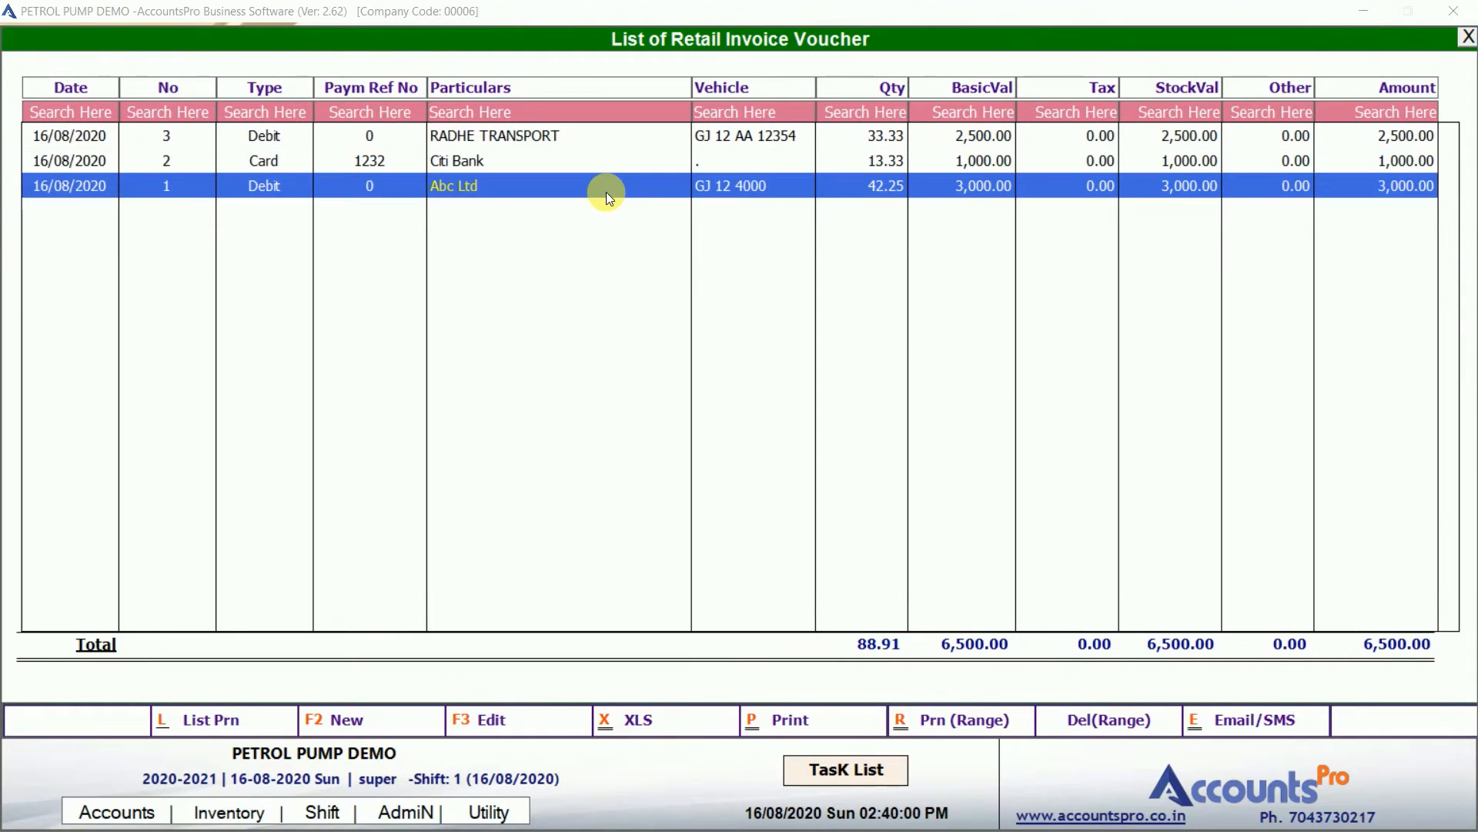
pyautogui.press('Up')
pyautogui.press('Up')
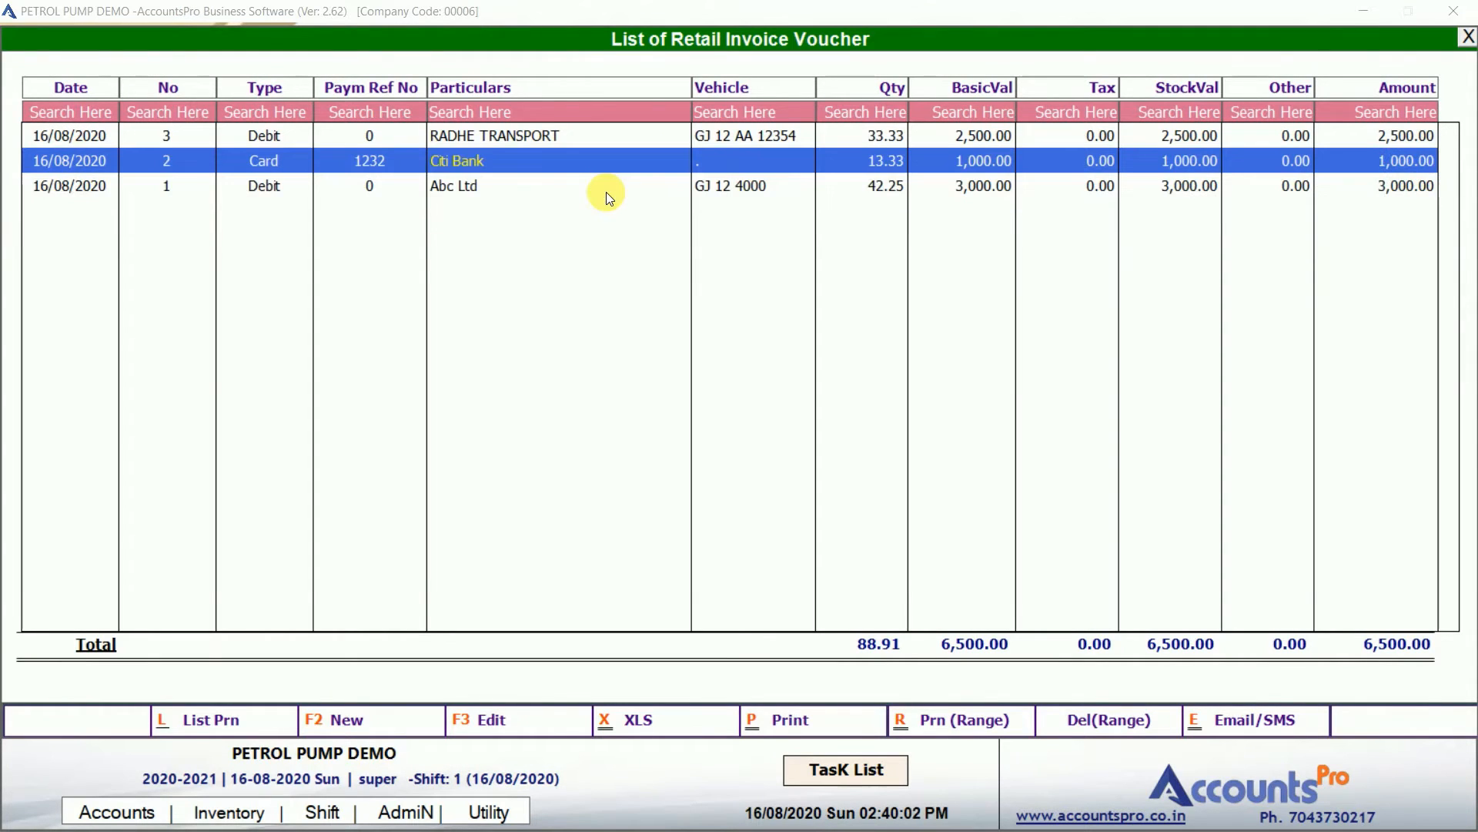
pyautogui.press('Down')
pyautogui.press('Down')
pyautogui.press('Escape')
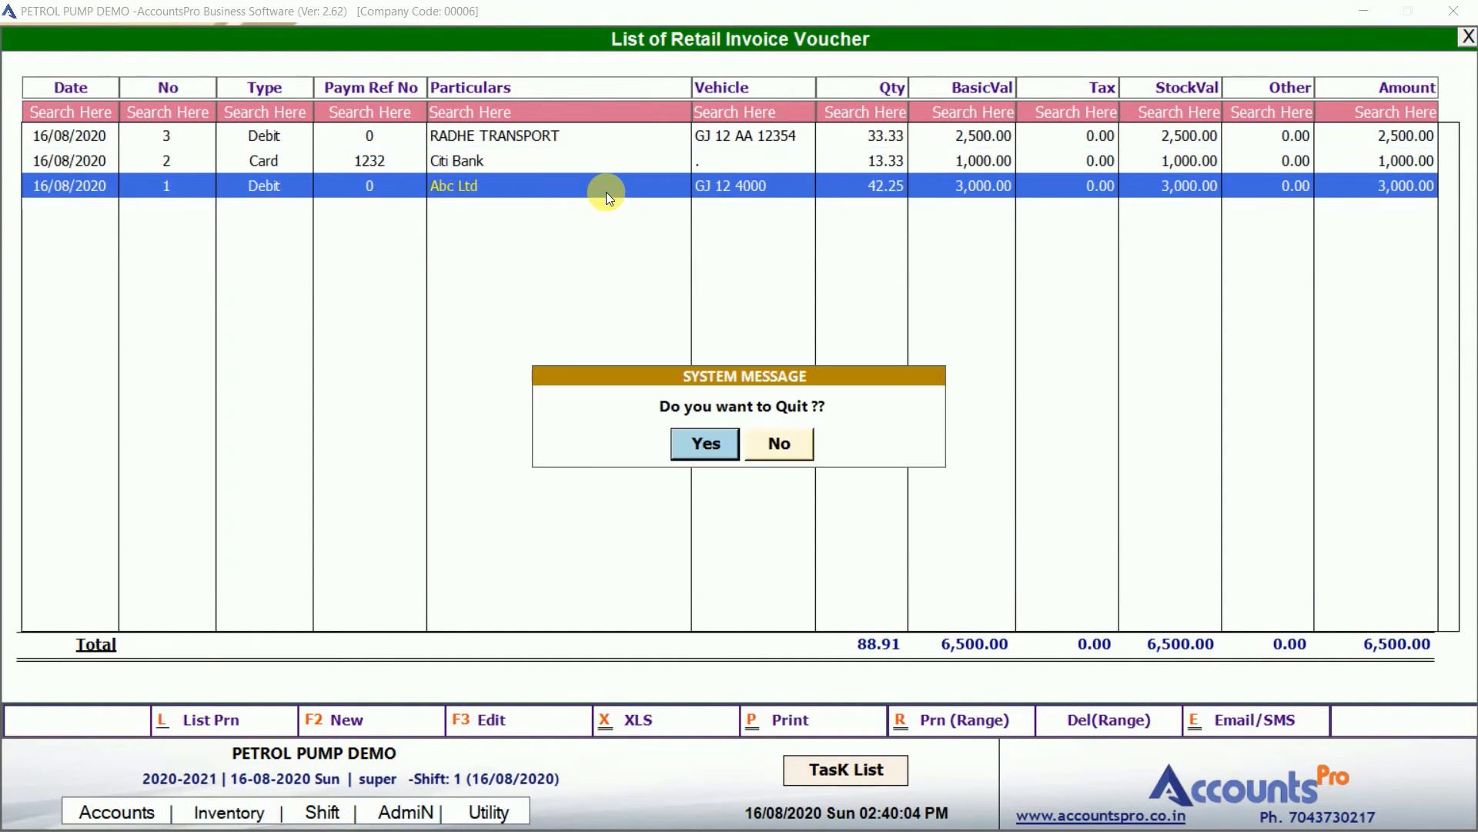
pyautogui.press('Return')
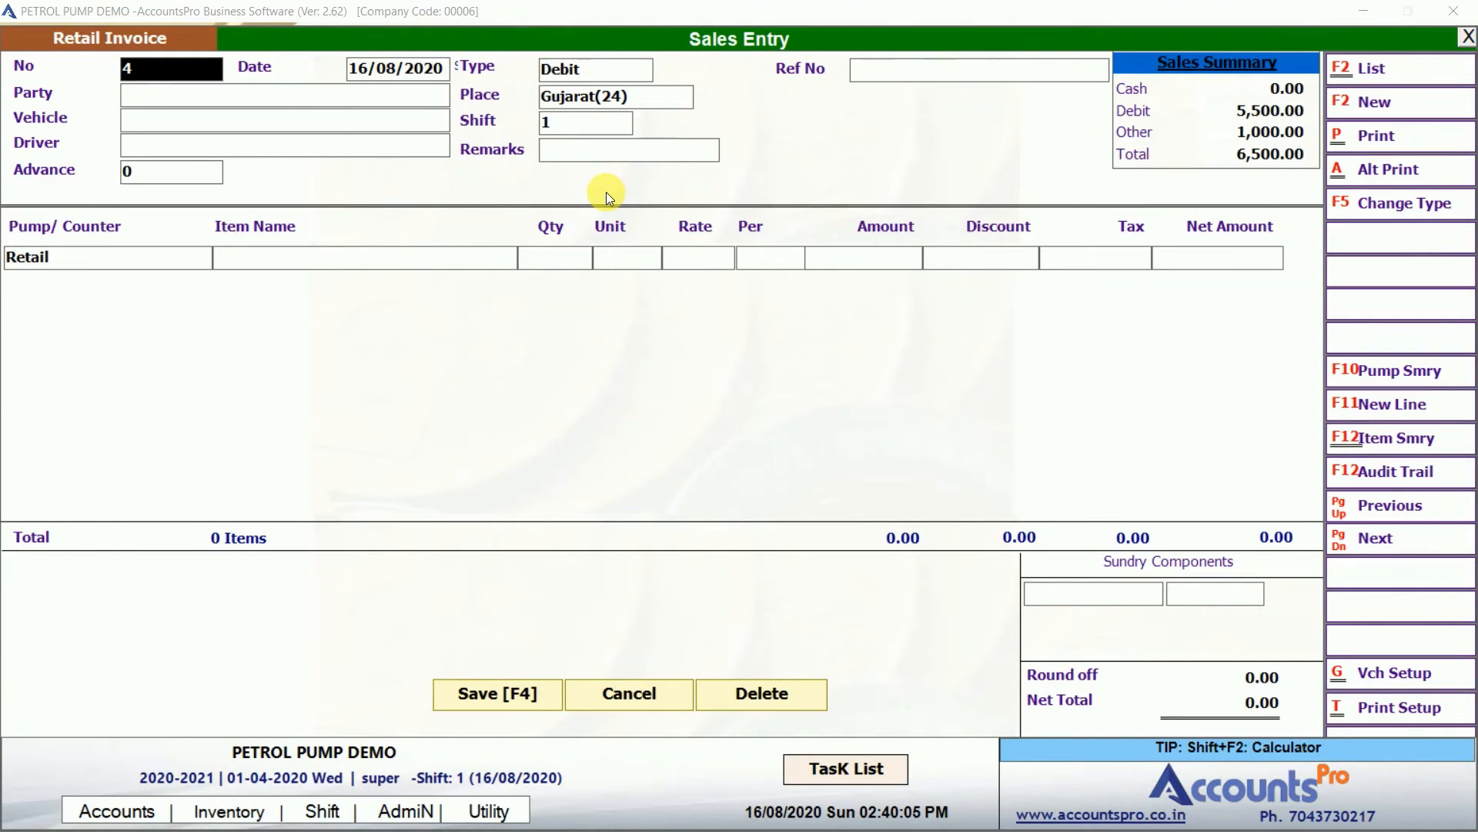
pyautogui.press('Escape')
pyautogui.press('Return')
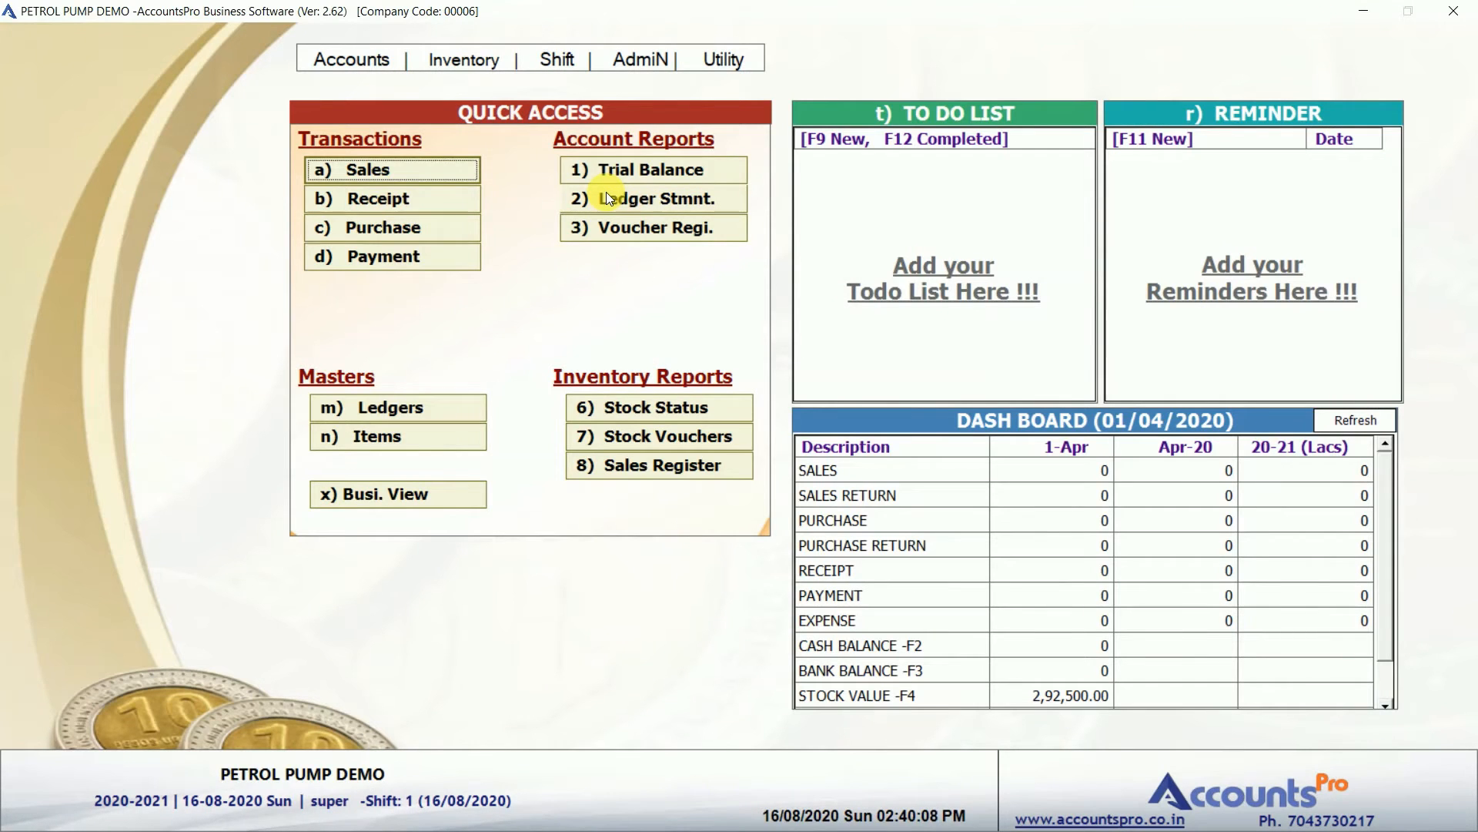
# Start a new receipt voucher dated 16/08/2020 and credit Abc Ltd with 1,000.
pyautogui.press('Down')
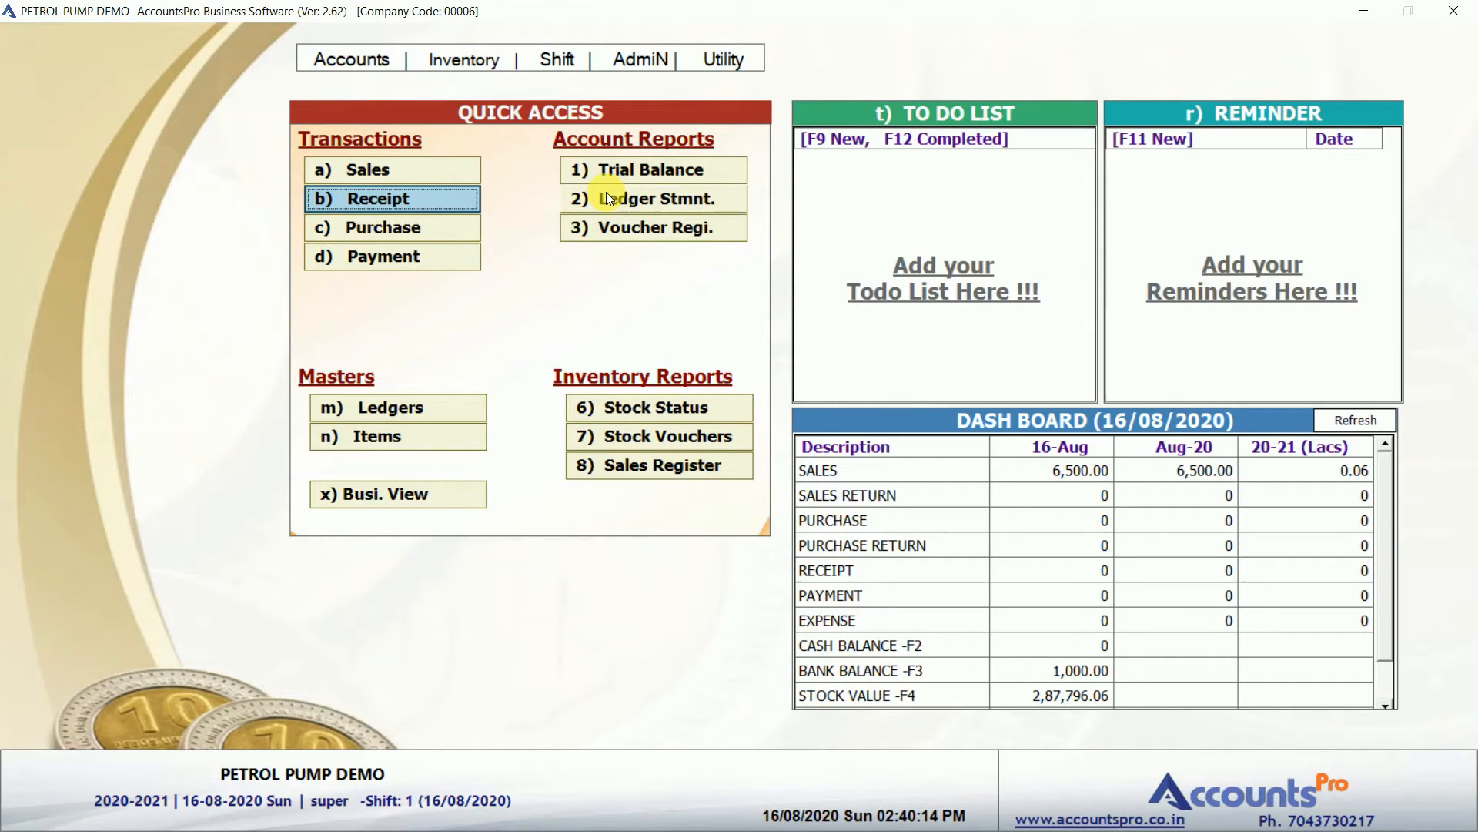
pyautogui.press('Down')
pyautogui.press('Up')
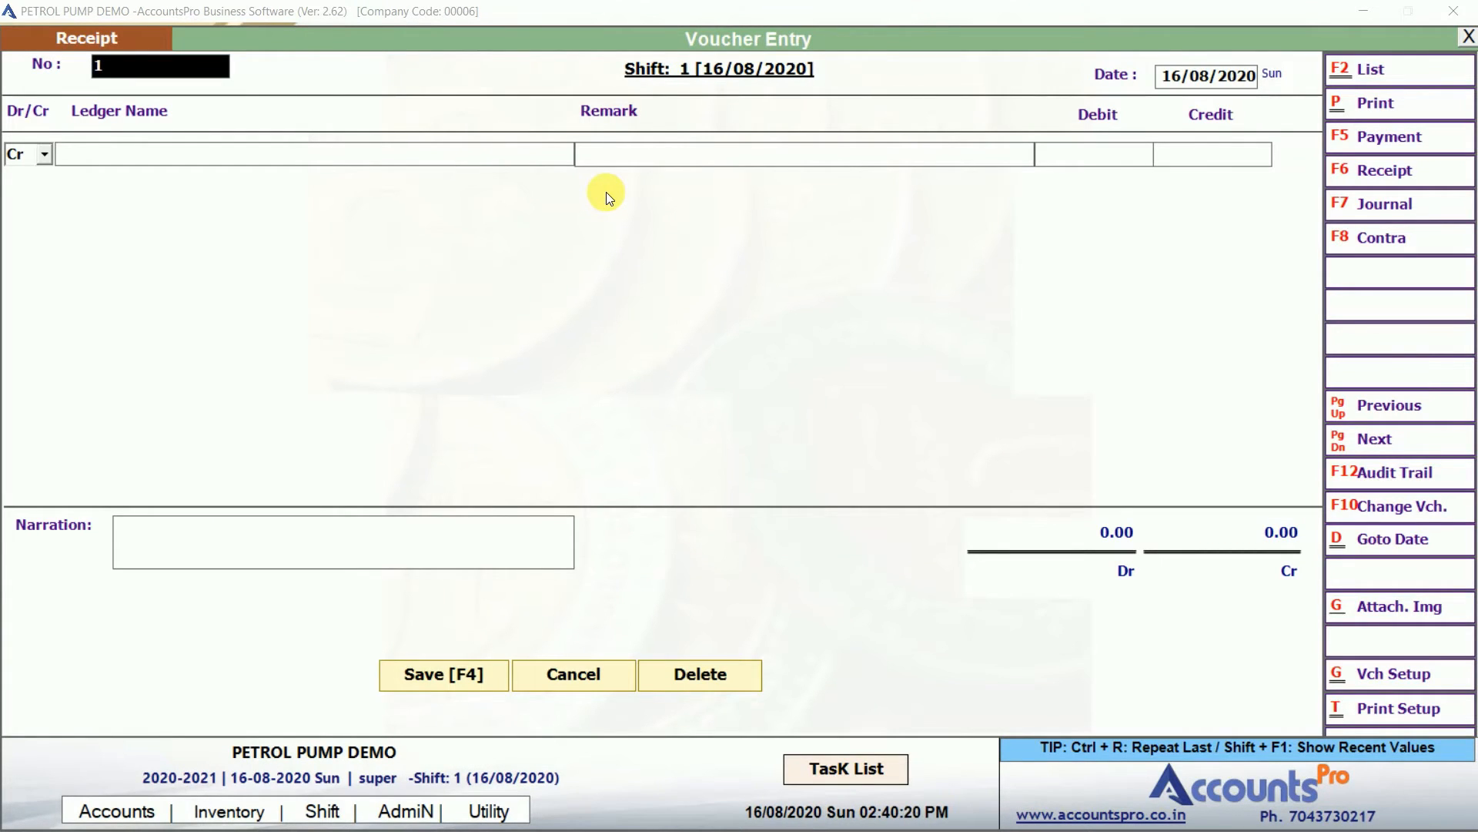
pyautogui.press('Return')
pyautogui.press('Return')
pyautogui.press('Return')
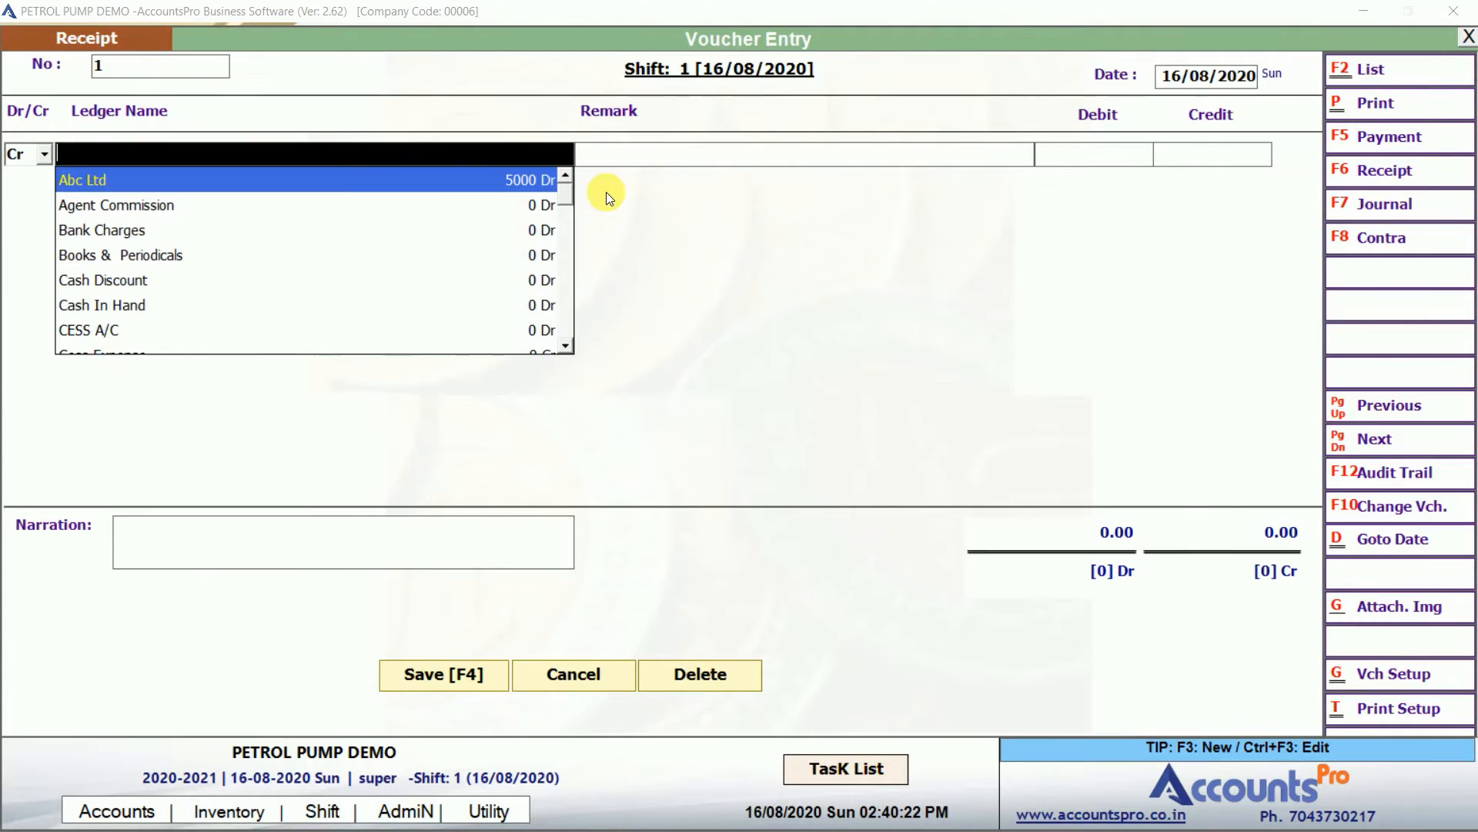
pyautogui.write('Ab')
pyautogui.press('Return')
pyautogui.press('Return')
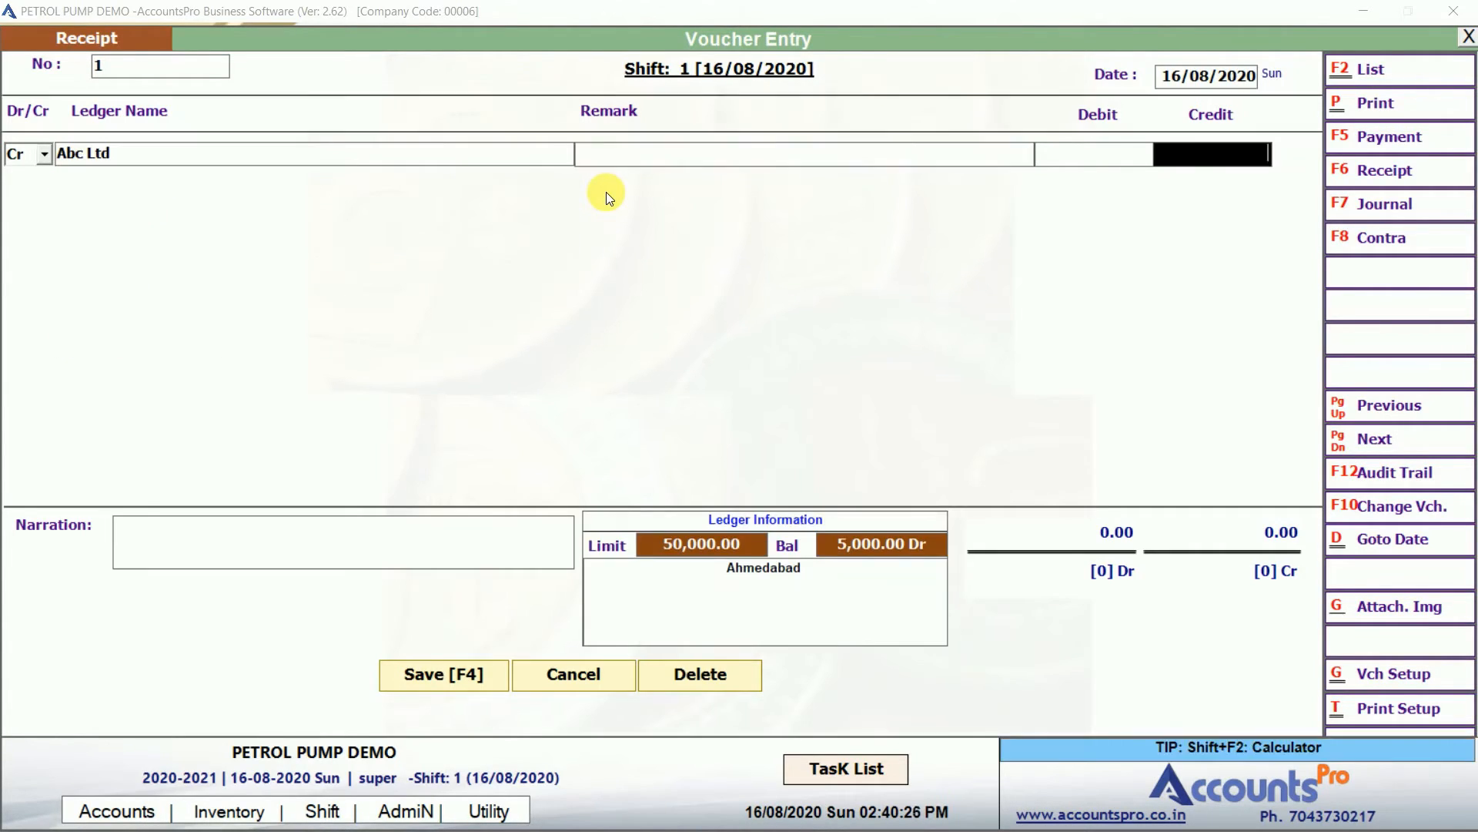
pyautogui.write('1,000')
pyautogui.press('Return')
# Debit 1,000 to Cash In Hand on the receipt voucher's second line.
pyautogui.press('Return')
pyautogui.write('CAS')
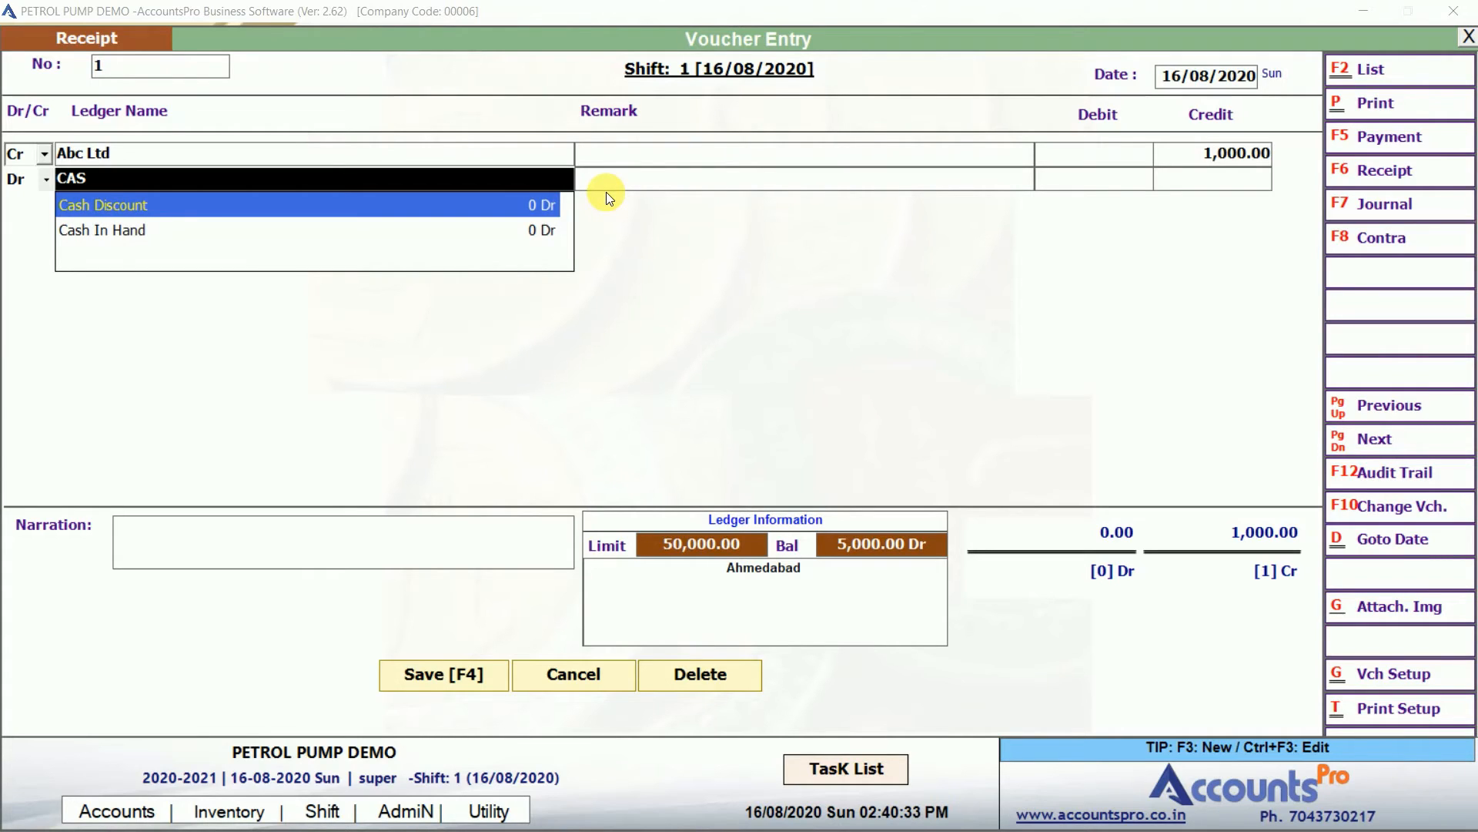
pyautogui.press('Down')
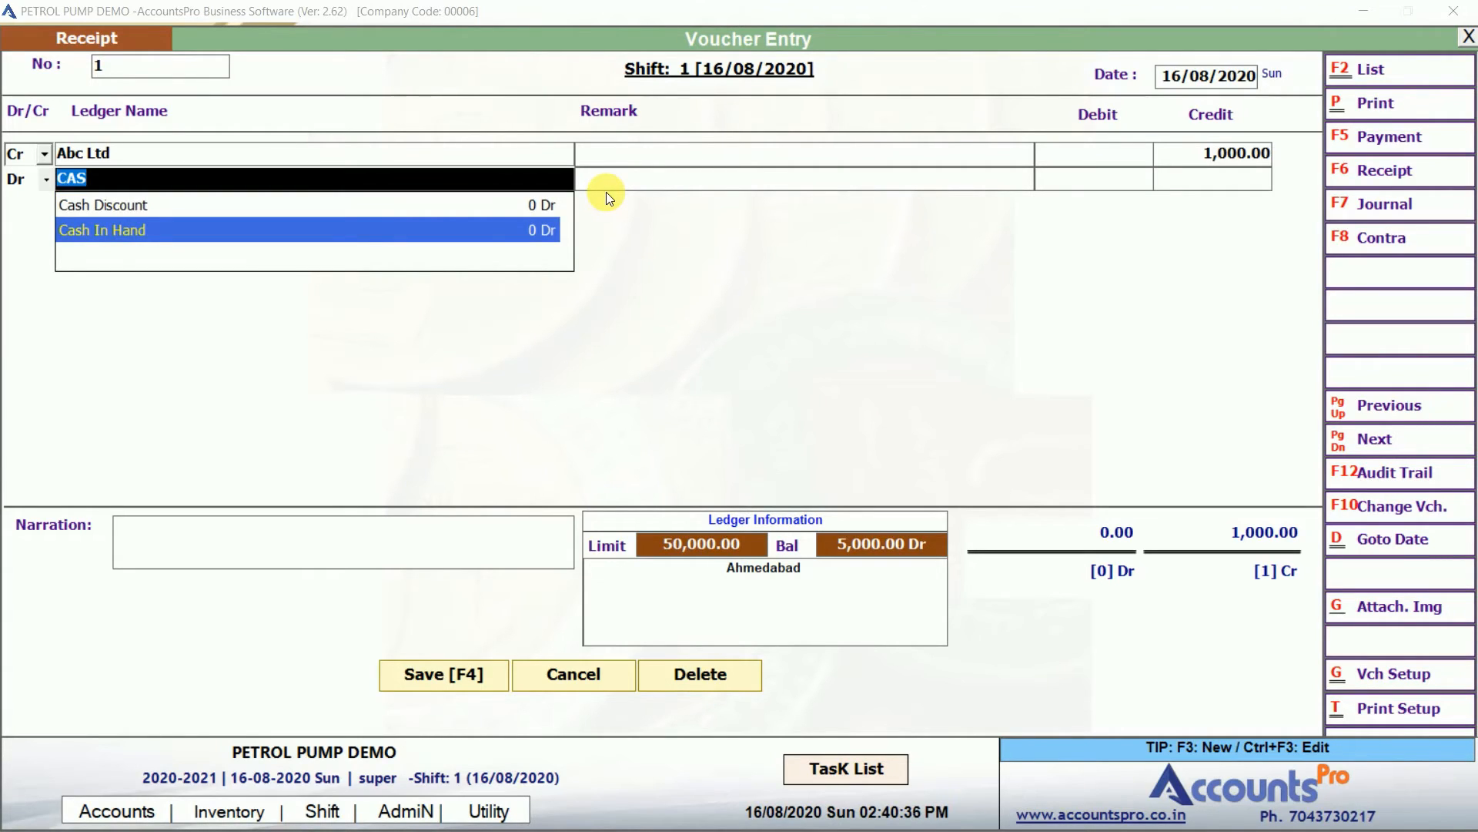
pyautogui.write('CIT')
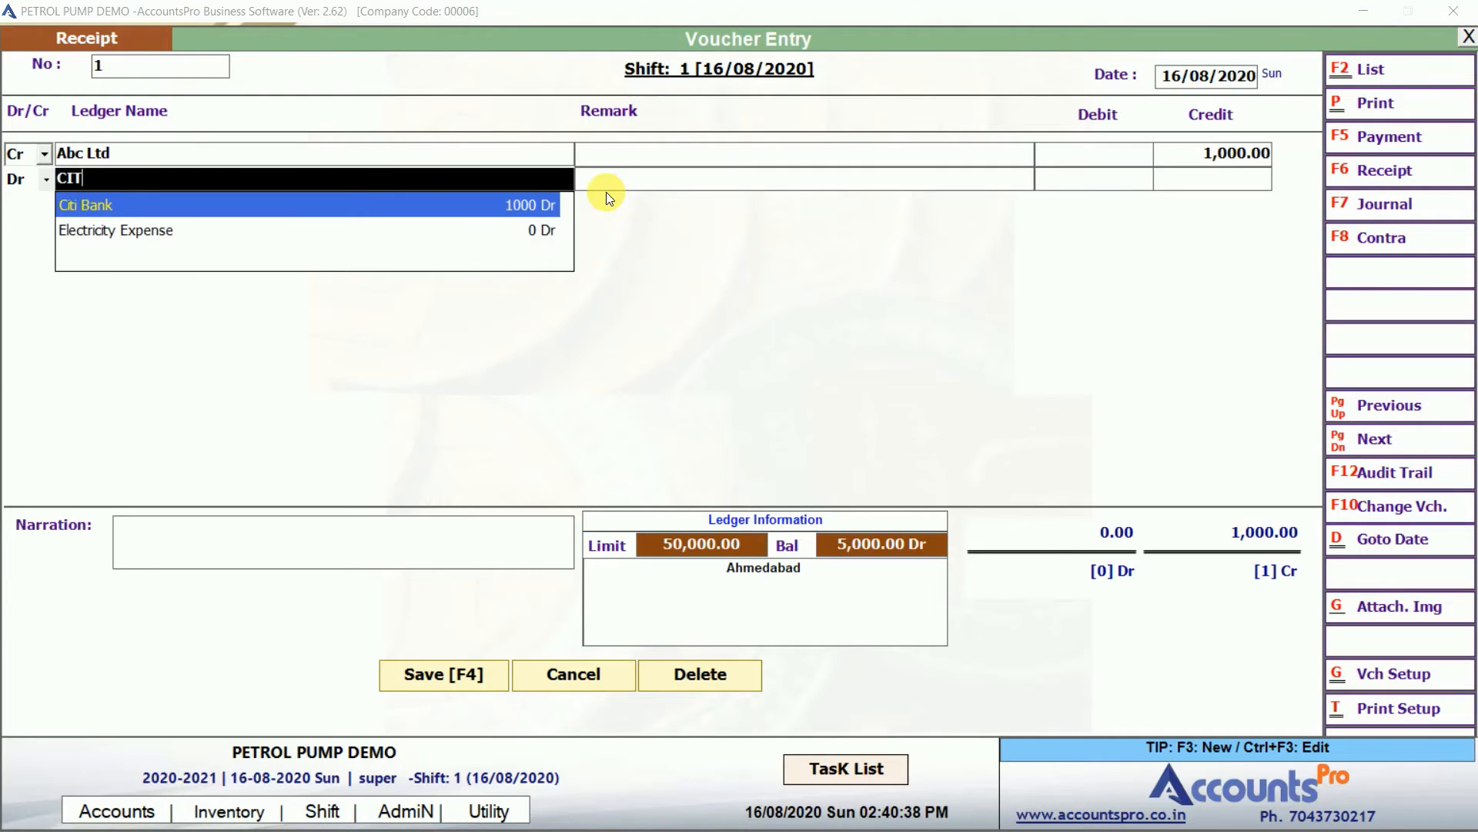
pyautogui.write('CAS')
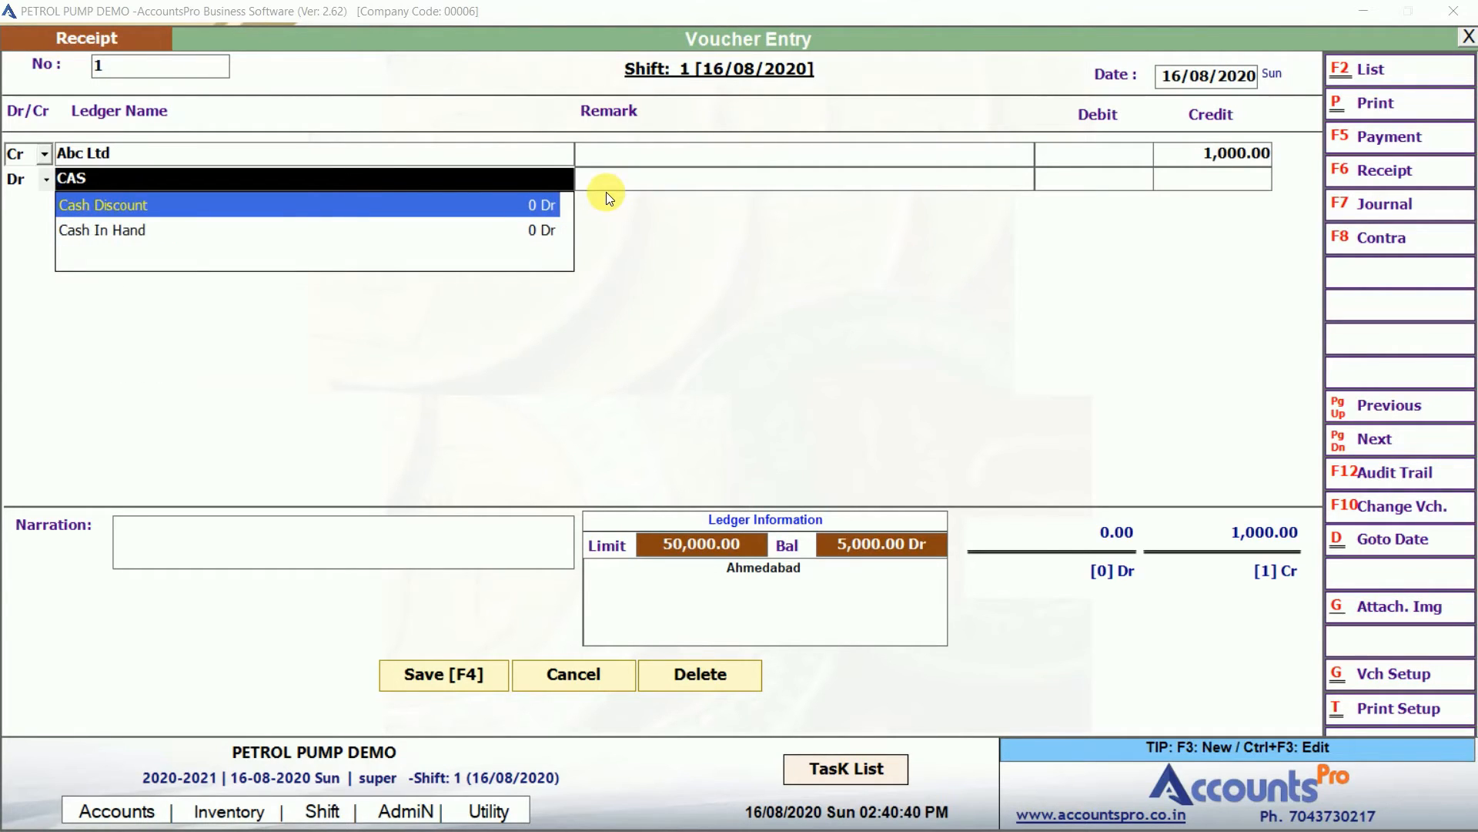
pyautogui.press('Escape')
pyautogui.press('Return')
pyautogui.press('Return')
pyautogui.press('Return')
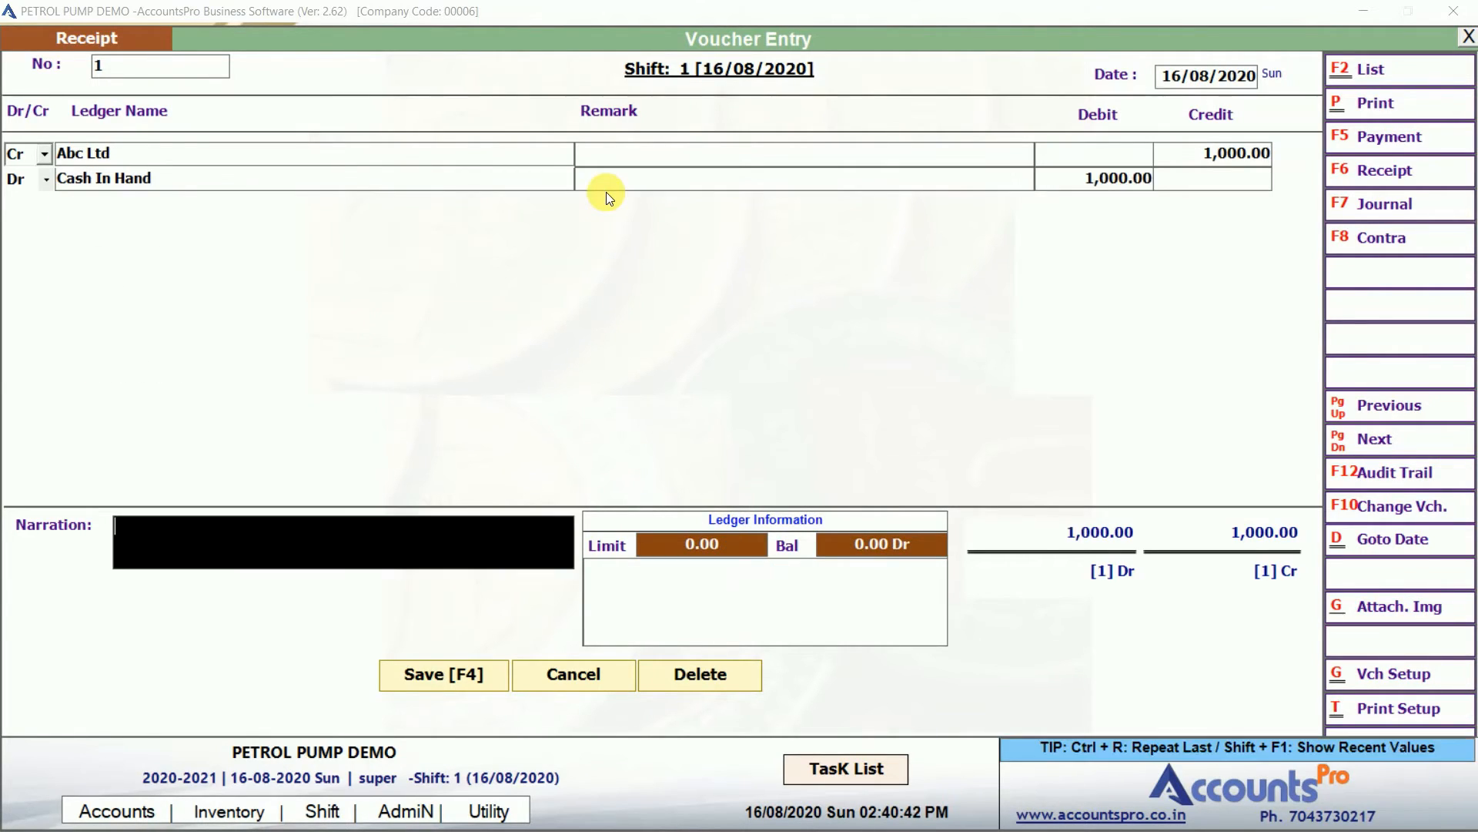
# Save the receipt voucher, open its printable version to check it and the sharing options, and close the preview.
pyautogui.press('F4')
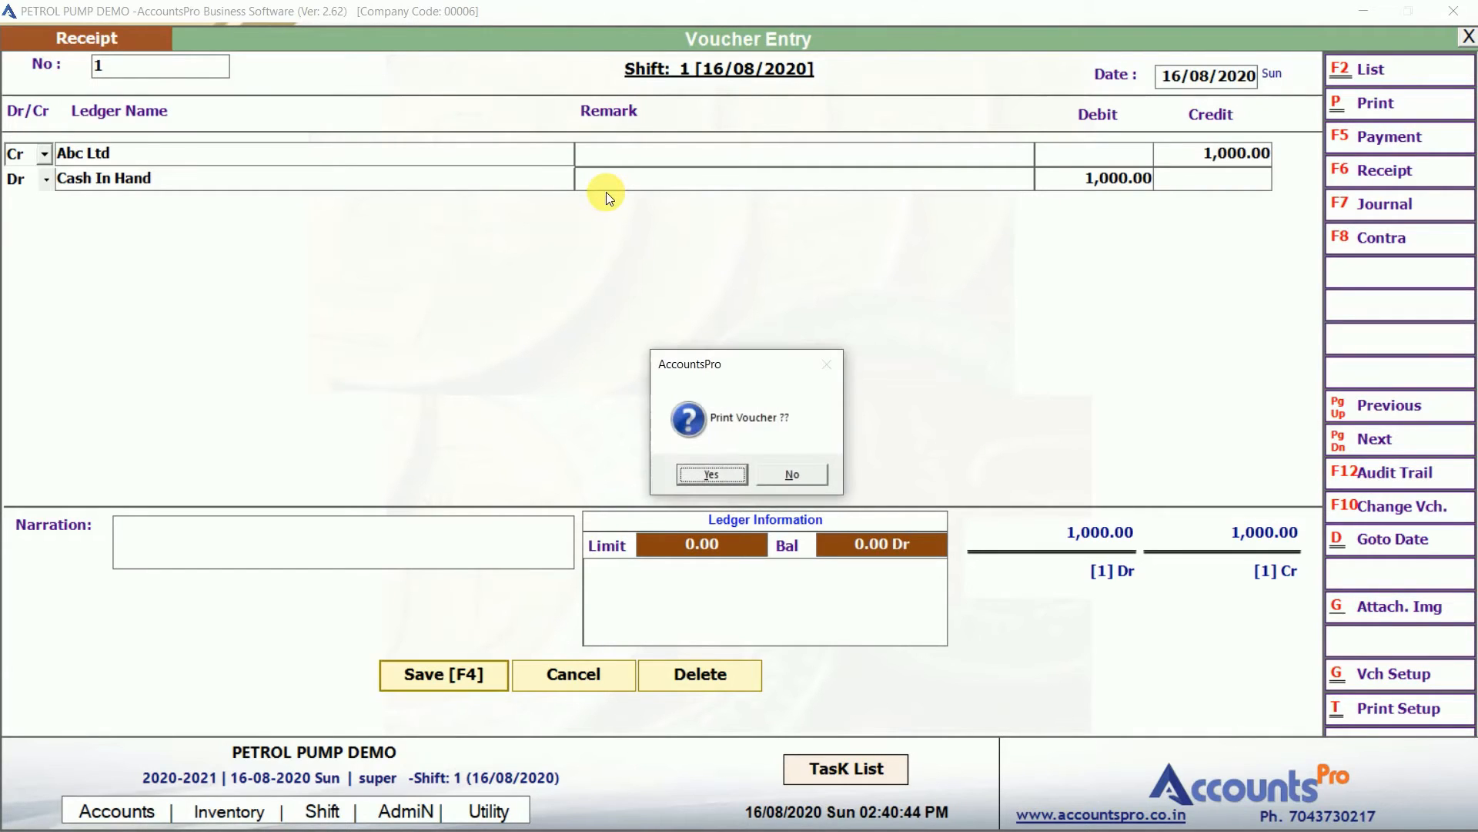
pyautogui.press('Return')
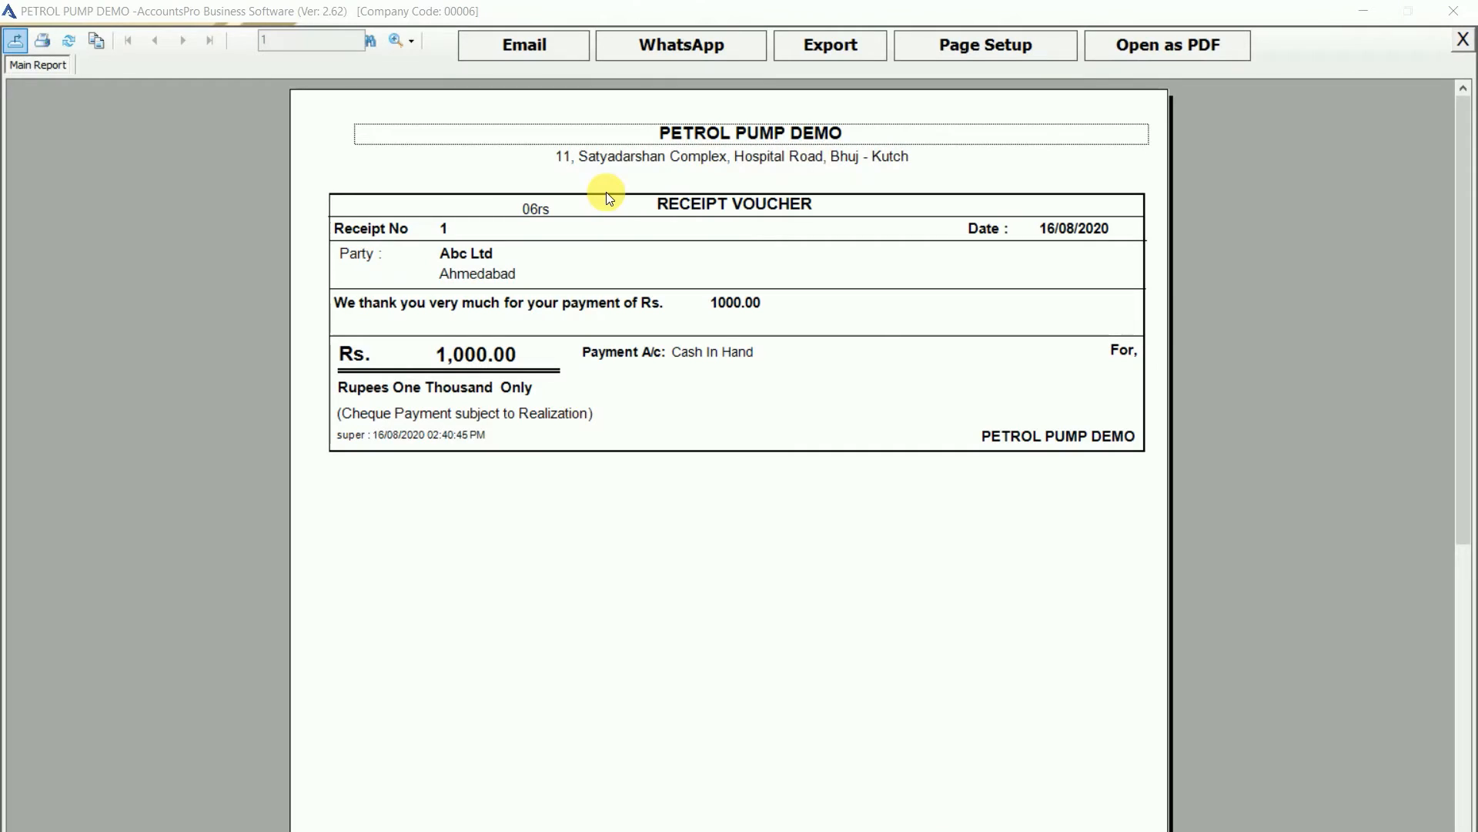
pyautogui.click(657, 154)
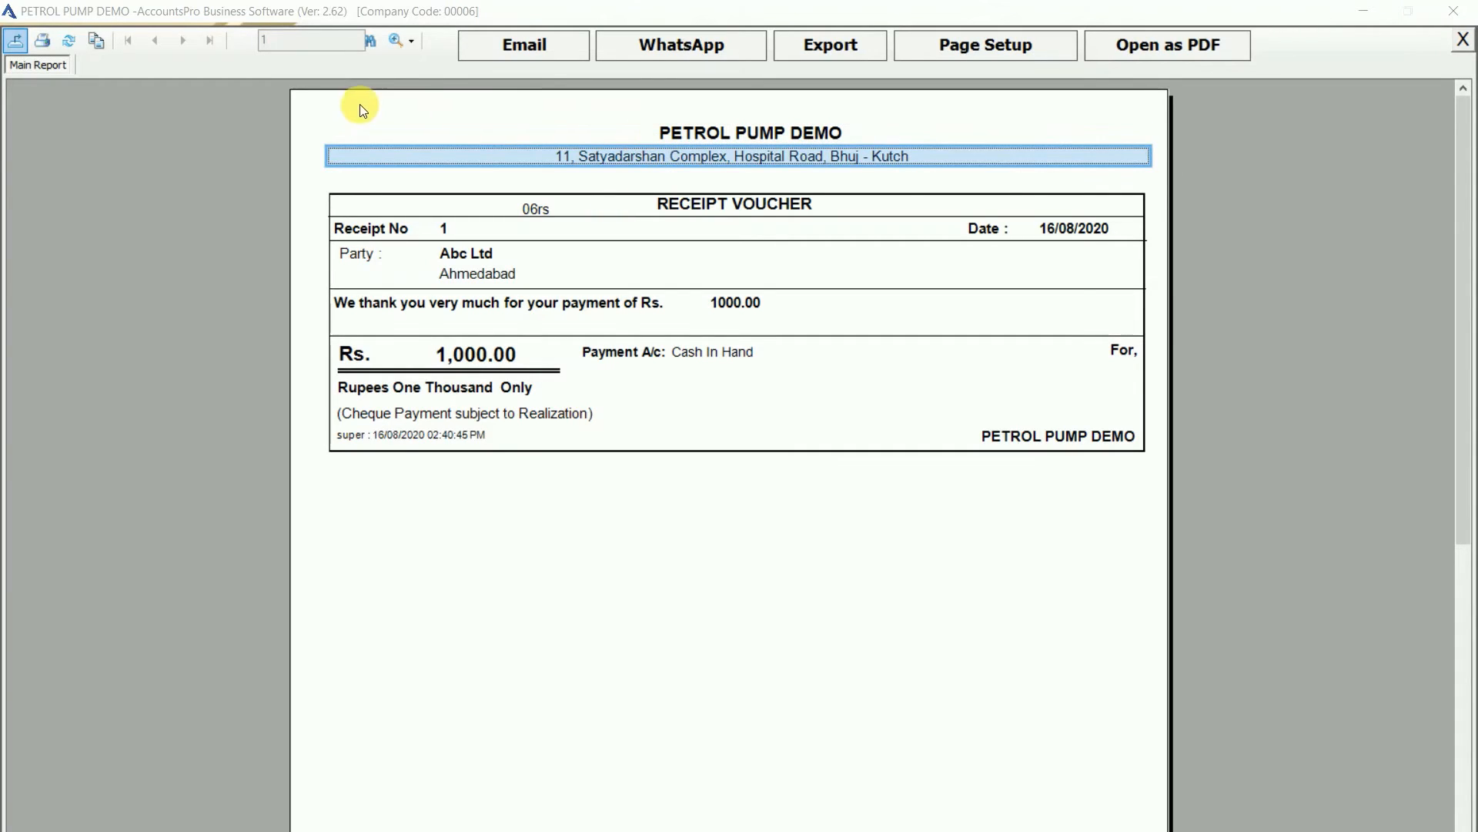
pyautogui.click(644, 45)
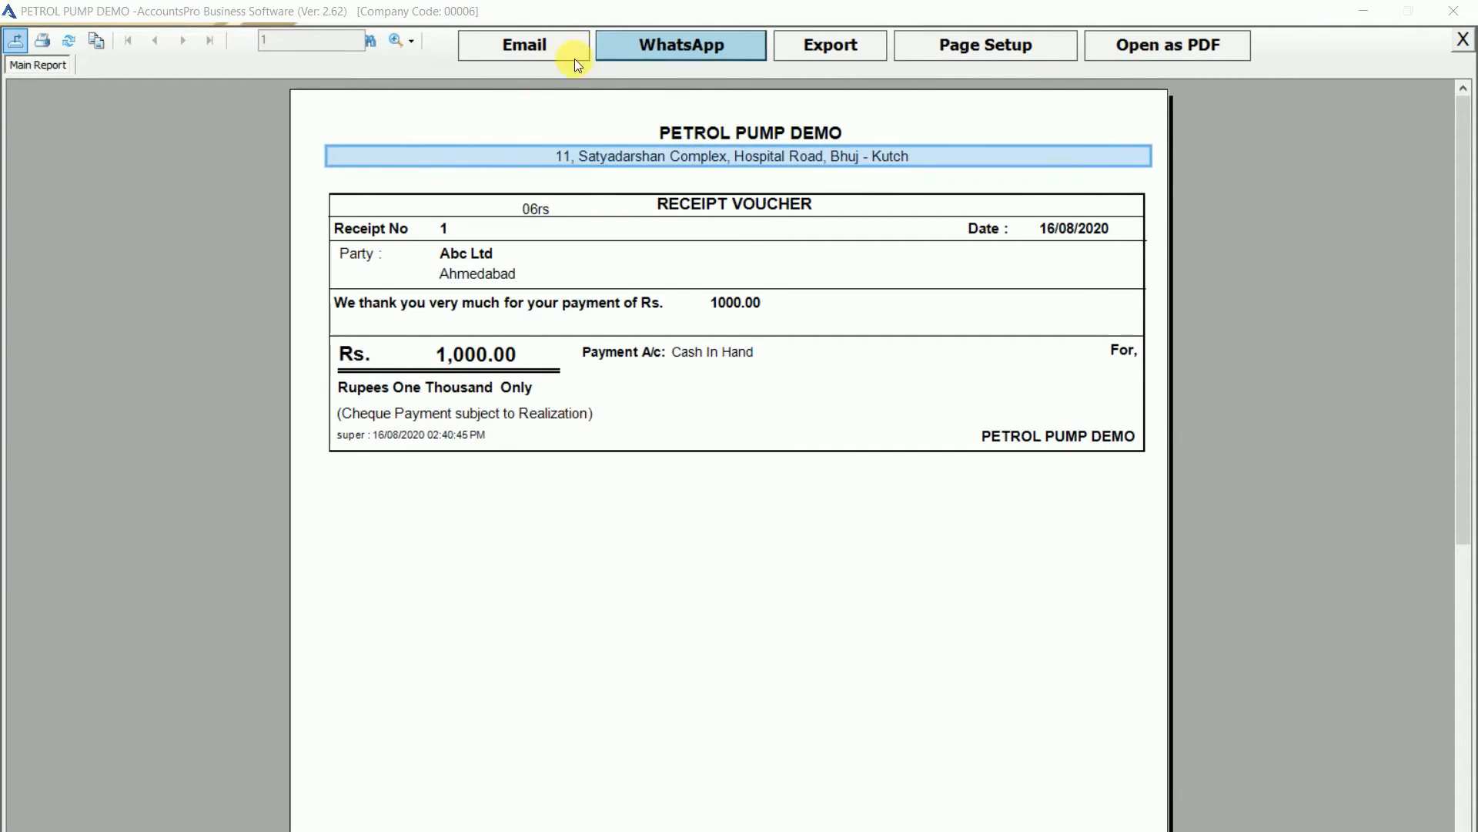
pyautogui.press('Escape')
pyautogui.press('Return')
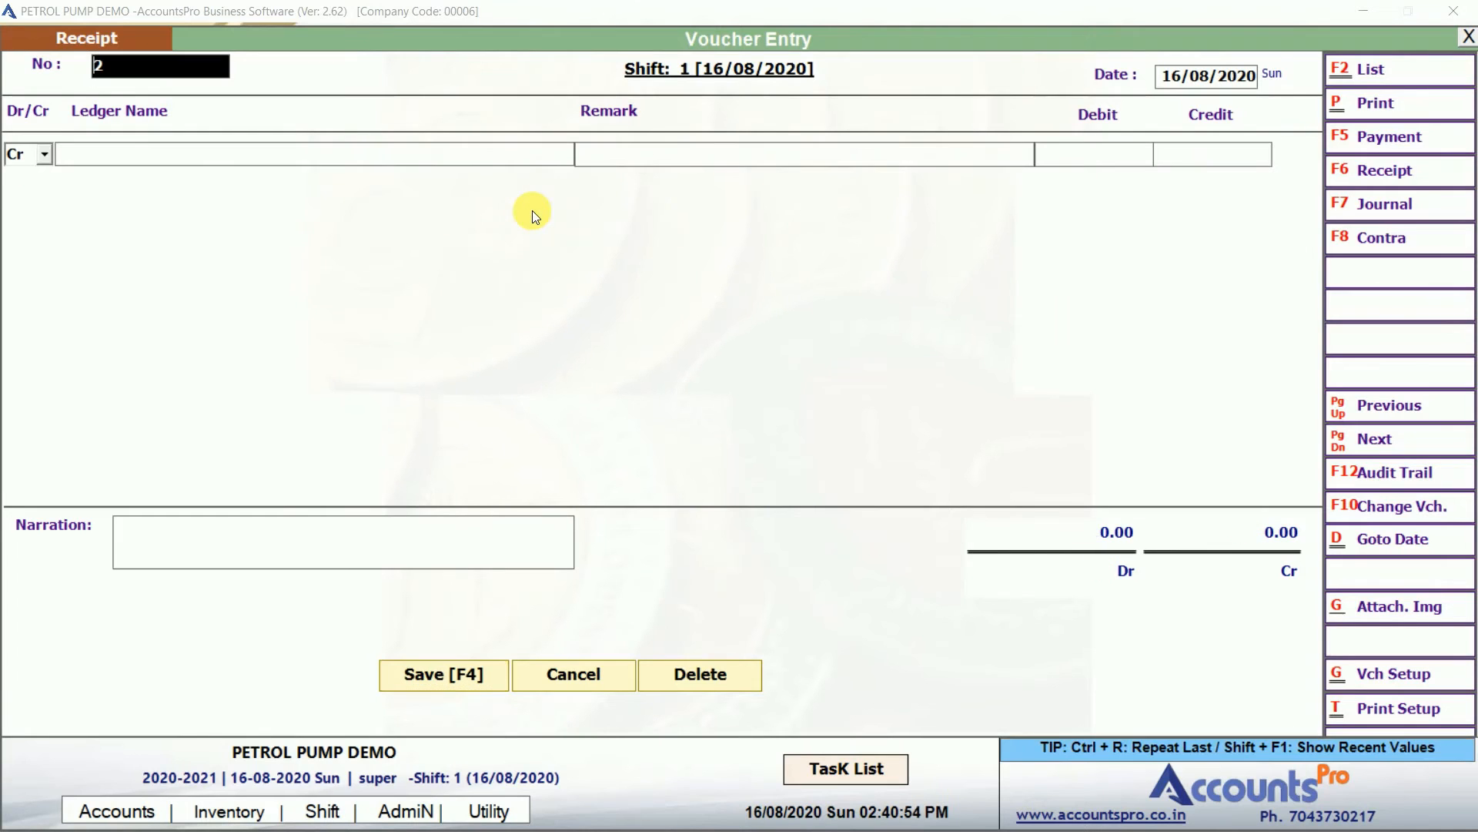
# View the previous receipt voucher and close the voucher entry.
pyautogui.press('pageup')
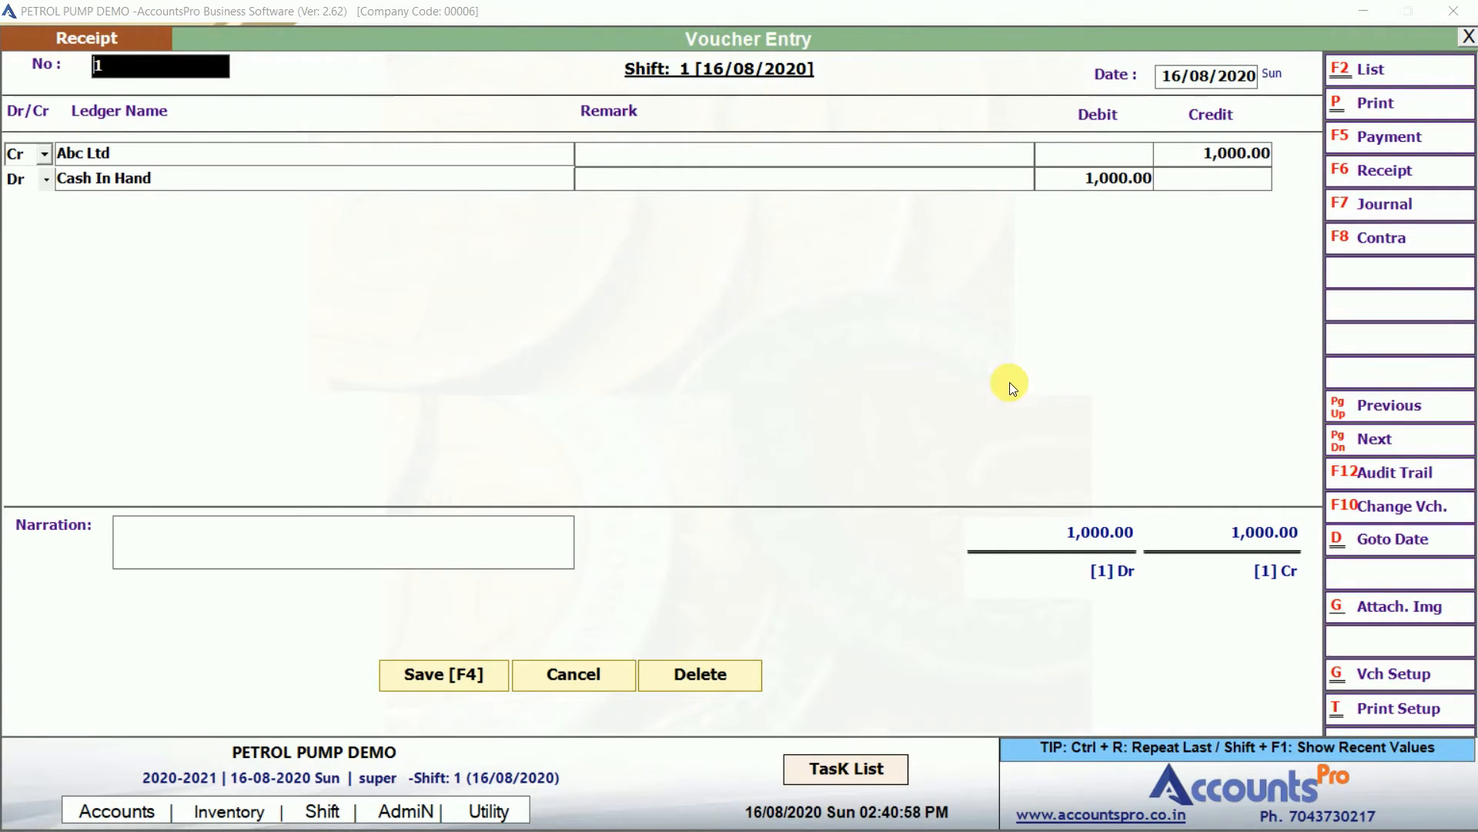
pyautogui.press('Escape')
pyautogui.press('Return')
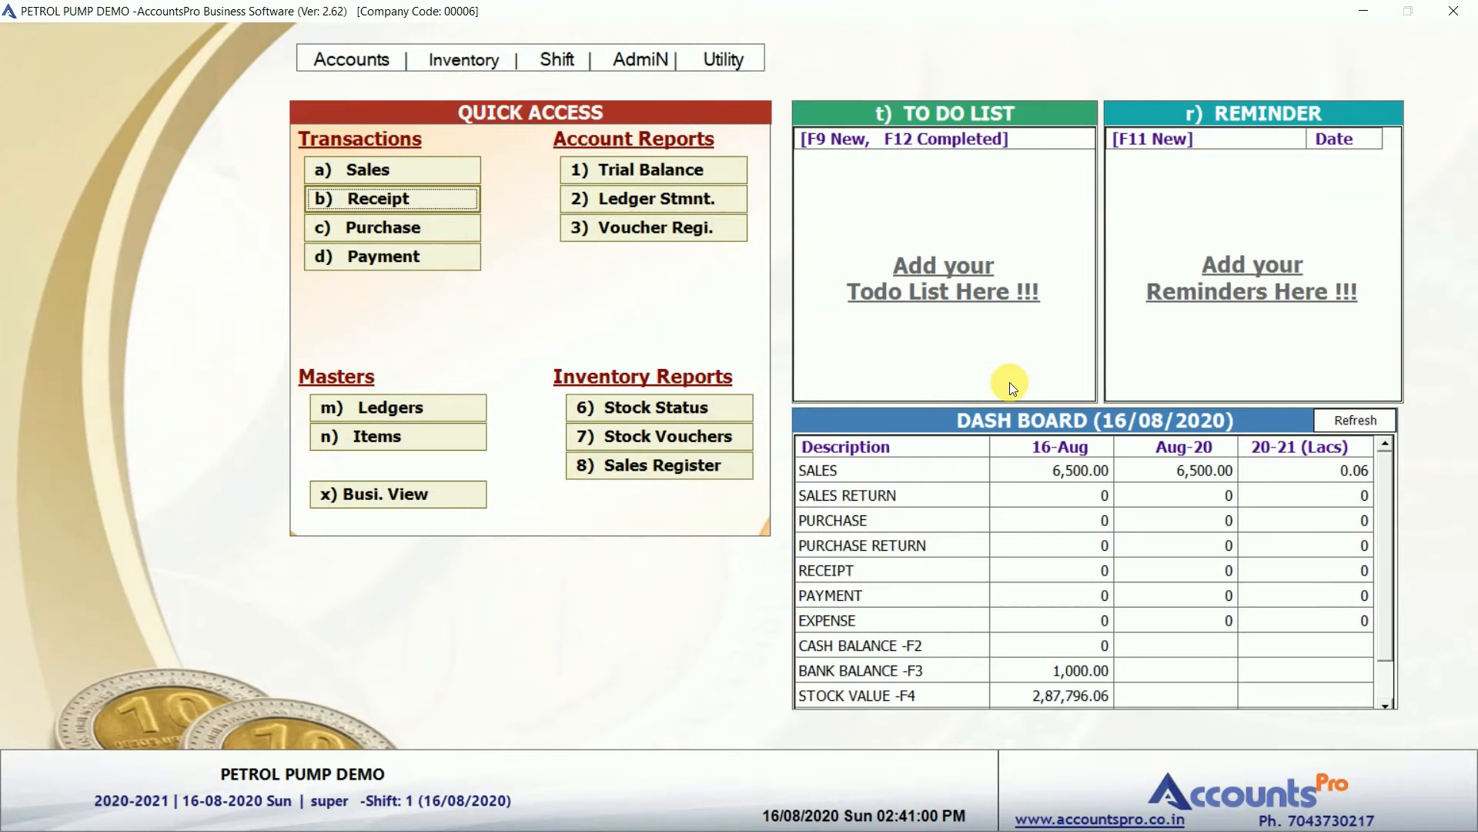
# Start a new retail purchase entry dated 16/08/2020 and enter bill number 34345.
pyautogui.press('Down')
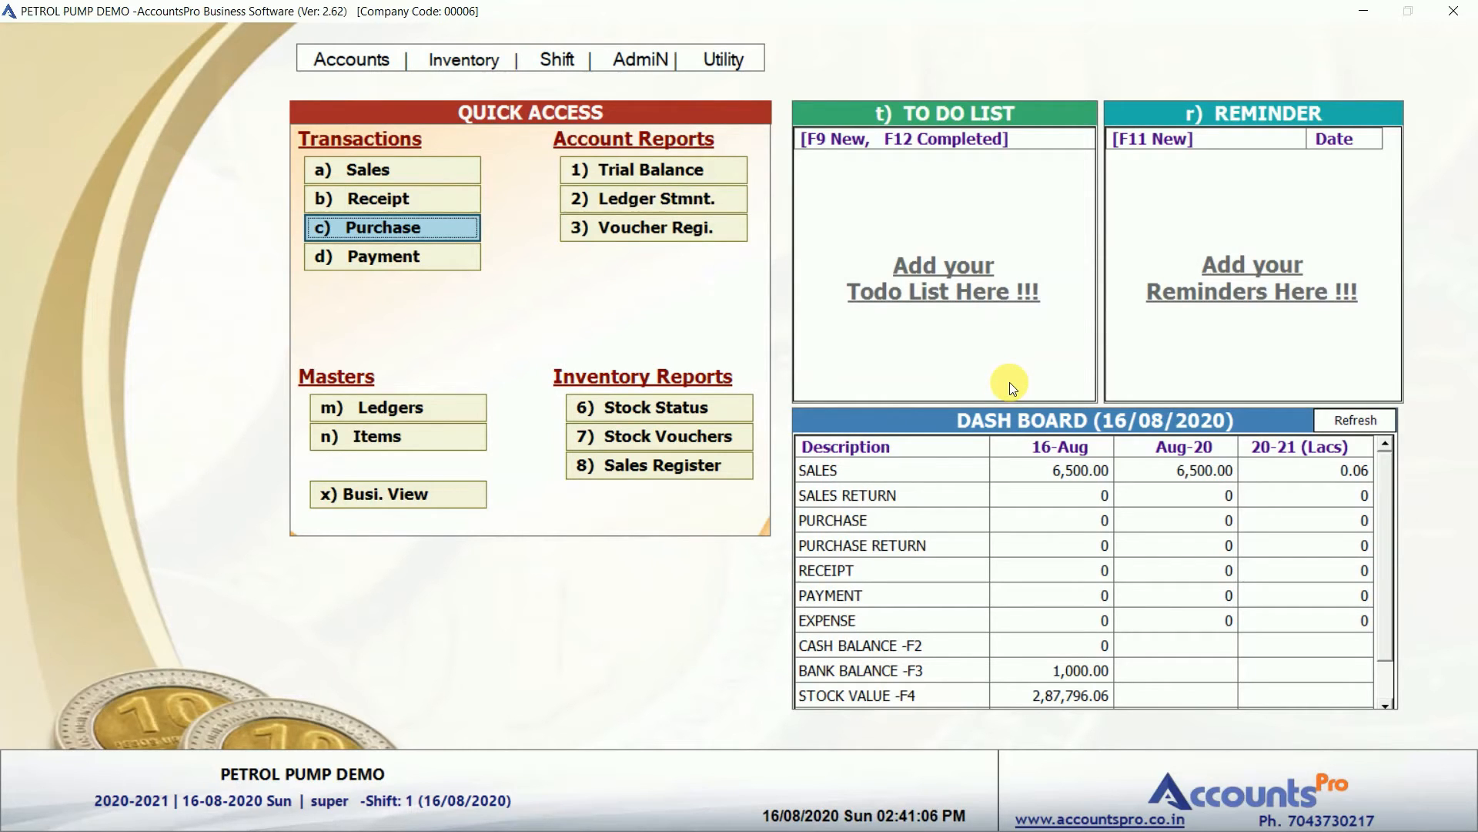
pyautogui.press('Return')
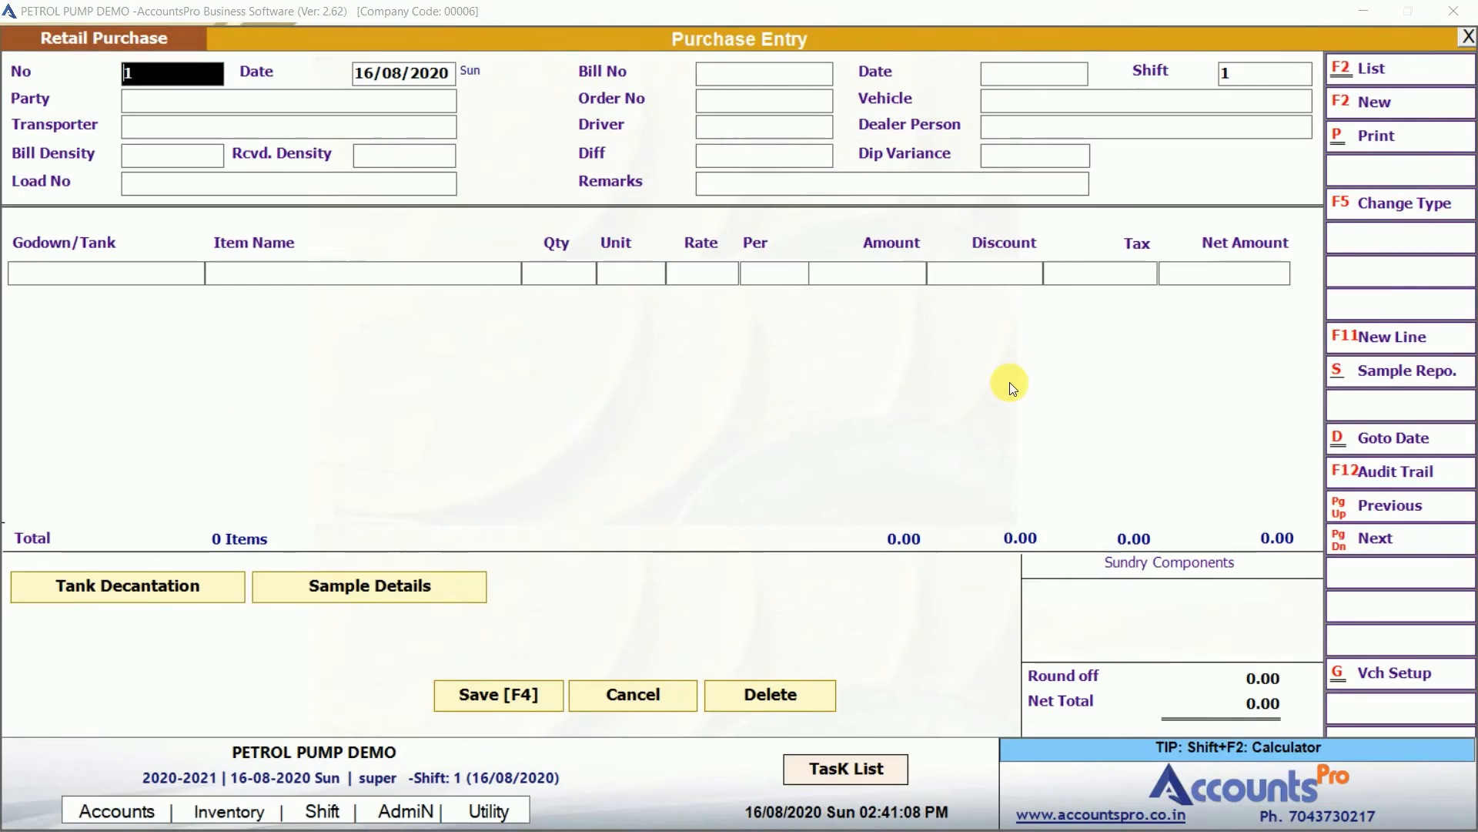
pyautogui.press('Return')
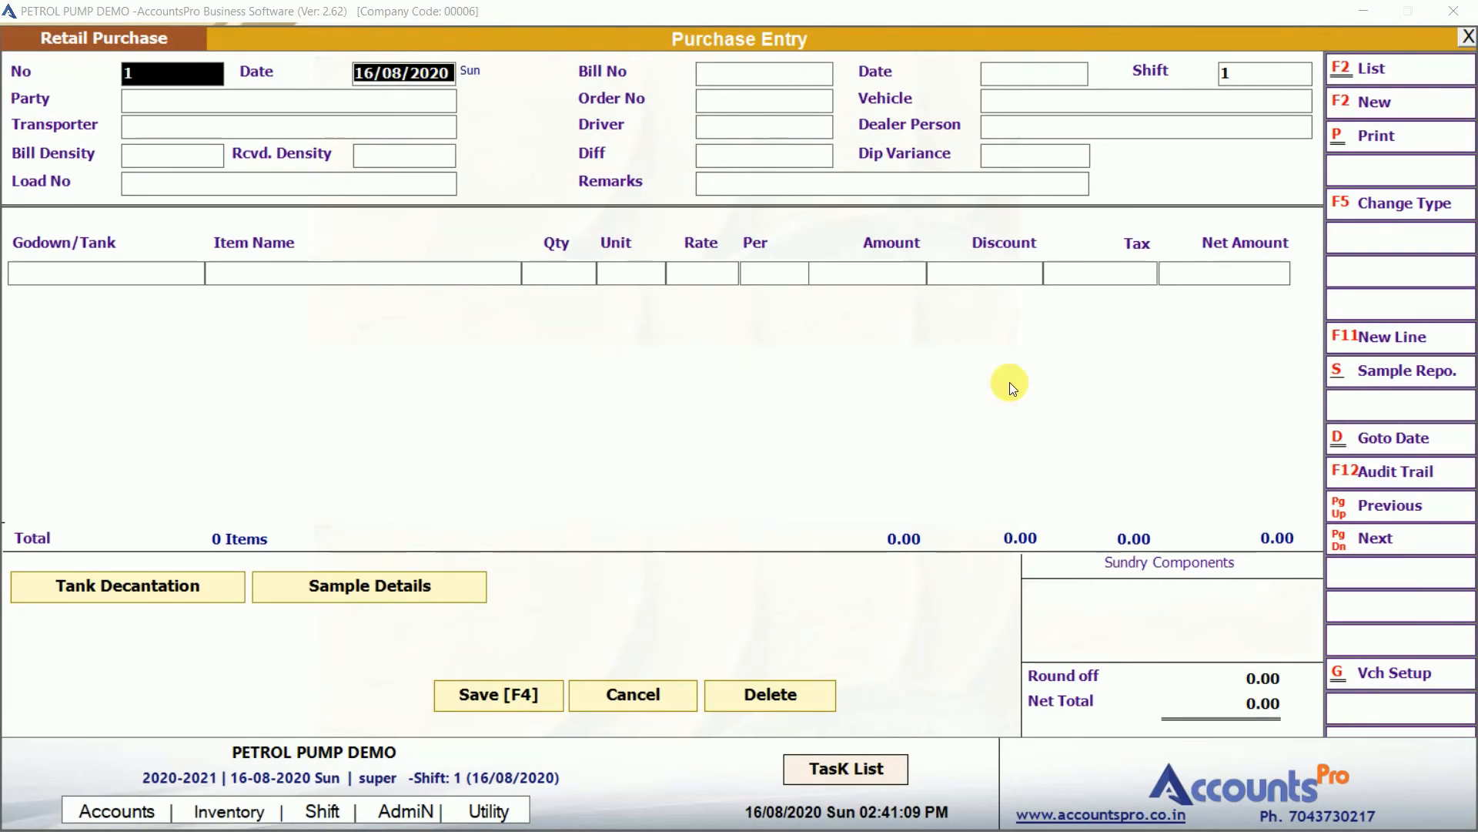
pyautogui.press('Return')
pyautogui.write('34345')
pyautogui.press('Return')
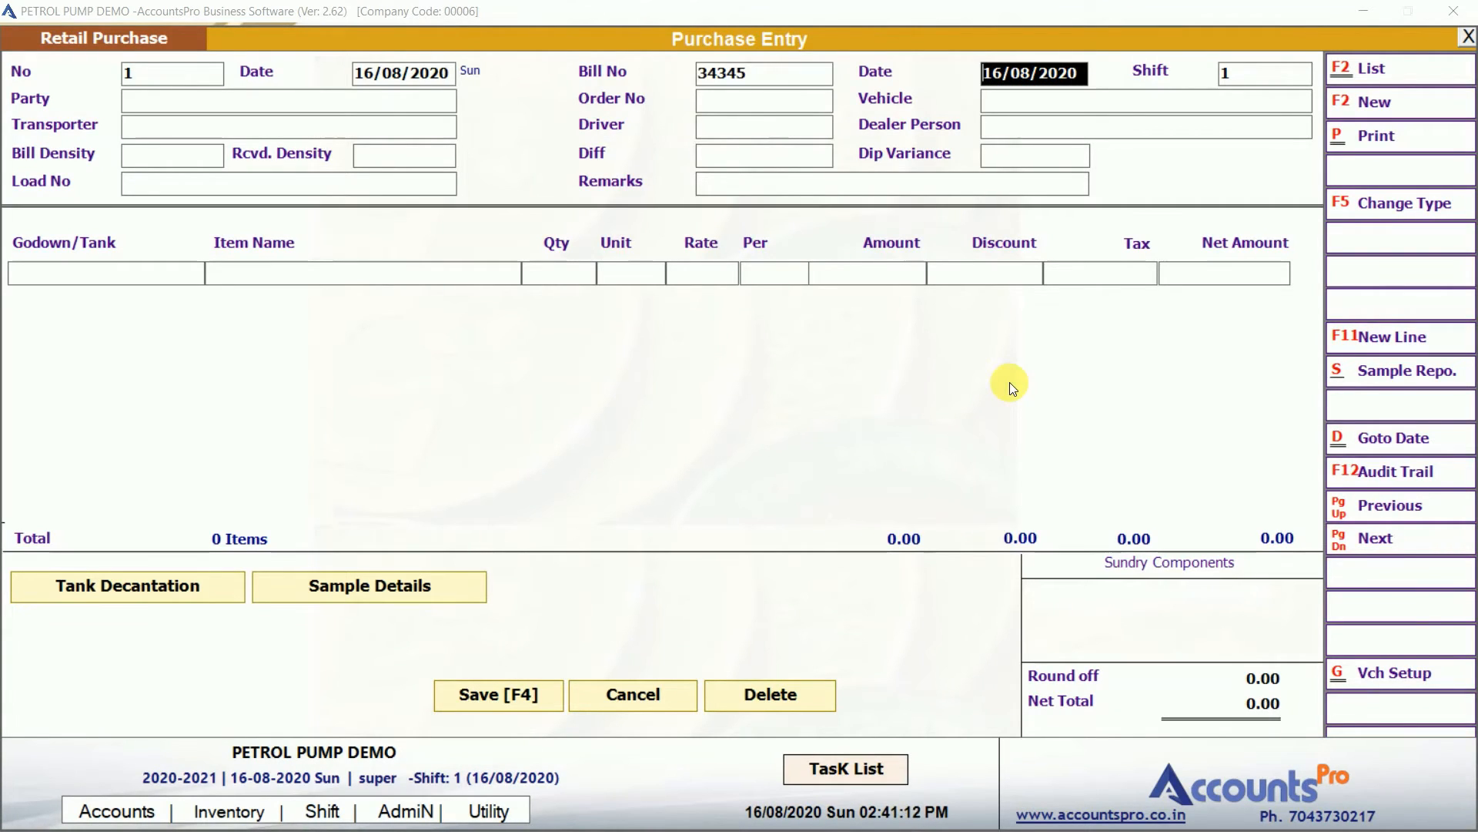
# Create a new ledger for the purchase party with OIL COMPANY as its name, print name and alias.
pyautogui.press('Return')
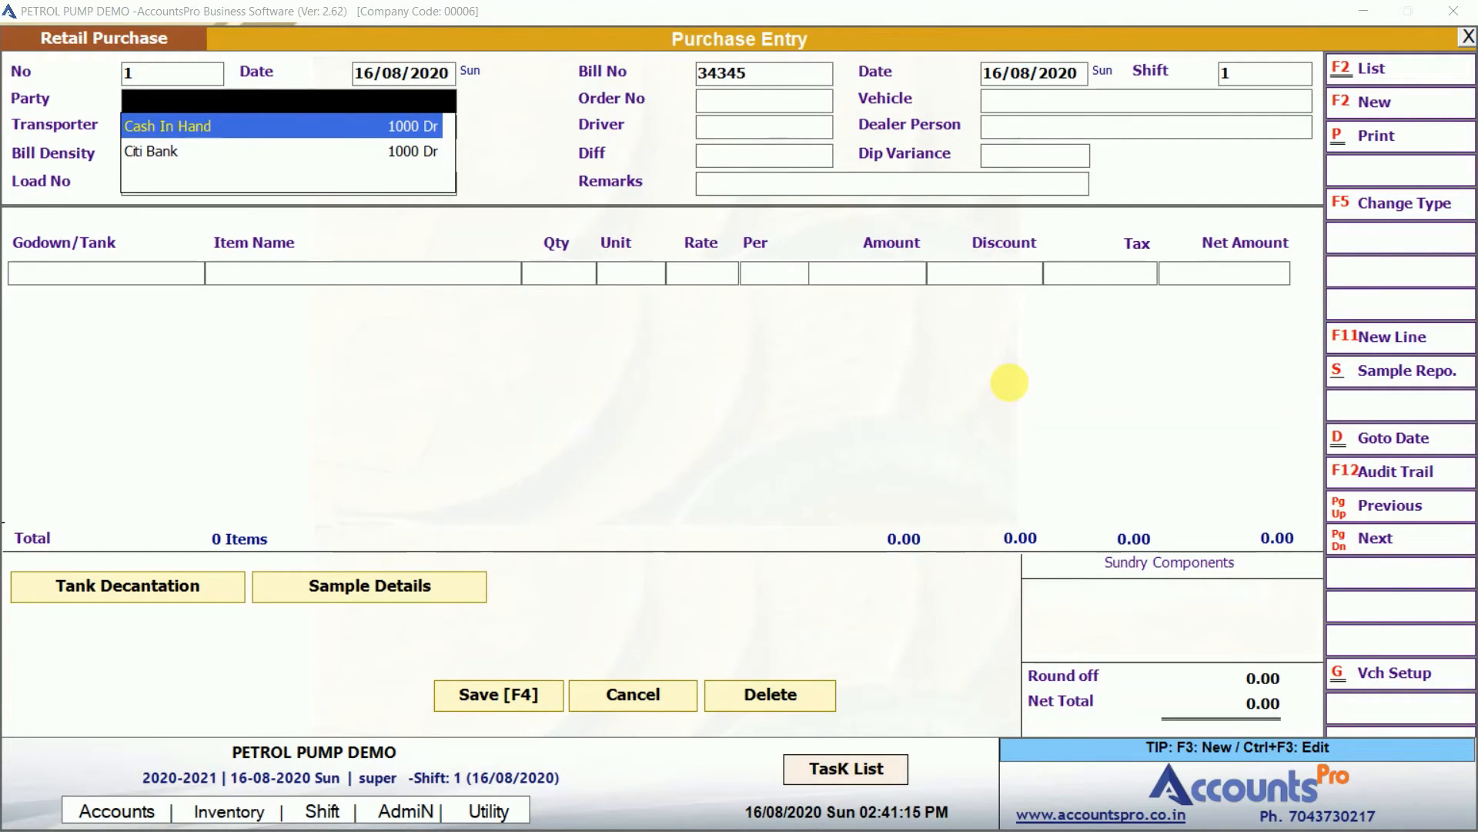
pyautogui.press('F3')
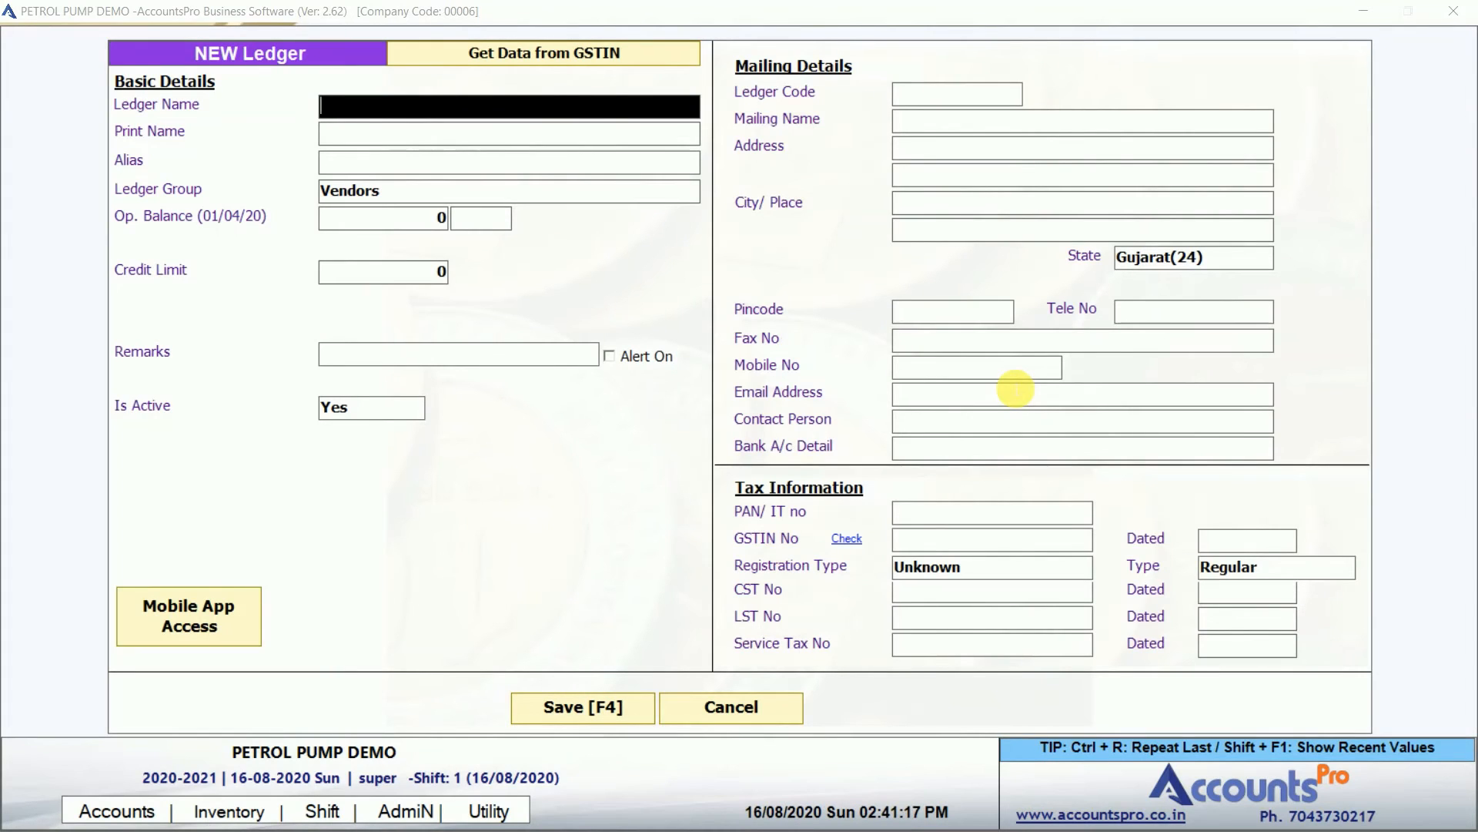
pyautogui.write('OIL COMP')
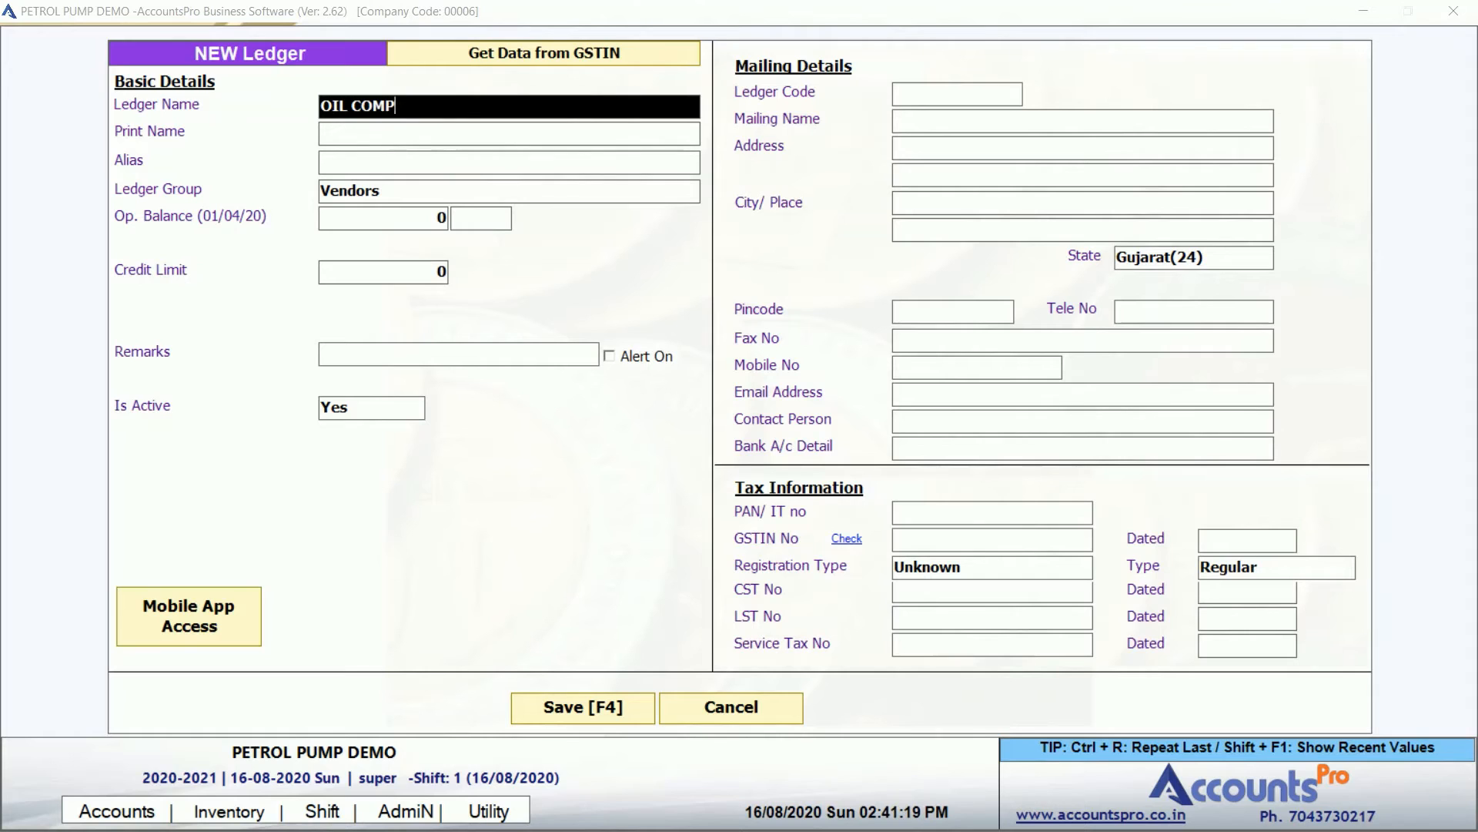
pyautogui.write('ANY')
pyautogui.press('Return')
pyautogui.press('Return')
pyautogui.press('Return')
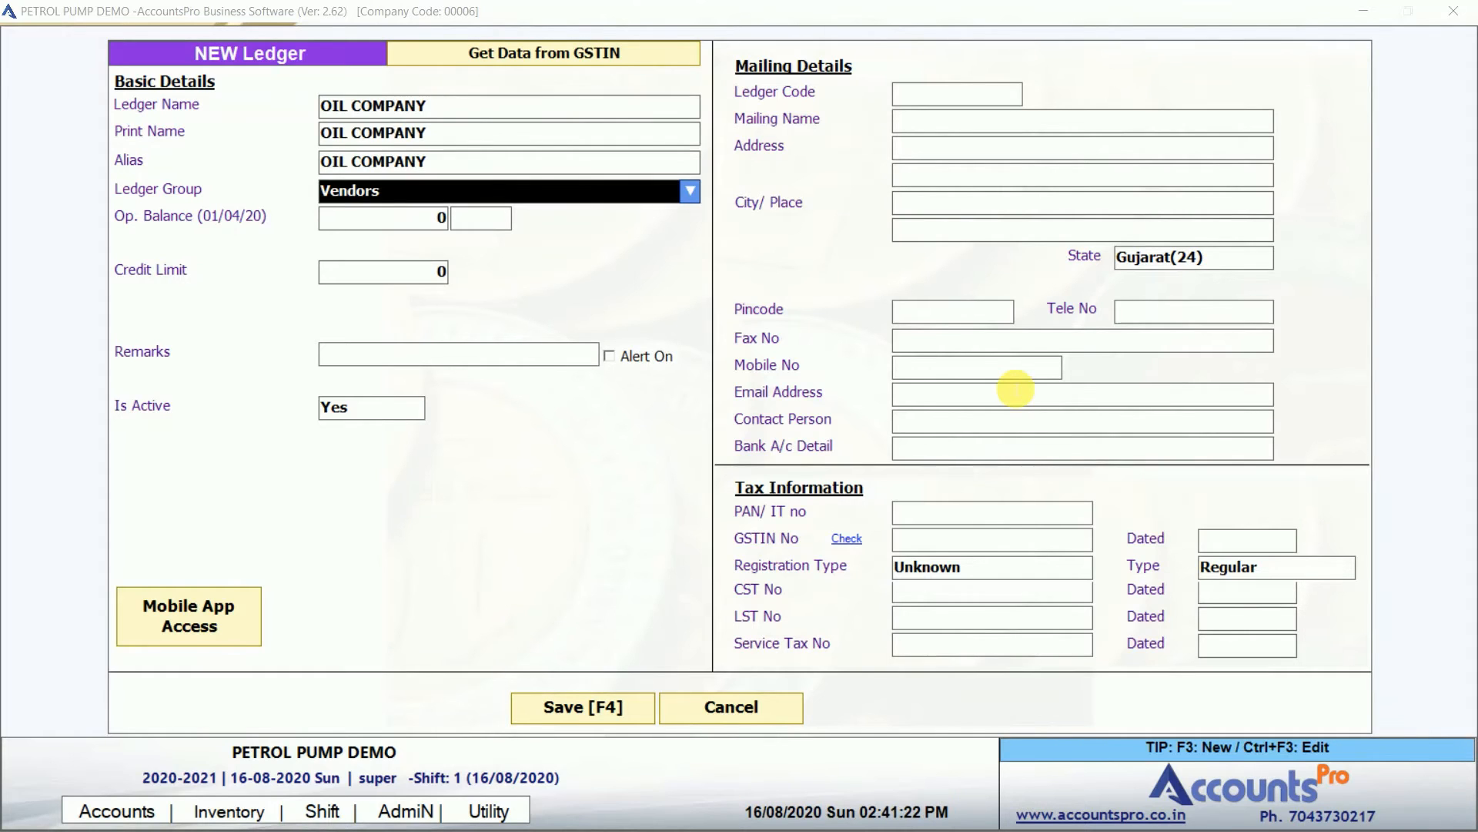
# Keep the ledger in the Vendors group with zero opening balance and credit limit, and save it.
pyautogui.press('Return')
pyautogui.press('Return')
pyautogui.press('Return')
pyautogui.press('Return')
pyautogui.press('Return')
pyautogui.press('Return')
pyautogui.press('Return')
pyautogui.press('Return')
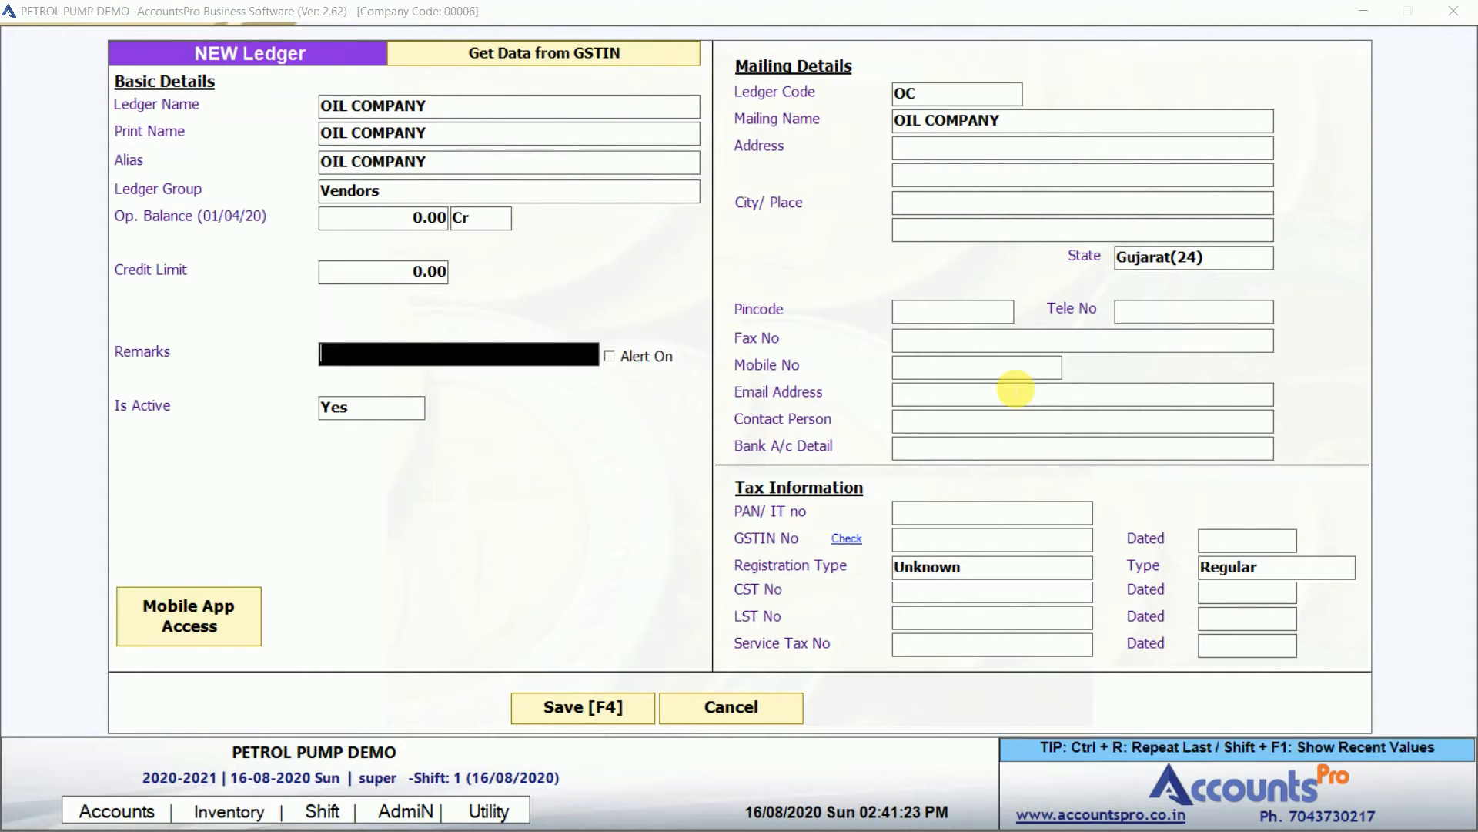
pyautogui.press('F4')
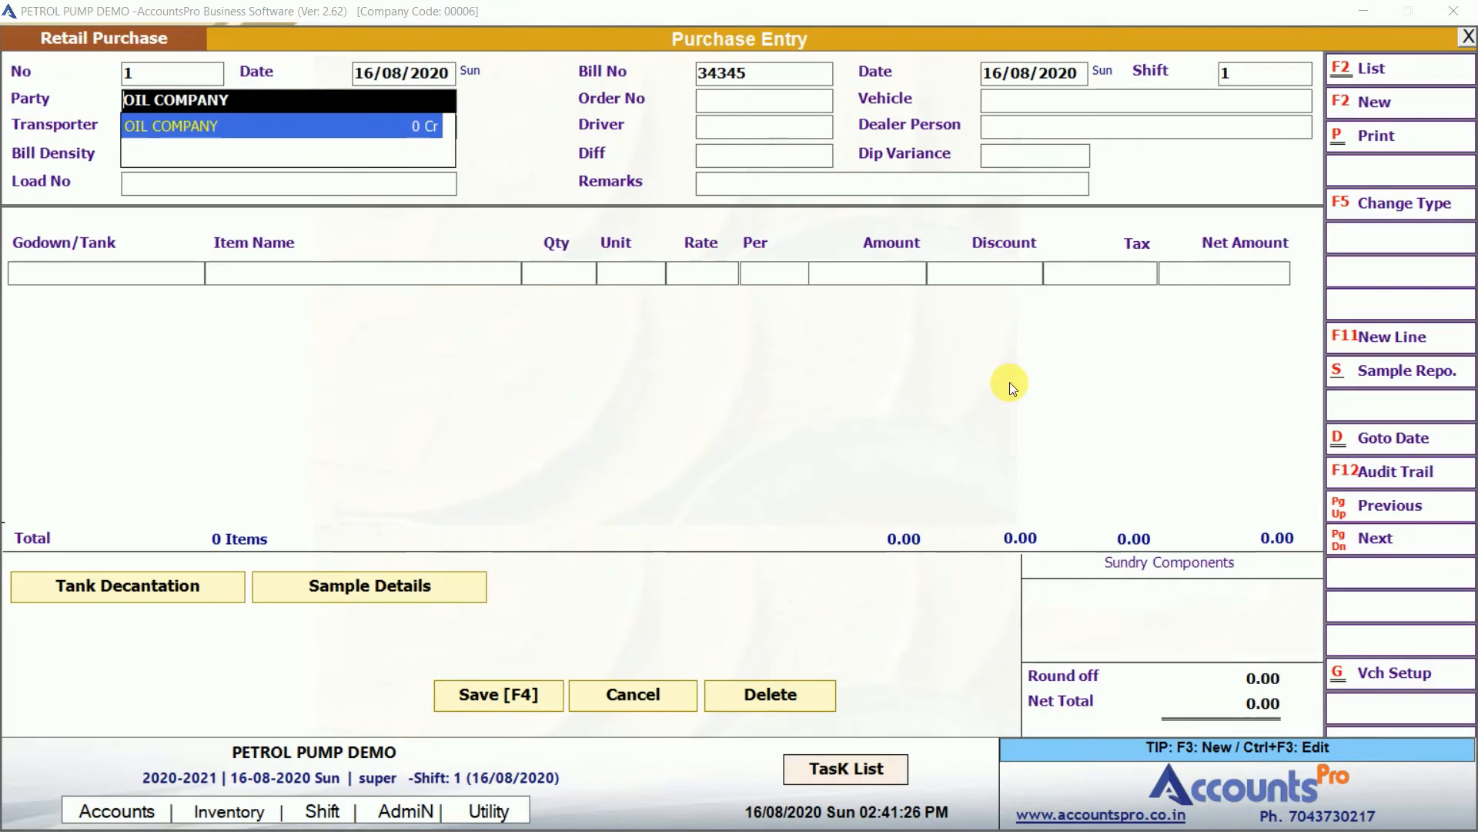
# Set OIL COMPANY as the purchase party and leave the order, vehicle, transporter, density and remaining header details blank.
pyautogui.press('Return')
pyautogui.press('Return')
pyautogui.press('Return')
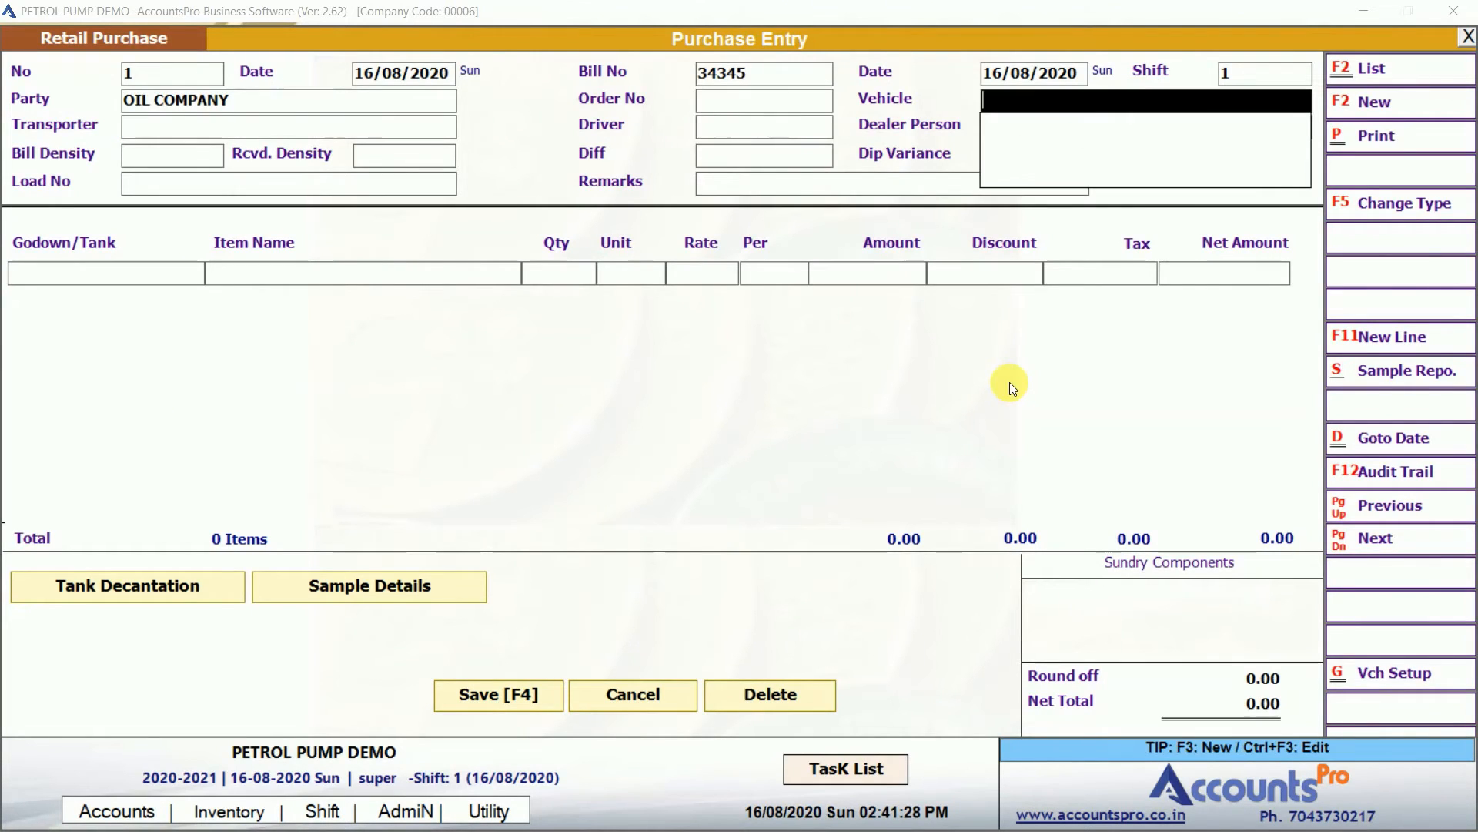
pyautogui.press('Return')
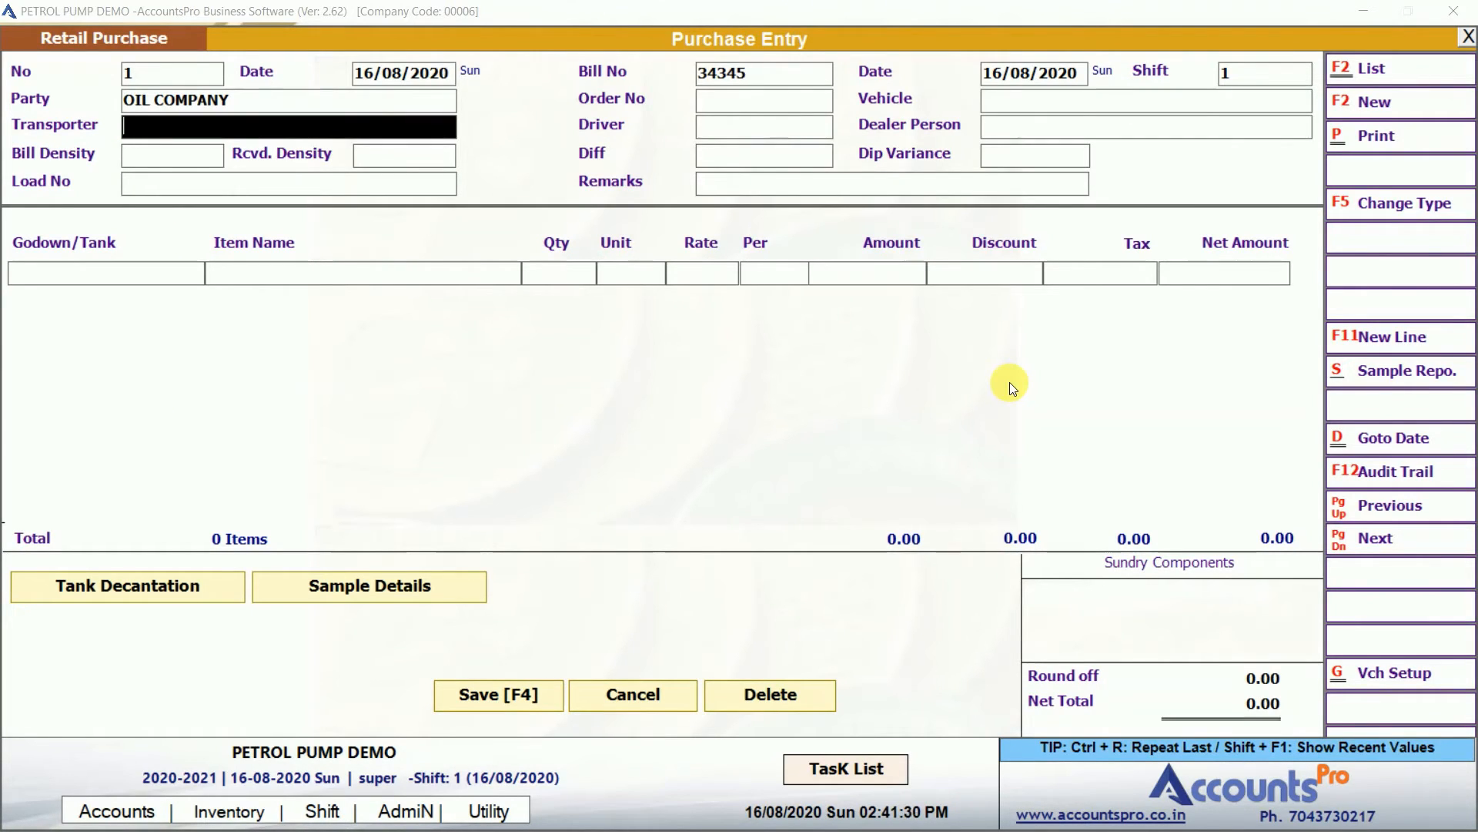
pyautogui.press('Return')
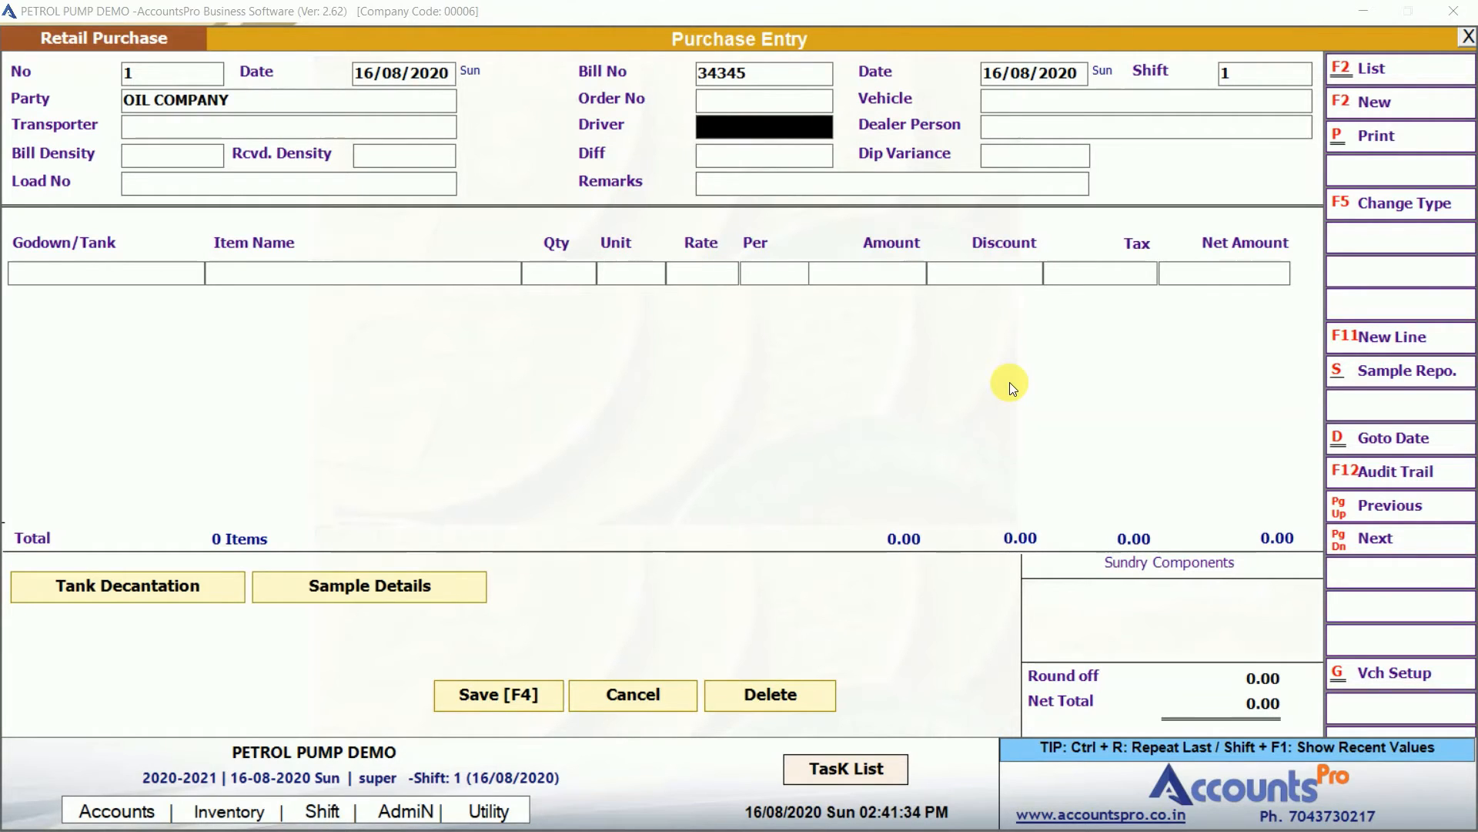
pyautogui.press('Return')
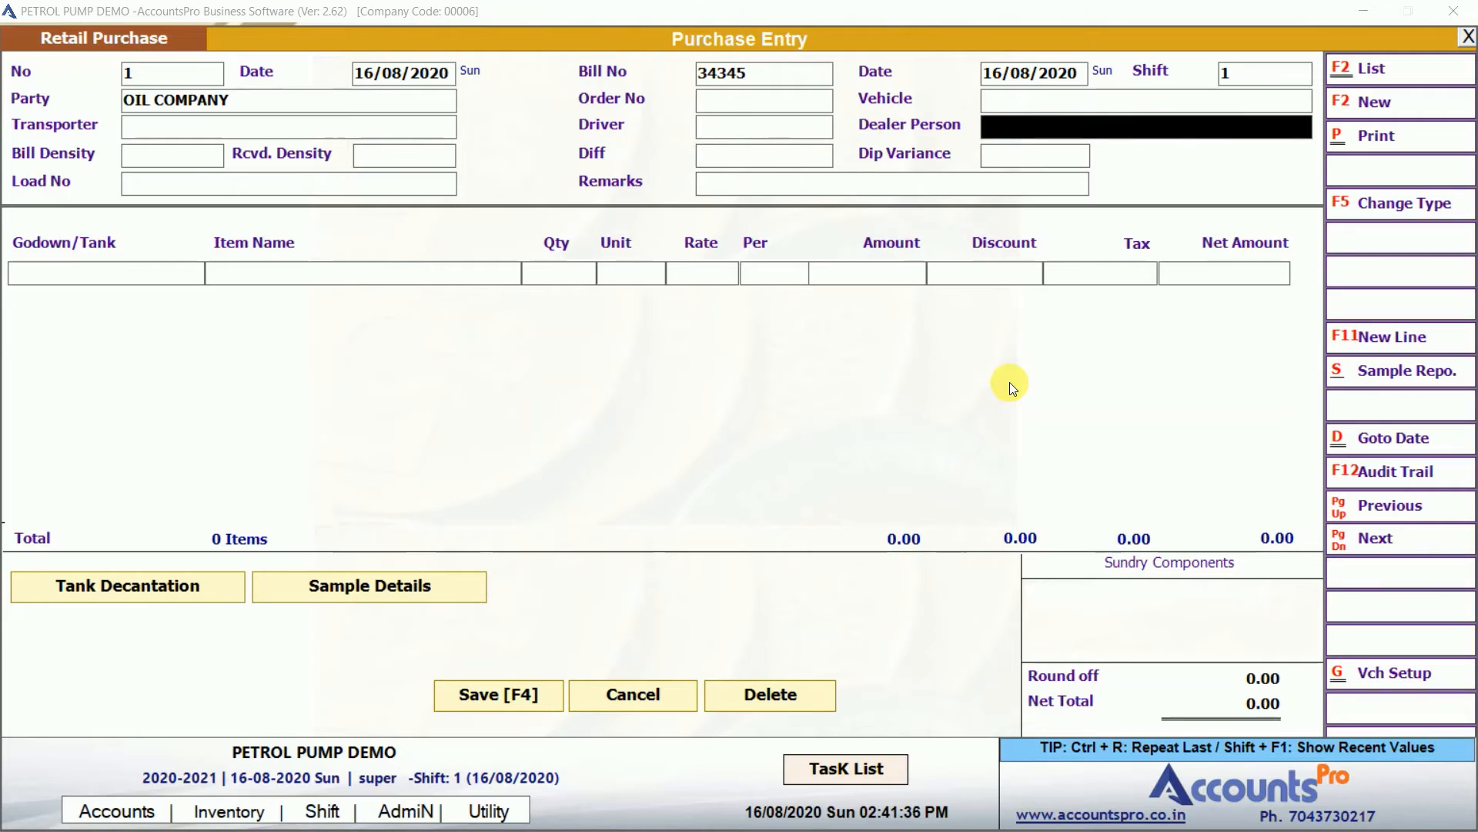
pyautogui.press('Return')
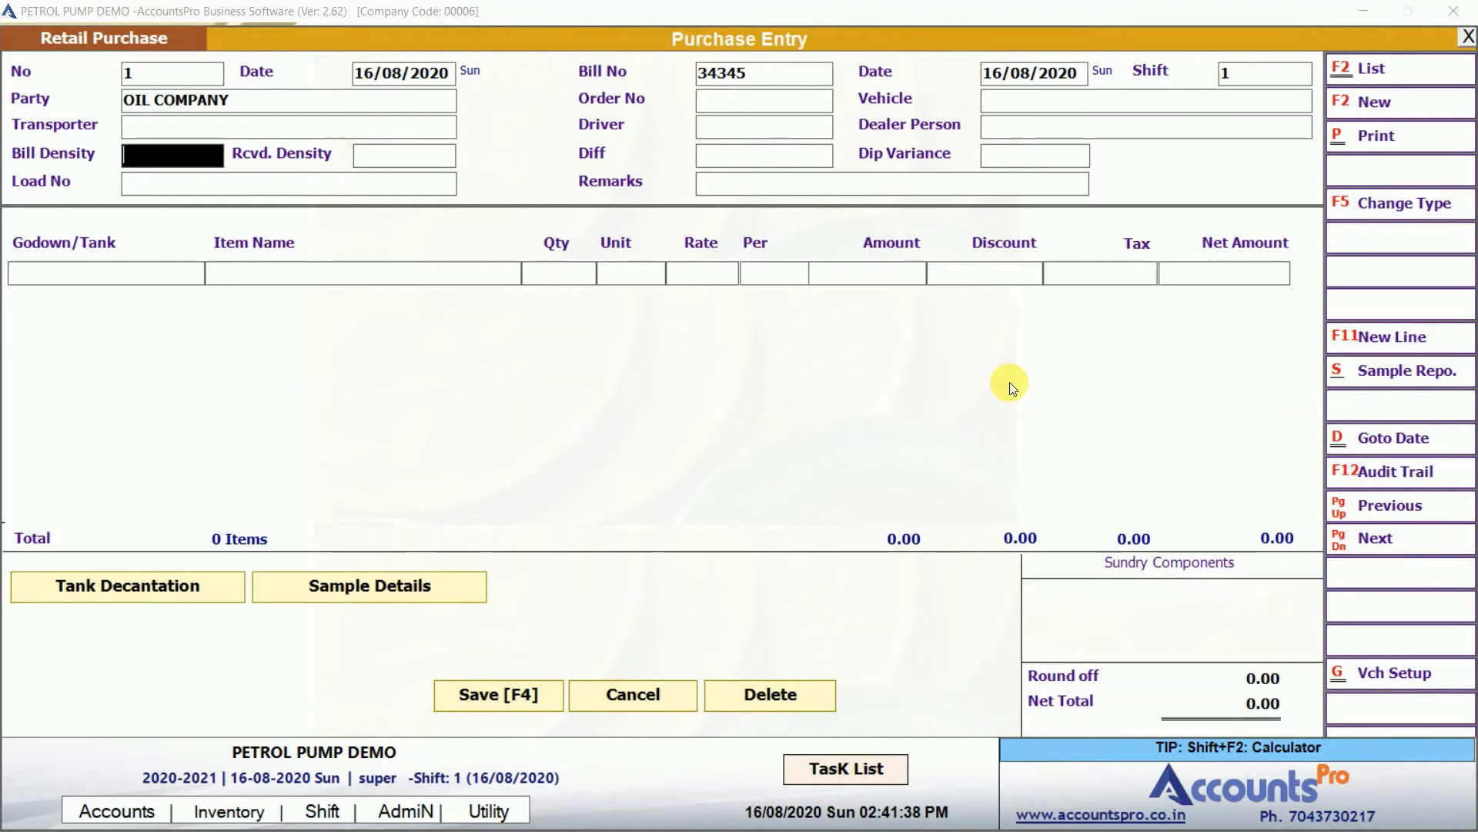
pyautogui.press('Return')
pyautogui.press('Return')
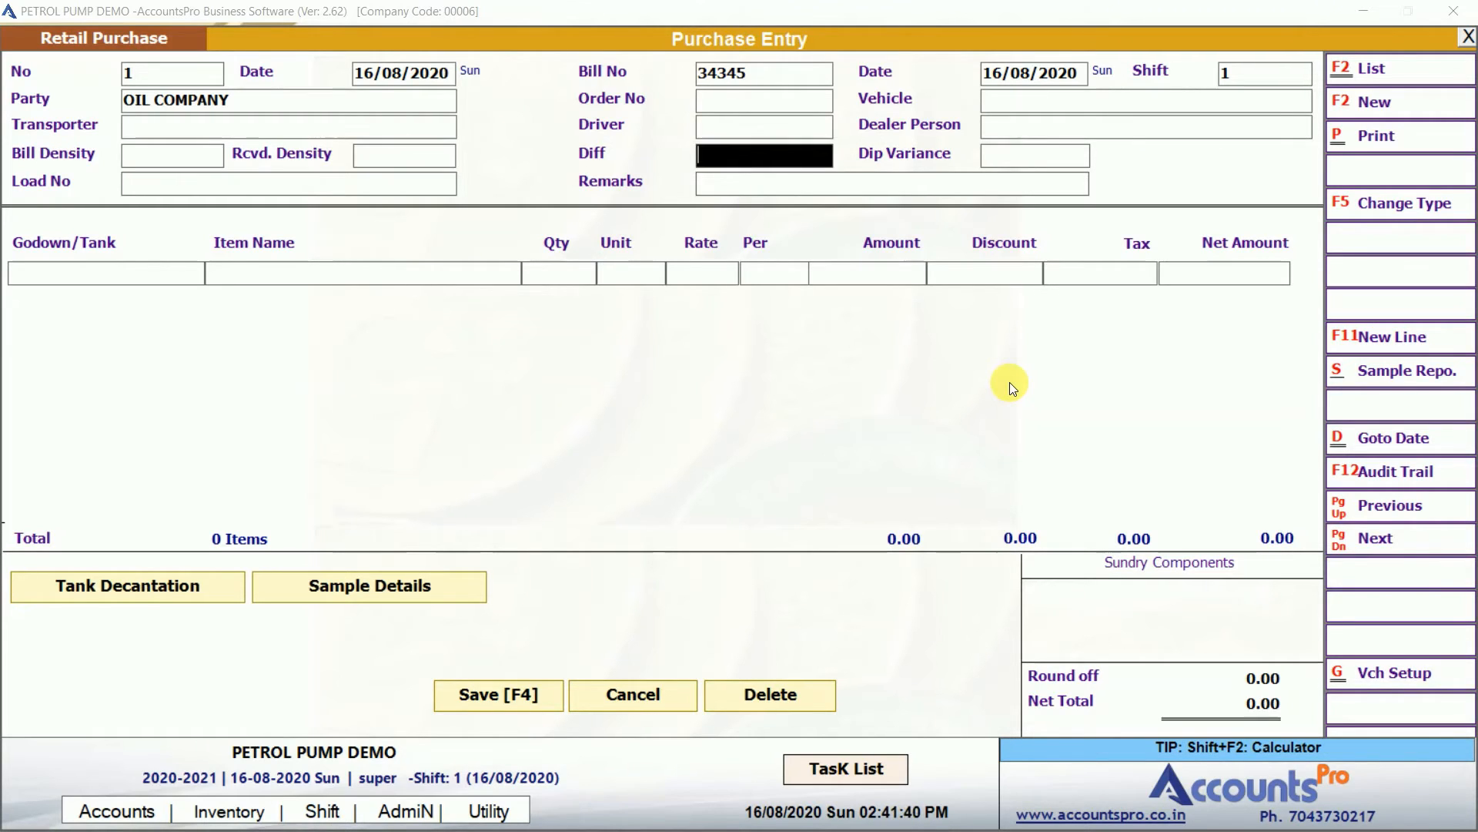
pyautogui.press('Return')
pyautogui.press('Return')
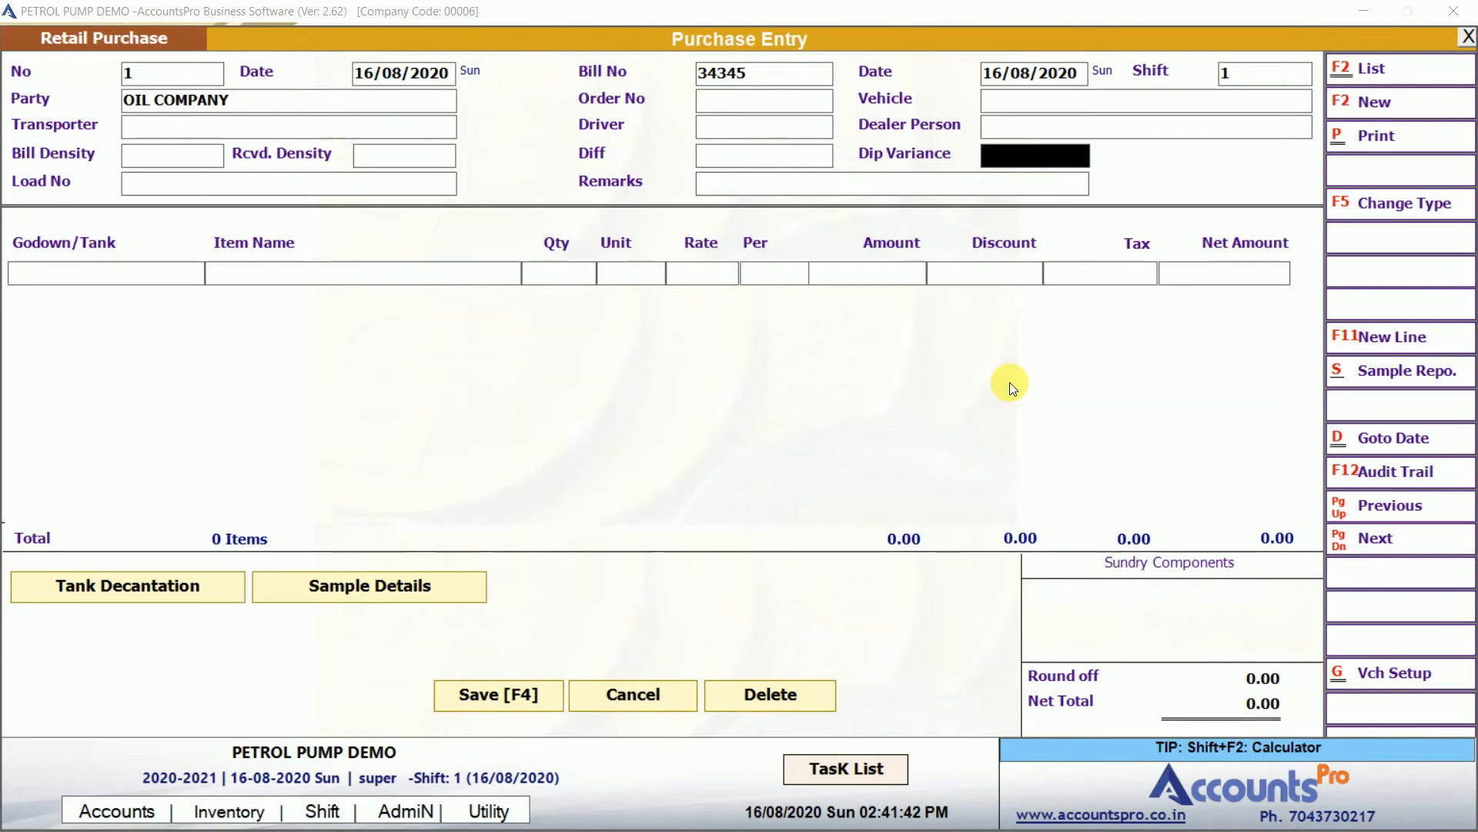
pyautogui.press('Return')
pyautogui.press('Return')
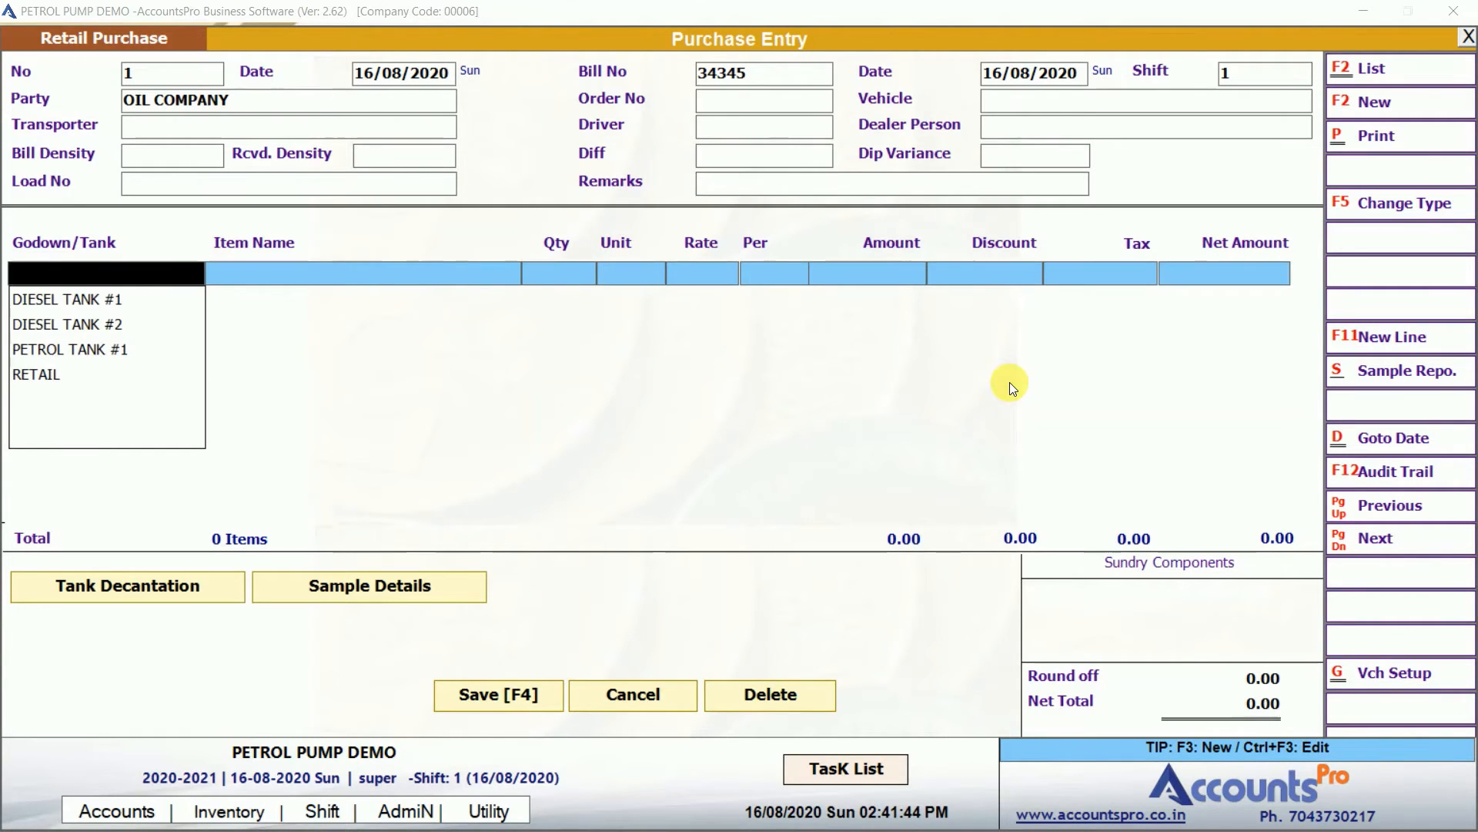
# Enter a purchase line for 5000 Ltr of DIESEL into DIESEL TANK #1 at a rate of 55.00, without discount.
pyautogui.press('Return')
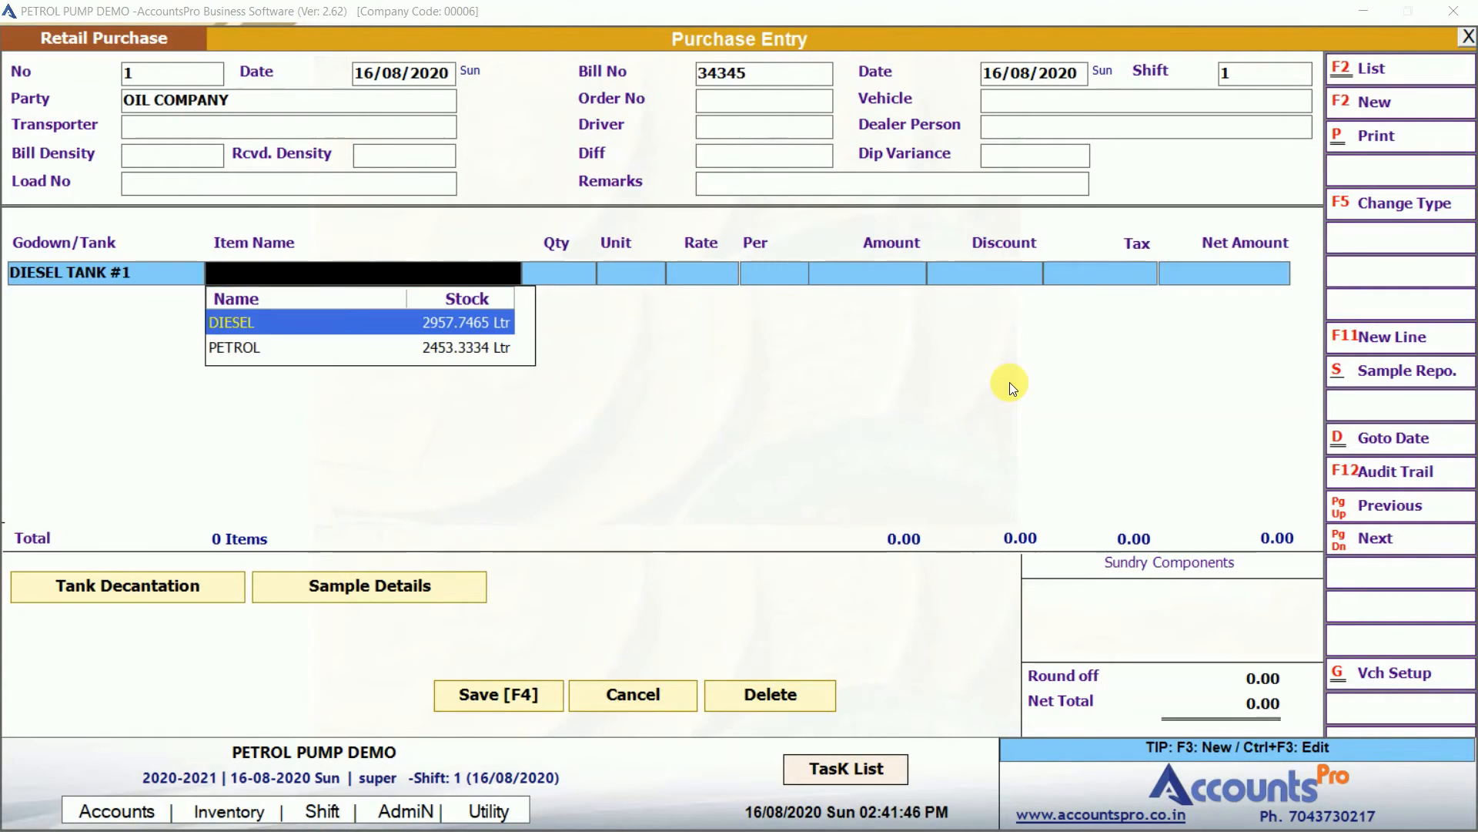
pyautogui.write('DI')
pyautogui.press('Return')
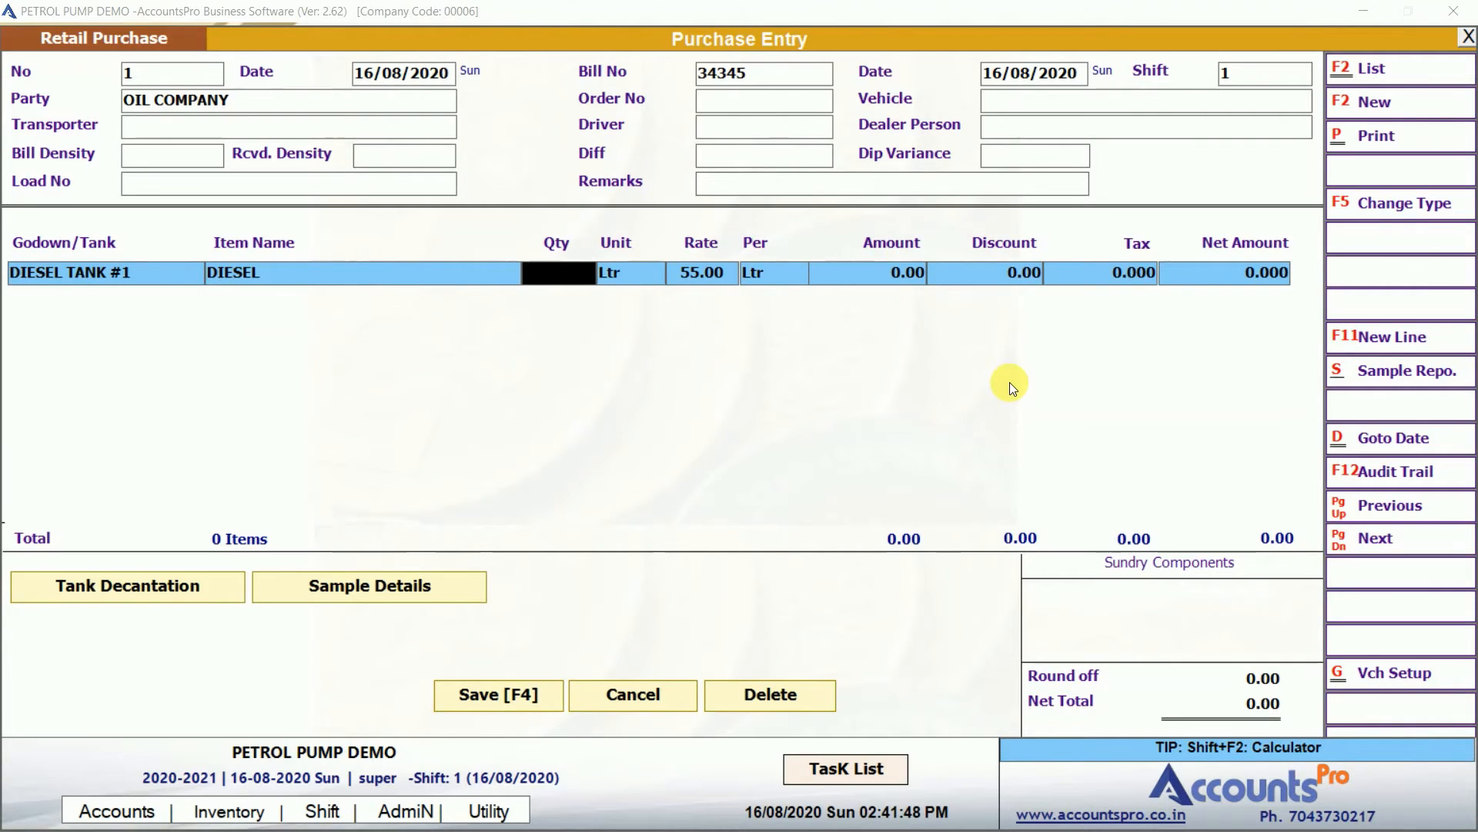
pyautogui.write('5000')
pyautogui.press('Return')
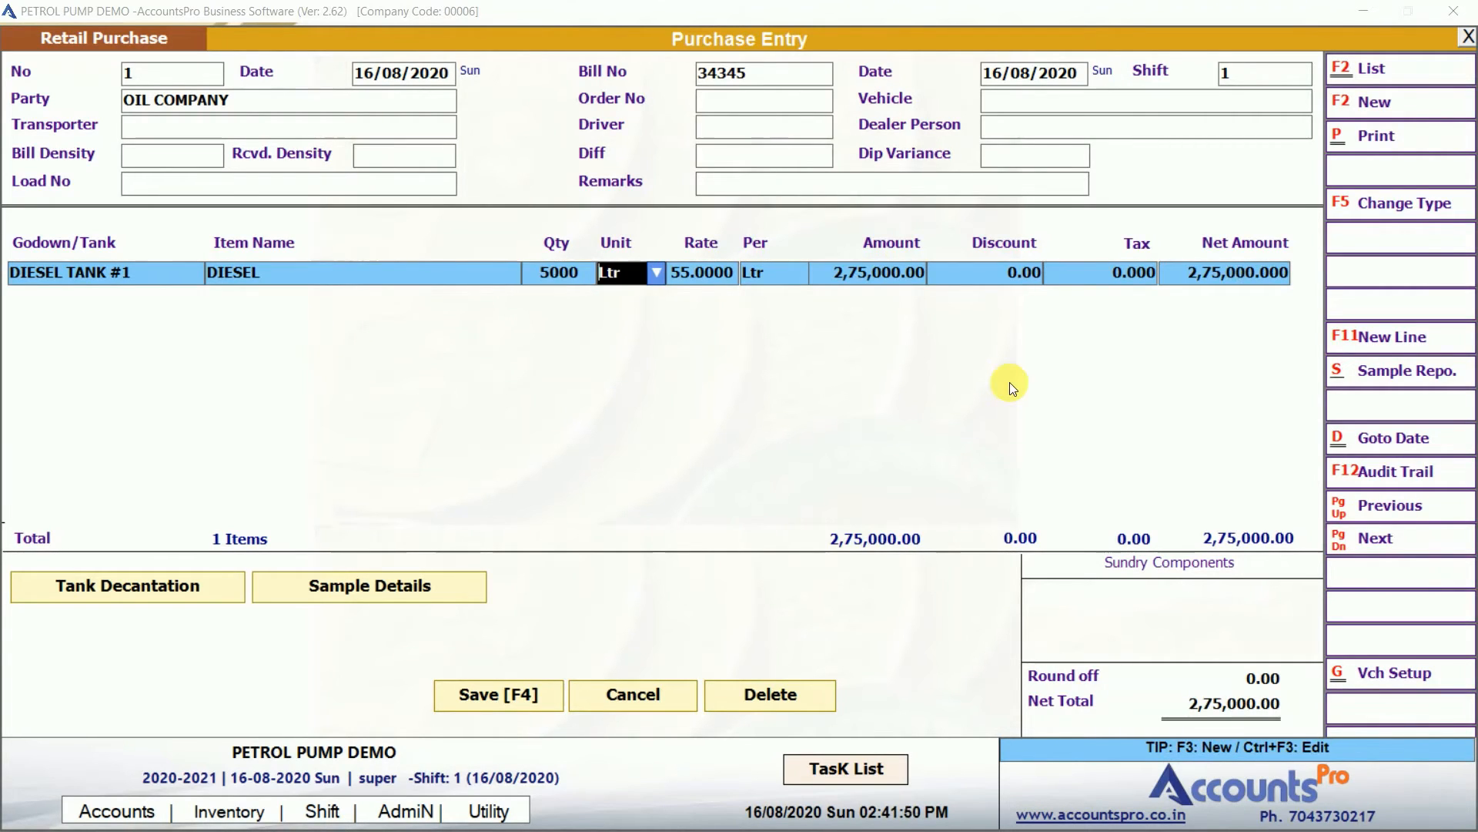
pyautogui.press('Return')
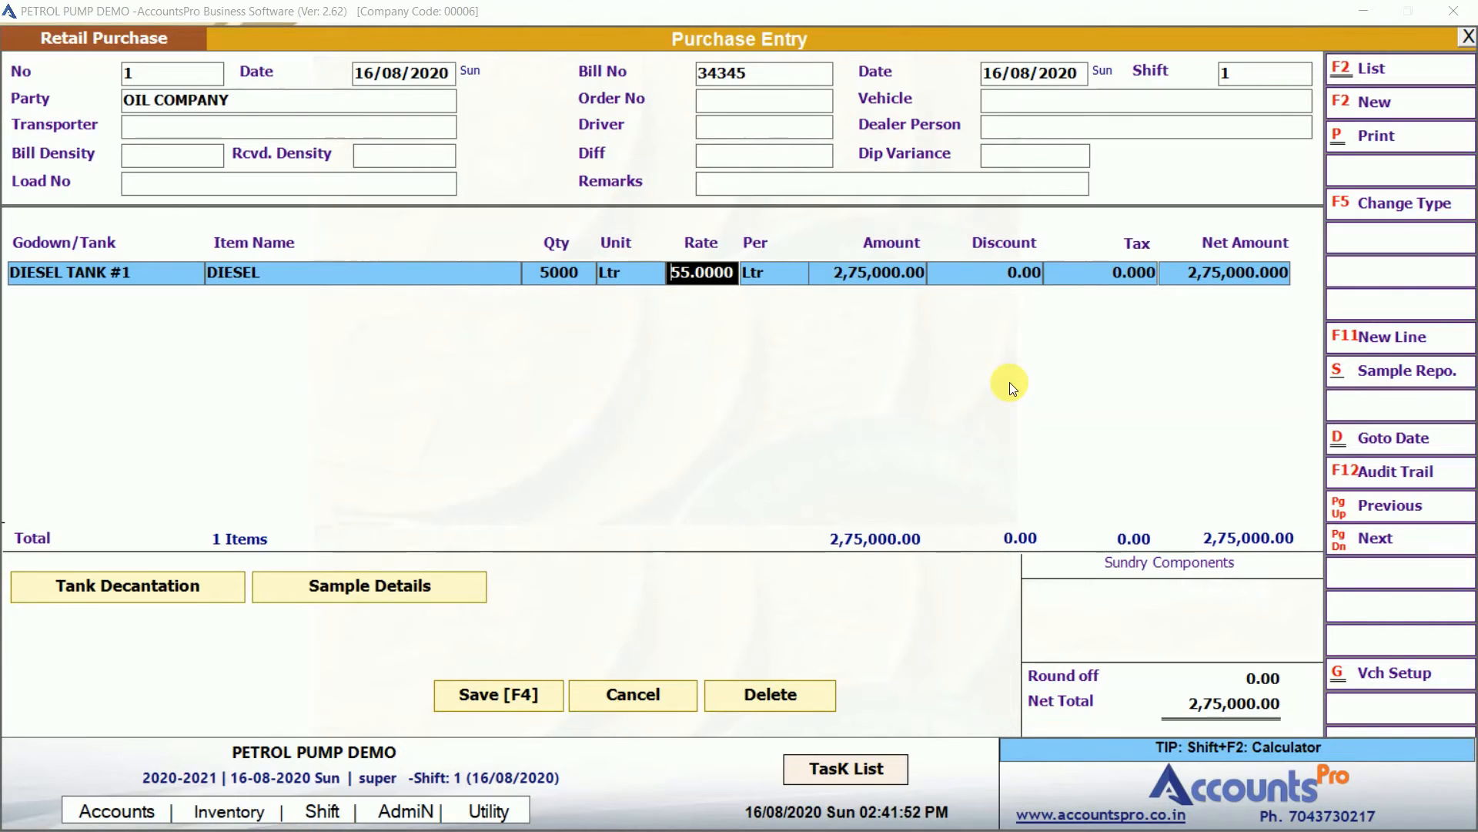
pyautogui.press('Return')
pyautogui.press('Return')
pyautogui.press('Return')
pyautogui.press('Return')
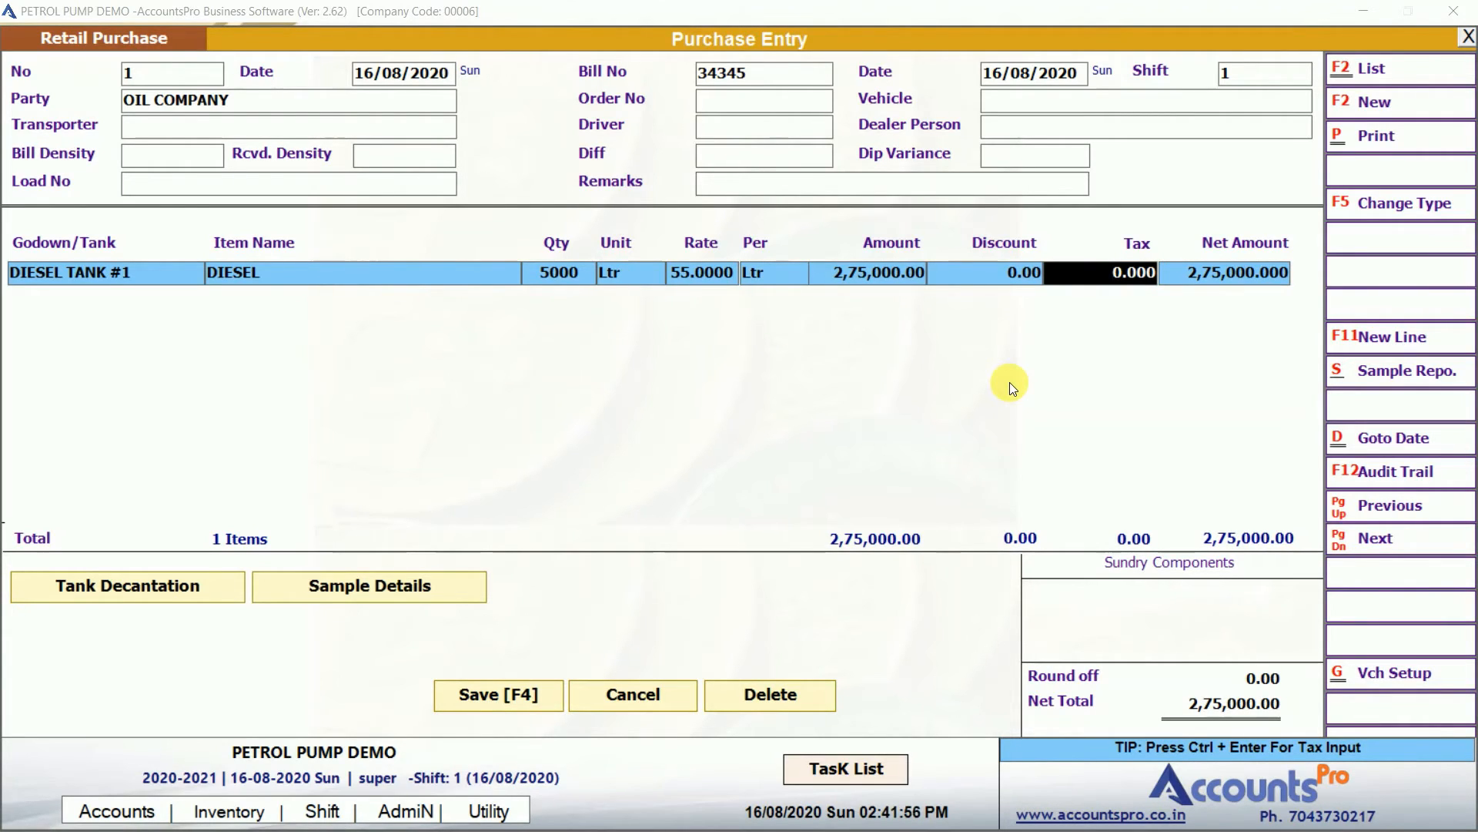
# Apply the 20% Vat tax category with 0% cess to the diesel line and accept the line.
pyautogui.hotkey('ctrl', 'Return')
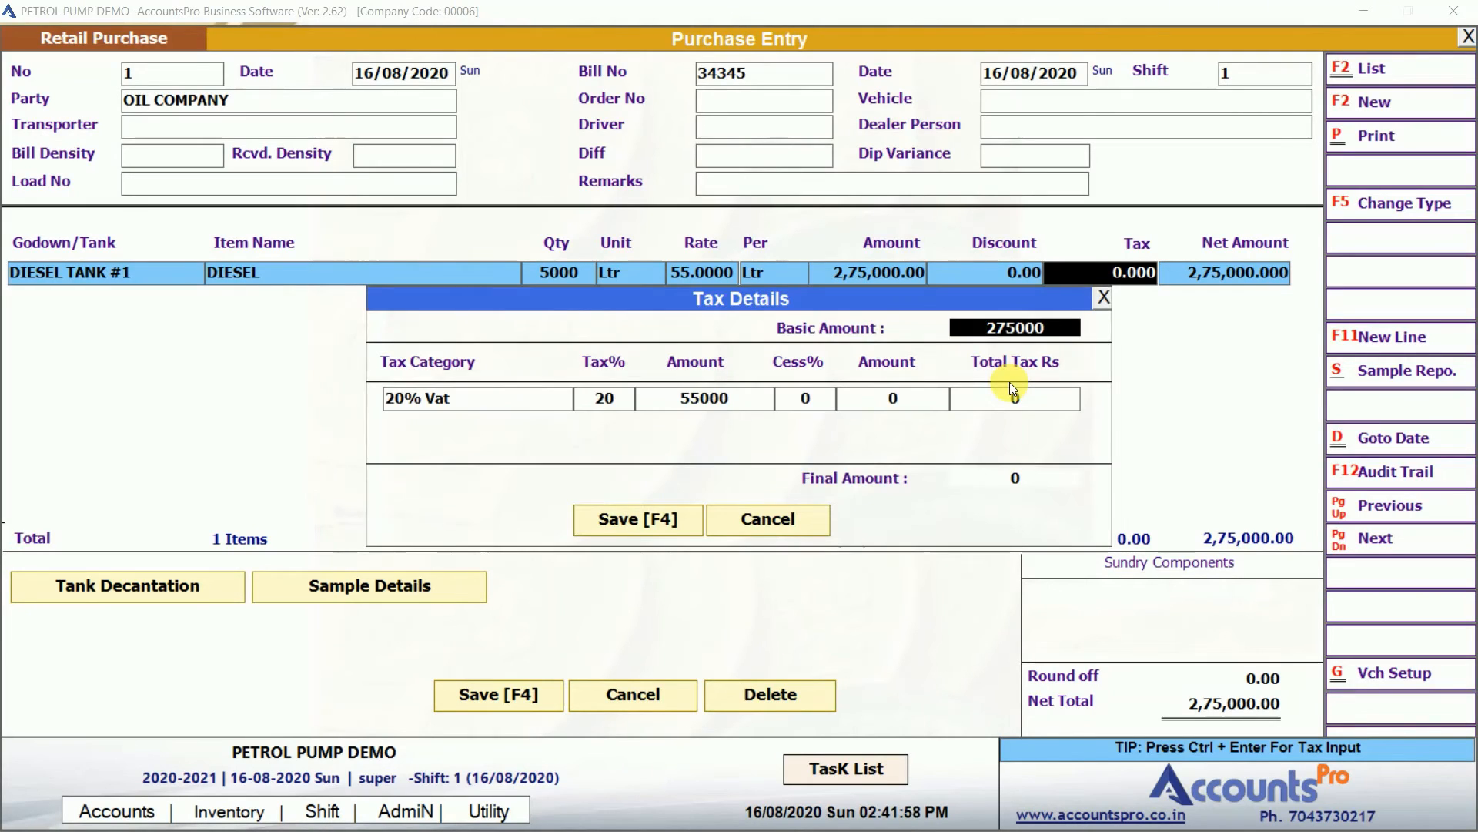
pyautogui.press('Return')
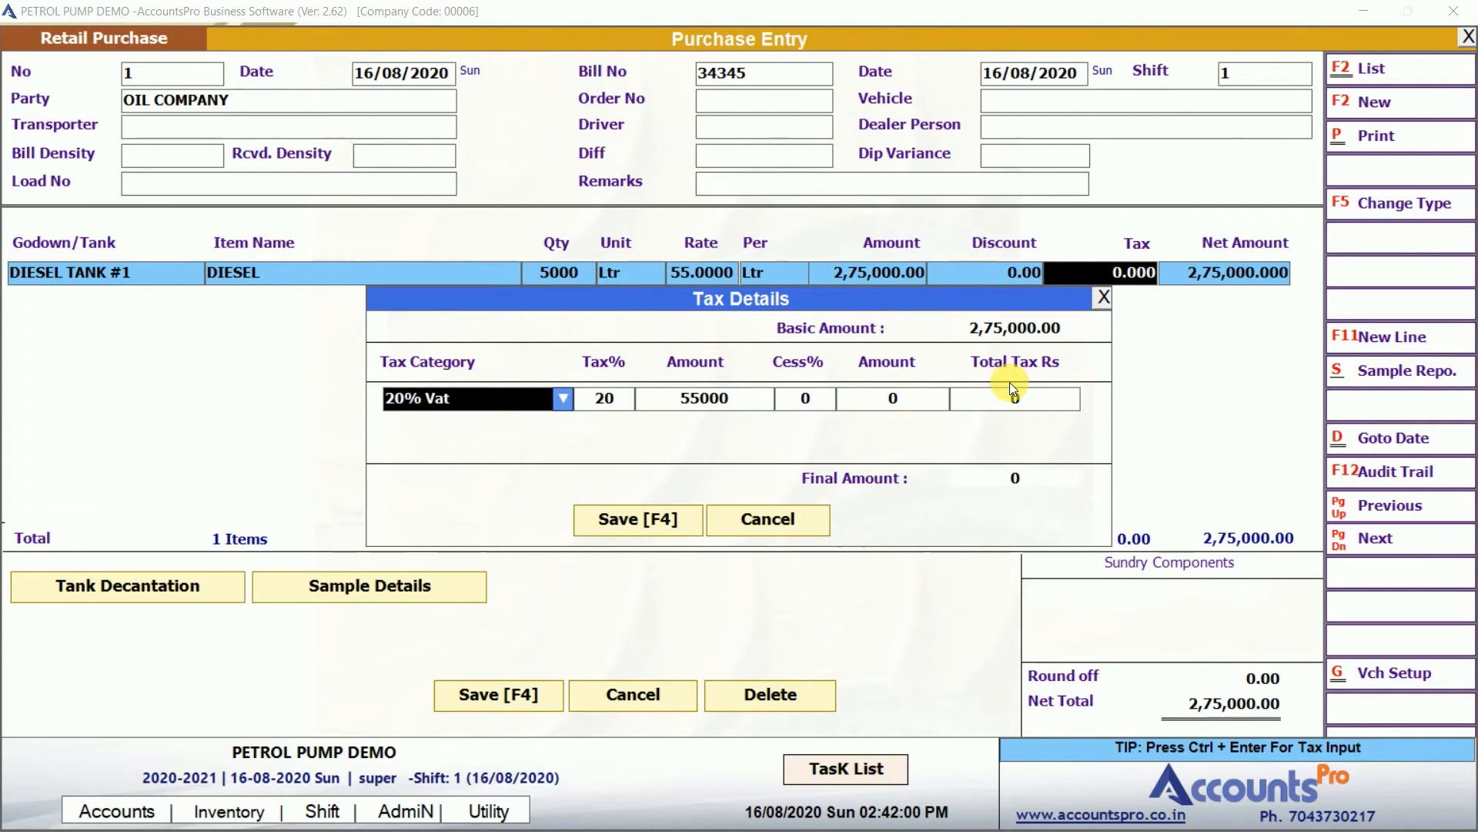
pyautogui.press('Return')
pyautogui.press('Return')
pyautogui.press('Return')
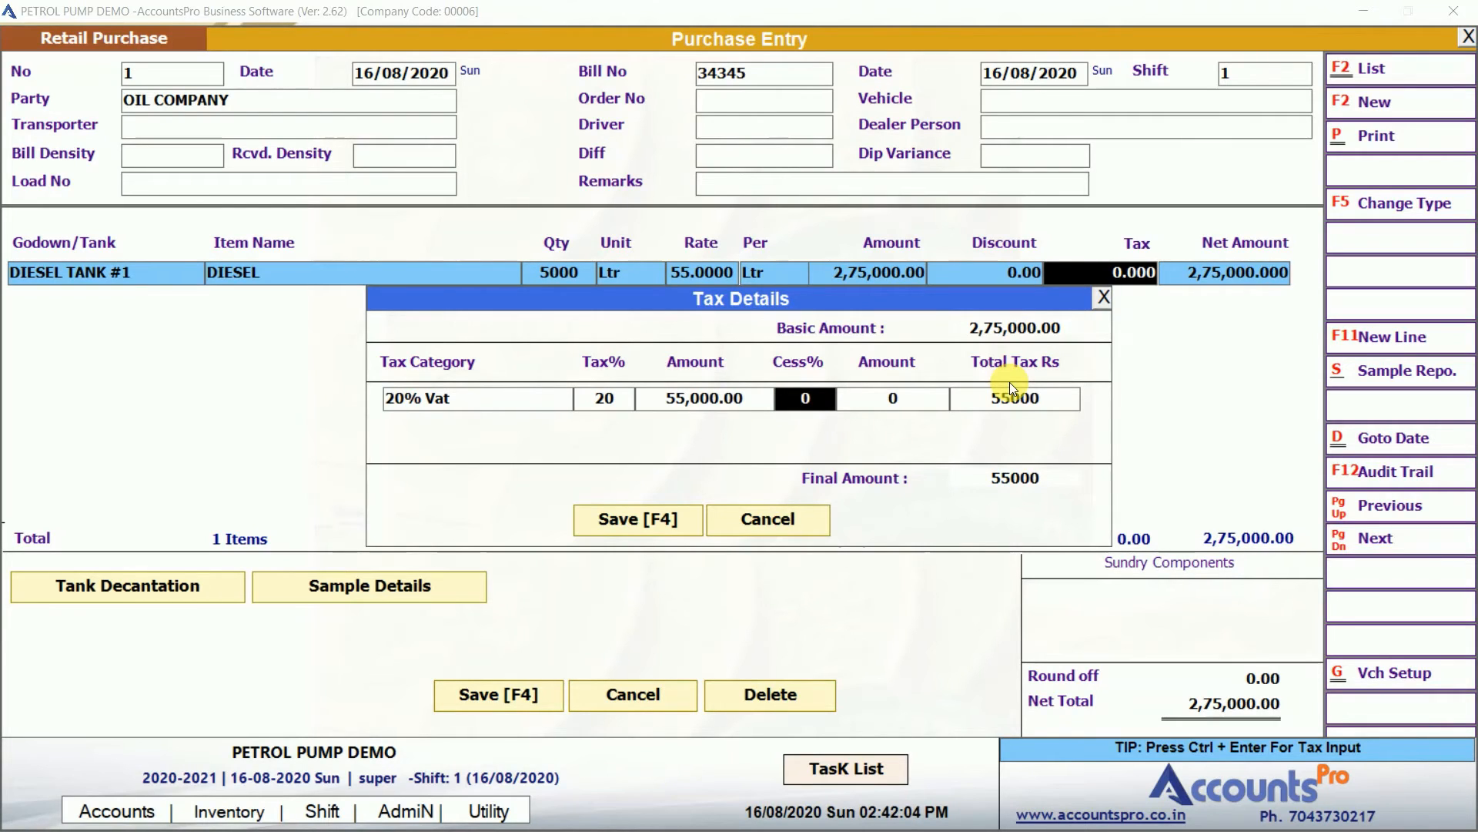
pyautogui.press('Return')
pyautogui.press('Return')
pyautogui.press('Return')
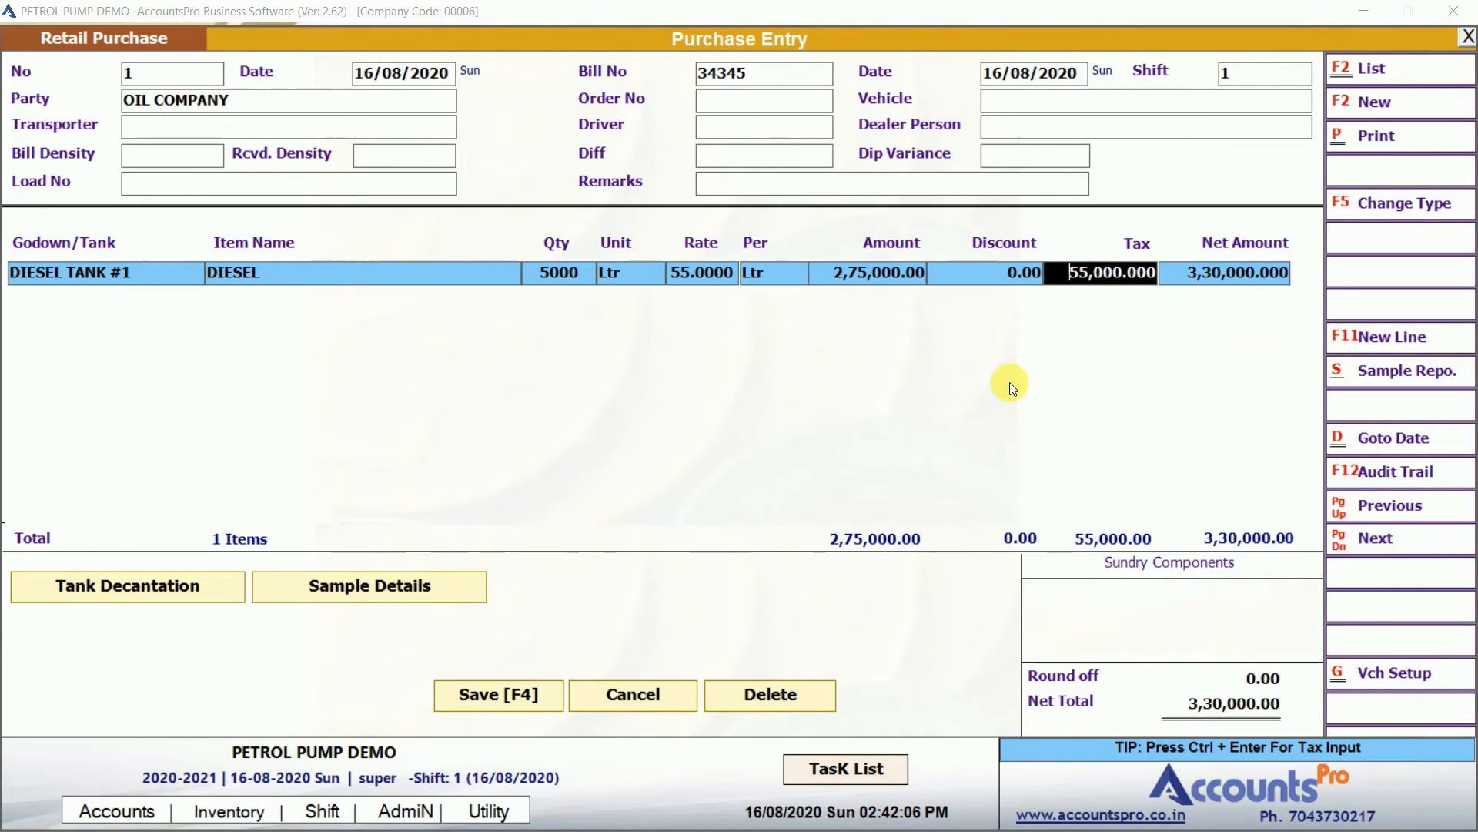
pyautogui.press('Return')
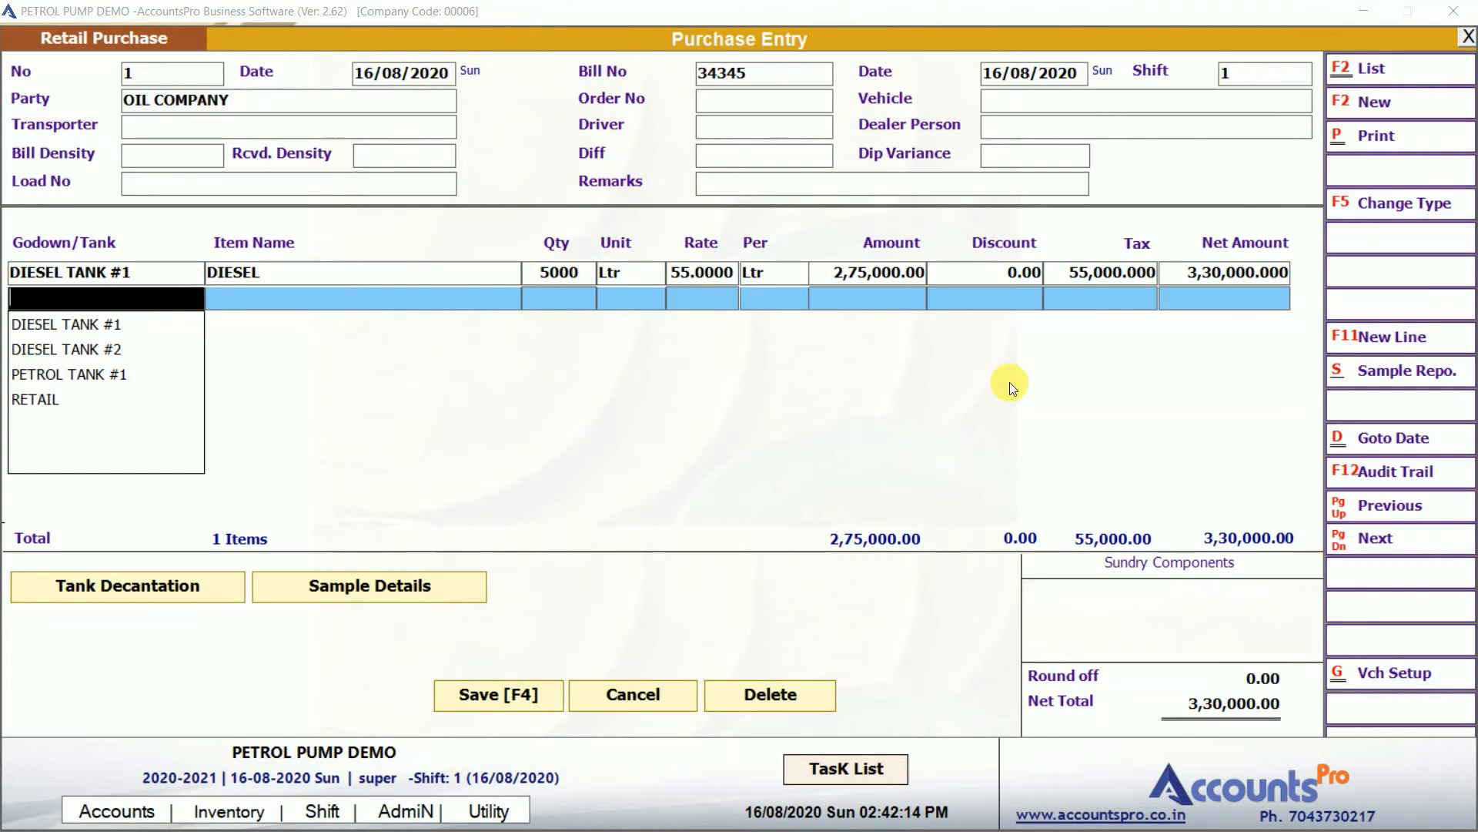
# Finish the item list and add a Cess sundry component of 2000 to the purchase.
pyautogui.press('Return')
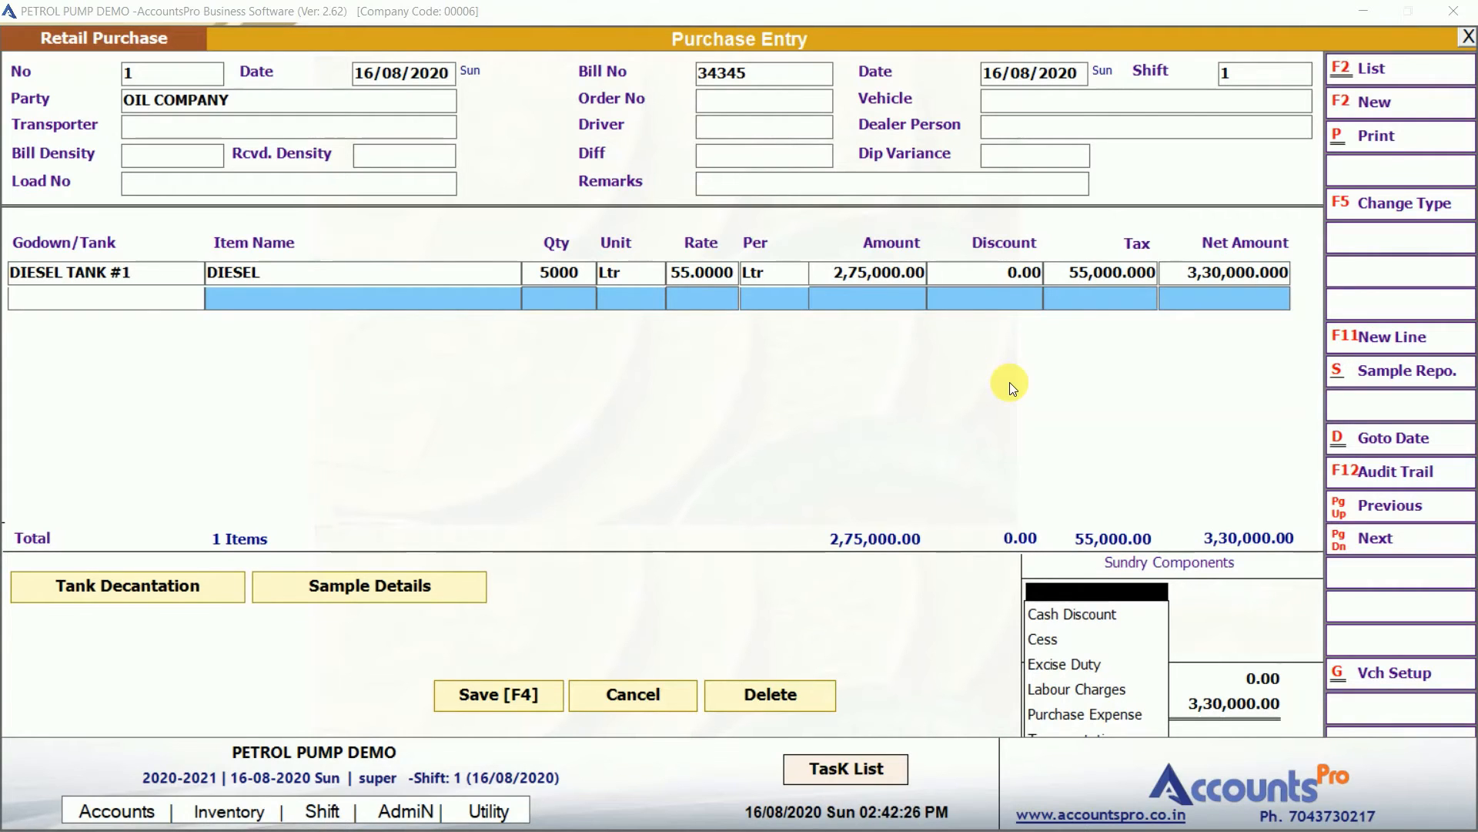
pyautogui.press('Down')
pyautogui.press('Down')
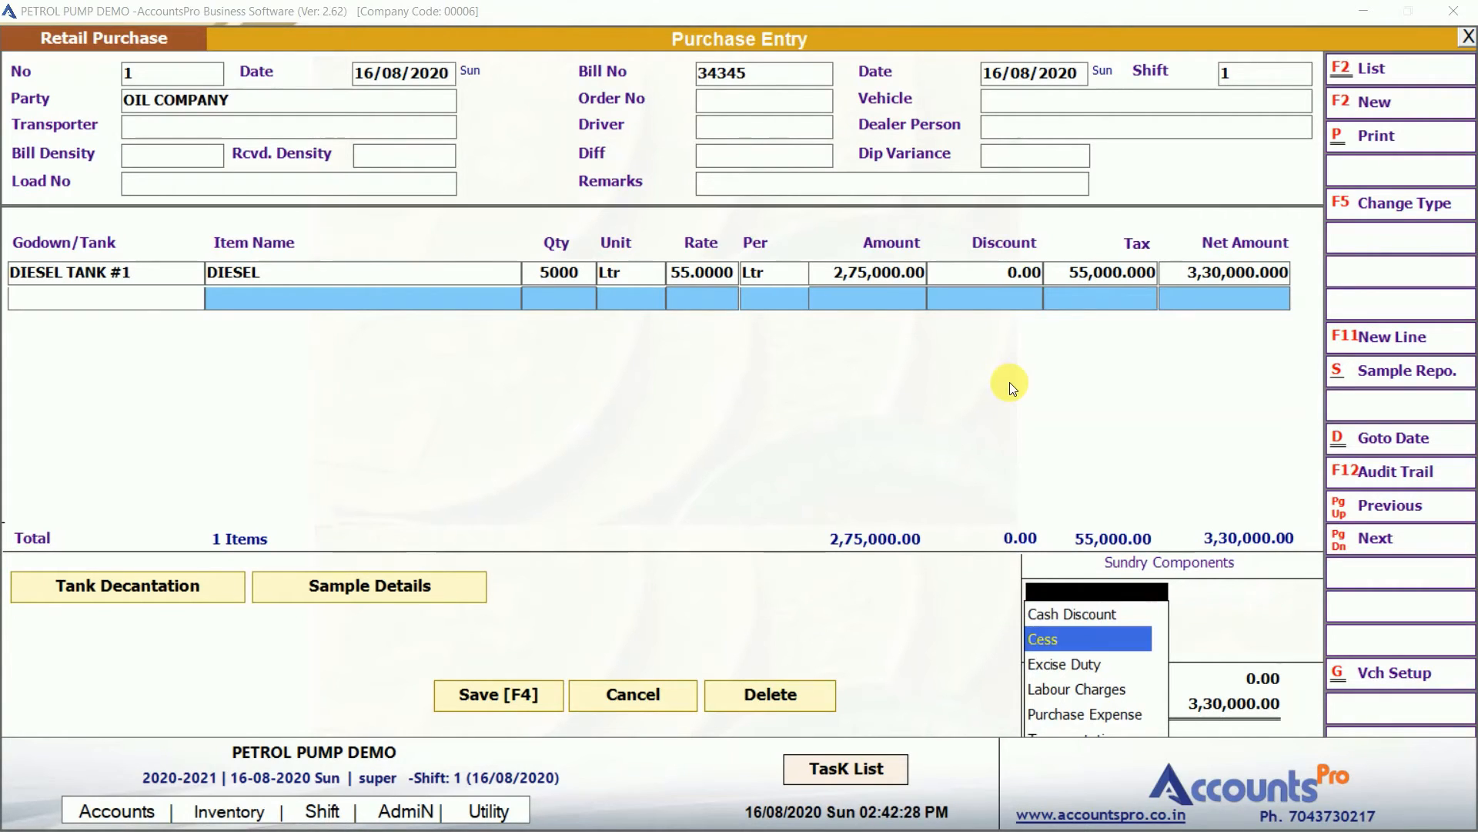
pyautogui.press('Return')
pyautogui.write('2000')
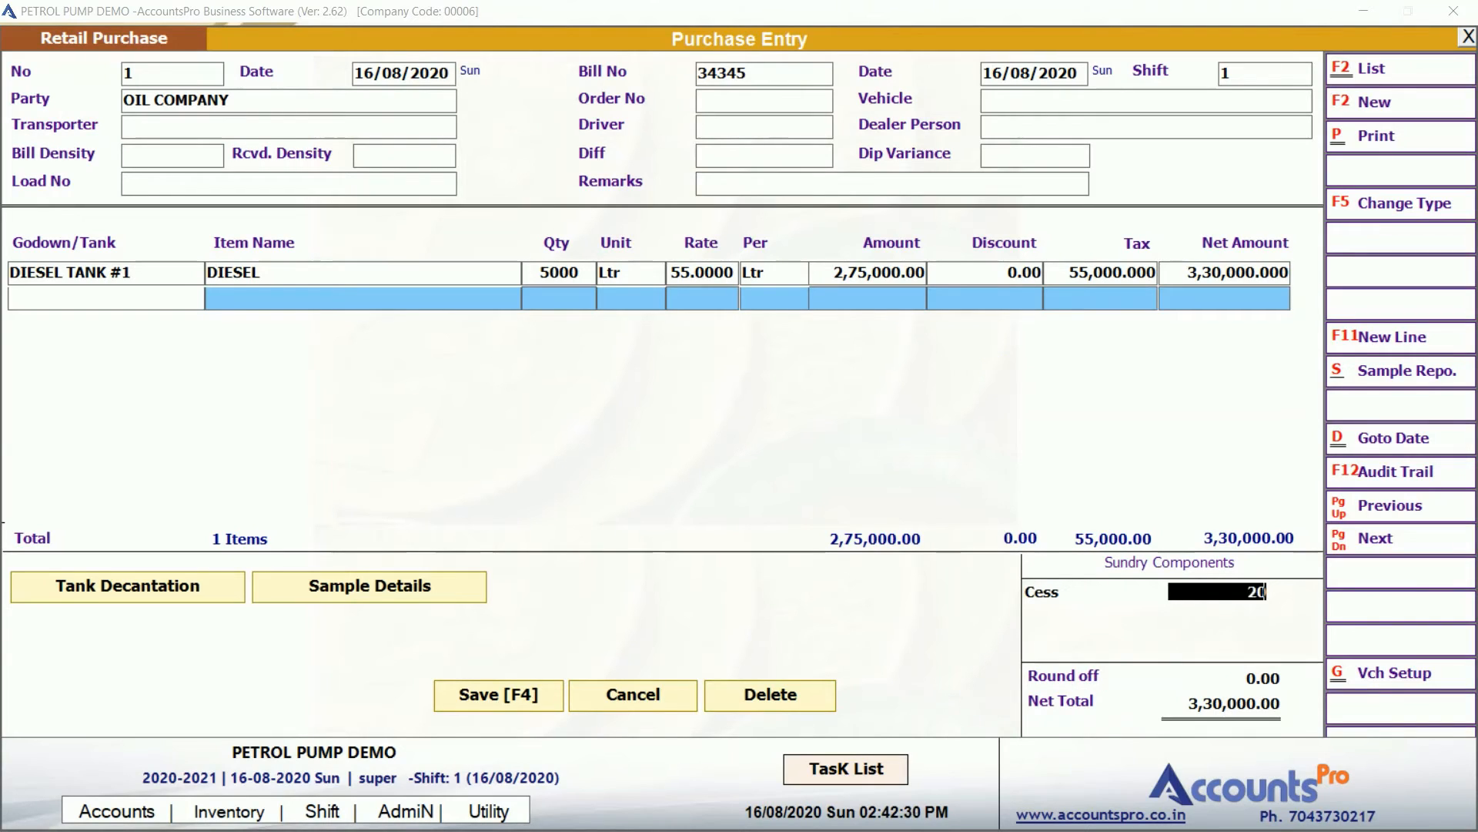
pyautogui.press('Return')
# Add an Excise Duty sundry component of 3000 to the purchase.
pyautogui.press('Down')
pyautogui.press('Down')
pyautogui.press('Down')
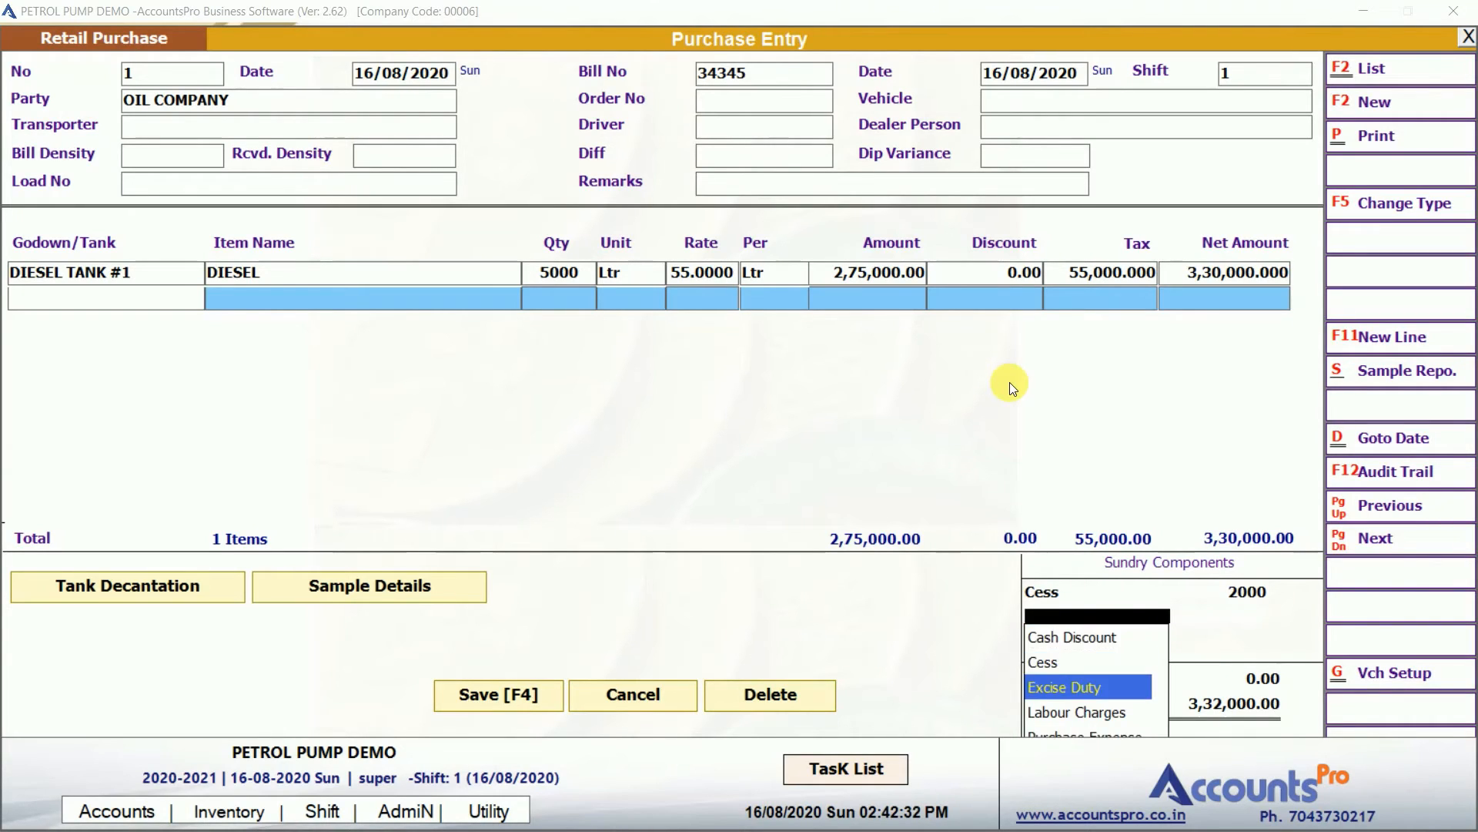
pyautogui.press('Return')
pyautogui.write('3000')
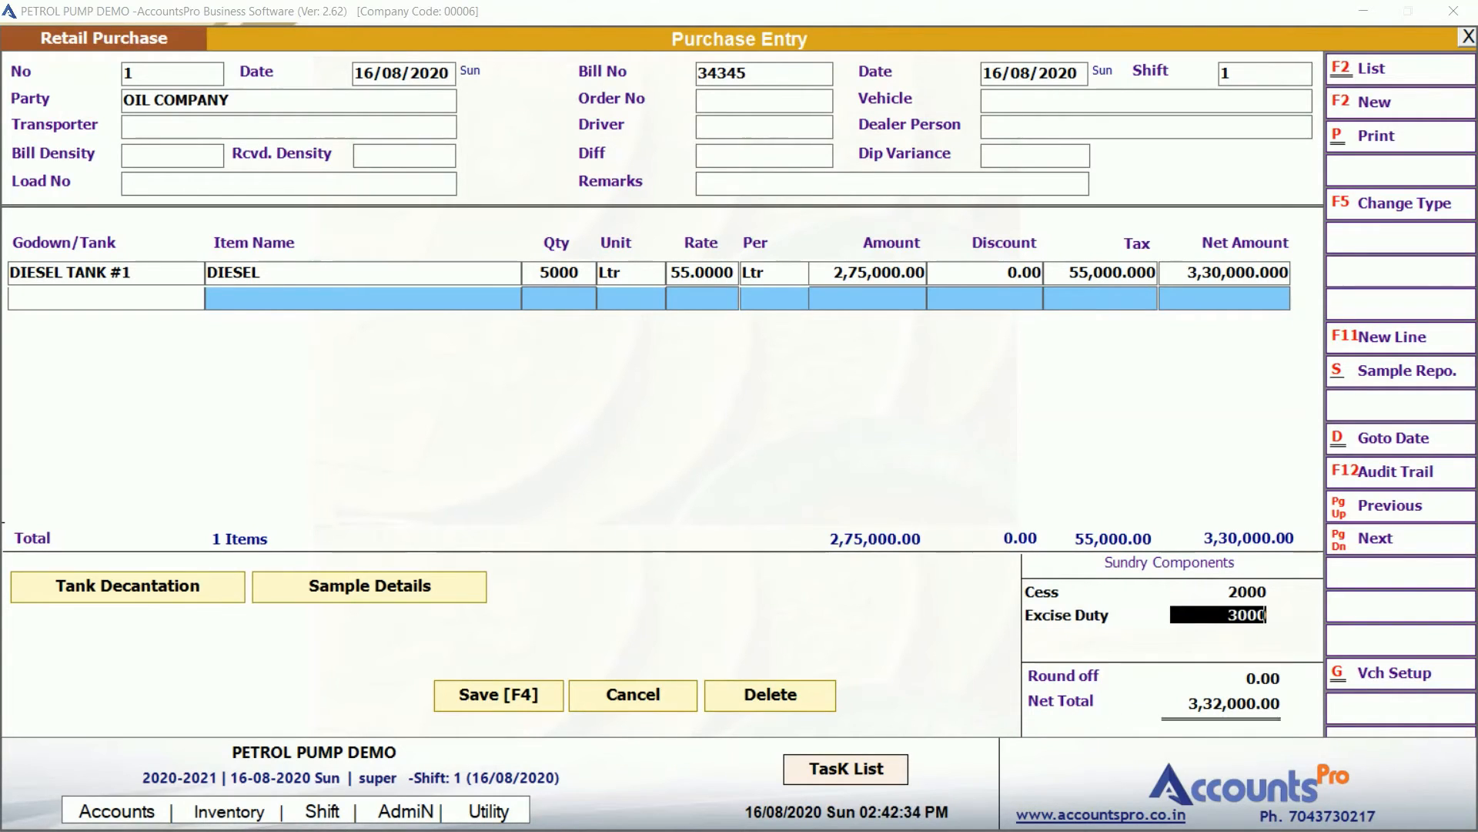
pyautogui.press('Return')
# Save the purchase entry, recall the saved record to check it, and close the purchase screen.
pyautogui.press('Escape')
pyautogui.press('F4')
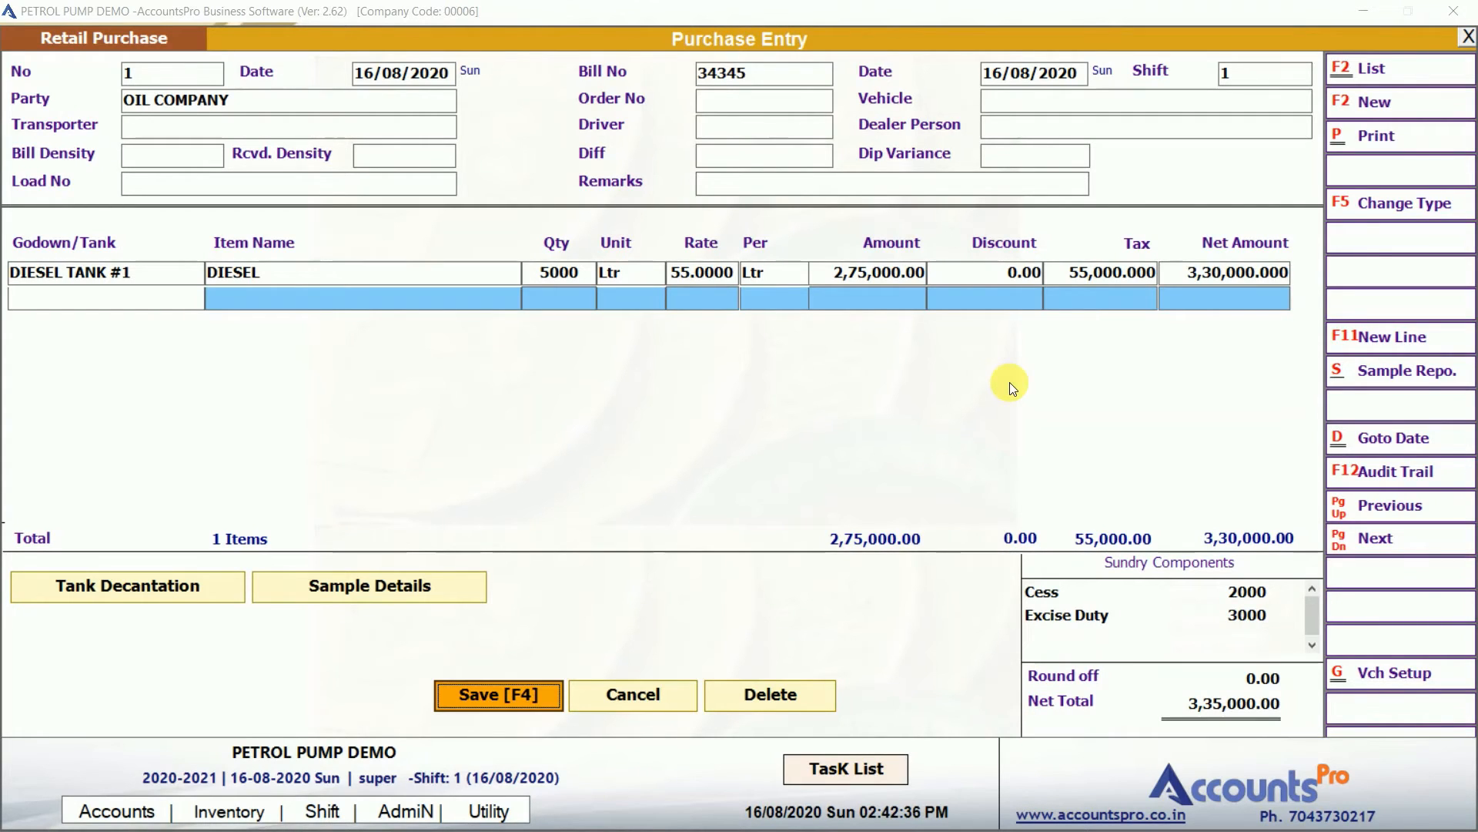
pyautogui.press('pageup')
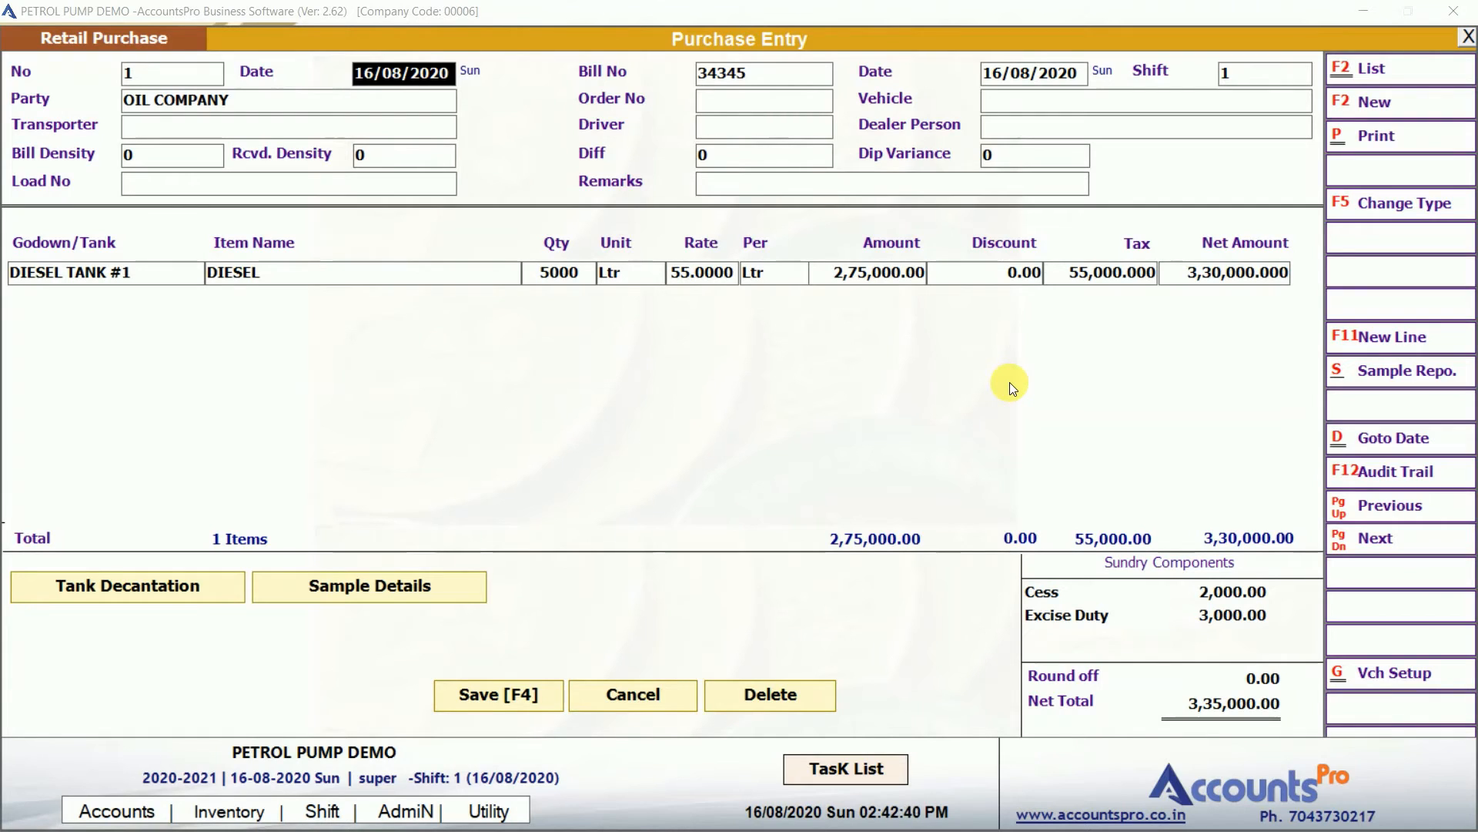
pyautogui.press('Escape')
# Start a payment voucher and debit the Office Rent ledger with 900.
pyautogui.click(393, 260)
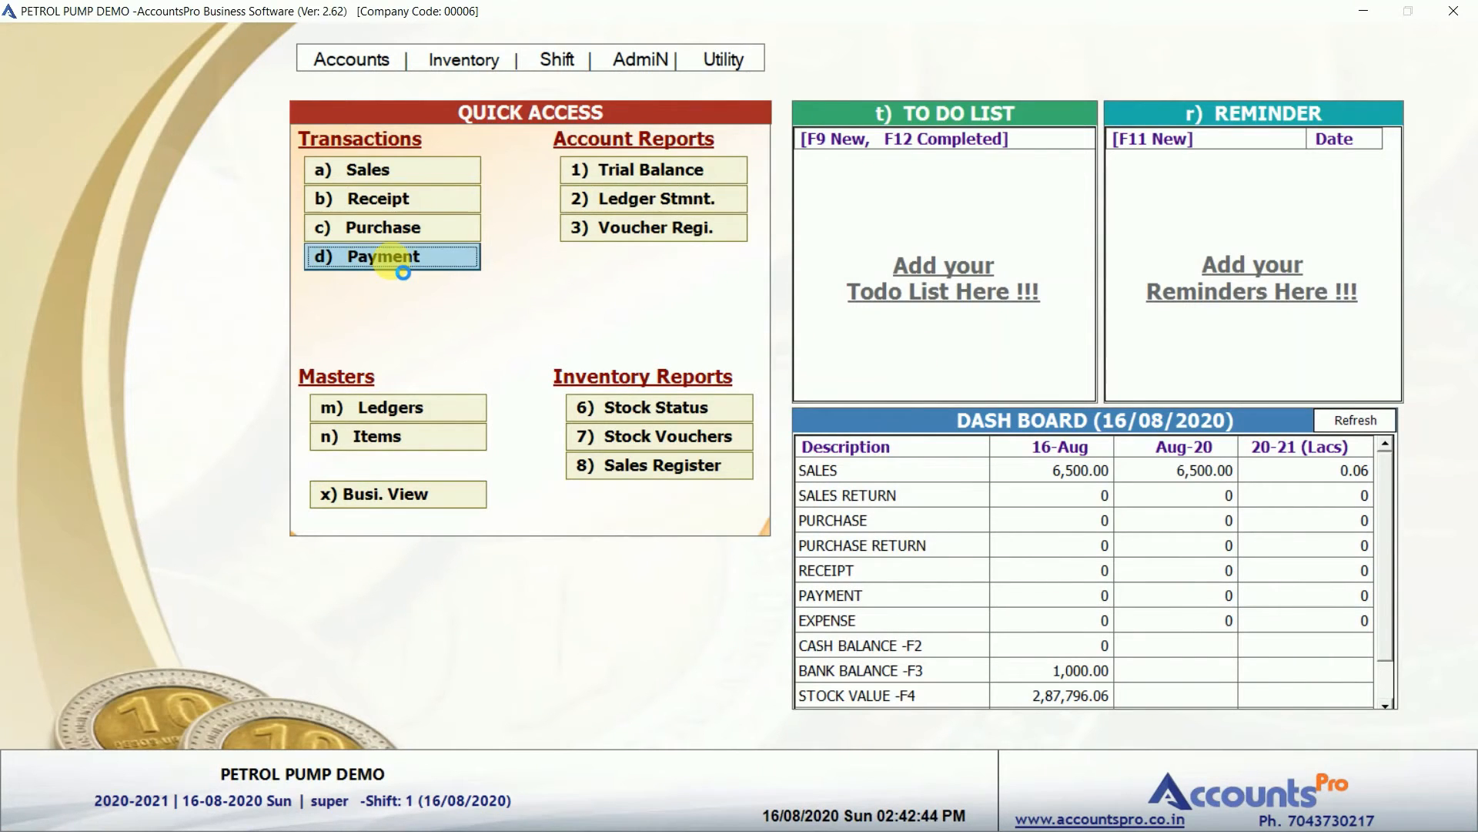
pyautogui.press('Return')
pyautogui.press('Return')
pyautogui.press('Return')
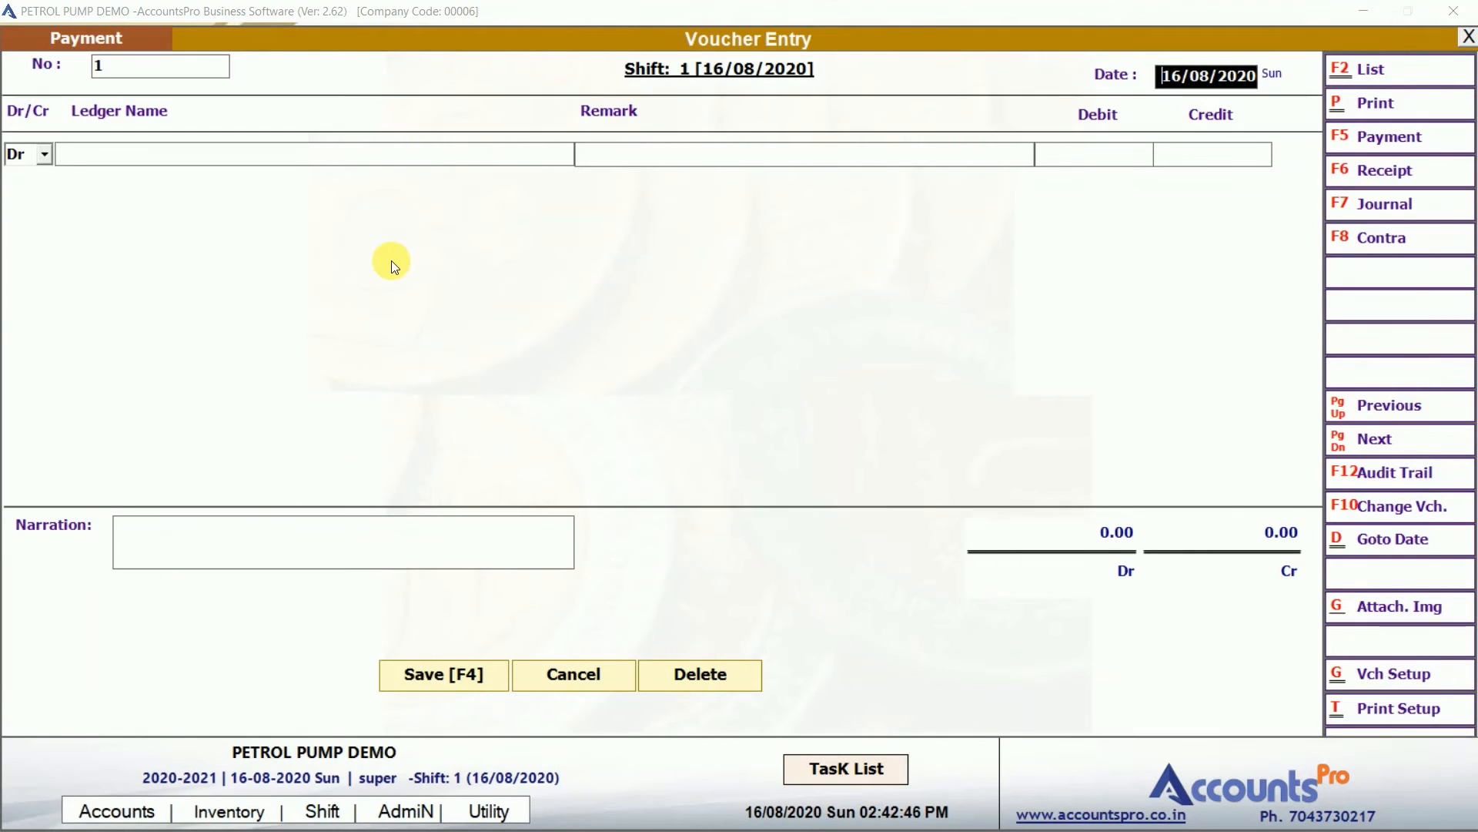
pyautogui.write('OF')
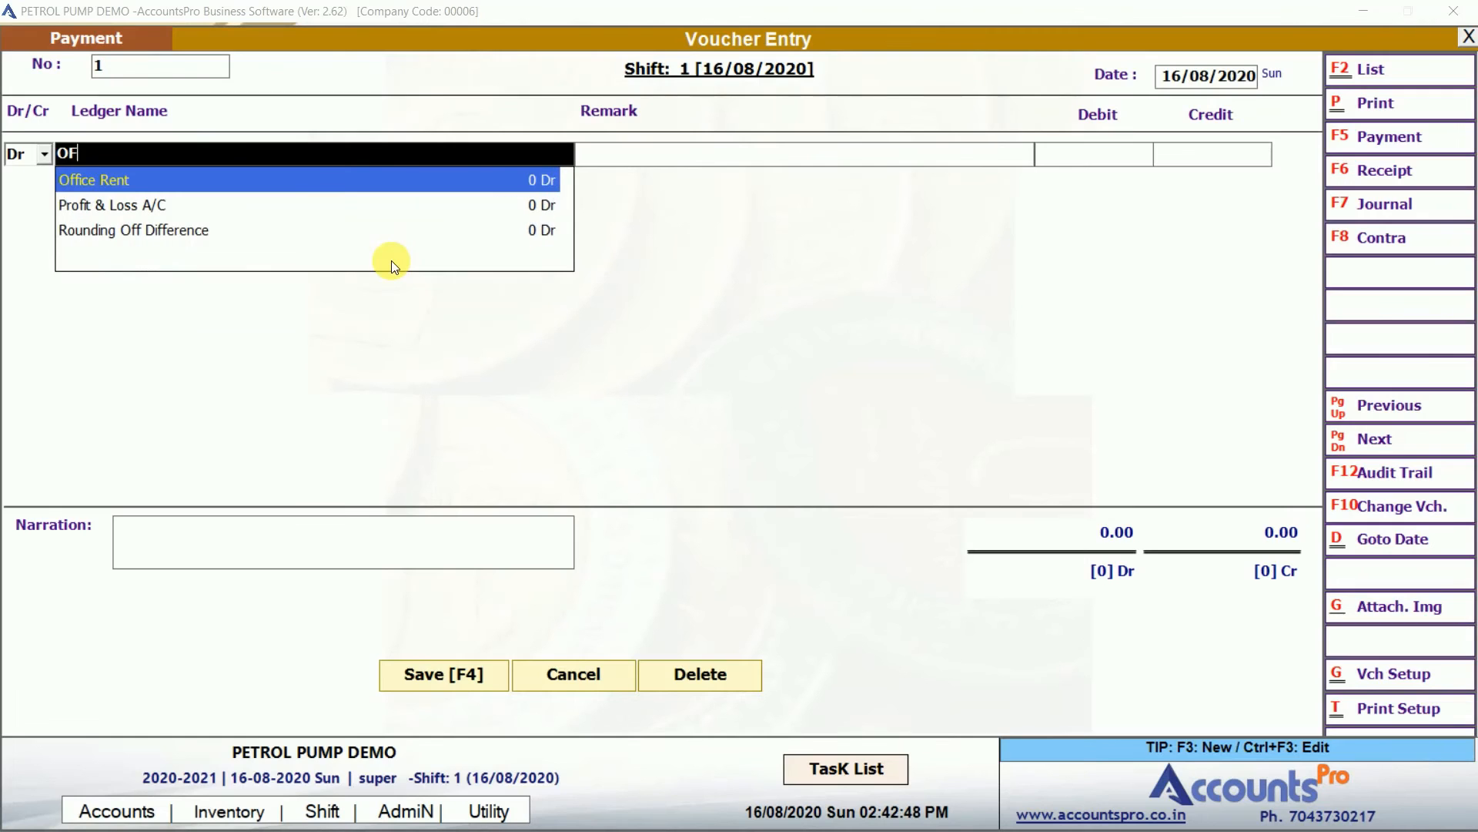
pyautogui.press('Return')
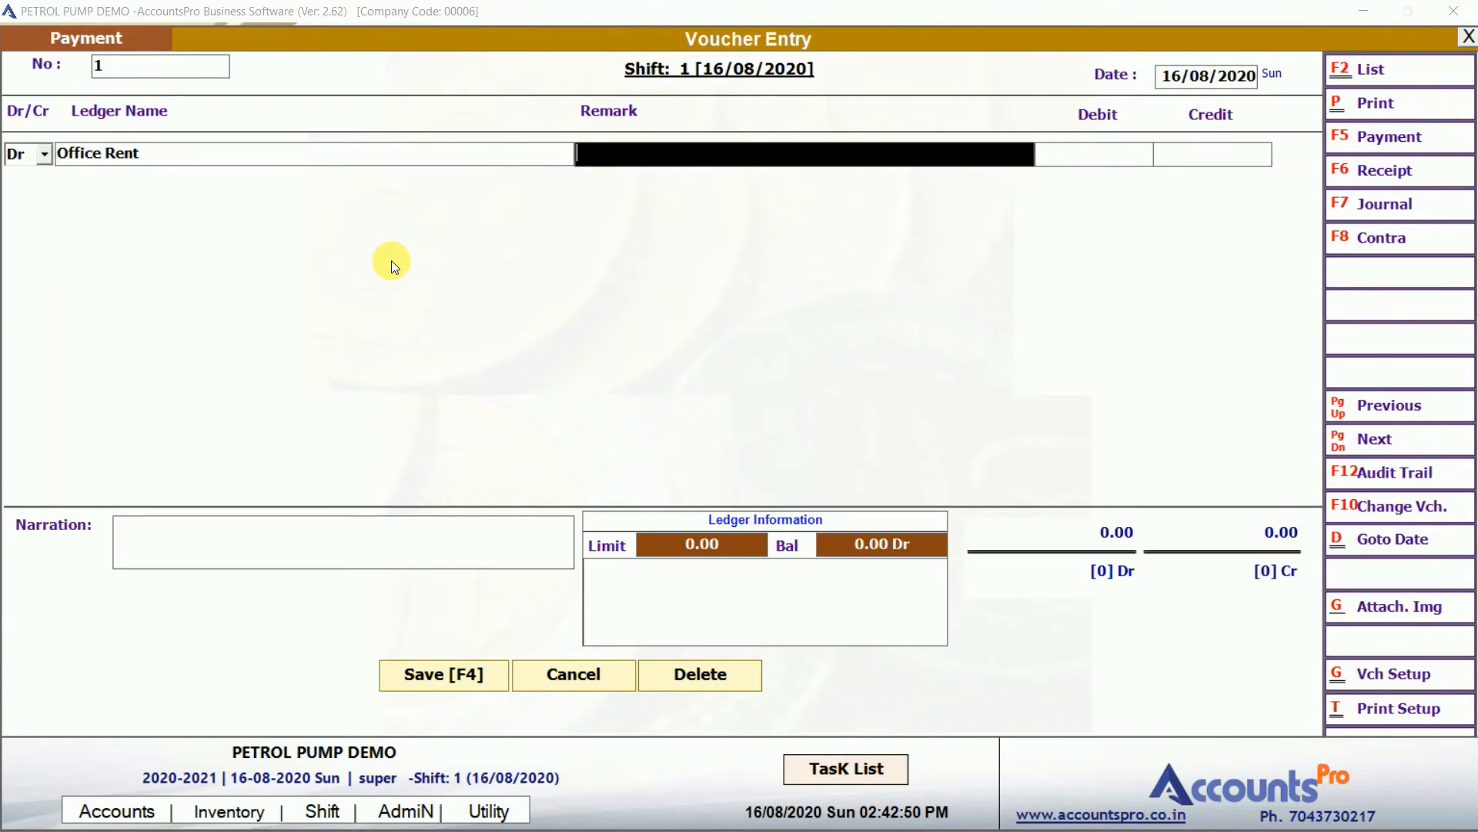
pyautogui.press('Return')
pyautogui.write('900')
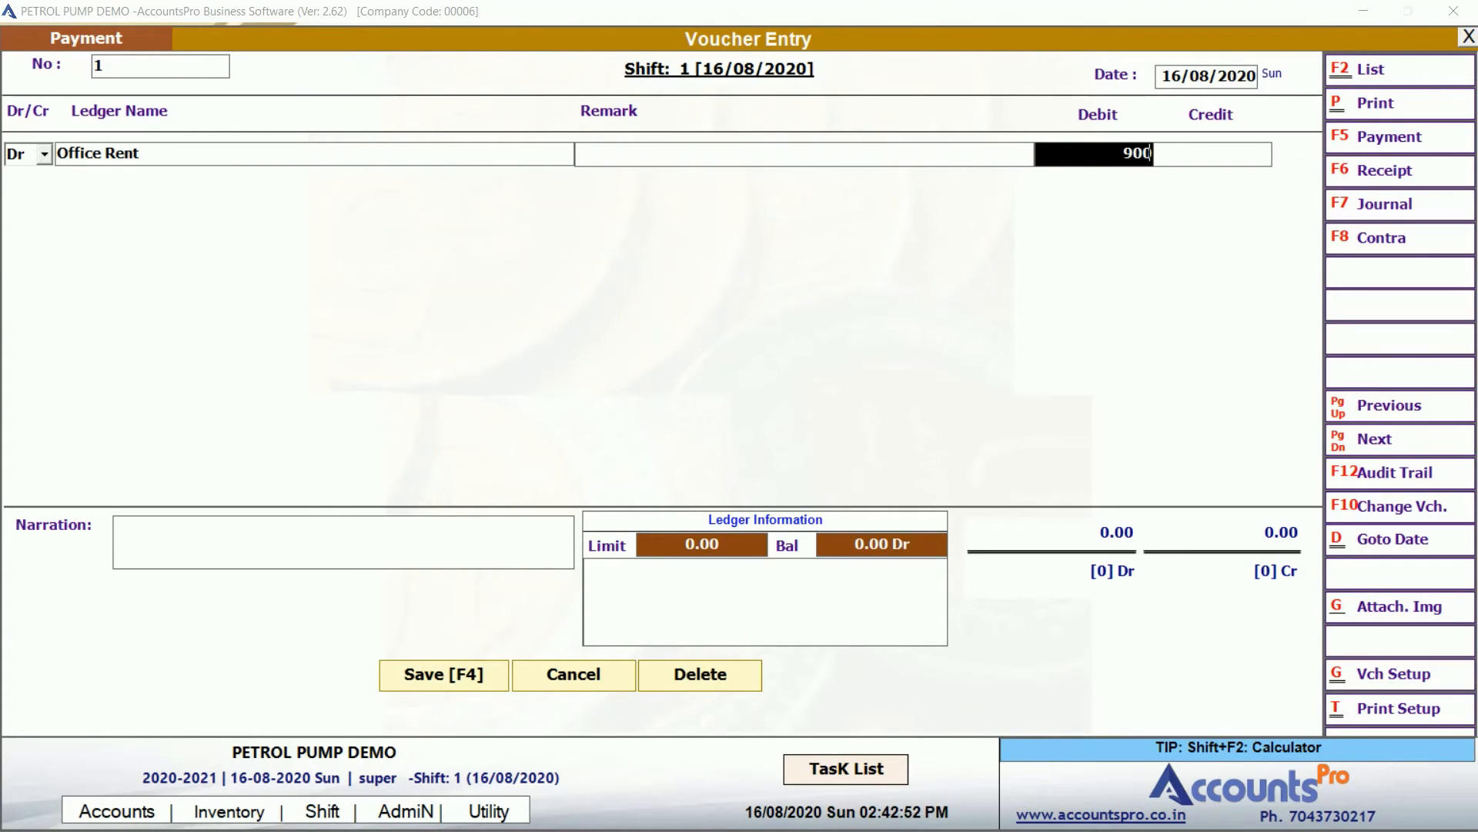
pyautogui.press('Return')
# Credit the Cash In Hand ledger with the 900 payment on the voucher's second line.
pyautogui.press('Return')
pyautogui.write('CAS')
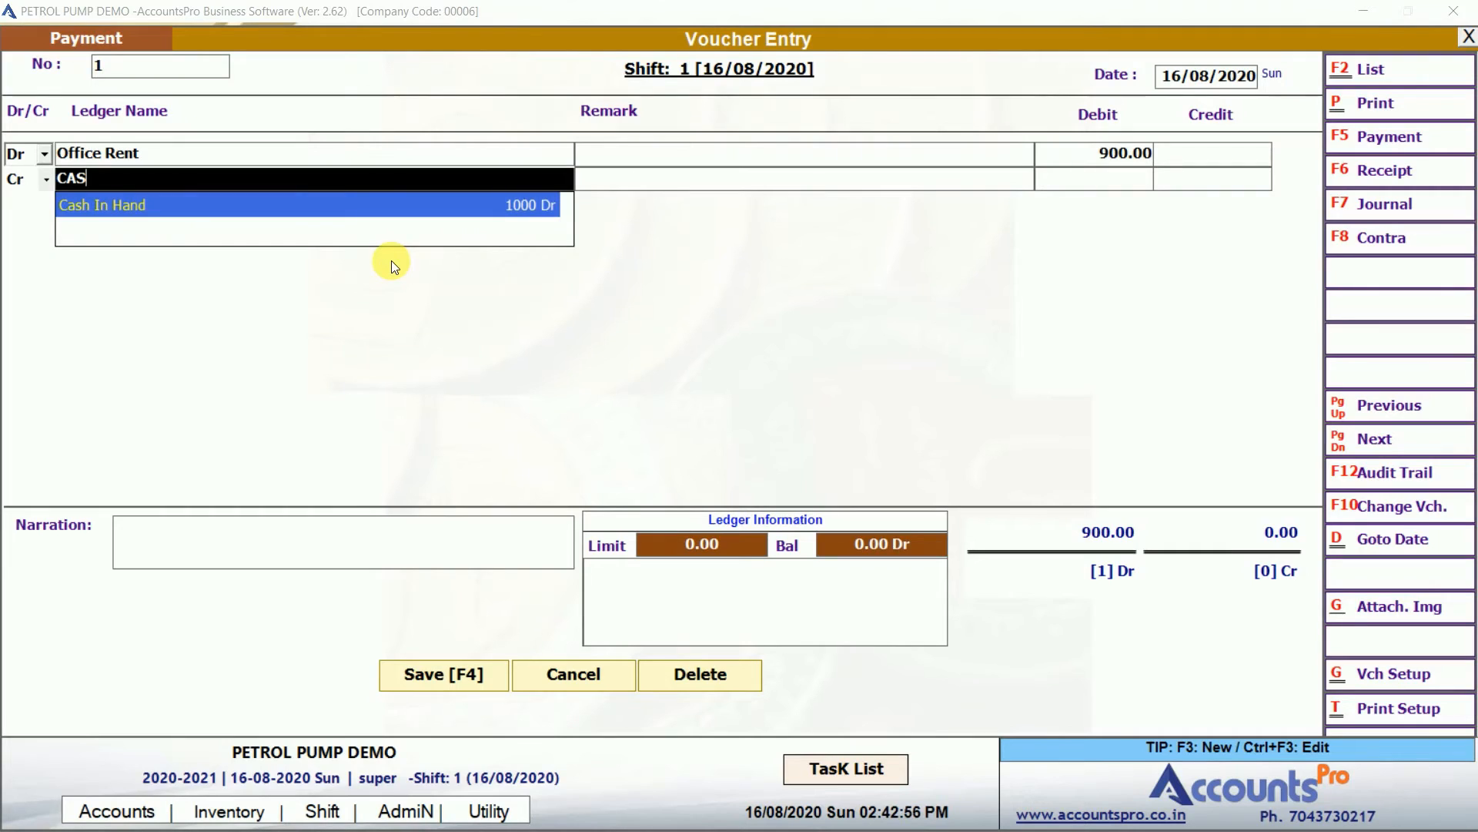
pyautogui.press('Return')
pyautogui.press('Return')
pyautogui.press('Return')
# Enter a narration naming the person paid and save the payment voucher.
pyautogui.write('ID')
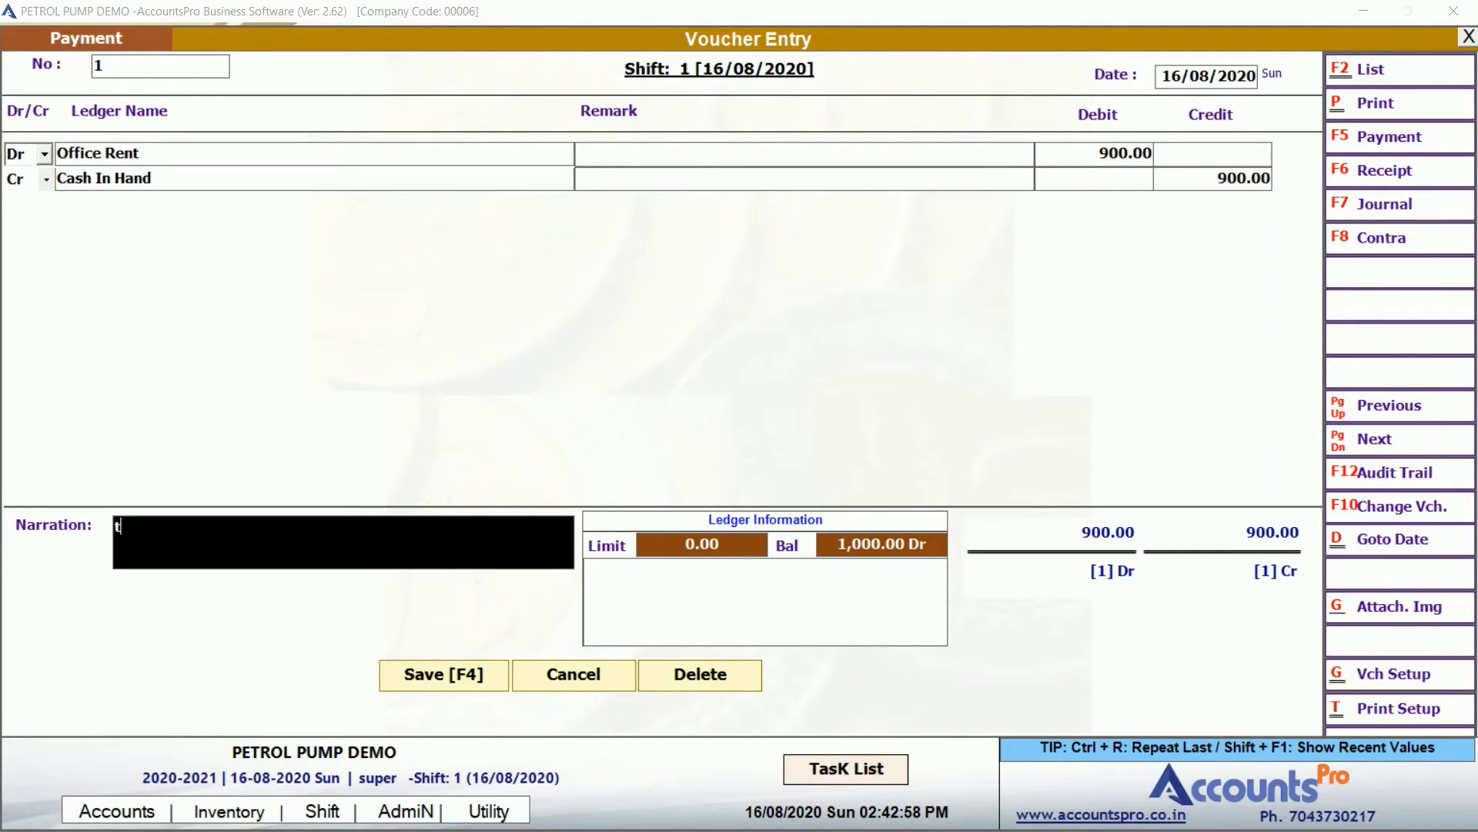
pyautogui.press('BackSpace')
pyautogui.press('BackSpace')
pyautogui.write('To Mr Aditya')
pyautogui.press('Return')
pyautogui.press('Return')
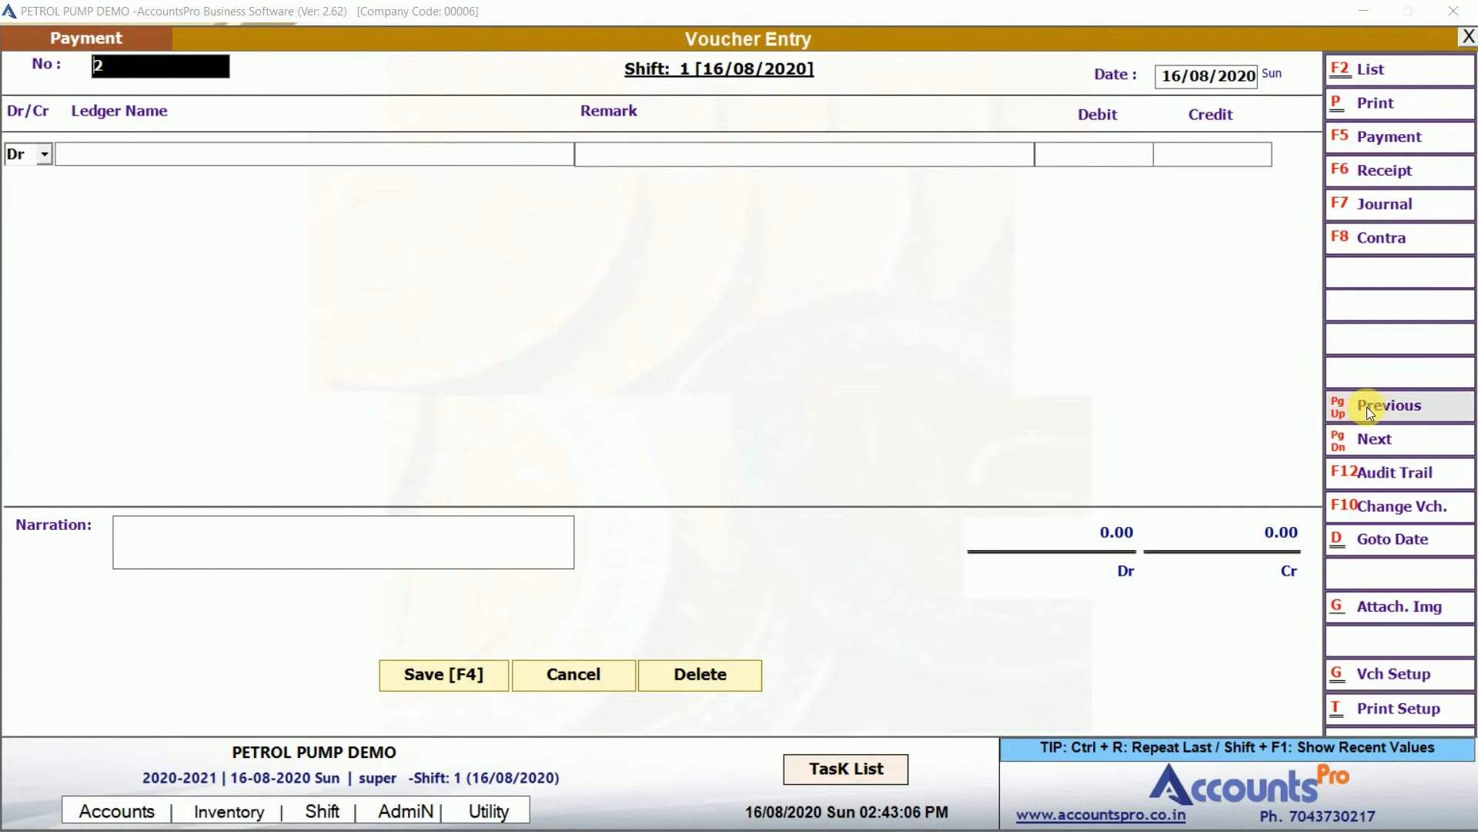
# Recall the saved office rent payment from the voucher list, inspect its audit trail, and close the log.
pyautogui.click(1386, 408)
pyautogui.click(1389, 65)
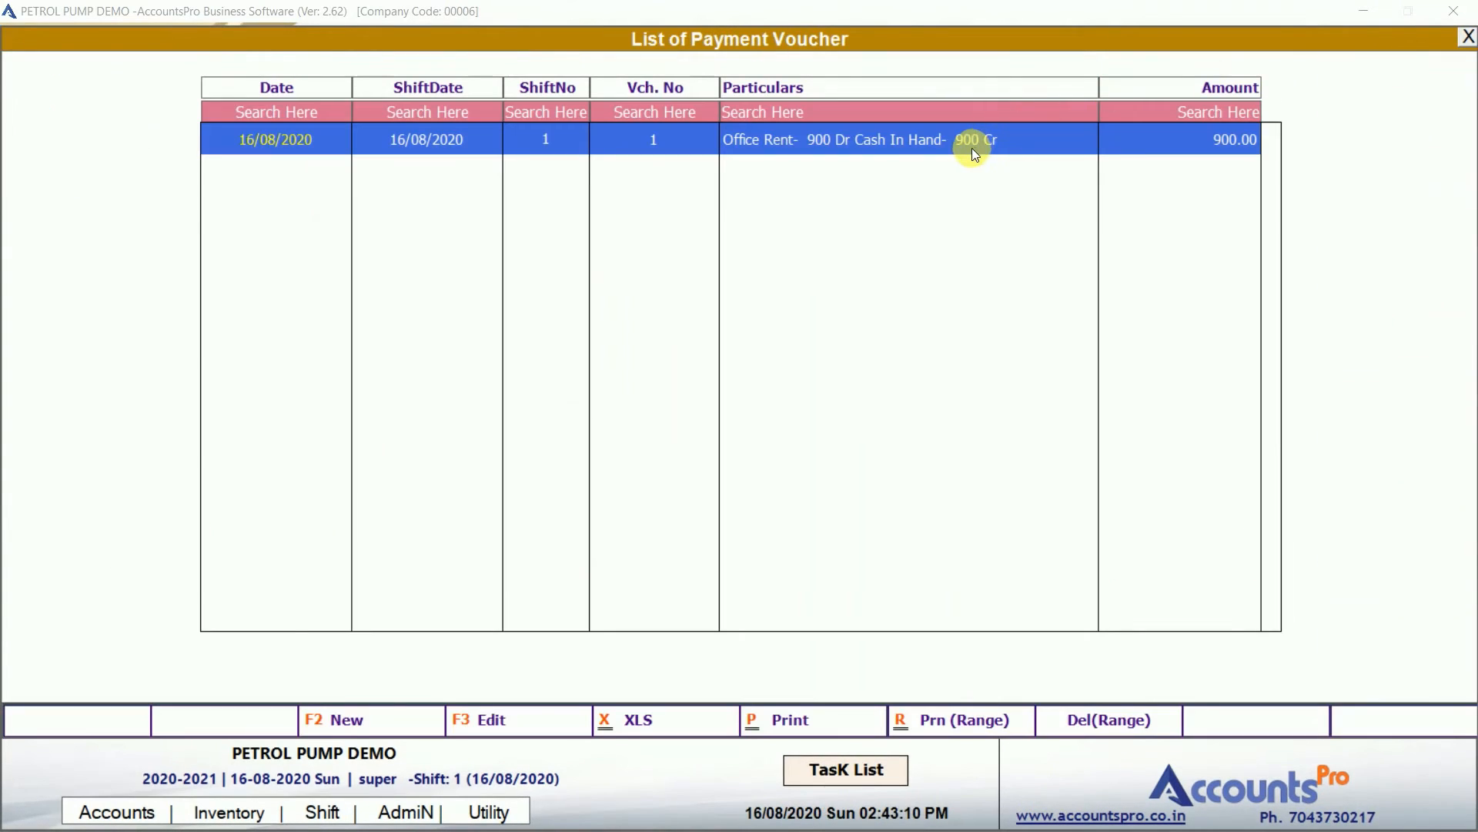
pyautogui.click(972, 149)
pyautogui.doubleClick(971, 149)
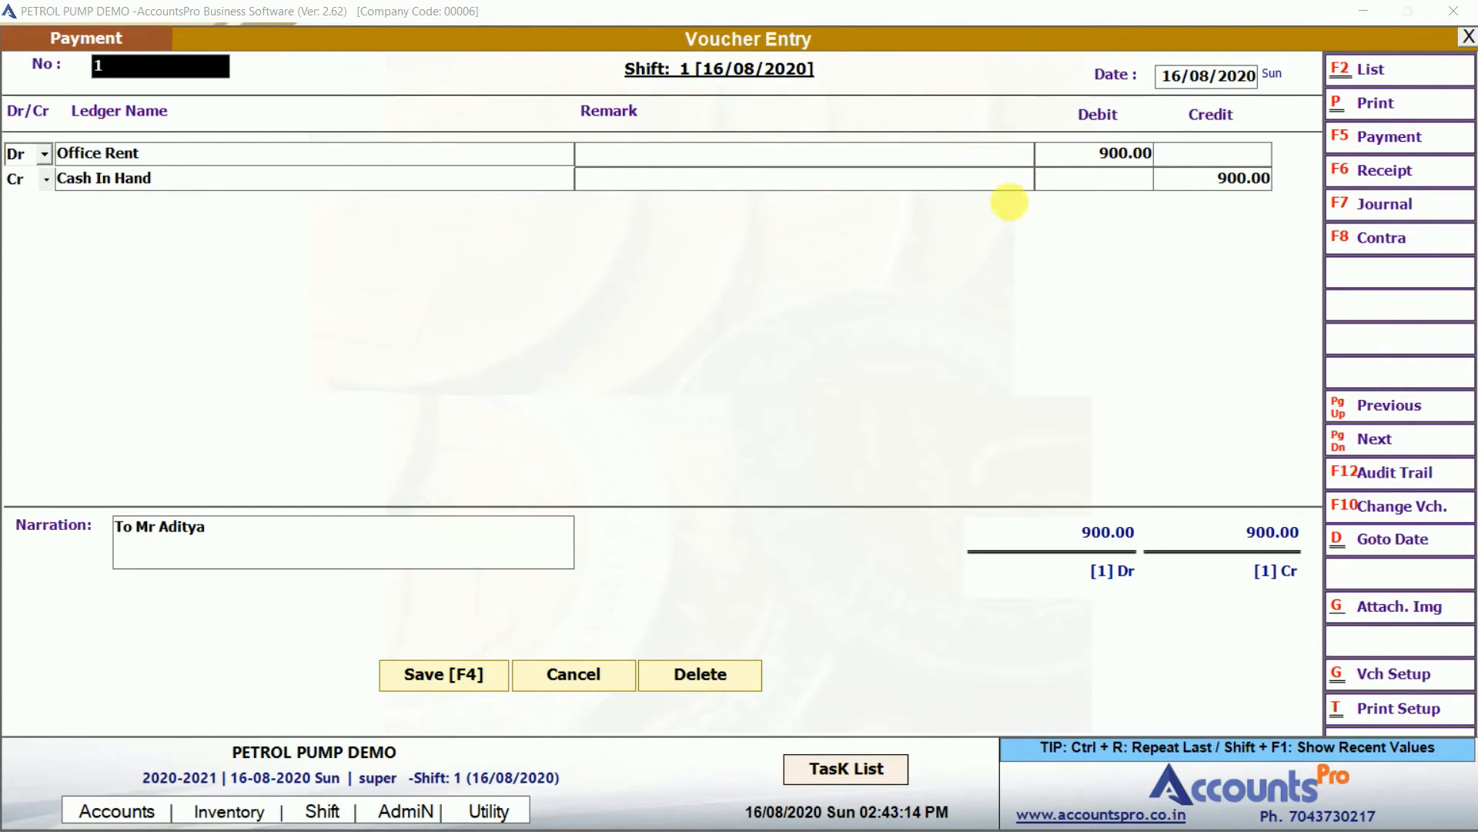
pyautogui.click(1377, 479)
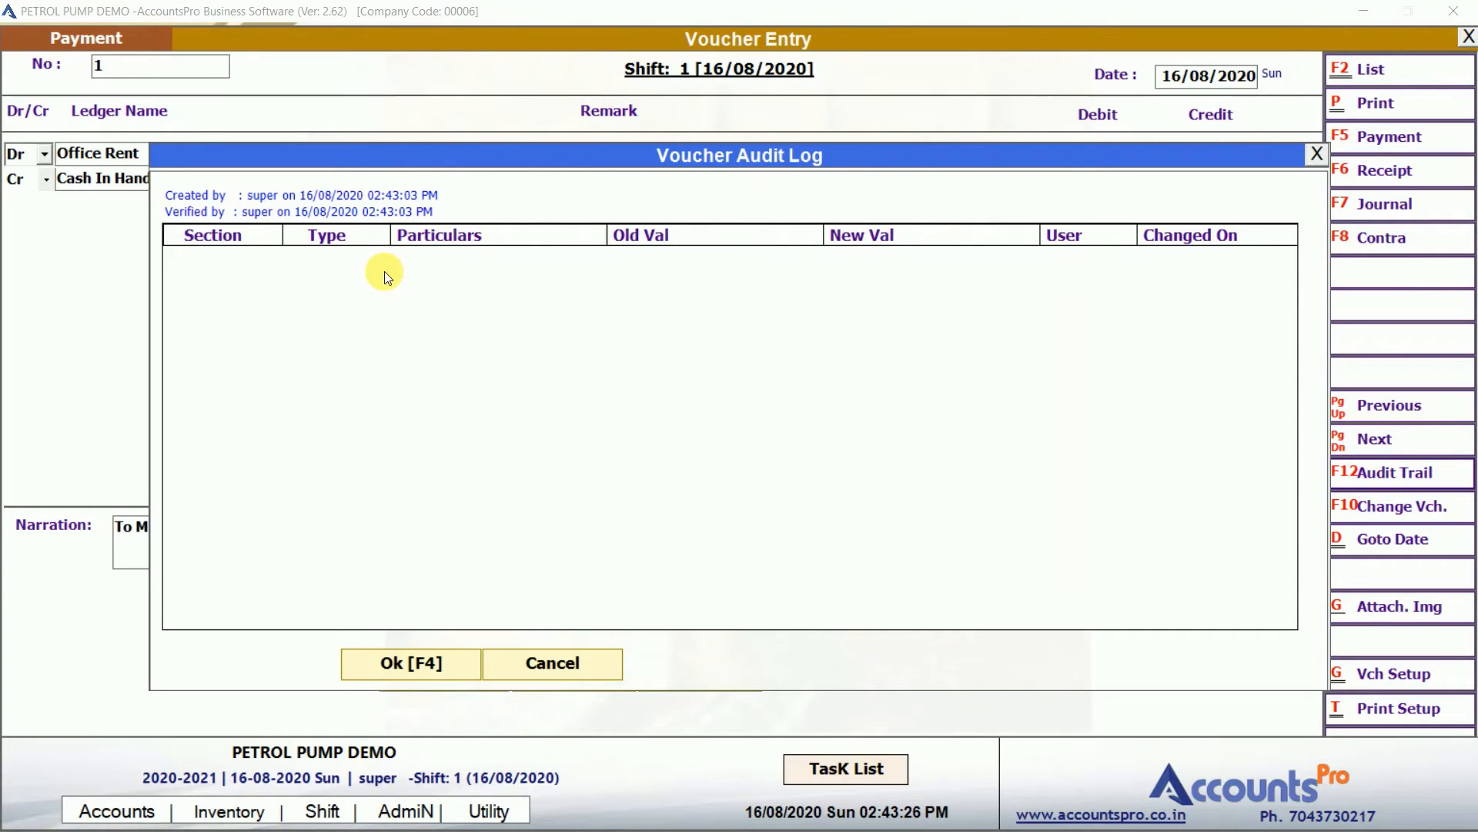
pyautogui.press('Escape')
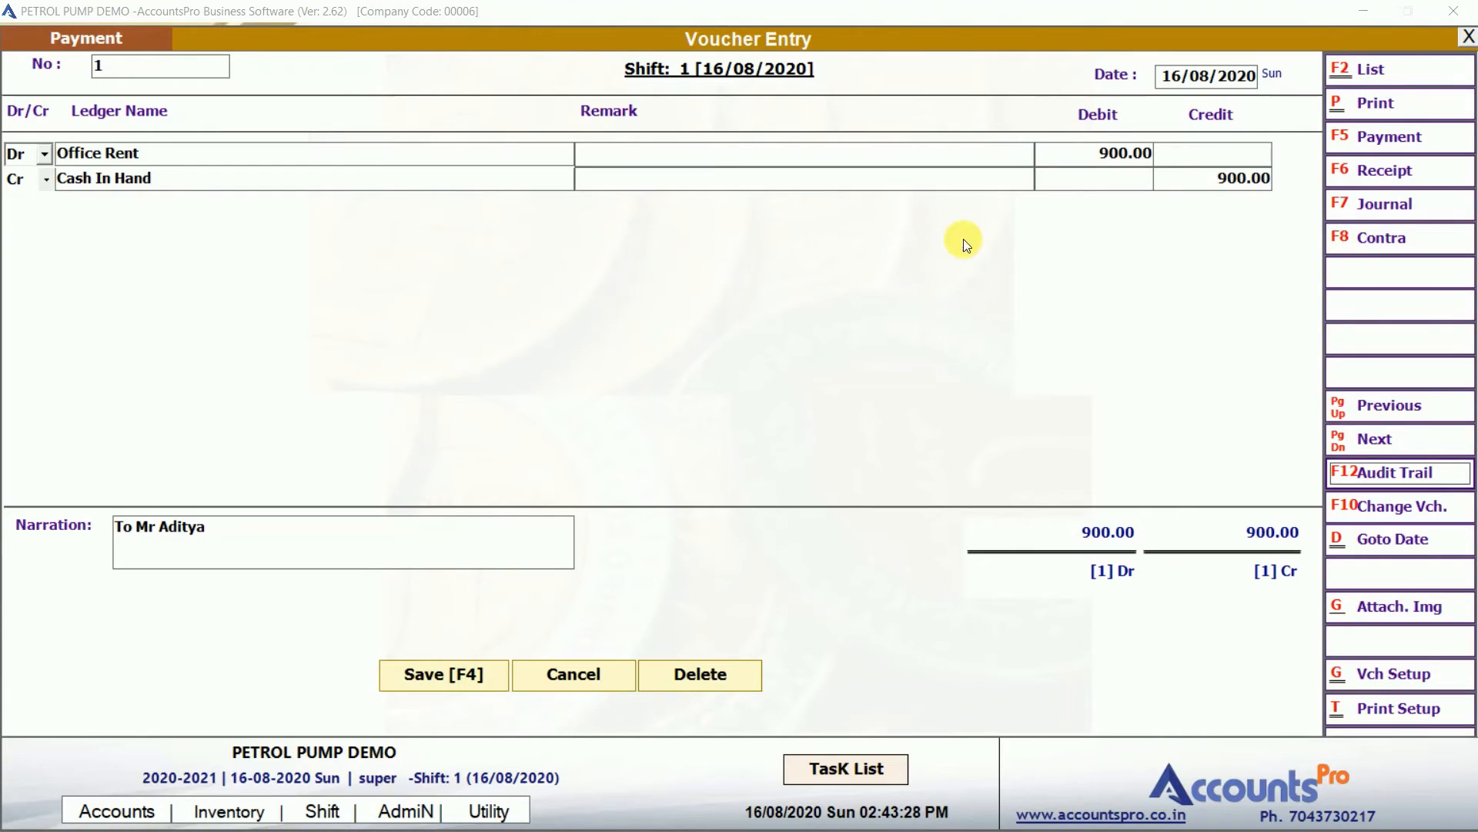
# Change the Office Rent debit to 800, carry the amount to the Cash In Hand credit, and save the voucher.
pyautogui.click(1077, 163)
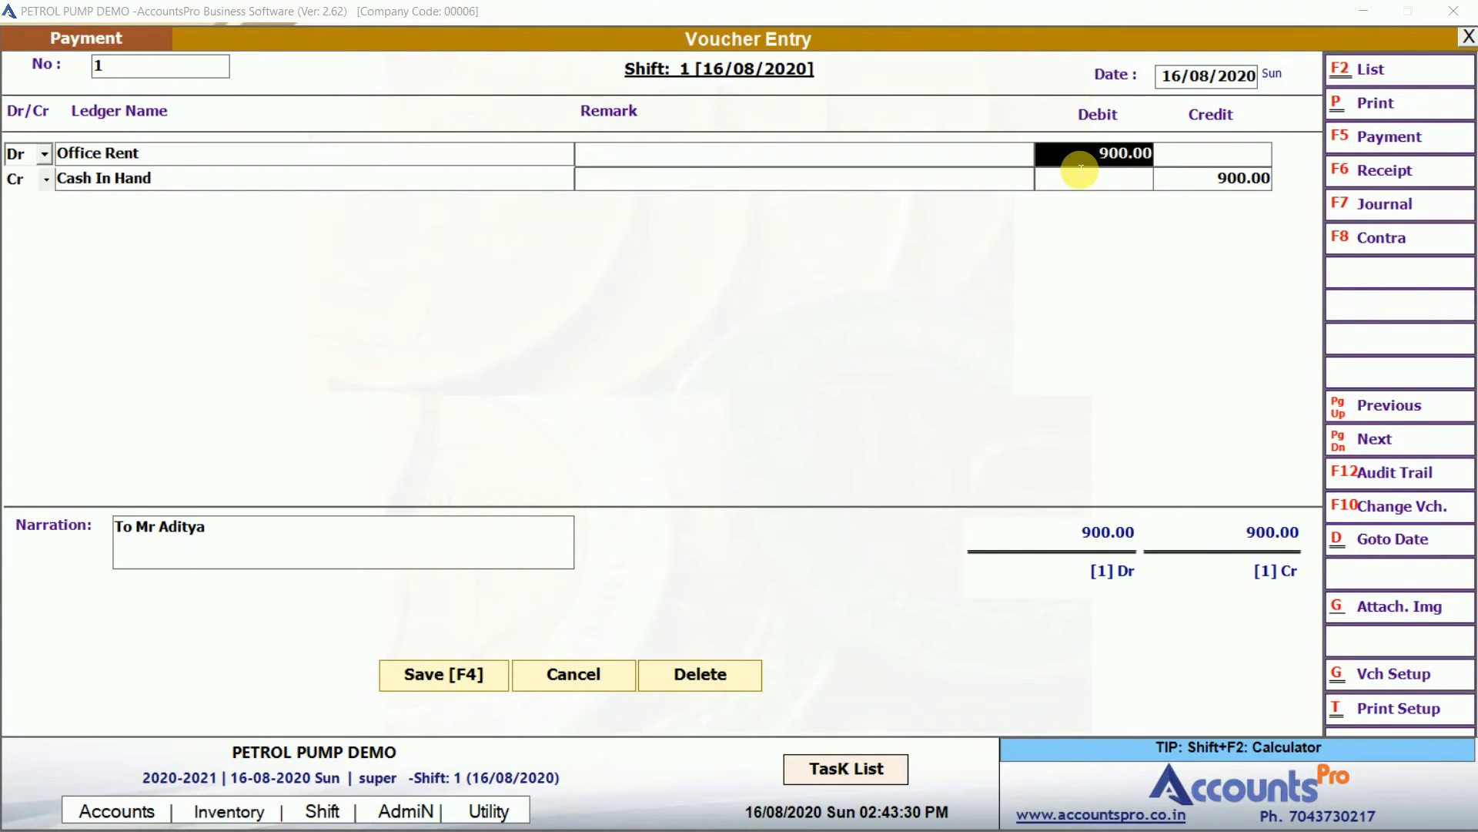
pyautogui.write('800')
pyautogui.press('Return')
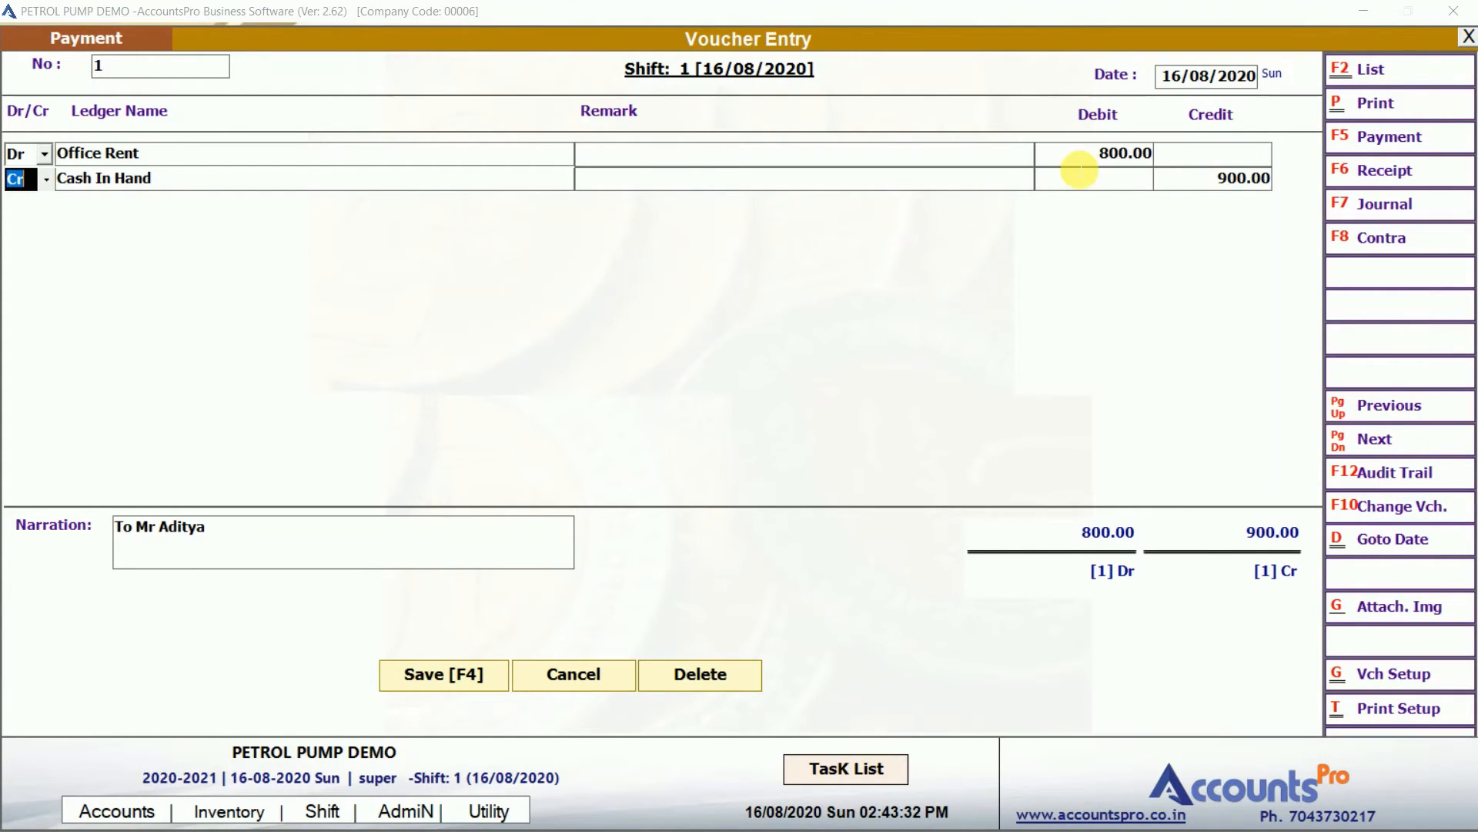
pyautogui.press('Return')
pyautogui.press('Return')
pyautogui.press('Return')
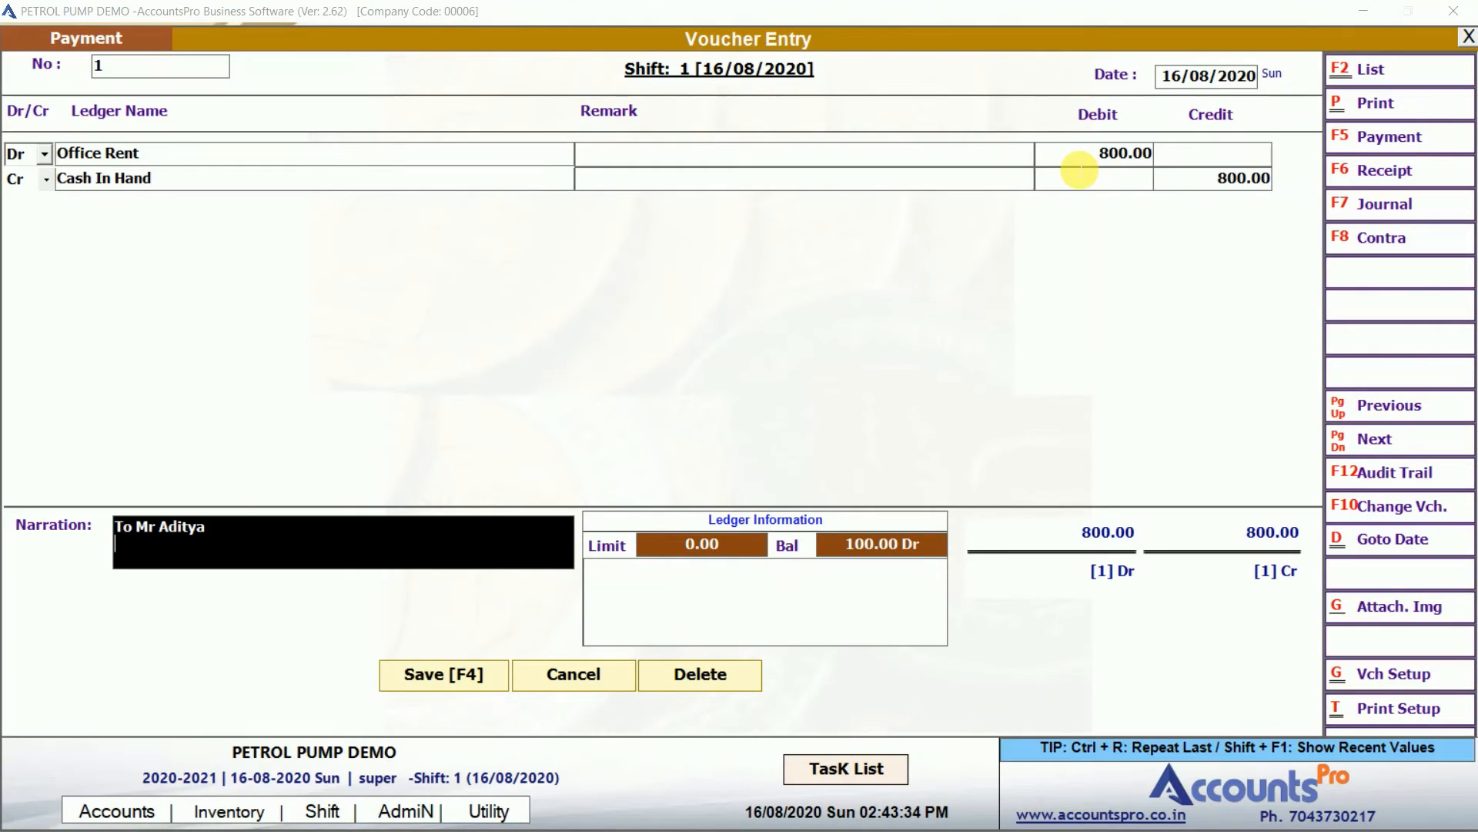
pyautogui.press('Return')
pyautogui.press('Return')
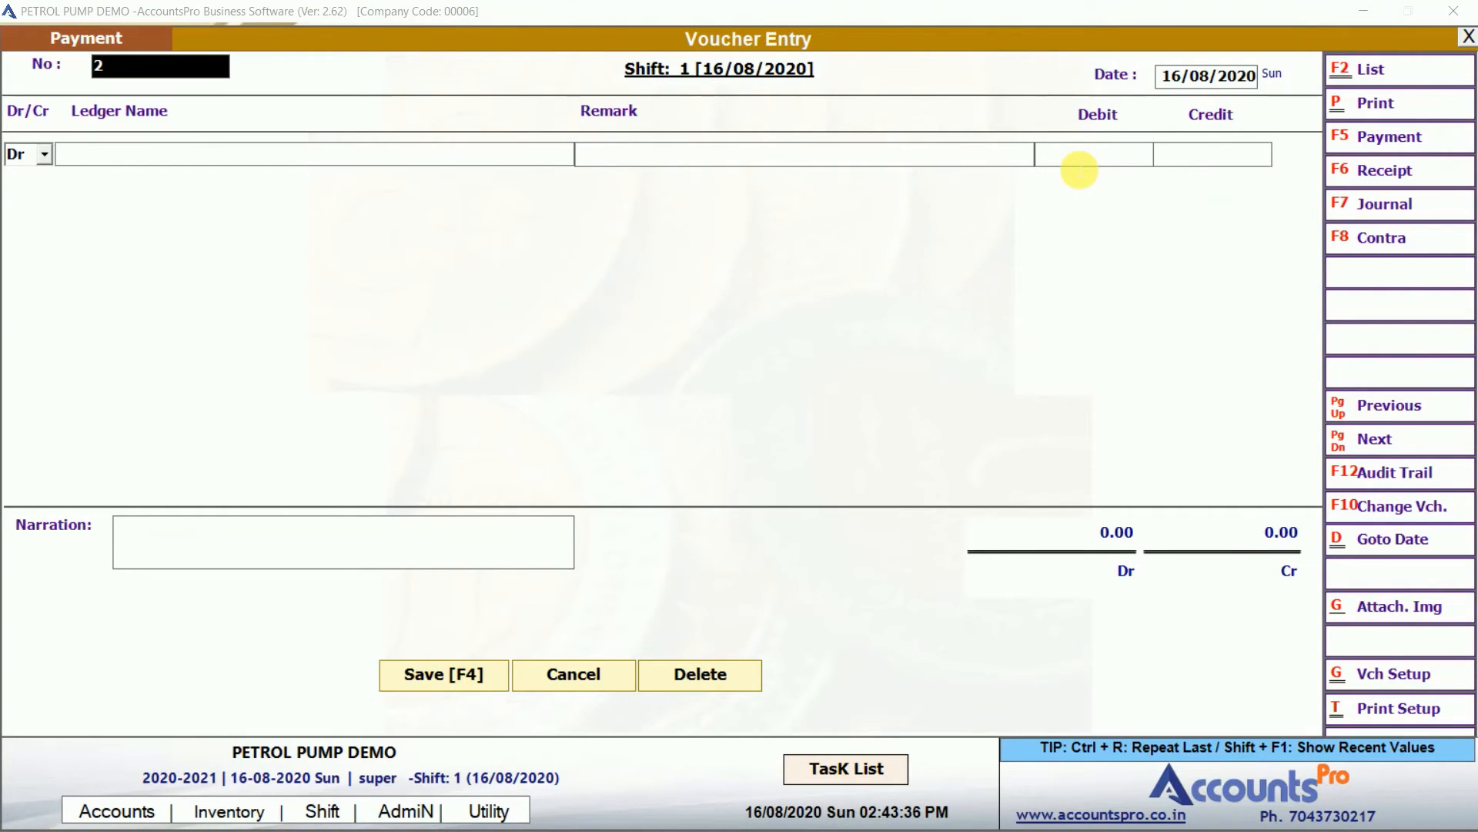
# Reopen the edited office rent payment, examine the old and new values in its audit trail, and close the voucher screen.
pyautogui.click(1384, 72)
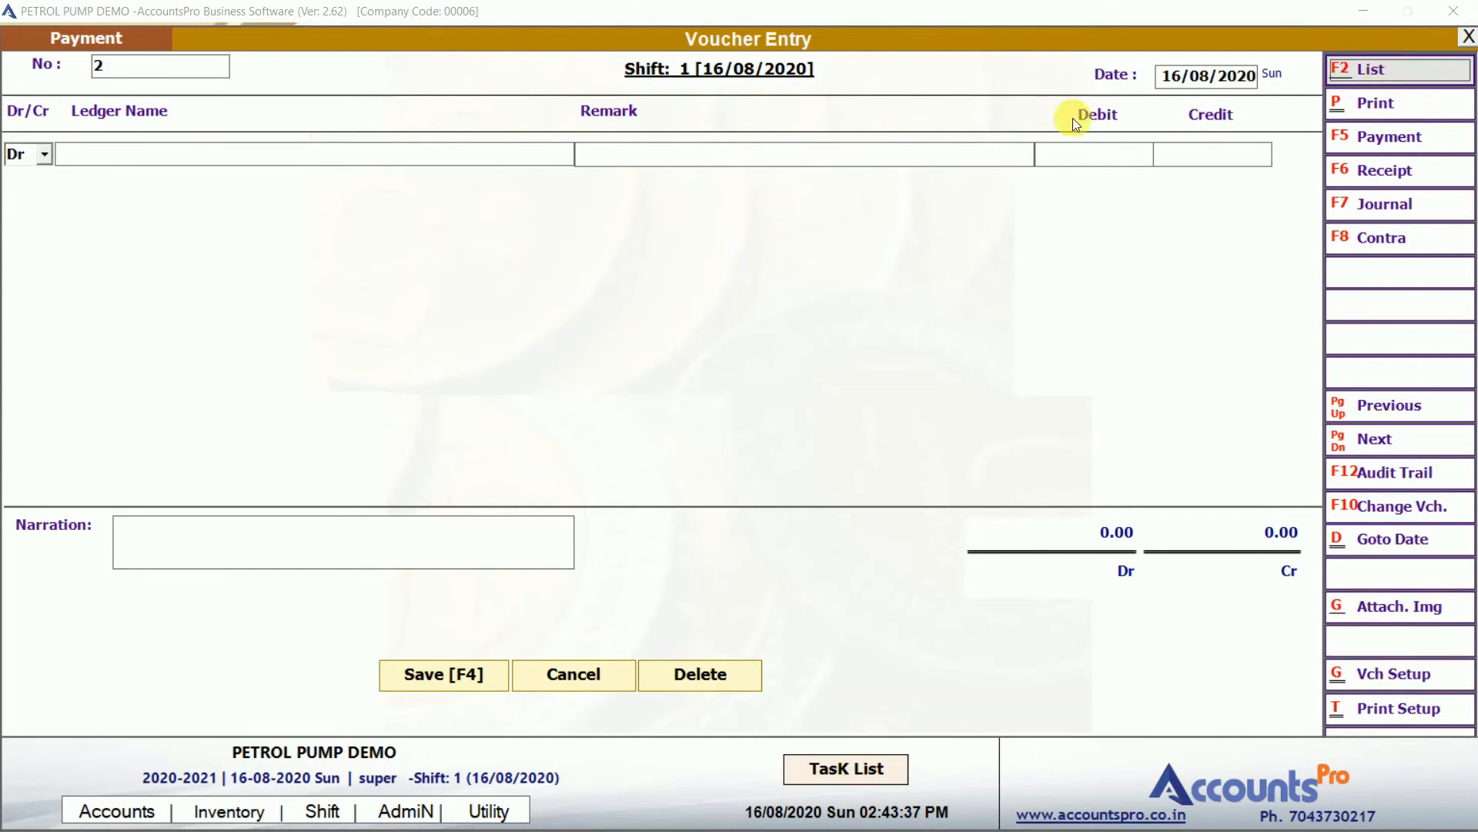
pyautogui.doubleClick(881, 138)
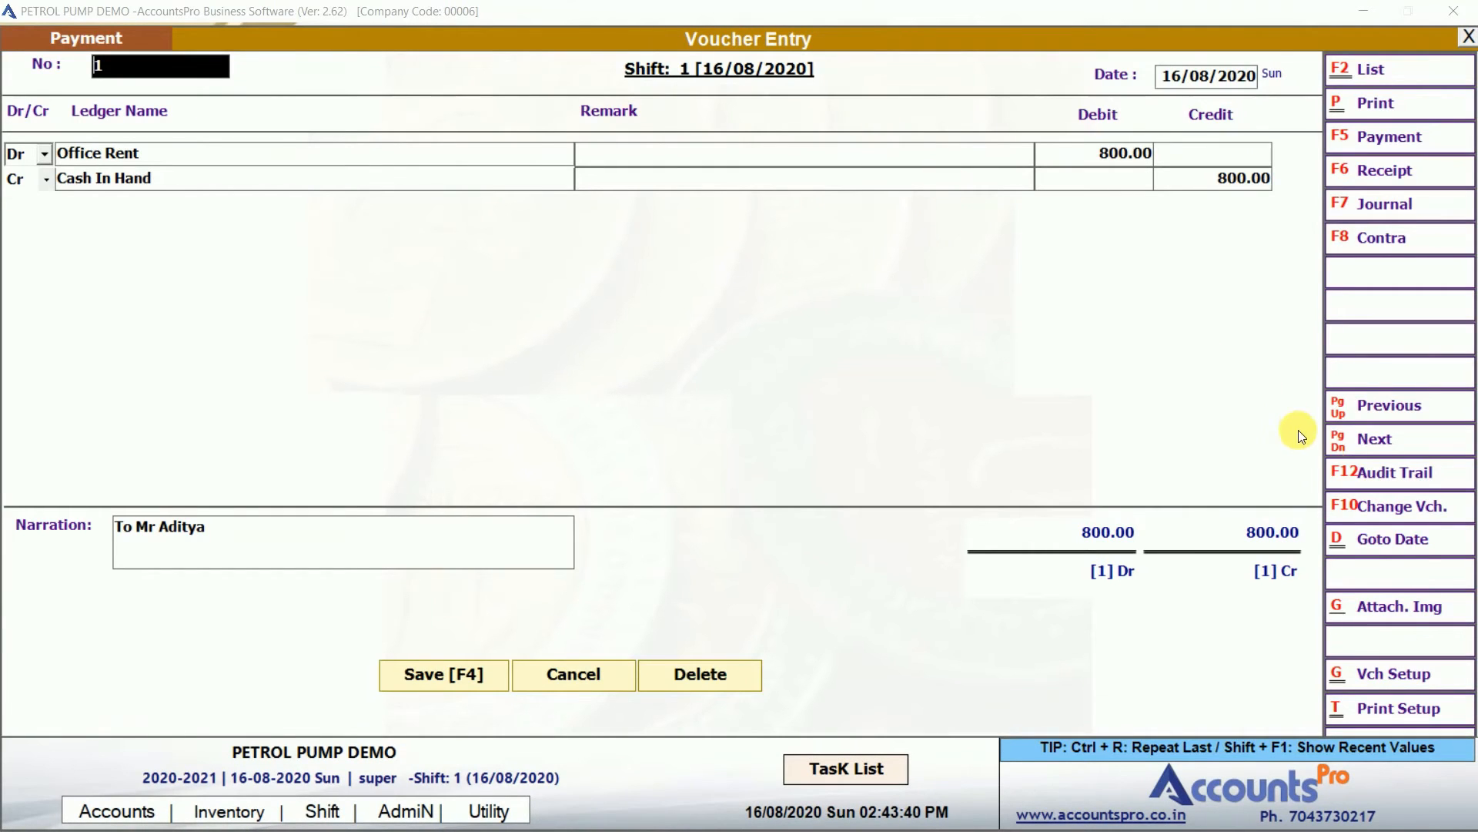
pyautogui.click(1376, 474)
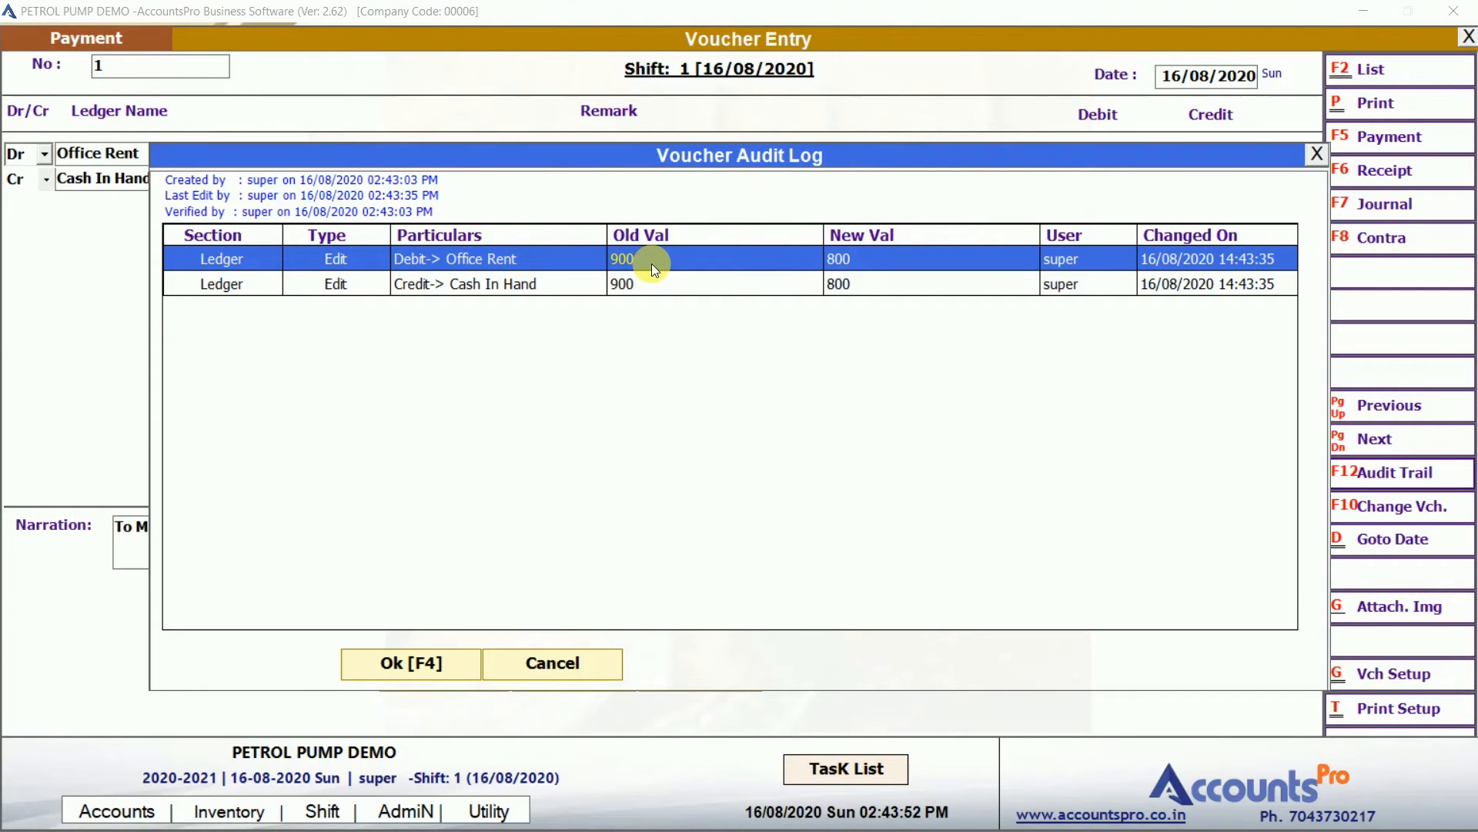
pyautogui.press('Right')
pyautogui.press('Right')
pyautogui.press('Right')
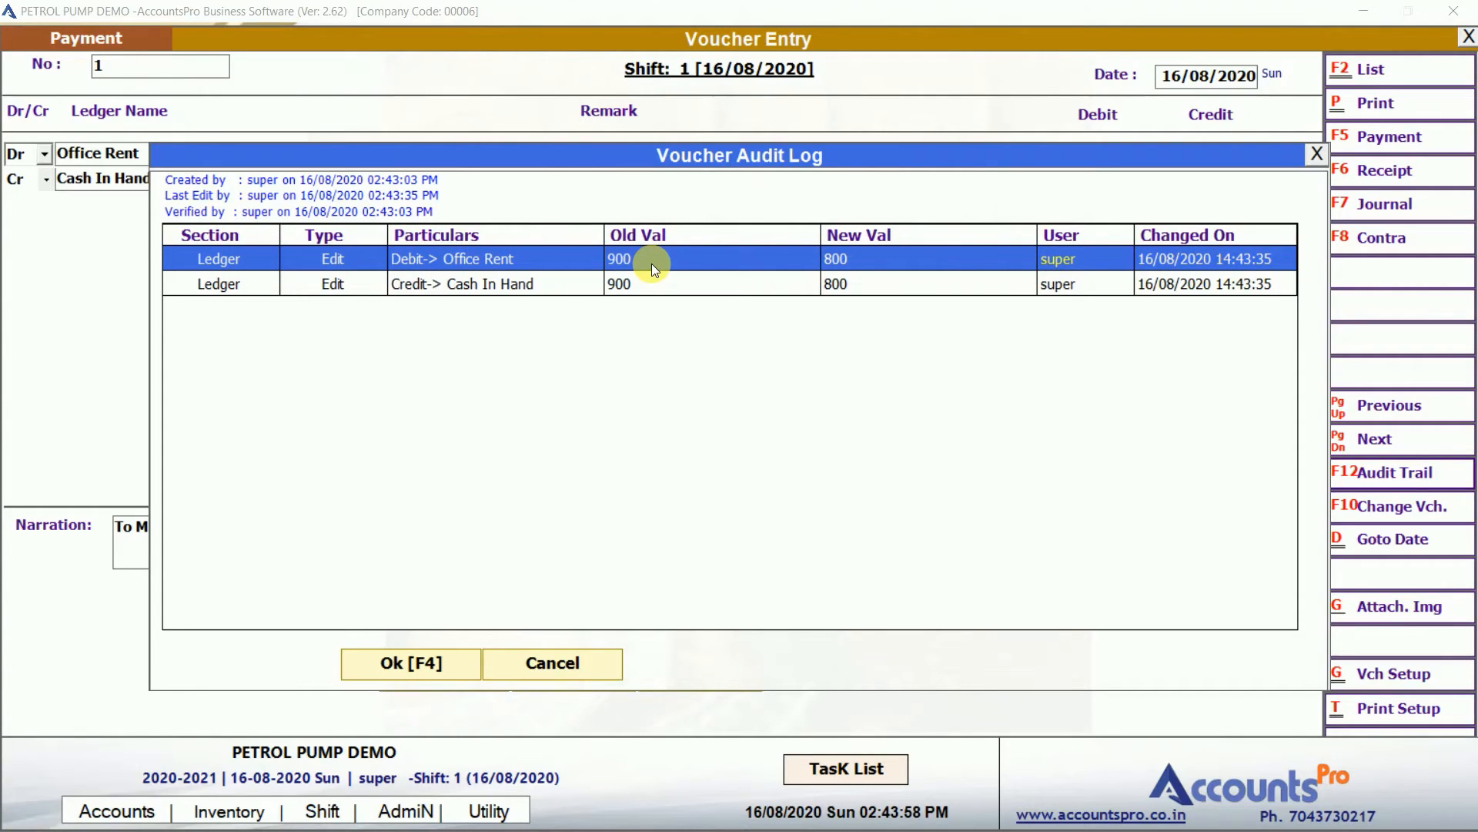
pyautogui.press('Home')
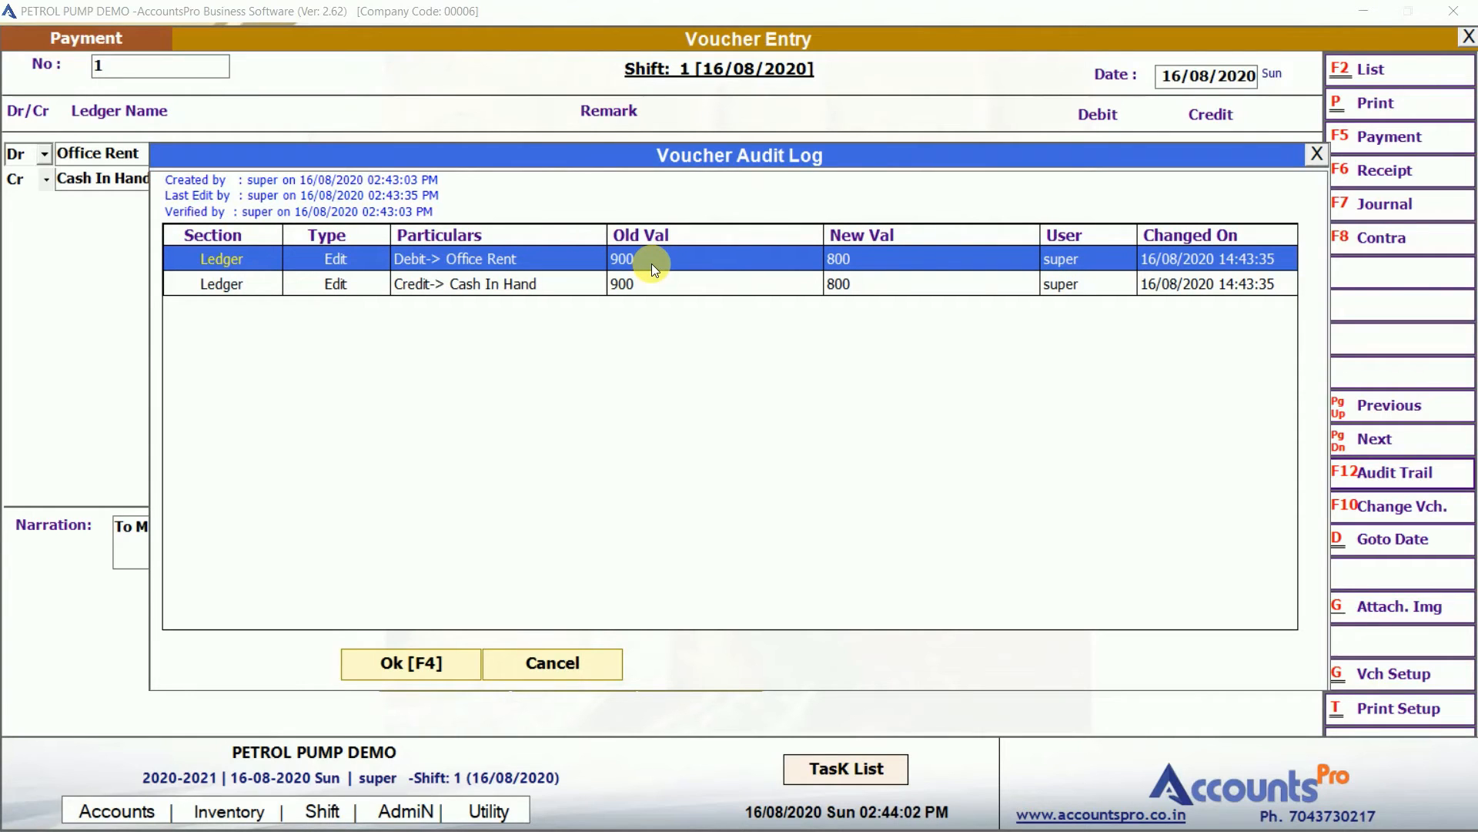
pyautogui.press('Down')
pyautogui.press('Escape')
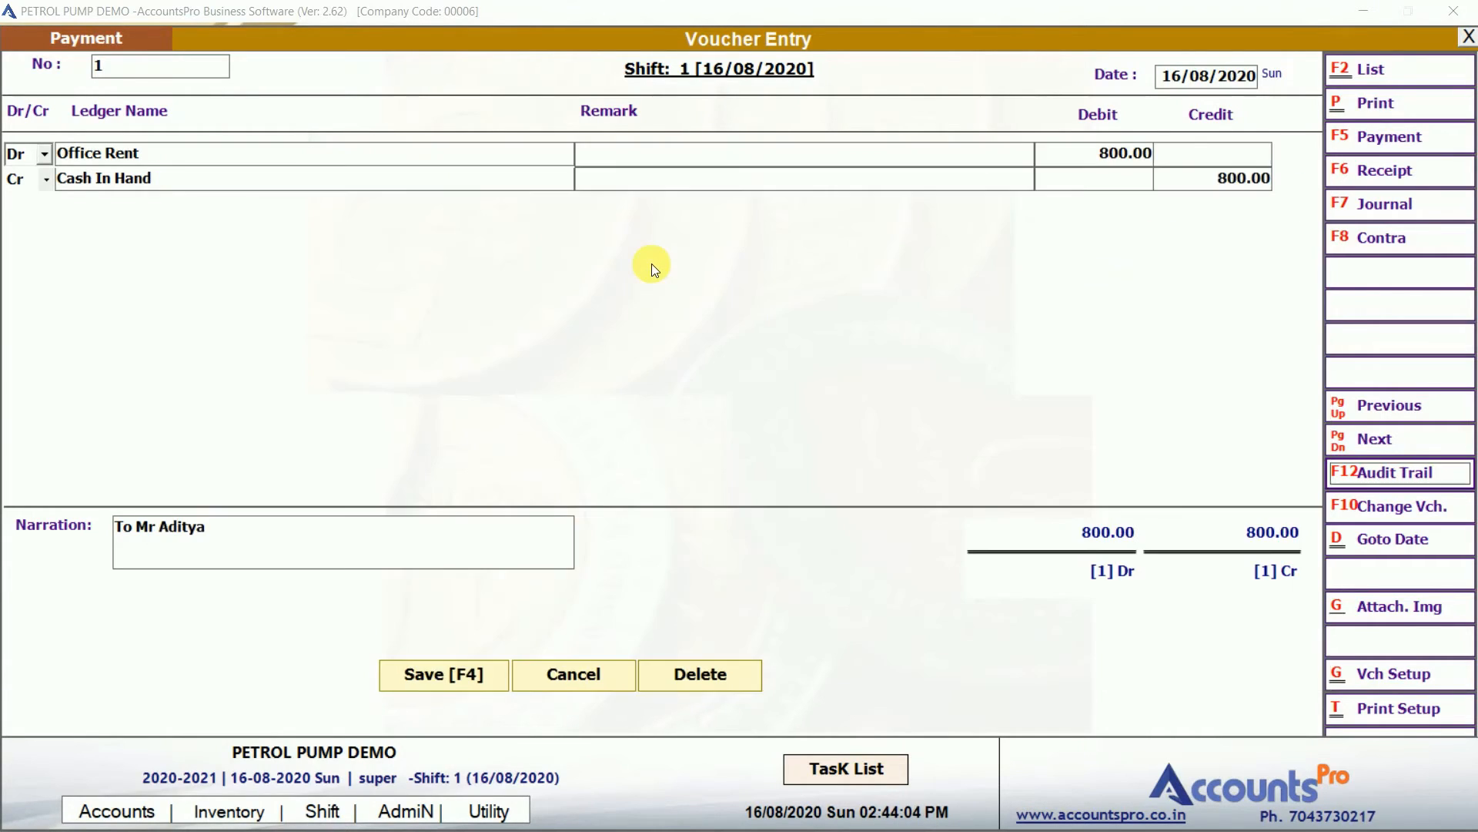
pyautogui.press('Escape')
pyautogui.press('Escape')
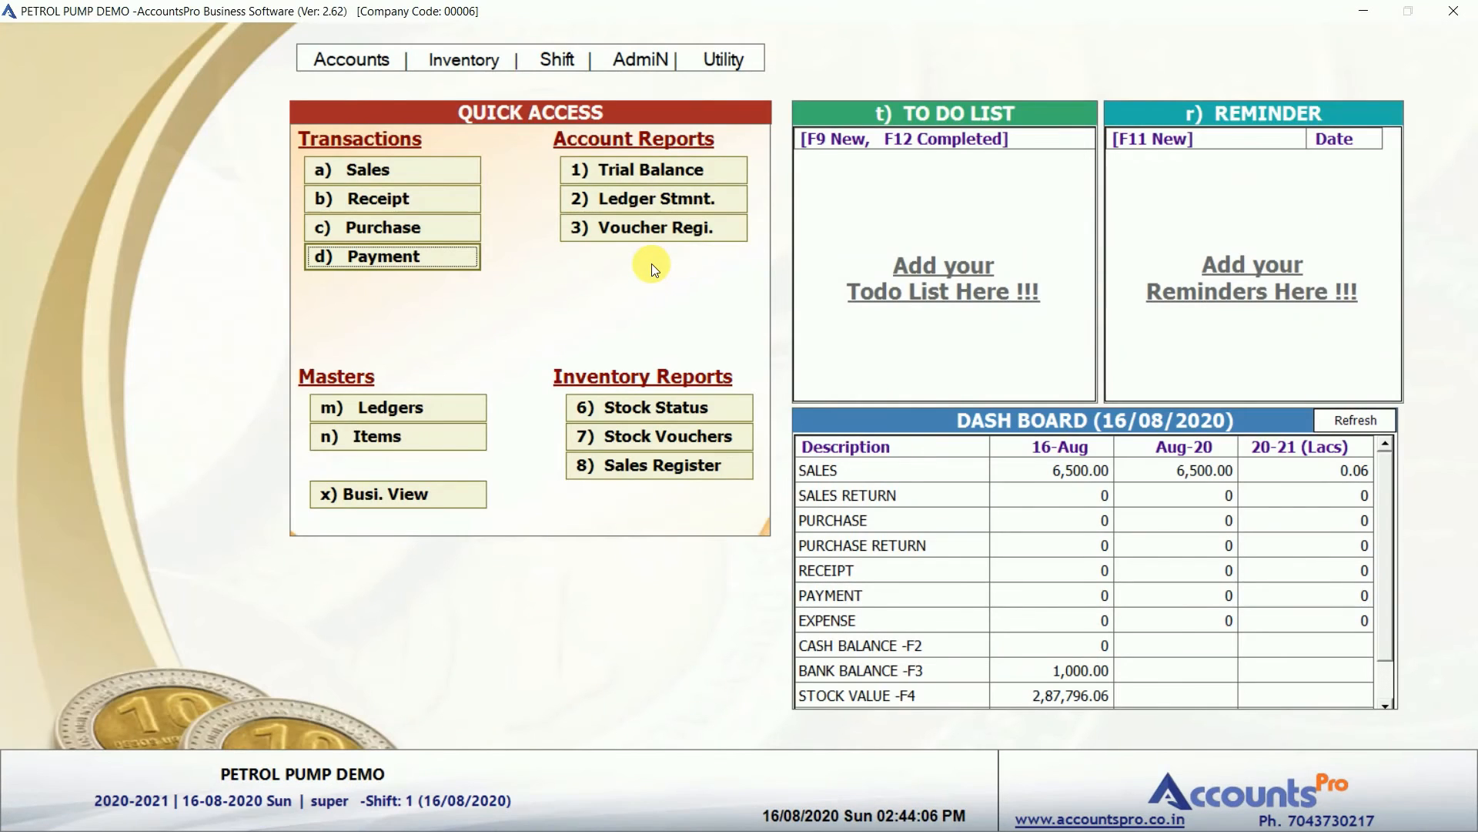
# Refresh the dashboard and review the purchase, receipt, payment and expense figures for the day.
pyautogui.press('Up')
pyautogui.press('Up')
pyautogui.press('Down')
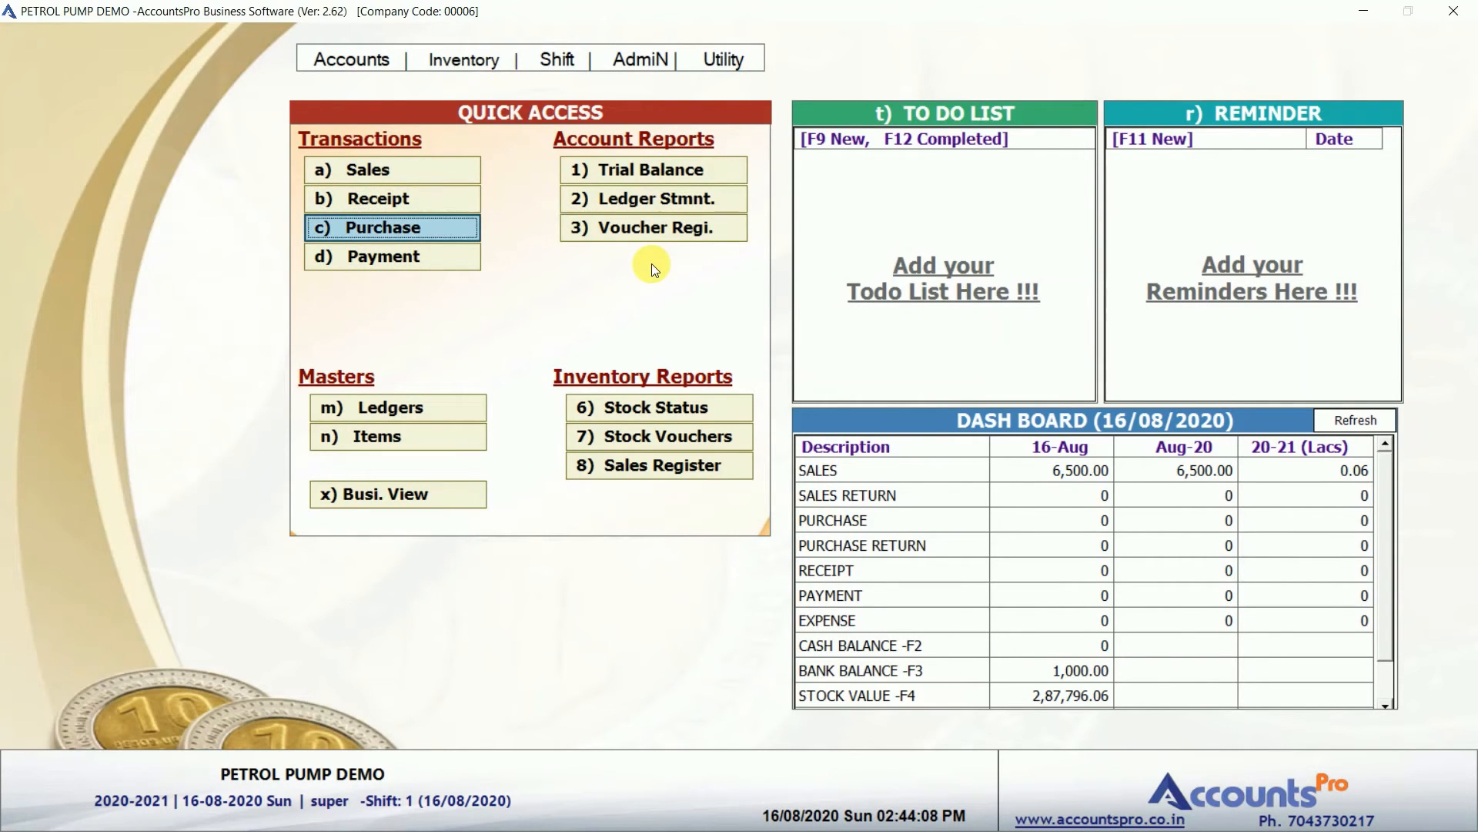
pyautogui.press('Down')
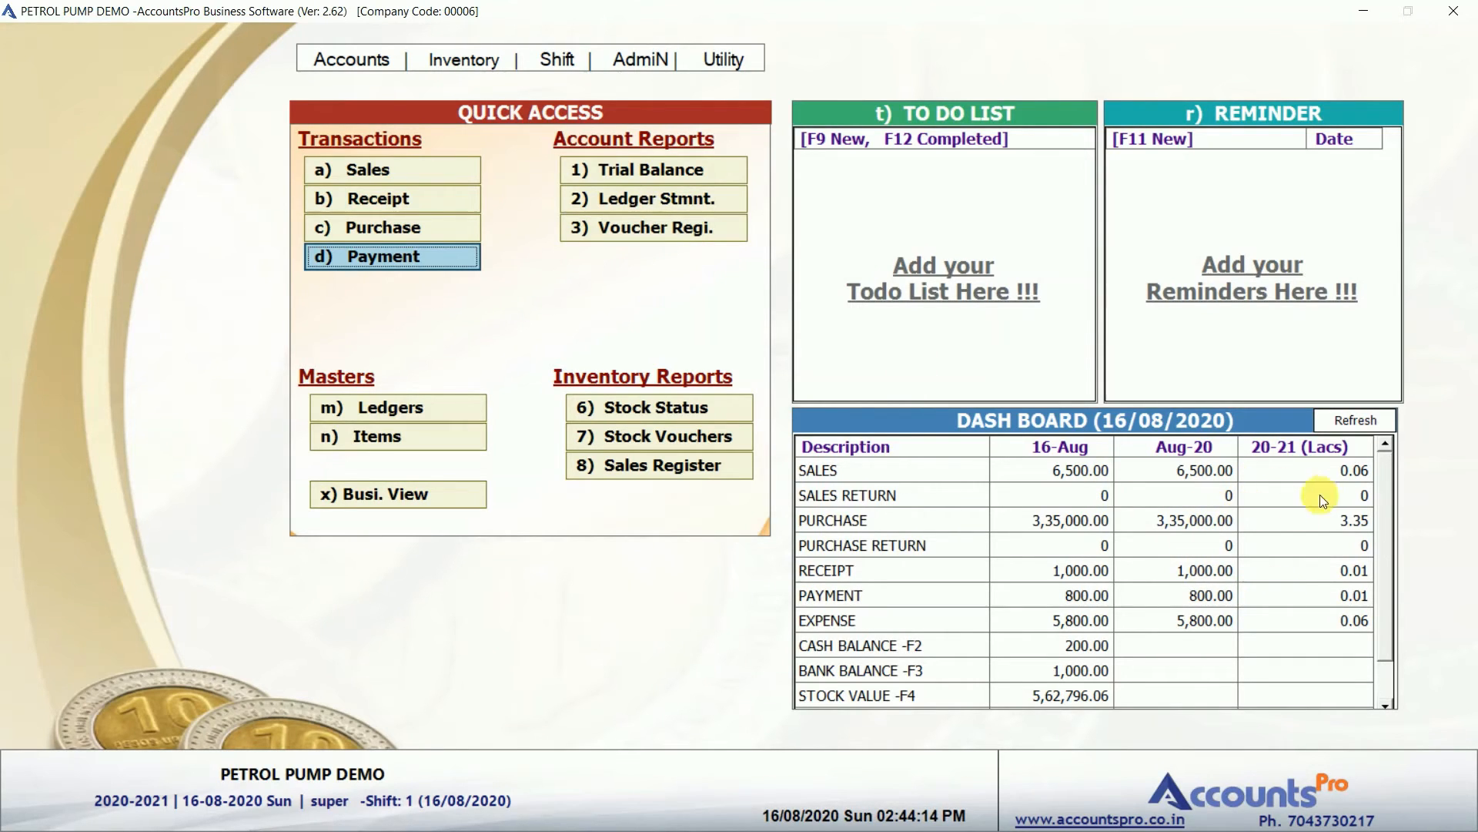
pyautogui.scroll(-2, 1383, 493)
pyautogui.scroll(2, 1382, 462)
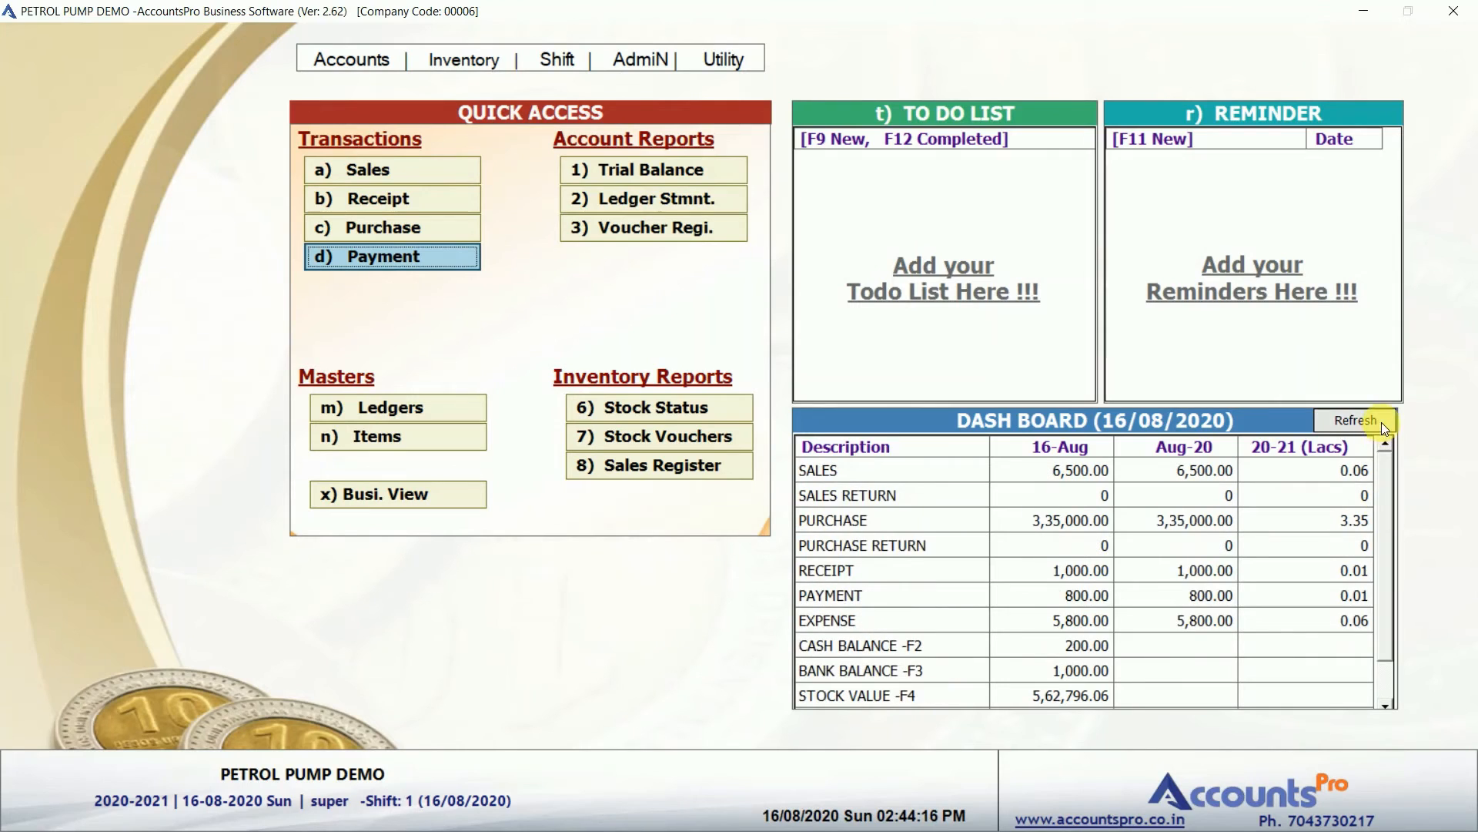
# Start the closing process for the current shift and set the closing meters of pumps HSD#1 and HSD#2 to 10100.
pyautogui.click(567, 67)
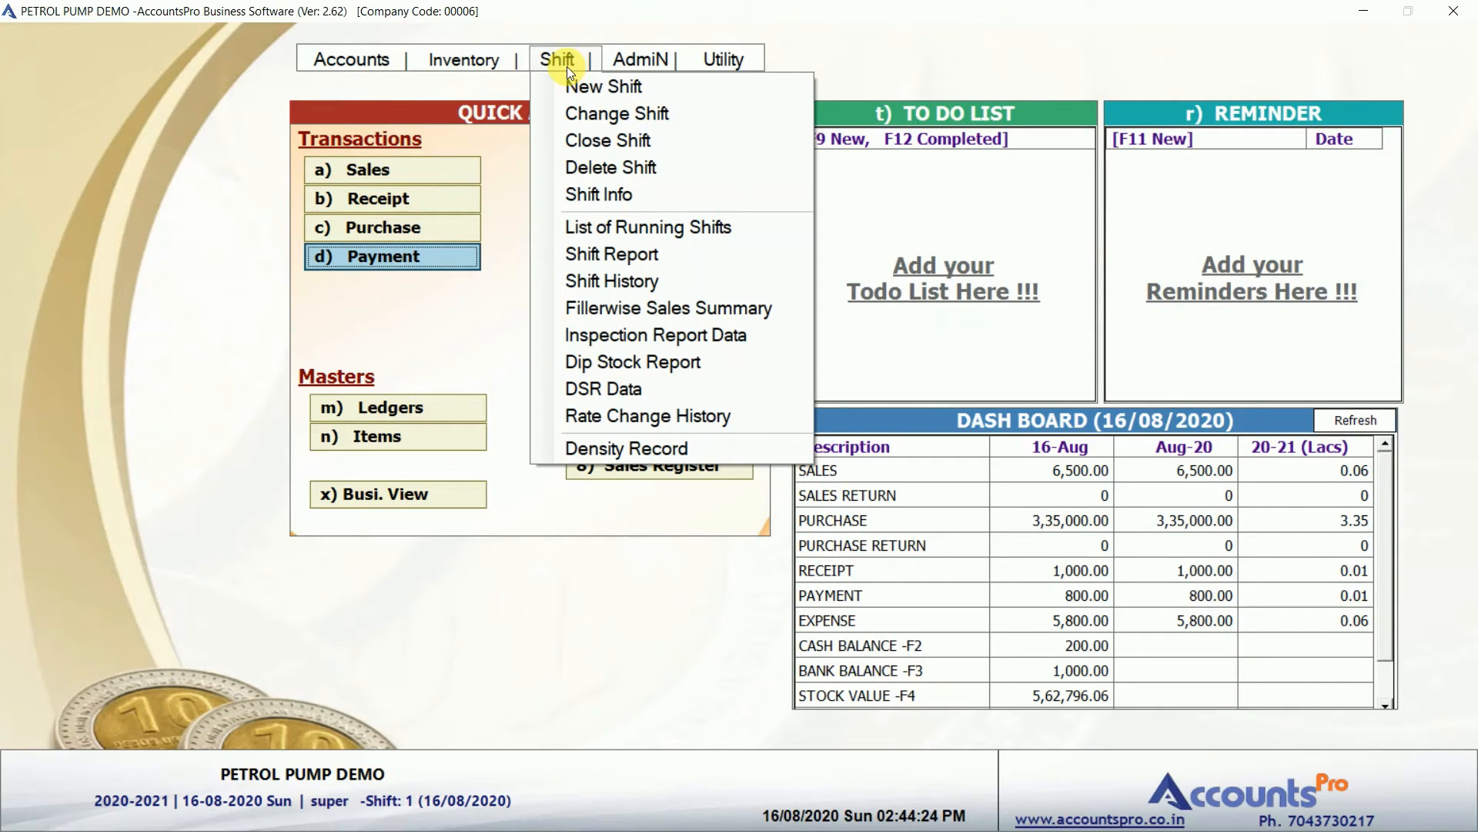
pyautogui.click(570, 140)
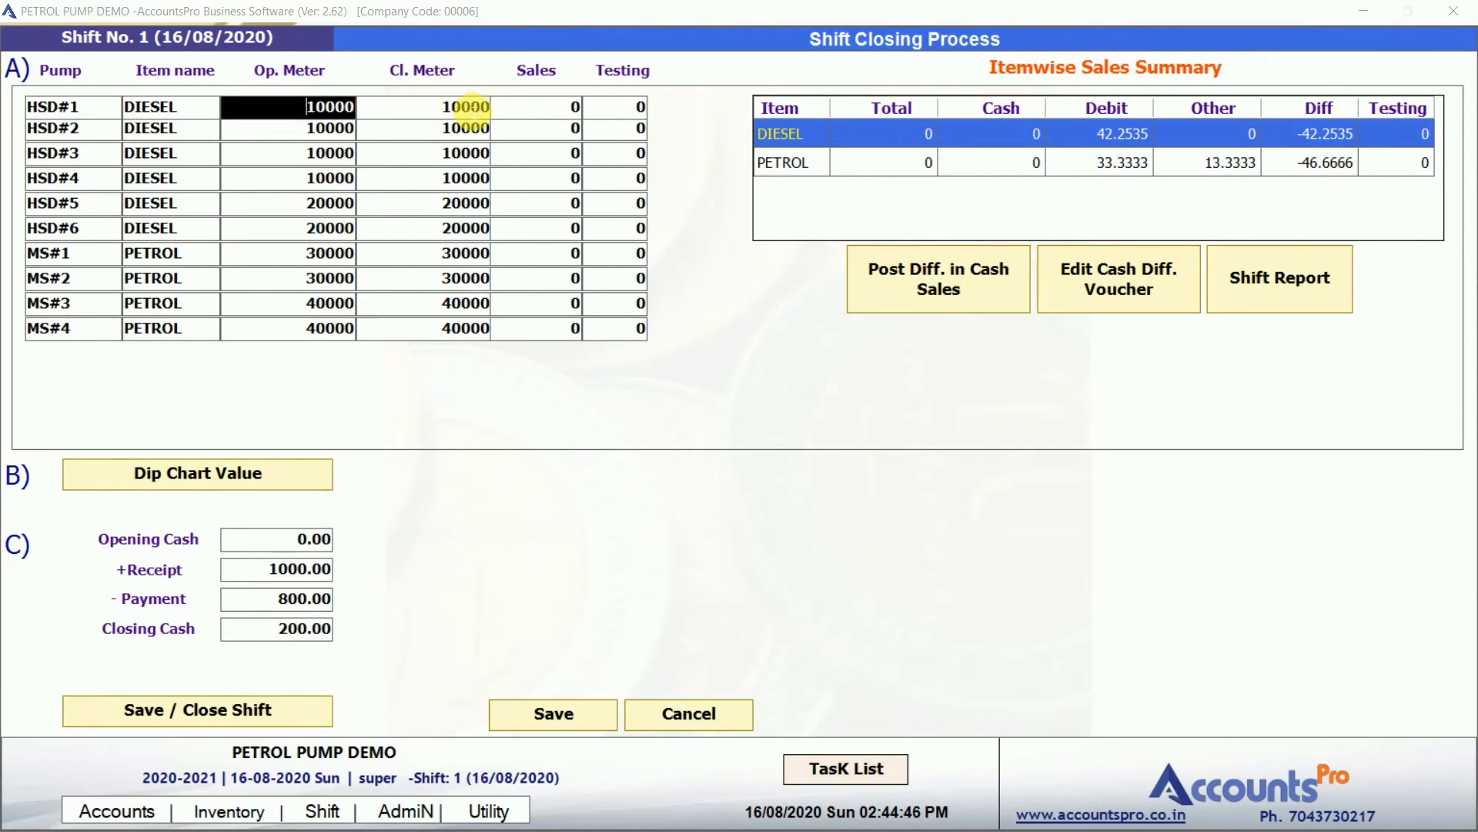
pyautogui.click(474, 108)
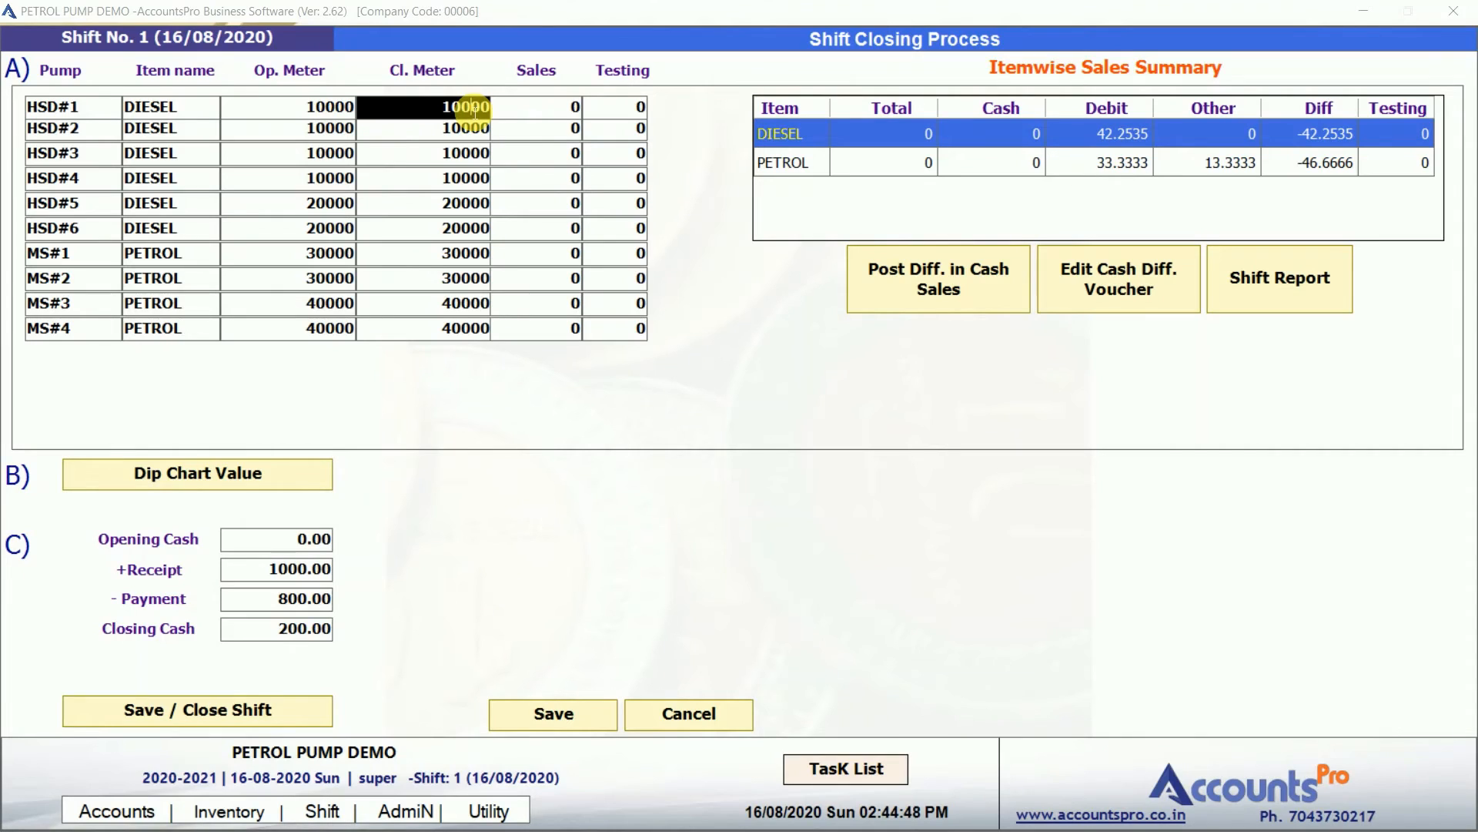
pyautogui.write('10100')
pyautogui.press('Return')
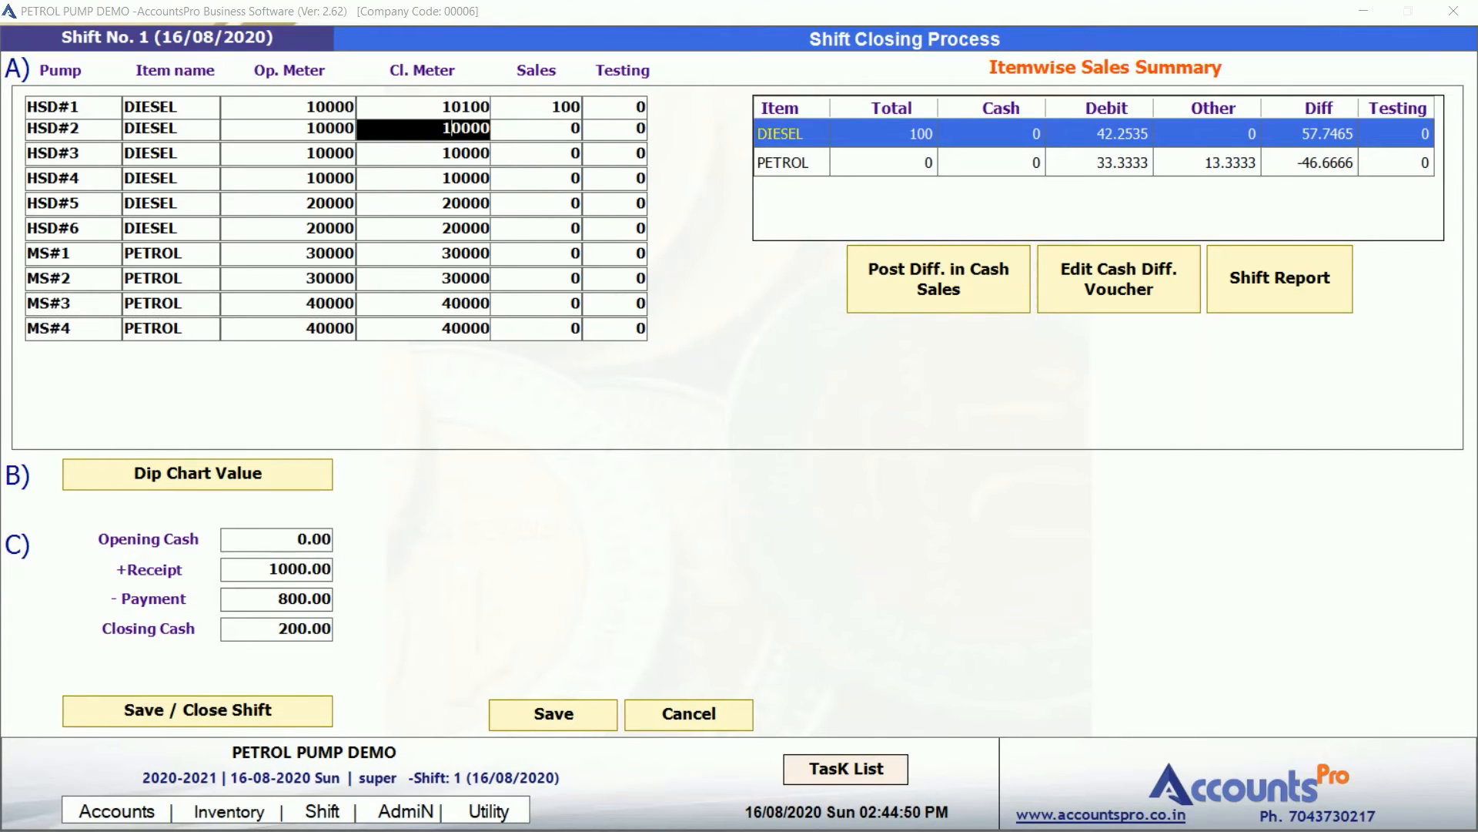
pyautogui.write('10100')
pyautogui.press('Return')
# Set the closing meter of diesel pump HSD#5 to 20100, leaving HSD#3 and HSD#4 as they are.
pyautogui.press('Return')
pyautogui.press('Return')
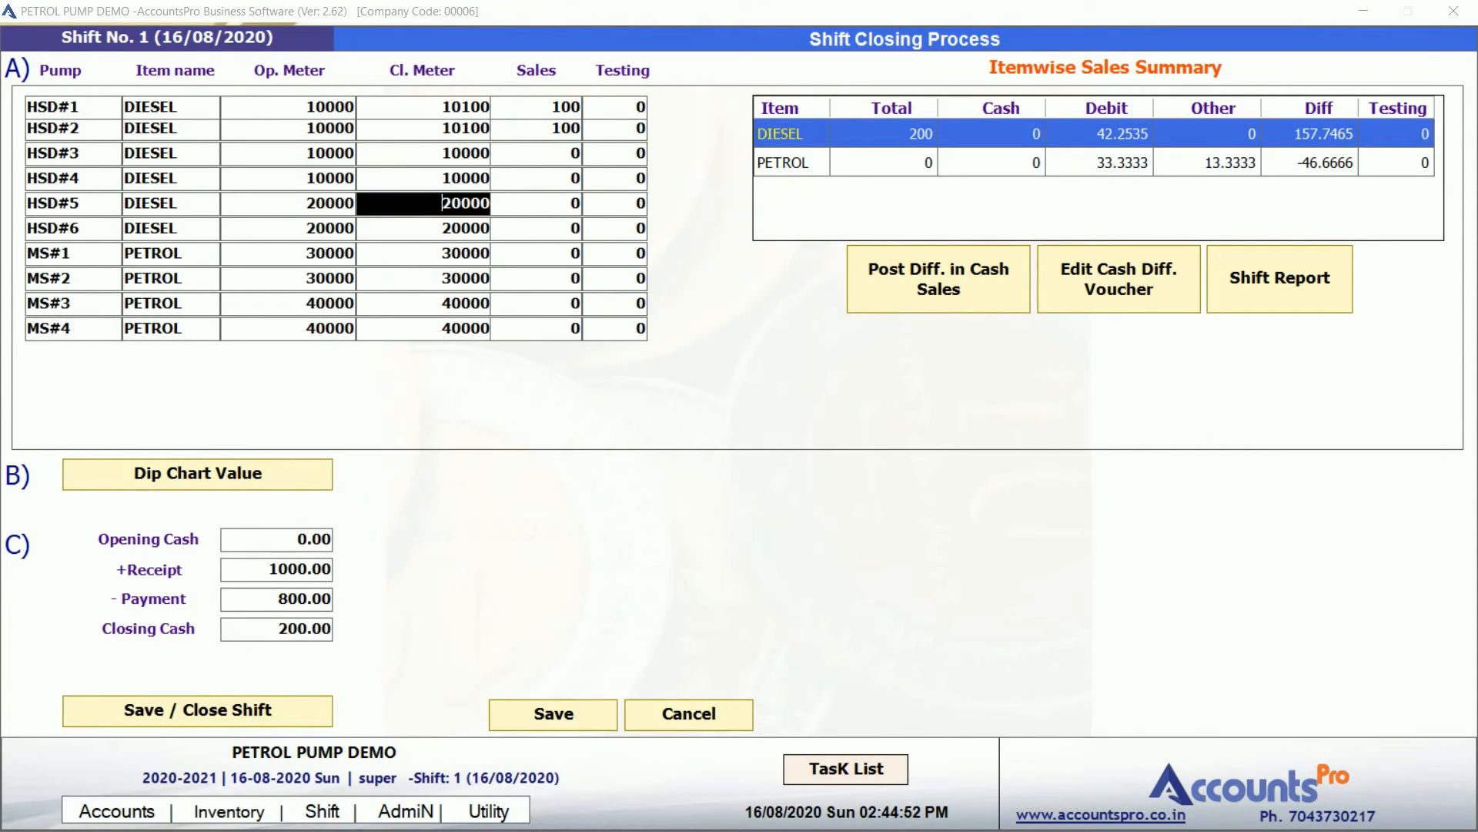
pyautogui.write('20100')
pyautogui.press('Return')
# Set the closing meters of the petrol pumps to 30500 for MS#1 and 40500 for MS#3.
pyautogui.write('30500')
pyautogui.press('Return')
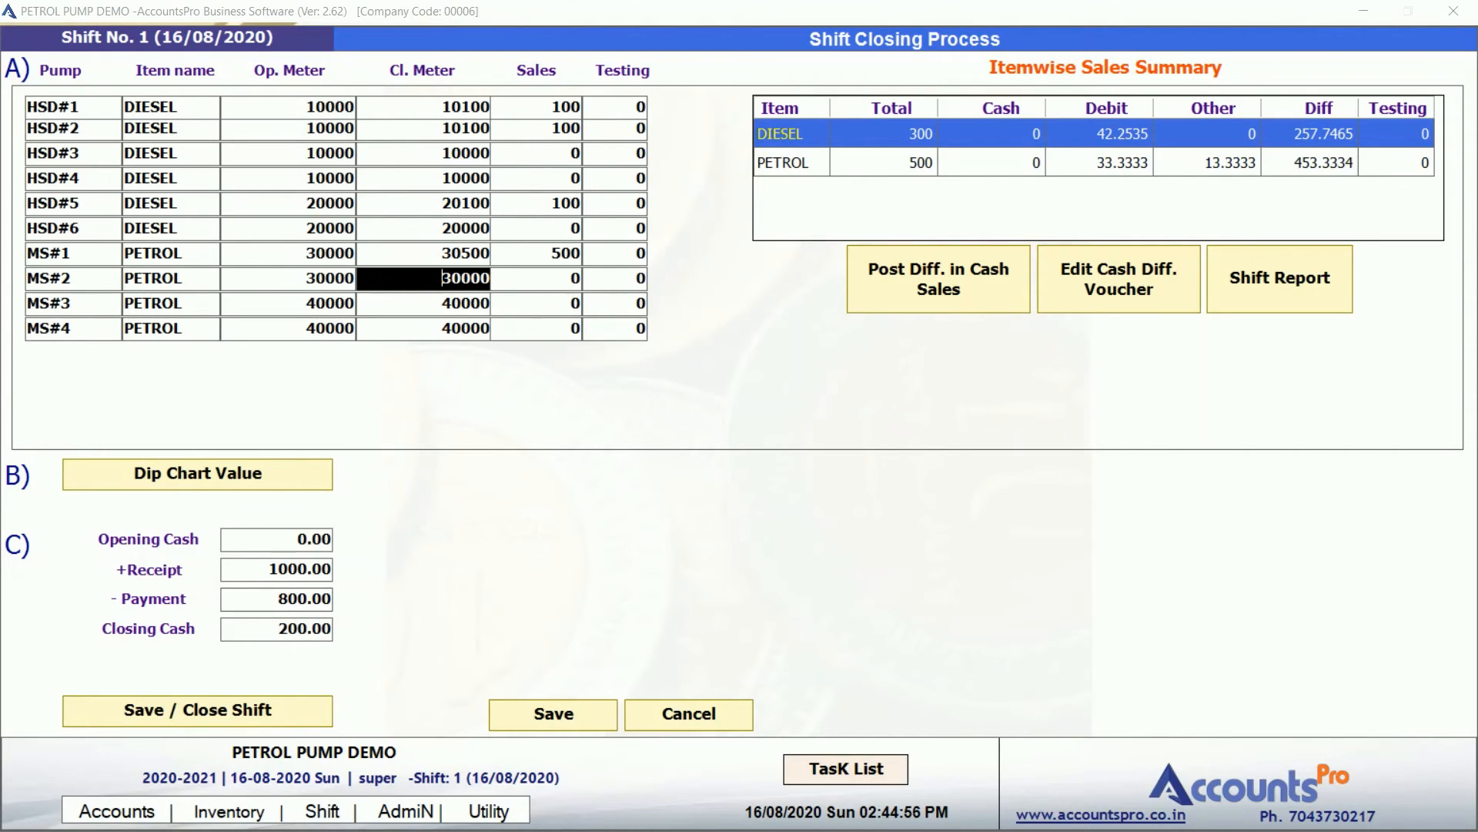
pyautogui.press('Return')
pyautogui.write('40500')
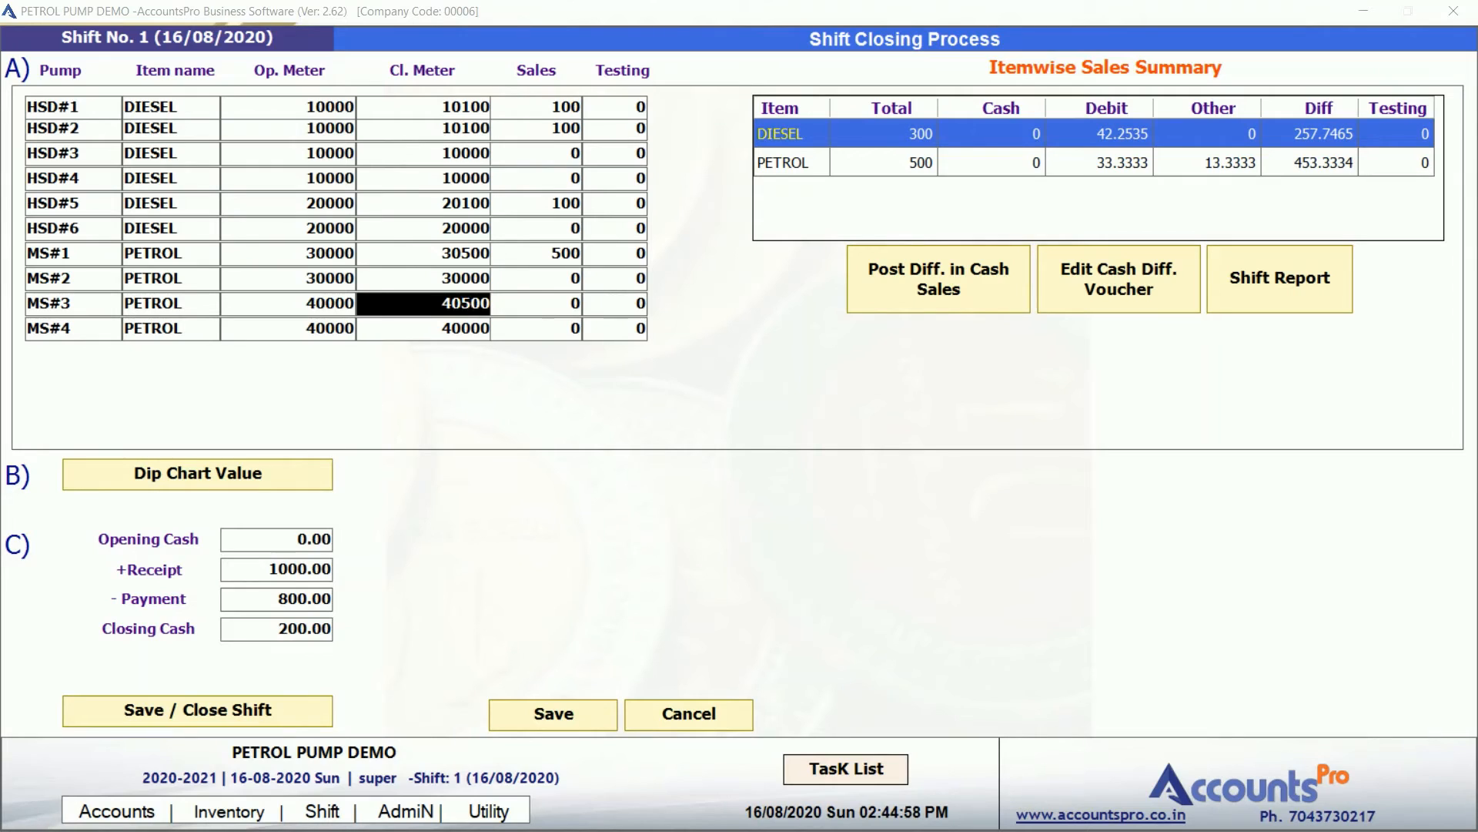
pyautogui.press('Up')
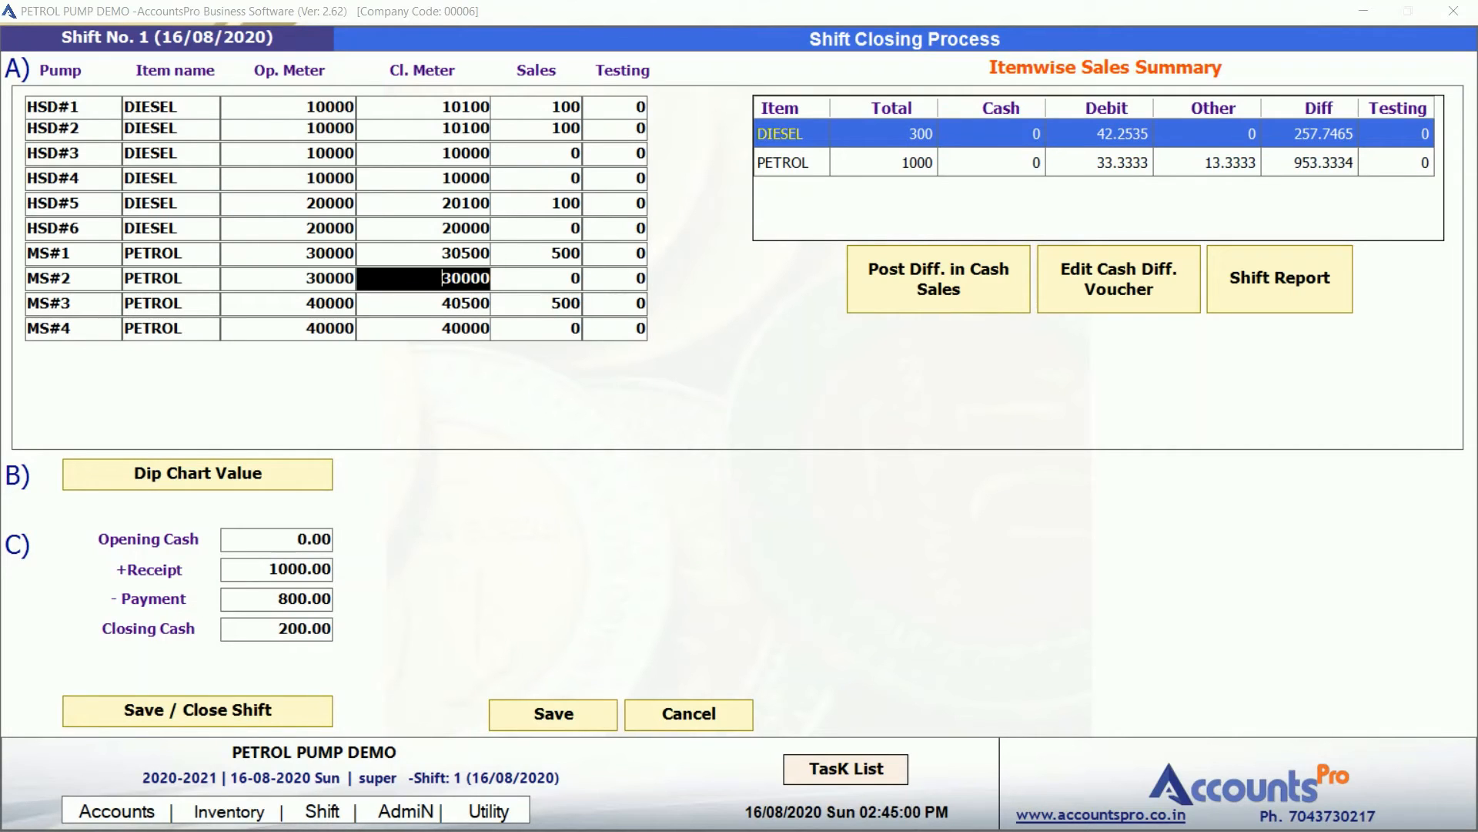
# Enter a testing quantity of 25 for each of the diesel pumps HSD#1 and HSD#2.
pyautogui.click(641, 107)
pyautogui.write('25')
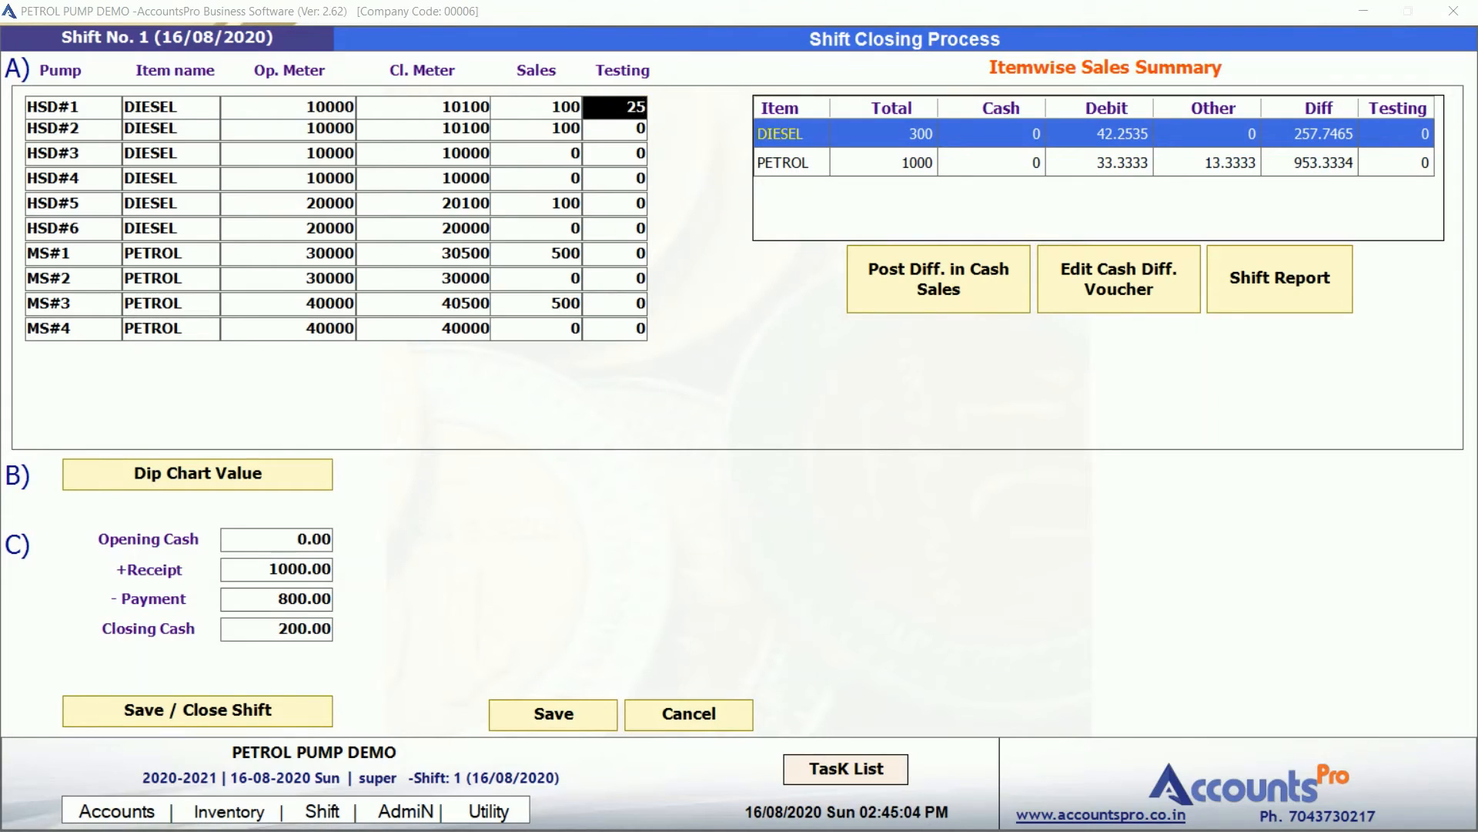
pyautogui.click(642, 127)
pyautogui.write('25')
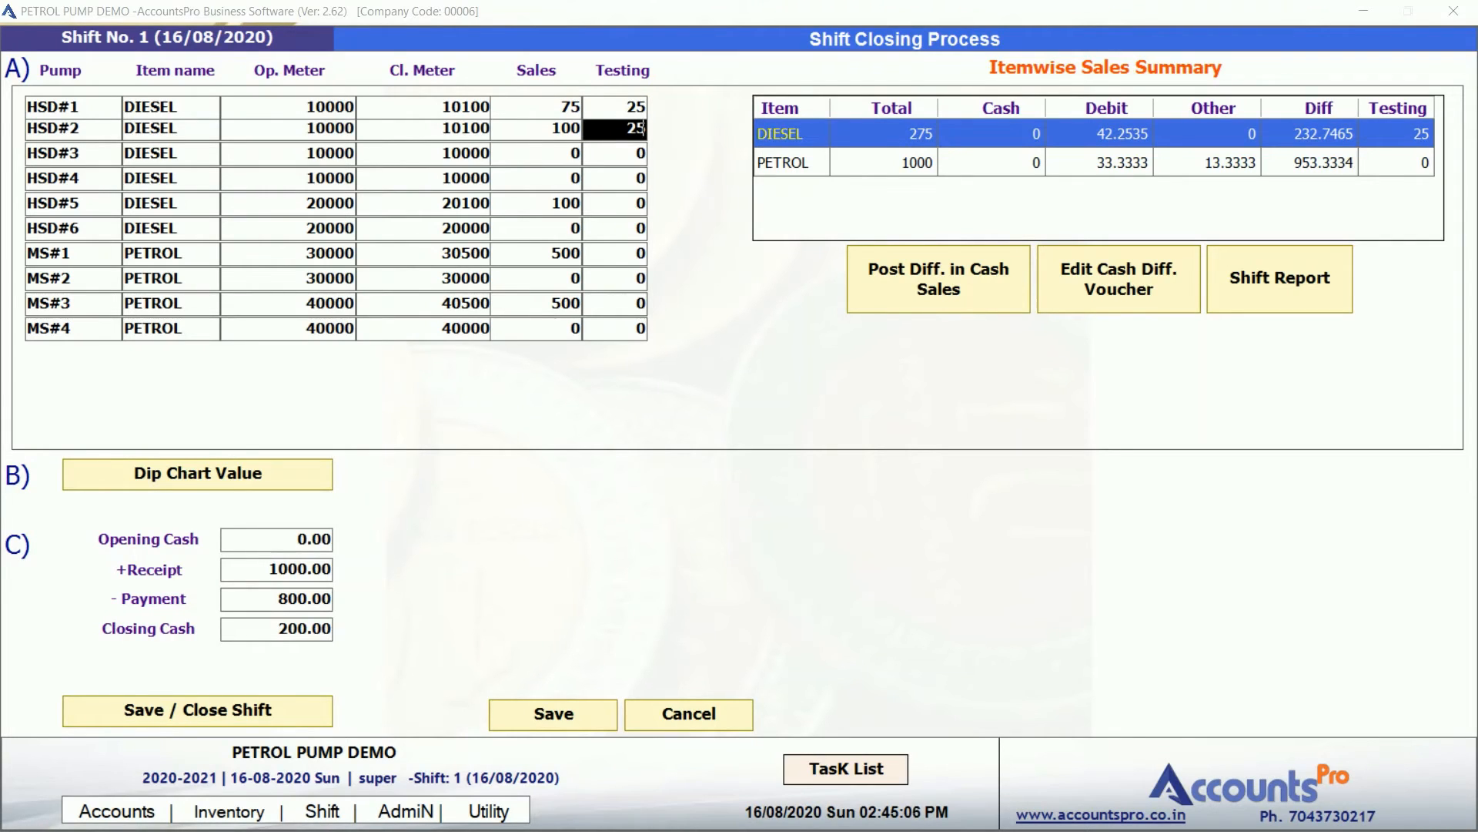
# Enter a testing quantity of 25 for each of the petrol pumps MS#1 and MS#3.
pyautogui.click(639, 259)
pyautogui.write('25')
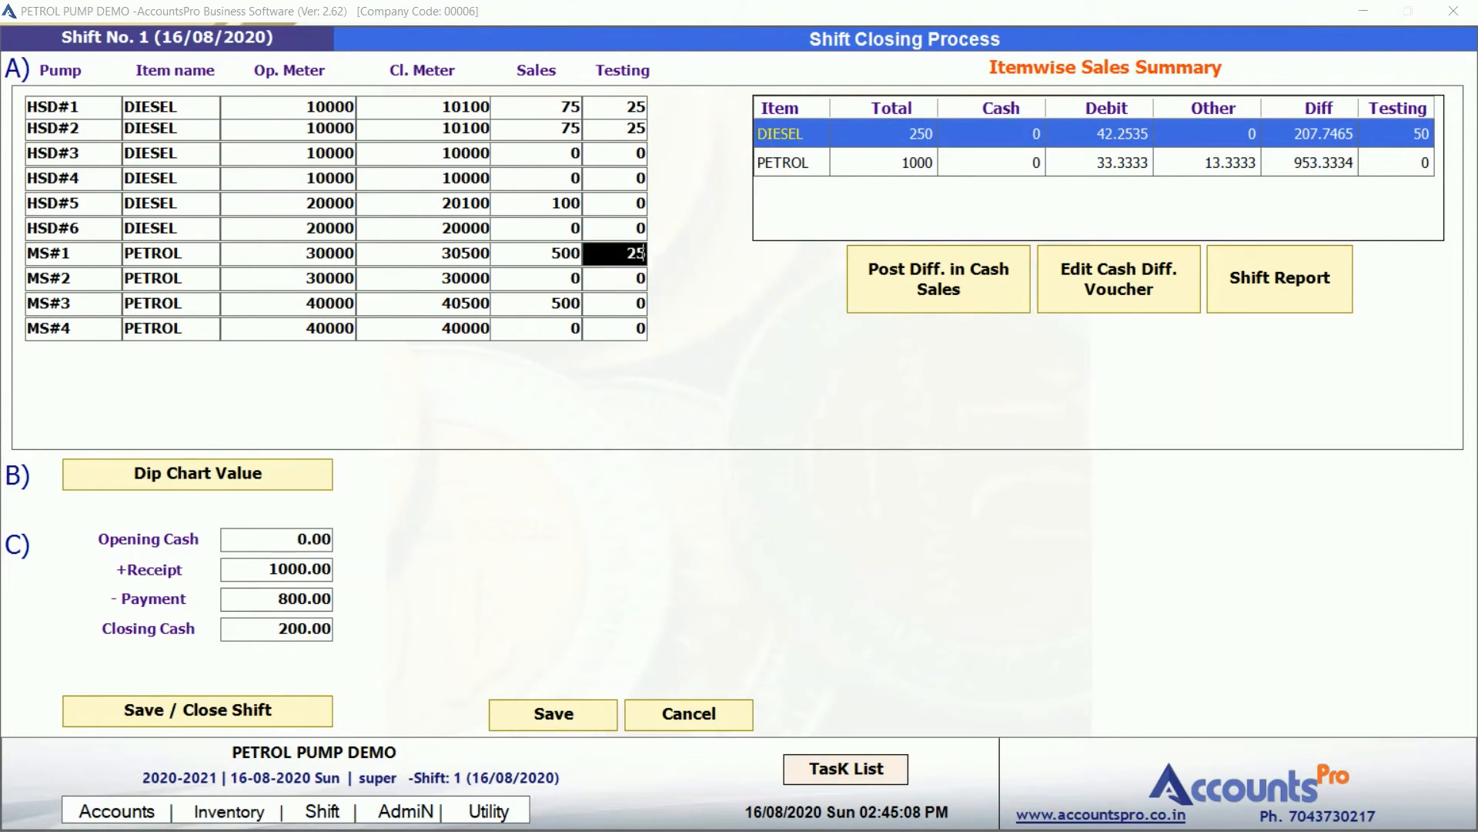
pyautogui.click(639, 279)
pyautogui.click(641, 305)
pyautogui.write('25')
pyautogui.click(639, 278)
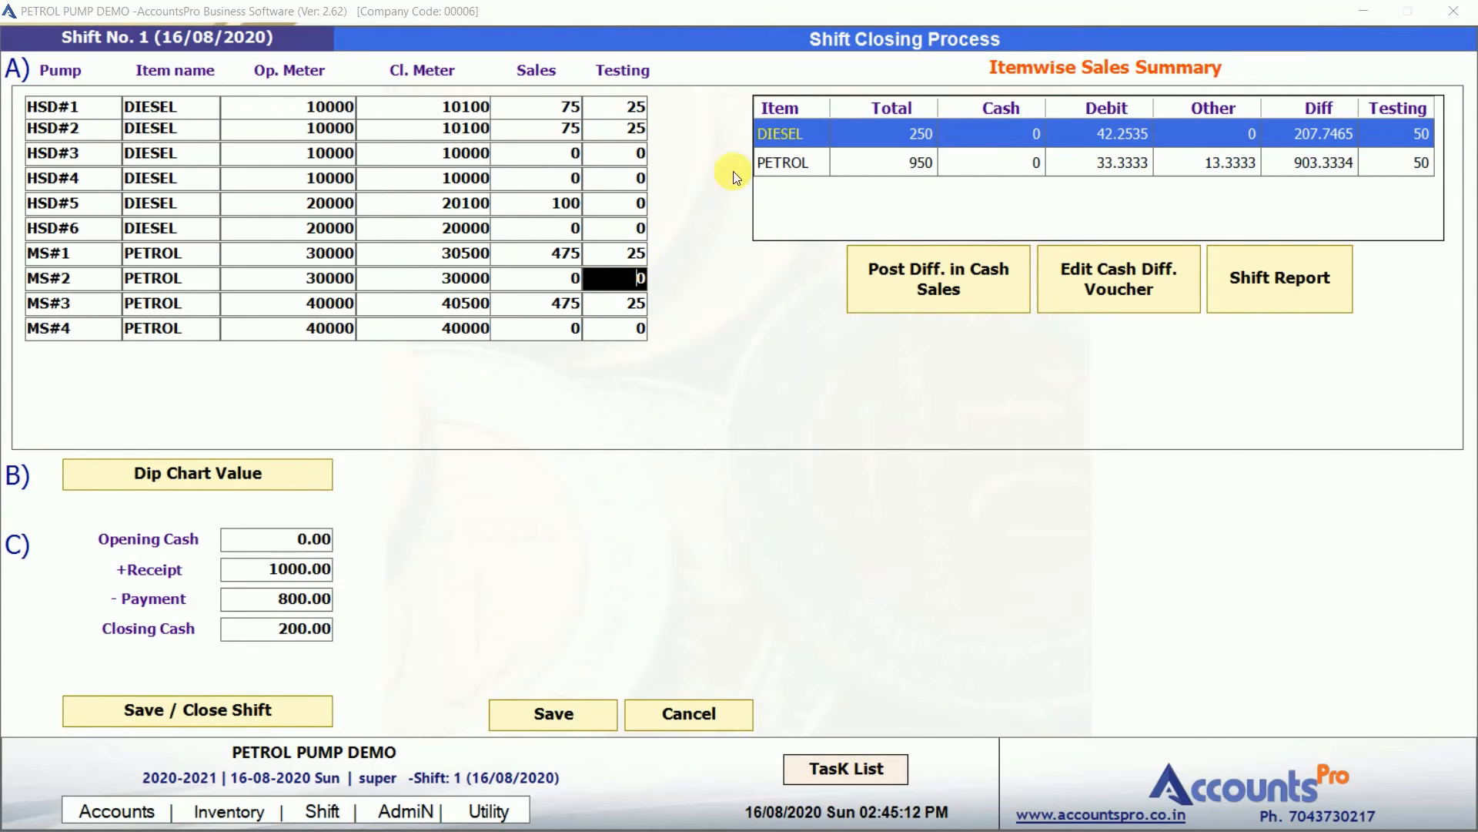
# Check the diesel and petrol rows of the itemwise sales summary and post their differences as cash sales.
pyautogui.click(787, 141)
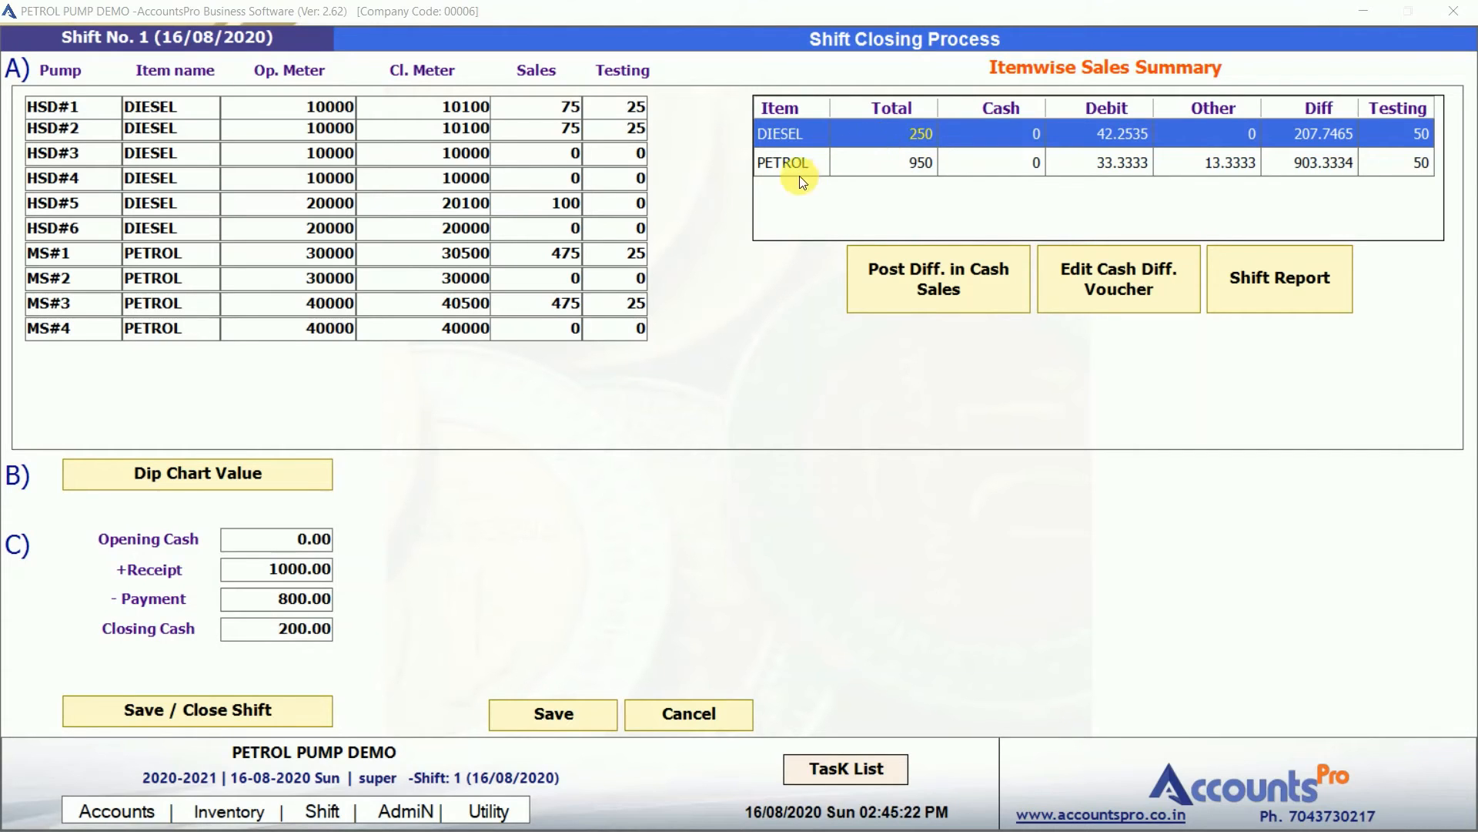
pyautogui.click(893, 171)
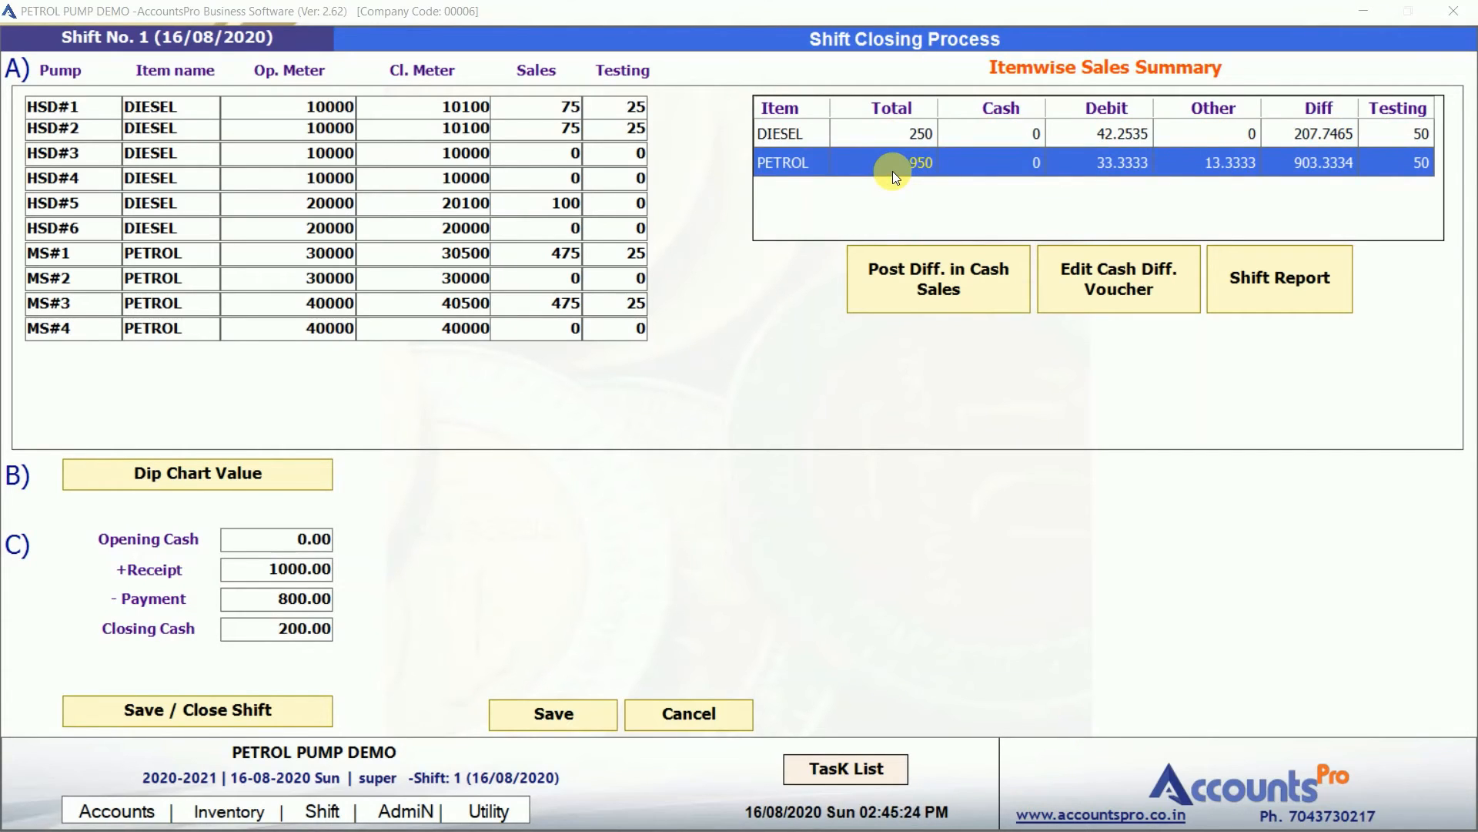
pyautogui.click(918, 140)
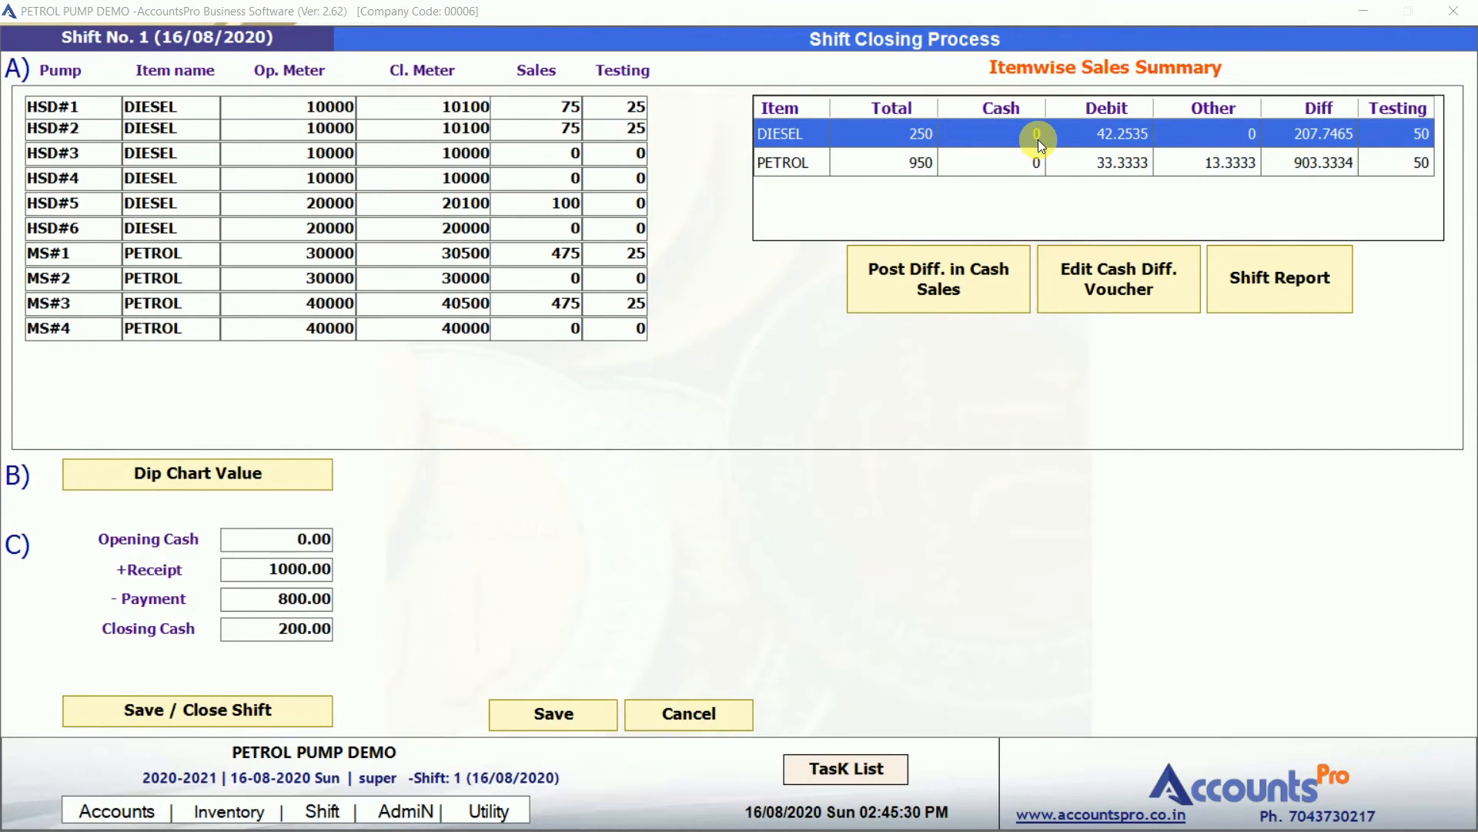
pyautogui.press('Right')
pyautogui.click(1303, 168)
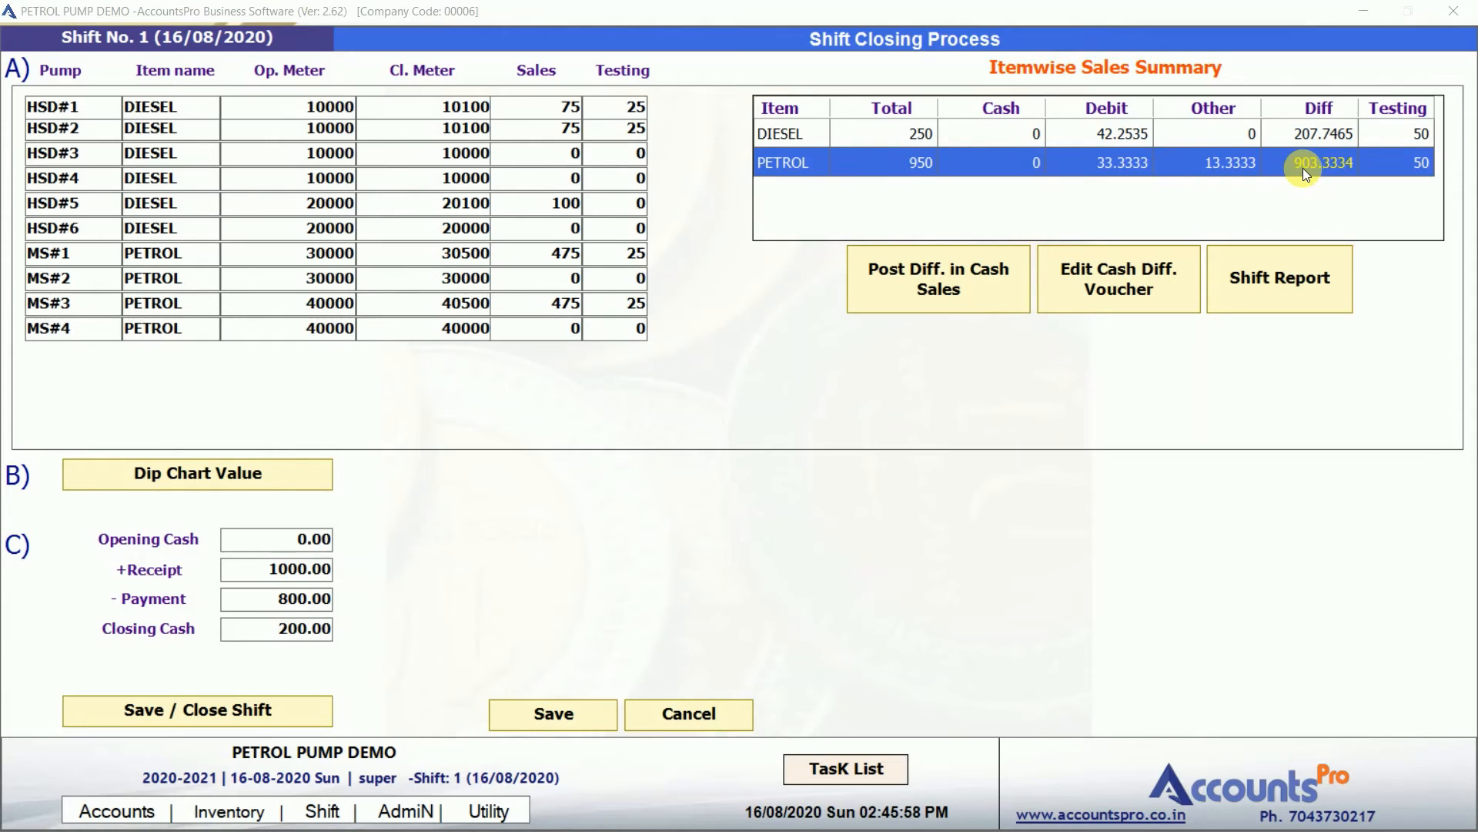
pyautogui.click(938, 291)
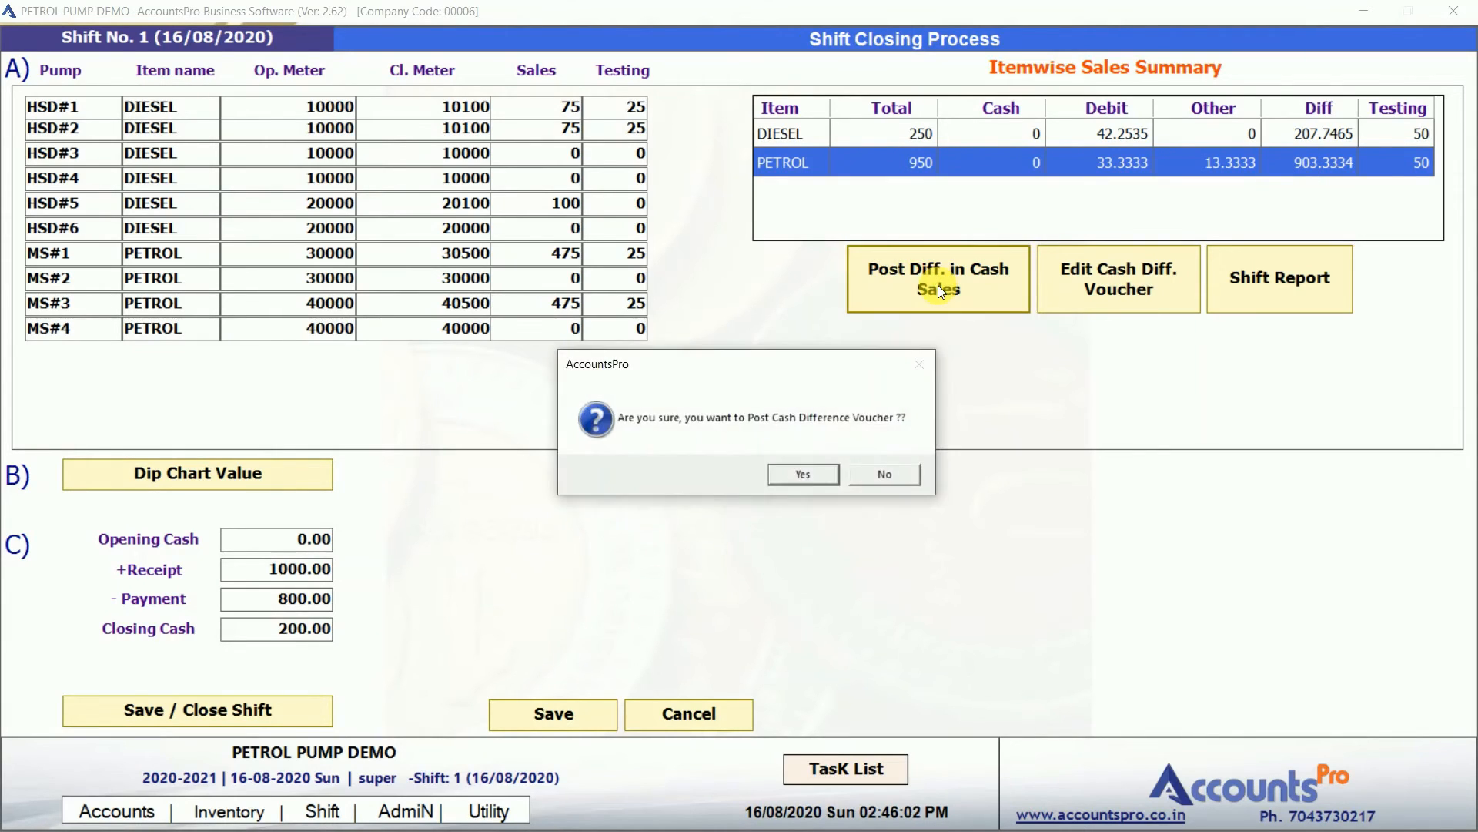
pyautogui.click(804, 474)
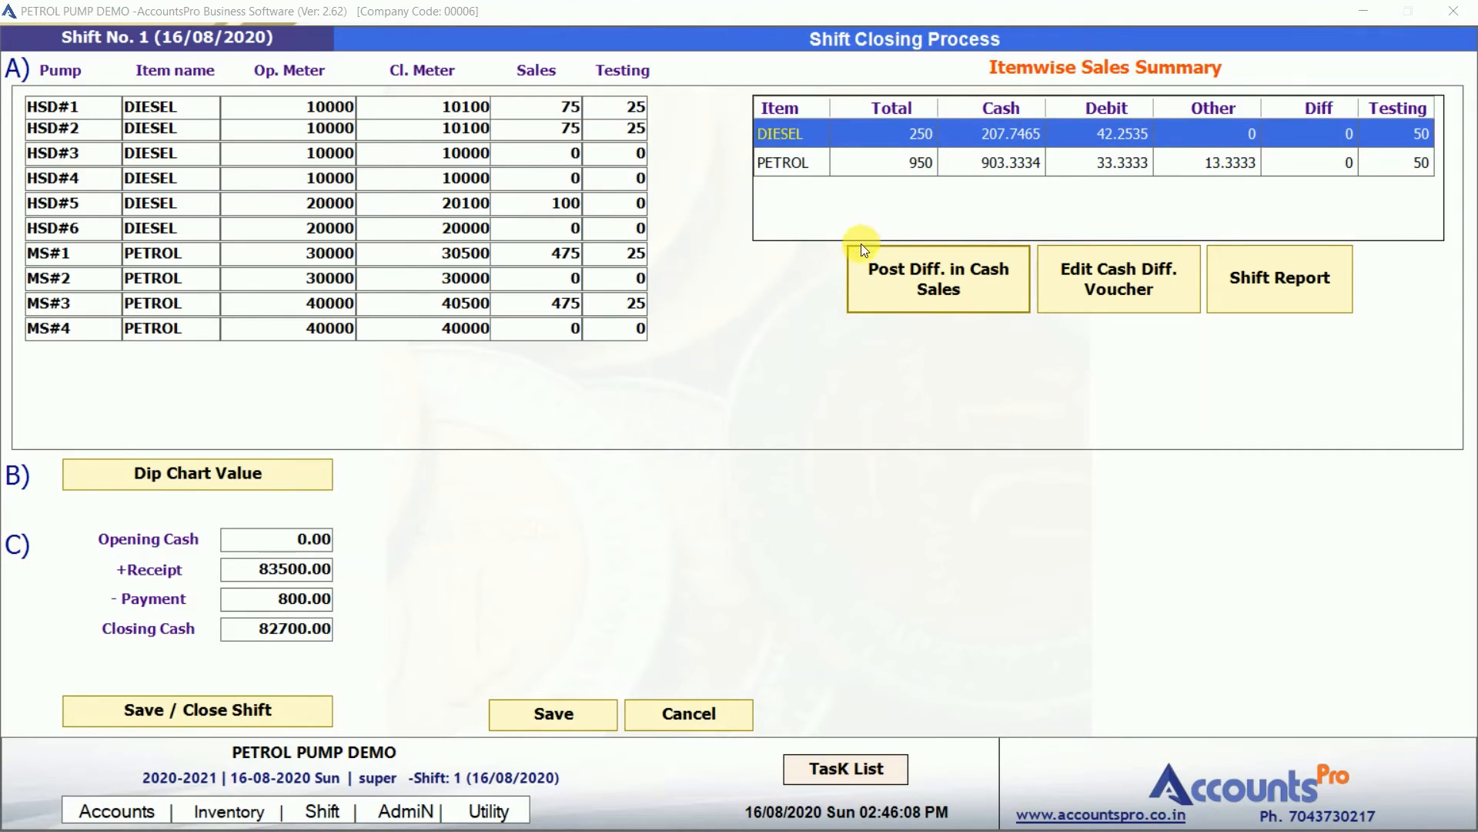
# Open the cash voucher from the list of retail invoices, examine its diesel and petrol lines, and return to the shift closing.
pyautogui.click(243, 810)
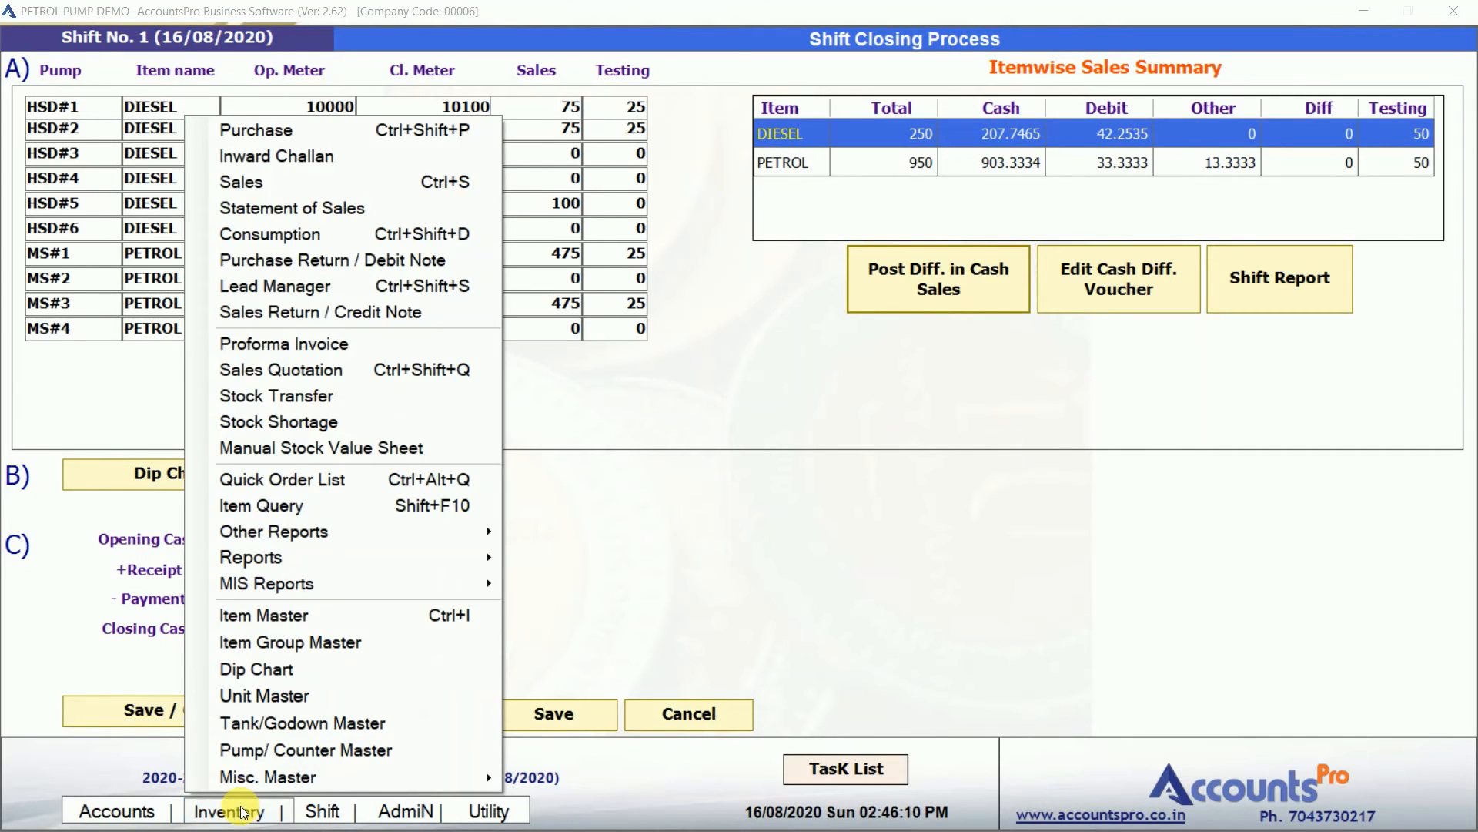
pyautogui.click(309, 183)
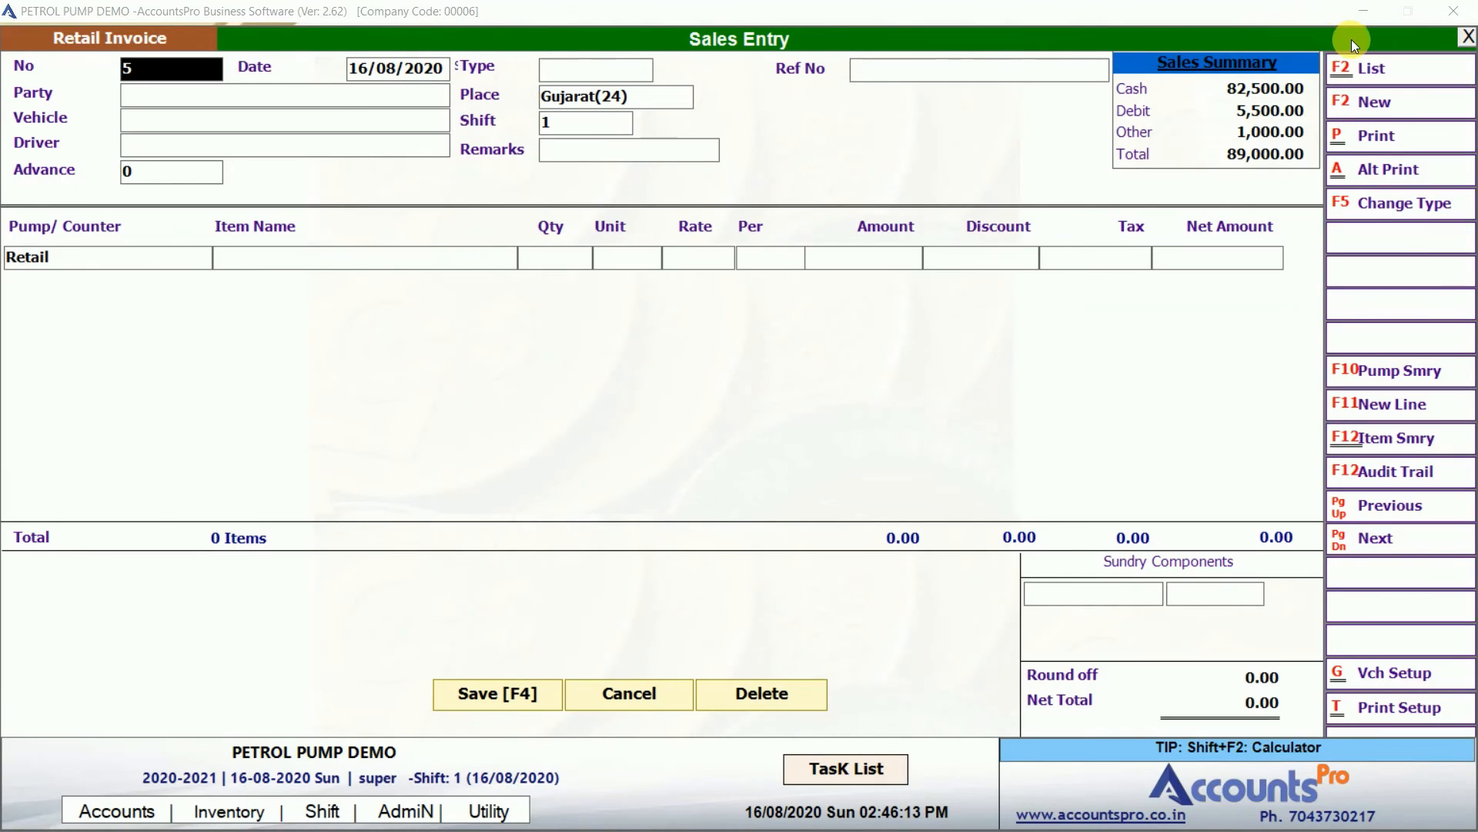
pyautogui.click(1369, 66)
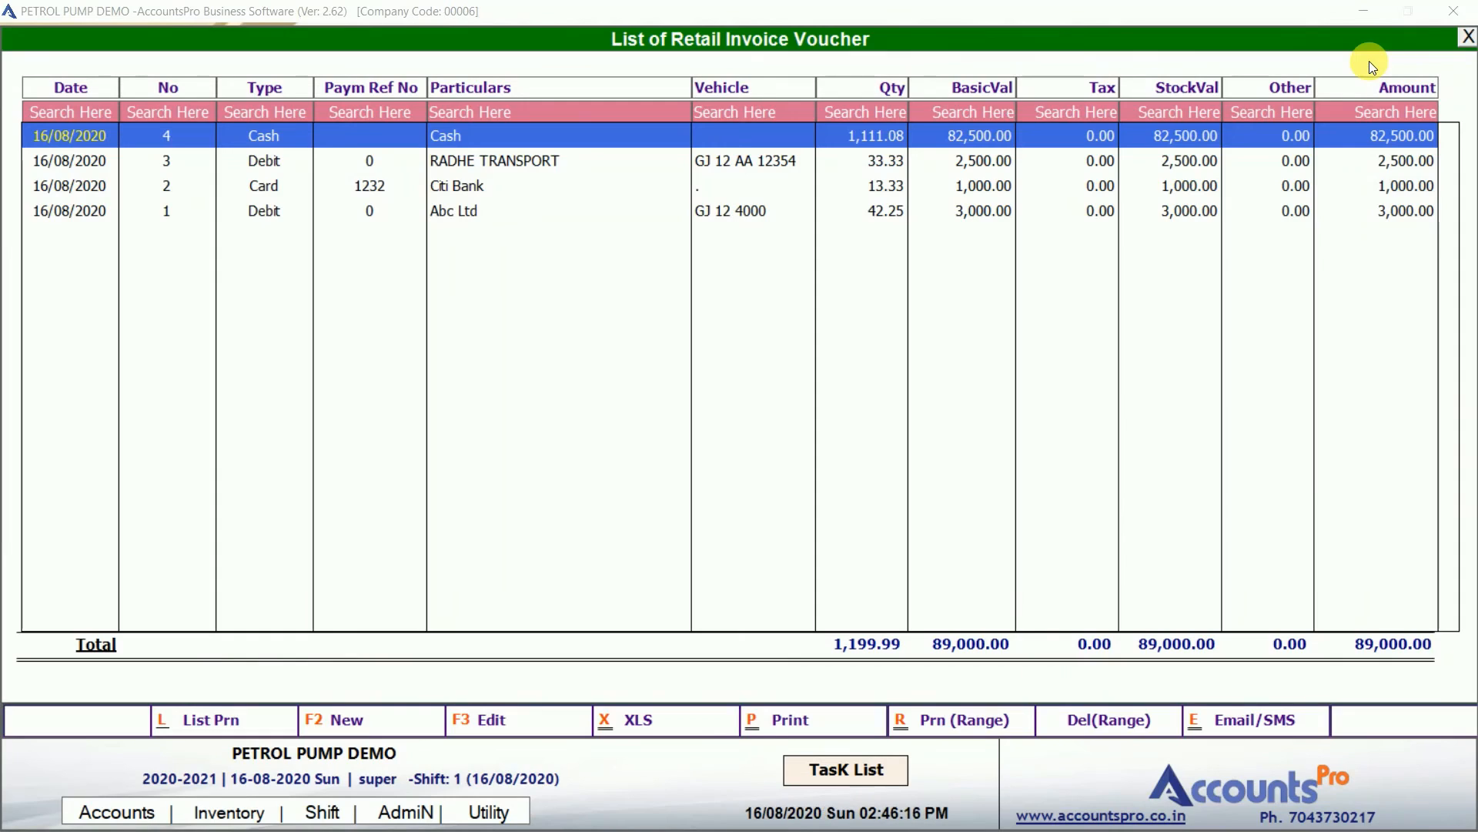
pyautogui.click(796, 159)
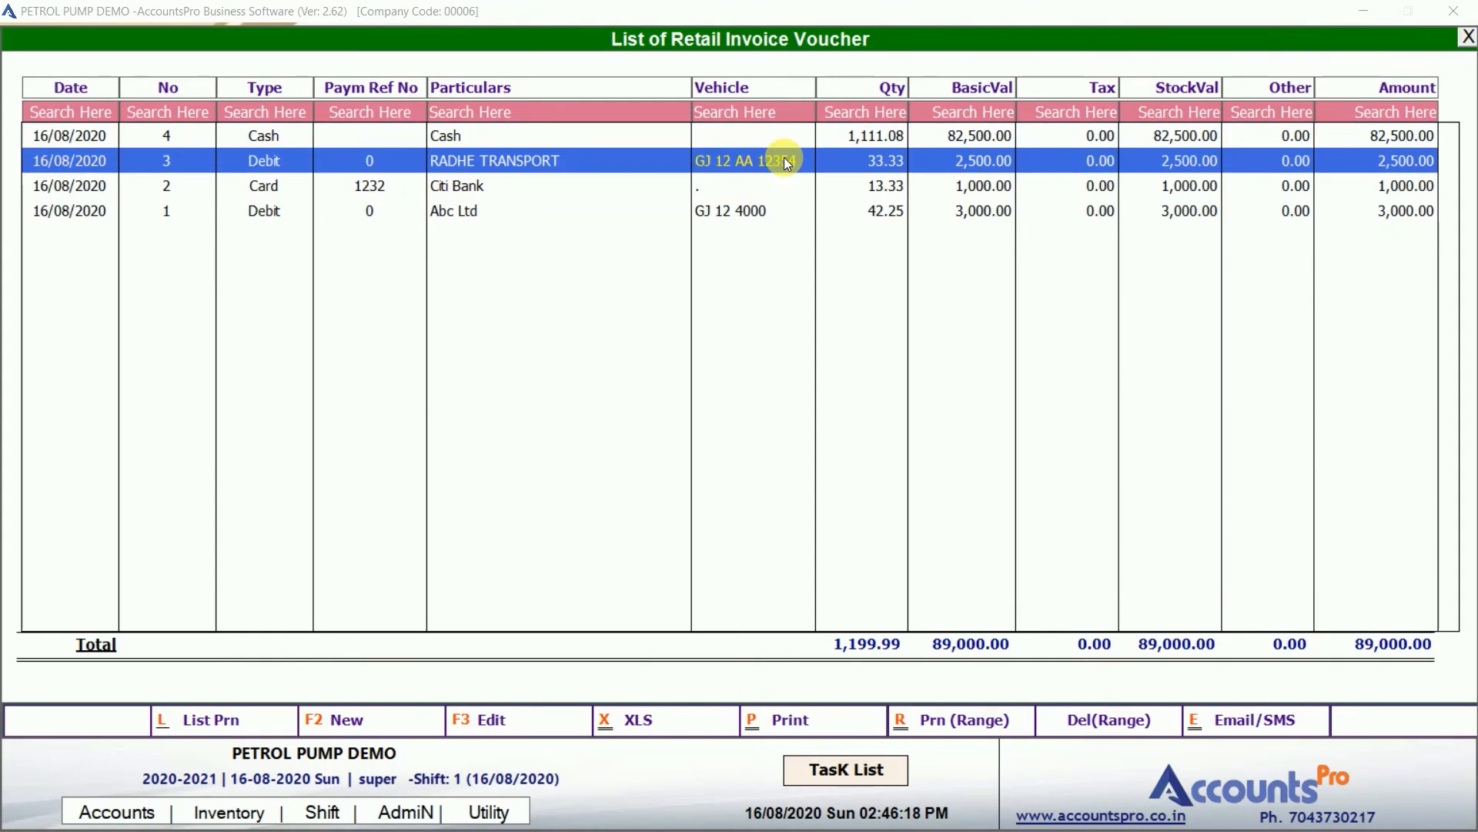
pyautogui.click(591, 168)
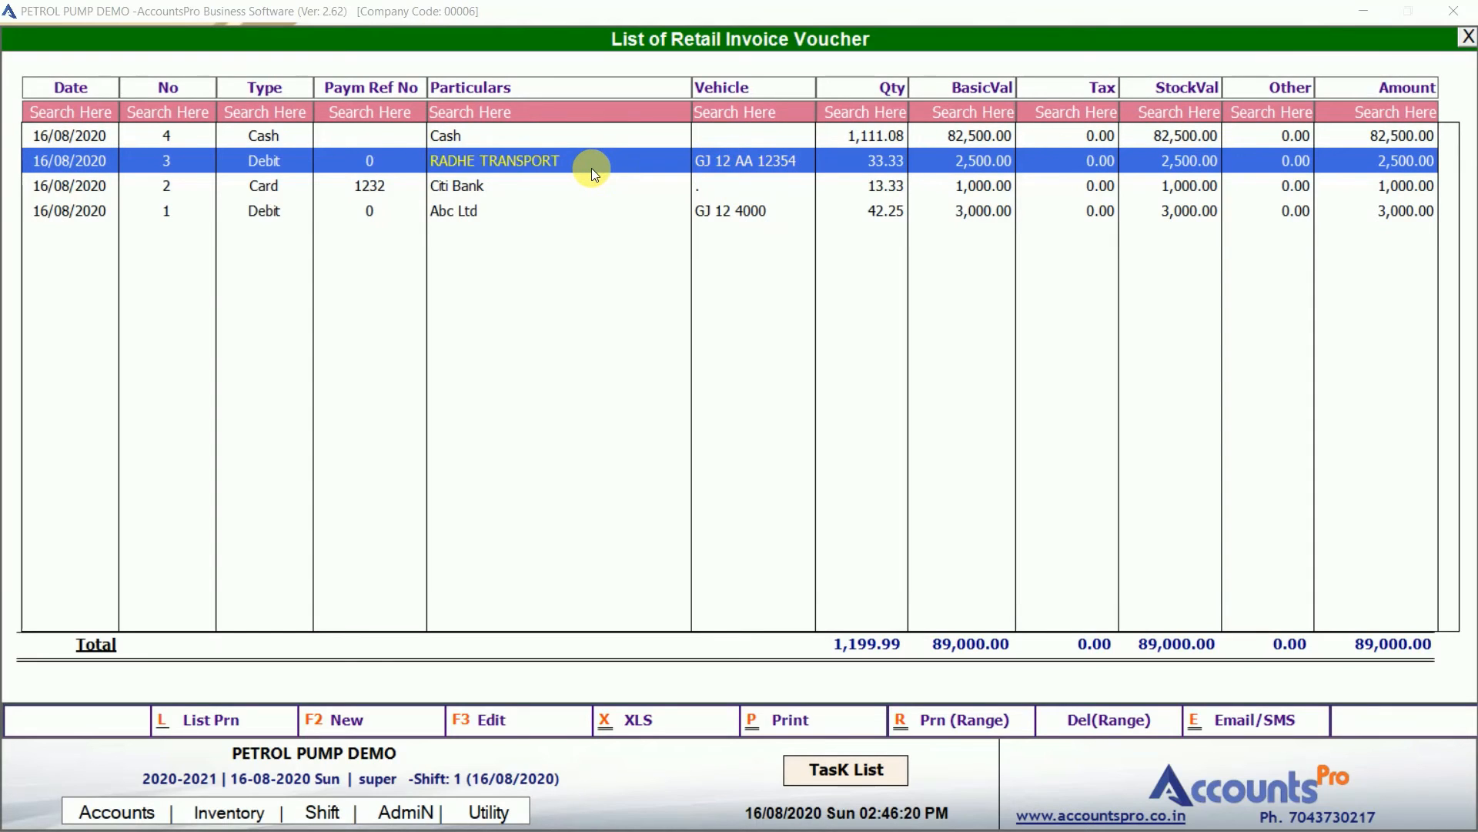
pyautogui.press('Up')
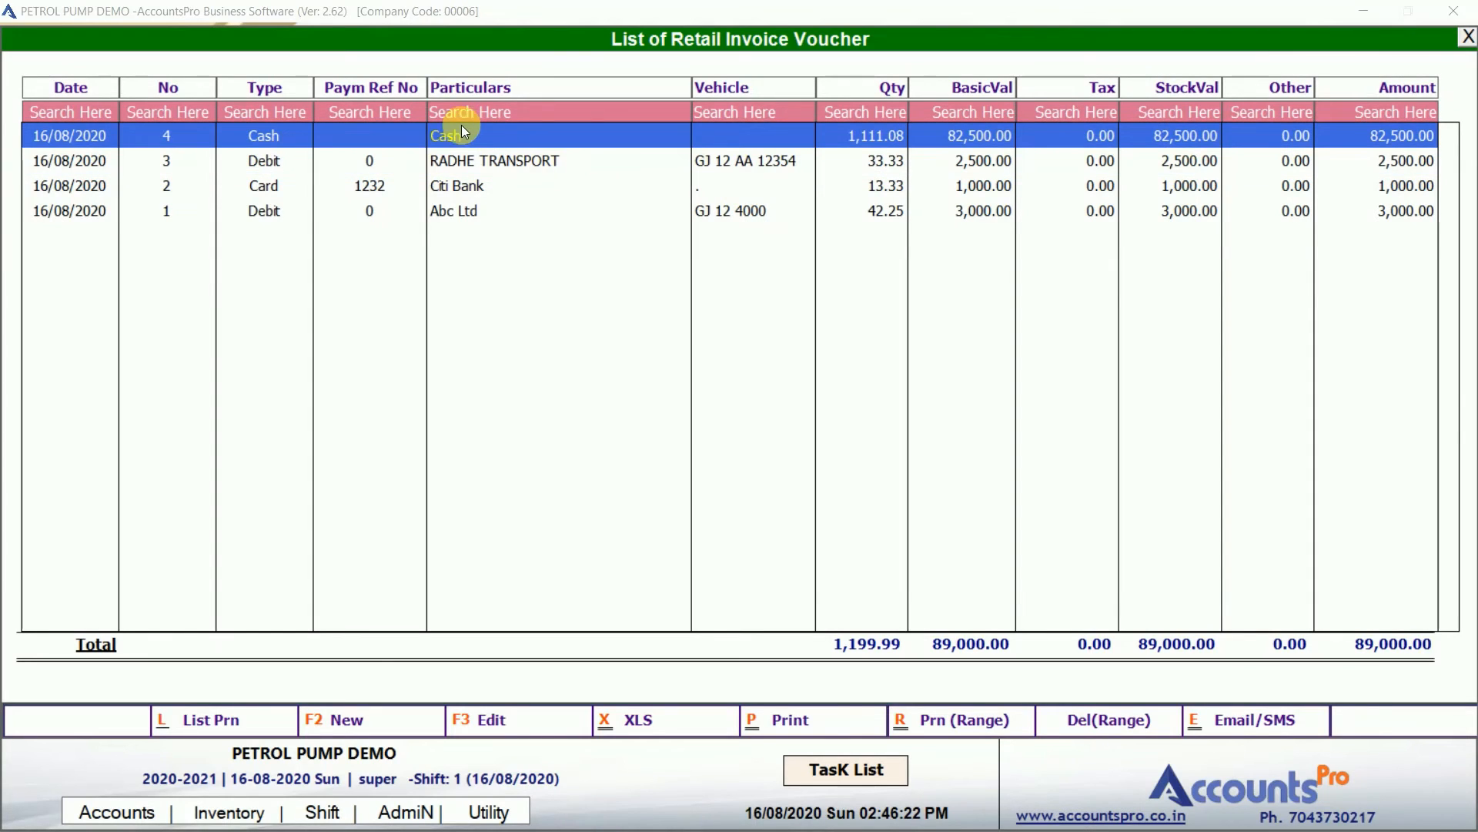
pyautogui.doubleClick(442, 137)
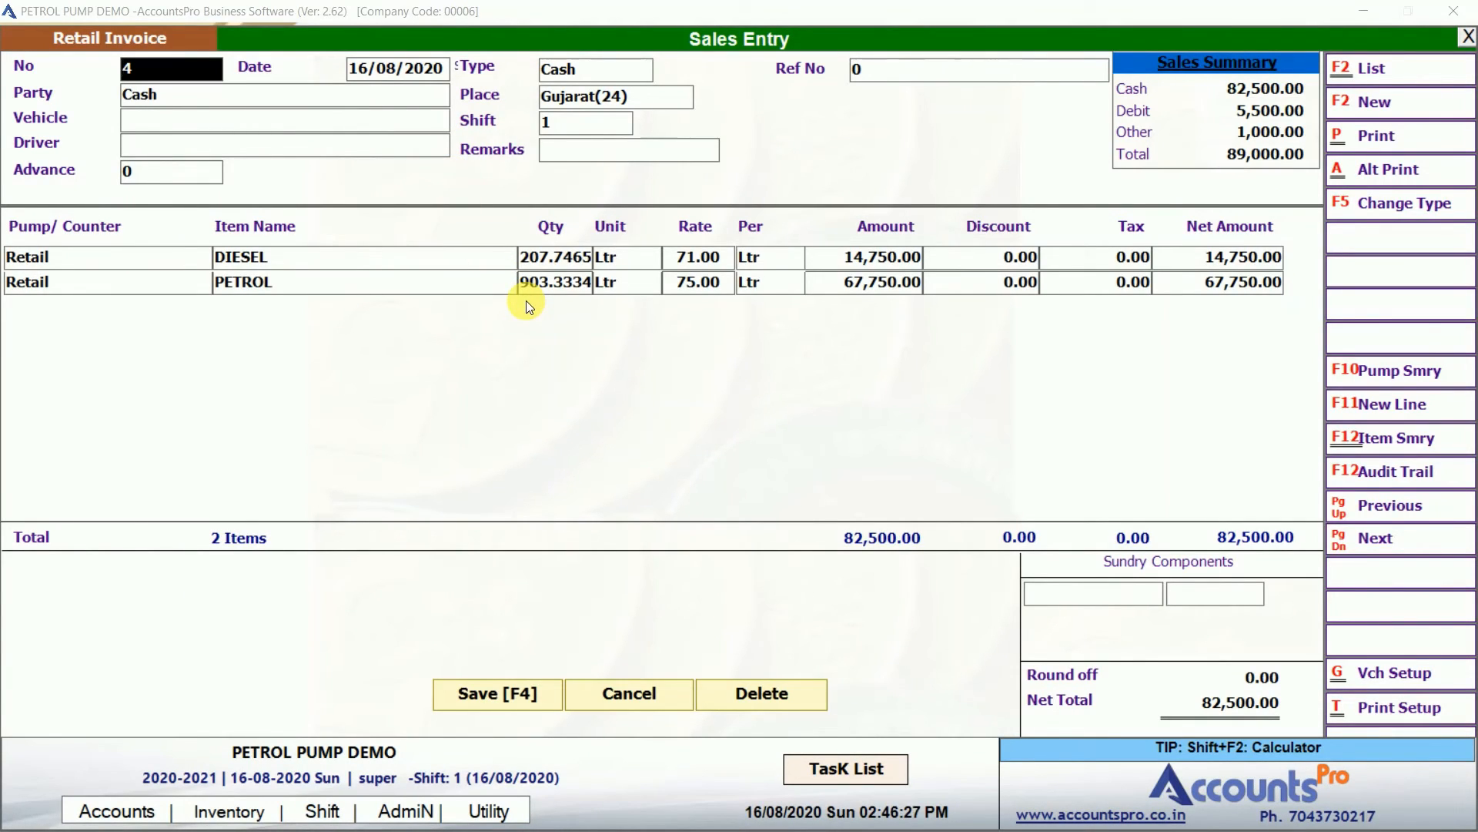
pyautogui.press('Escape')
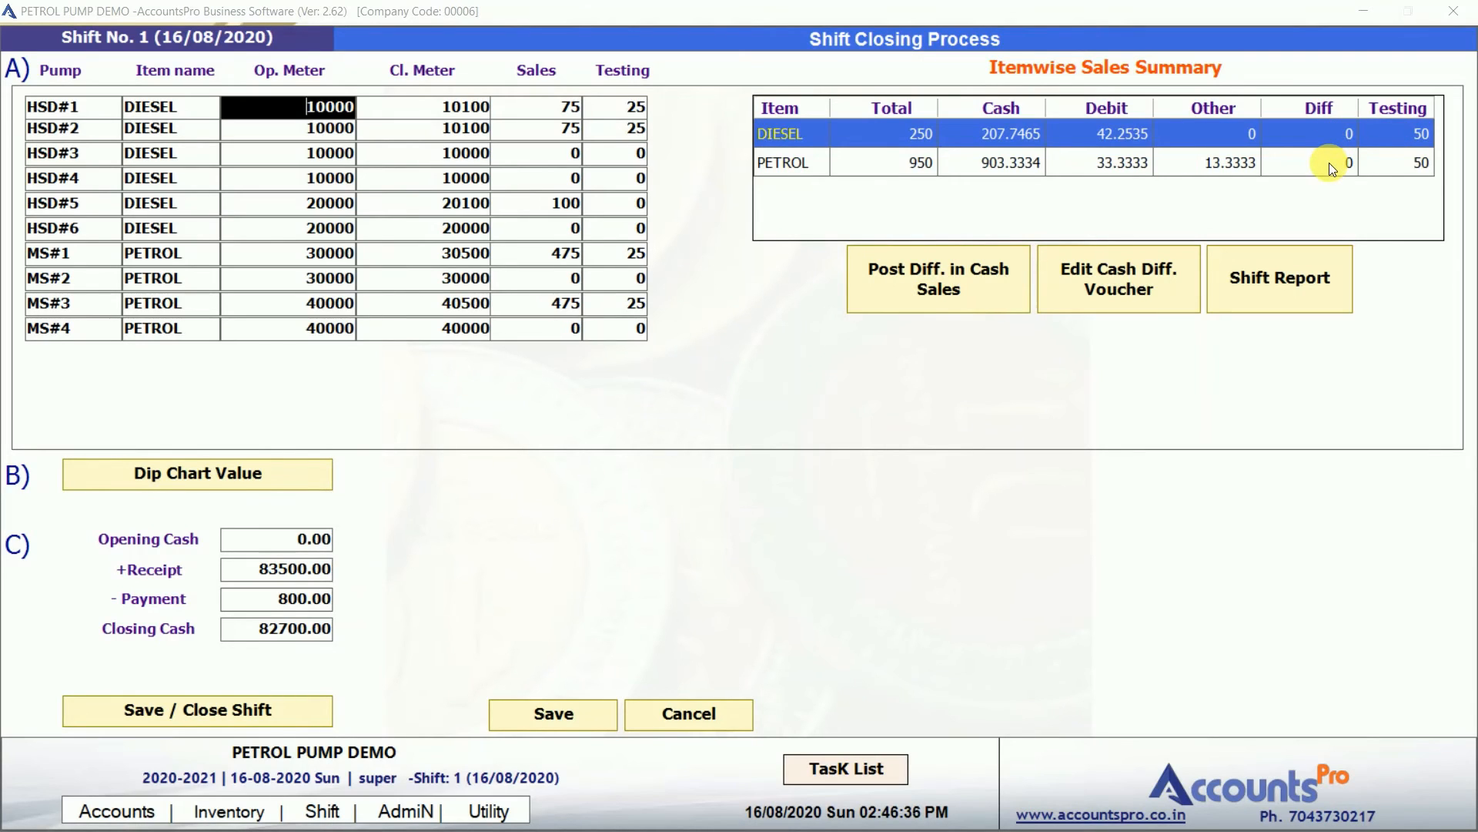
# Open the dip chart values and examine the opening, inward, outward and closing stock of Diesel Tank #1.
pyautogui.click(237, 482)
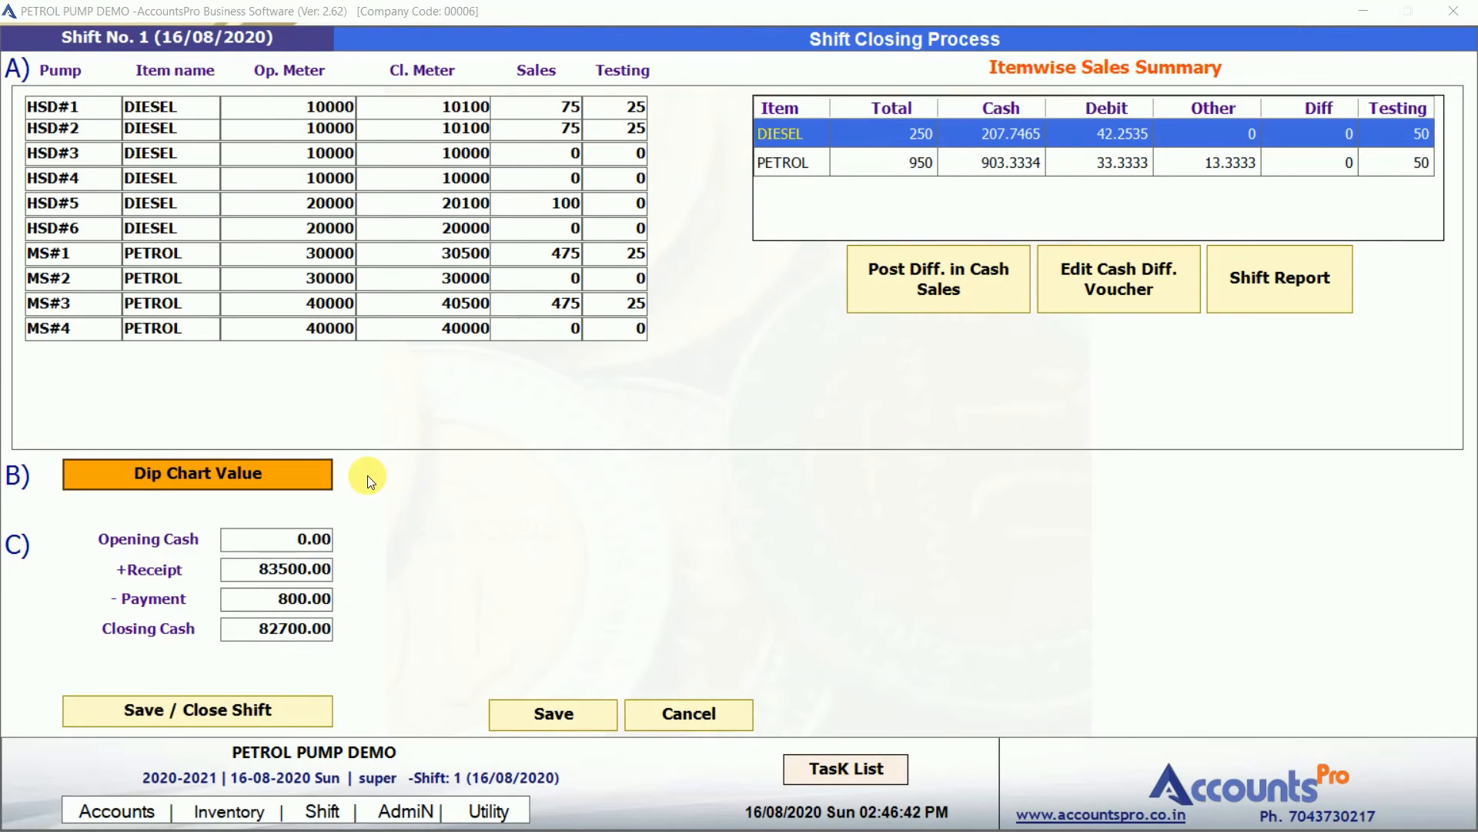
pyautogui.click(289, 479)
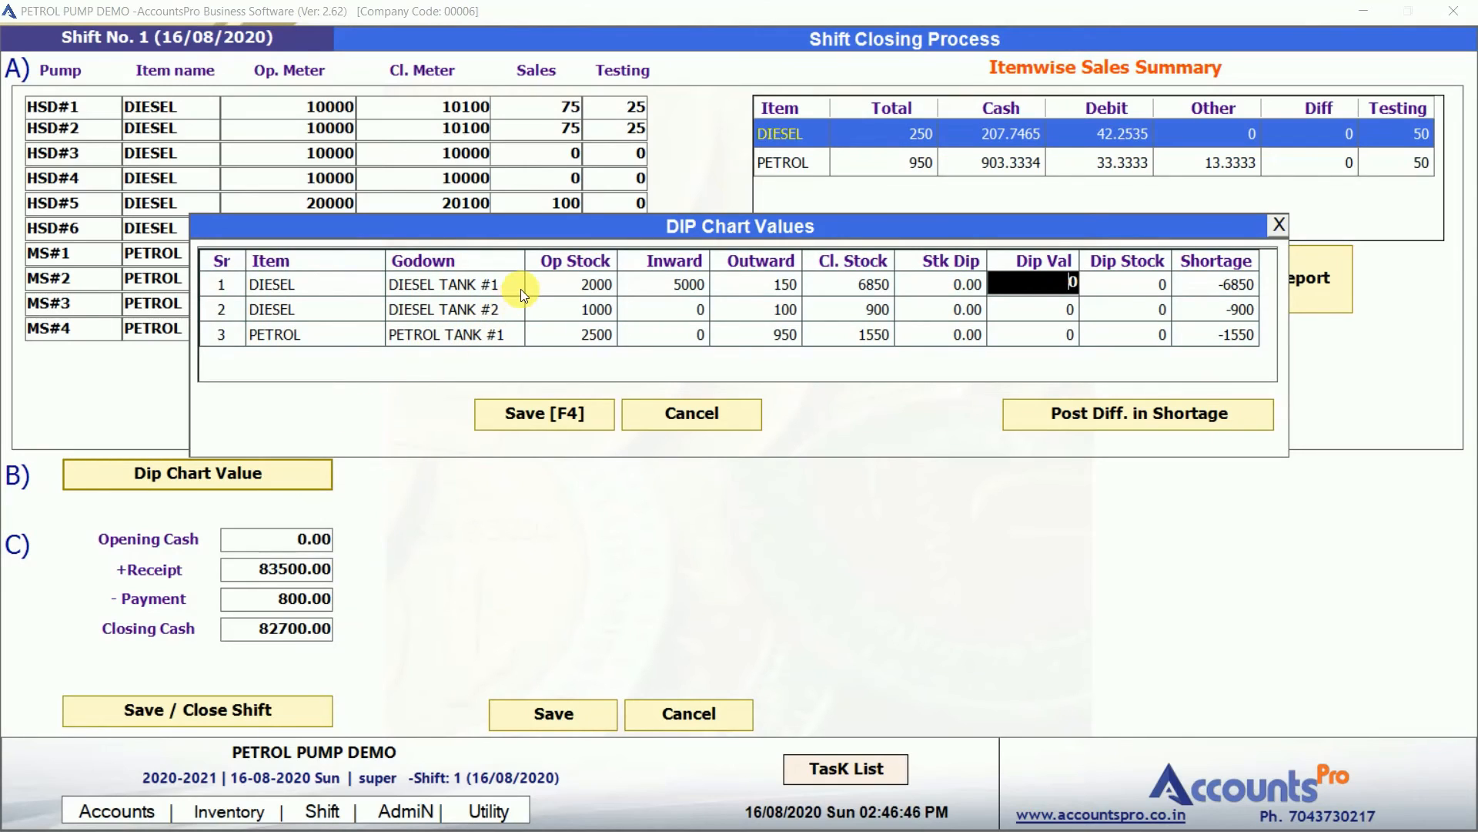
pyautogui.click(468, 291)
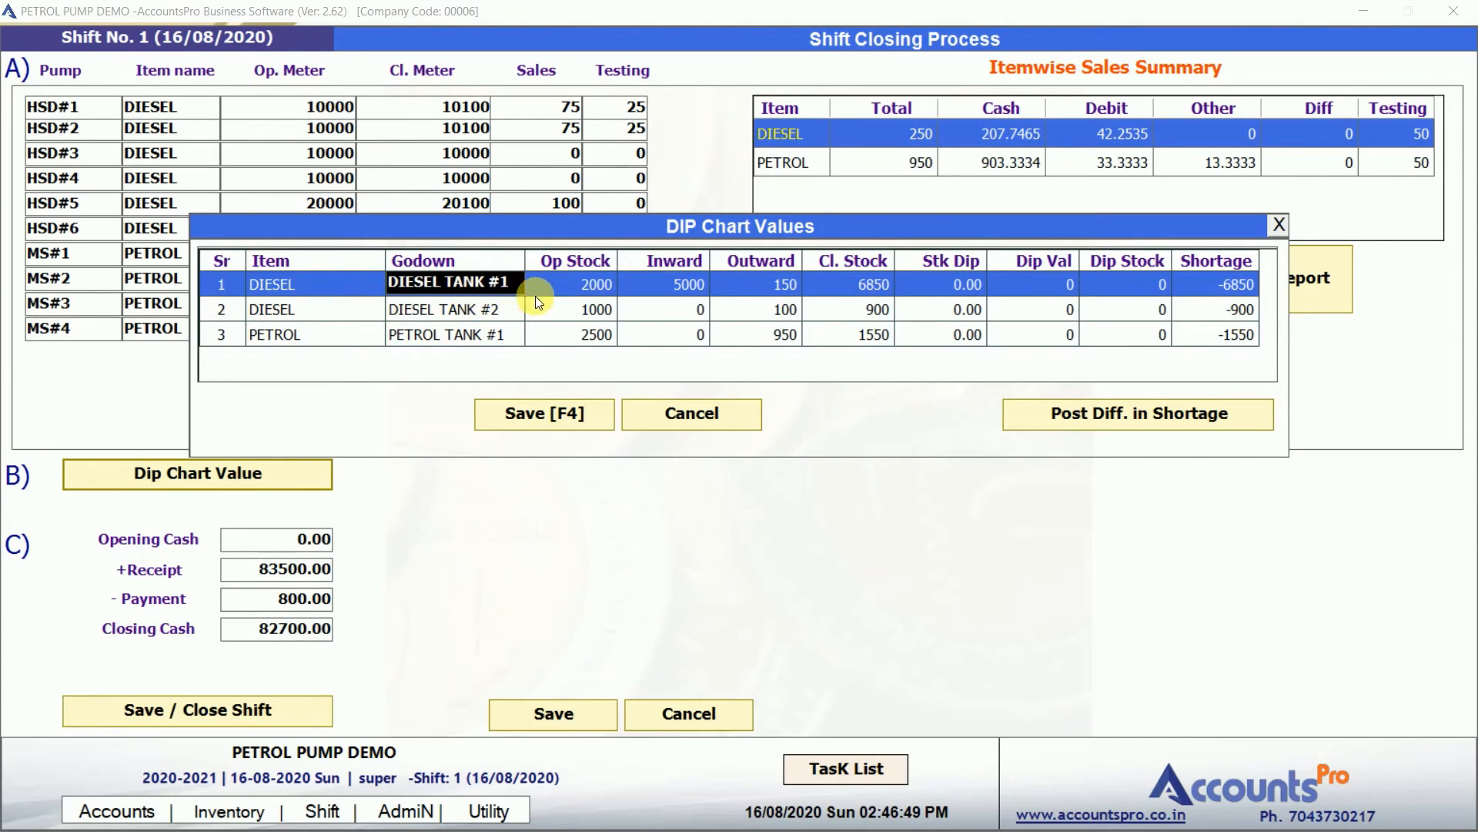
pyautogui.click(578, 289)
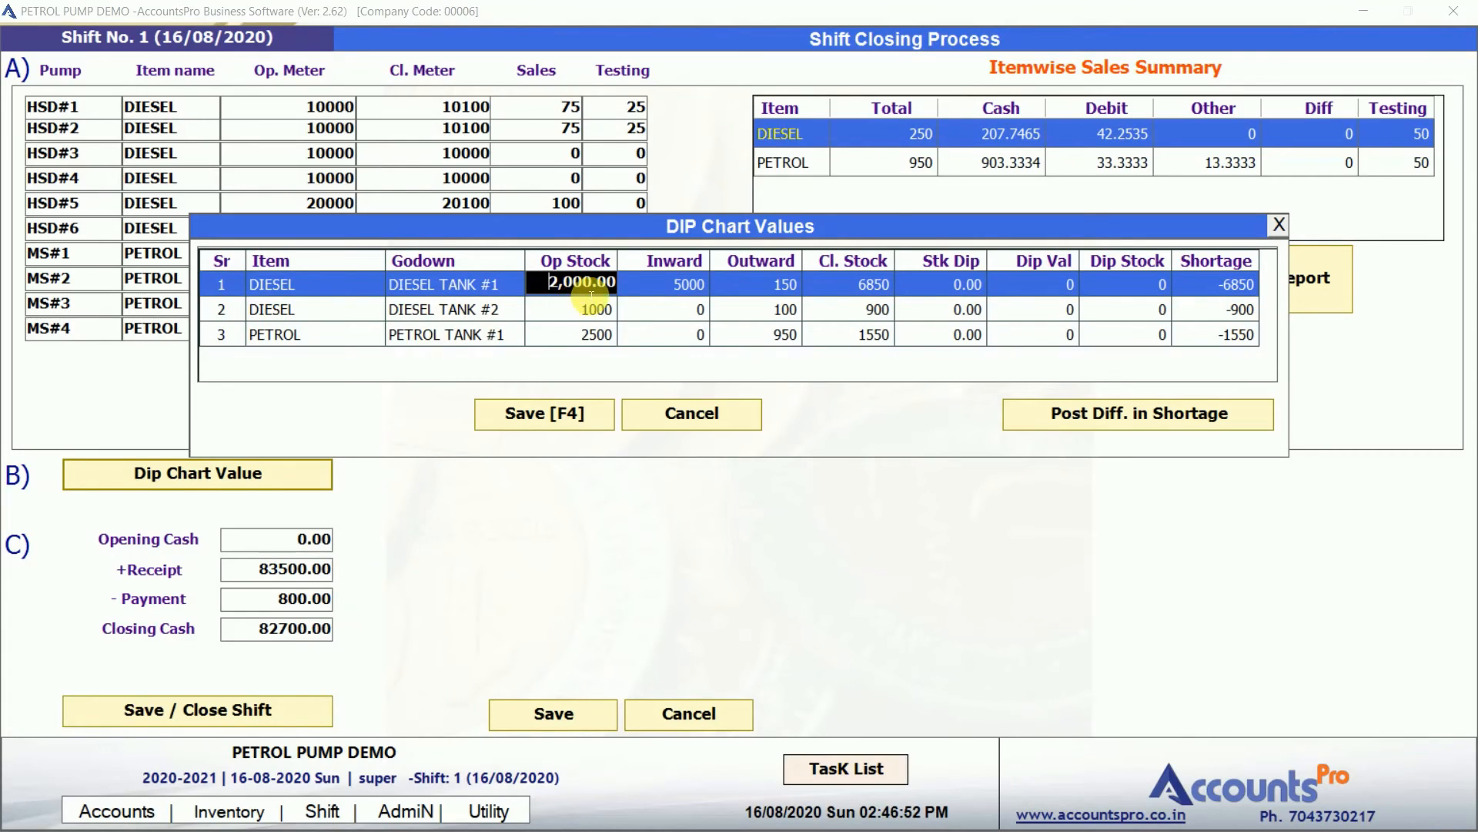
pyautogui.click(677, 286)
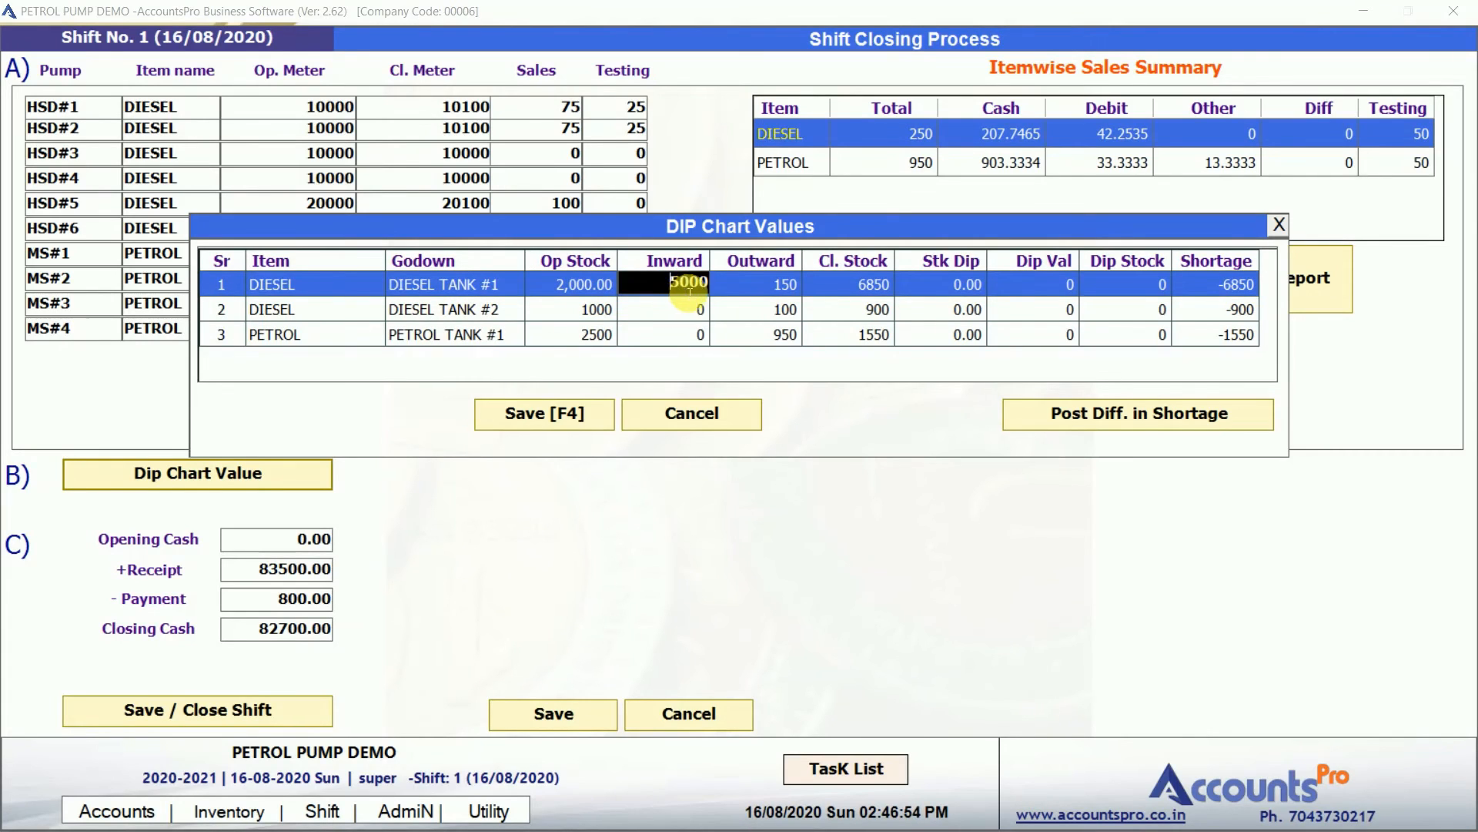
pyautogui.click(755, 286)
pyautogui.click(838, 288)
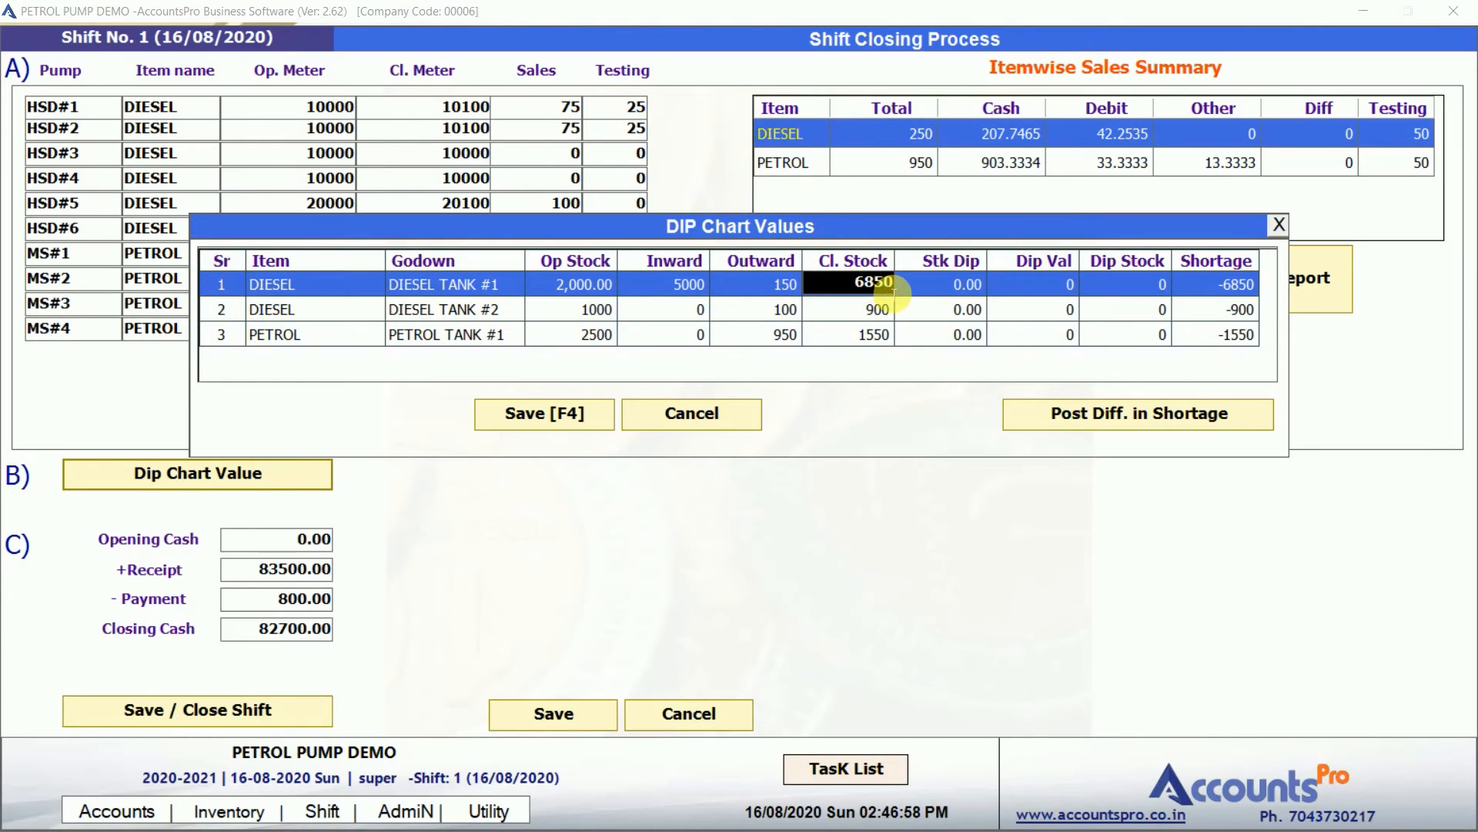
# Set the dip values of Diesel Tank #1 to 6840 and Diesel Tank #2 to 899, accepting both as manual dip stock.
pyautogui.click(1018, 286)
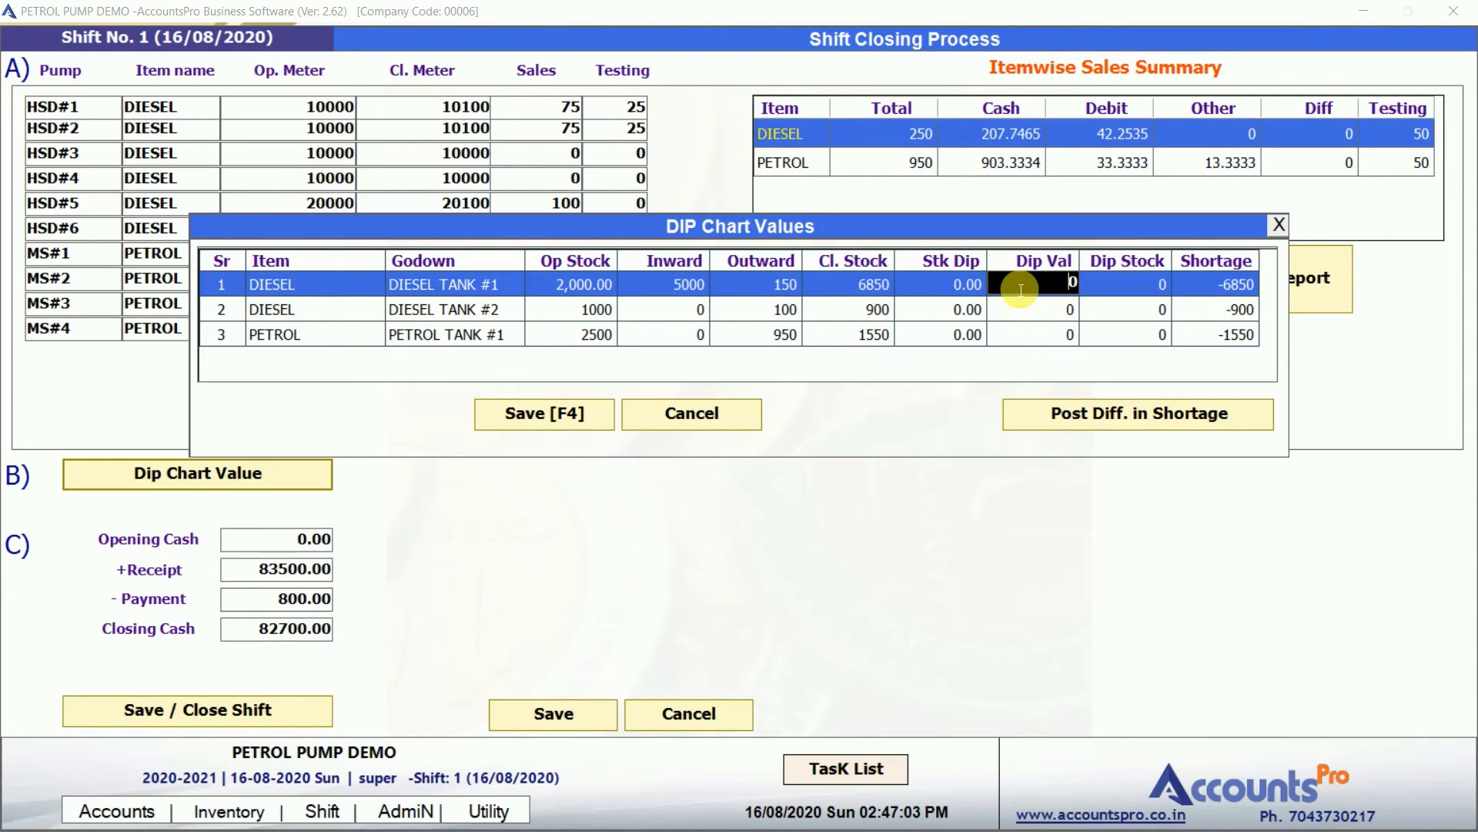
pyautogui.write('6840')
pyautogui.press('Return')
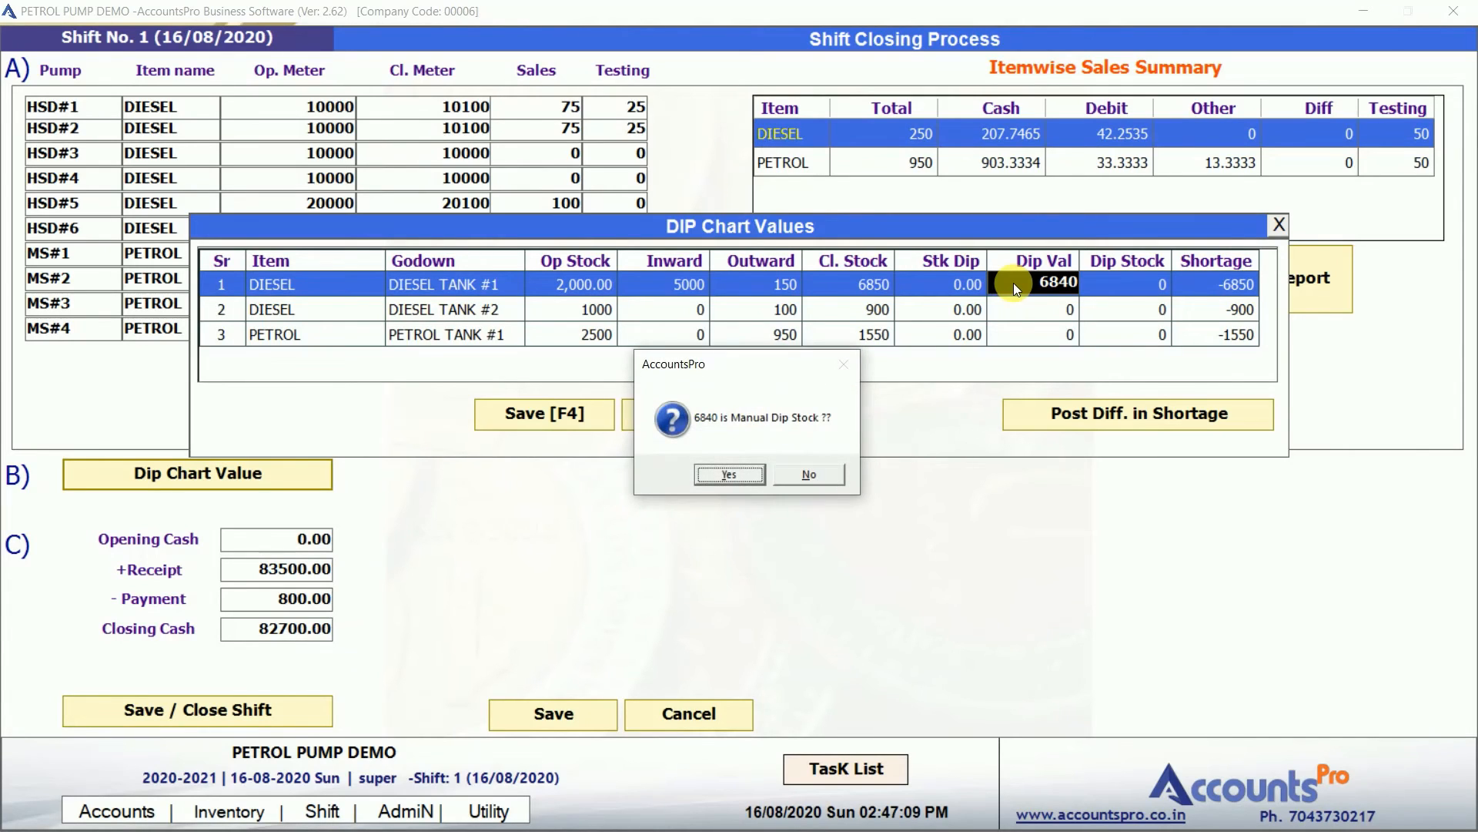
pyautogui.press('Return')
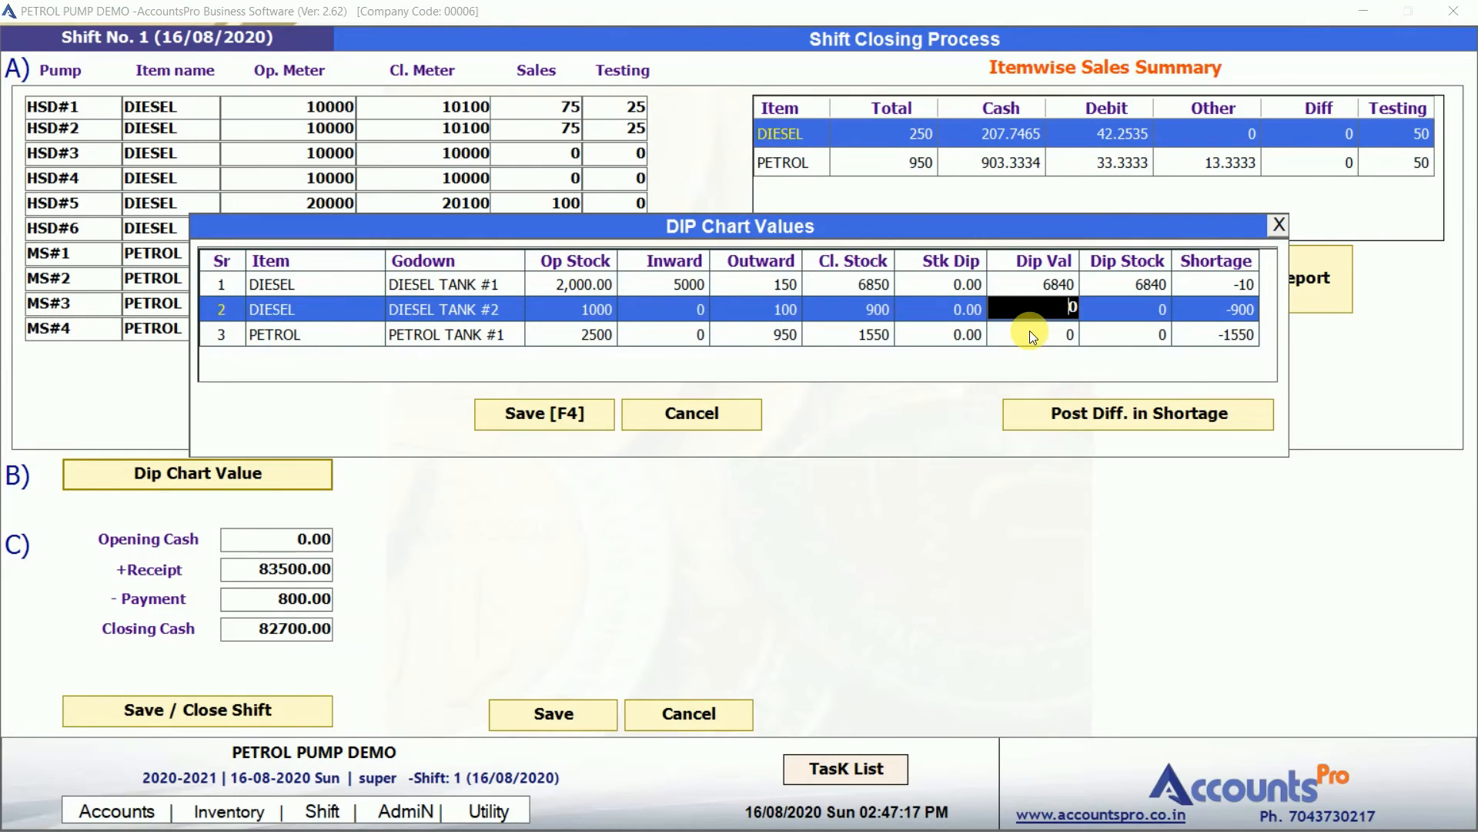
pyautogui.write('899')
pyautogui.press('Return')
pyautogui.press('Return')
# Set Petrol Tank #1's dip value to 1555 as manual dip stock, and save the dip chart with the differences posted in shortage.
pyautogui.click(1035, 336)
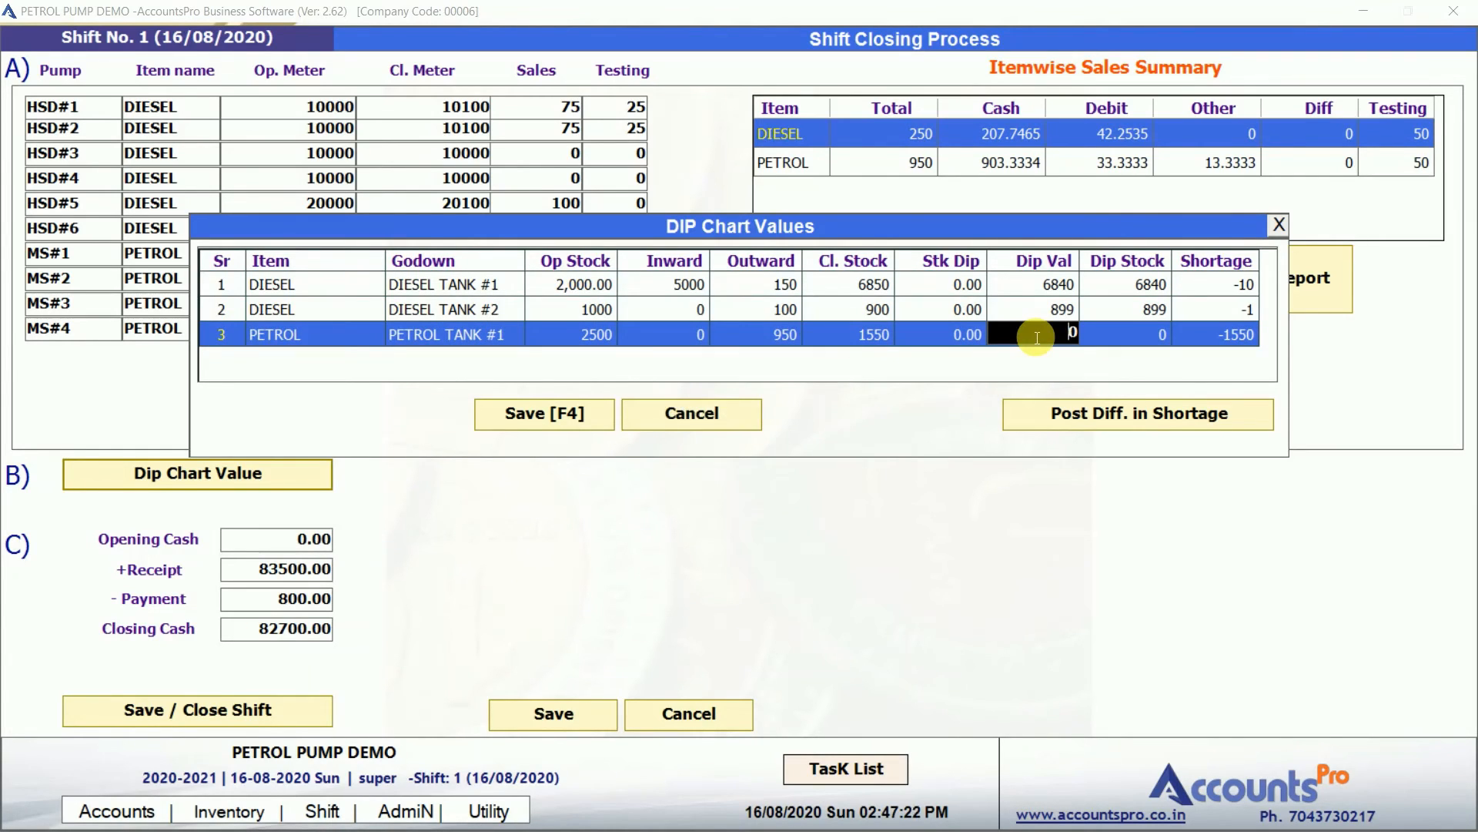
pyautogui.write('1555')
pyautogui.press('Return')
pyautogui.press('Return')
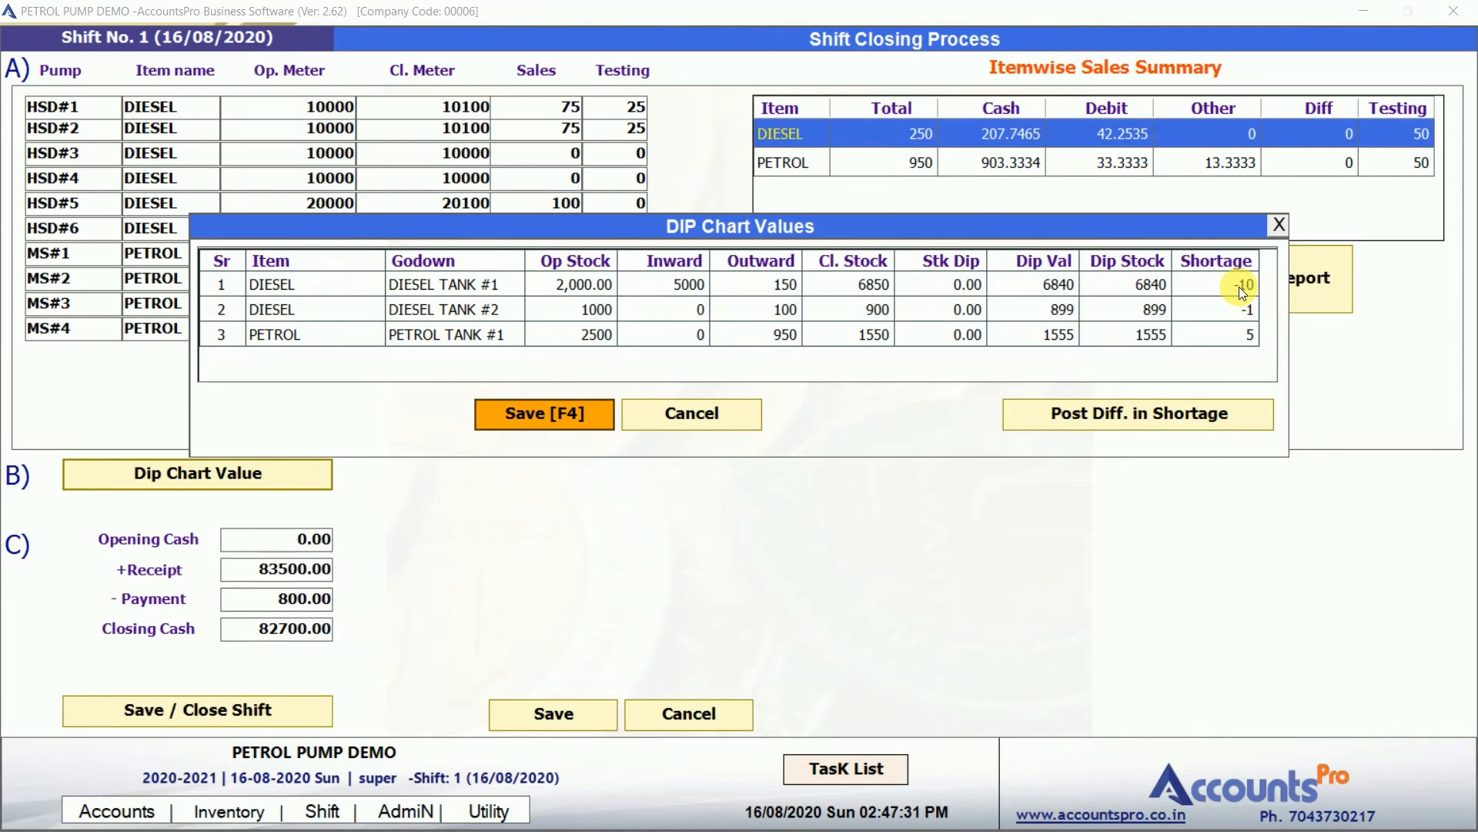
pyautogui.click(1092, 417)
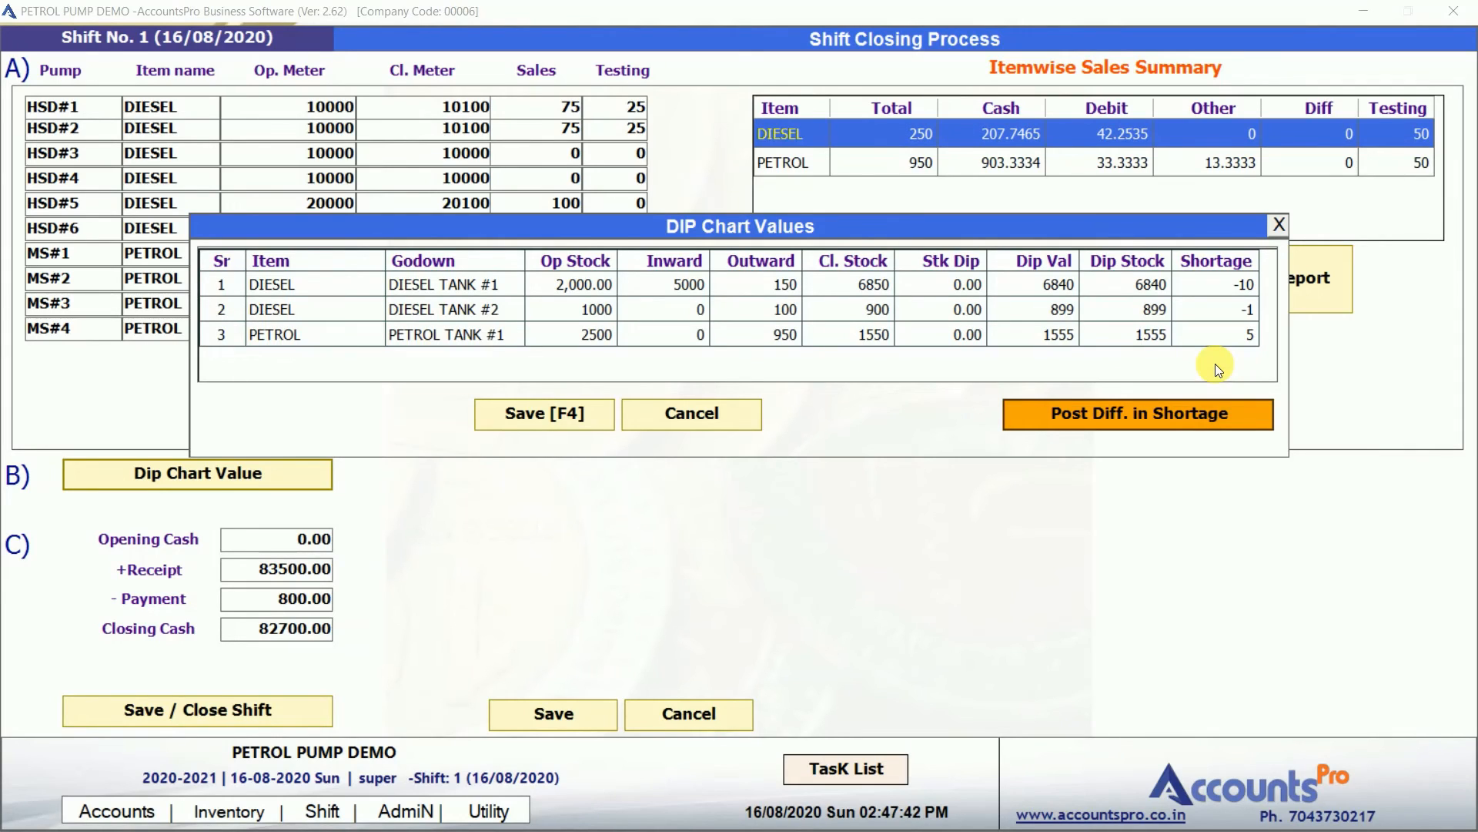
pyautogui.click(569, 414)
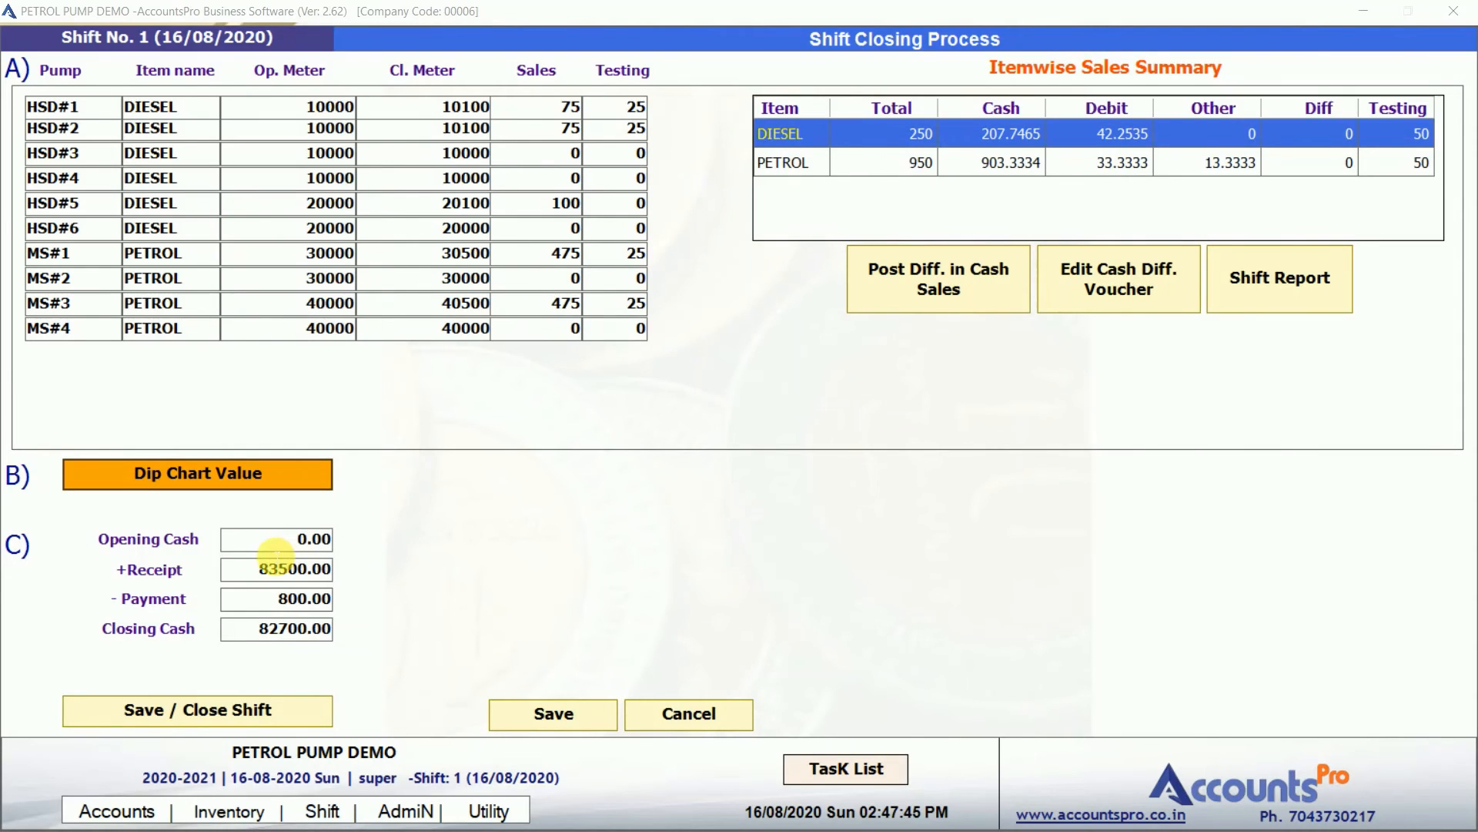
# Check the opening cash, receipts and closing cash, and save and close Shift 1.
pyautogui.click(277, 550)
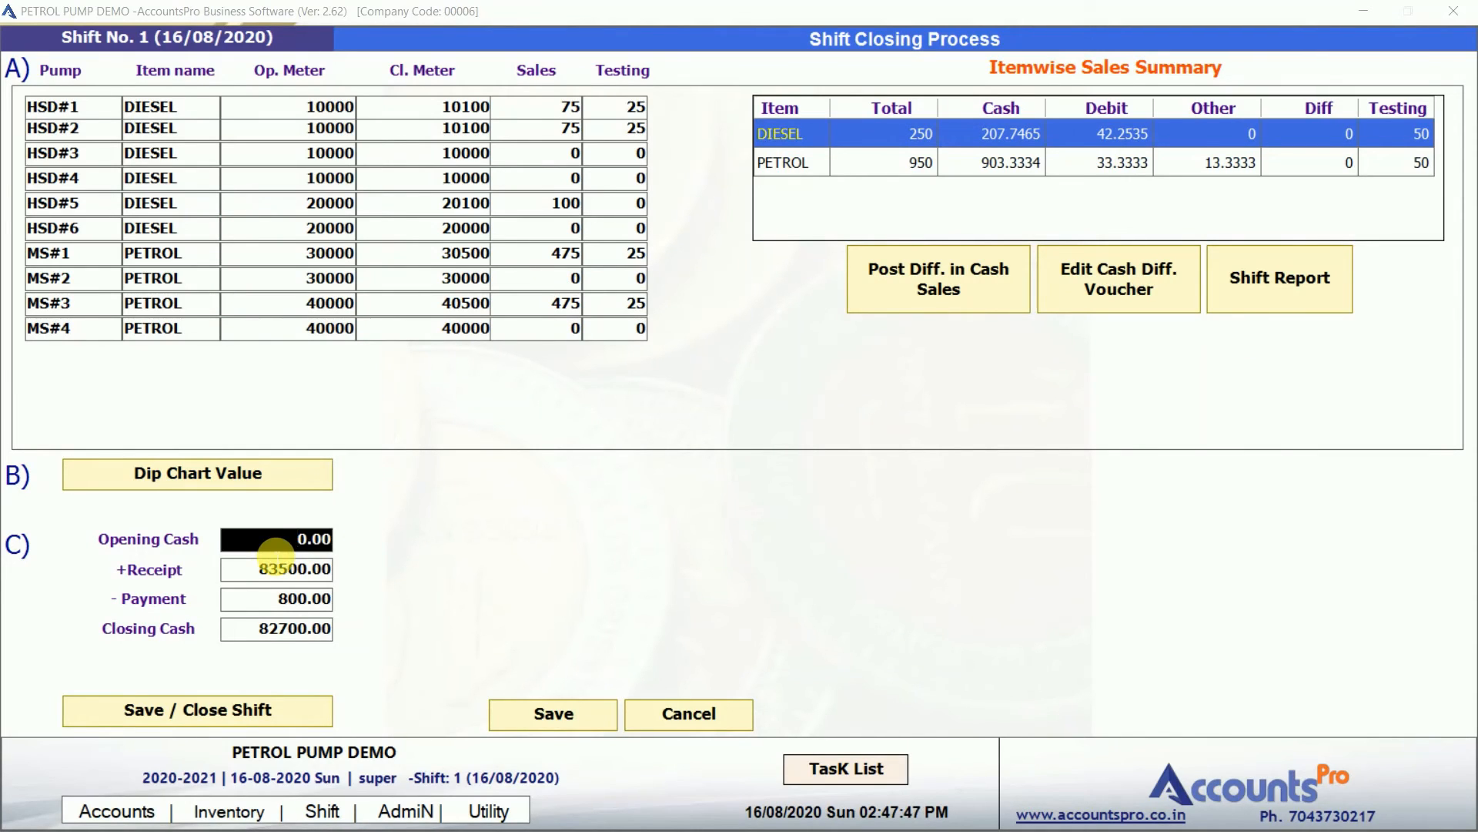
pyautogui.click(280, 568)
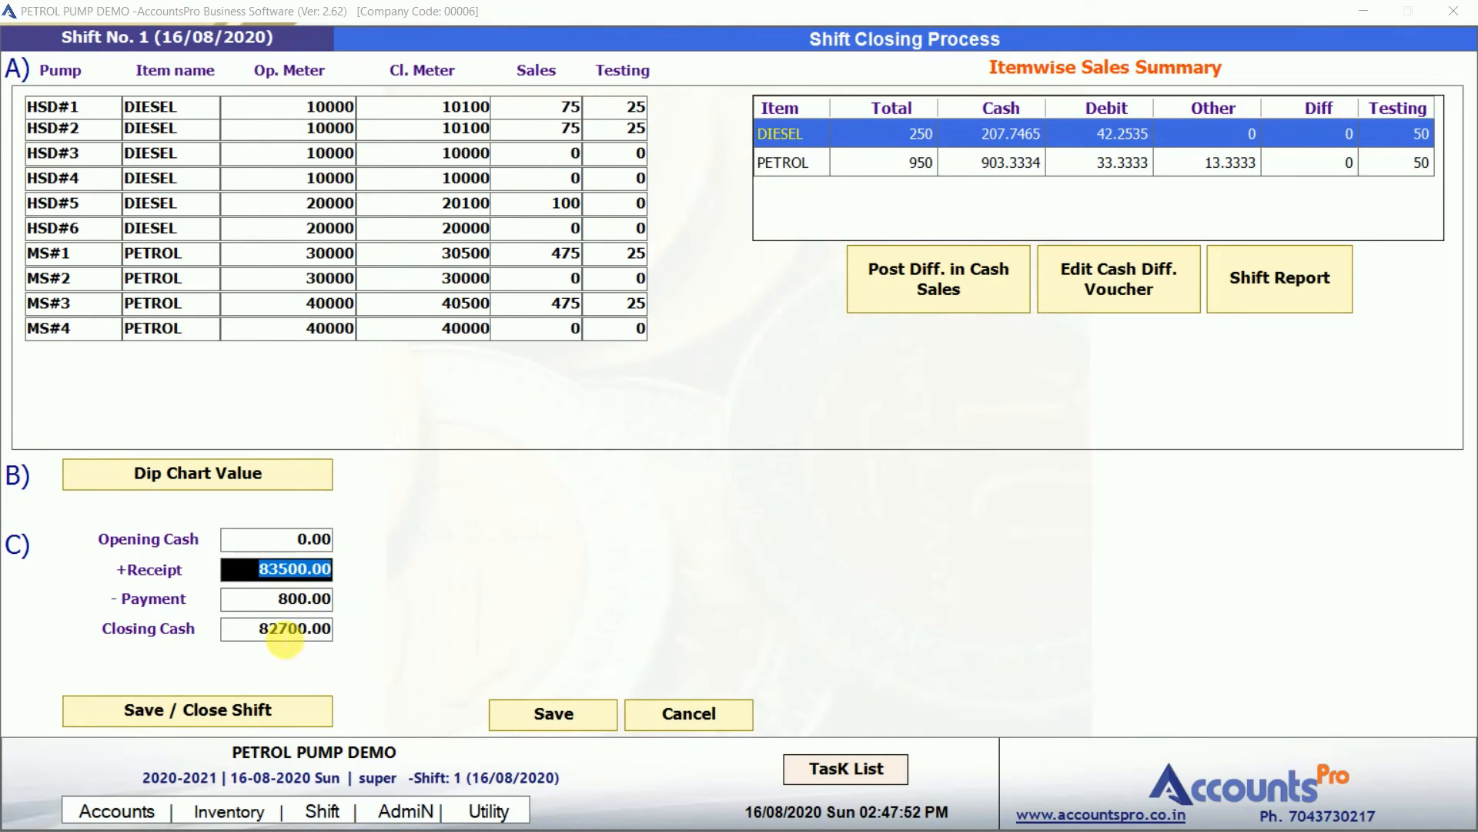
pyautogui.click(291, 630)
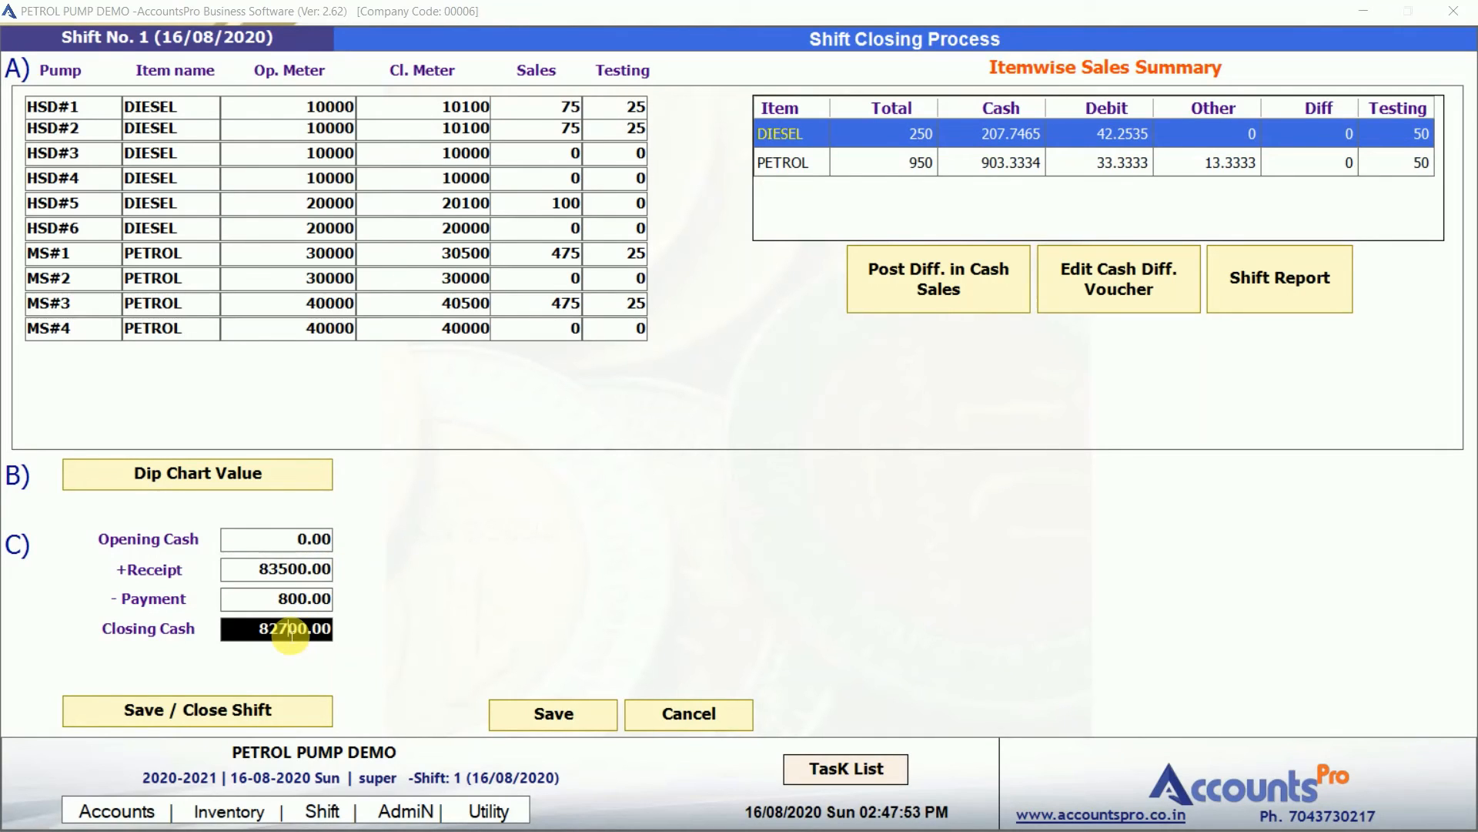
pyautogui.click(261, 713)
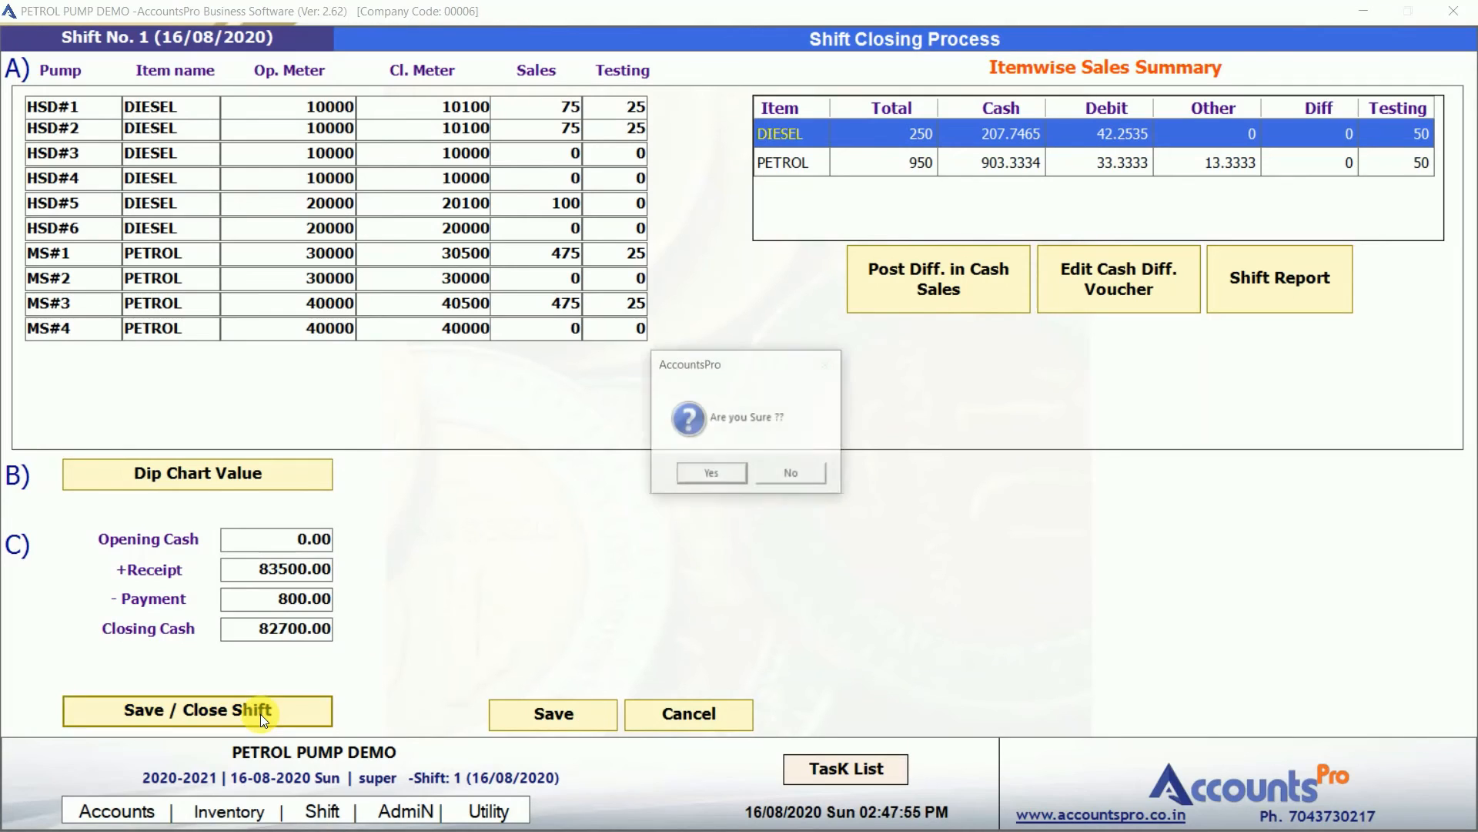
pyautogui.click(733, 472)
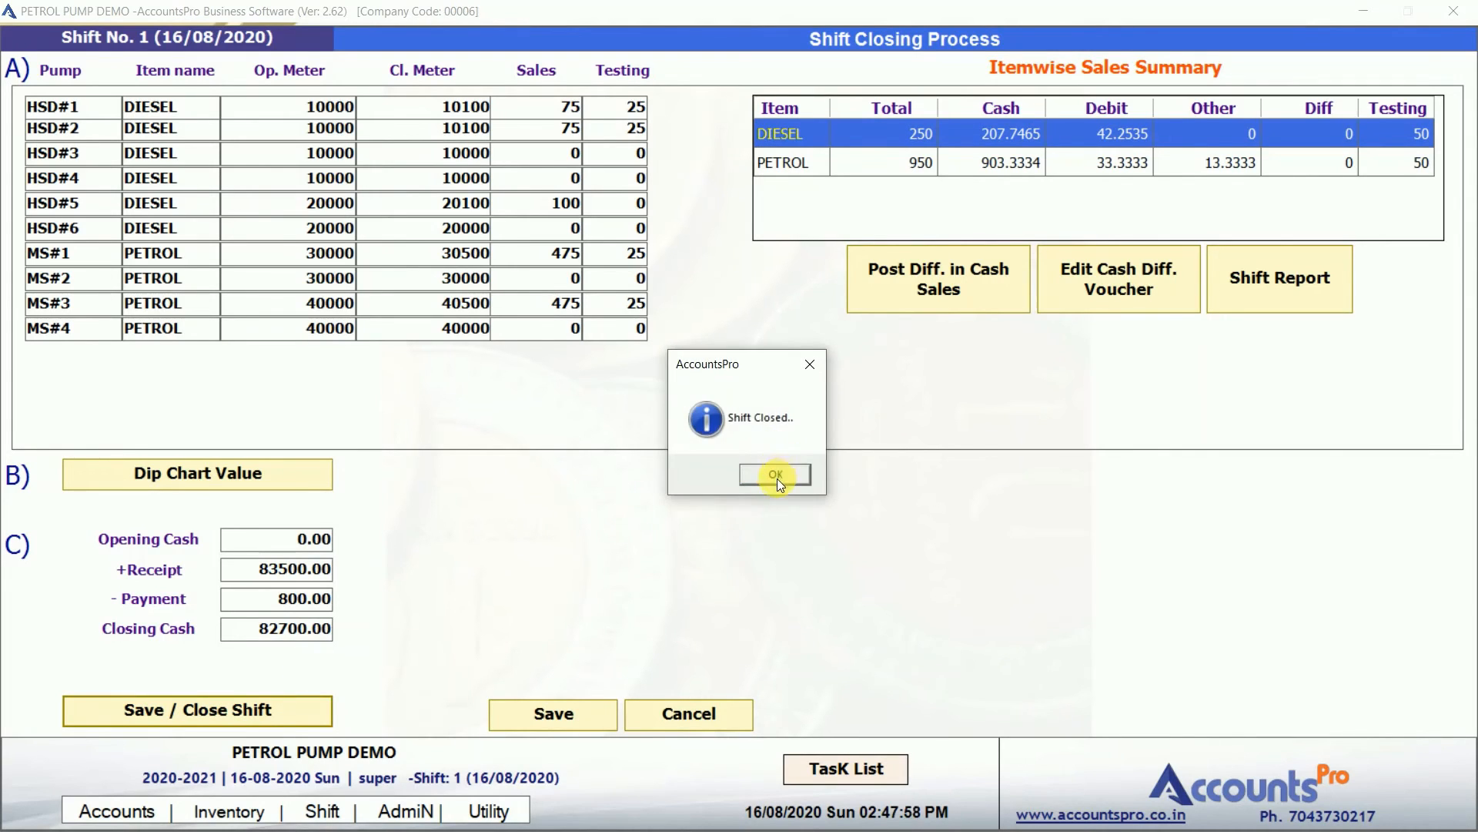
pyautogui.click(776, 473)
# Generate the shift closing report for shift 1 of 16/08/2020, including A/c transactions, the debit bill list and the cash/other bill list.
pyautogui.click(584, 48)
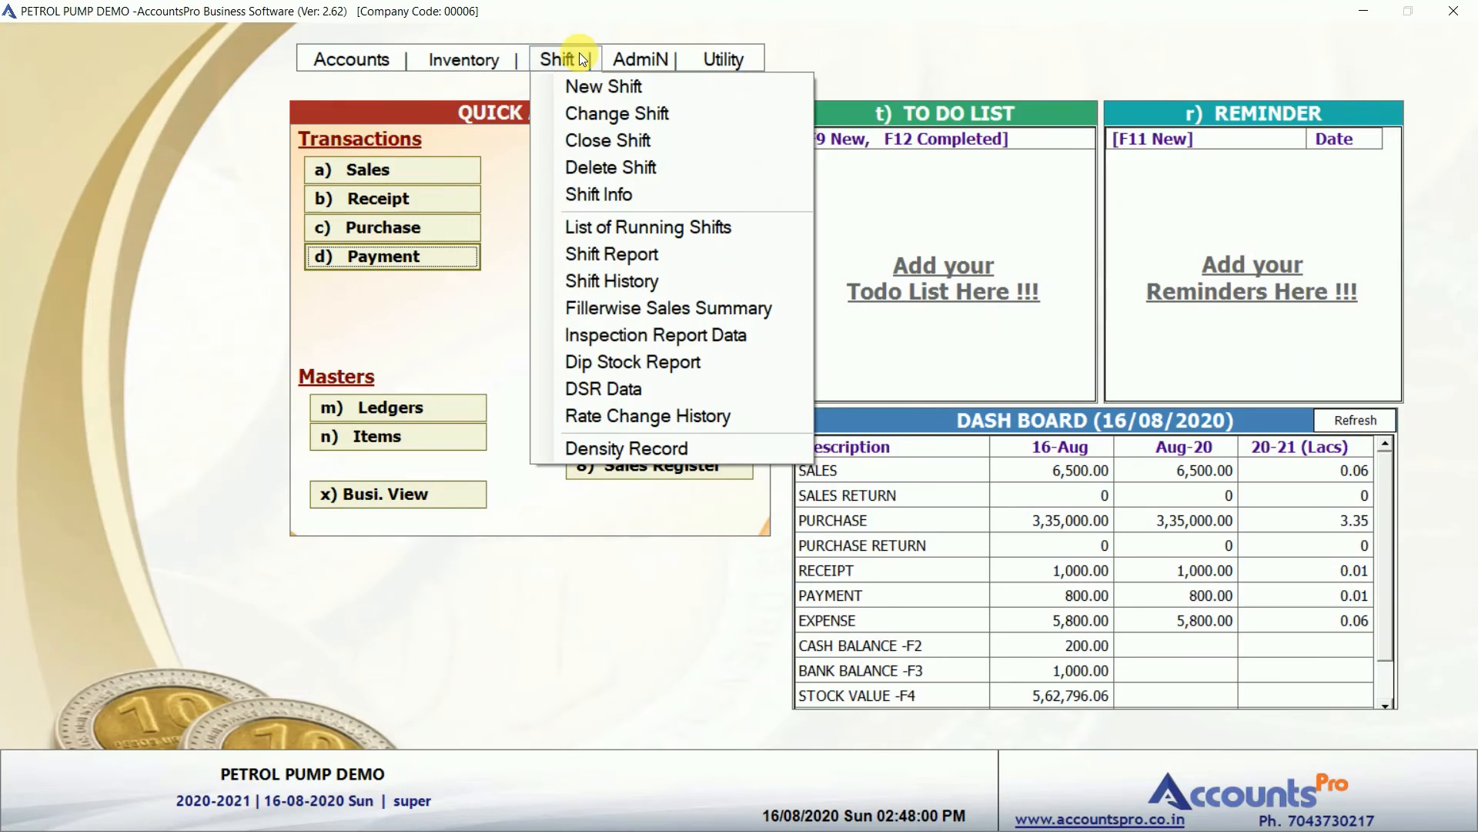
pyautogui.click(591, 252)
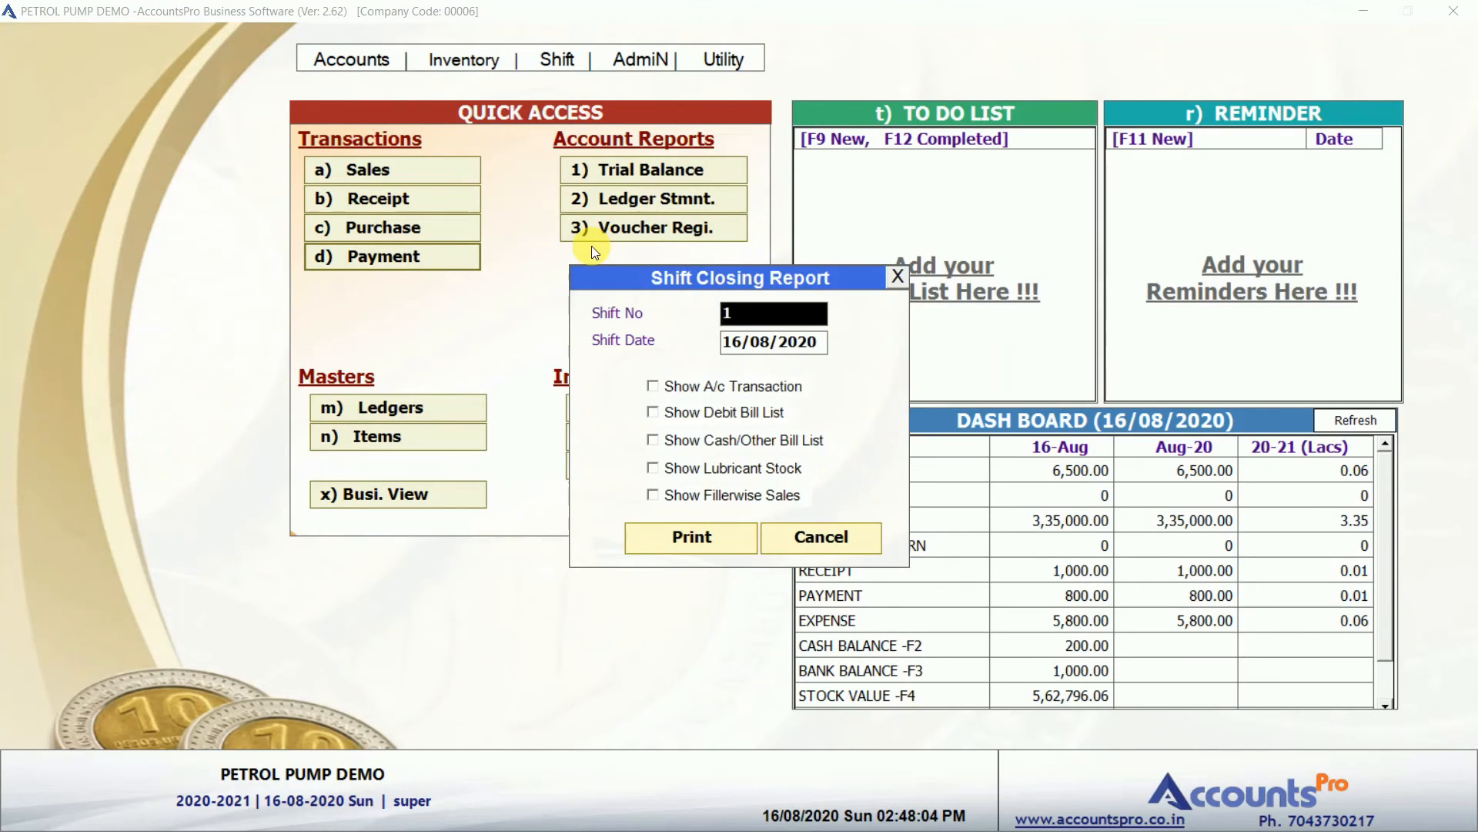
pyautogui.press('Return')
pyautogui.press('Return')
pyautogui.press('space')
pyautogui.press('Return')
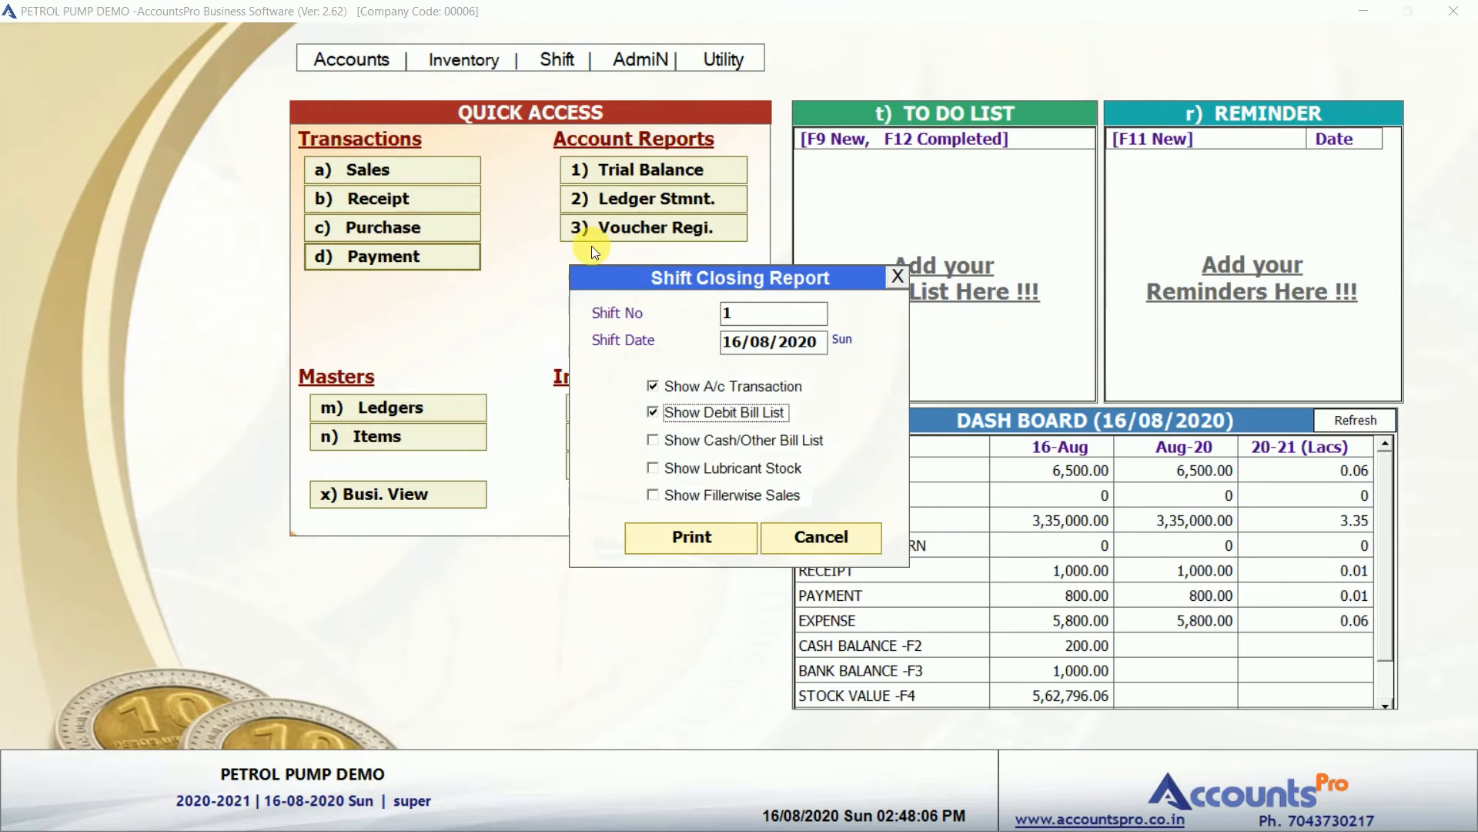
pyautogui.press('Return')
pyautogui.press('space')
pyautogui.press('Return')
pyautogui.press('Return')
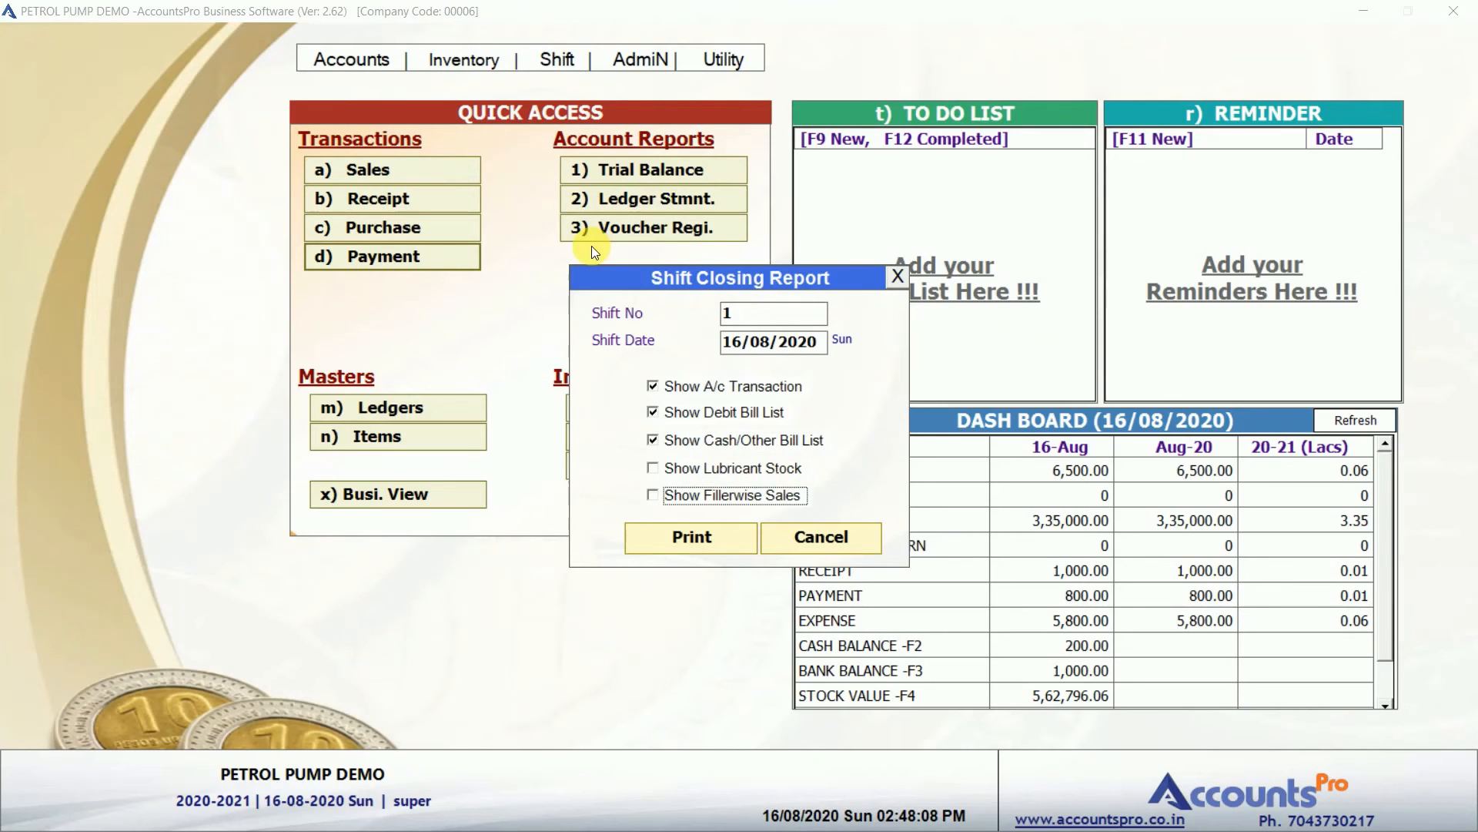
pyautogui.press('Return')
pyautogui.press('Return')
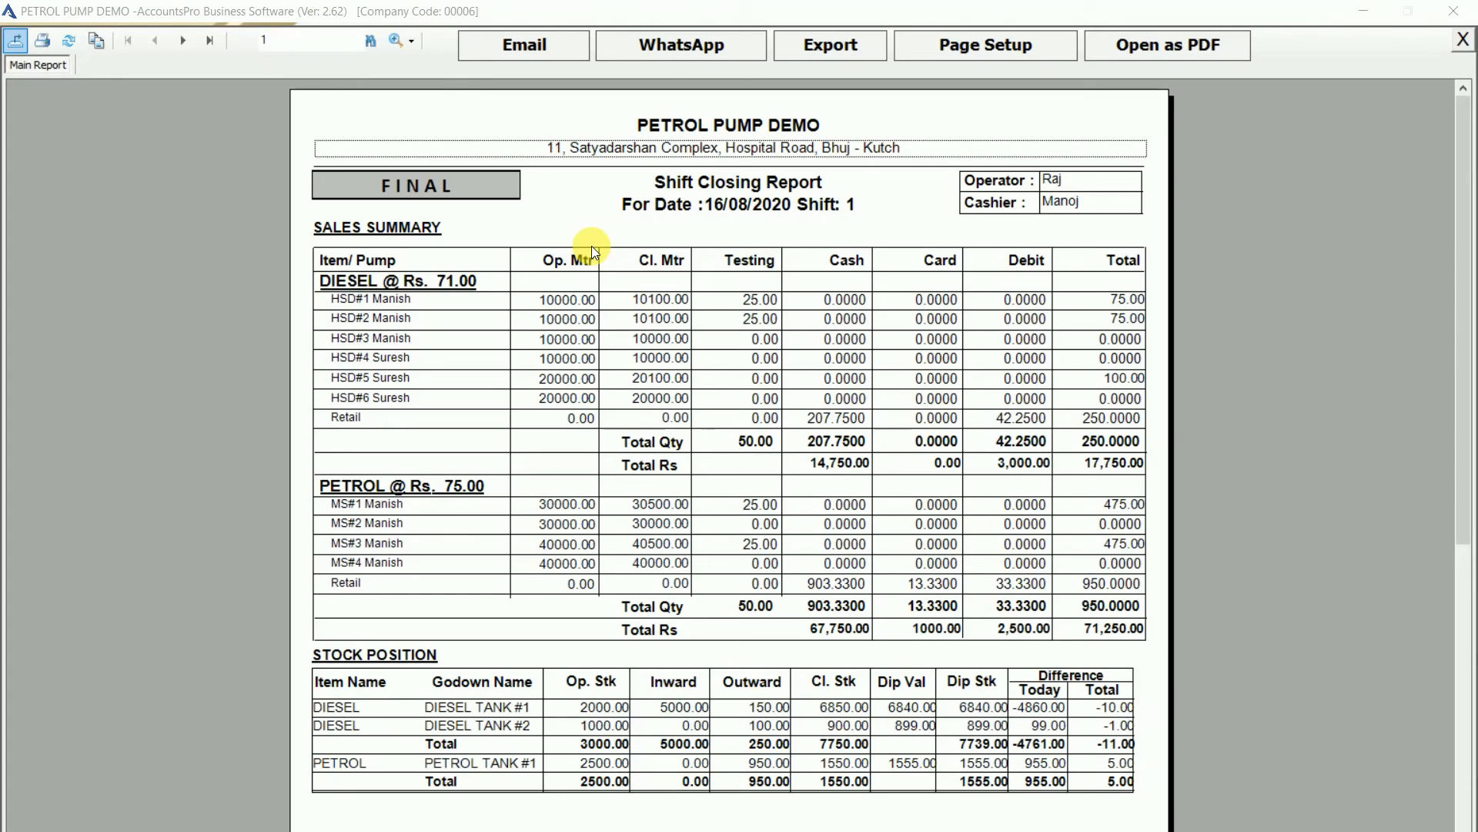
# Examine the report's heading and the diesel sales summary, including the rate, pump lines and total, debit, card, cash and testing quantities.
pyautogui.click(698, 198)
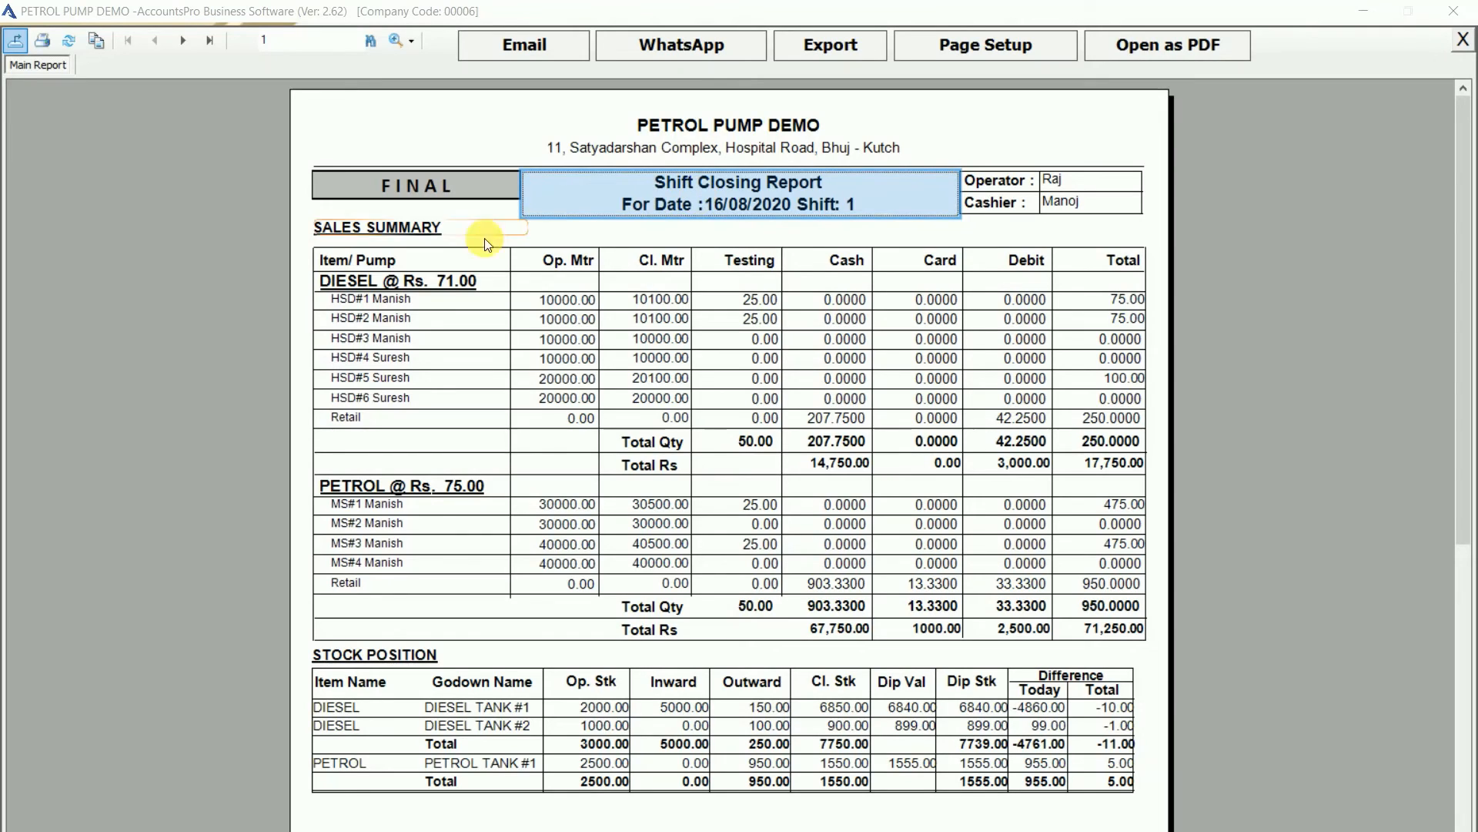
pyautogui.click(394, 231)
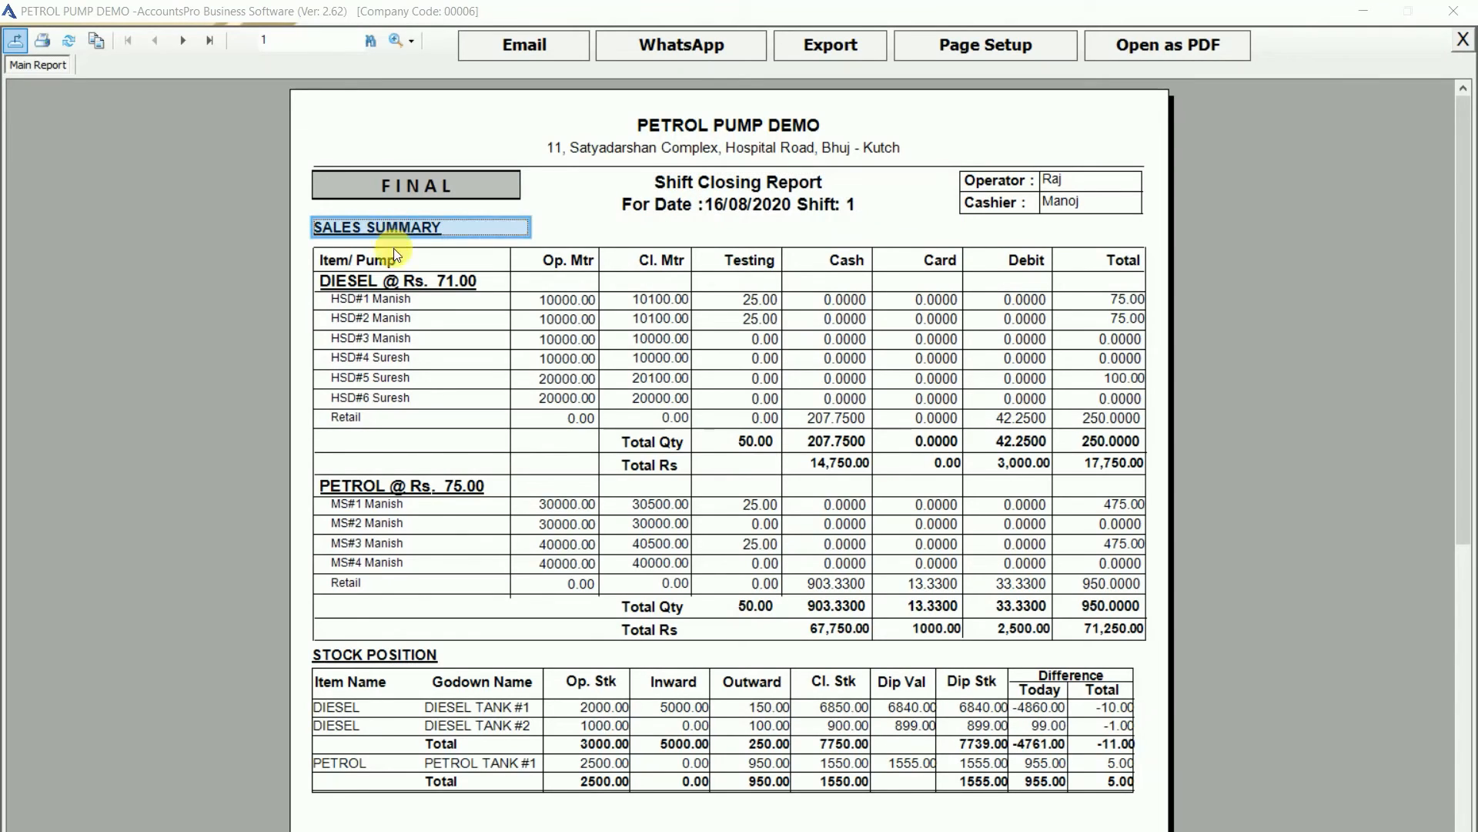
pyautogui.click(381, 286)
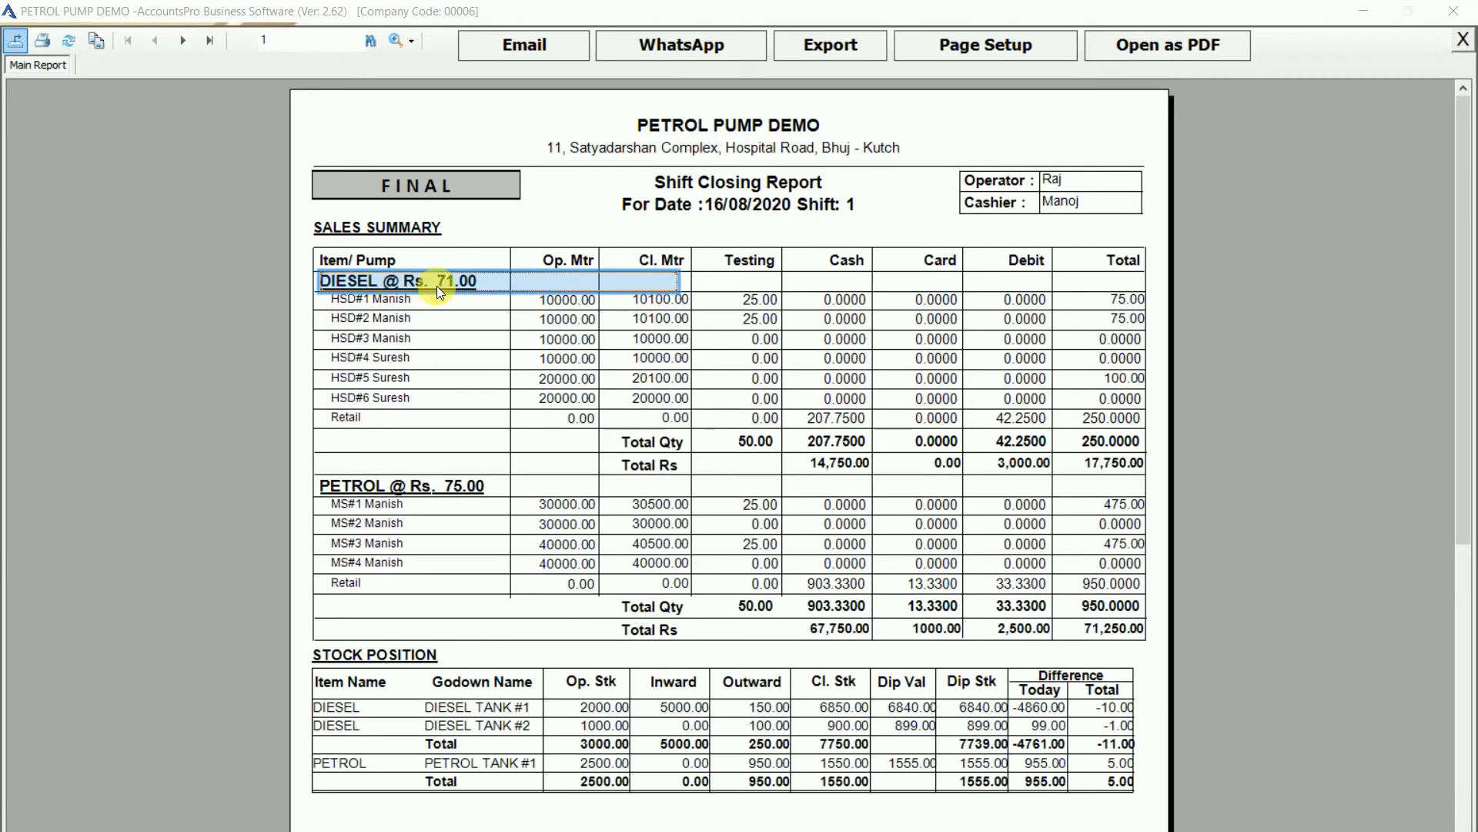
pyautogui.click(396, 314)
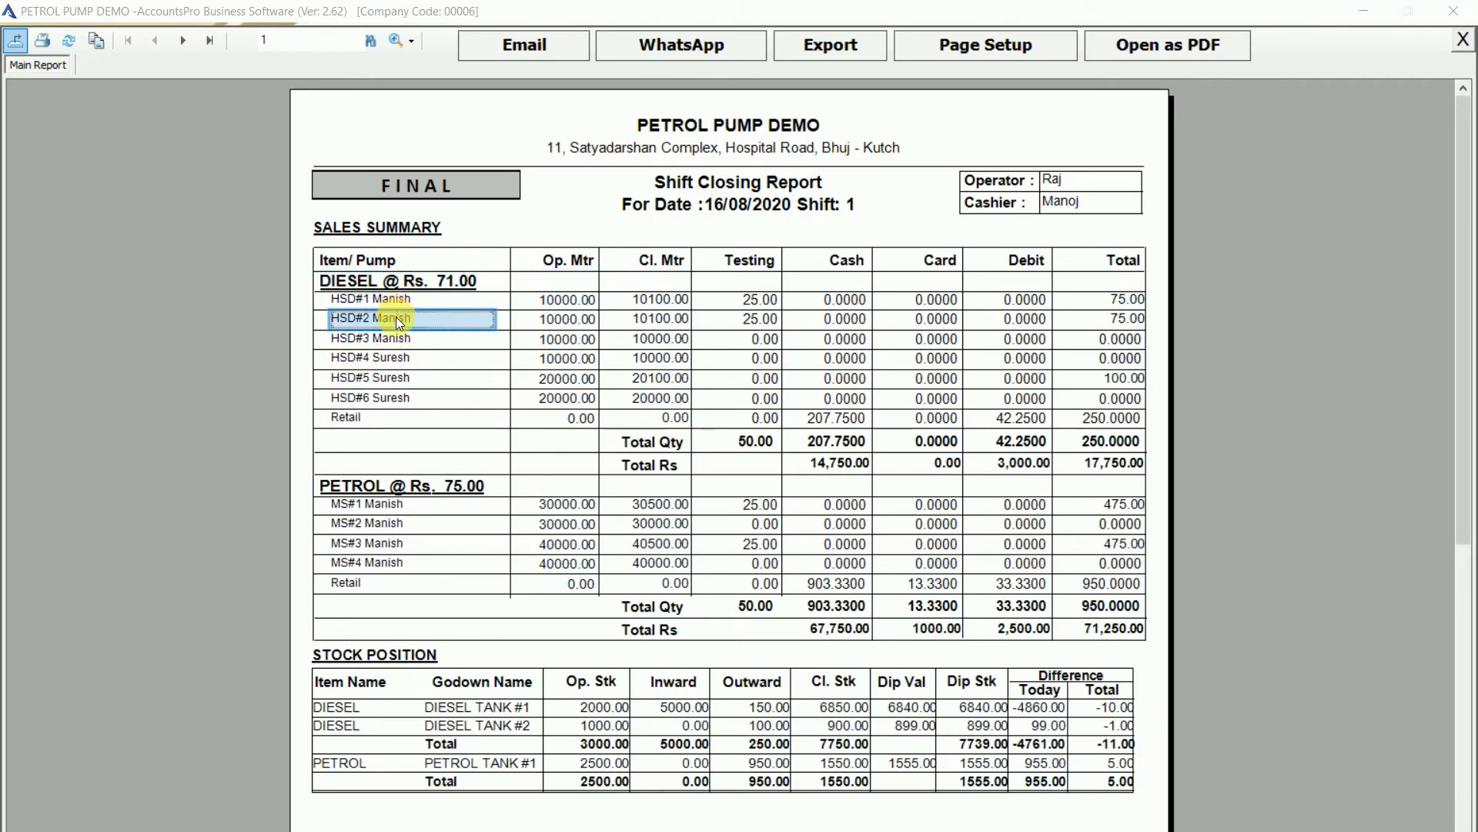
pyautogui.click(1114, 448)
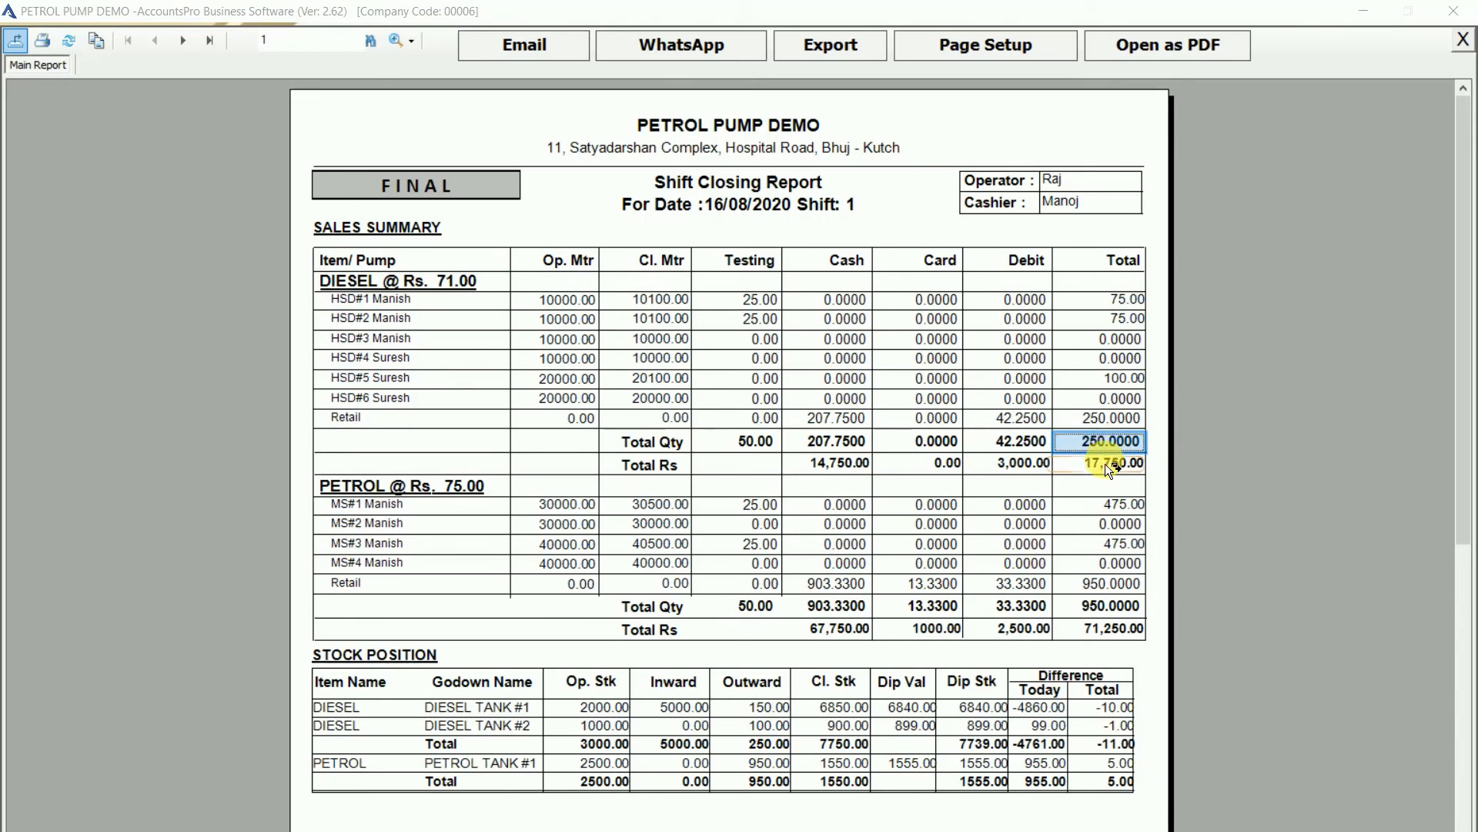
pyautogui.click(1103, 468)
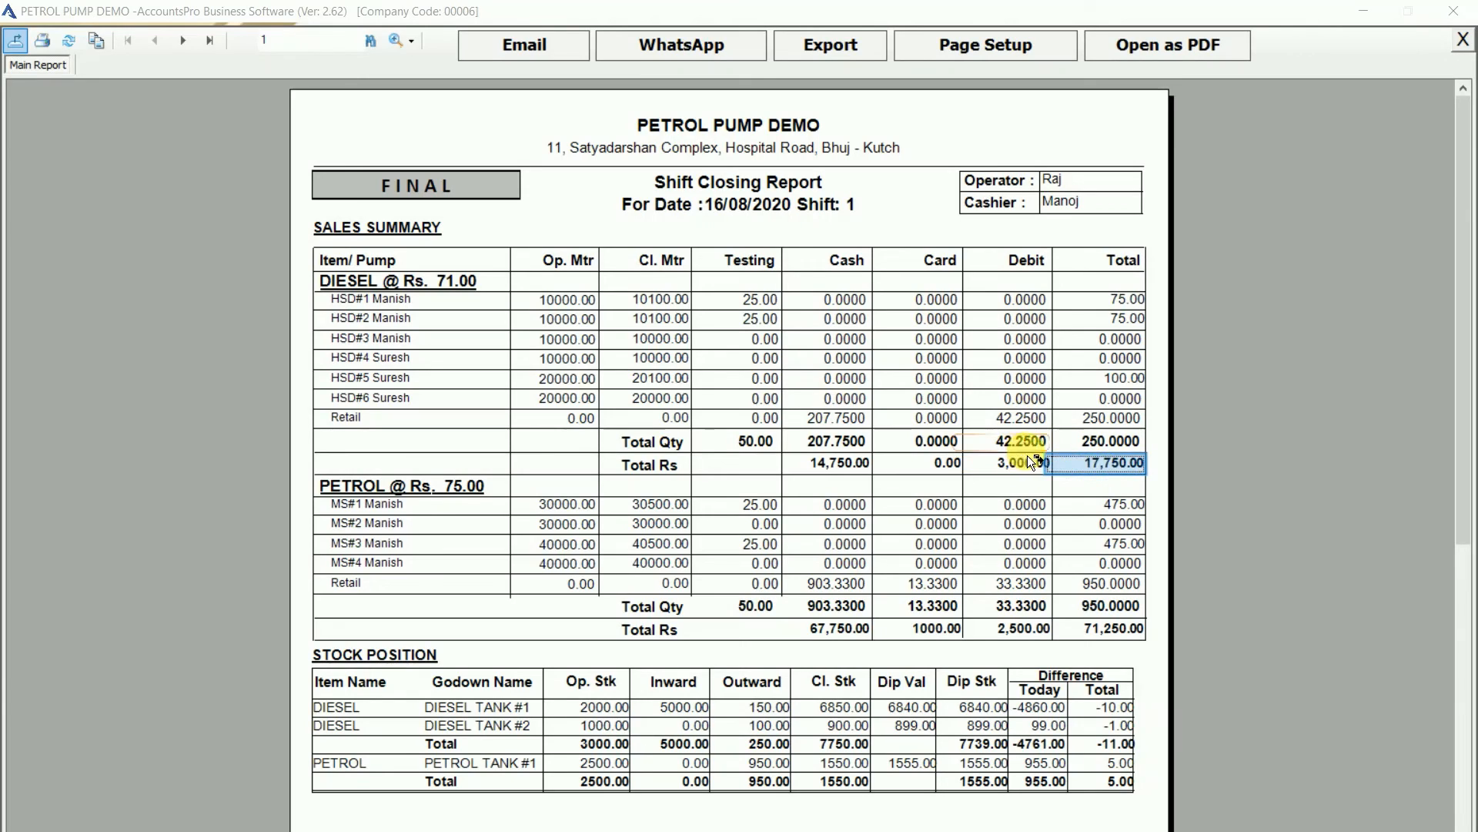
pyautogui.click(1094, 452)
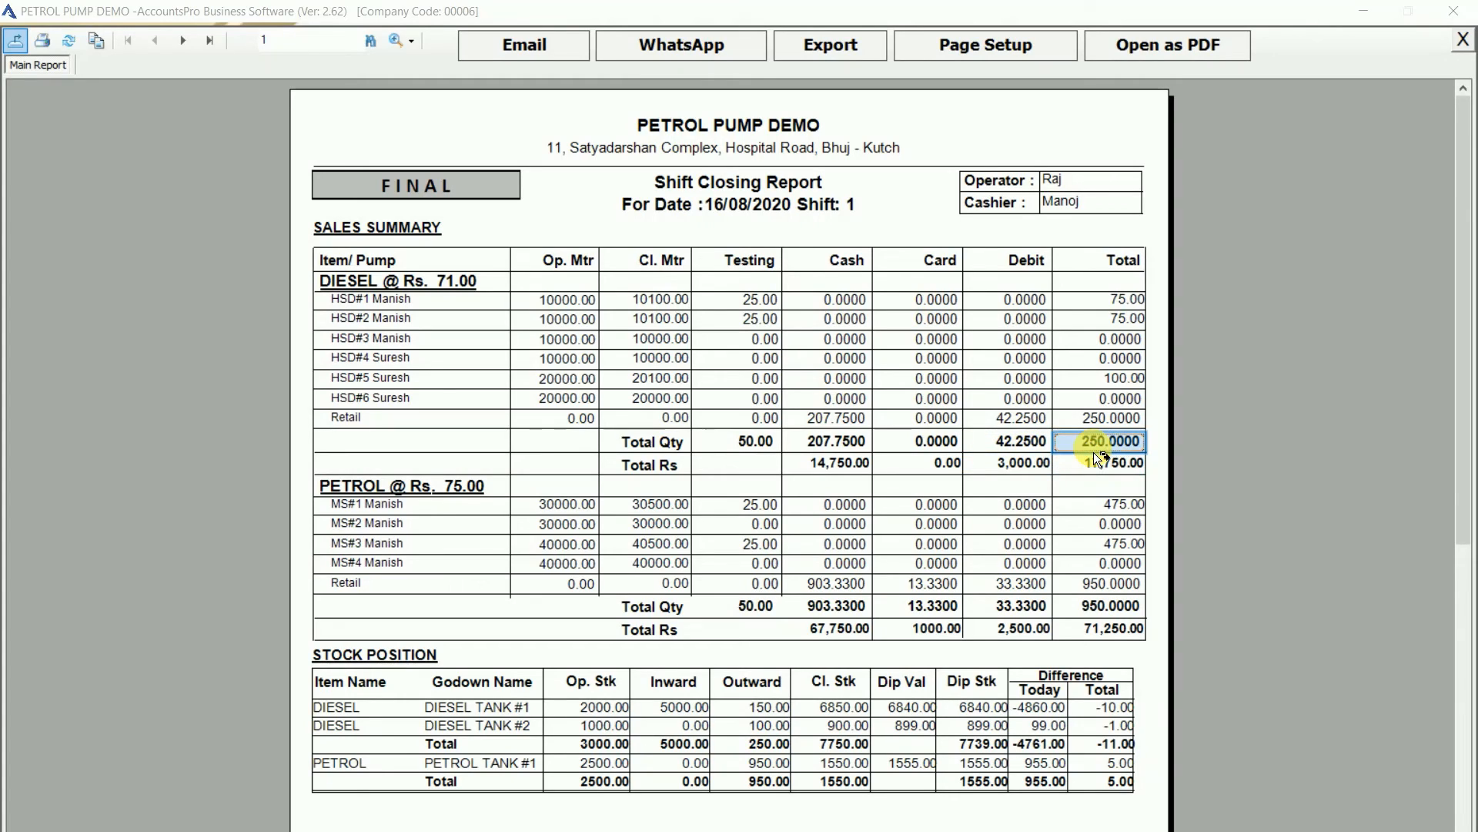
pyautogui.click(1022, 449)
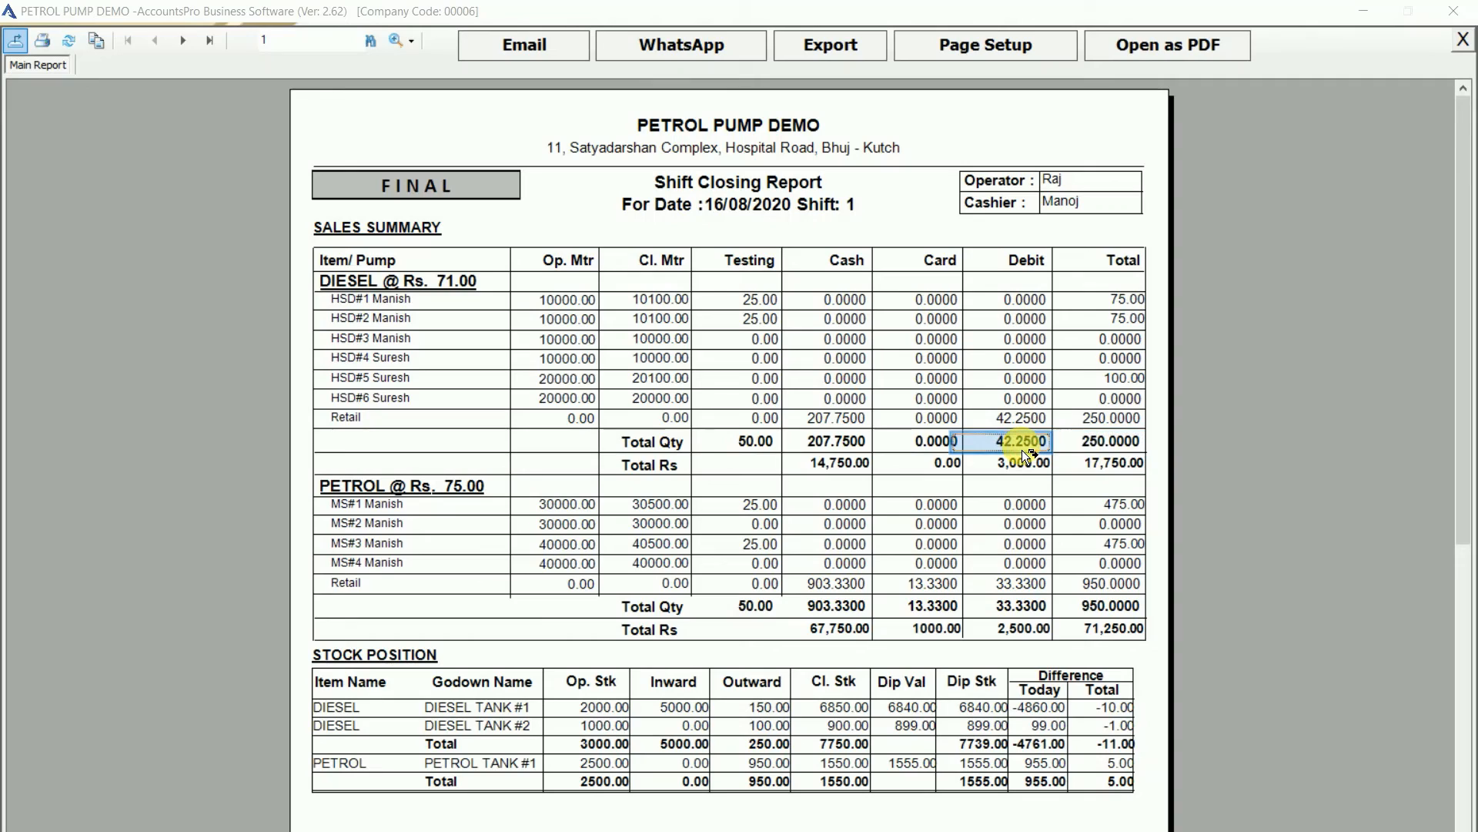
pyautogui.click(929, 446)
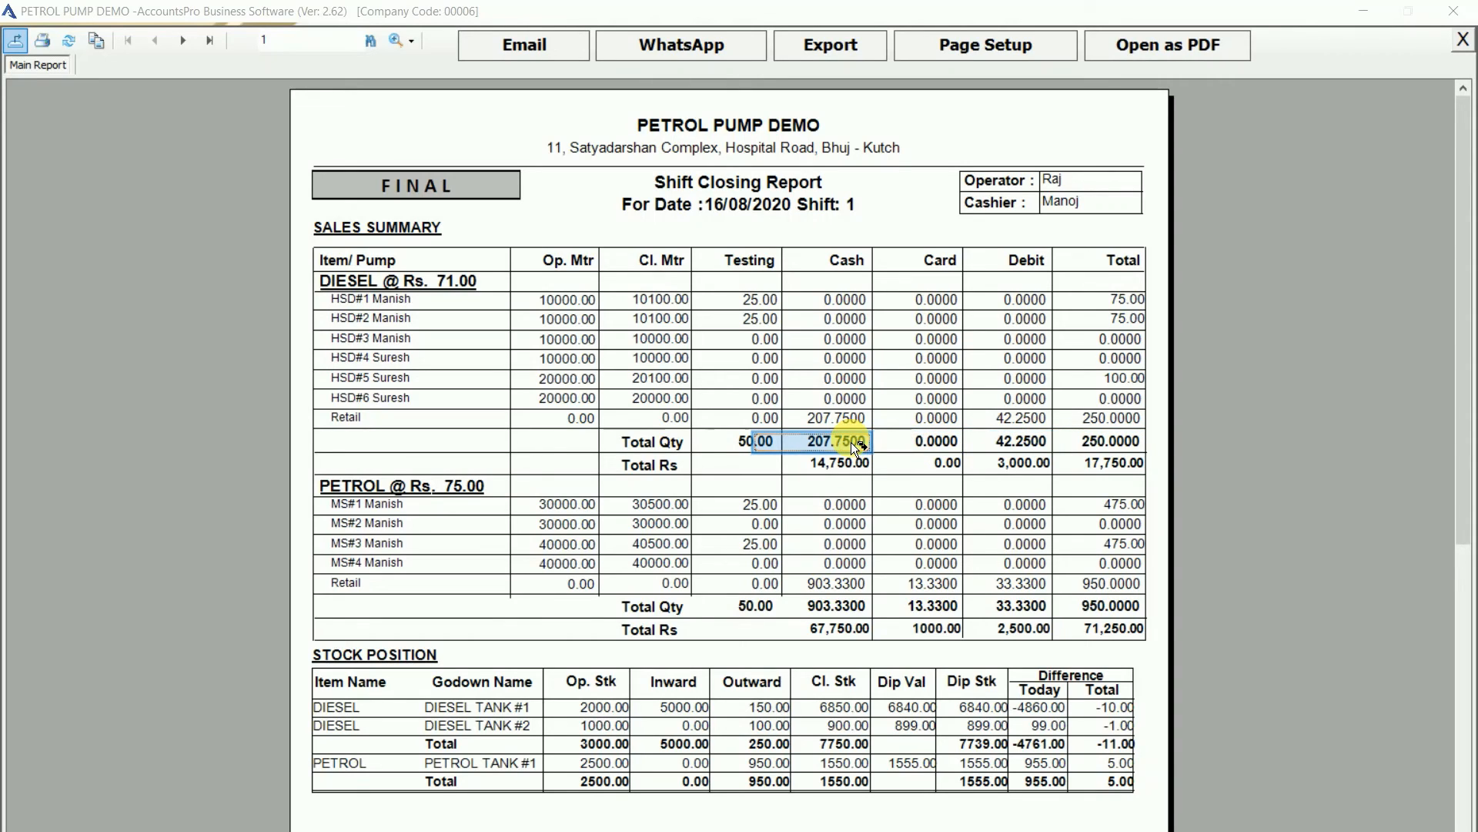
pyautogui.click(730, 442)
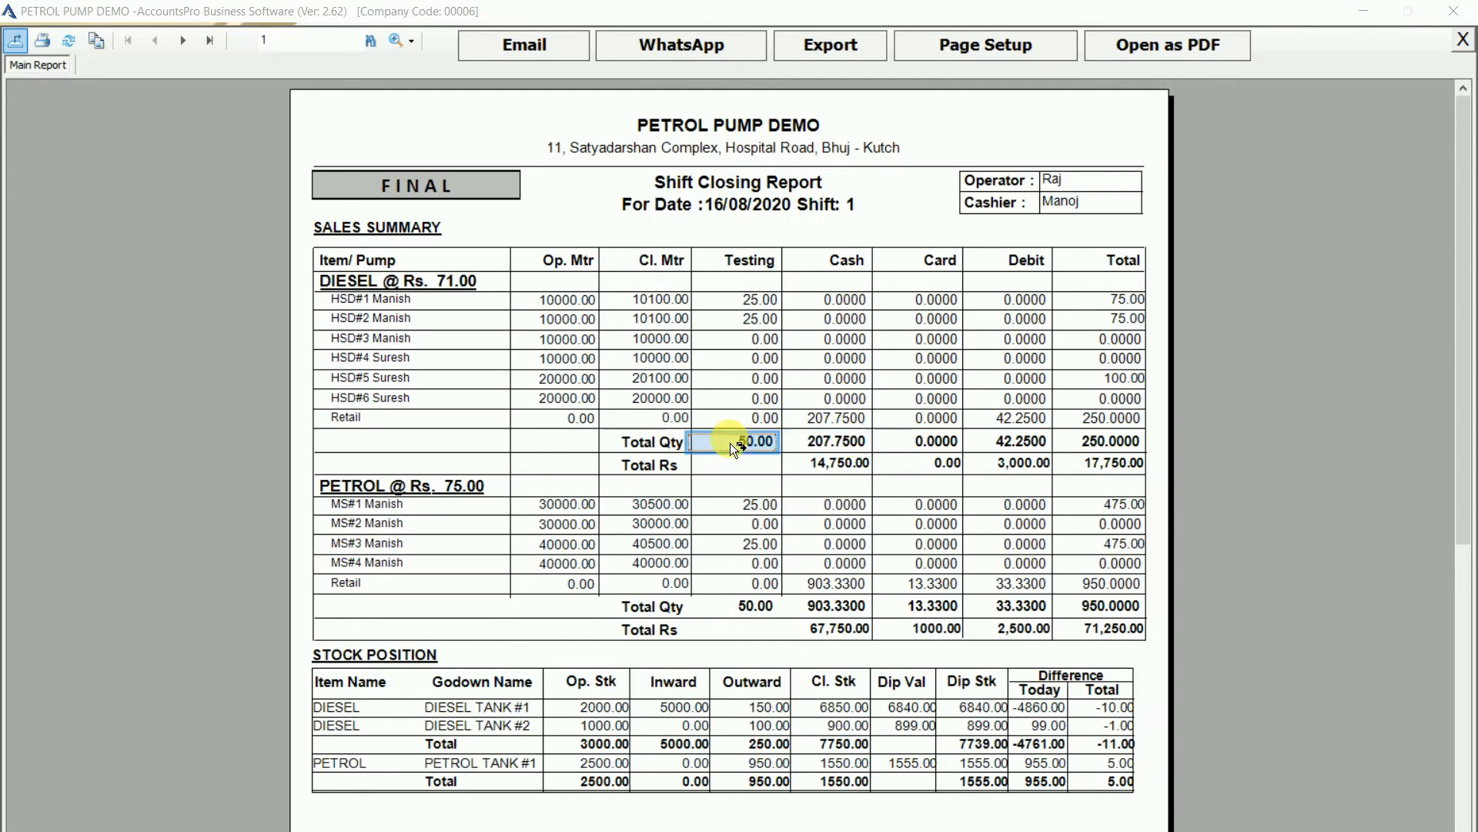
# Examine the petrol sales summary, covering its total, debit, card and cash quantities and the total amount in rupees.
pyautogui.click(426, 482)
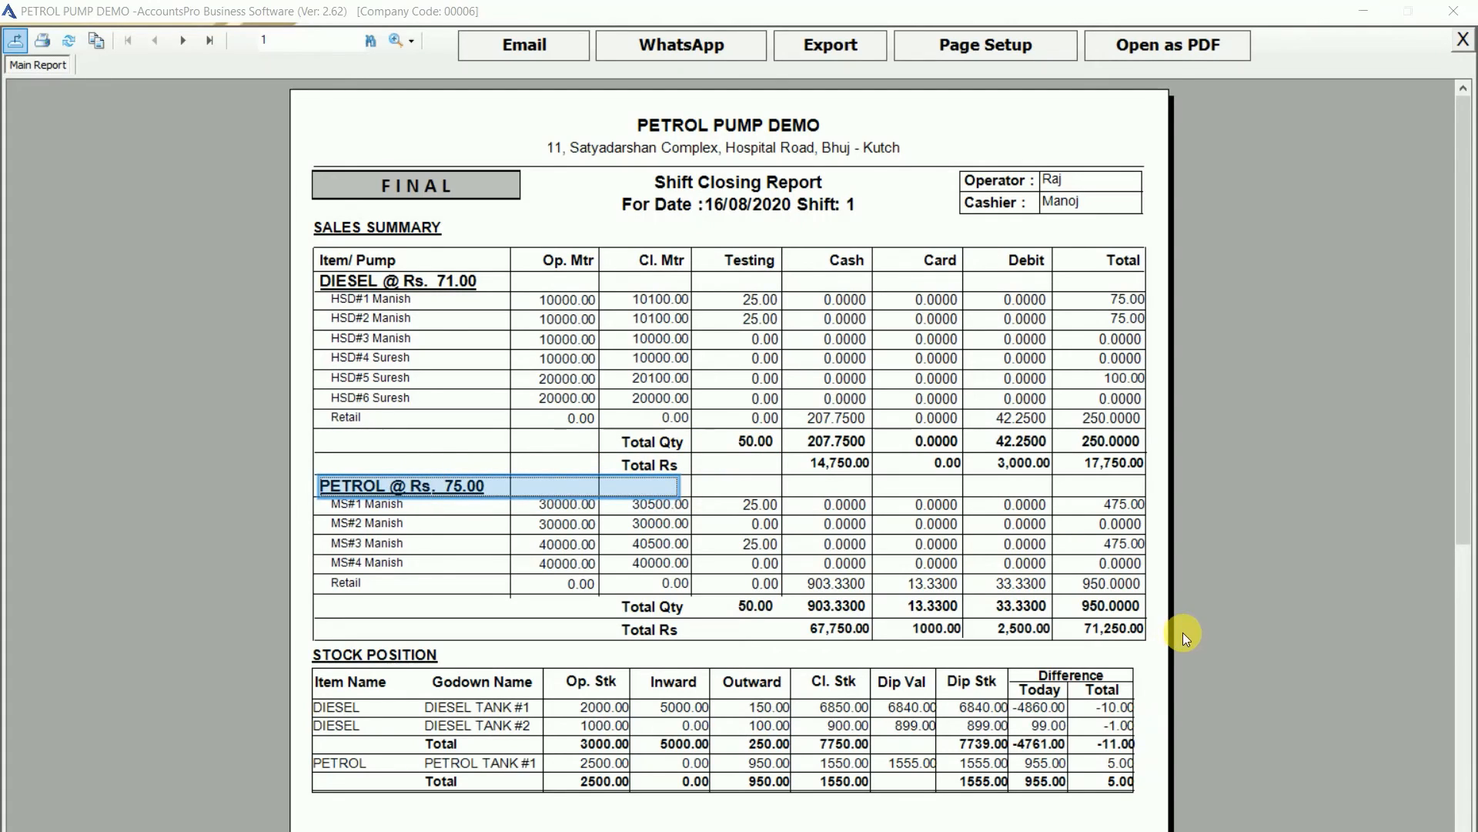
pyautogui.click(1111, 606)
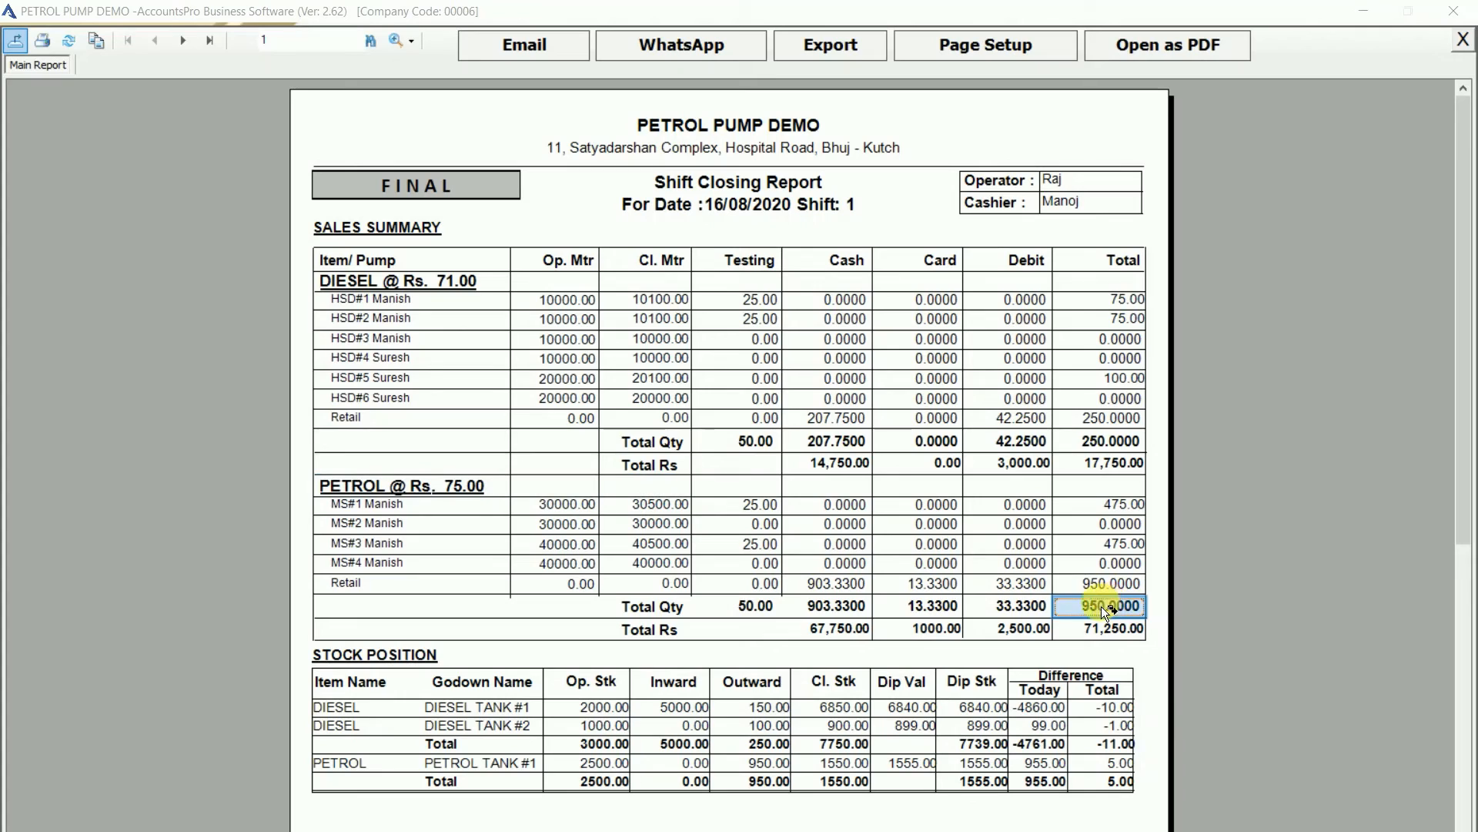
pyautogui.click(1041, 610)
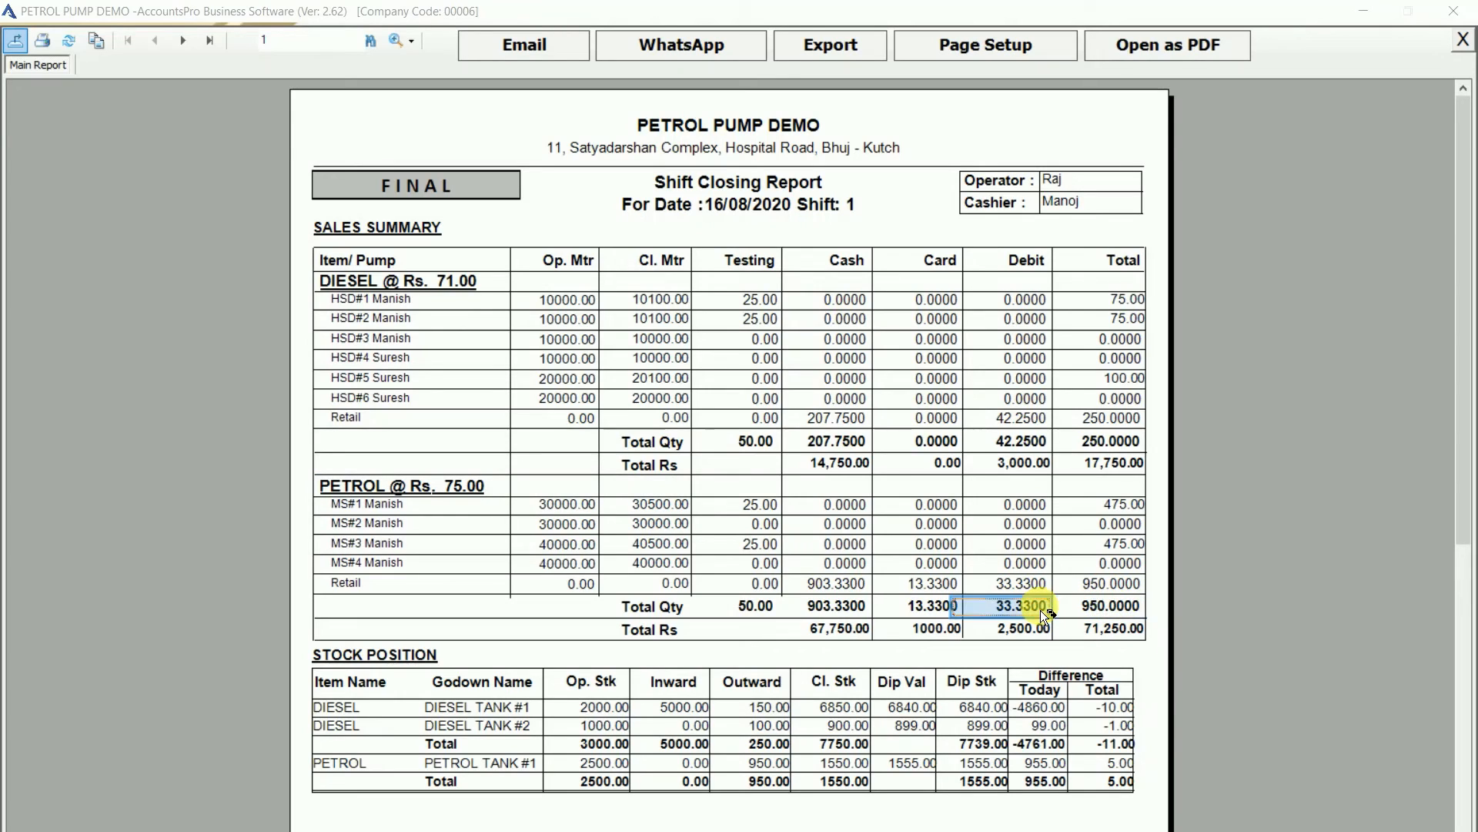
pyautogui.click(935, 611)
pyautogui.click(824, 613)
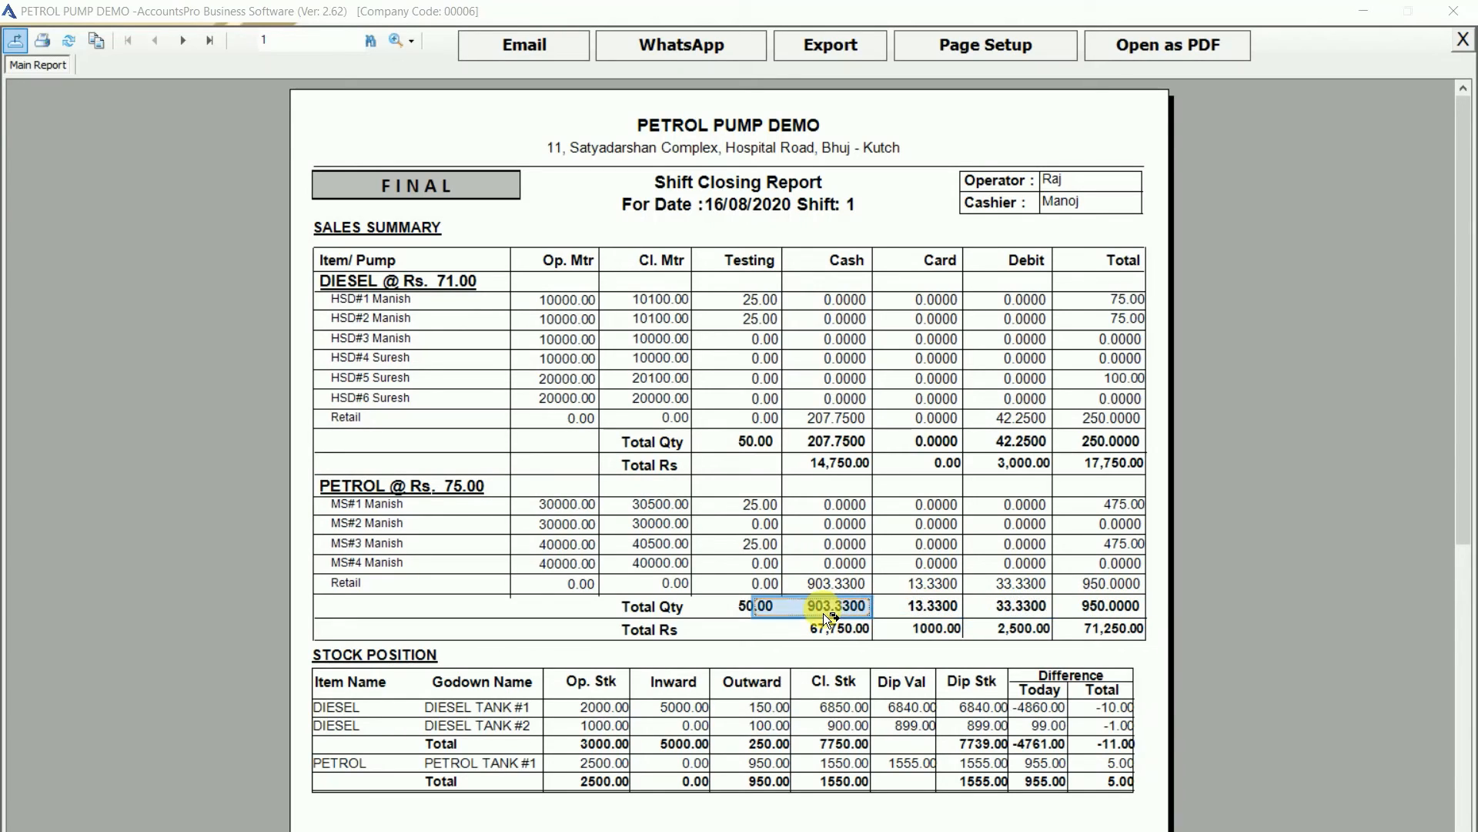
pyautogui.click(1122, 629)
# Review the stock position, filler-wise quantities, payment type totals and sales bills on the report's first page.
pyautogui.scroll(-3, 851, 683)
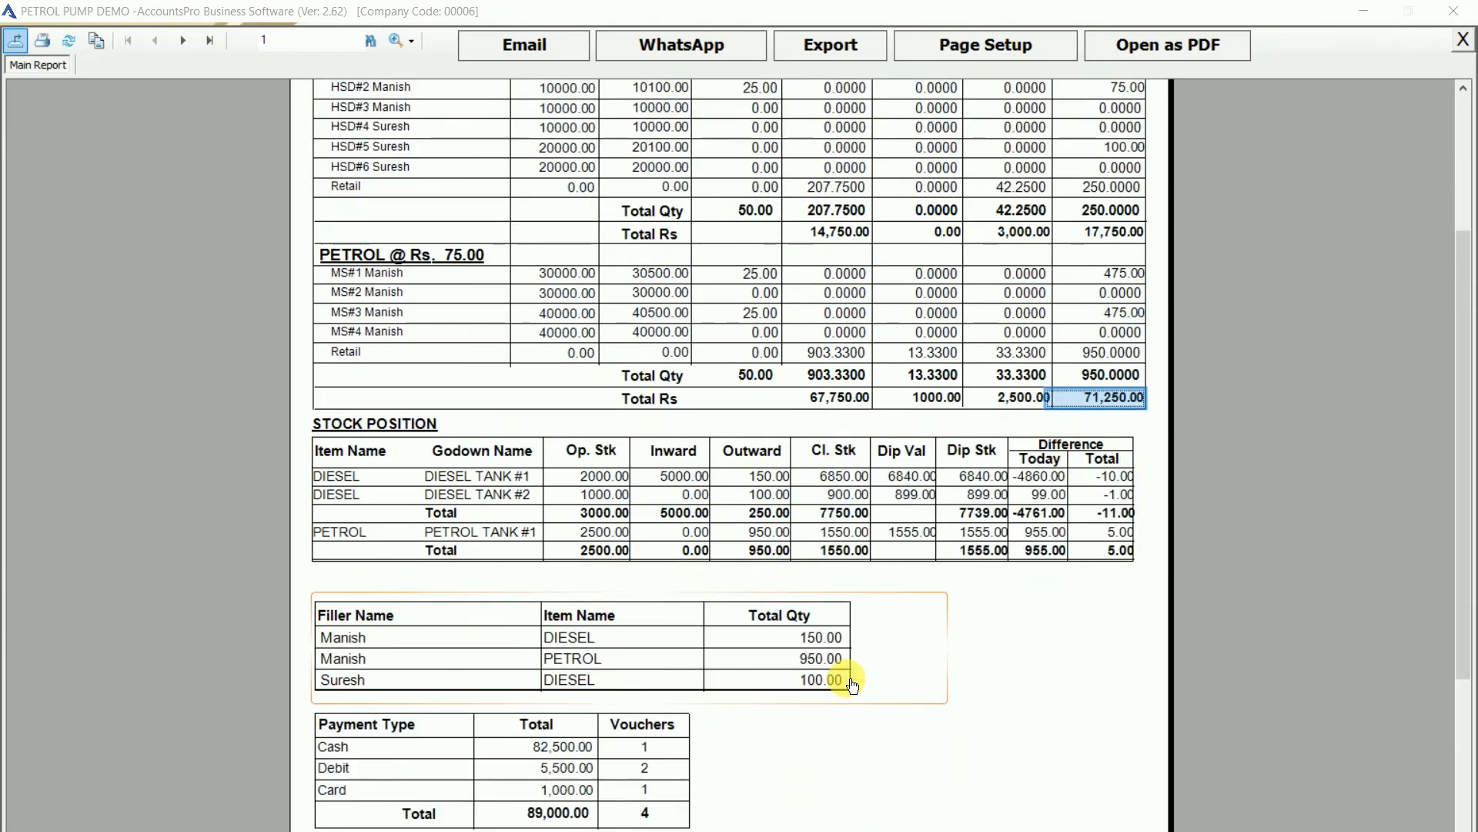
pyautogui.scroll(-2, 850, 683)
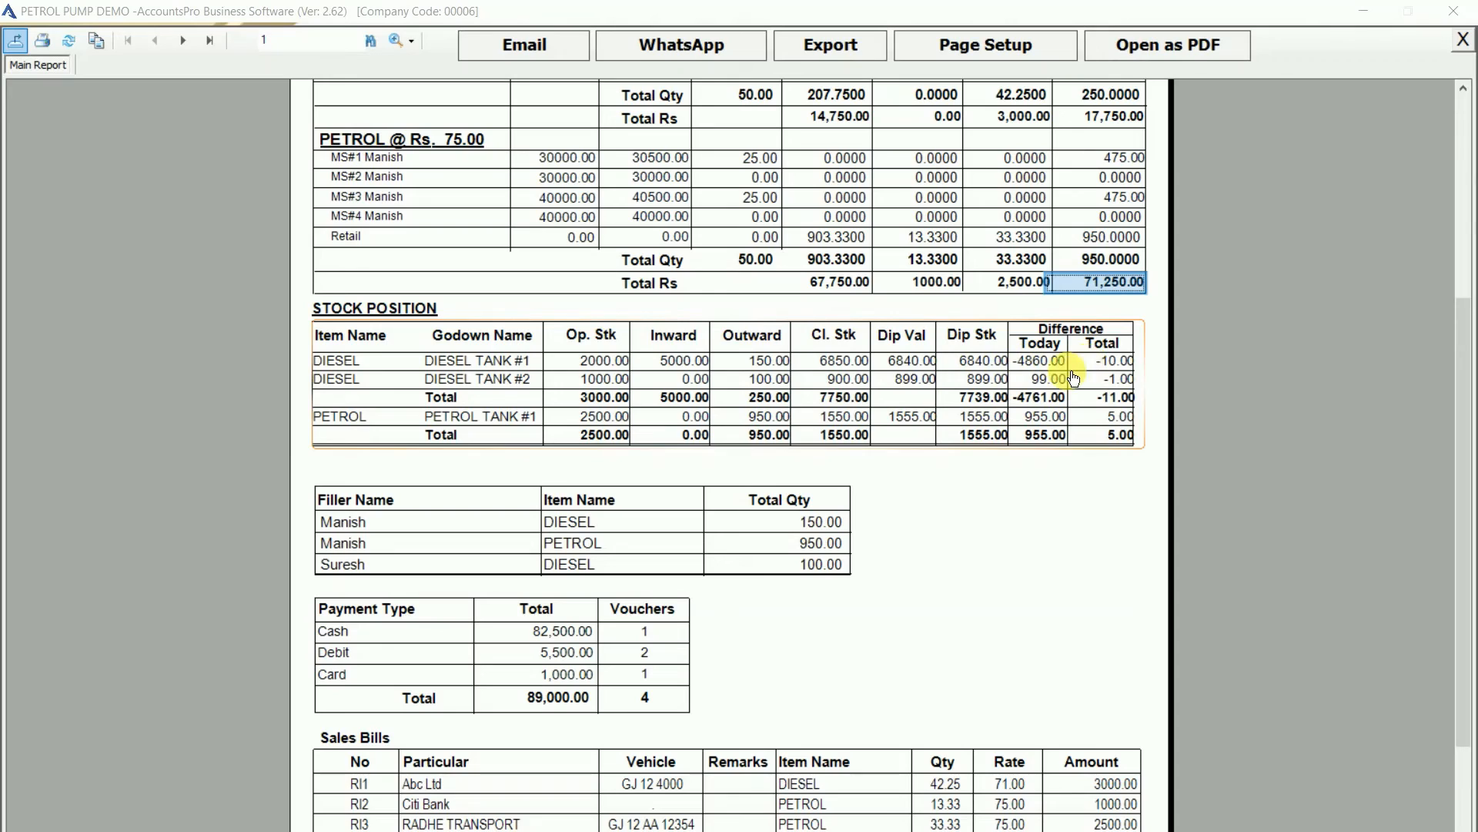
pyautogui.click(499, 565)
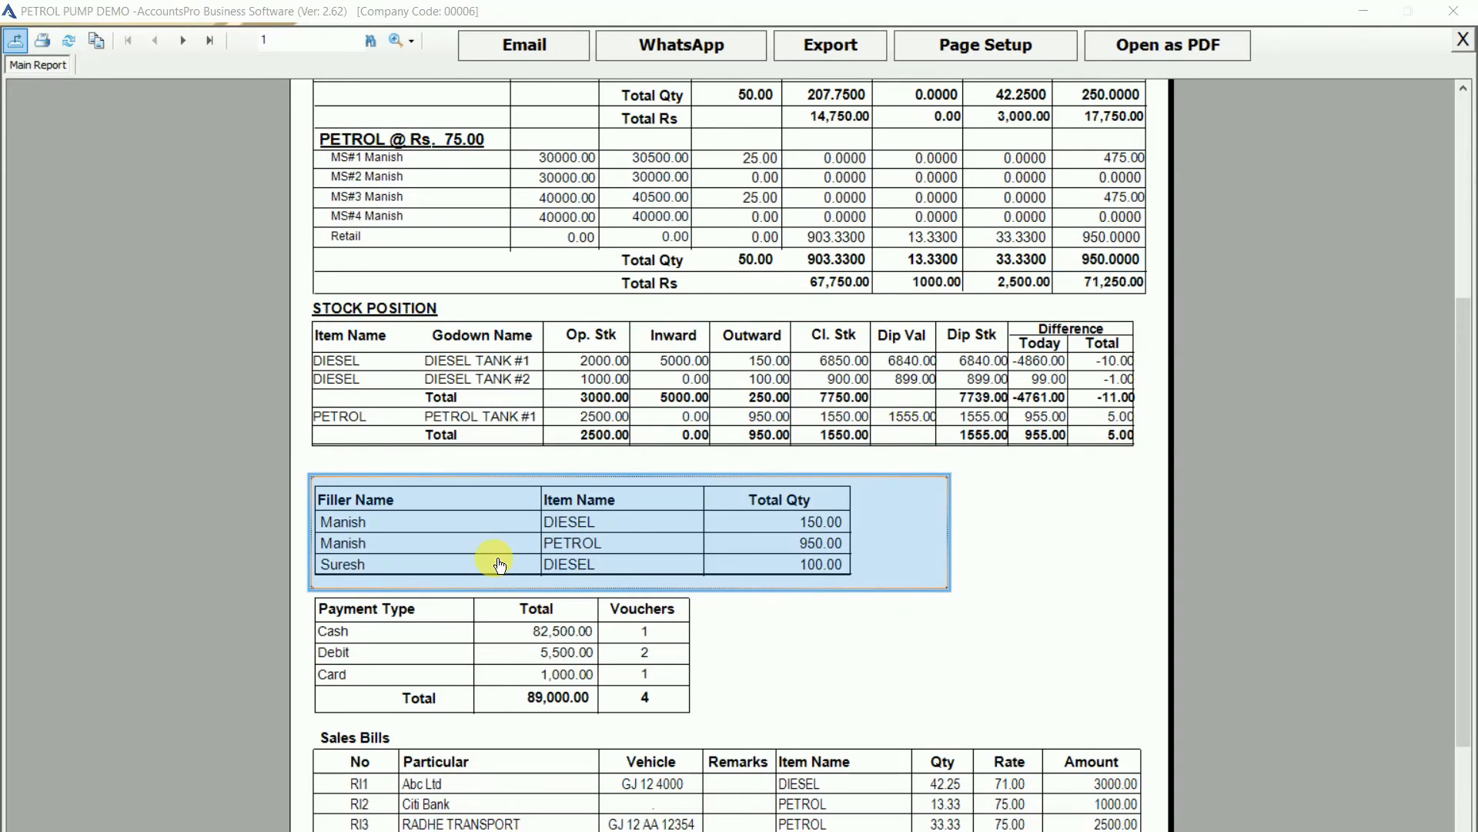
pyautogui.scroll(-2, 496, 539)
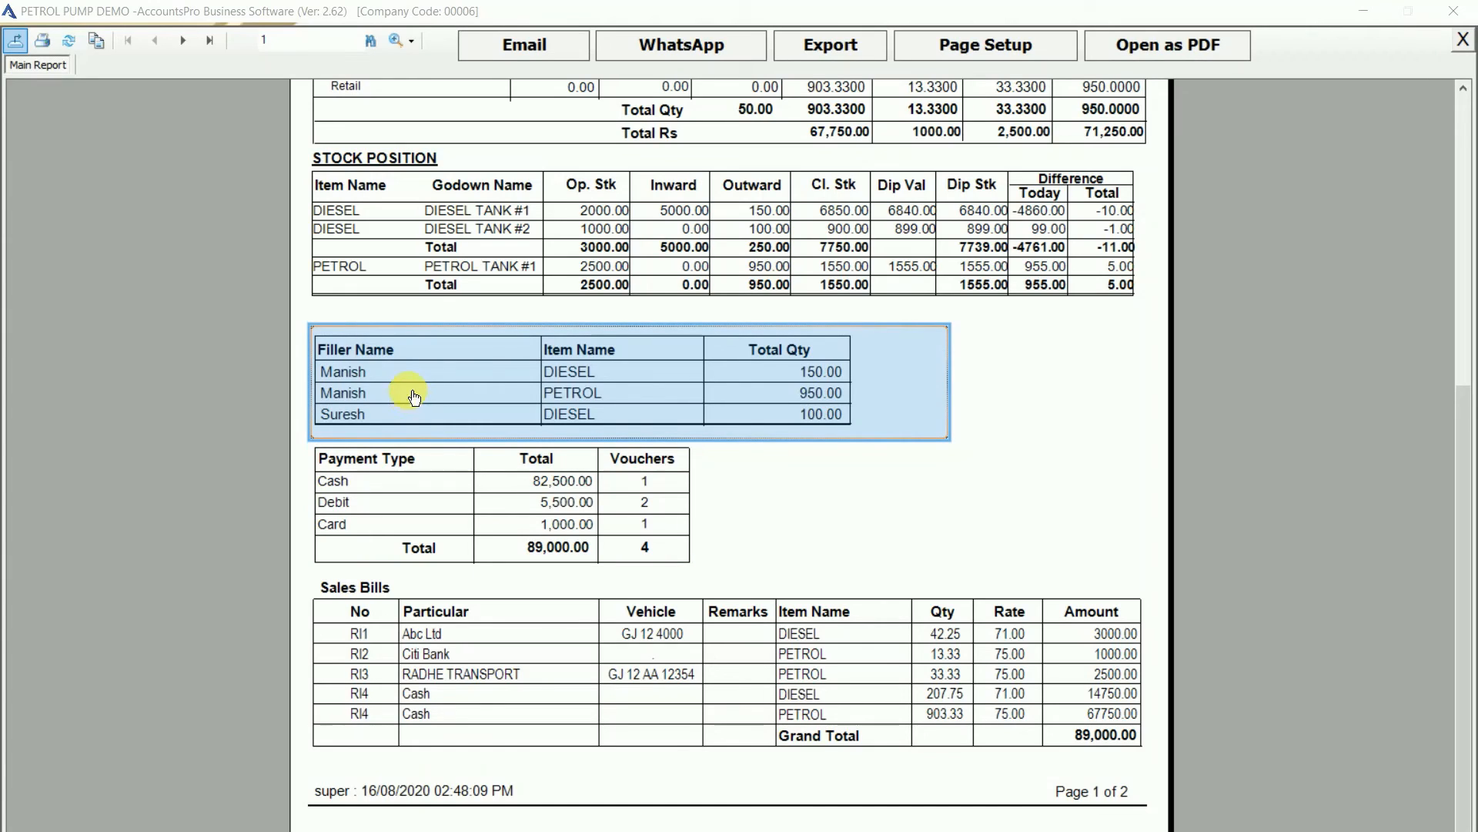
pyautogui.click(404, 511)
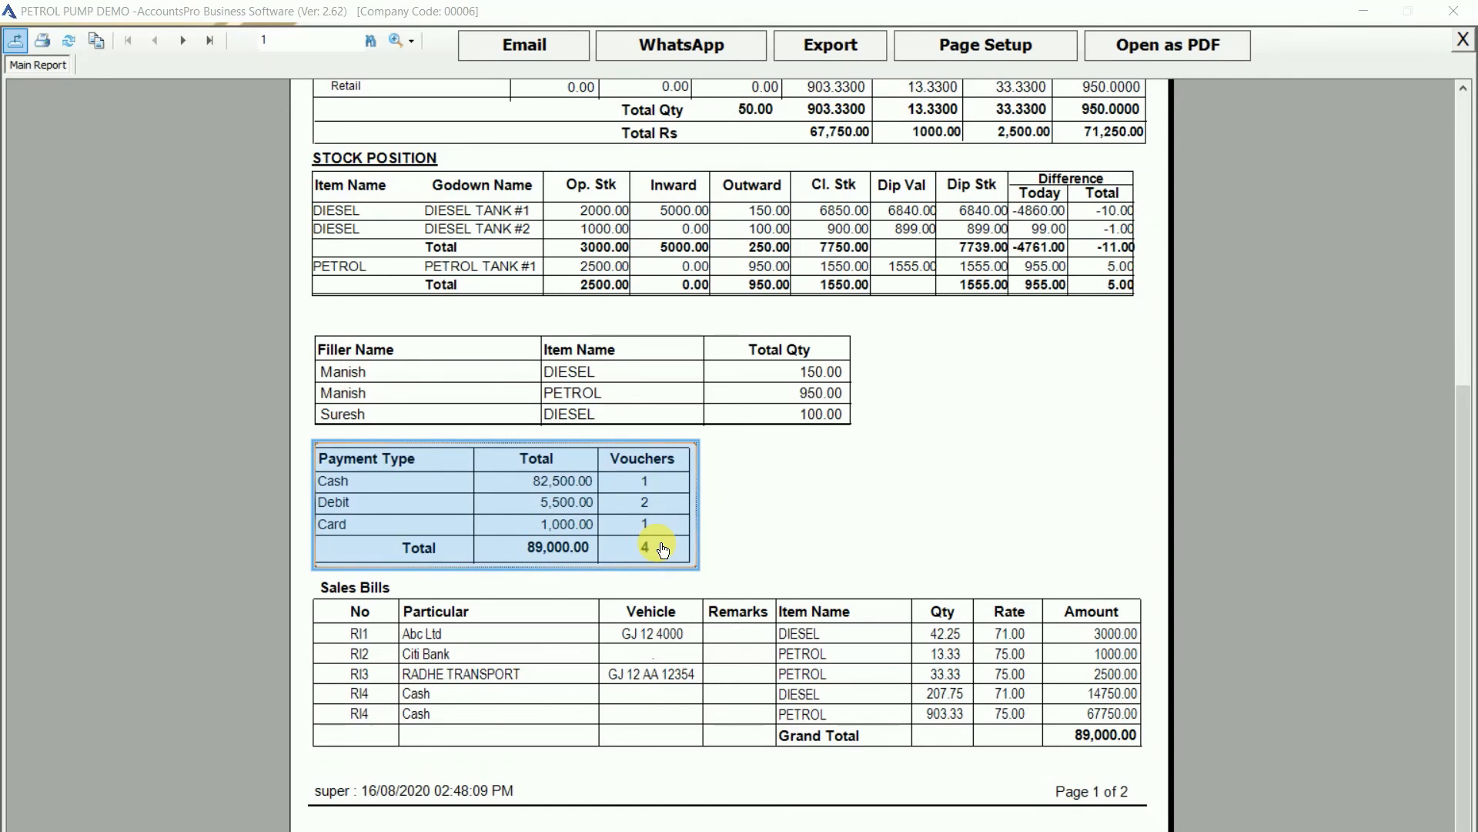
pyautogui.click(364, 599)
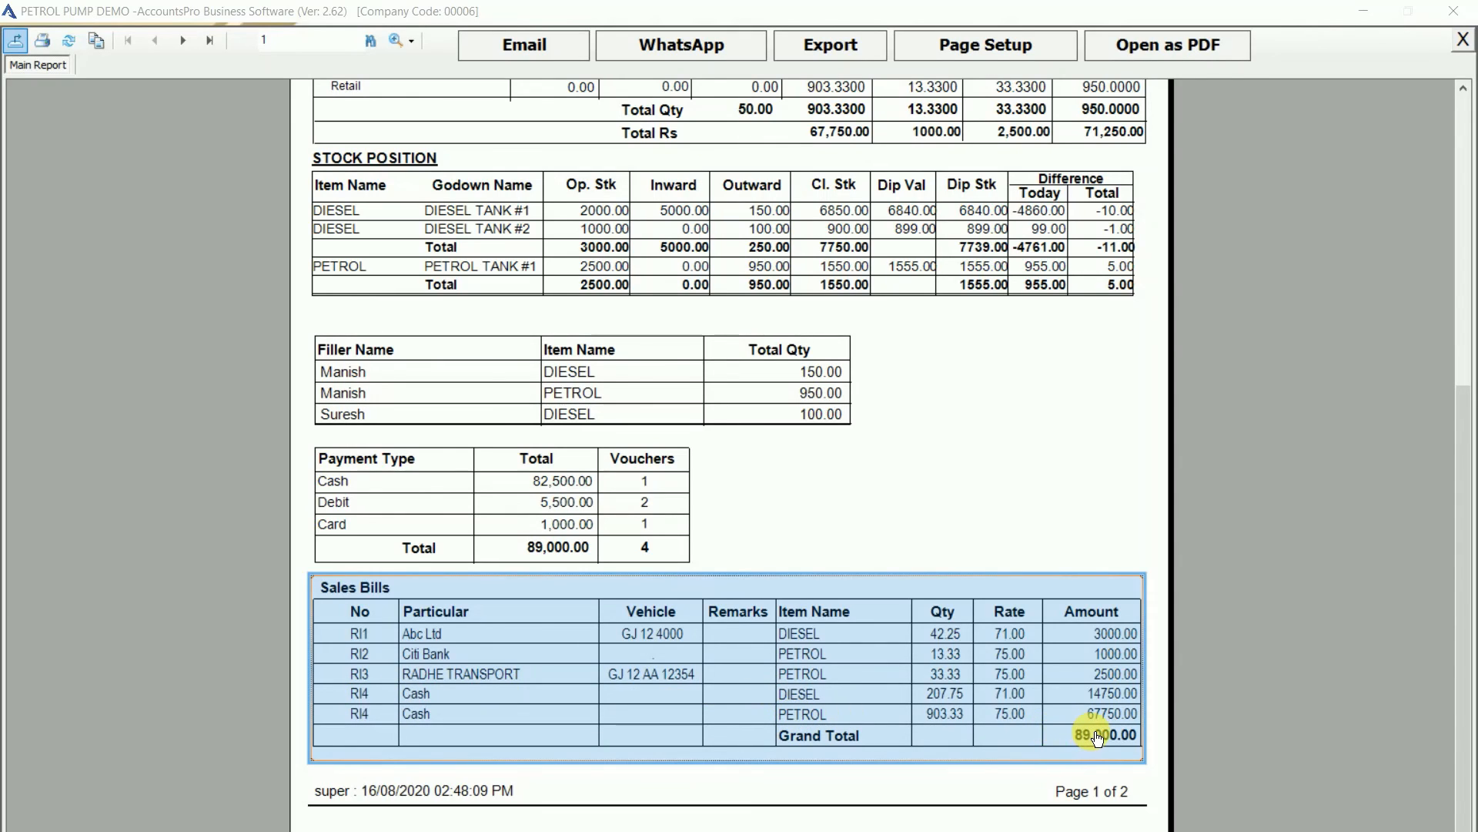
# Go to the report's second page and examine the transacted accounts, the opening cash and receipts, and the cash and bank transactions.
pyautogui.click(185, 40)
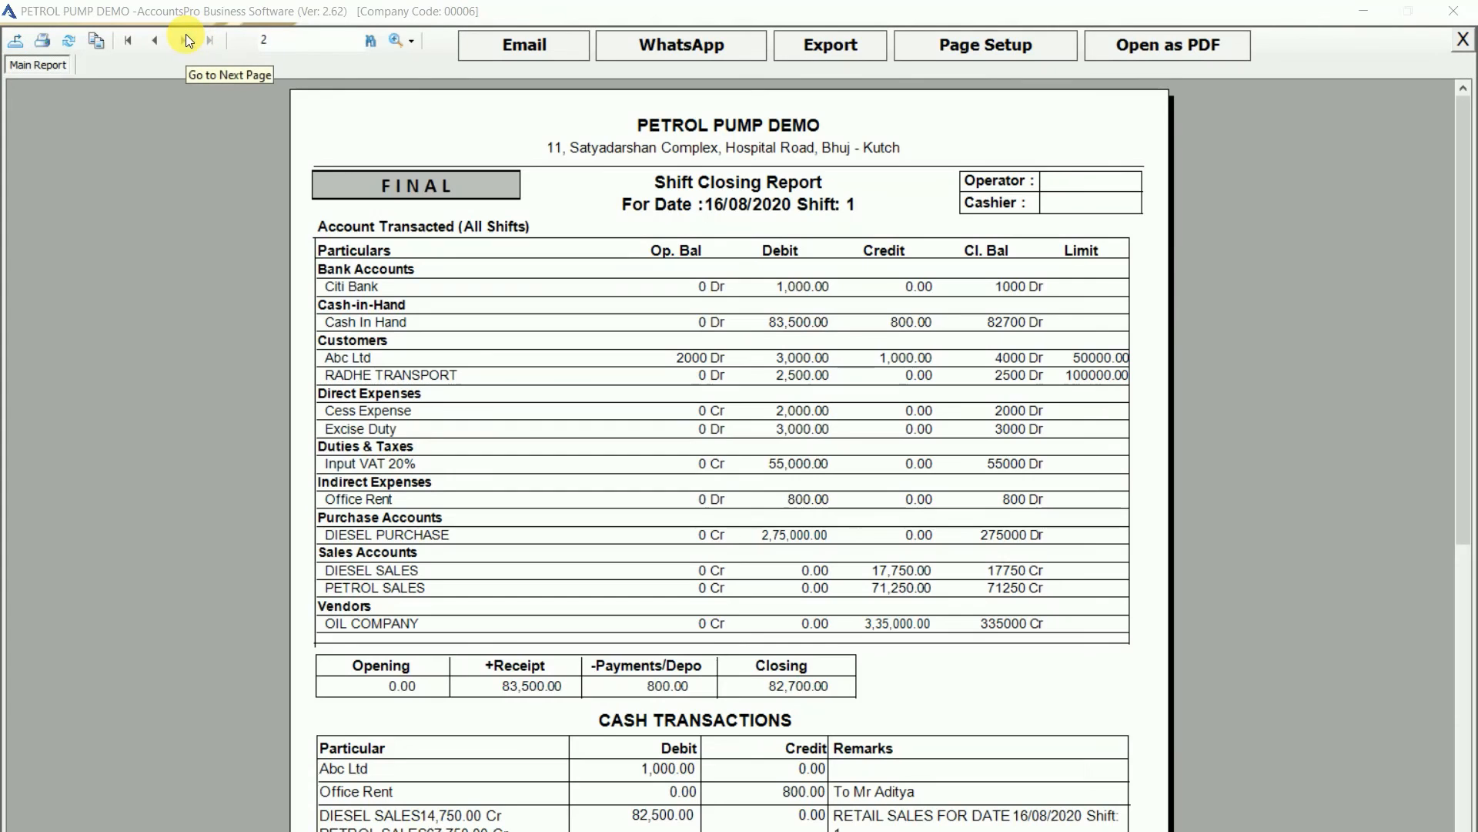
pyautogui.click(424, 231)
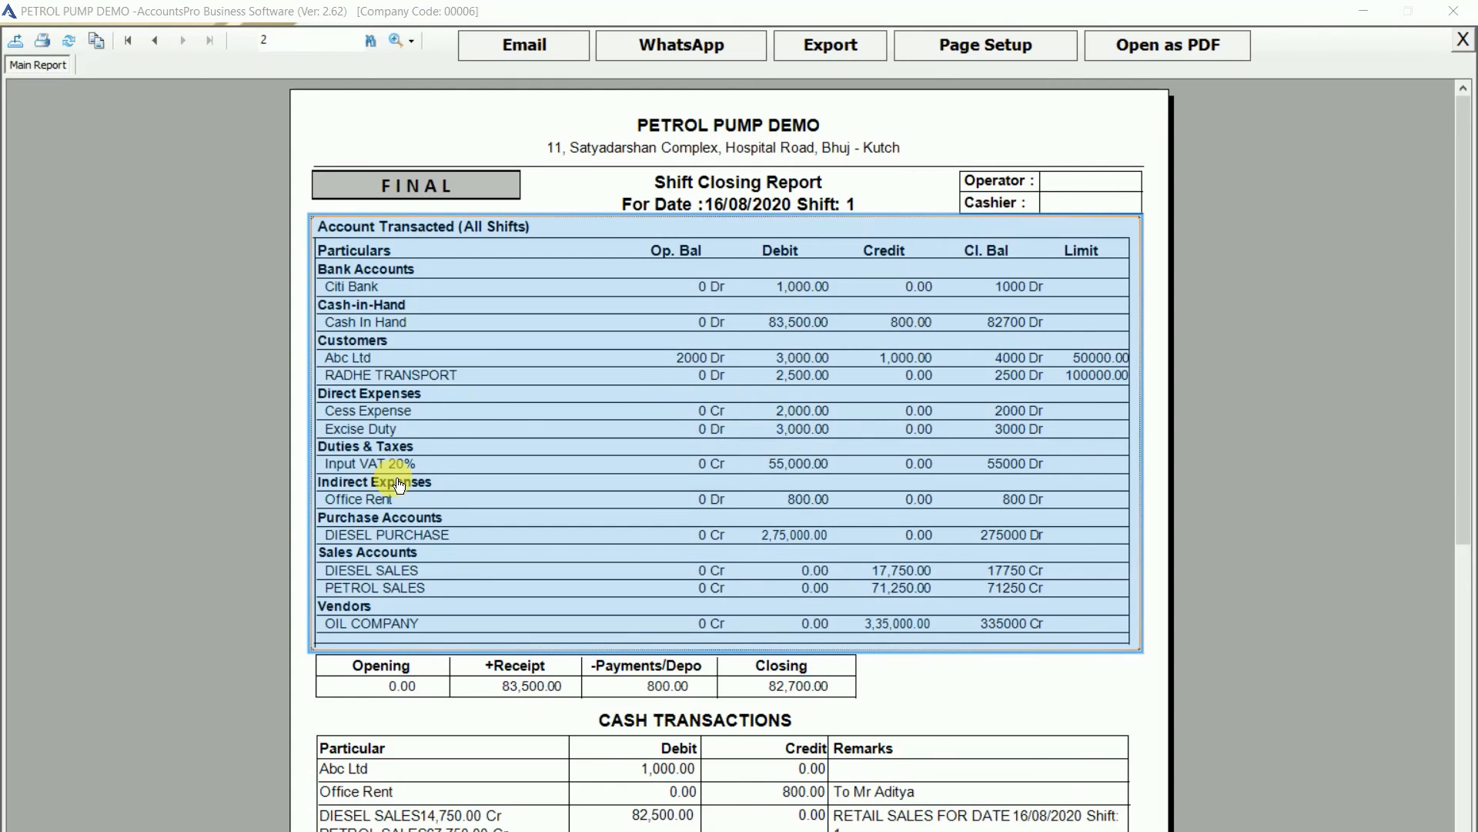
pyautogui.scroll(-4, 397, 431)
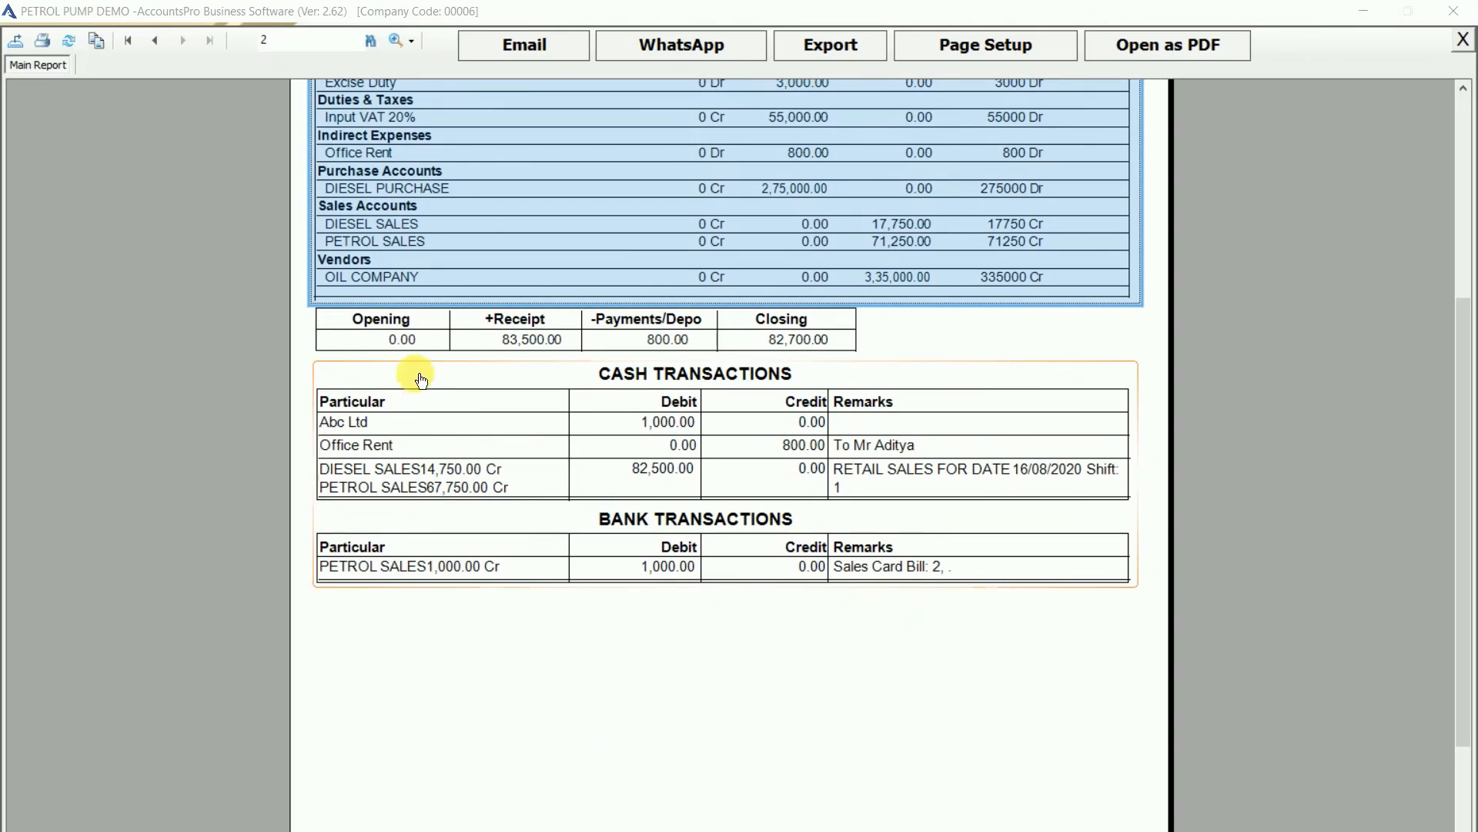
pyautogui.click(394, 341)
pyautogui.click(496, 343)
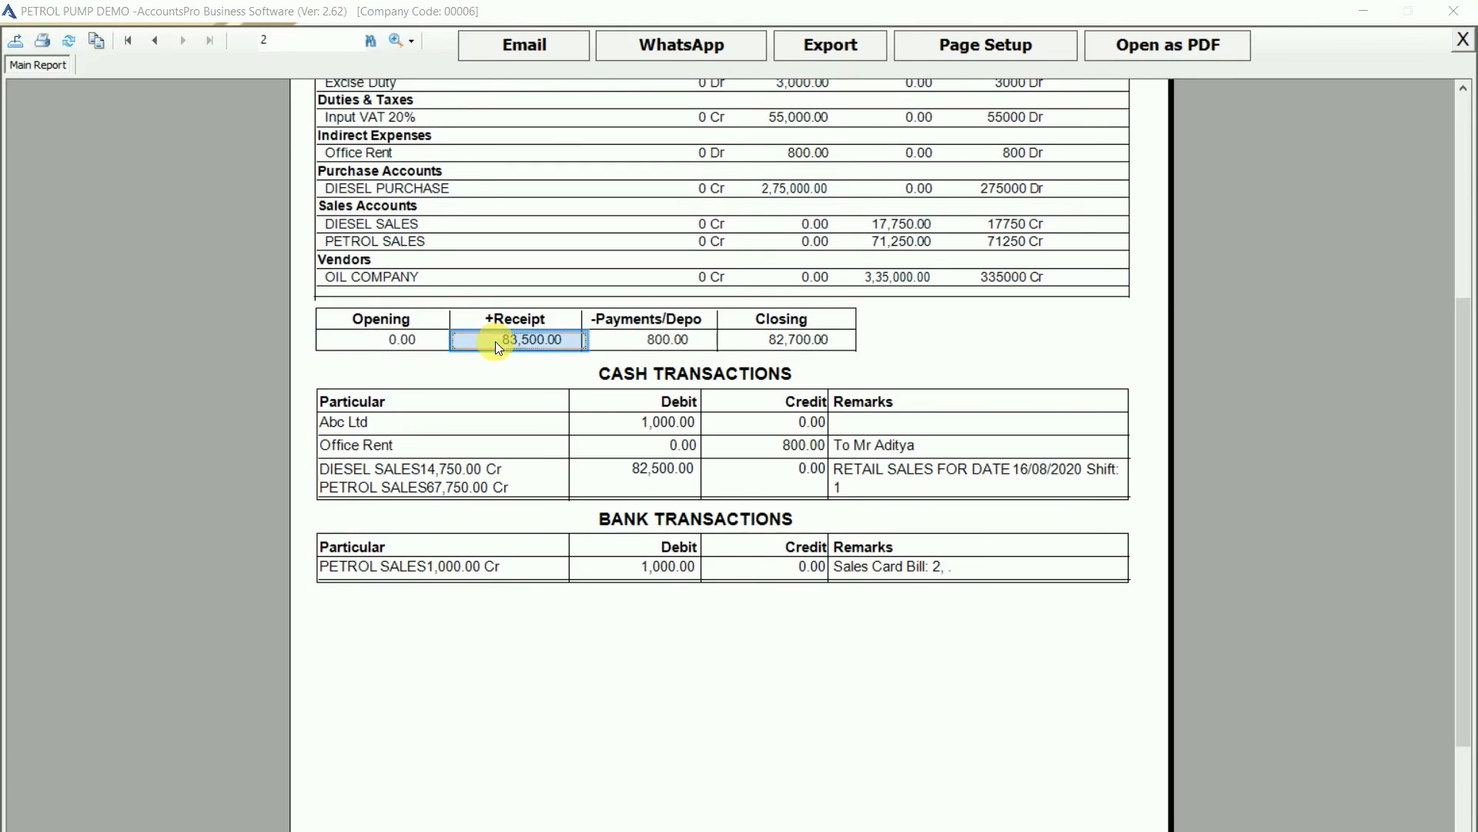
pyautogui.click(701, 382)
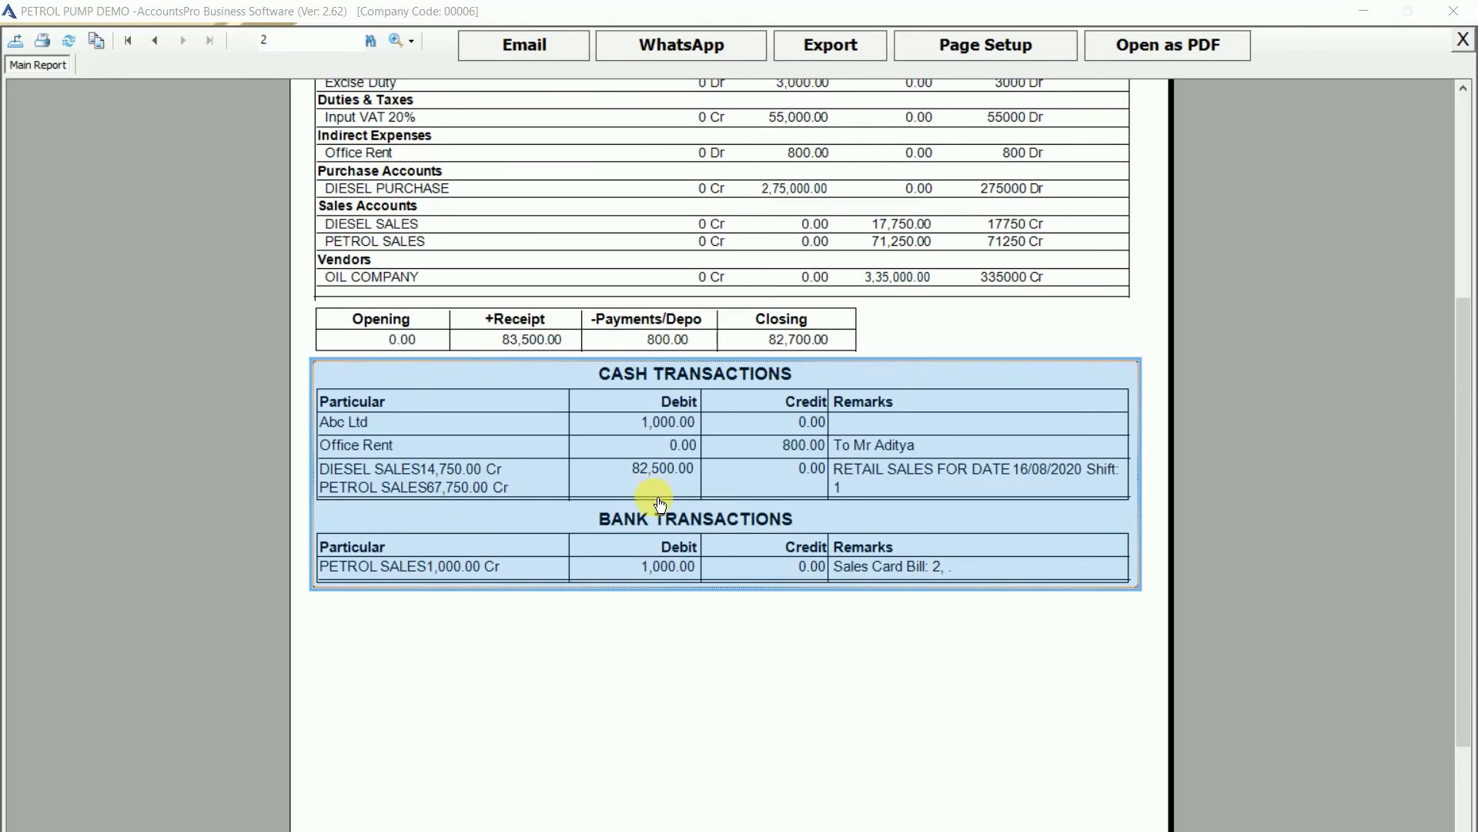
# Finish reviewing the transacted accounts and cash and bank transactions, and close the shift closing report with its options dialog.
pyautogui.click(660, 637)
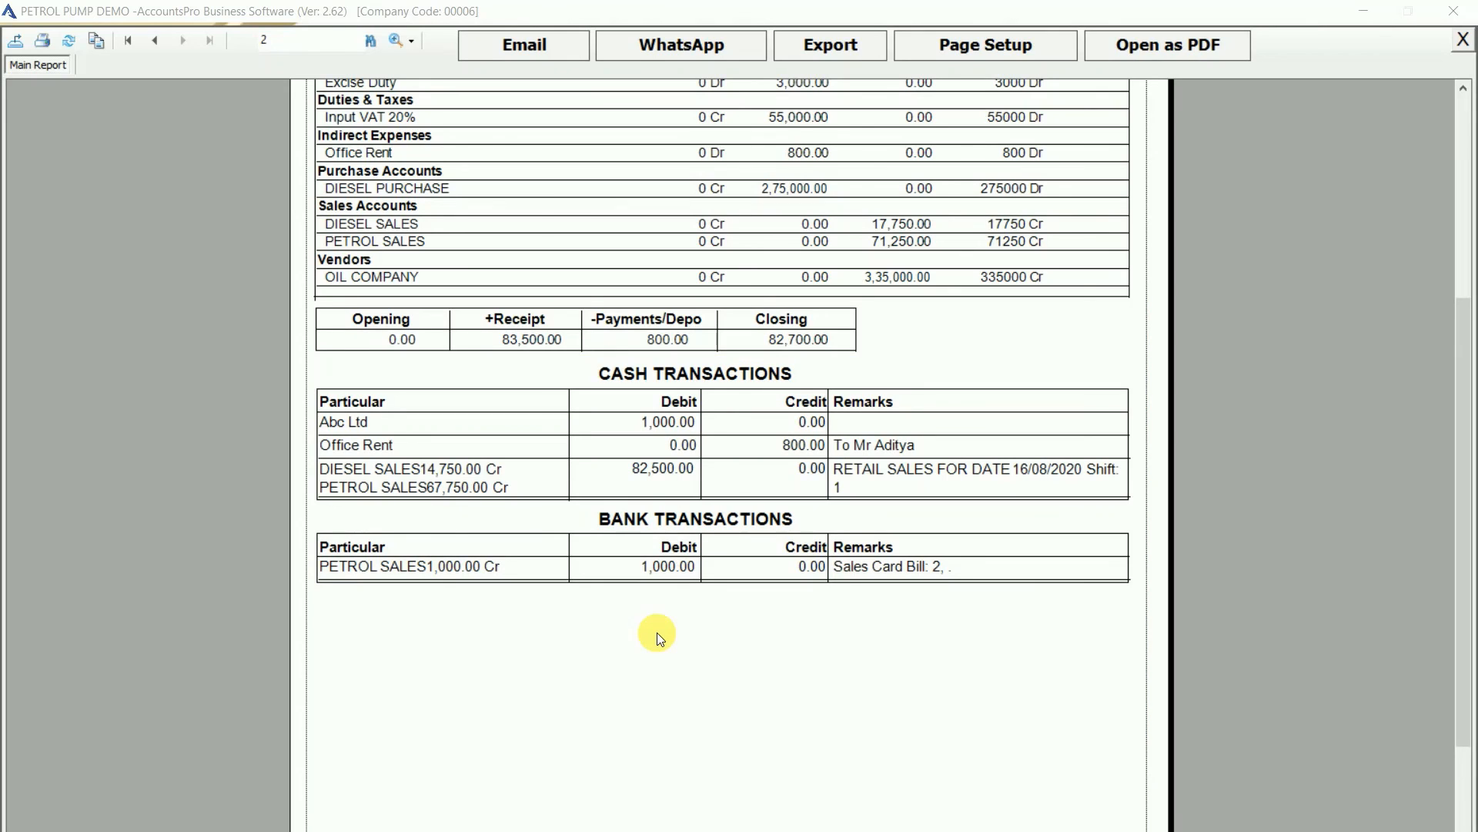
pyautogui.scroll(3, 657, 631)
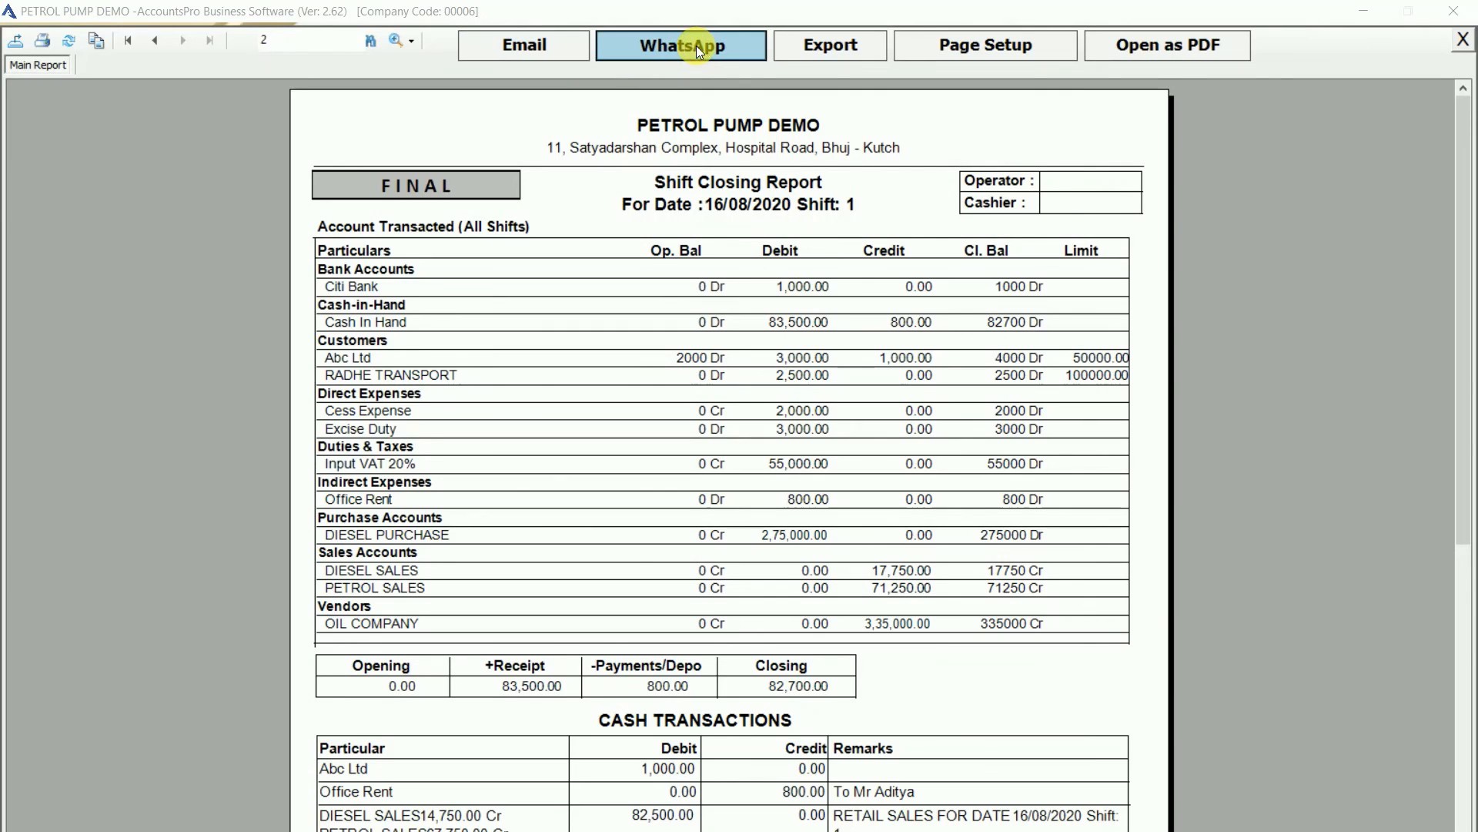
pyautogui.click(660, 315)
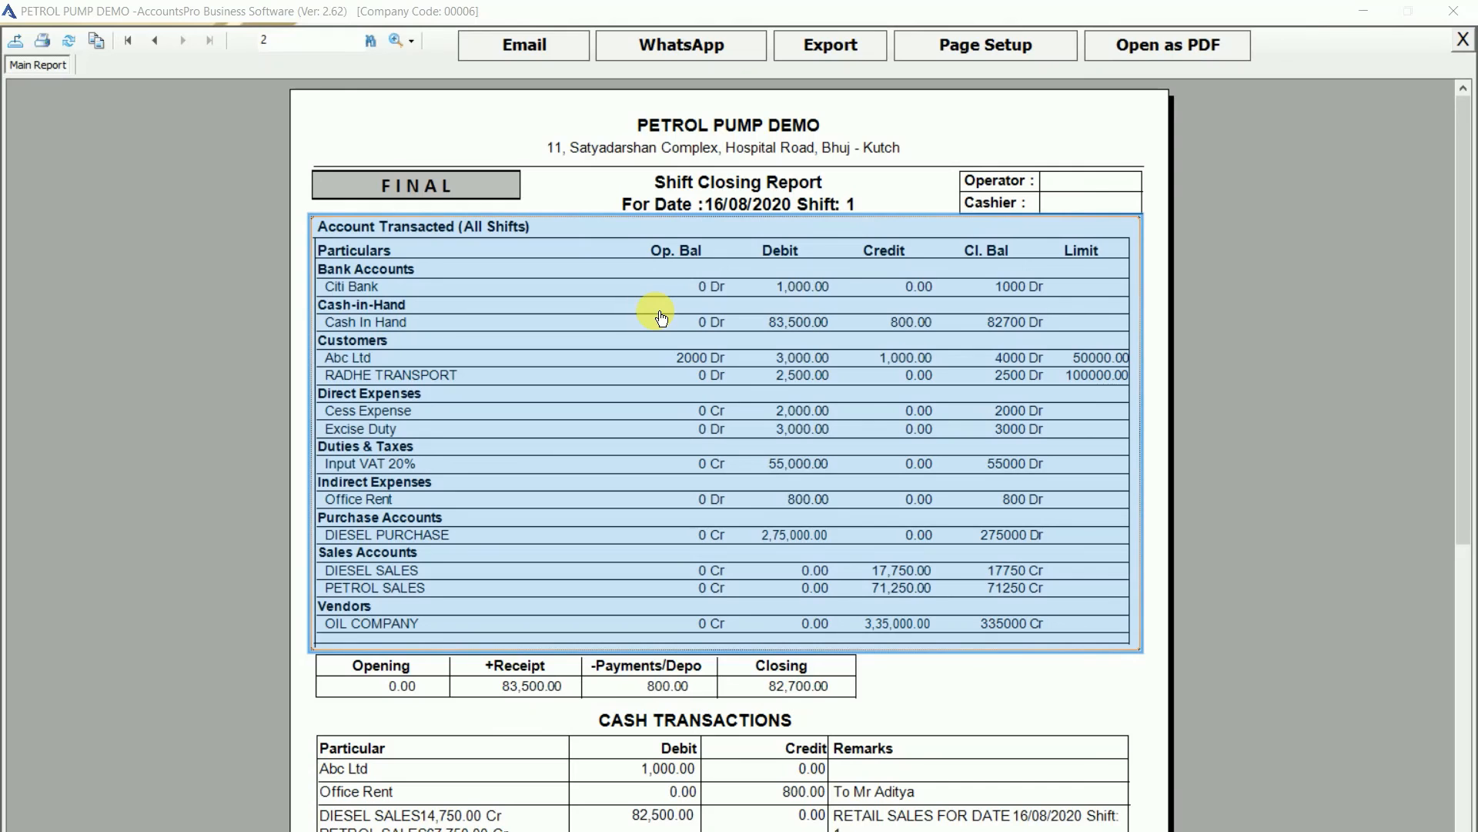
pyautogui.press('Escape')
pyautogui.press('Return')
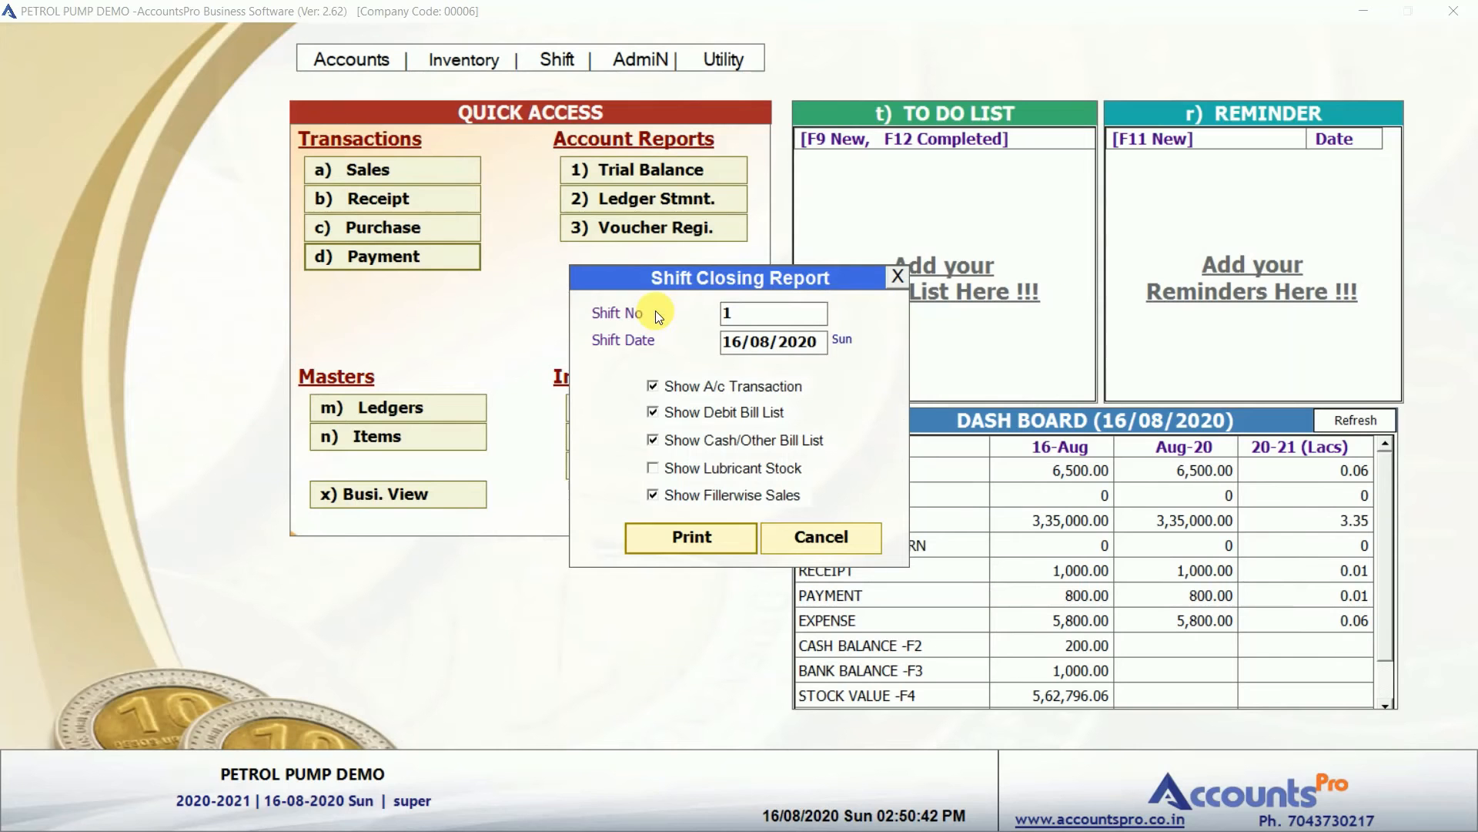
pyautogui.click(898, 275)
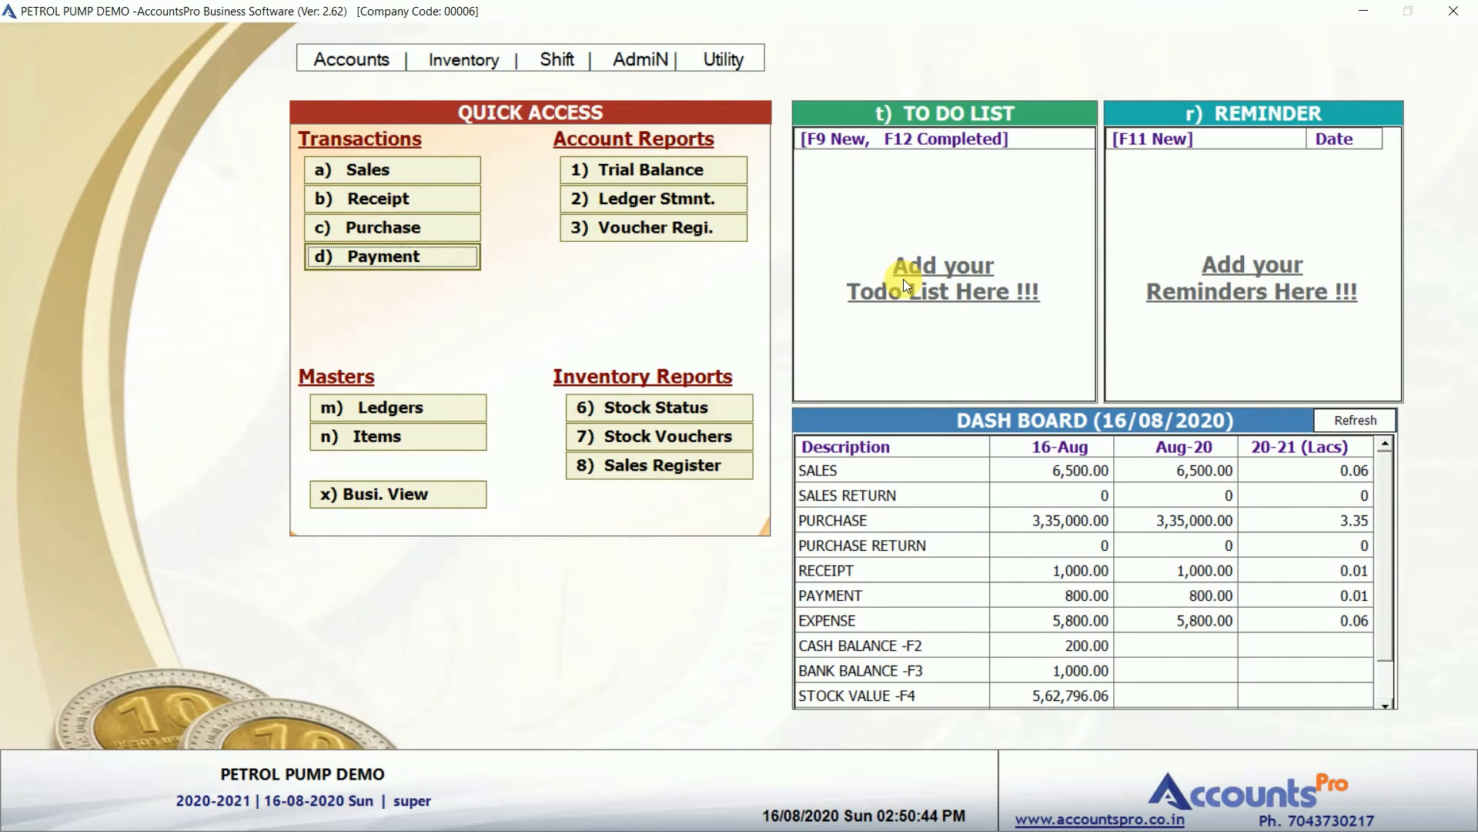
# Show the Trial Balance and go through the Bank Accounts, Cash-in-Hand, Customers and Stock-in-Hand groups.
pyautogui.click(633, 174)
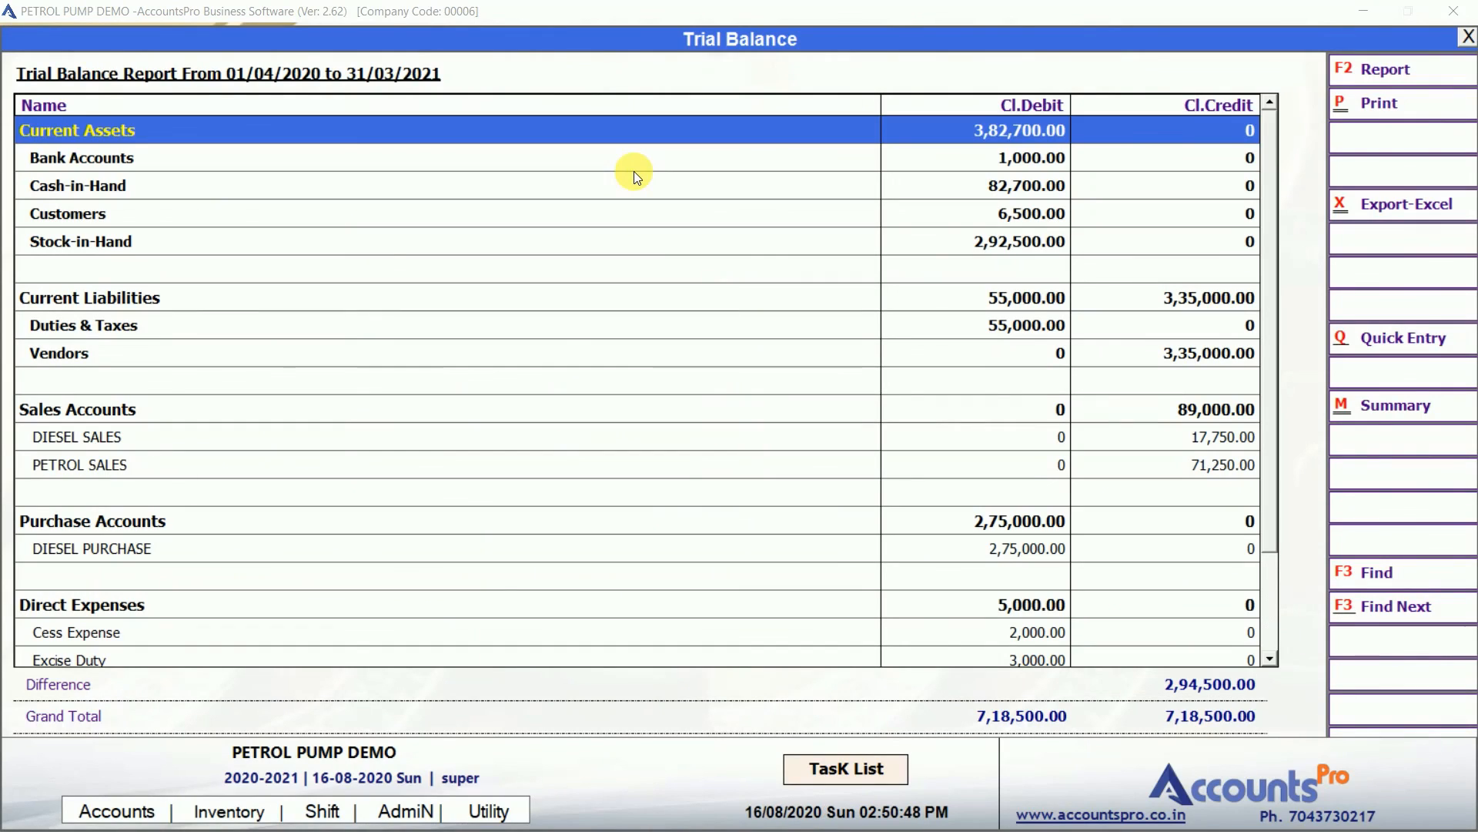
pyautogui.click(634, 171)
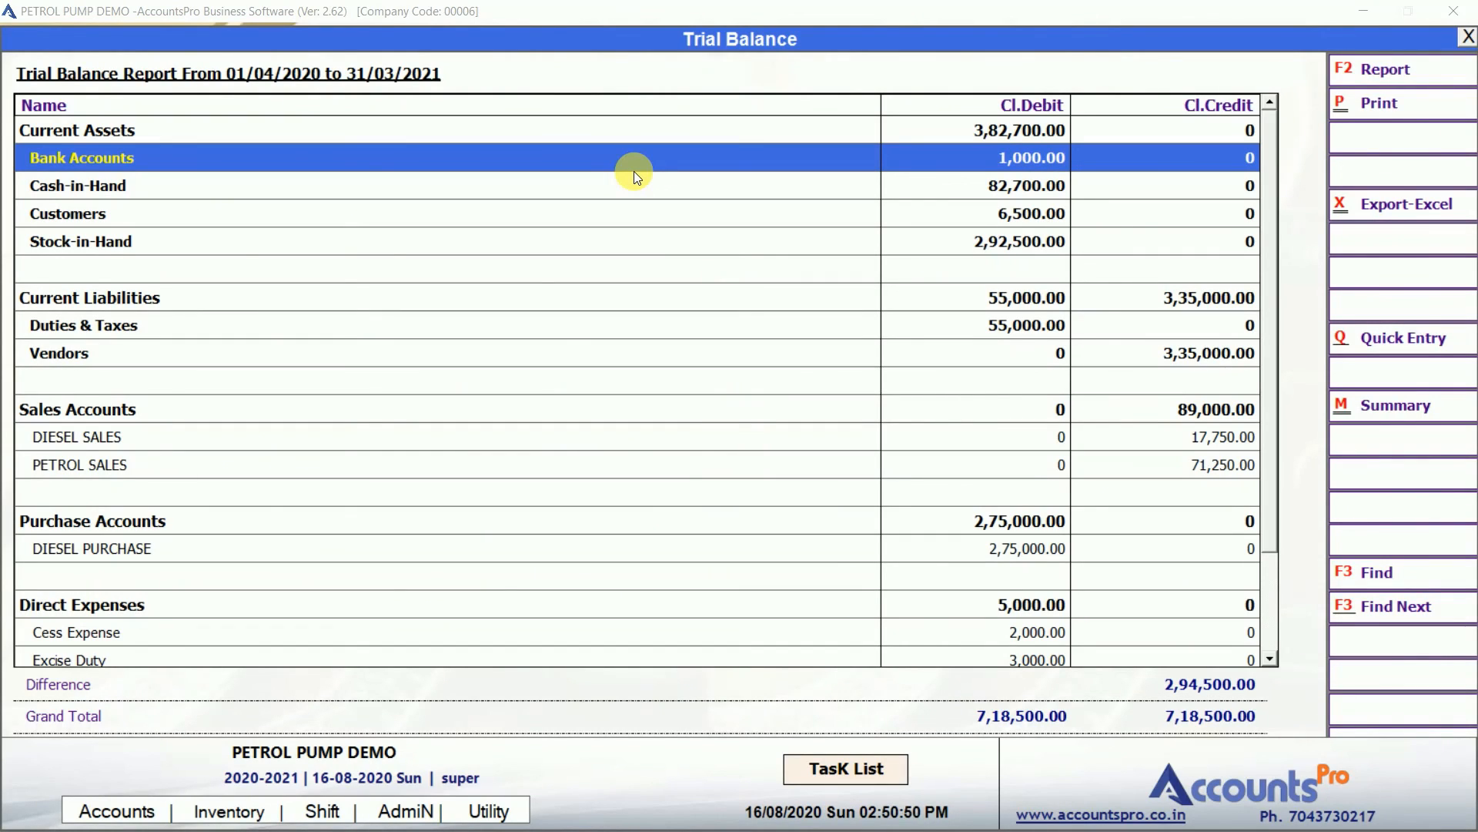
pyautogui.press('Down')
pyautogui.press('Up')
pyautogui.press('Down')
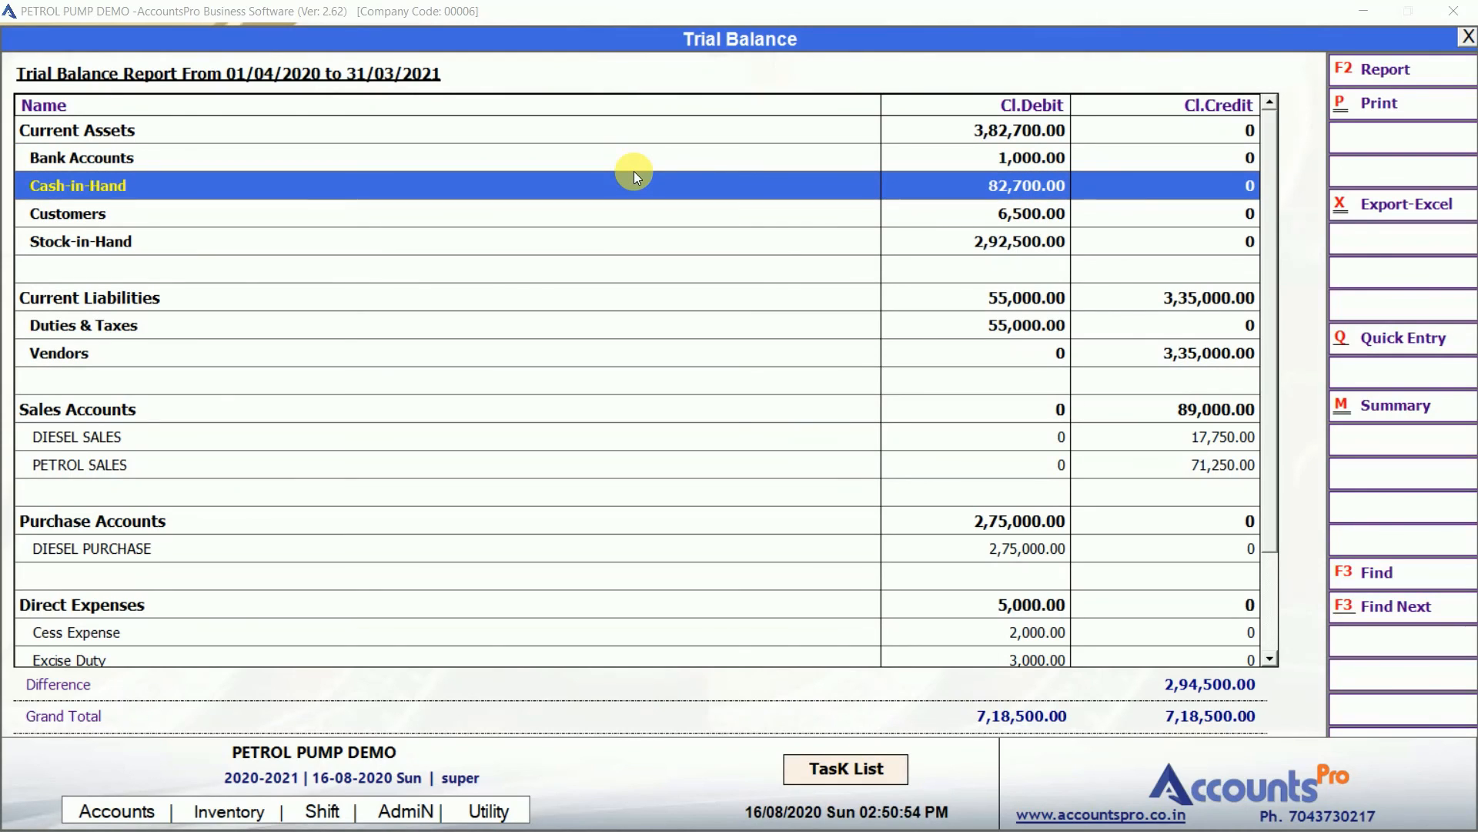
pyautogui.press('Down')
pyautogui.press('Right')
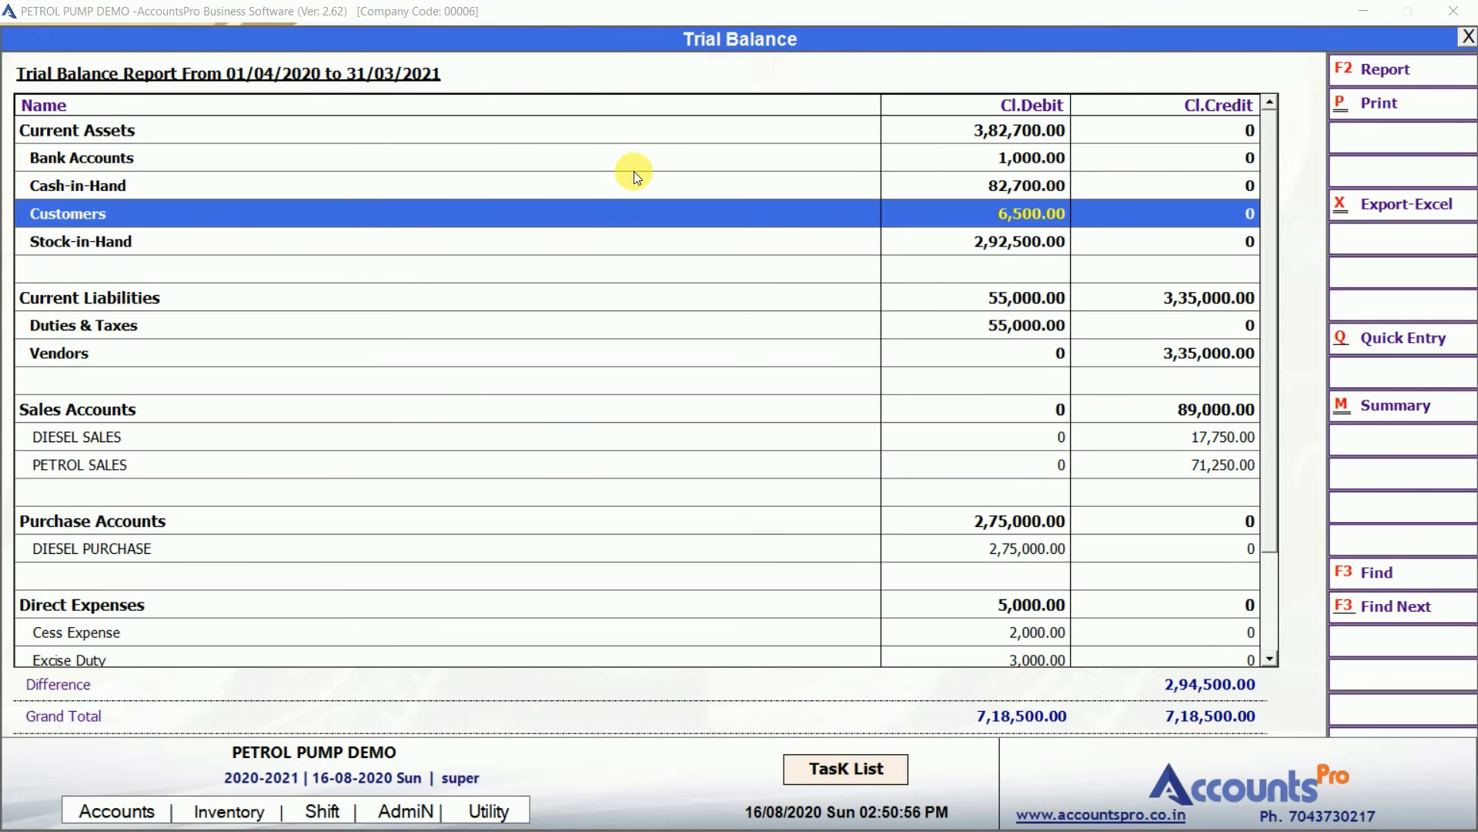
pyautogui.press('Down')
pyautogui.press('Up')
# Drill into the Customers group and view the monthly balance summary of Abc Ltd.
pyautogui.press('Return')
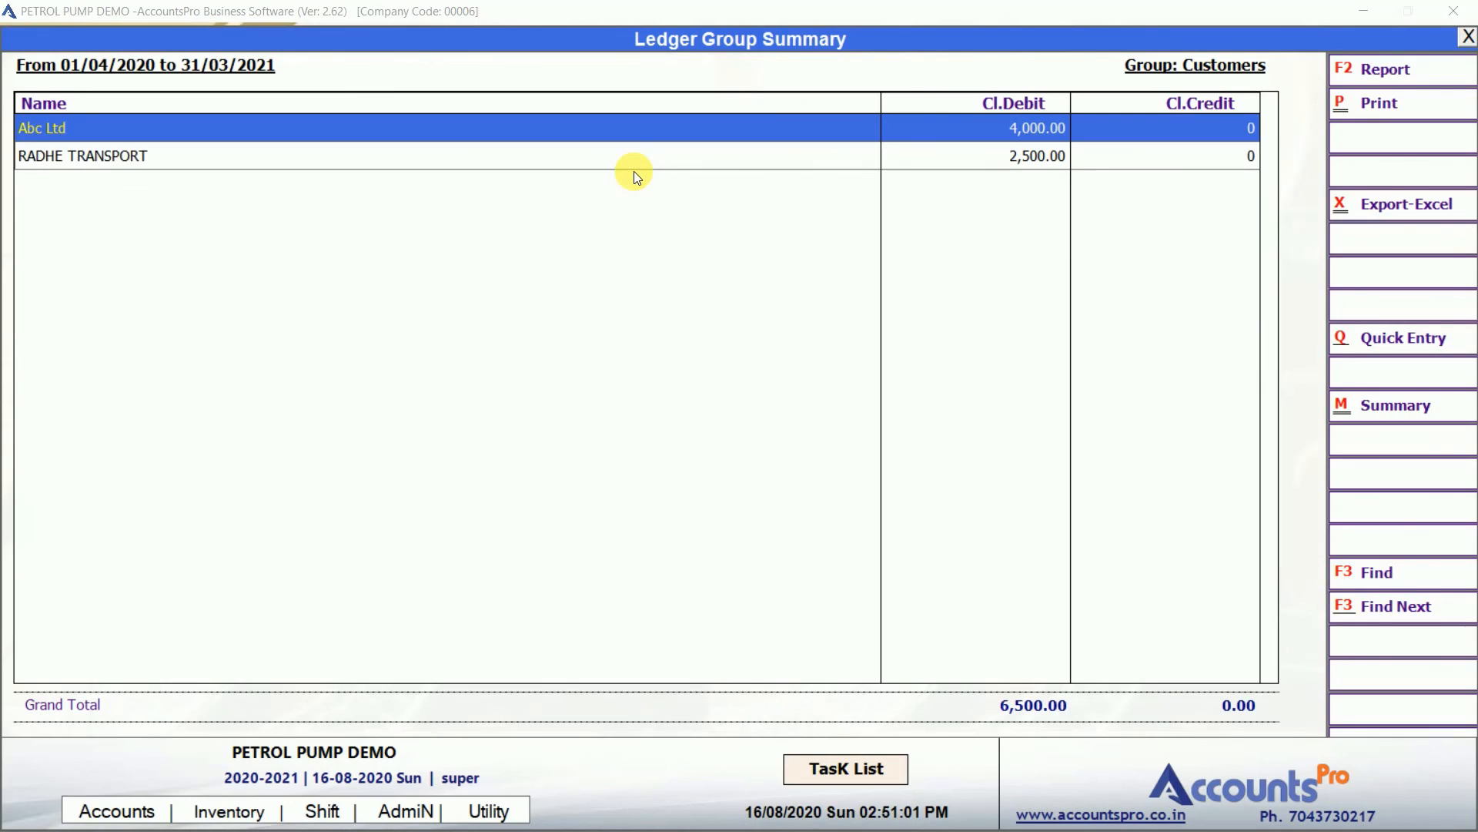
pyautogui.press('Down')
pyautogui.press('Up')
pyautogui.press('Return')
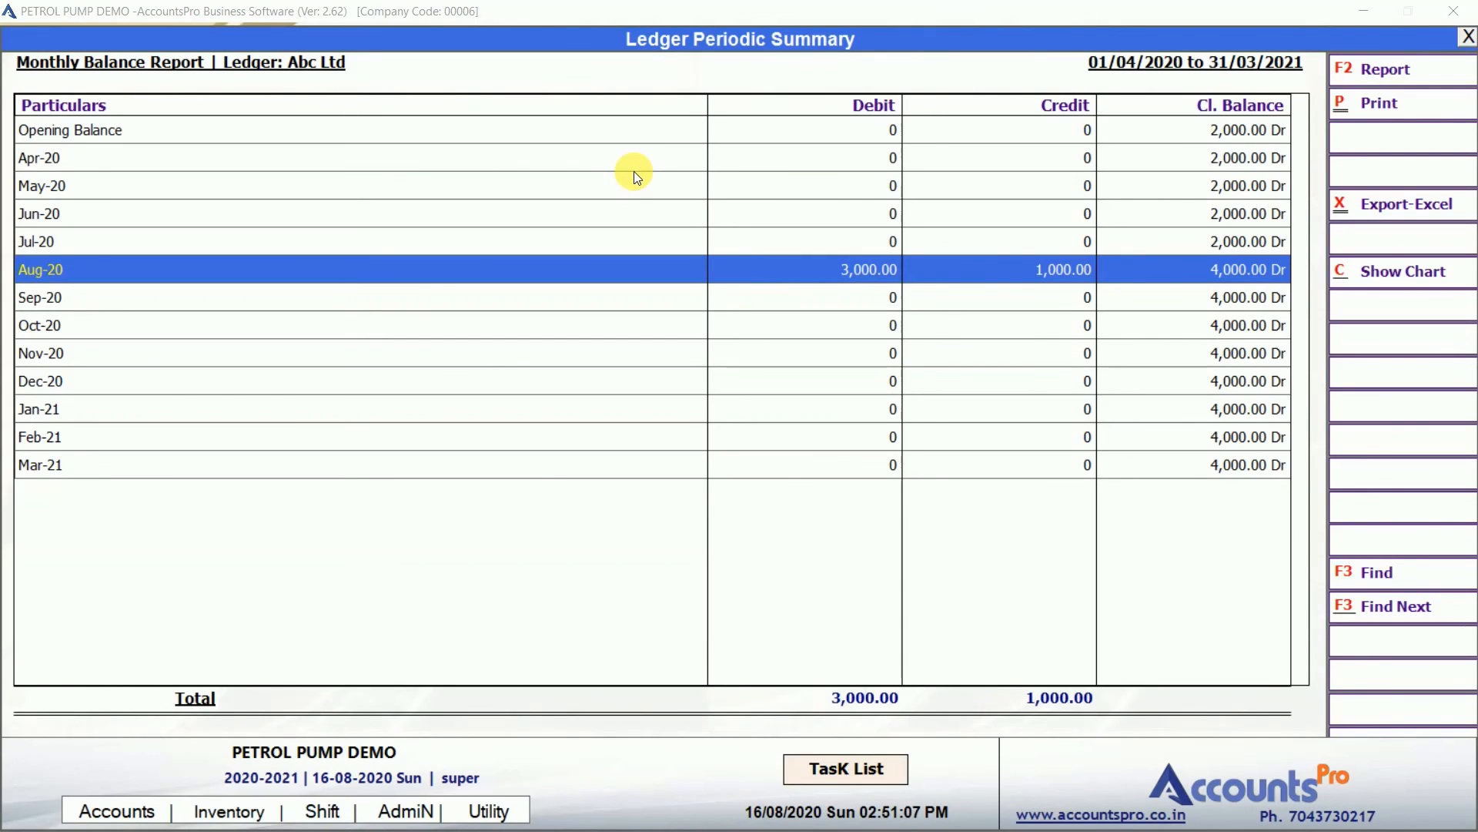
pyautogui.press('Up')
pyautogui.press('Down')
# Display Abc Ltd's Aug-20 ledger statement and go through its diesel sales and cash receipt entries.
pyautogui.press('Return')
pyautogui.press('Down')
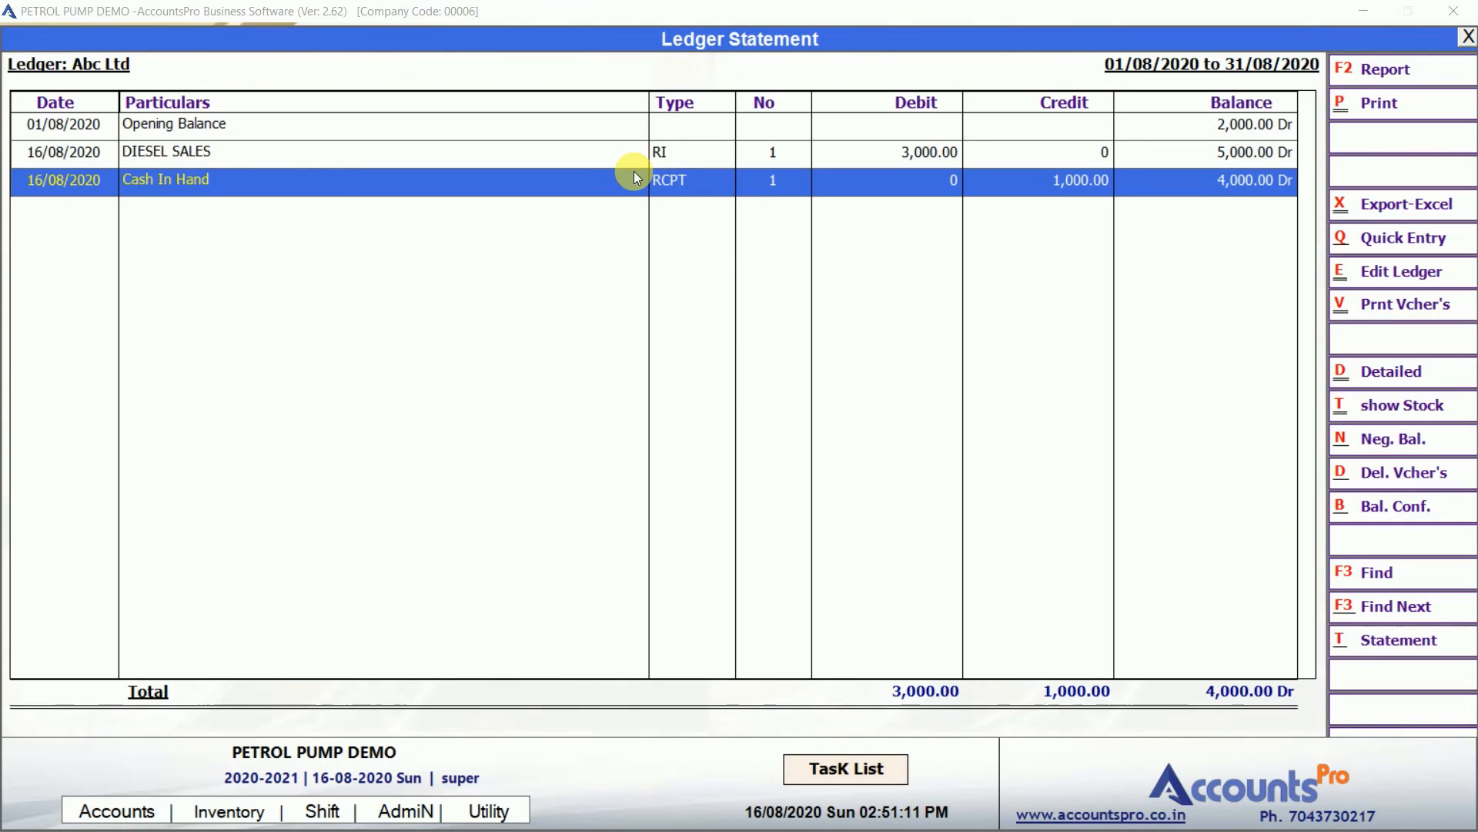
pyautogui.press('Up')
pyautogui.press('Down')
pyautogui.press('Up')
# View the retail invoice behind Abc Ltd's DIESEL SALES entry, and back out of the Trial Balance to the home screen.
pyautogui.press('Return')
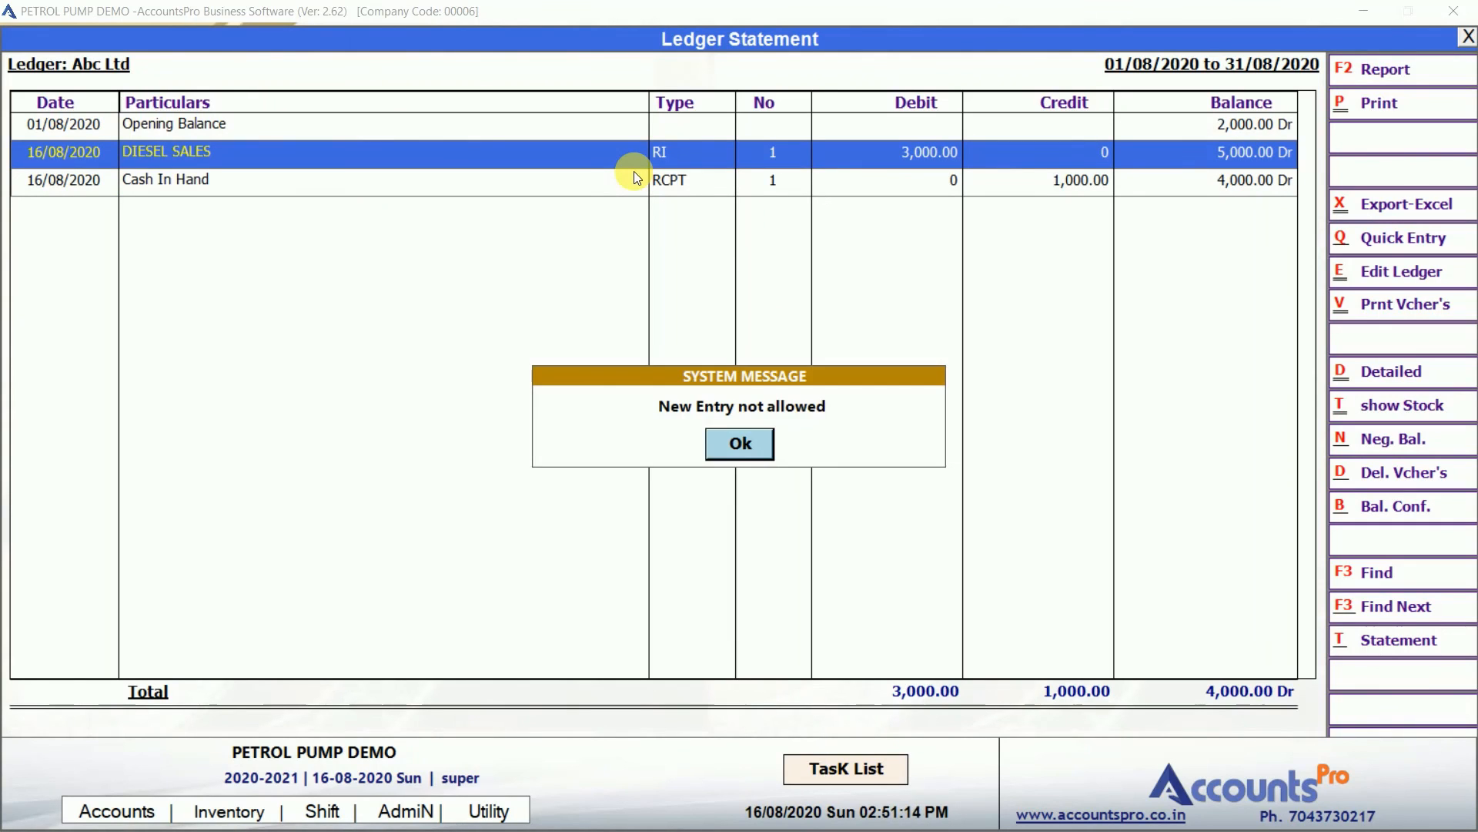
pyautogui.press('Return')
pyautogui.press('Return')
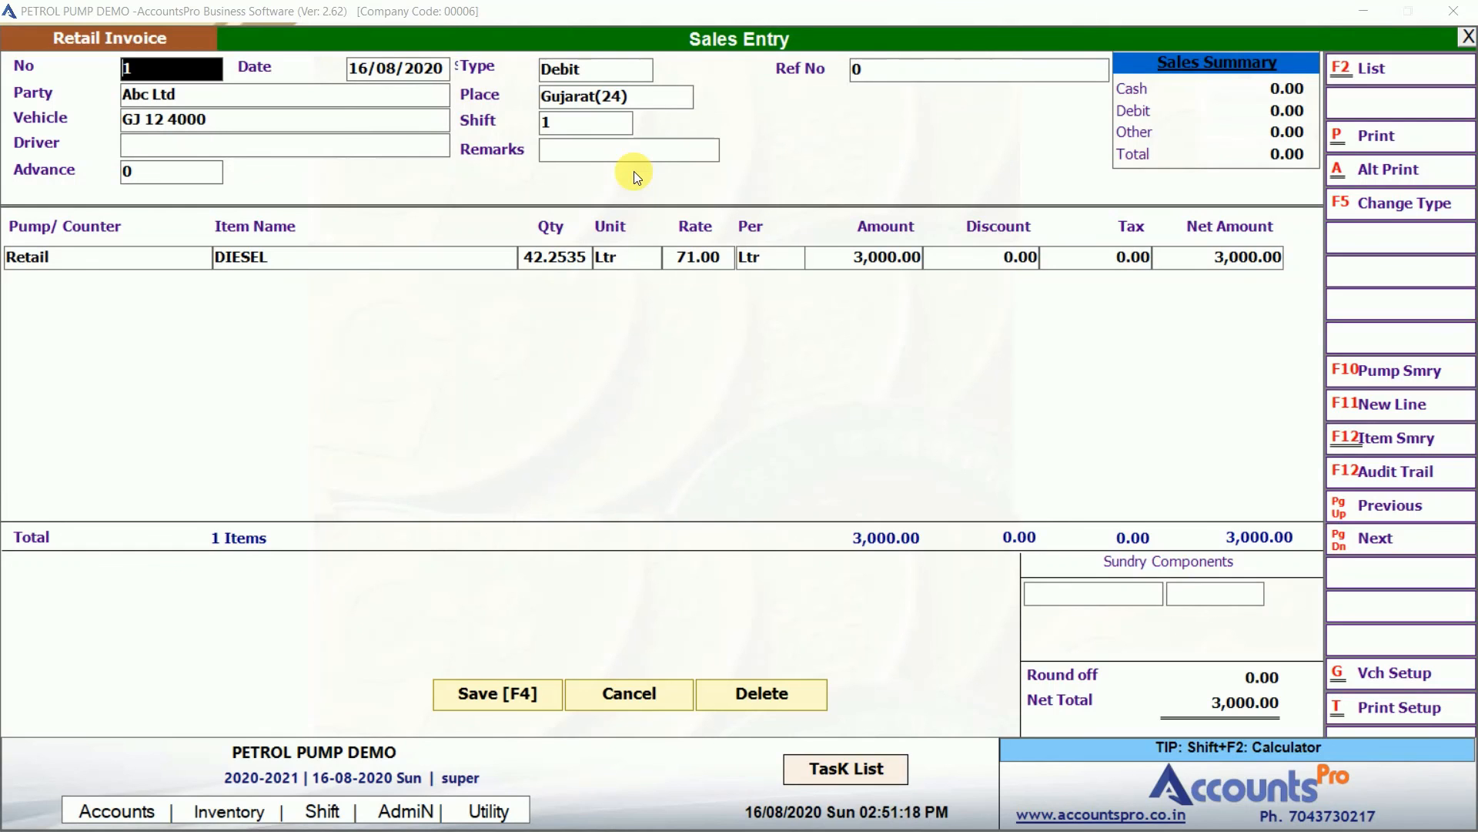
pyautogui.press('Escape')
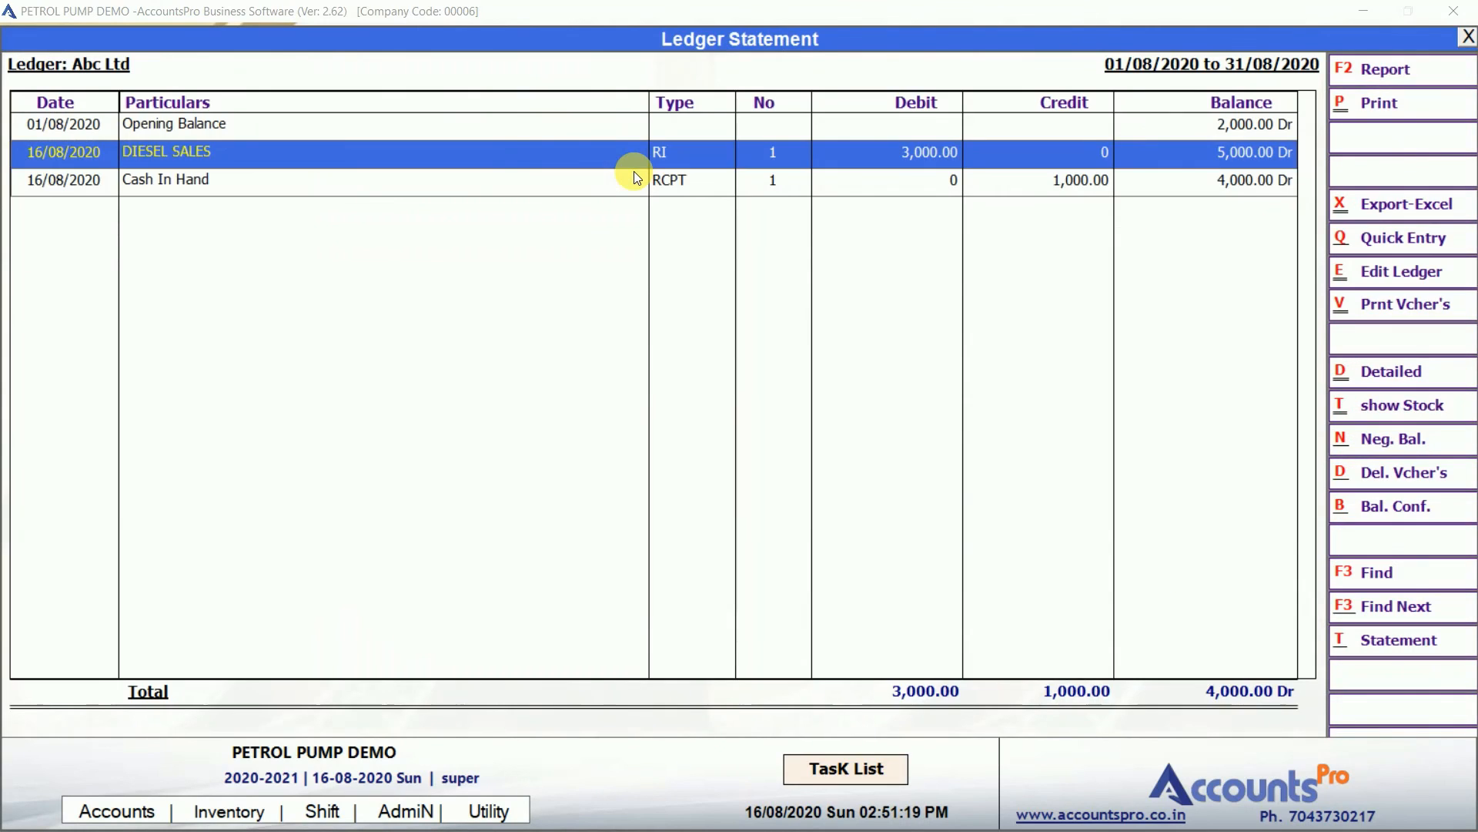
pyautogui.press('Escape')
pyautogui.press('Escape')
pyautogui.press('Escape')
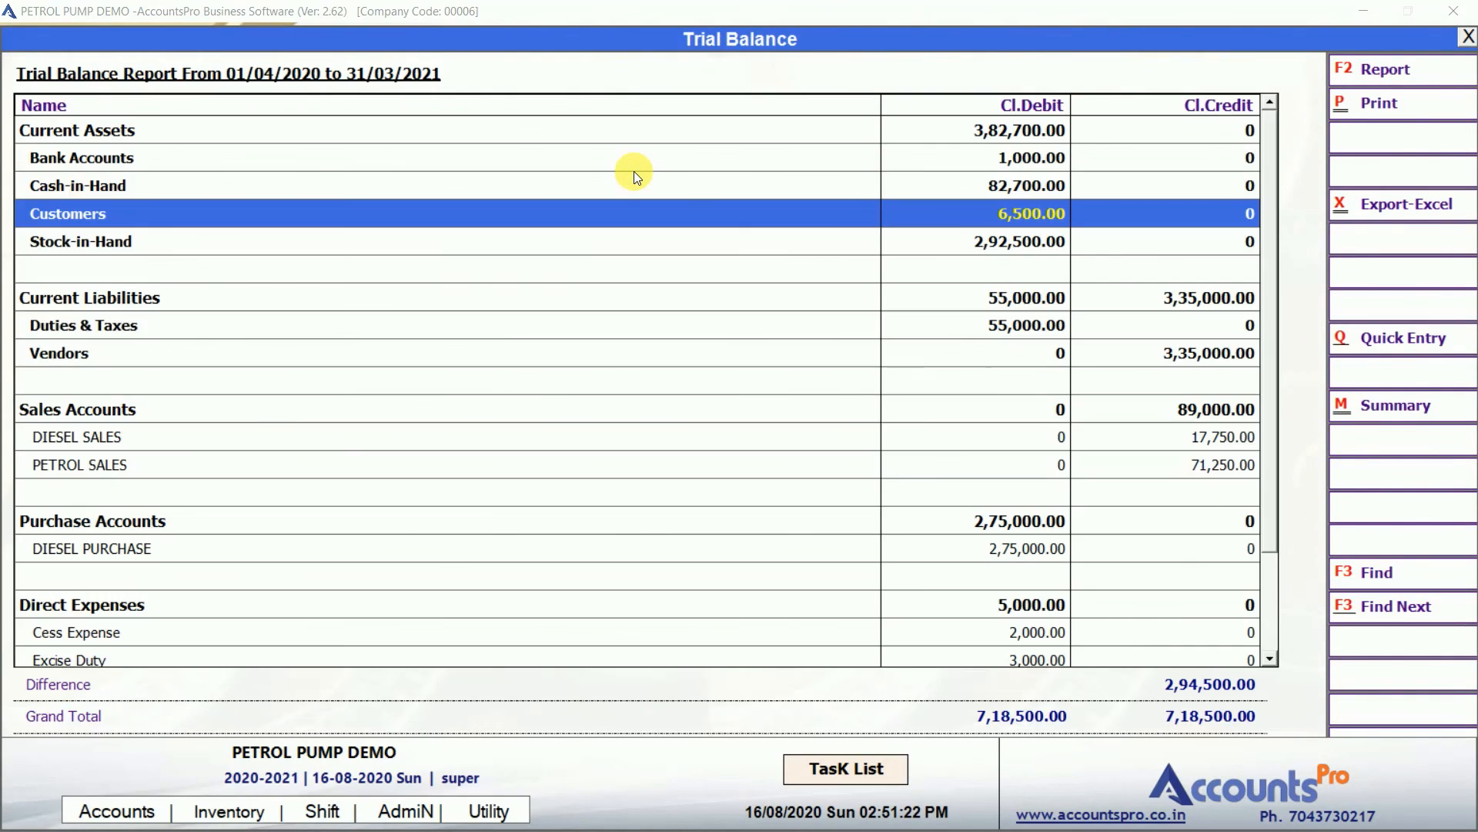
pyautogui.press('Escape')
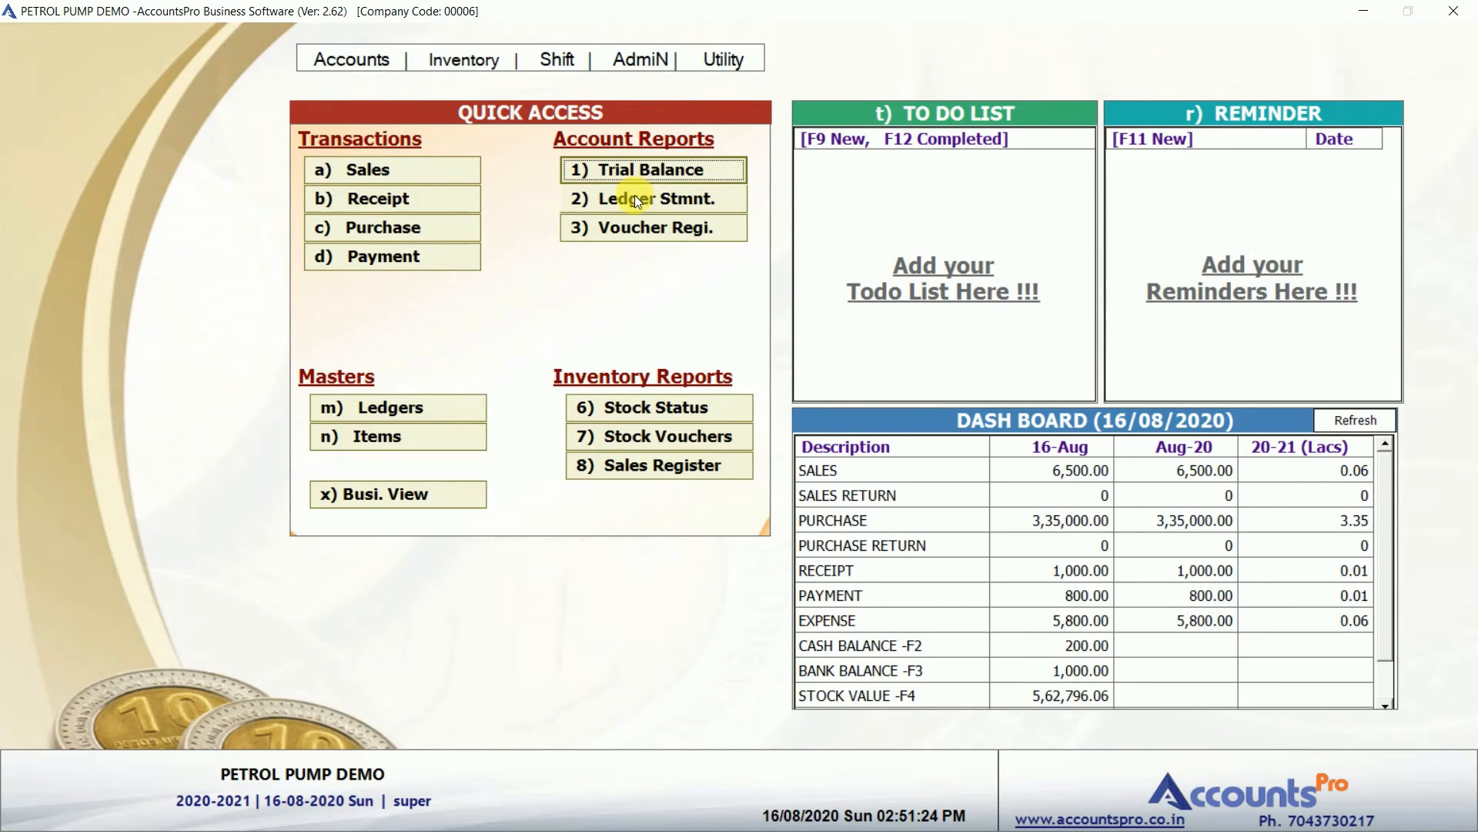
# Show the Ledger Statement of Abc Ltd for 01/04/2020 to 31/03/2021, review its entries and close it.
pyautogui.click(636, 197)
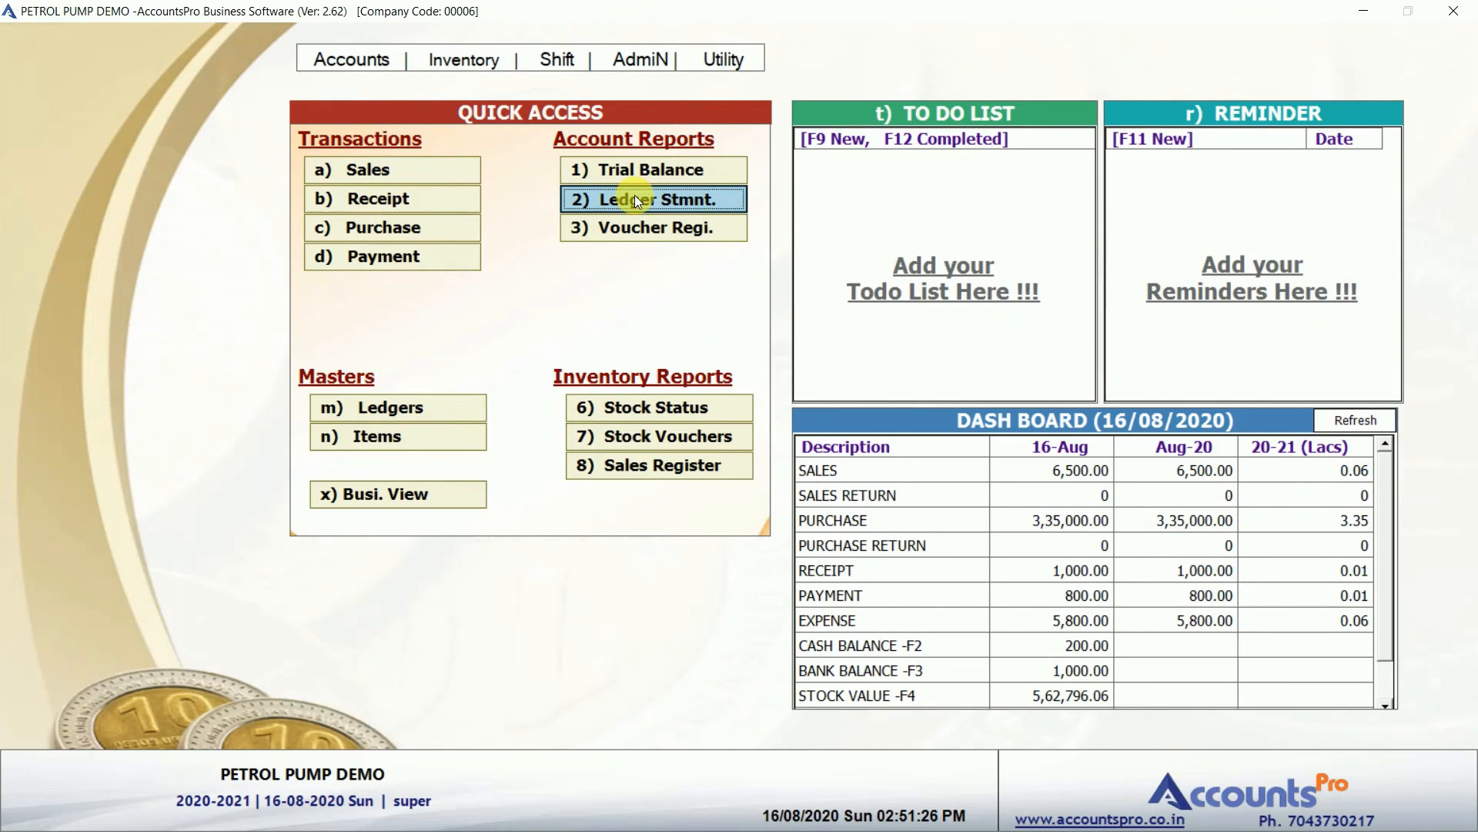
pyautogui.click(637, 199)
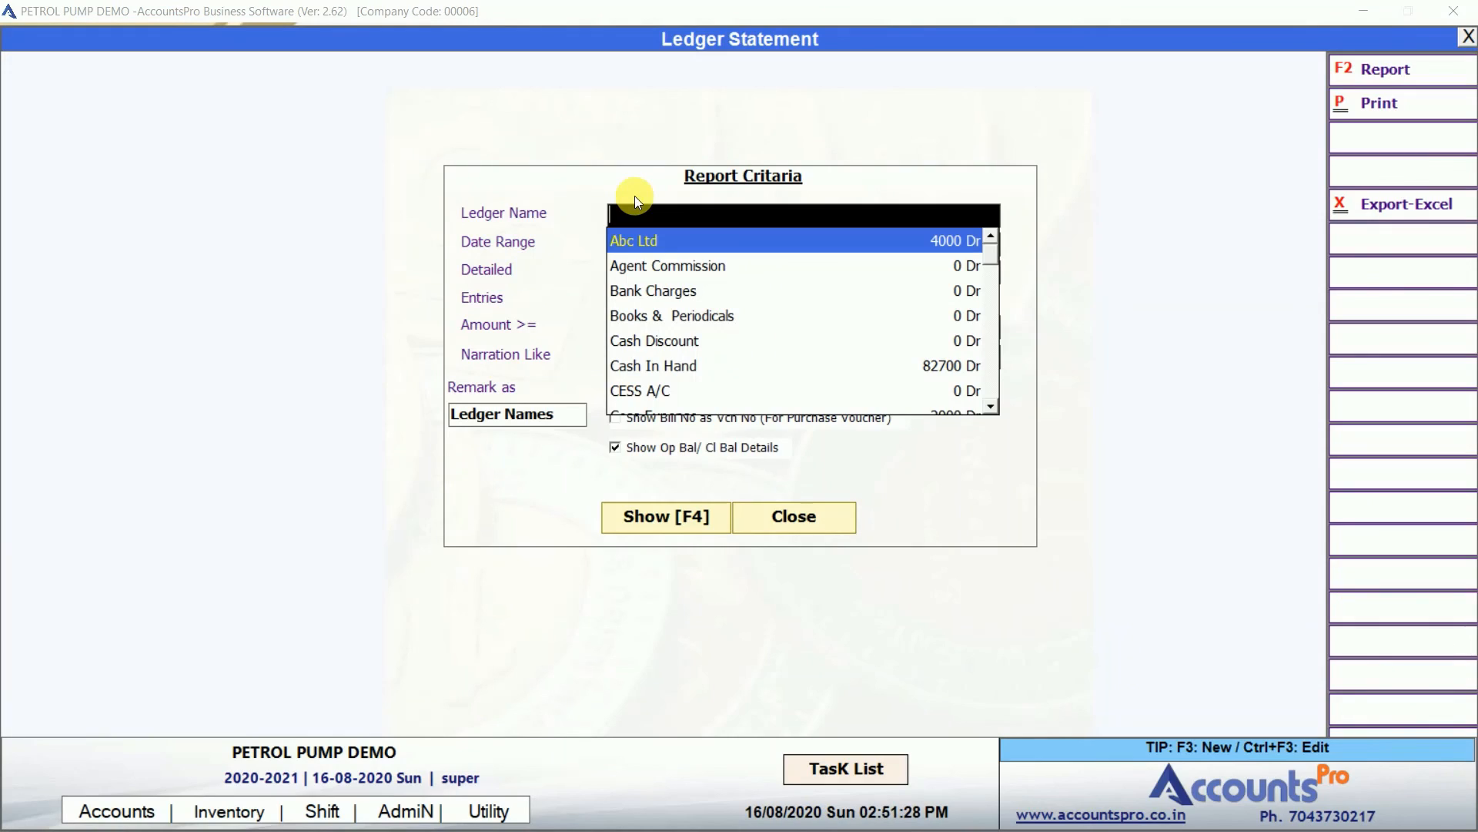
pyautogui.press('Return')
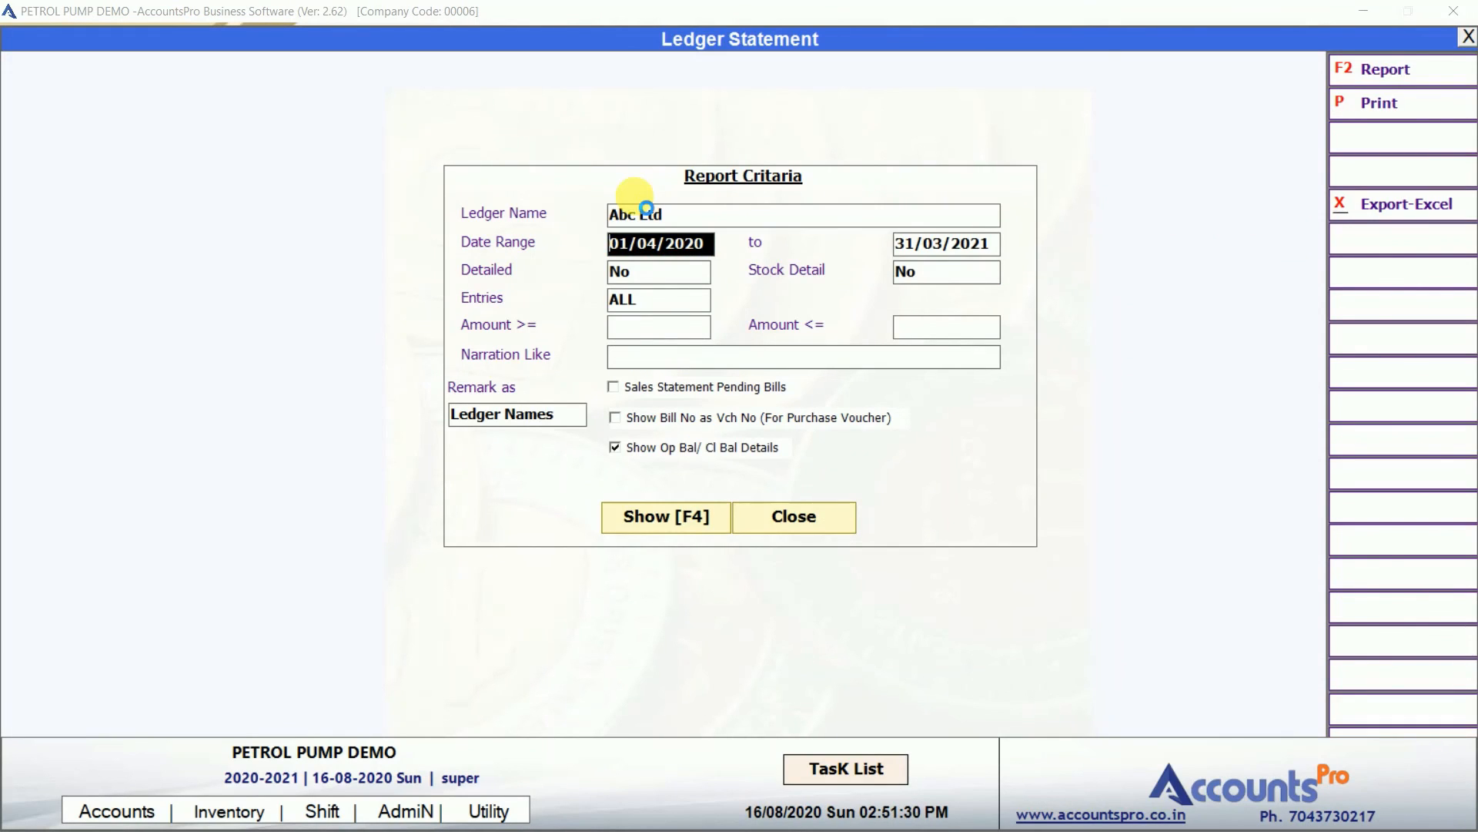
pyautogui.press('F4')
pyautogui.press('Down')
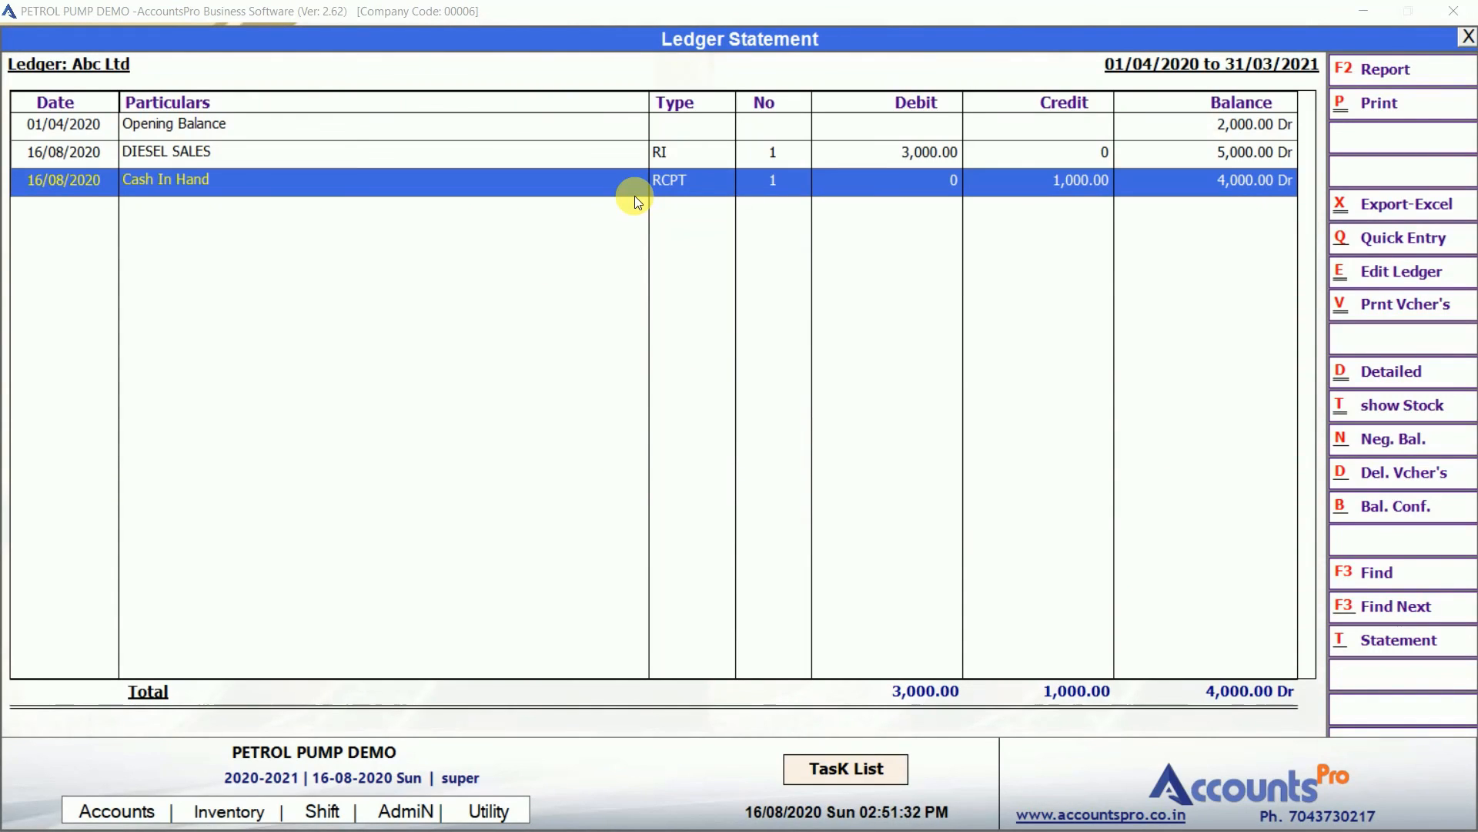
pyautogui.press('Escape')
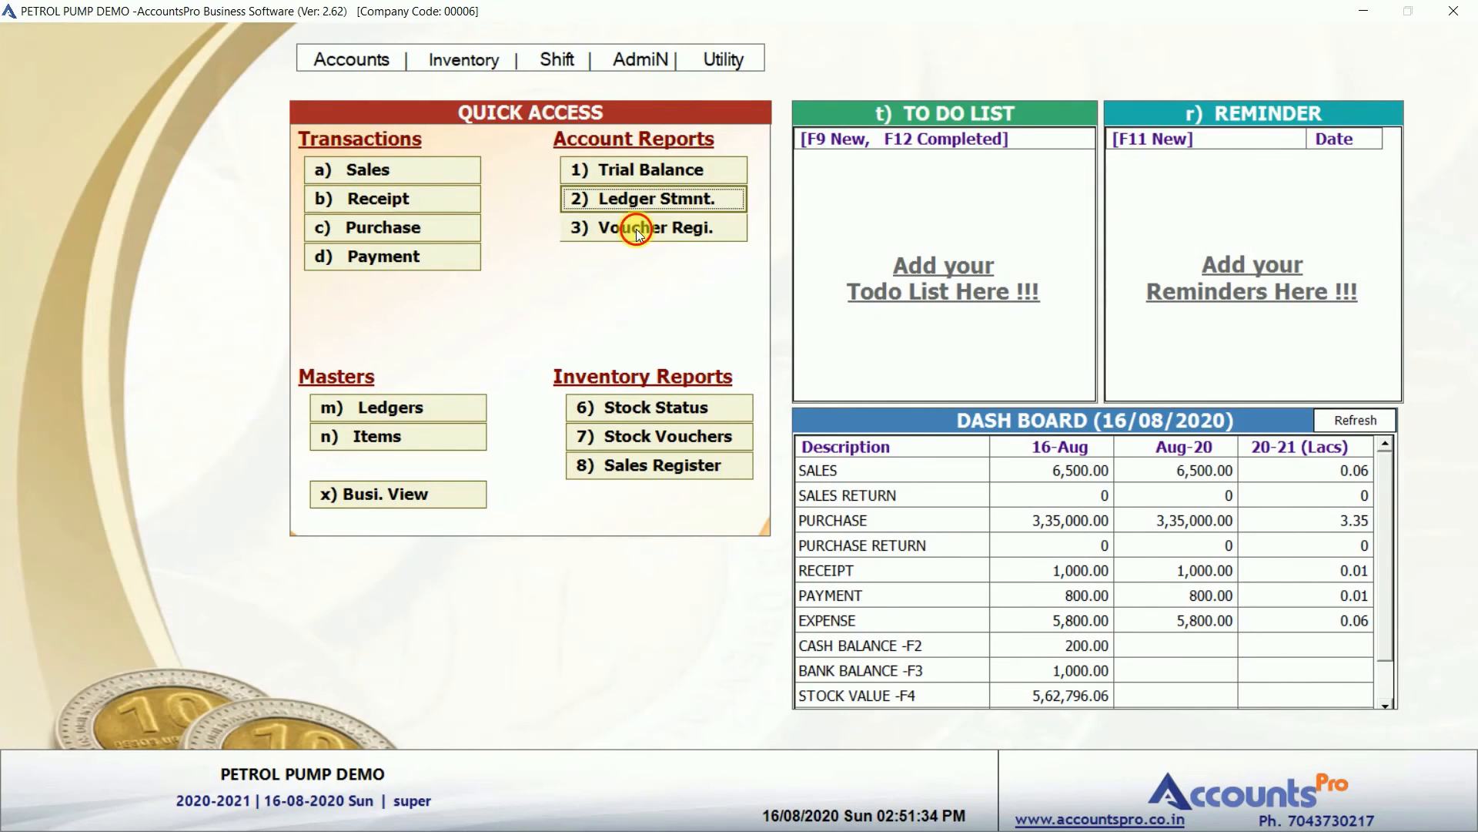
# Start a Voucher Register for 01/04/2020 to 31/03/2021 with the voucher type Retail Invoice.
pyautogui.click(636, 229)
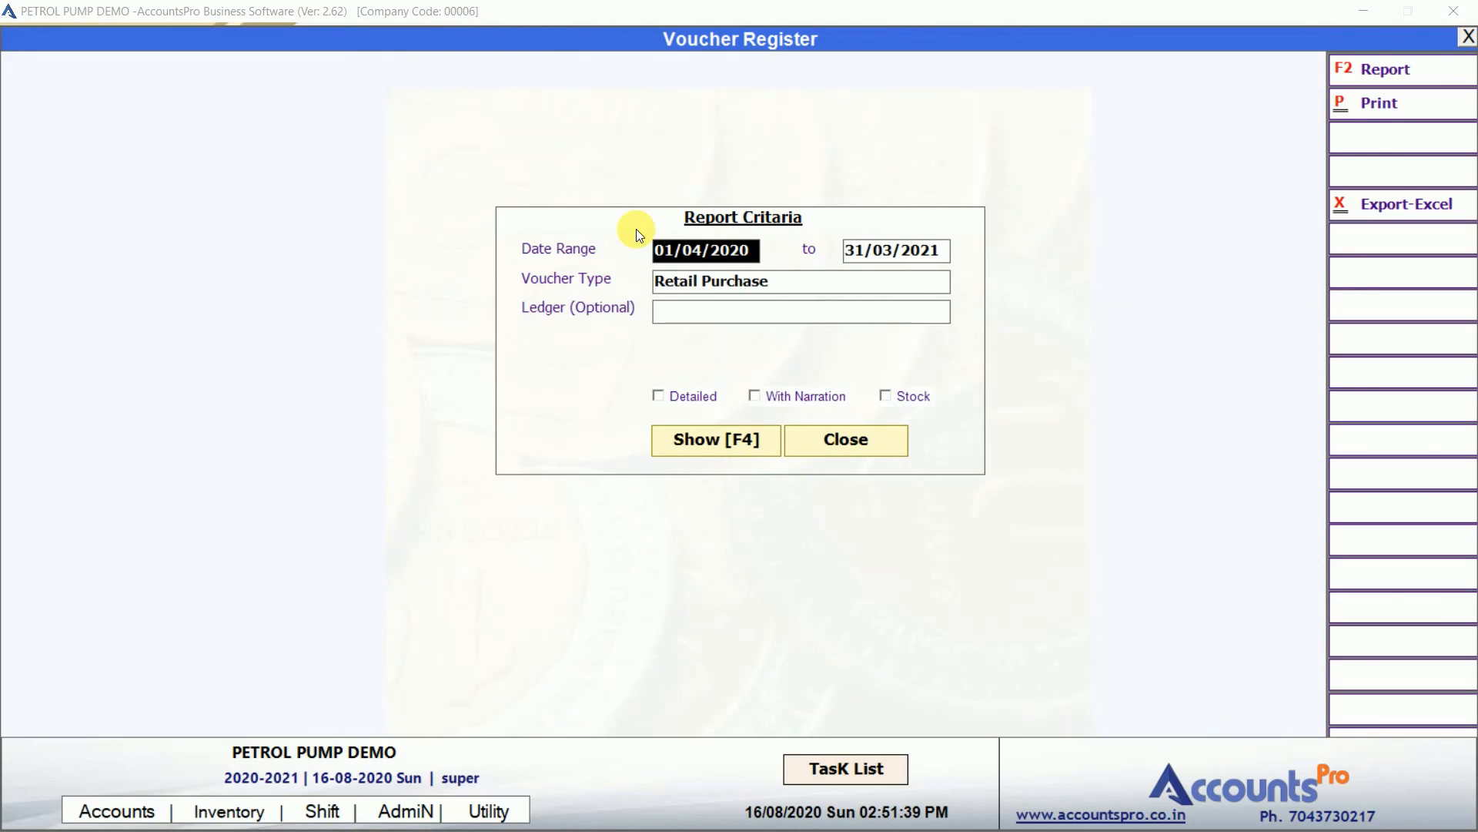
pyautogui.press('Return')
pyautogui.press('Return')
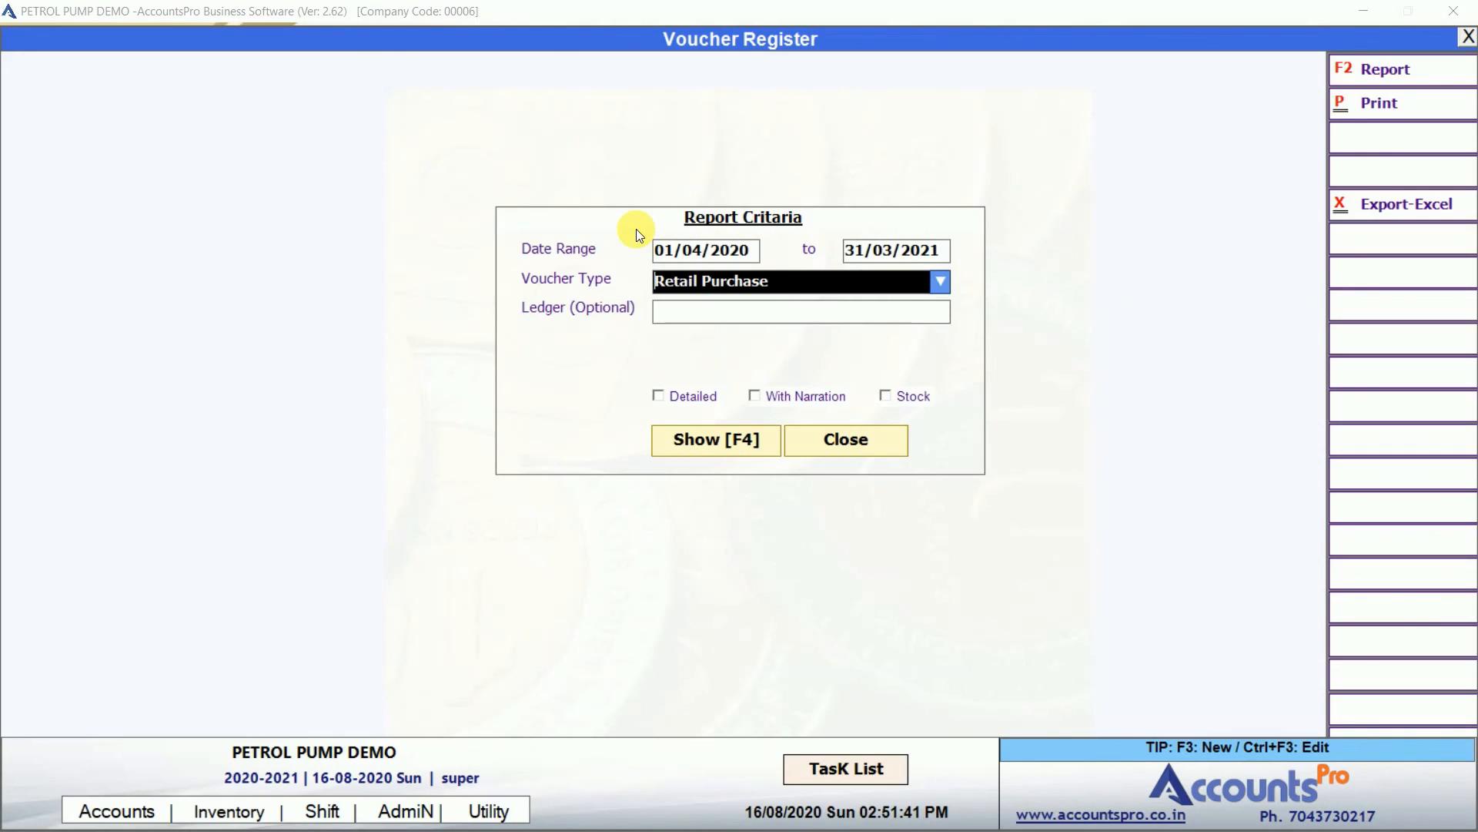
pyautogui.write('ret')
pyautogui.press('Down')
pyautogui.press('Return')
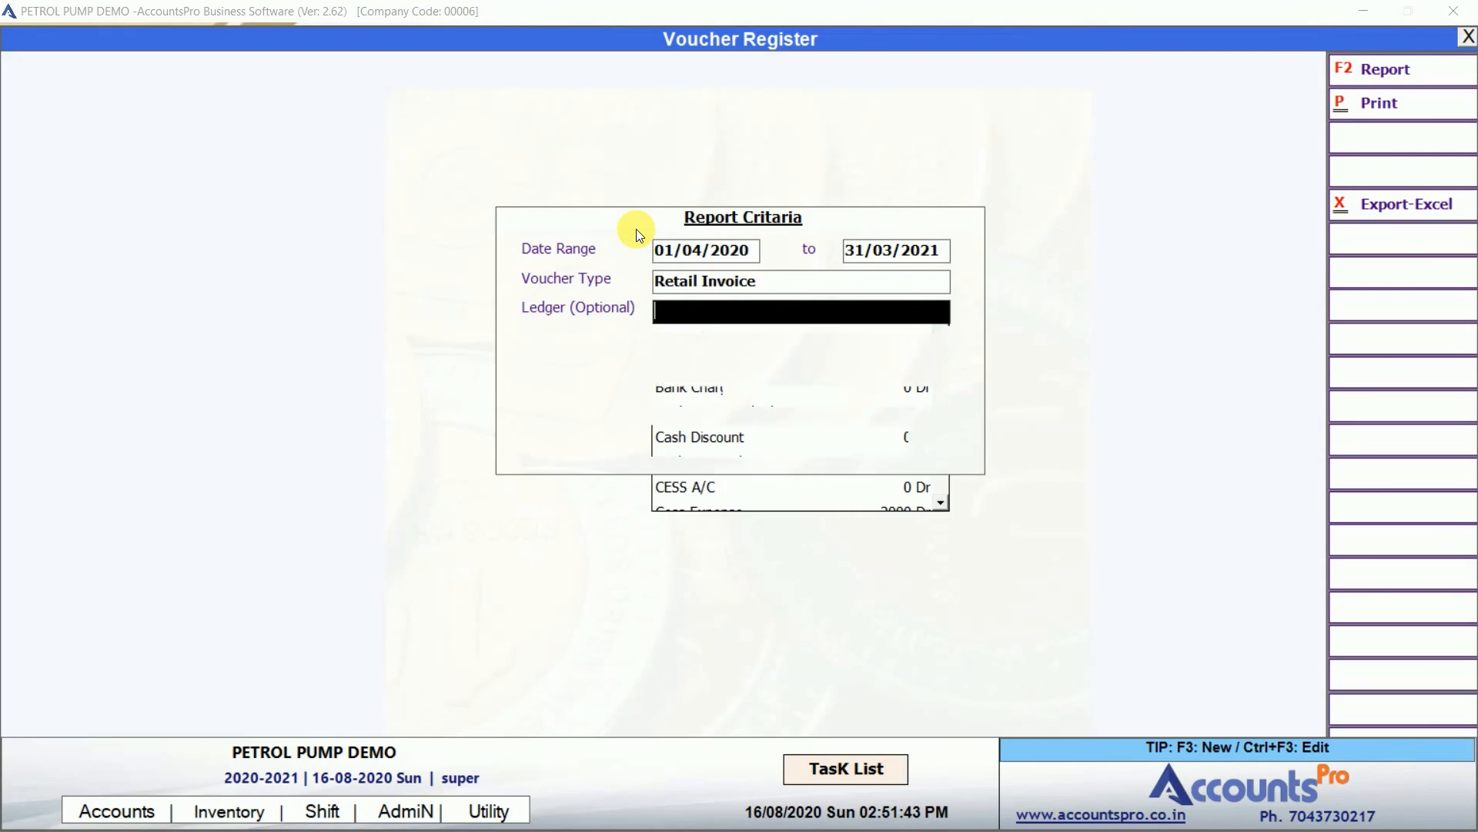
# Leave the ledger filter empty, turn on the Detailed option and display the retail invoice register.
pyautogui.press('Return')
pyautogui.press('Return')
pyautogui.hotkey('shift', 'Tab')
pyautogui.press('space')
pyautogui.press('Return')
pyautogui.press('Return')
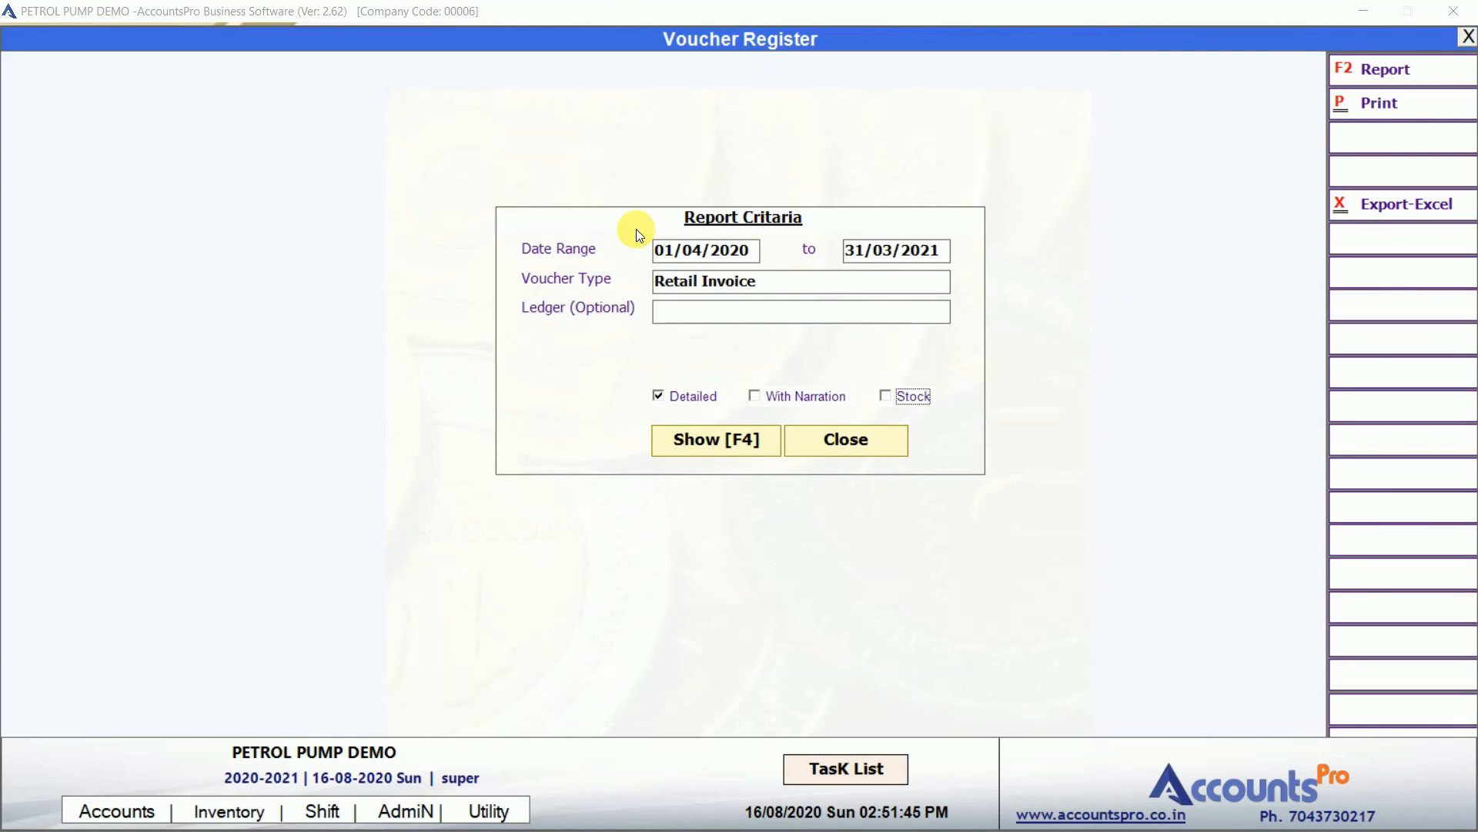
pyautogui.press('Return')
pyautogui.press('Return')
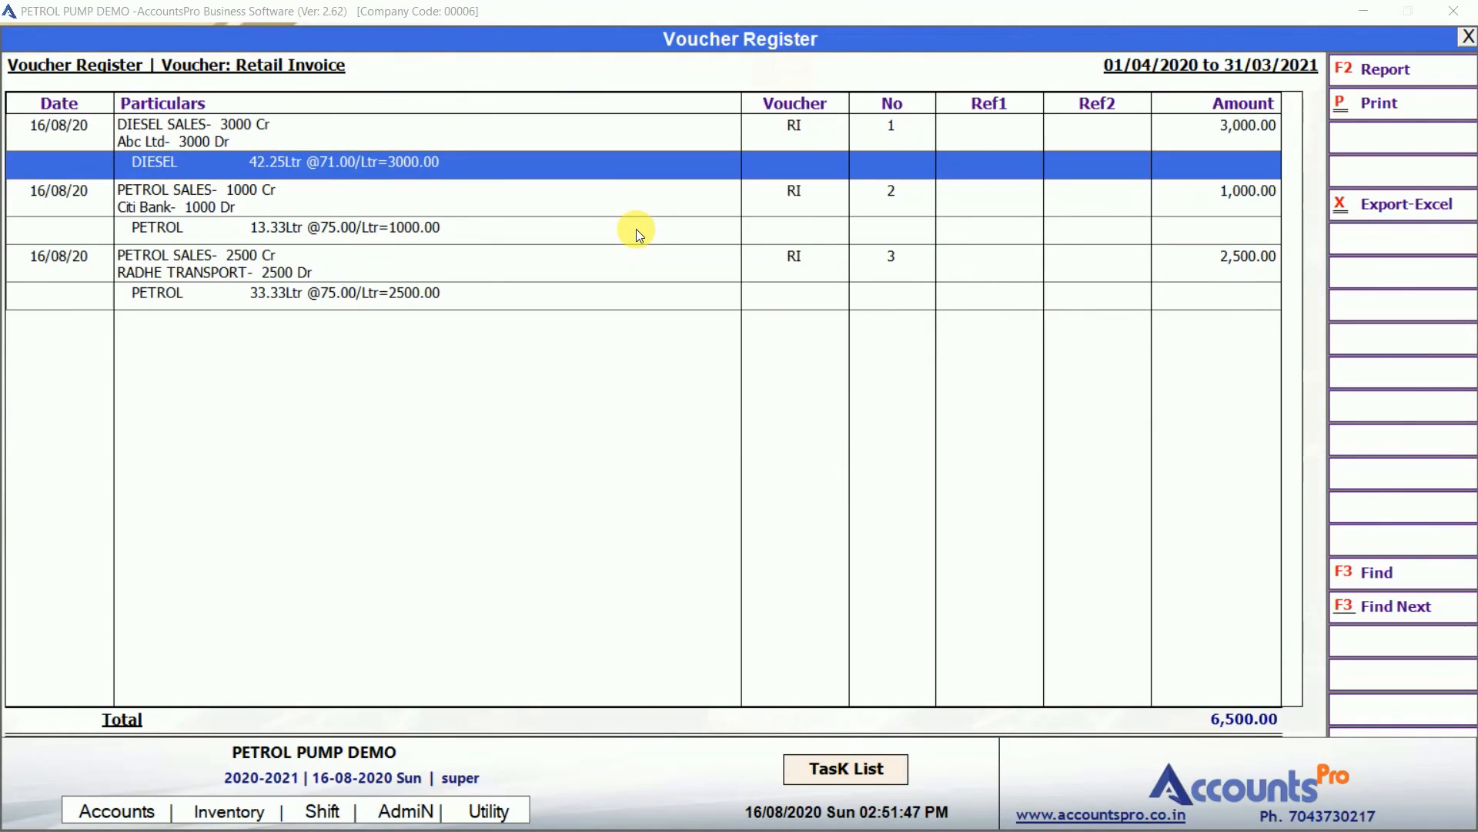
# Review the retail invoices with their item quantities and rates, and close the Voucher Register.
pyautogui.press('Up')
pyautogui.press('Down')
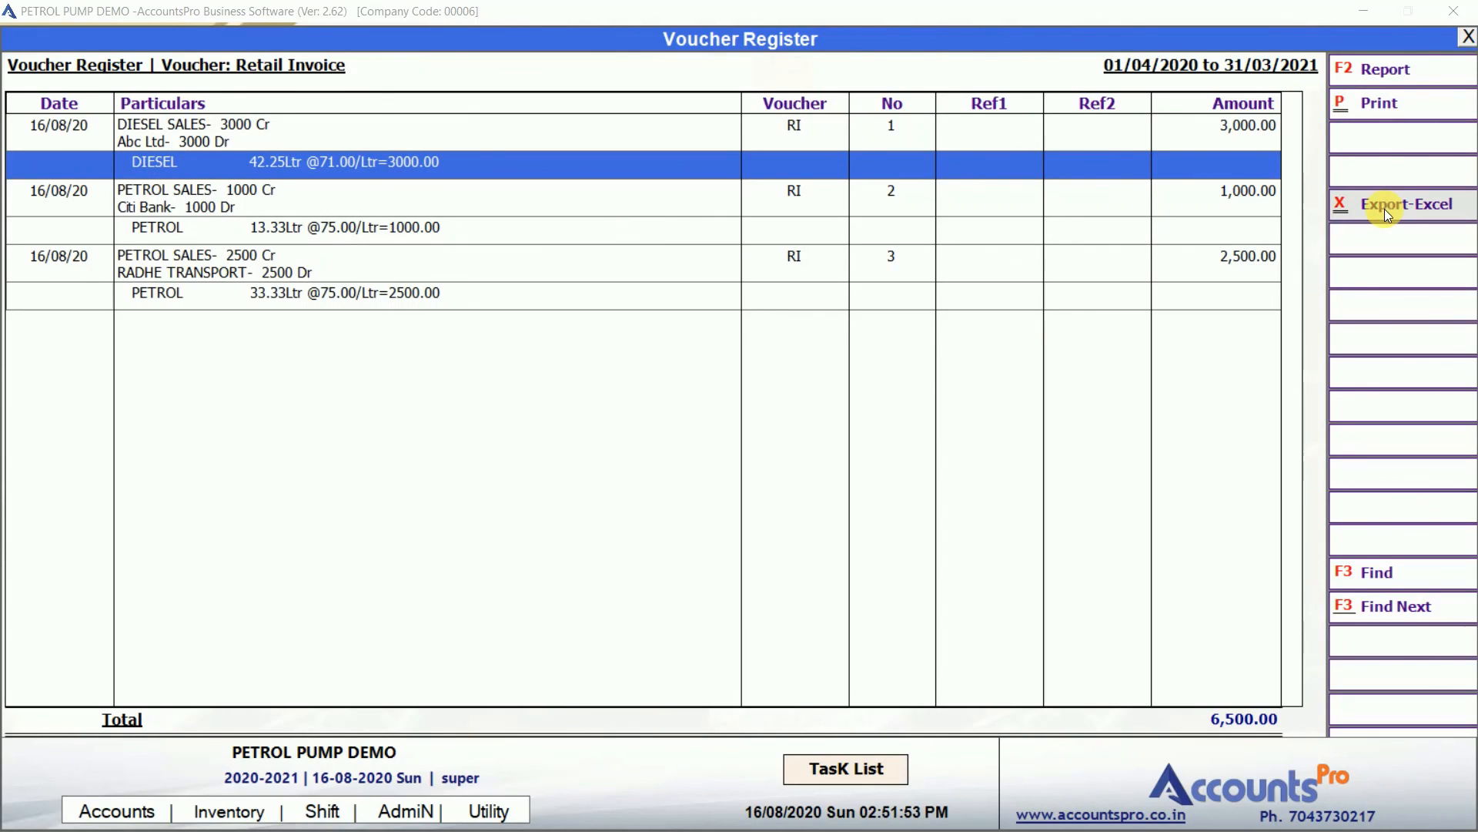
pyautogui.click(888, 288)
pyautogui.press('Escape')
# Show the item group wise Stock Status and go through the petrol, diesel and diesel tank stock lines.
pyautogui.press('6')
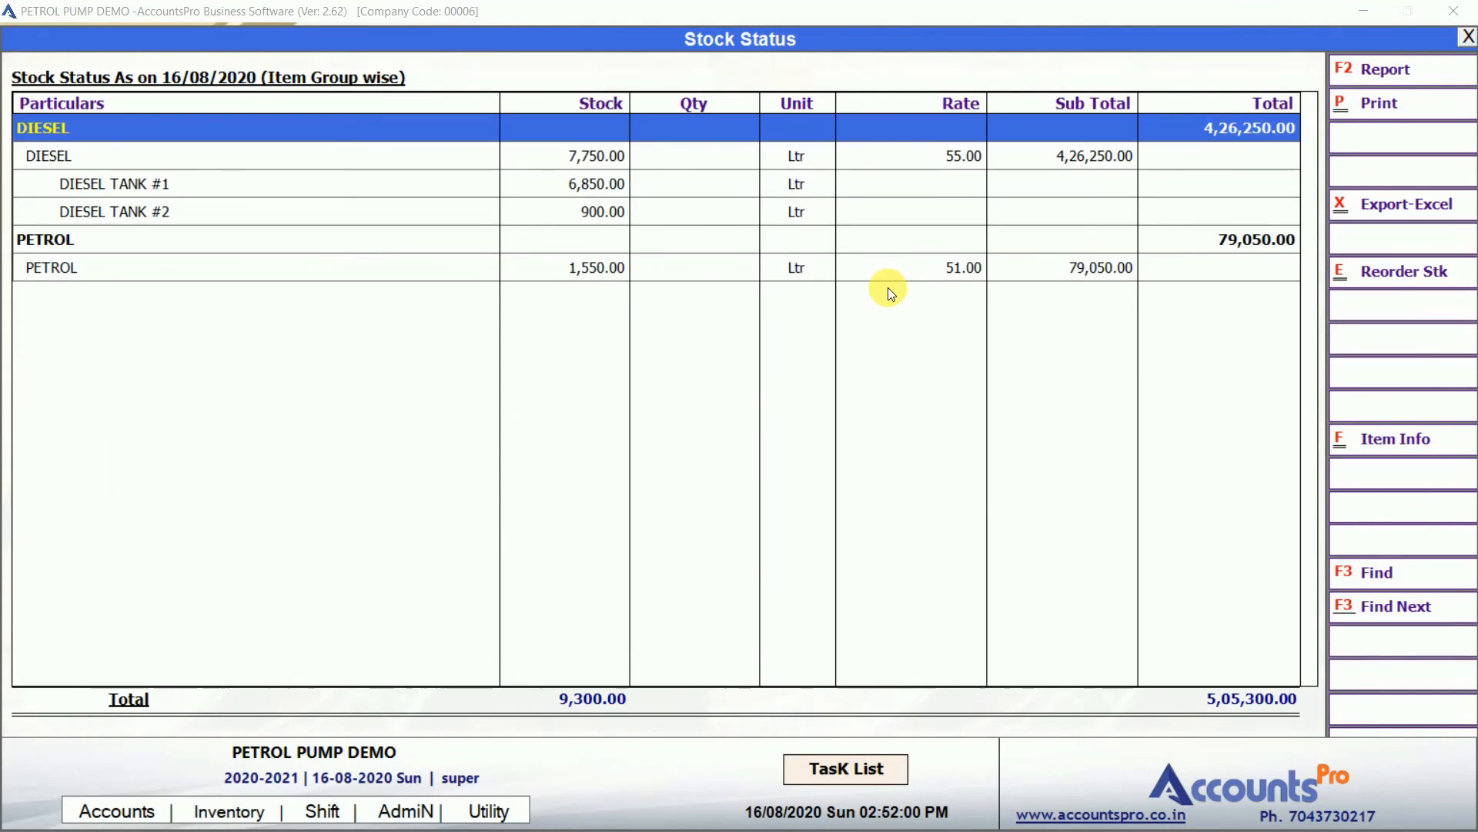
pyautogui.press('Down')
pyautogui.press('Down')
pyautogui.press('Down')
pyautogui.press('Down')
pyautogui.press('Down')
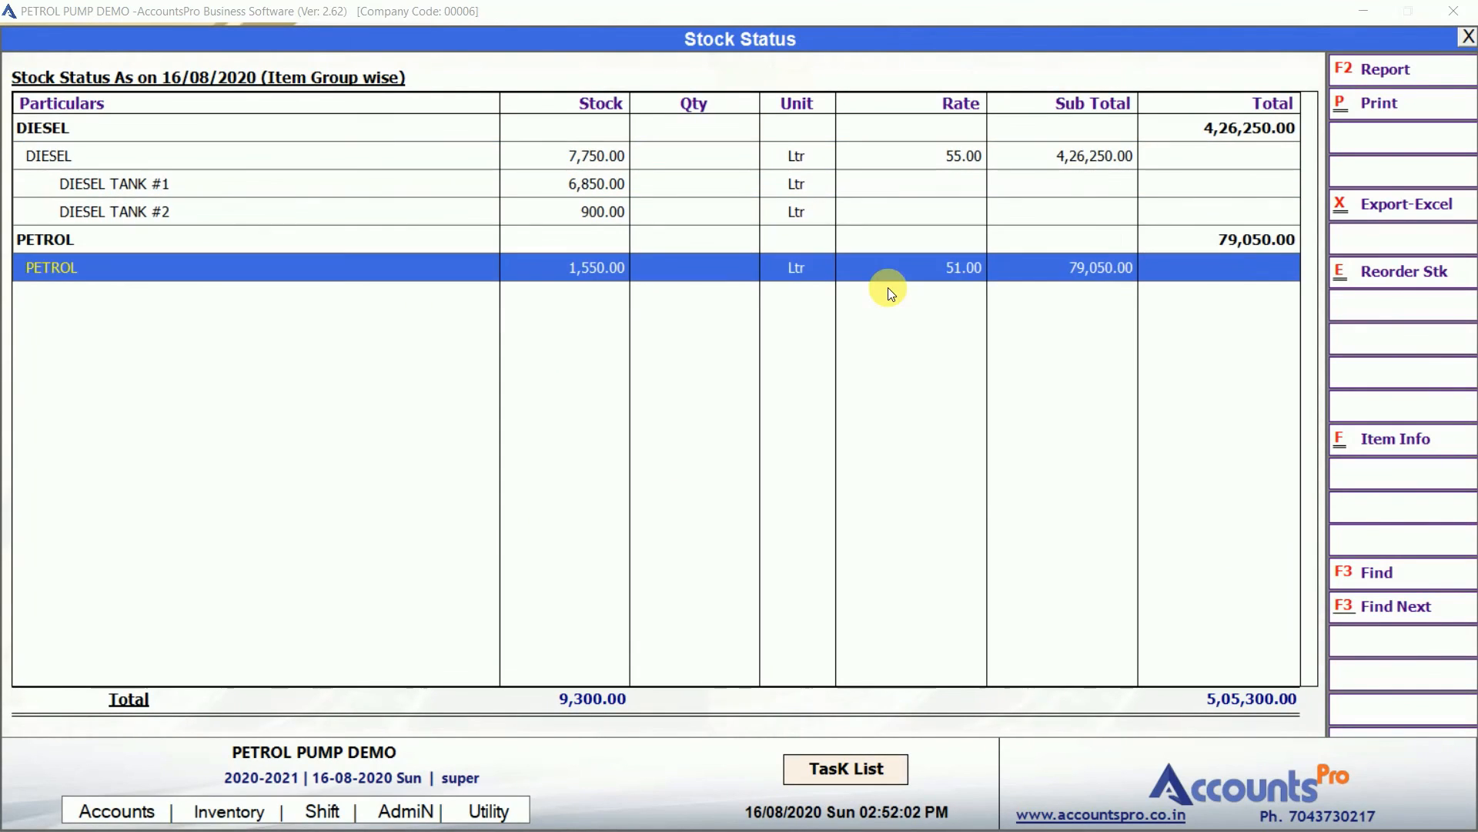
pyautogui.press('Up')
pyautogui.press('Up')
pyautogui.press('Up')
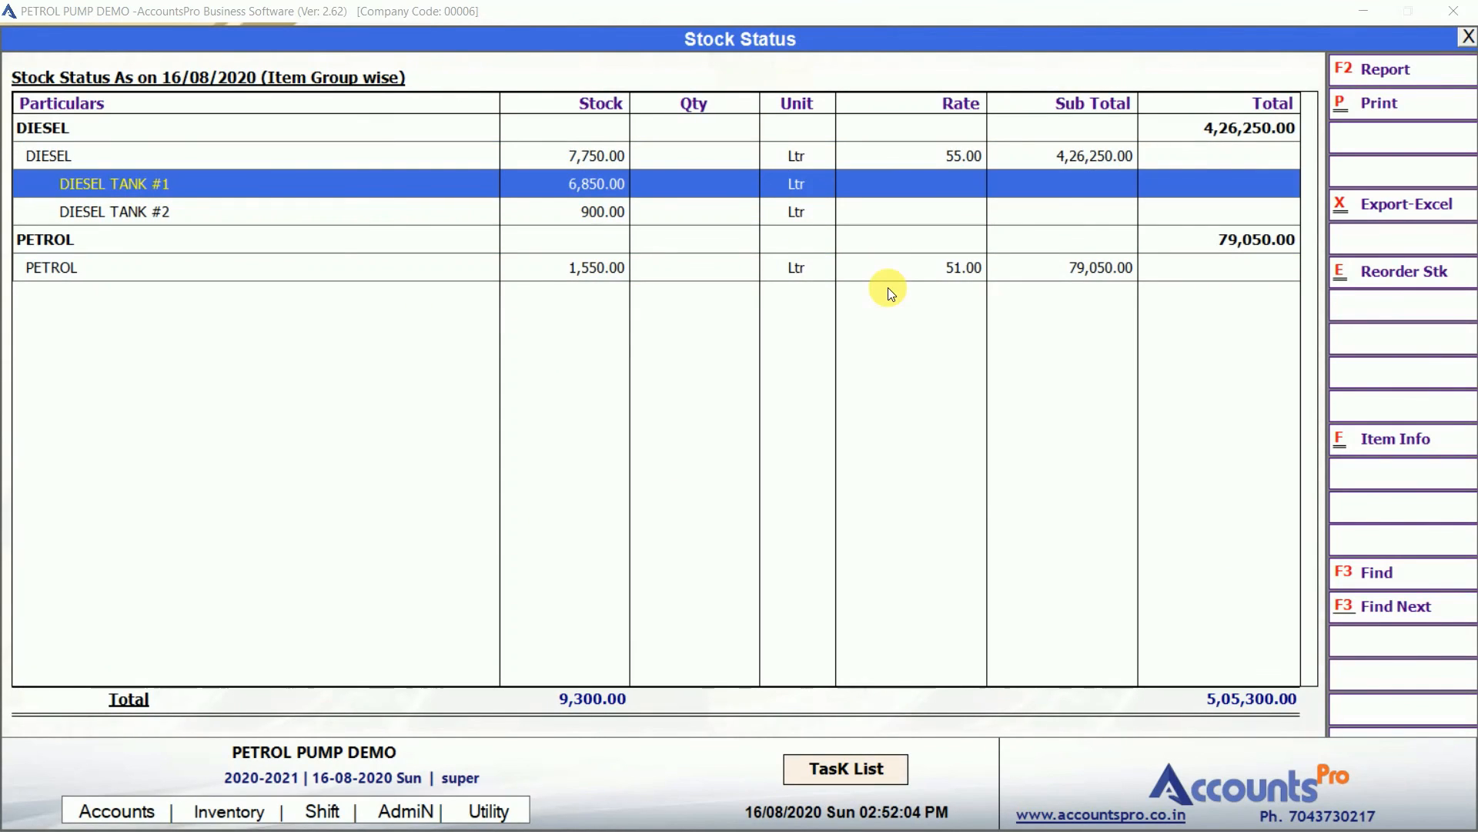
pyautogui.press('Up')
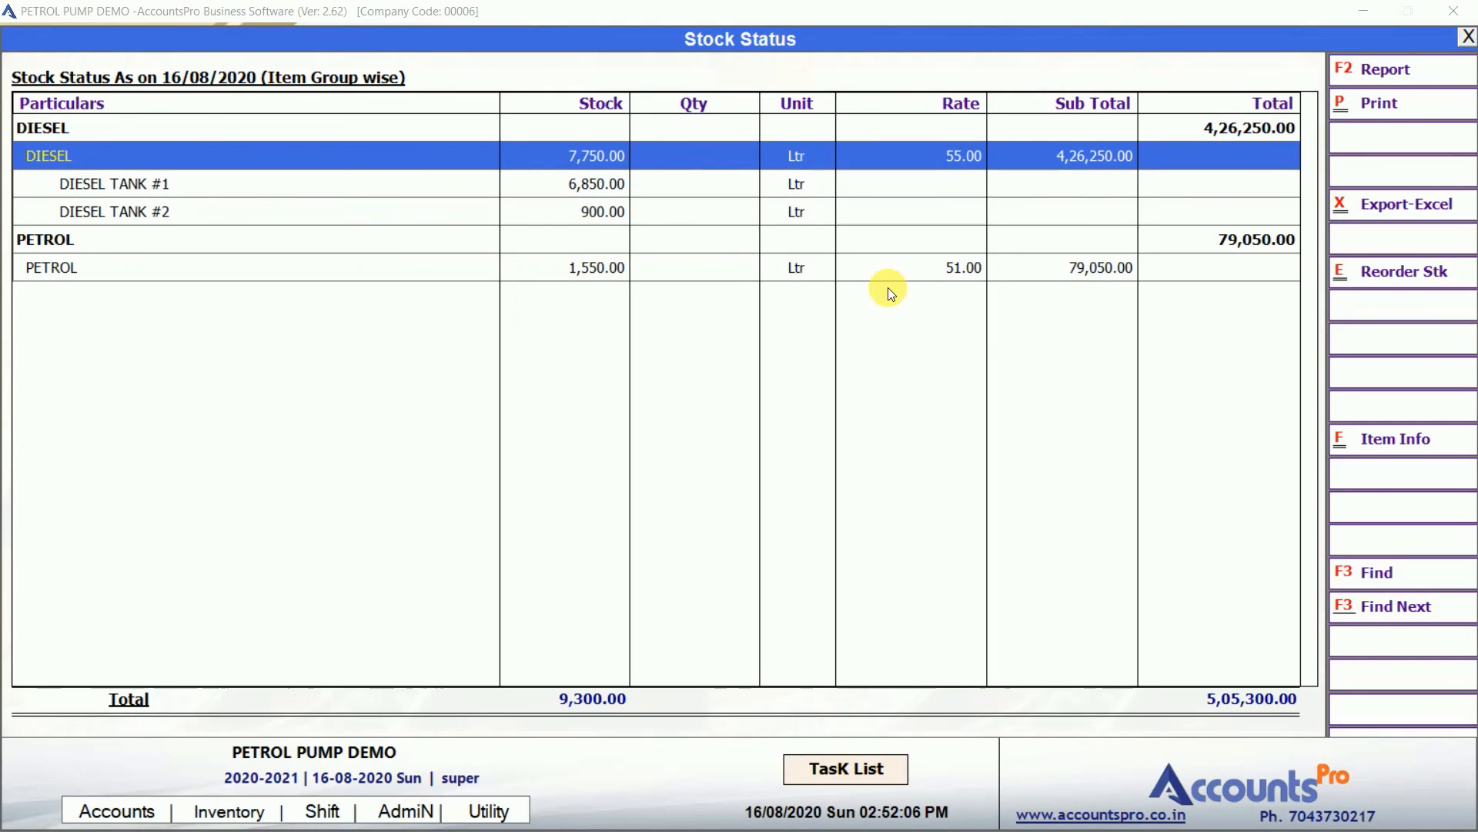
# Drill from the DIESEL item through its August-20 summary to the stock vouchers and examine the OIL COMPANY purchase entry.
pyautogui.press('Return')
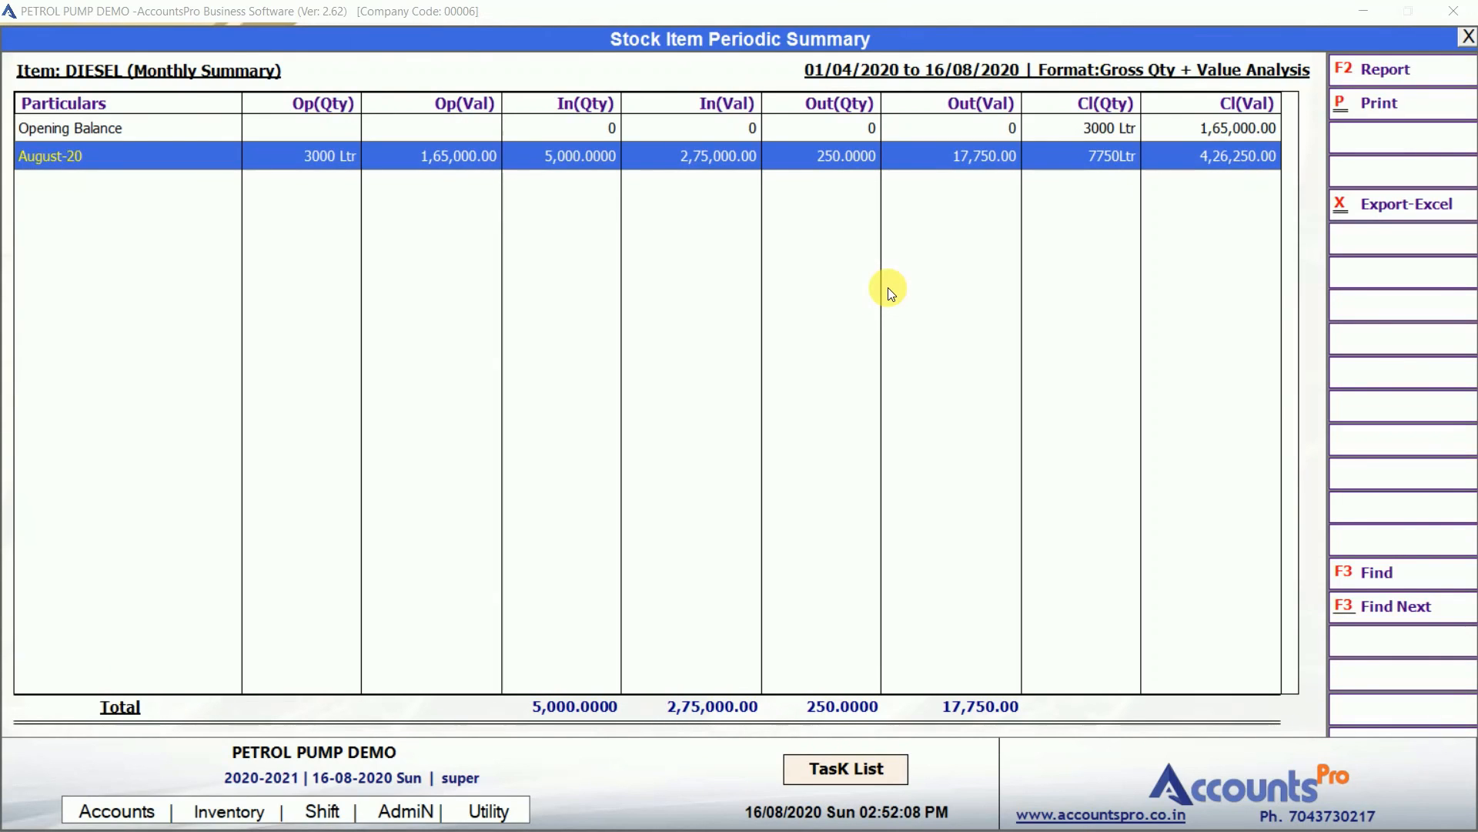
pyautogui.press('Right')
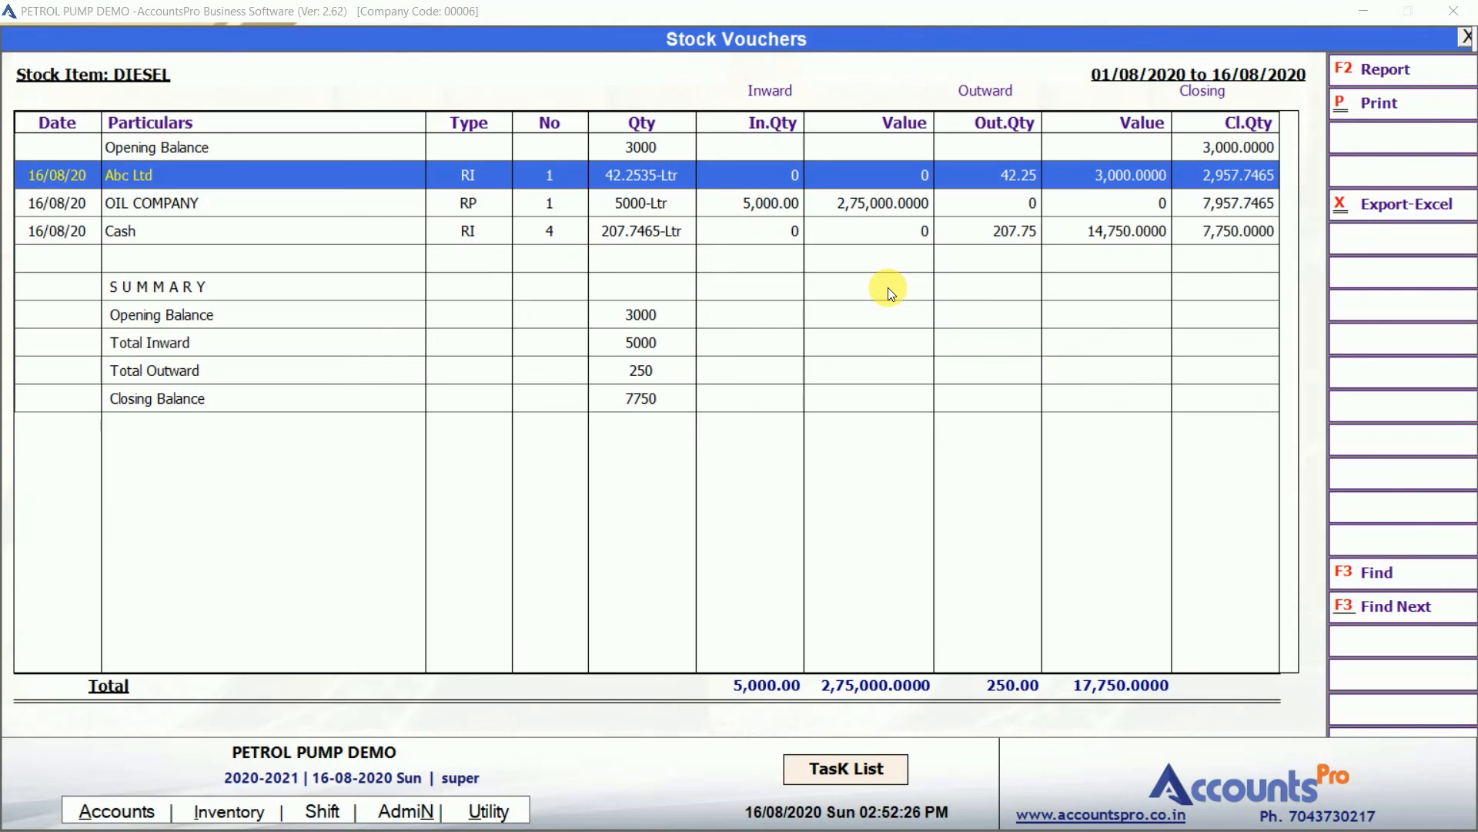
pyautogui.click(737, 211)
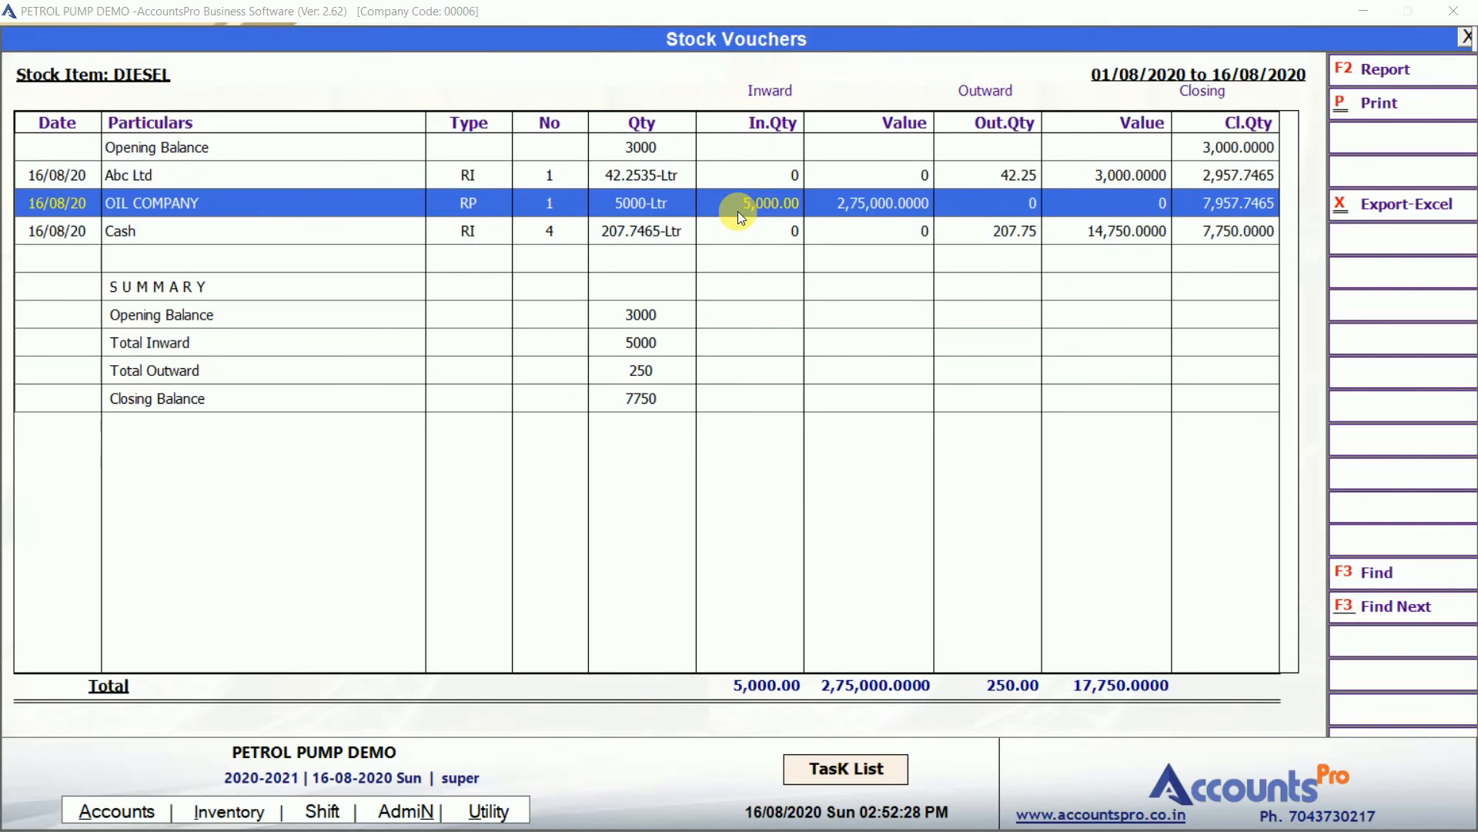
# Close the DIESEL stock vouchers, the item's periodic summary and the Stock Status report.
pyautogui.press('Escape')
pyautogui.press('Return')
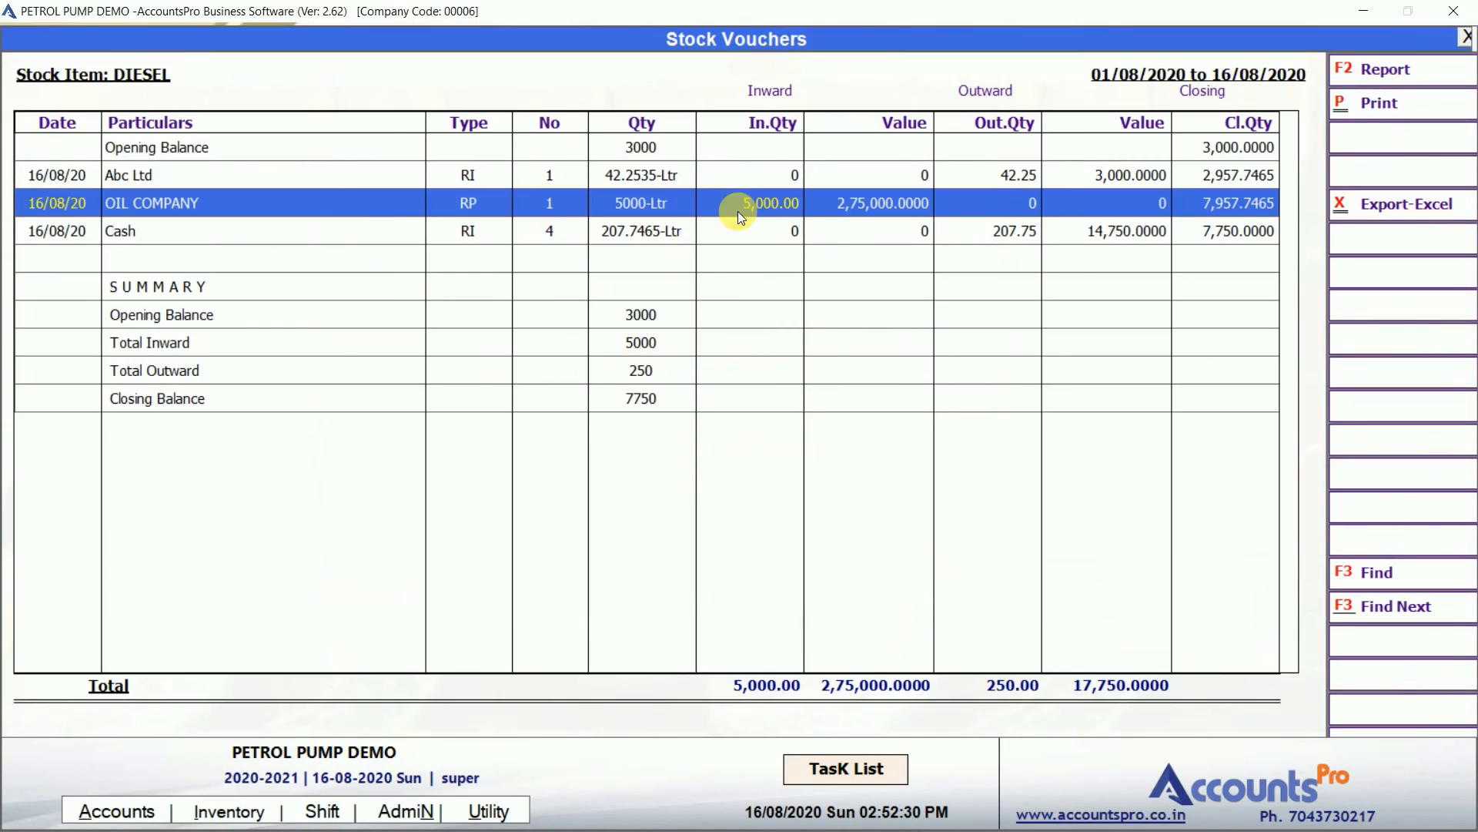
pyautogui.press('Escape')
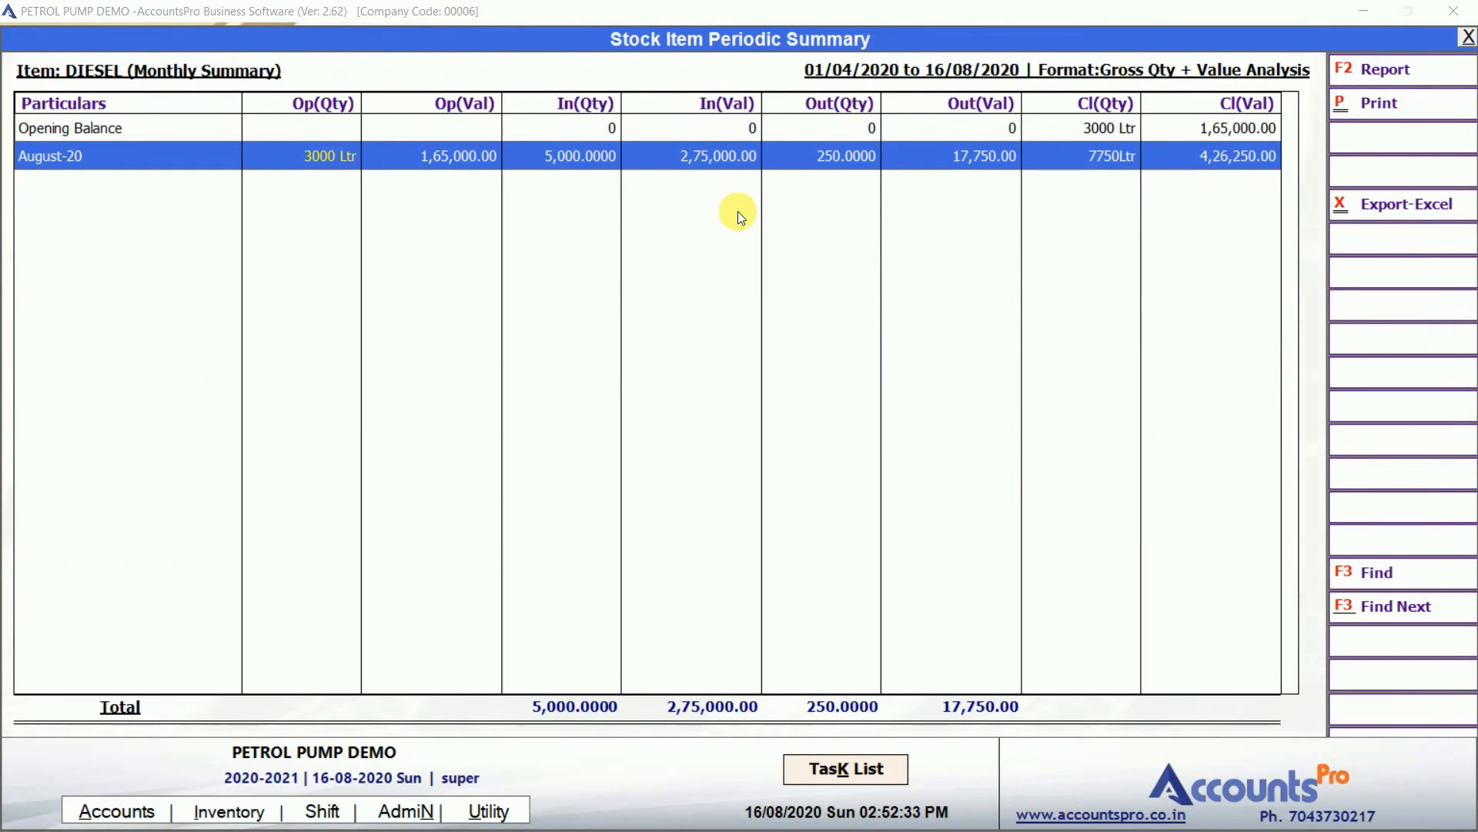
pyautogui.press('Escape')
pyautogui.press('Escape')
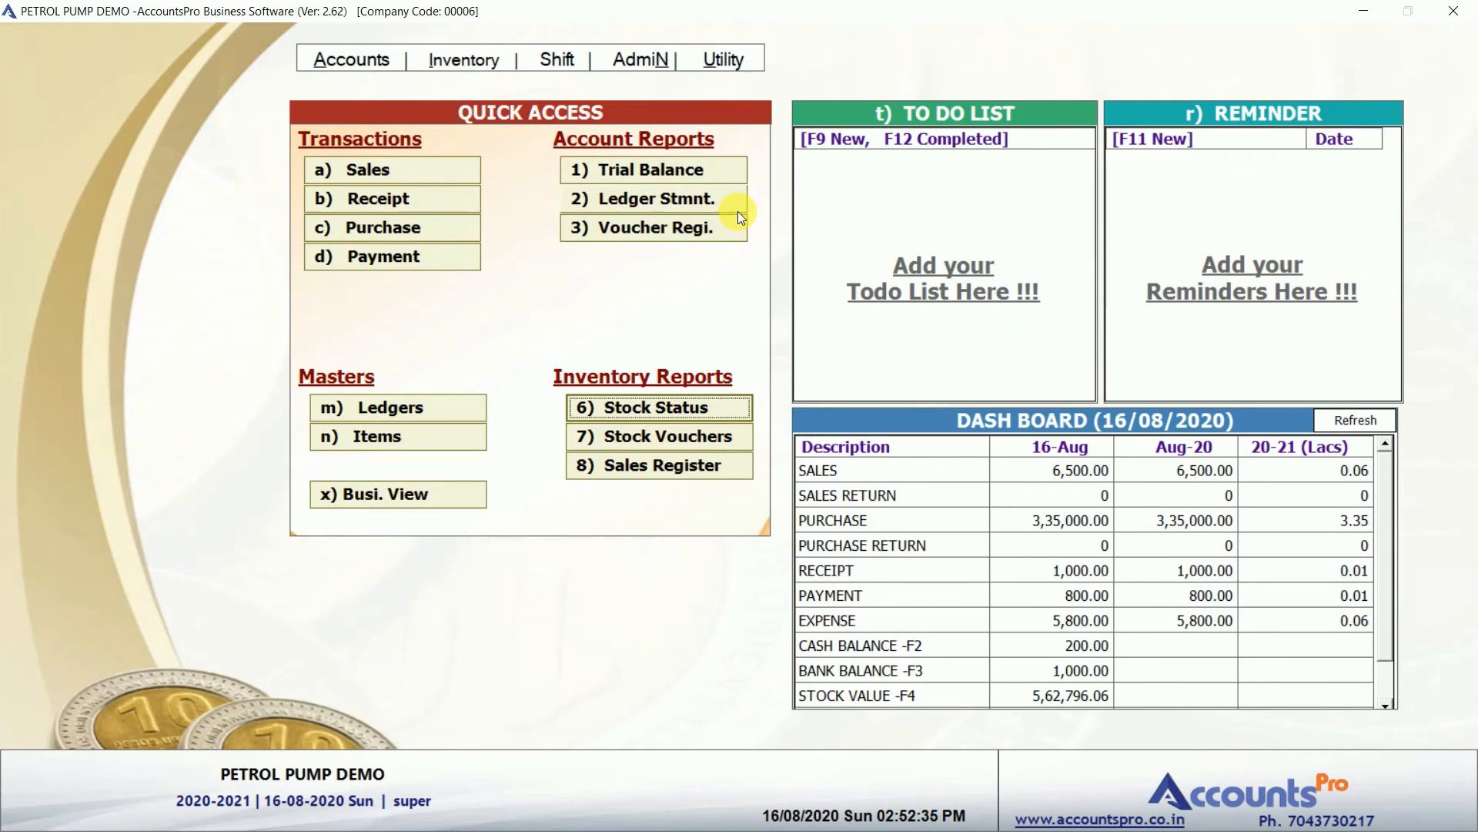
# Open the Sales Register and set its date range to 16/08/2020 to 16/08/2020.
pyautogui.click(656, 467)
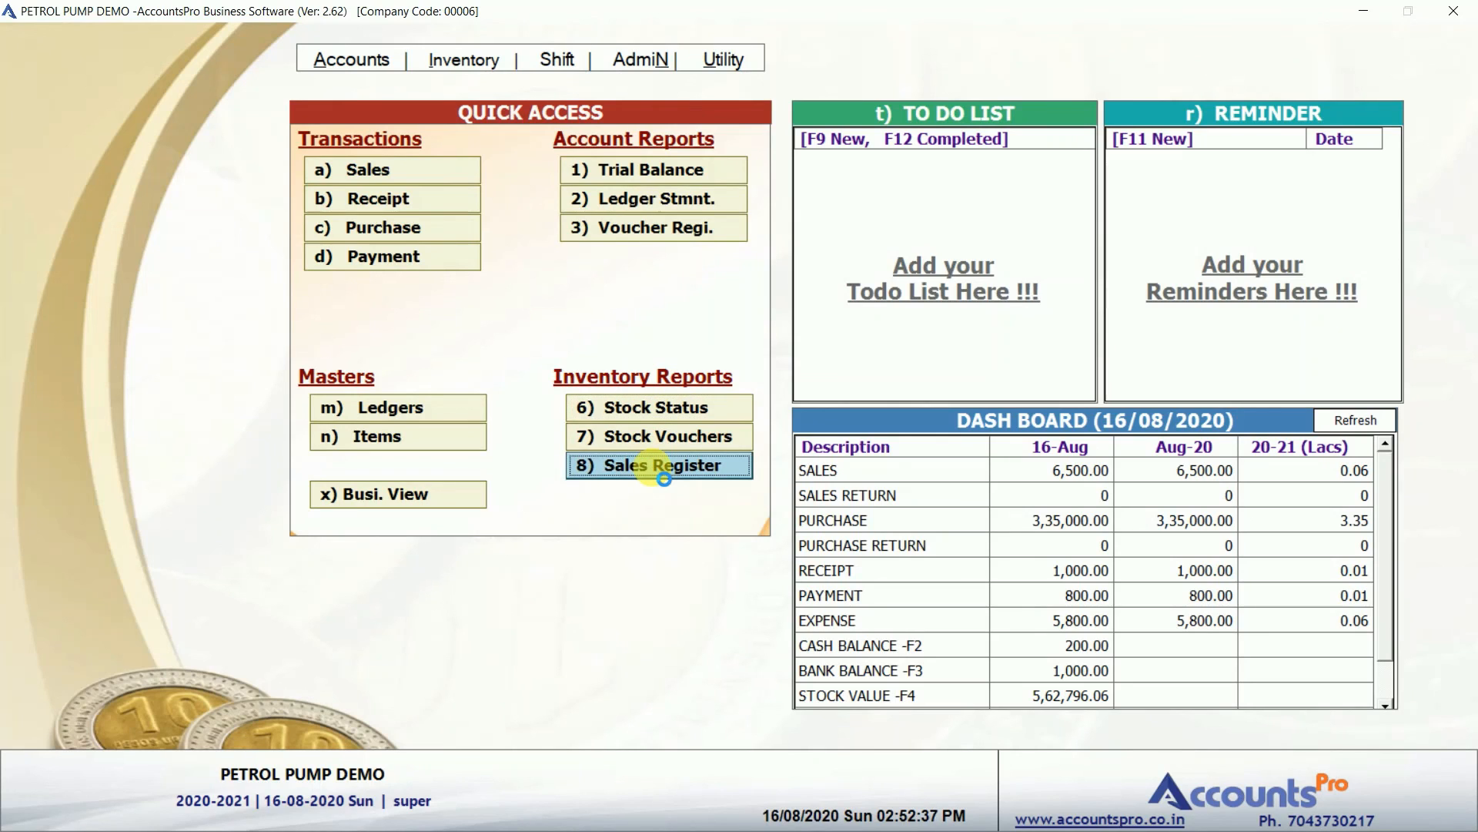
pyautogui.write('1')
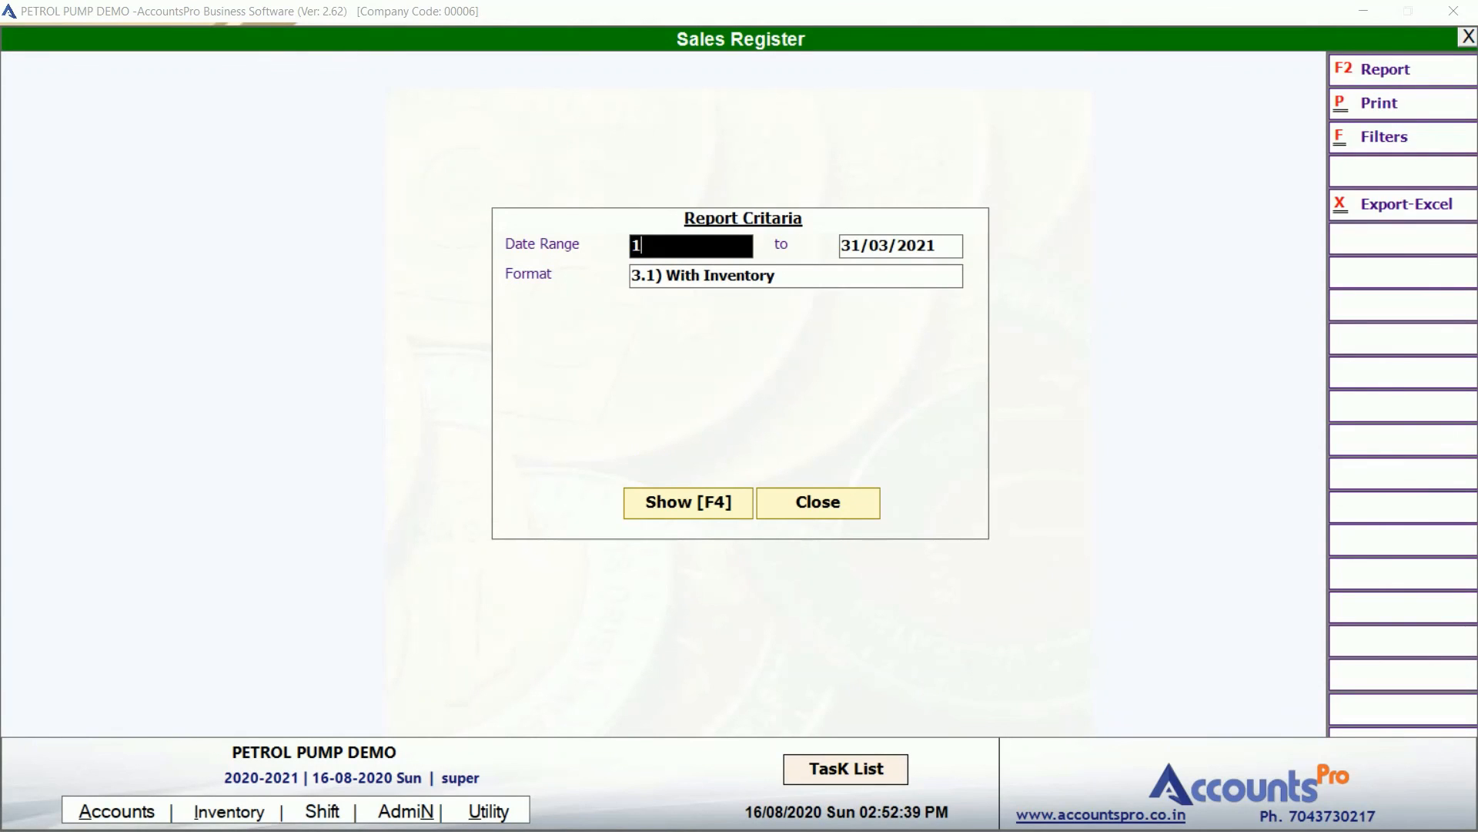
pyautogui.write('6/08')
pyautogui.press('Return')
pyautogui.press('Return')
pyautogui.hotkey('shift', 'Tab')
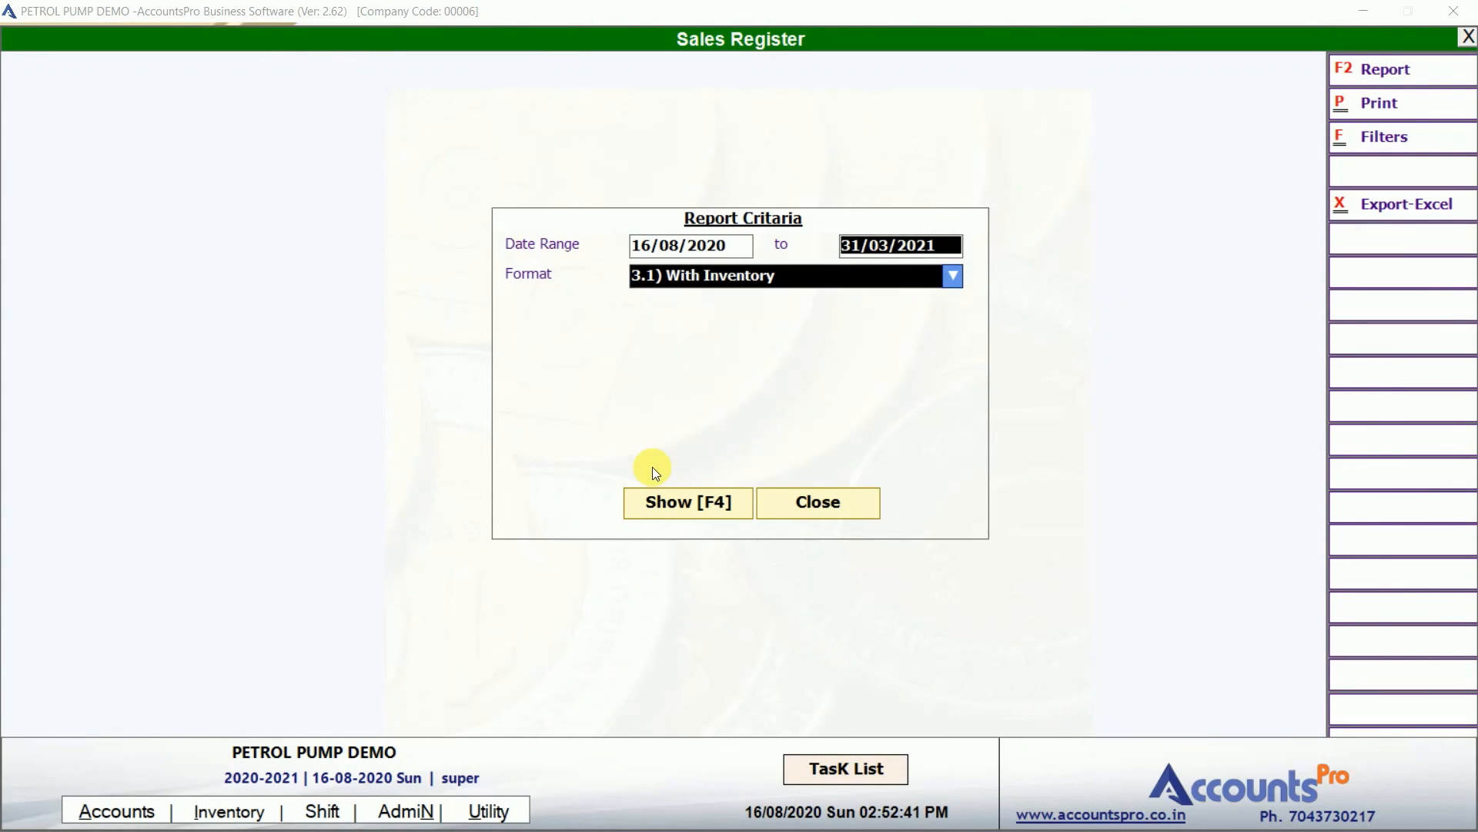
pyautogui.write('16/8')
pyautogui.press('Return')
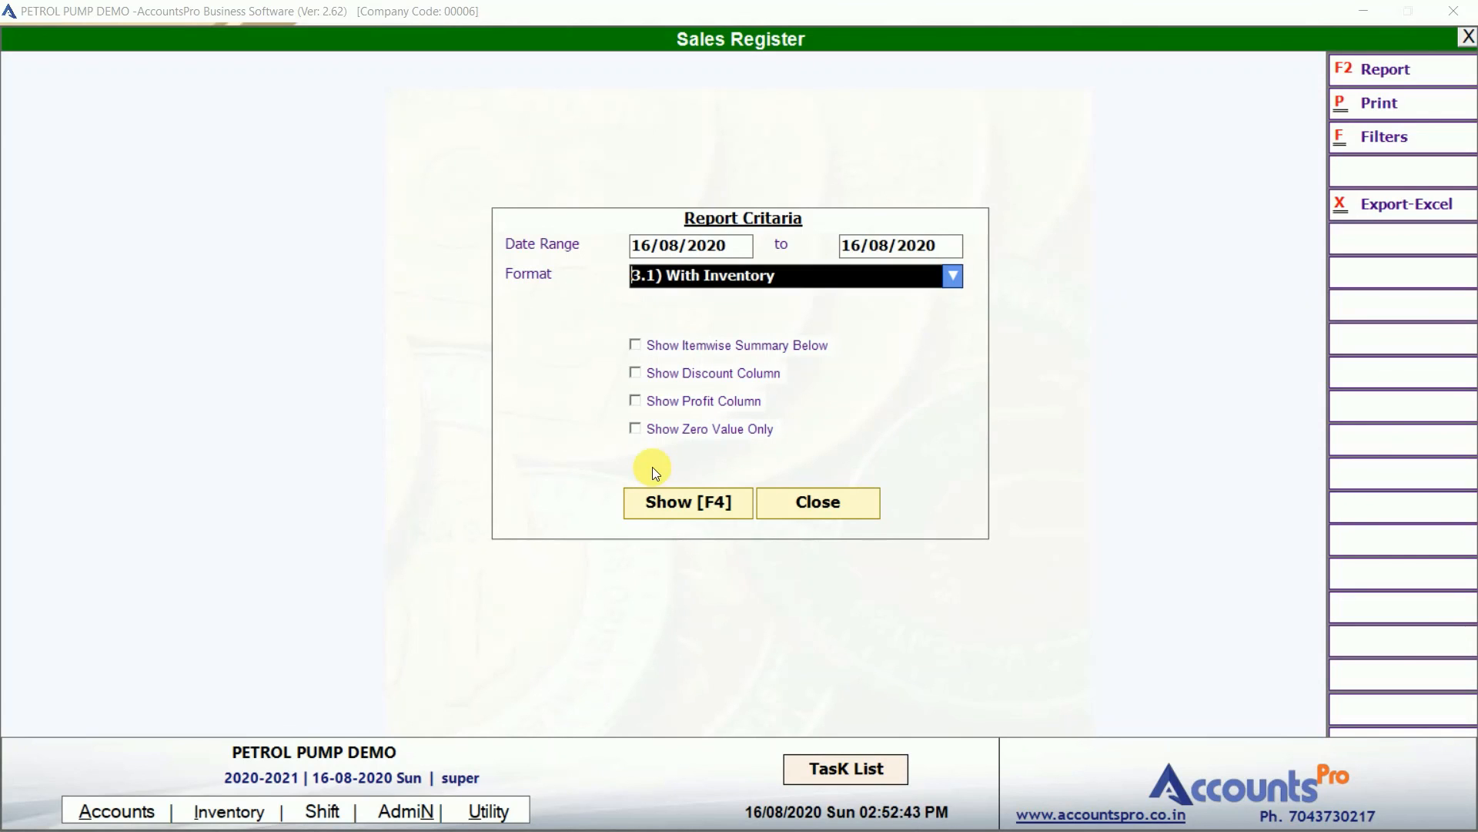
# Set the report format to 3.2) With Inventory Detailed and show the Sales Register.
pyautogui.hotkey('alt', 'Down')
pyautogui.press('Down')
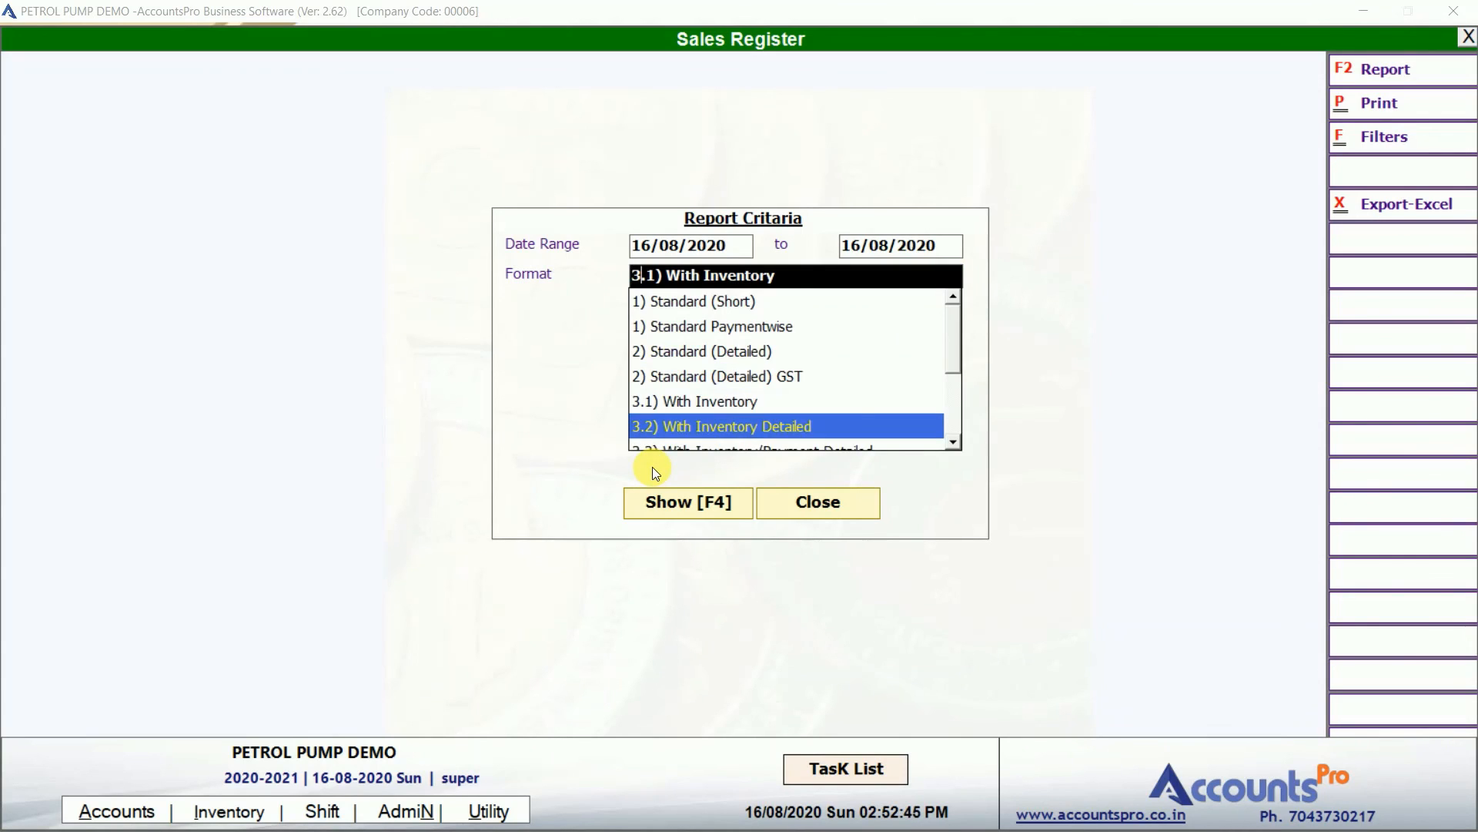
pyautogui.press('Return')
pyautogui.press('F4')
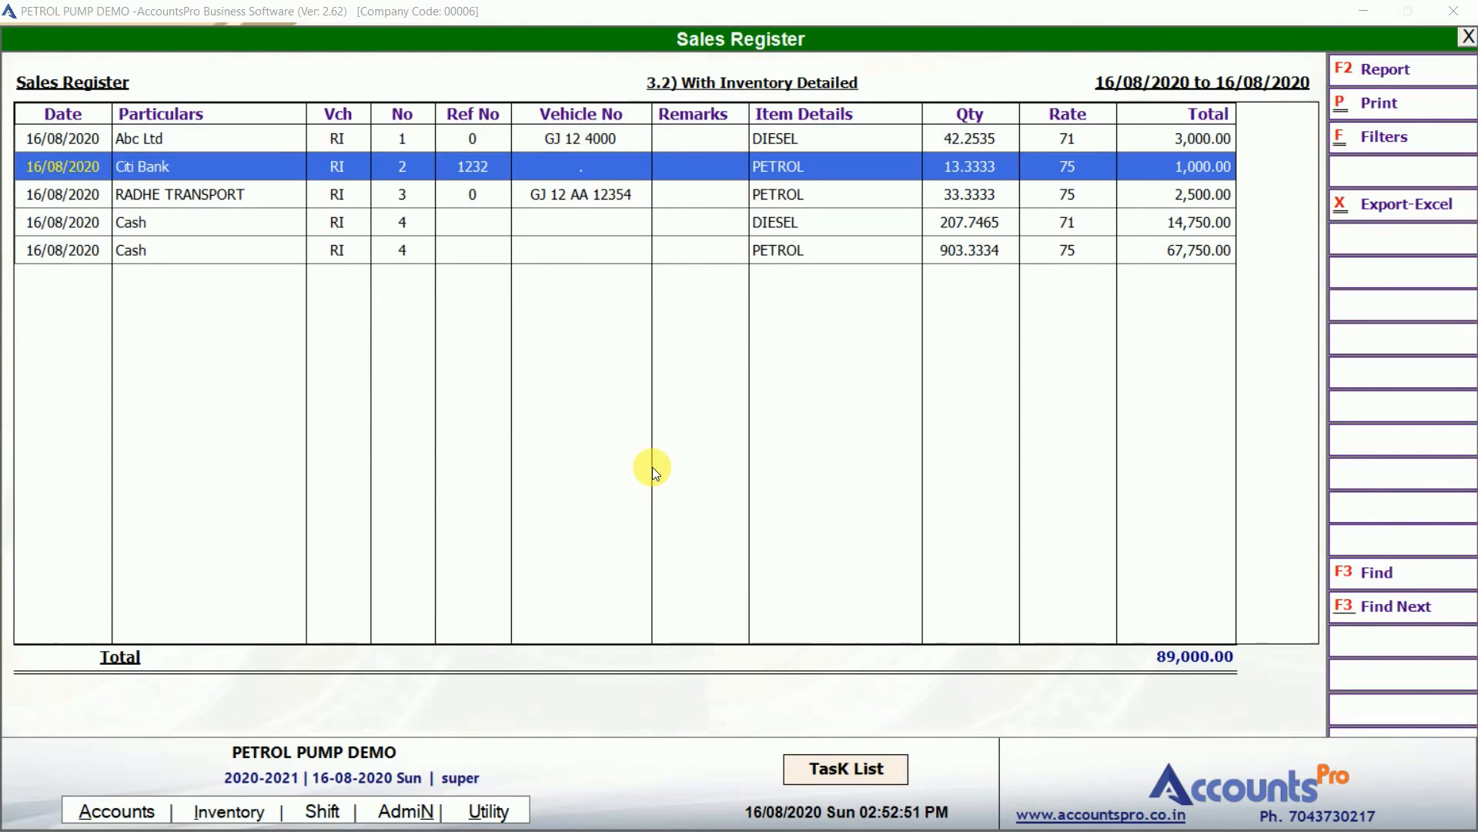
# Go through the sales lines from Abc Ltd to the Cash petrol sale, checking vehicle numbers, items, quantities and rates.
pyautogui.press('Up')
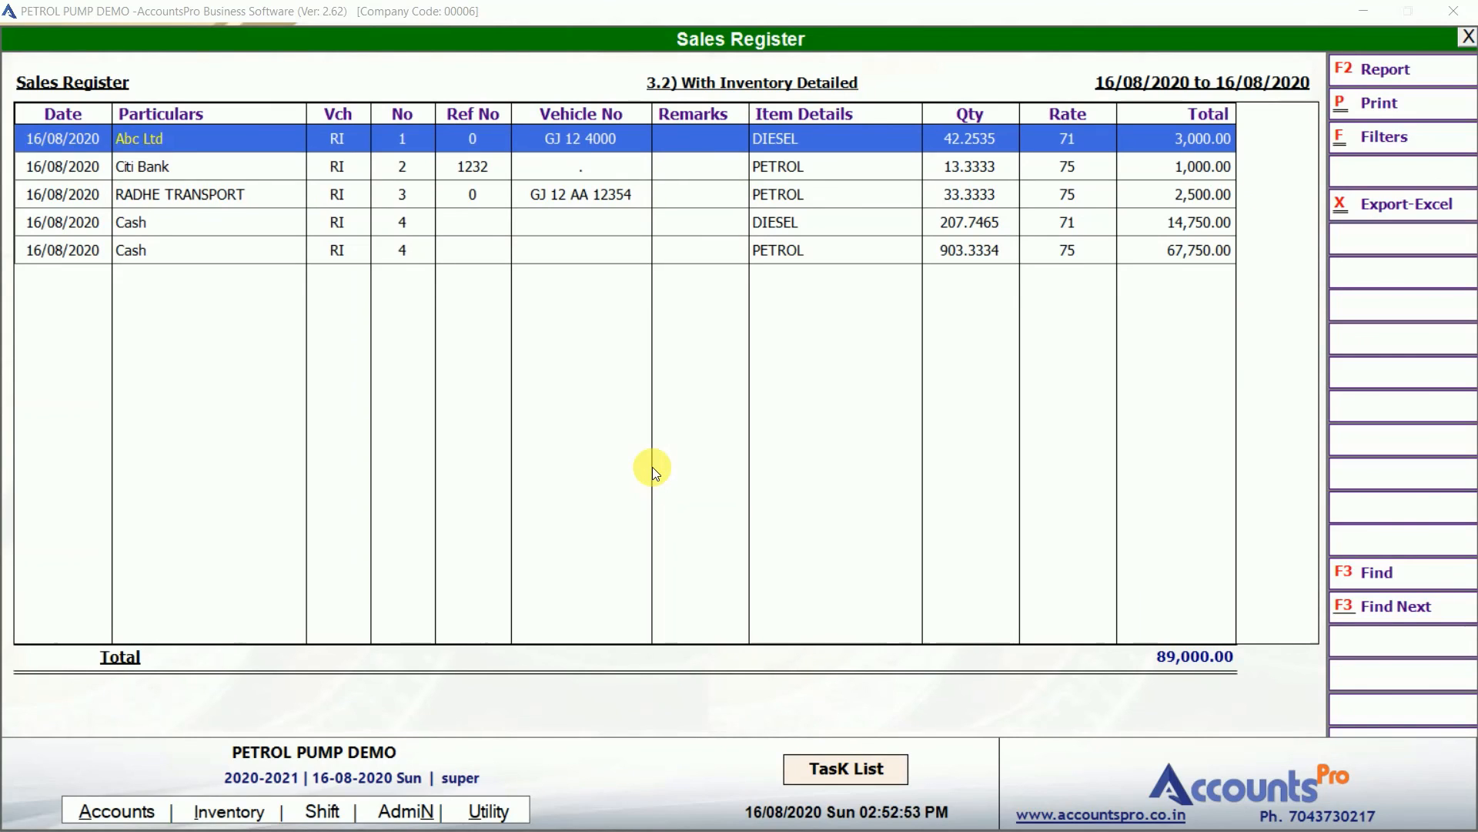
pyautogui.press('Down')
pyautogui.press('Down')
pyautogui.press('Down')
pyautogui.press('Down')
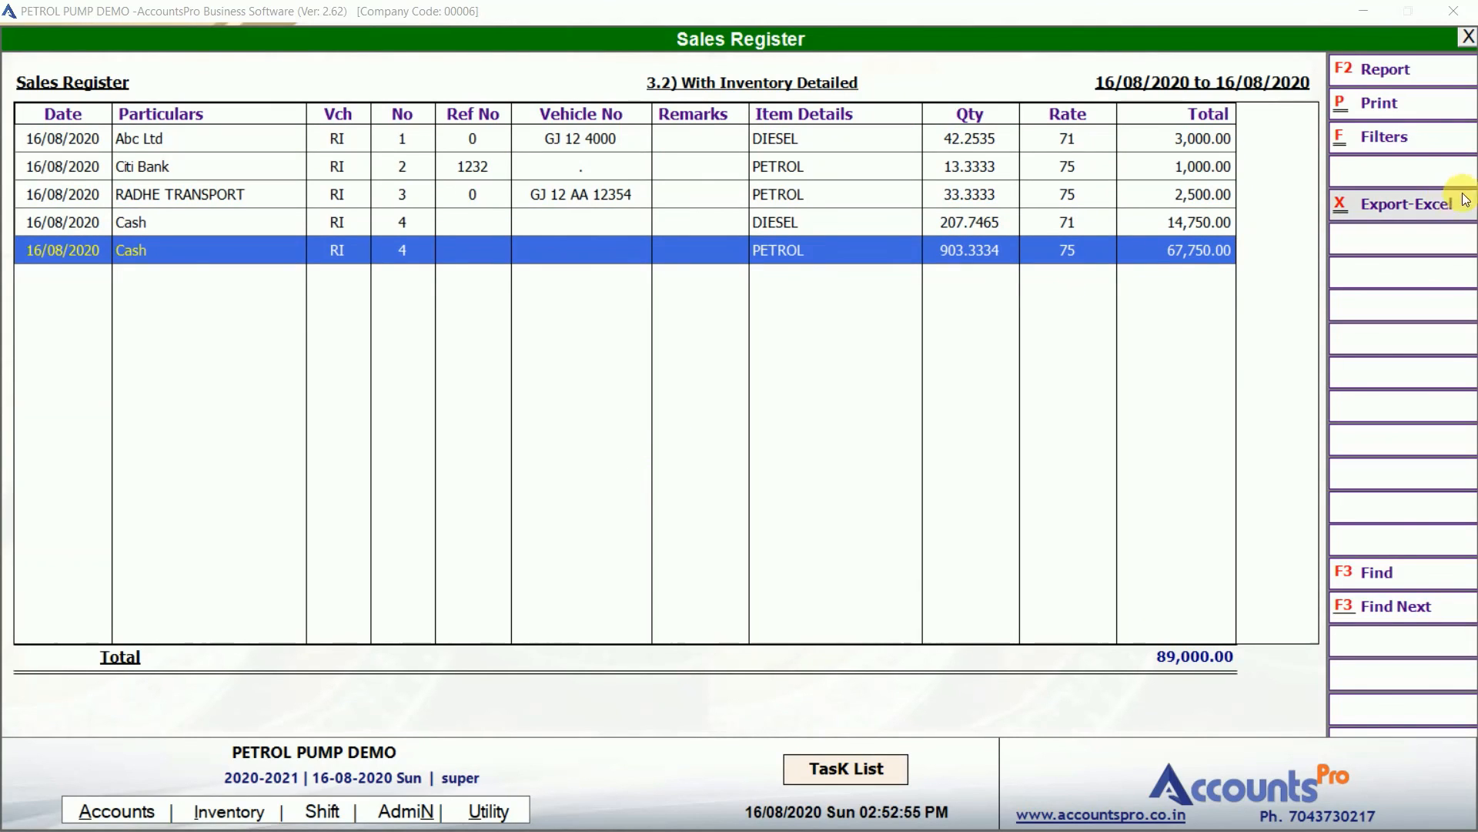
# Filter the Sales Register by the item name DIESEL and show the result.
pyautogui.click(1382, 142)
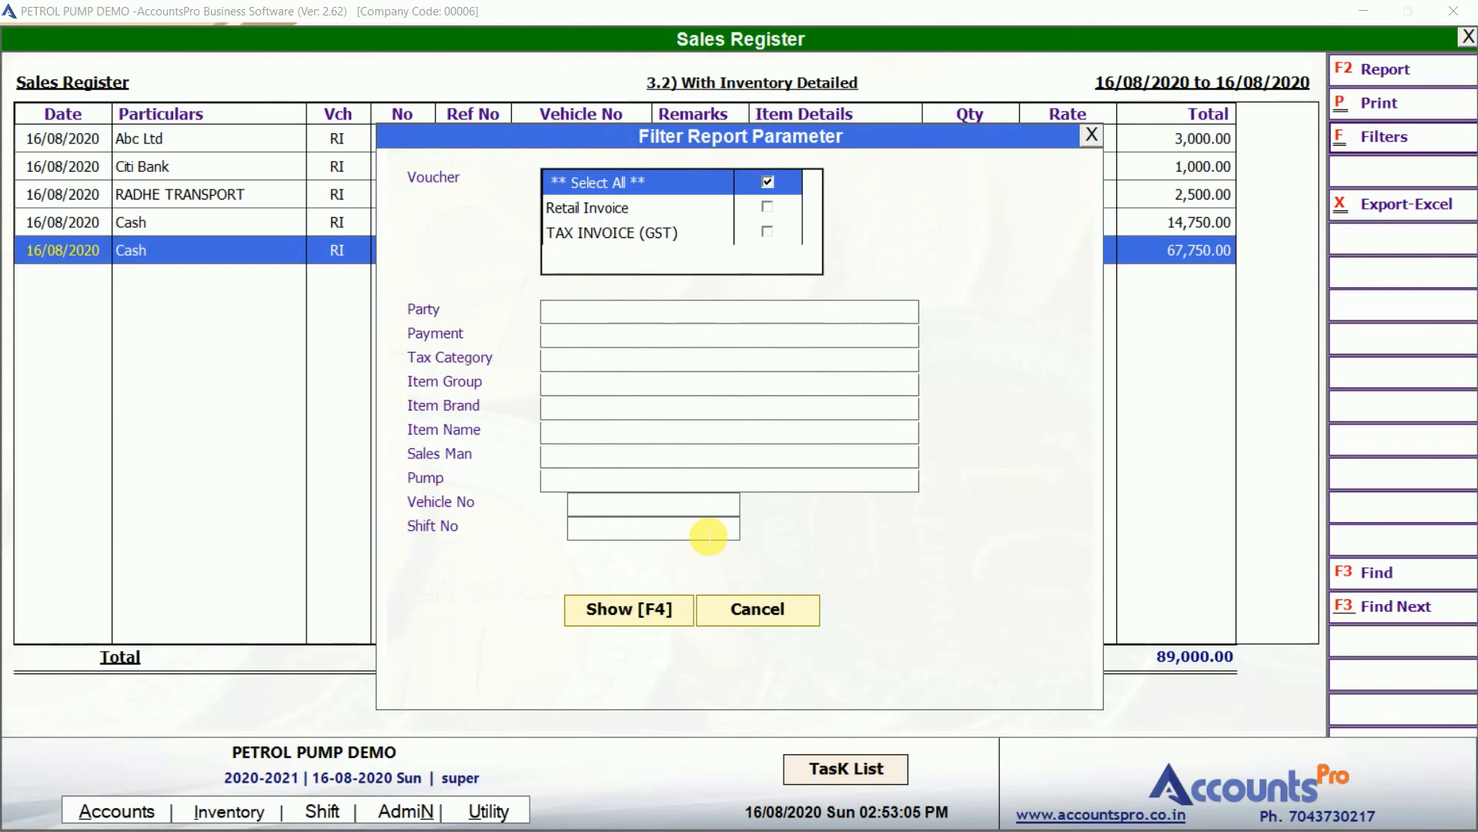
pyautogui.click(570, 431)
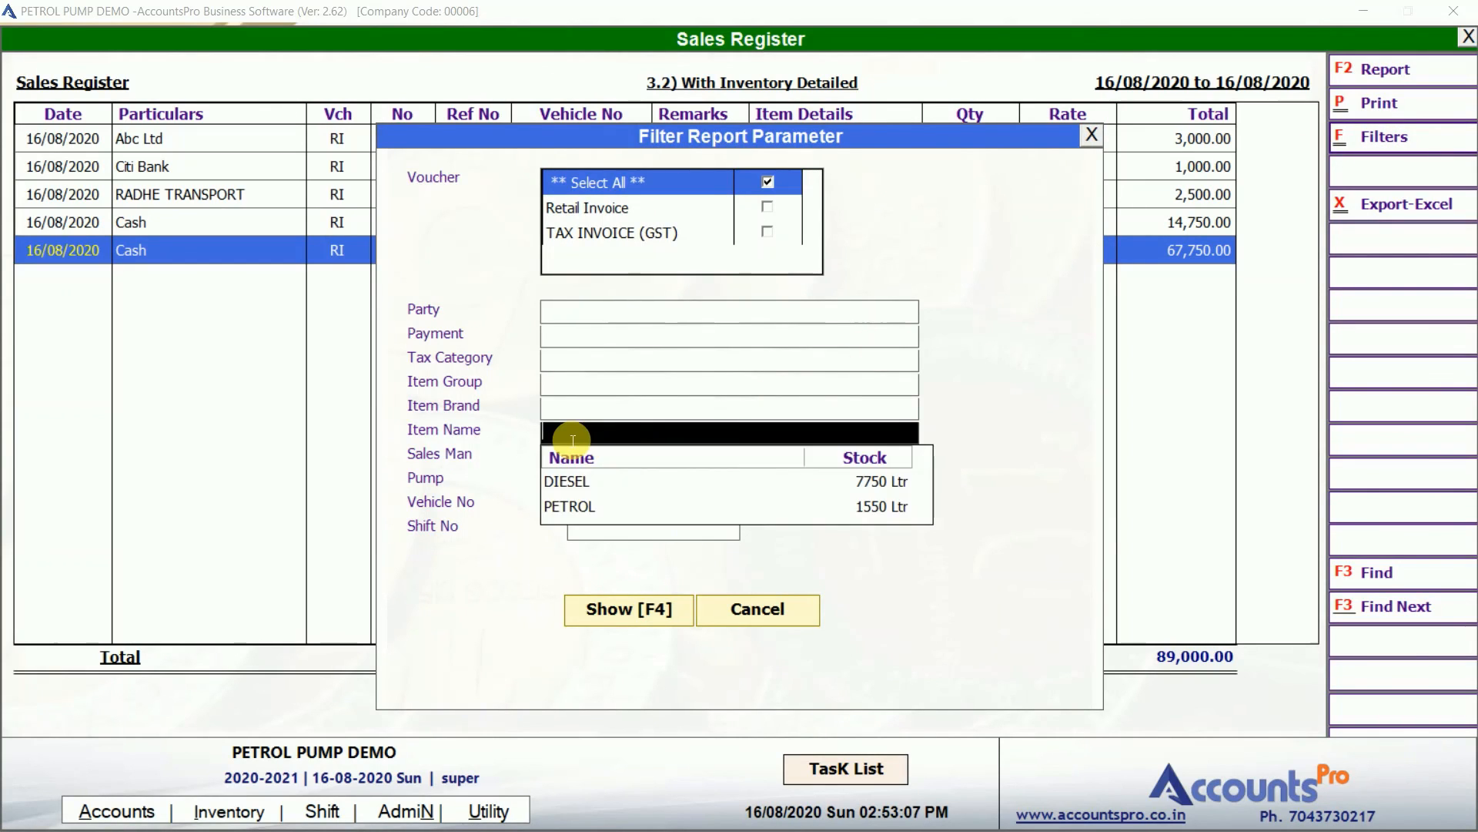
pyautogui.write('die')
pyautogui.press('Return')
pyautogui.press('F4')
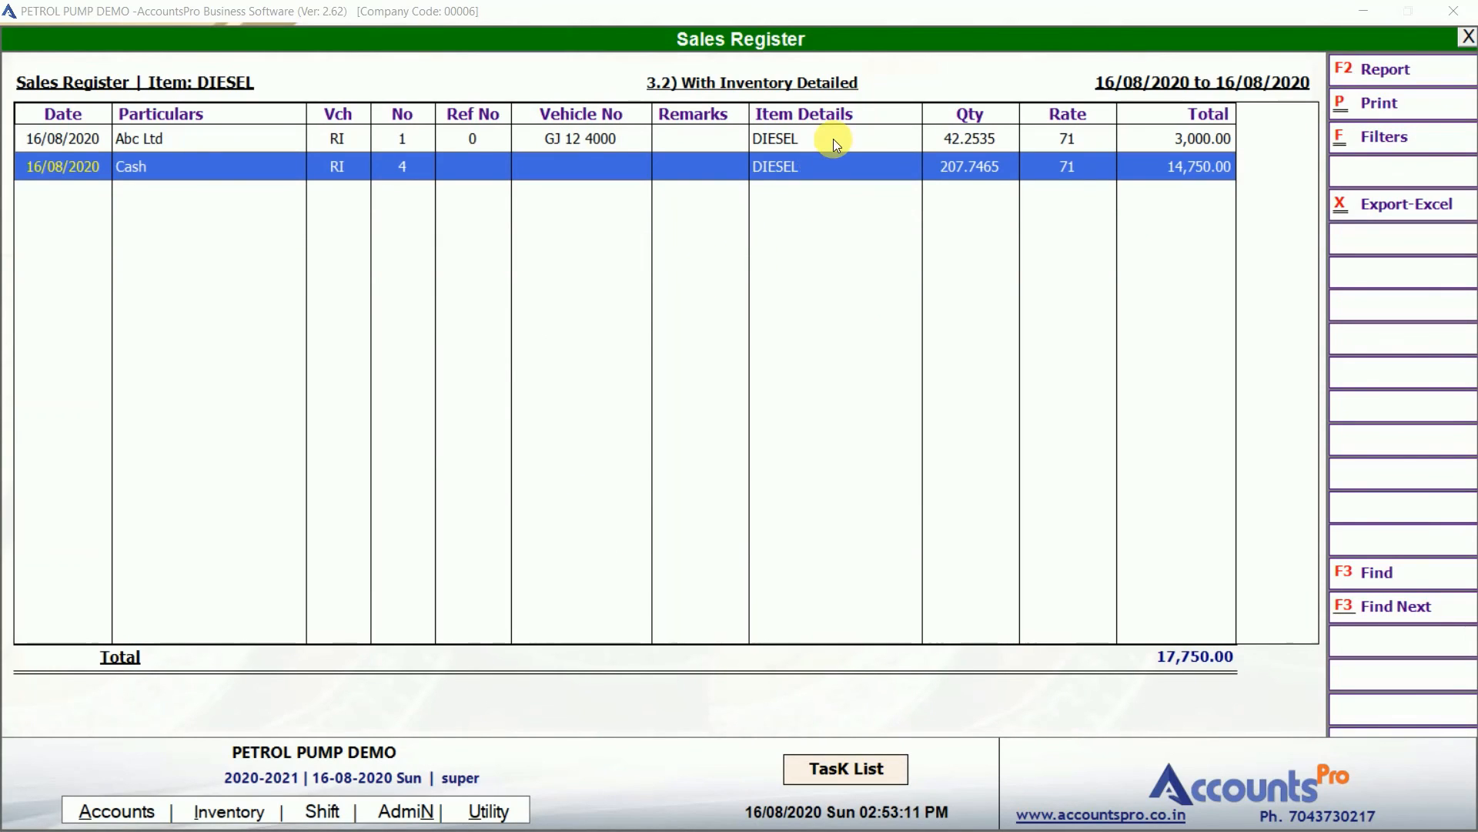
# Review the diesel sales lines for Abc Ltd and Cash, and close the Sales Register.
pyautogui.click(834, 139)
pyautogui.press('Down')
pyautogui.press('Escape')
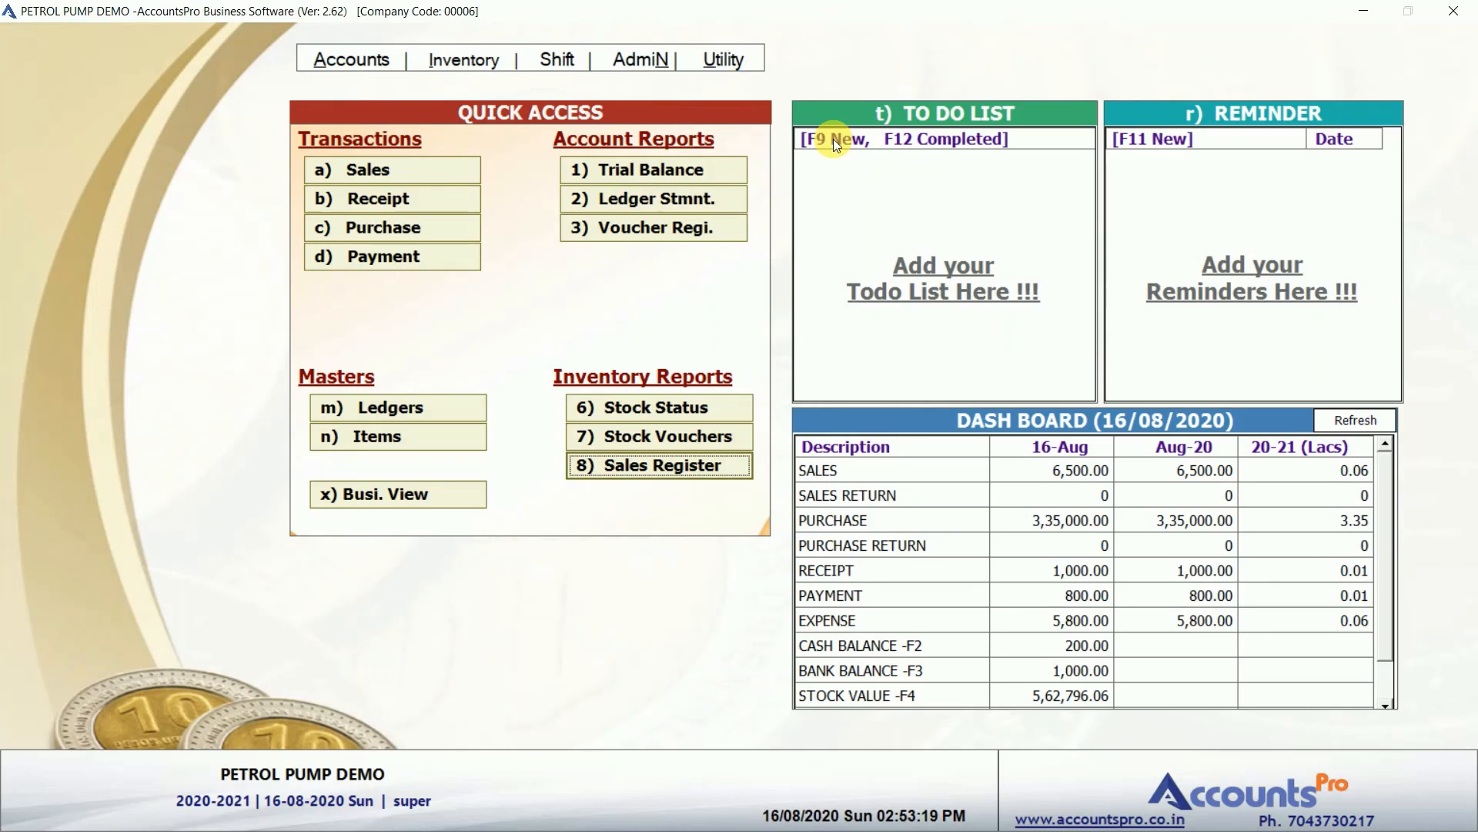
# Move the quick access selection from Sales Register up to the ledger statement report.
pyautogui.press('Up')
pyautogui.press('Up')
pyautogui.press('Up')
pyautogui.press('Up')
pyautogui.press('Up')
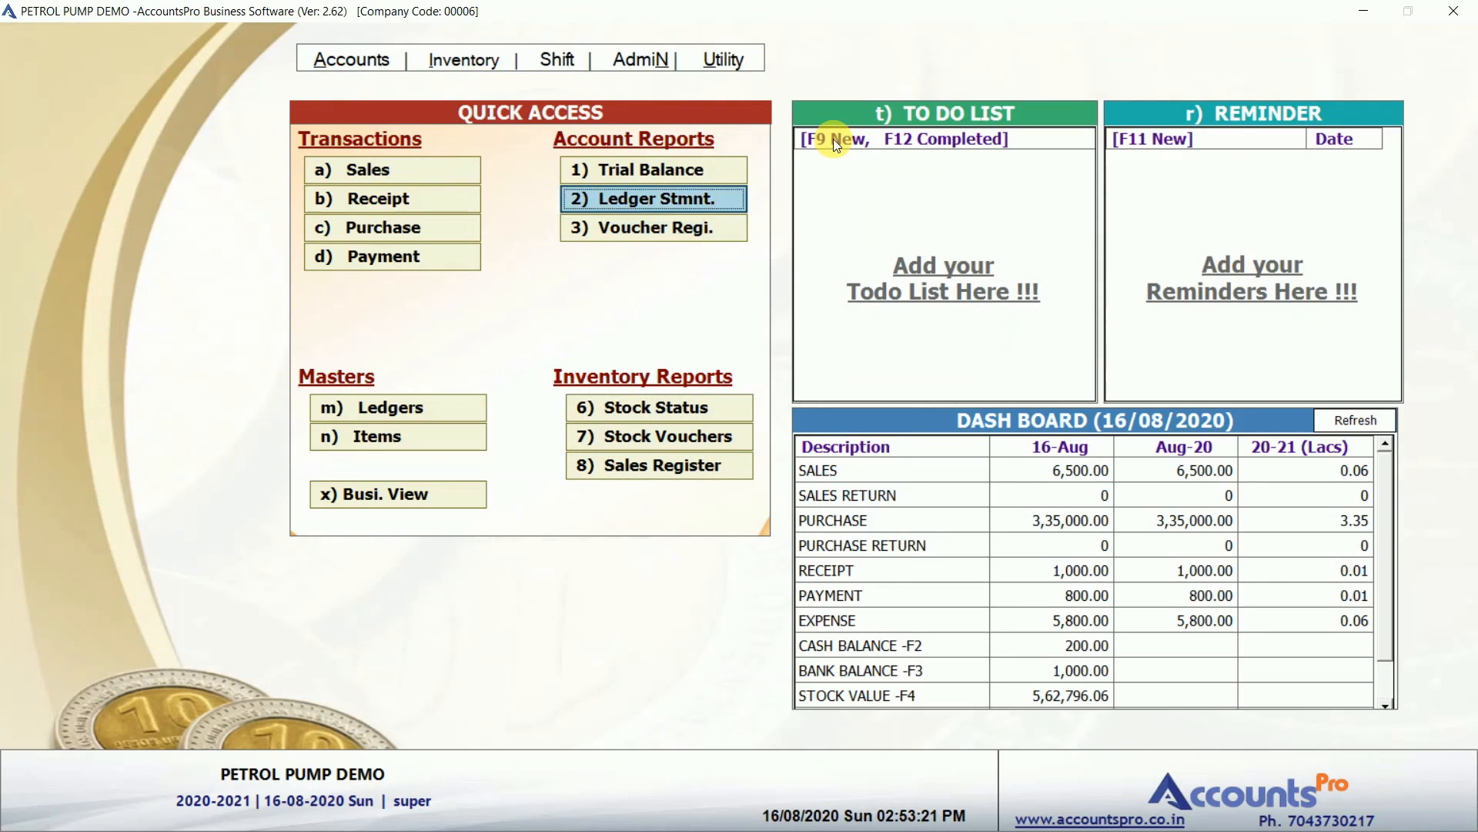